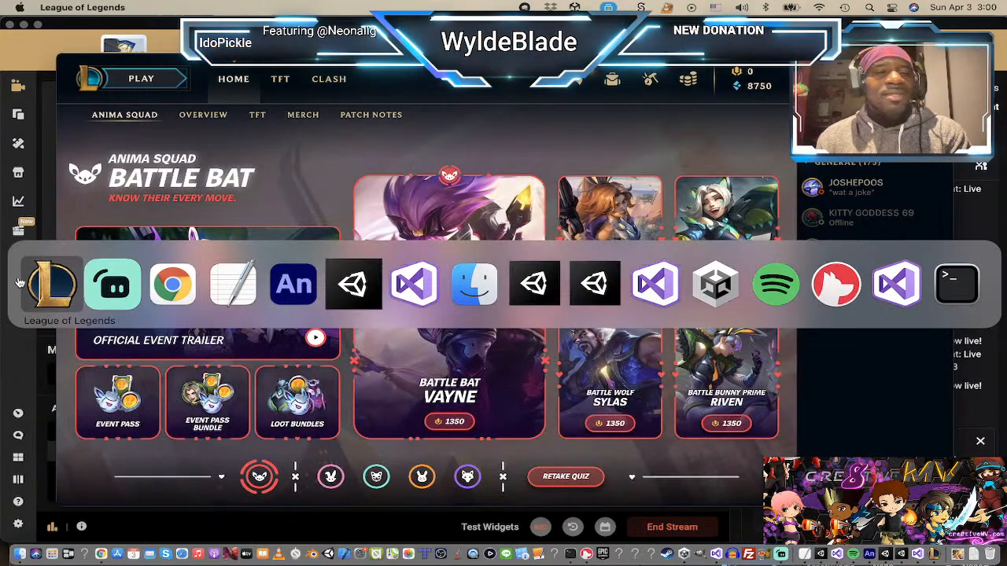
- Switch to the Twitch channel page in Chrome and lower the system volume
click(169, 293)
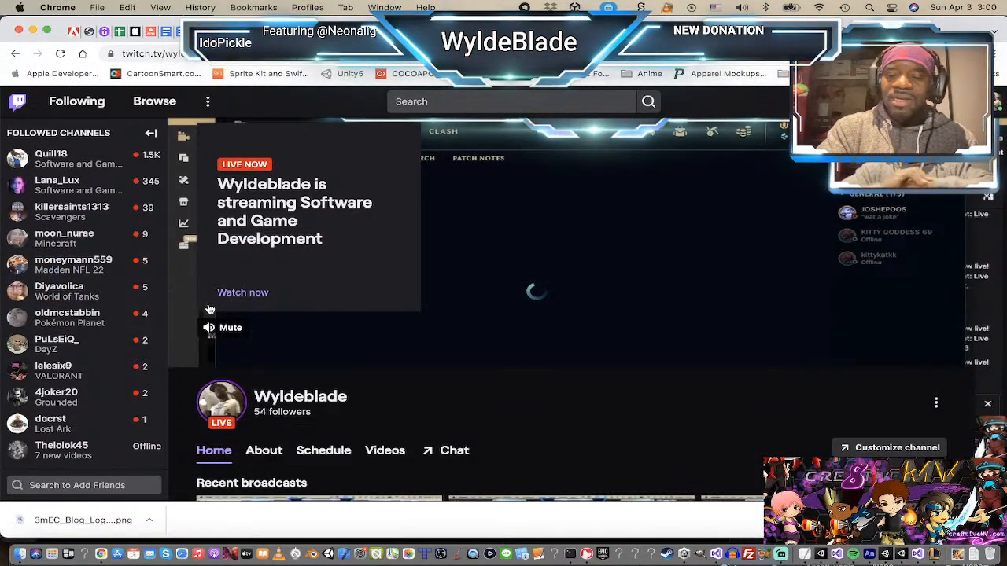
key(XF86AudioLowerVolume)
key(XF86AudioLowerVolume)
key(XF86AudioLowerVolume)
key(XF86AudioLowerVolume)
key(XF86AudioLowerVolume)
key(XF86AudioLowerVolume)
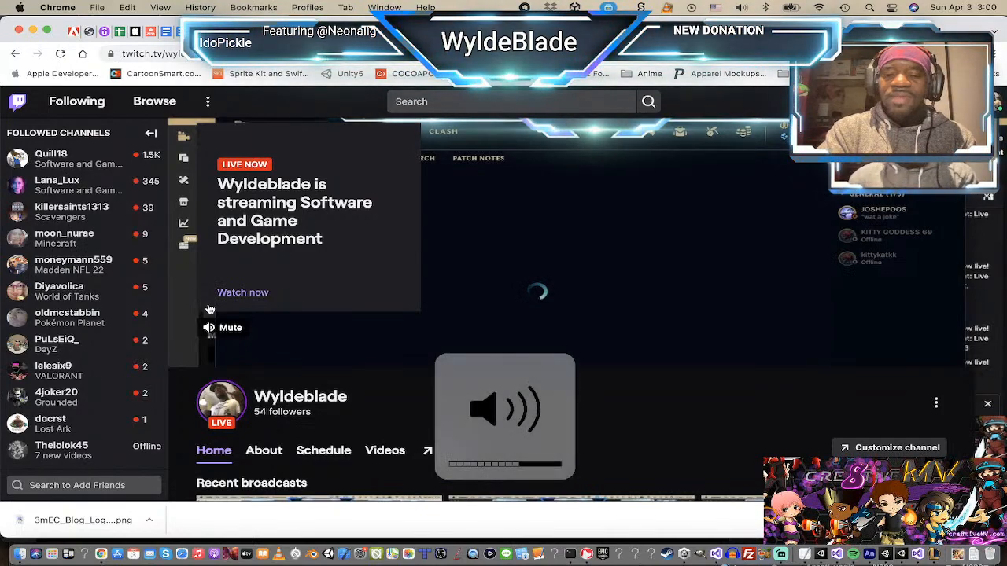
key(super+Tab)
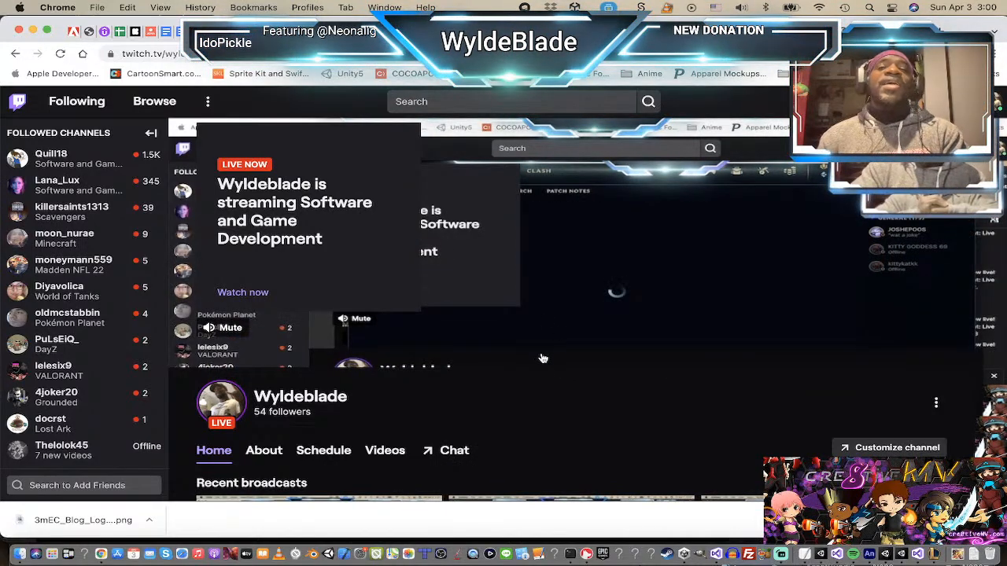
- Look over the recent broadcasts and recently streamed categories on the channel's home page
scroll(550, 354, down, 1)
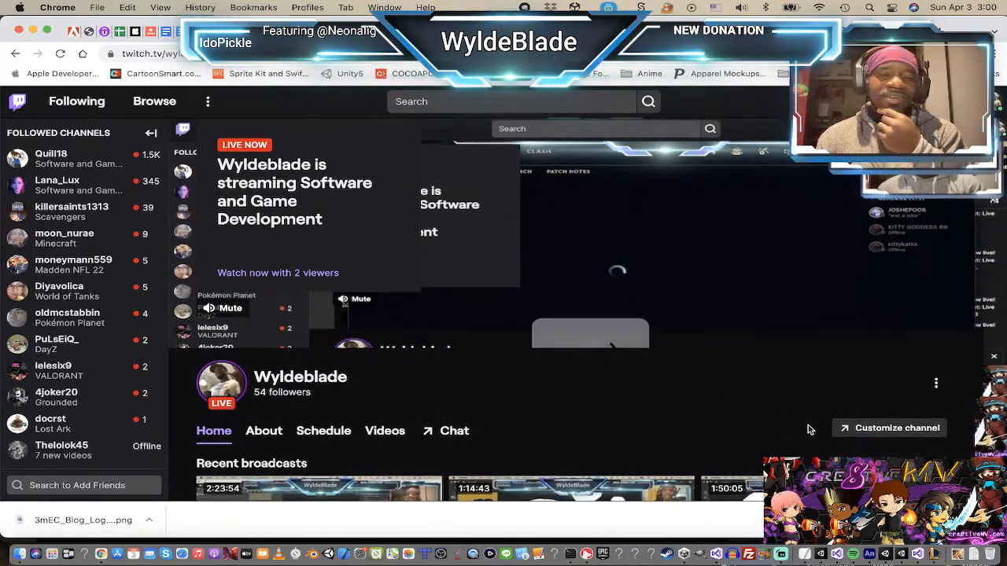
scroll(658, 399, down, 3)
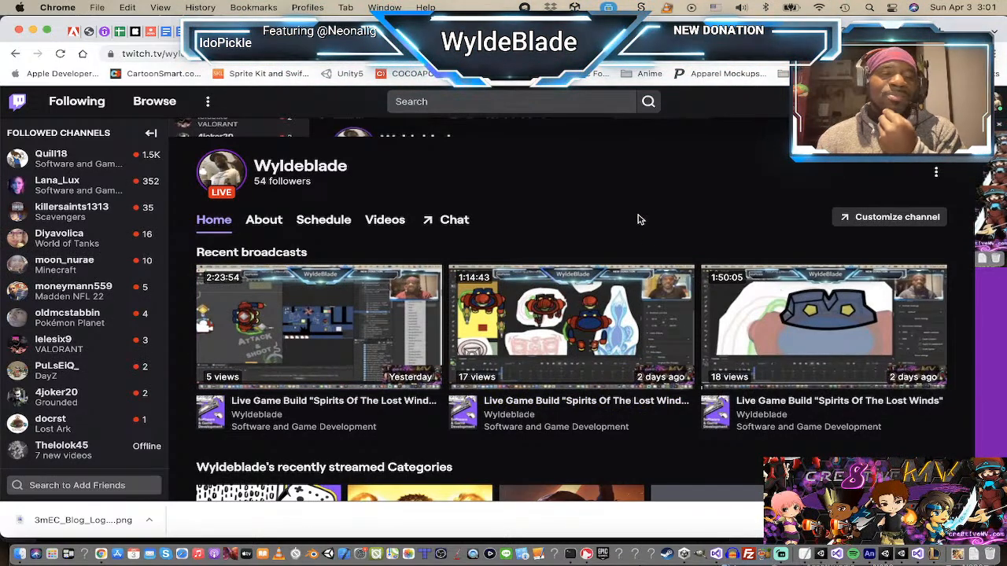
scroll(637, 220, down, 2)
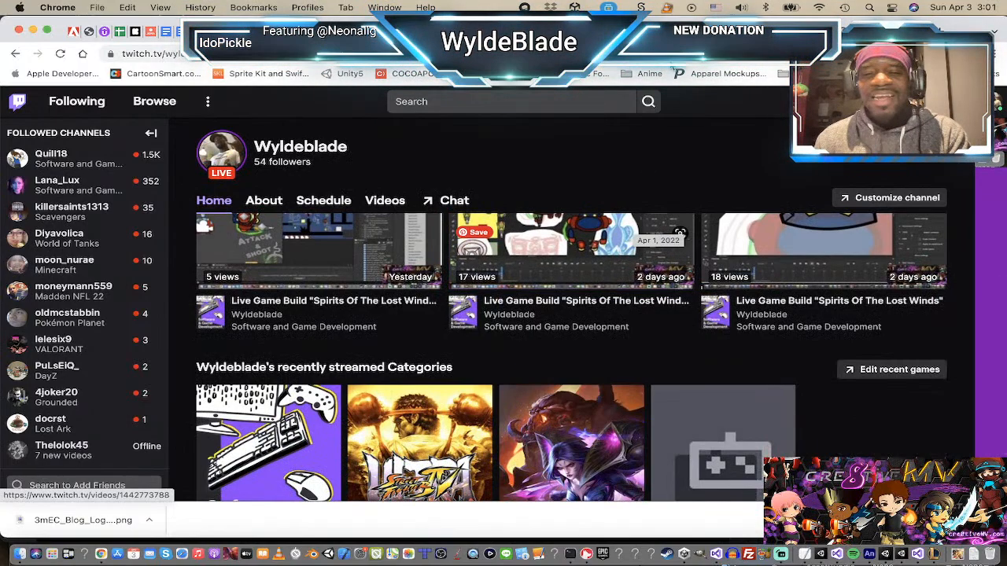
scroll(705, 193, up, 3)
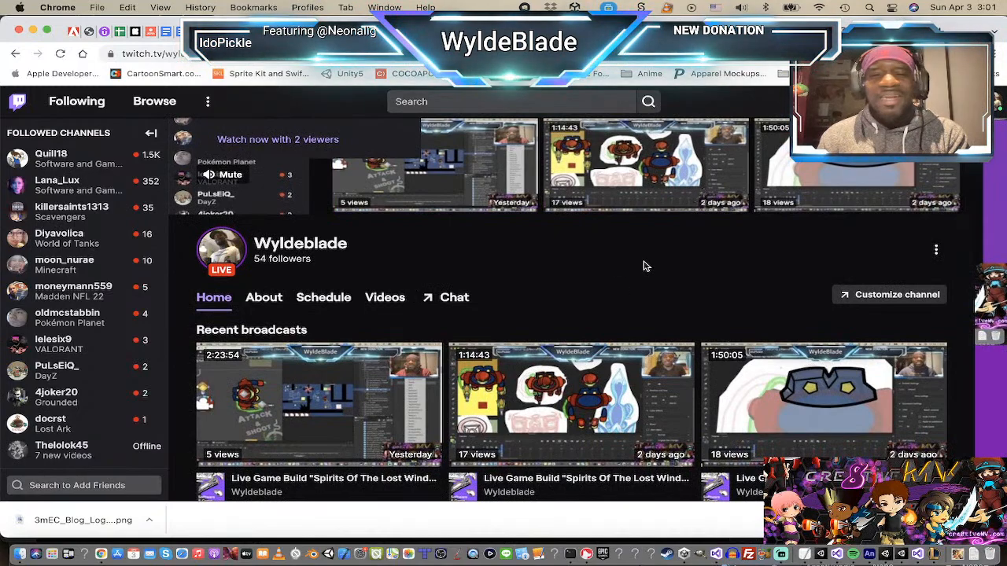
- Switch to Adobe Animate to view the character artwork, and go on to the Unity project
key(super+Tab)
key(super+Tab)
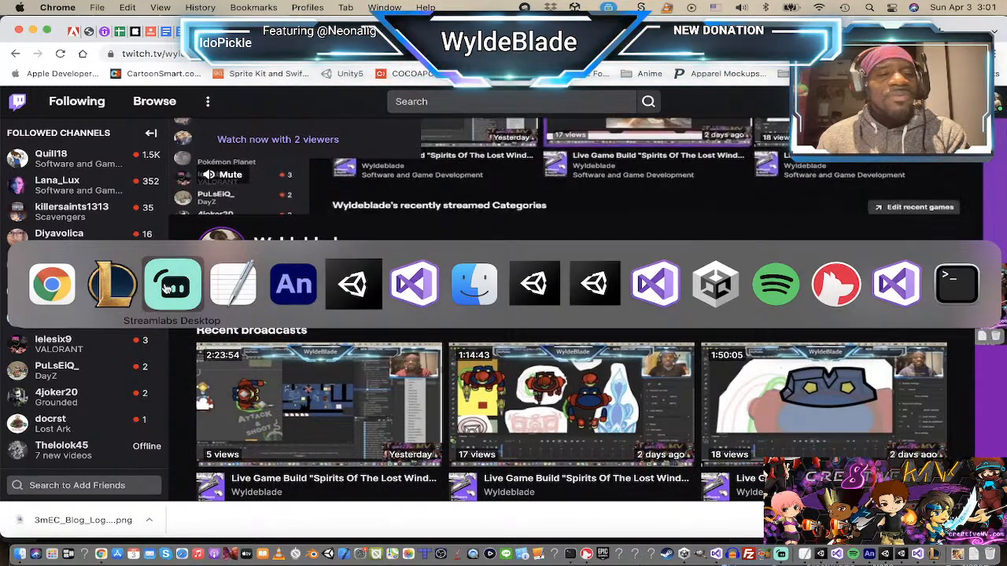
key(super+Tab)
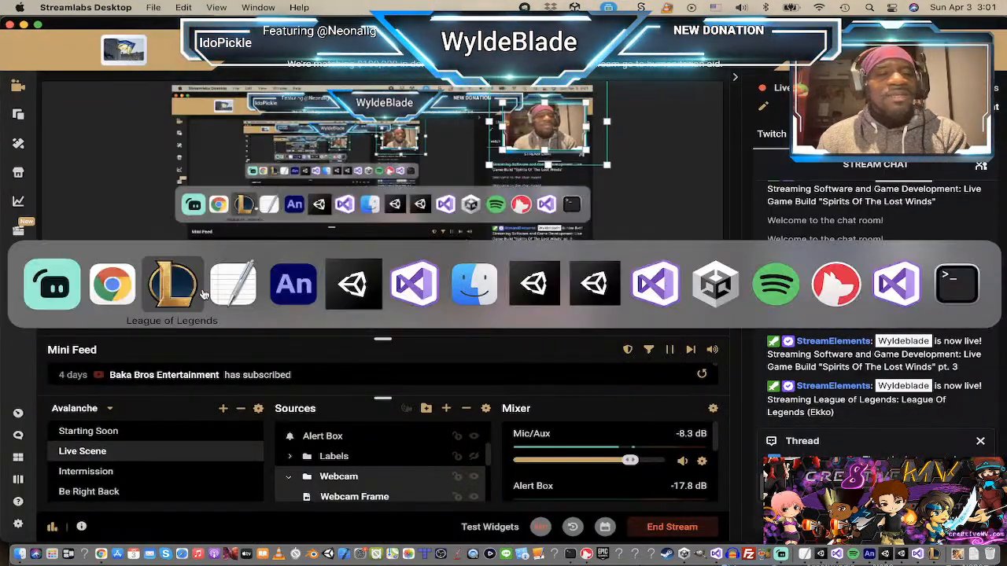
click(291, 285)
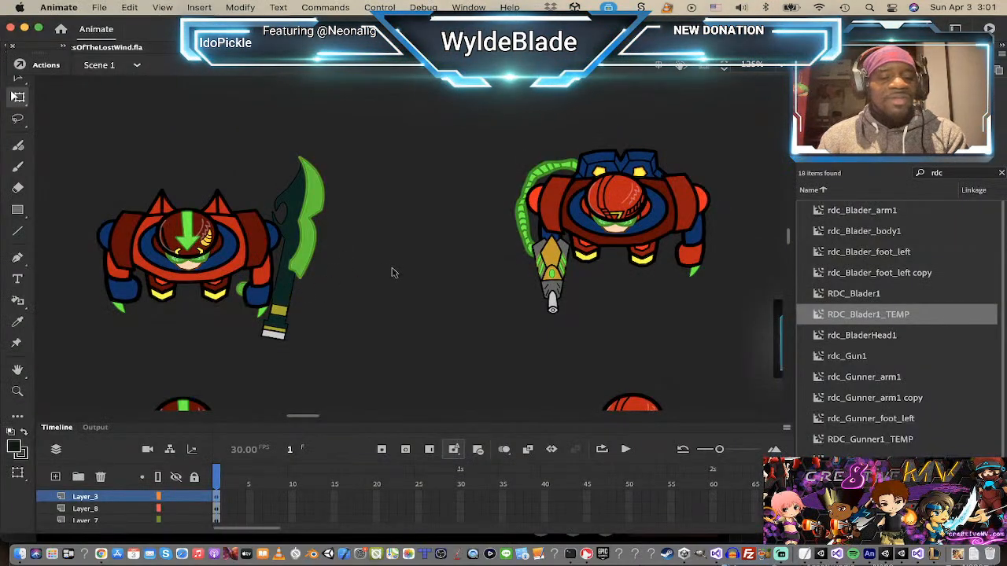
key(super+Tab)
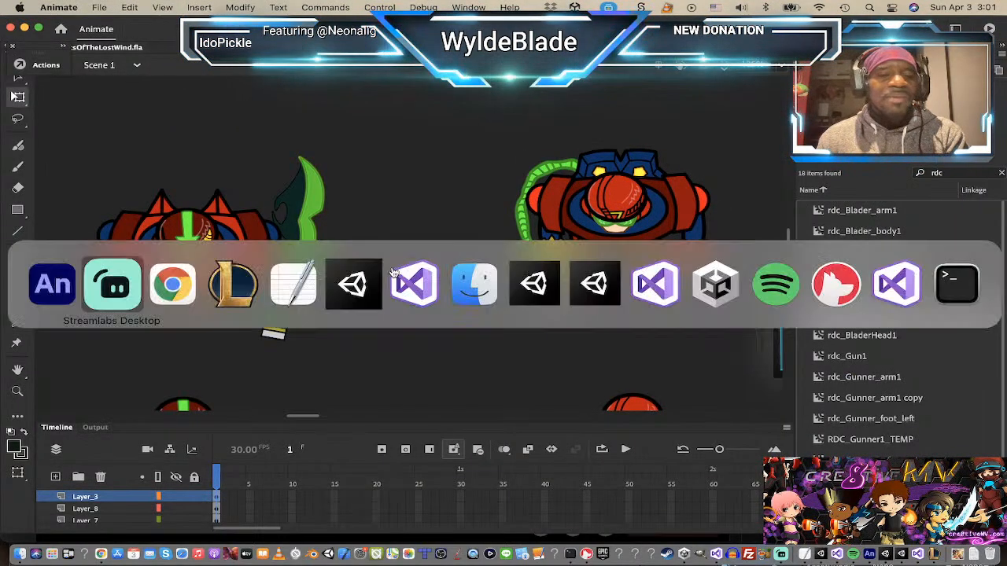
click(340, 288)
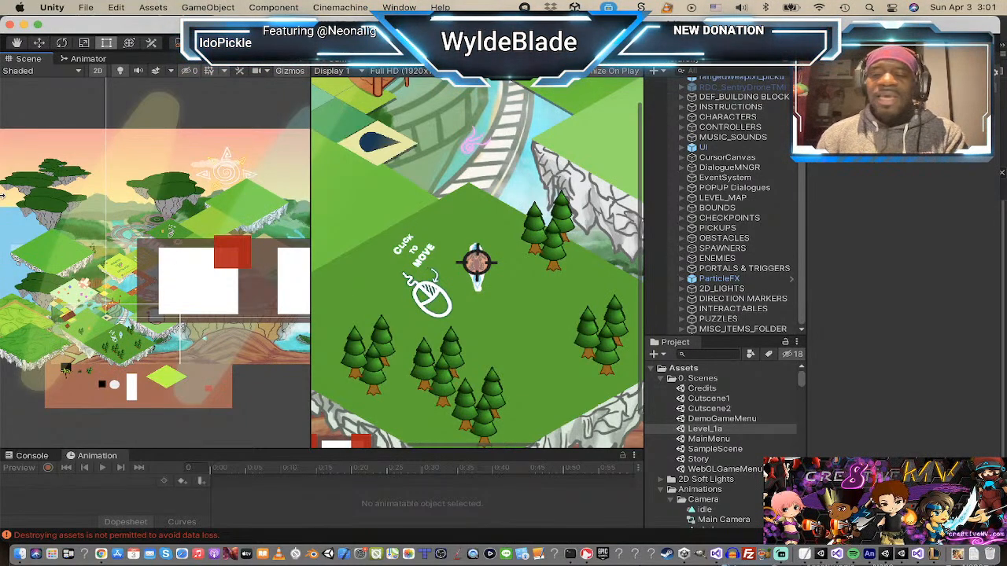
- Examine the Level_1a map in the scene view and the objects in its hierarchy
scroll(181, 288, down, 3)
scroll(181, 285, up, 4)
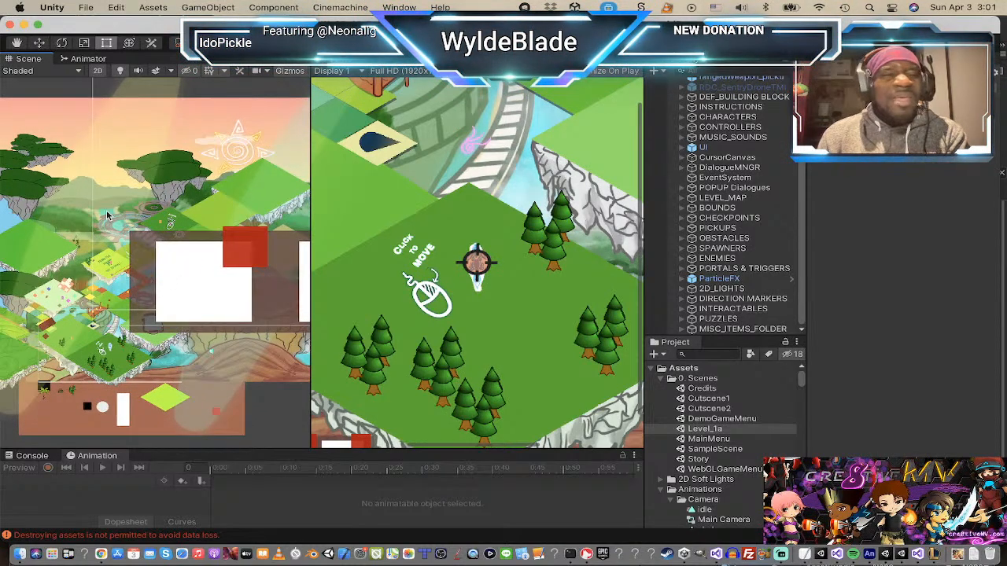
scroll(108, 214, up, 1)
scroll(107, 212, up, 1)
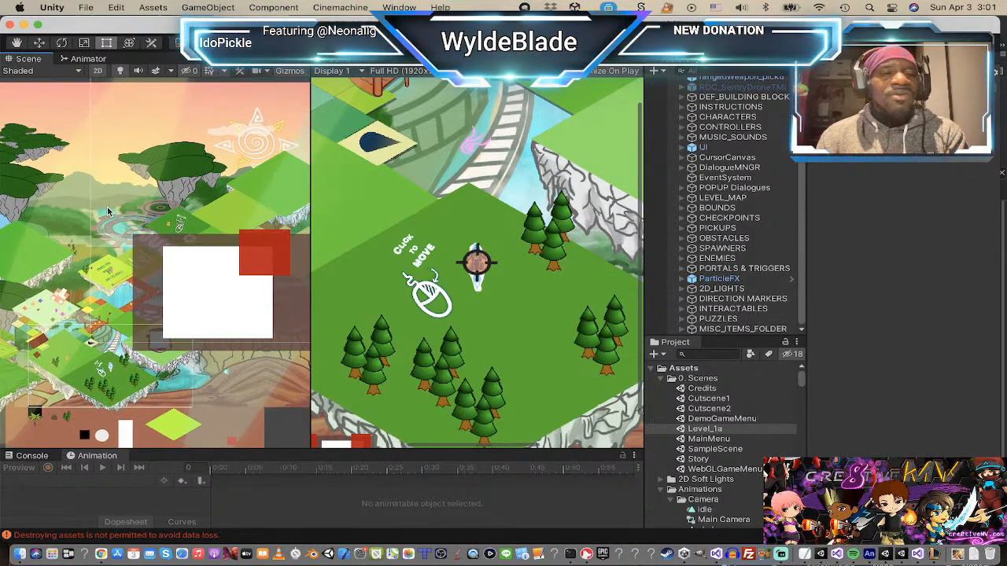
middle_drag(110, 209, 133, 236)
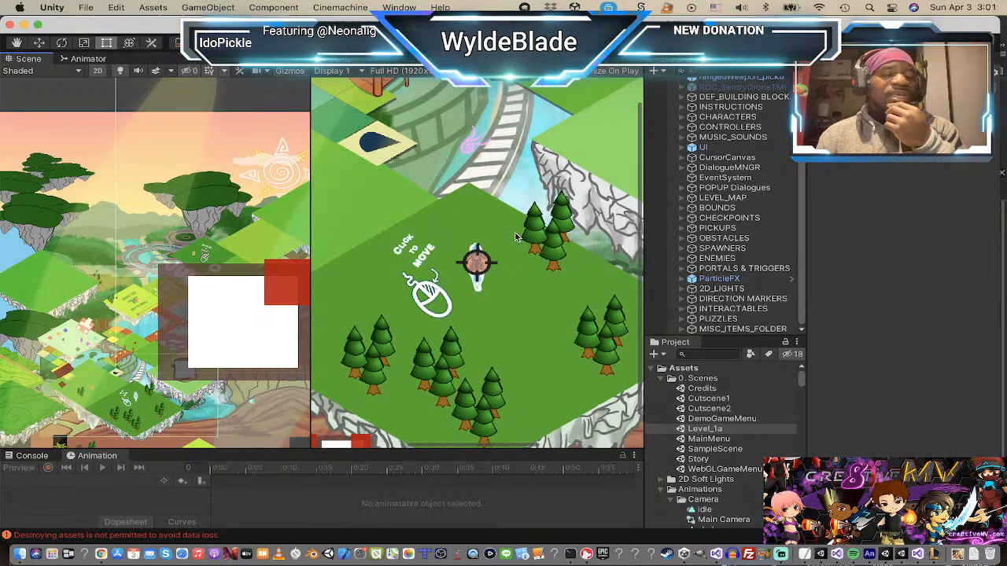
scroll(754, 164, up, 3)
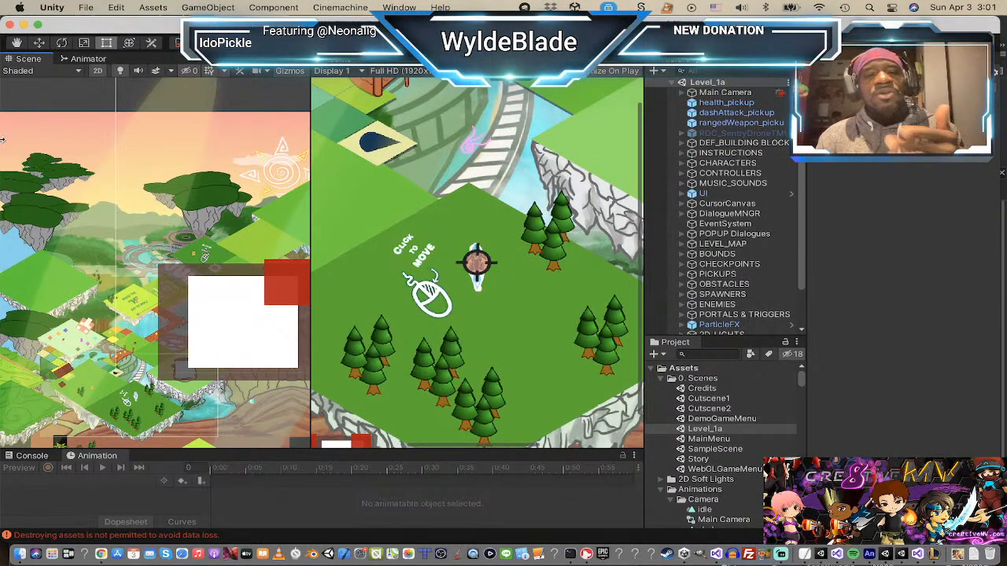
scroll(171, 273, down, 3)
middle_drag(173, 275, 187, 261)
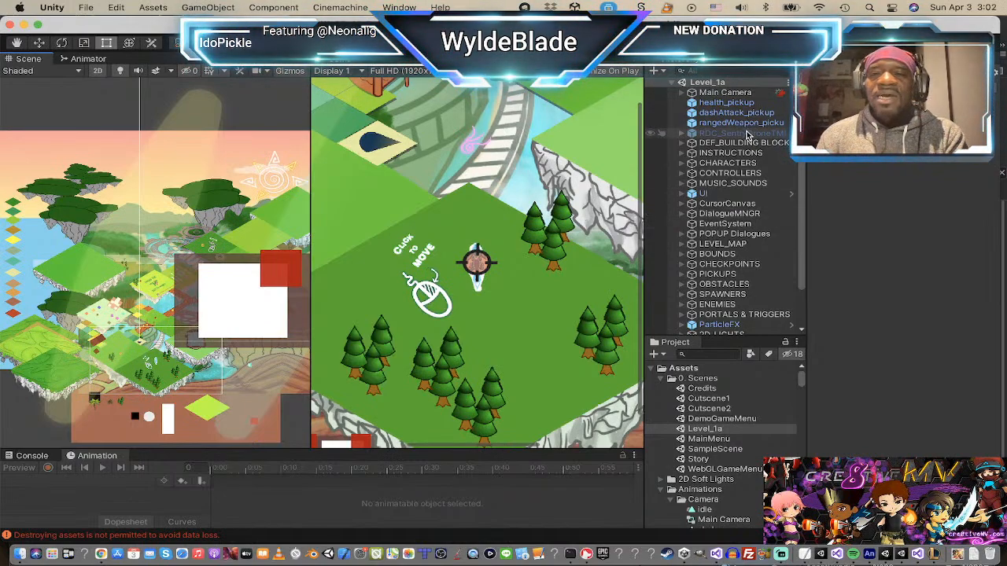
scroll(747, 135, down, 3)
scroll(747, 135, up, 3)
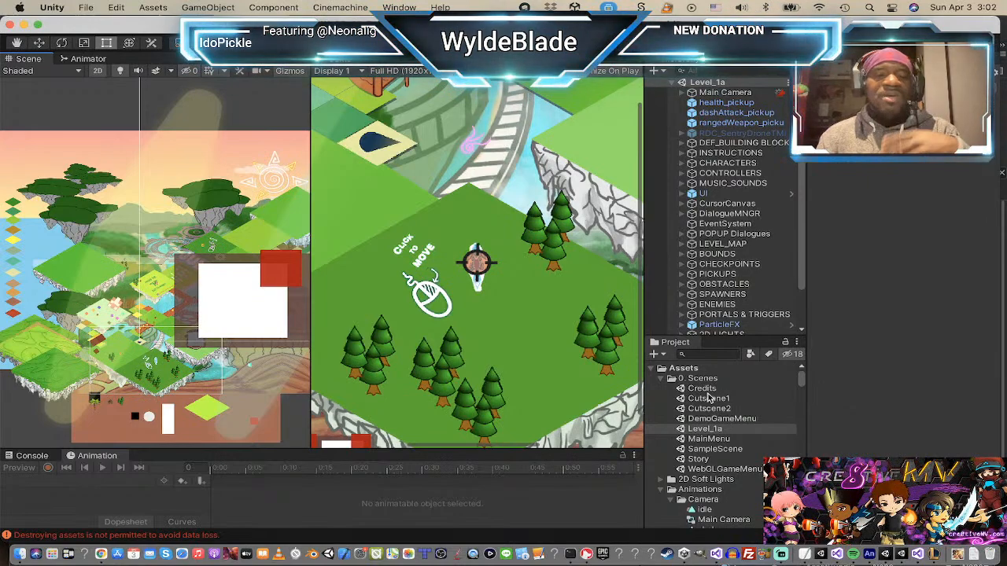
- Open SampleScene from the Scenes folder and expand its 04_ENEMIES group
click(681, 450)
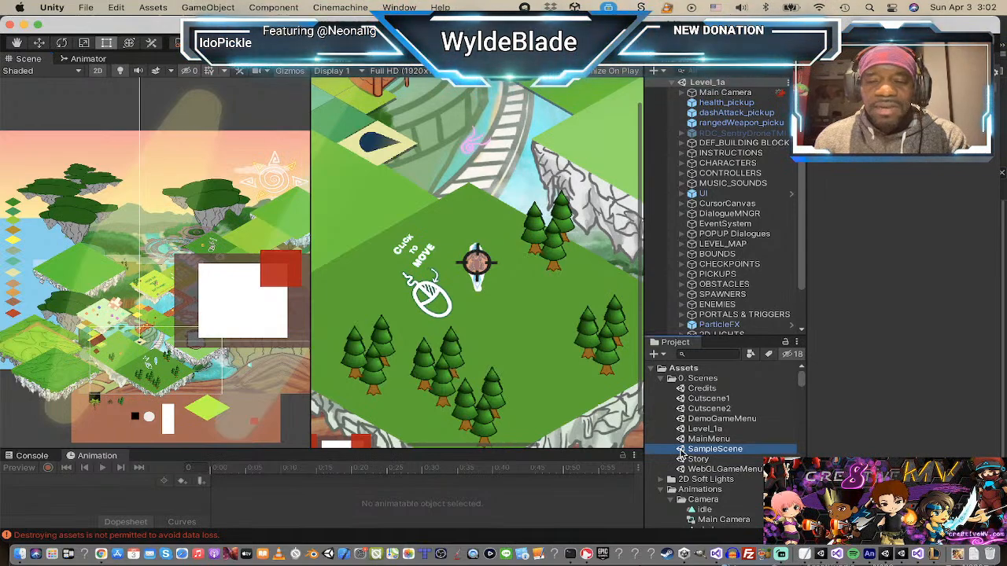
double_click(681, 450)
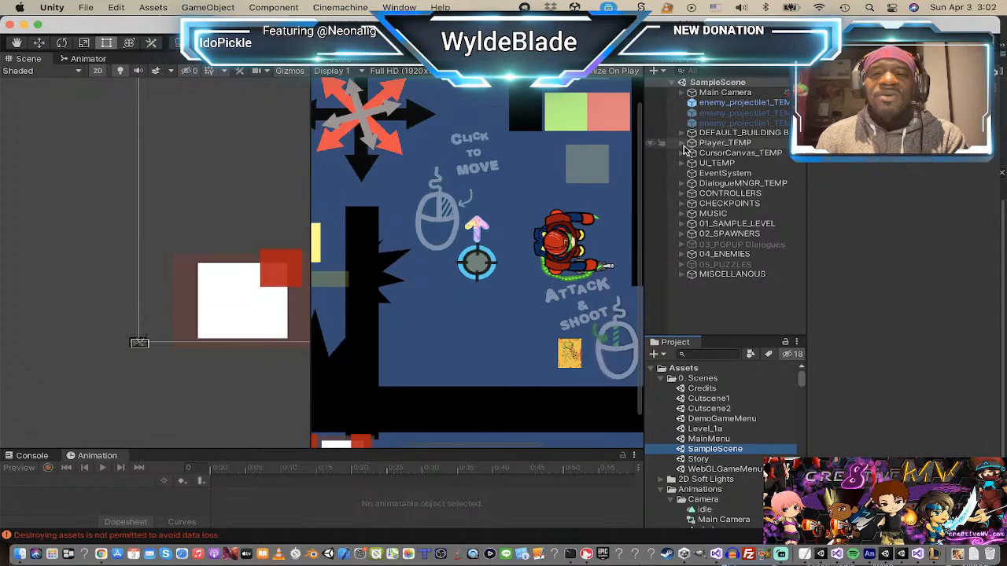
click(683, 255)
click(712, 254)
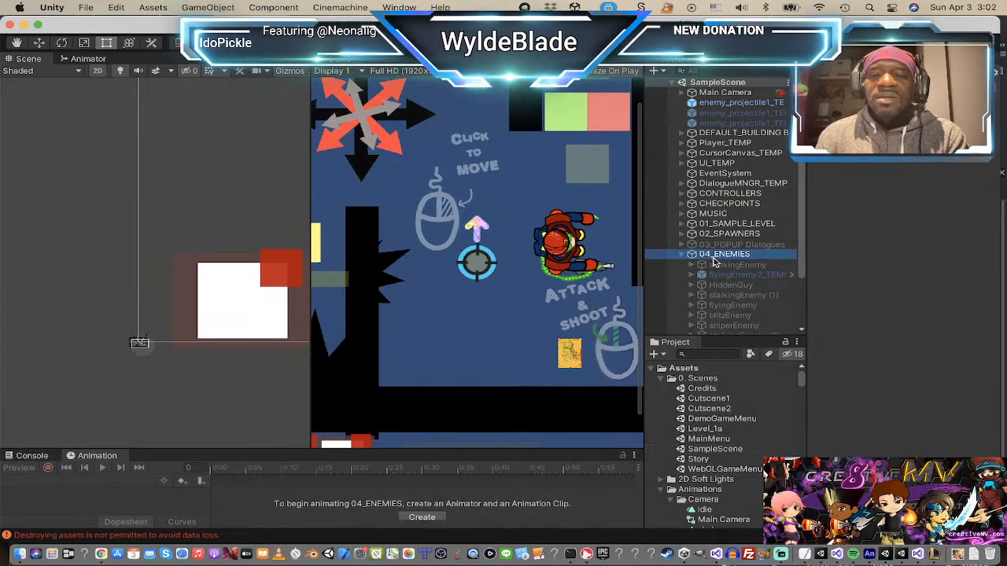
scroll(722, 304, down, 3)
scroll(723, 308, down, 1)
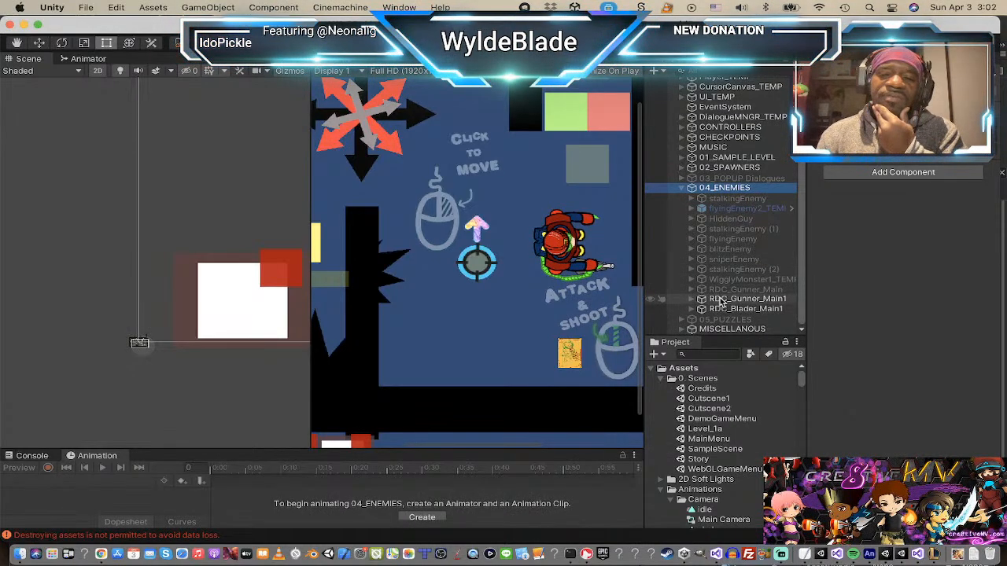
- Select the RDC_Gunner_Main1 enemy and frame it up close in the scene view
click(736, 299)
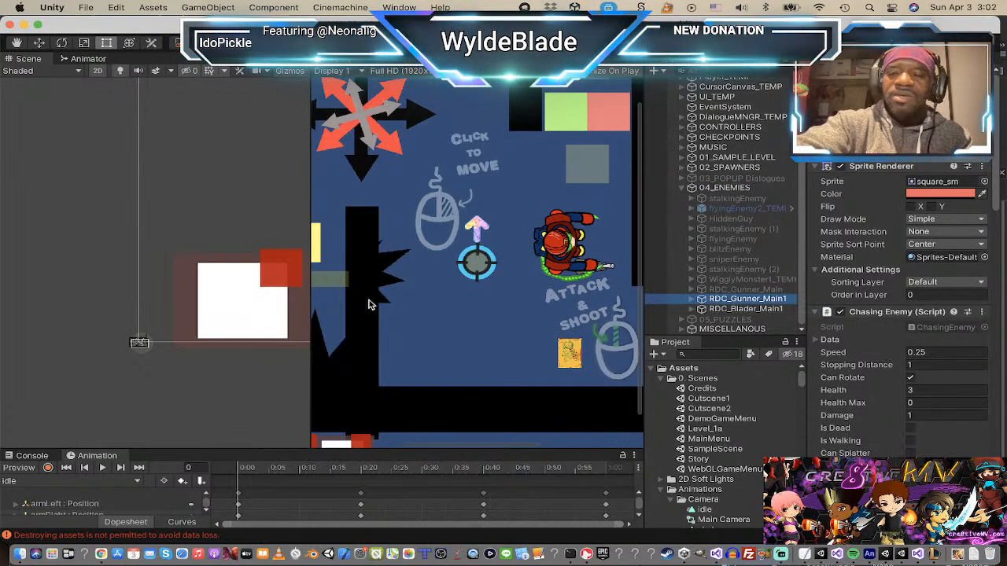
key(f)
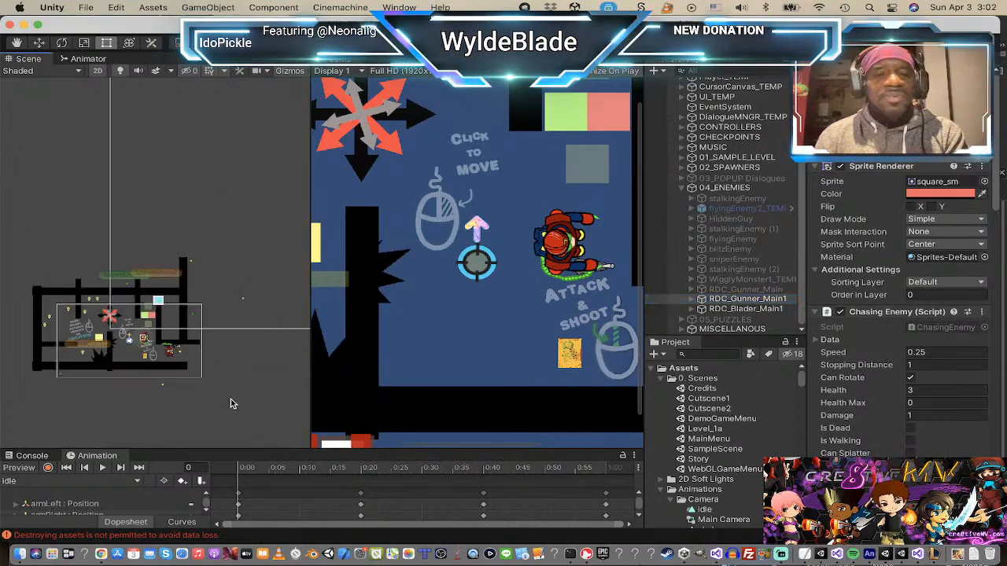
scroll(212, 181, down, 10)
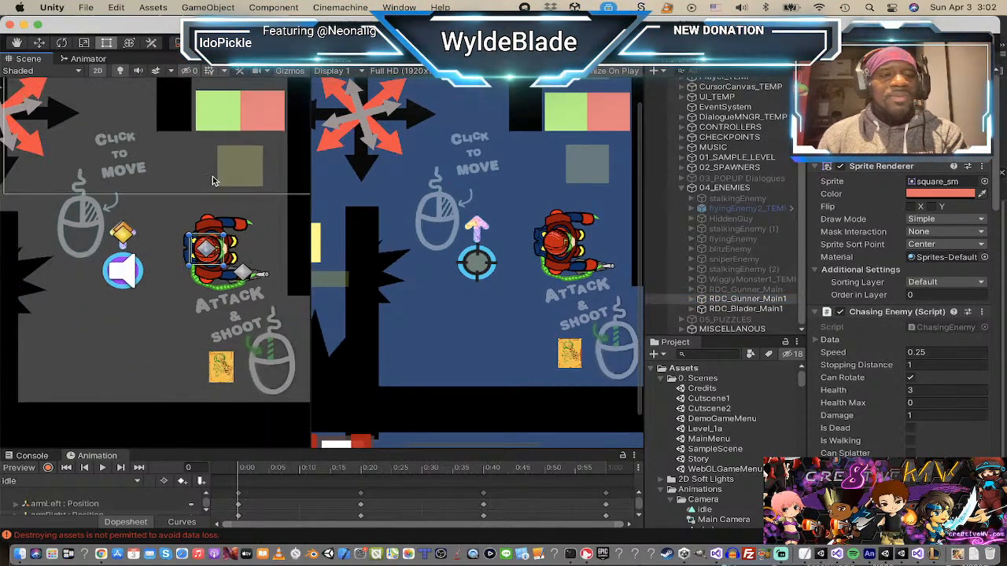
middle_drag(212, 181, 163, 226)
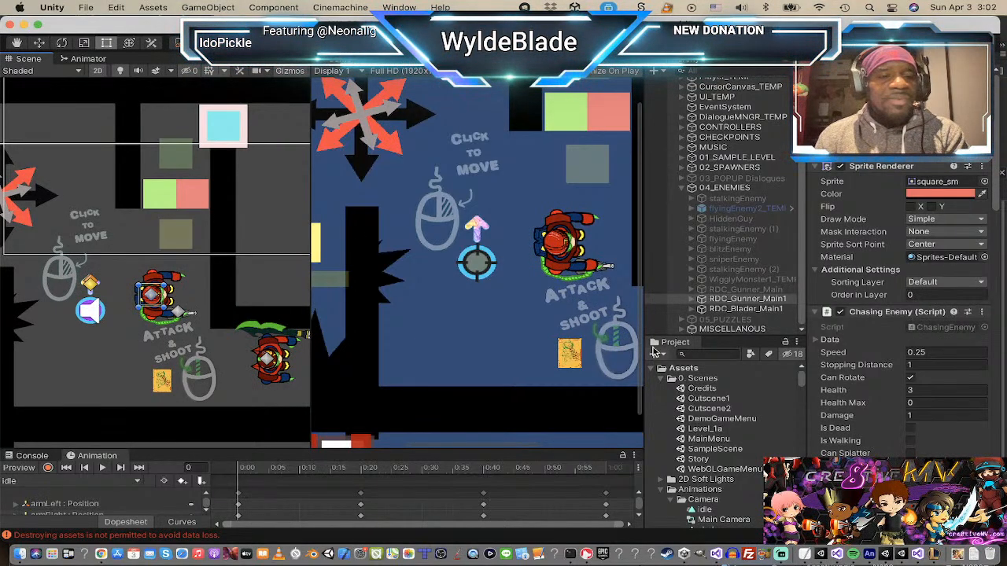
scroll(165, 283, up, 3)
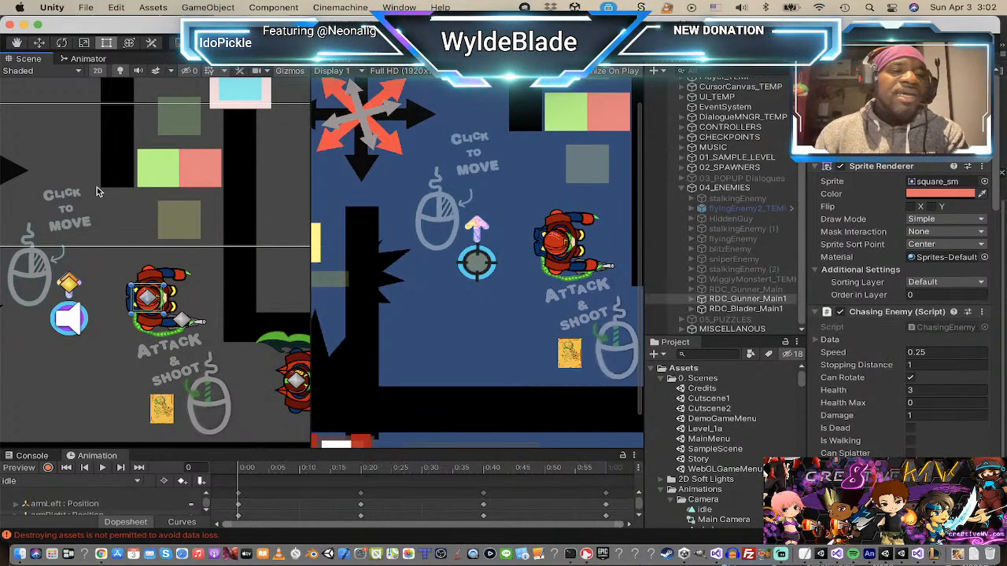
scroll(146, 283, up, 3)
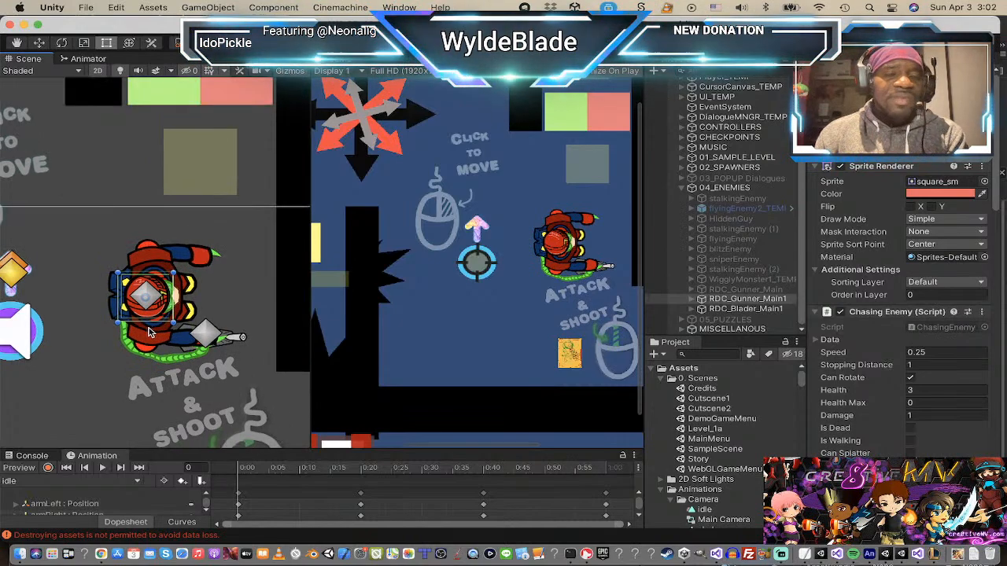
- Switch to Adobe Animate and examine the assembled Blader and Gunner characters and their separate body parts
key(super+Tab)
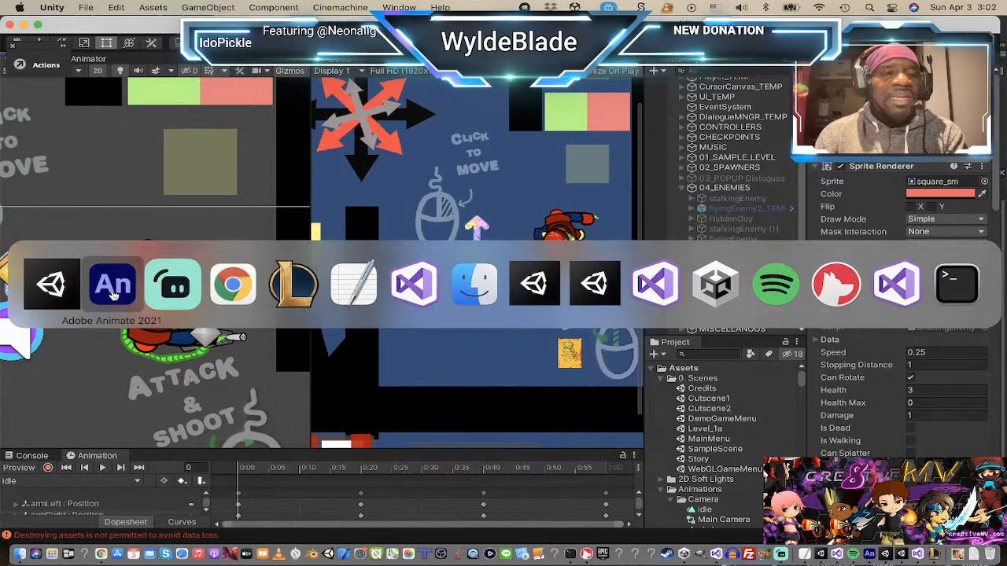
scroll(187, 295, down, 10)
scroll(187, 294, up, 2)
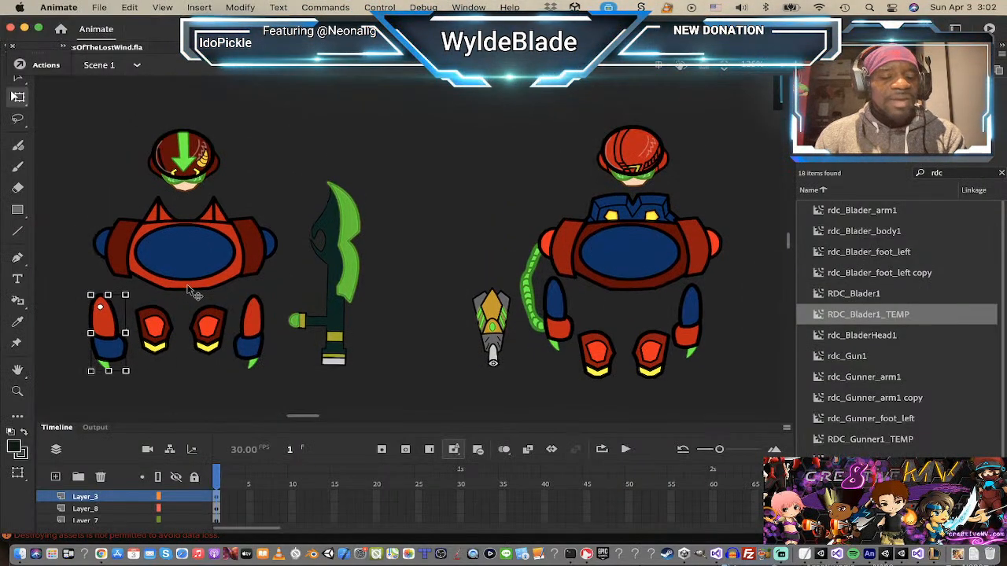
key(z)
alt+click(224, 265)
alt+click(370, 271)
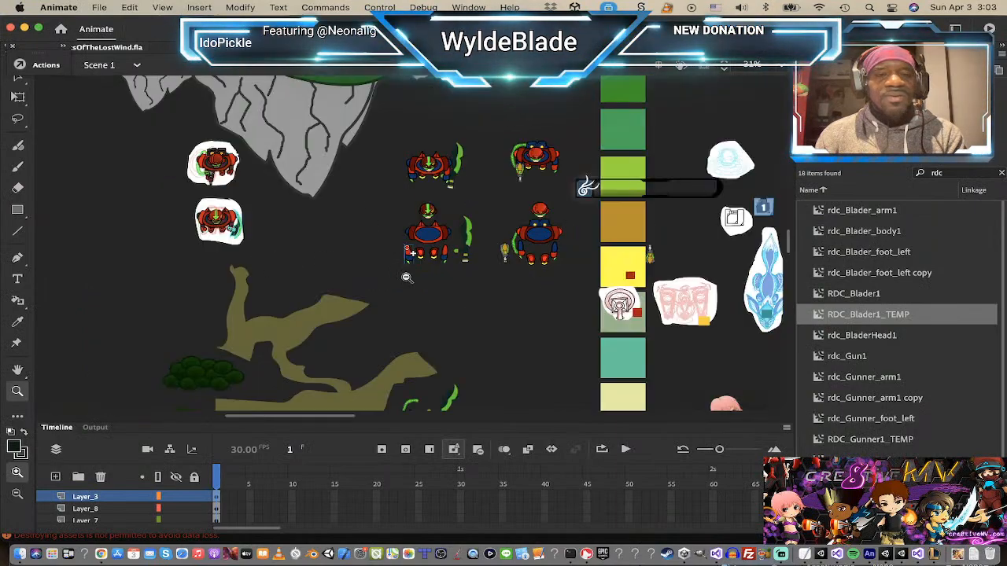
click(513, 199)
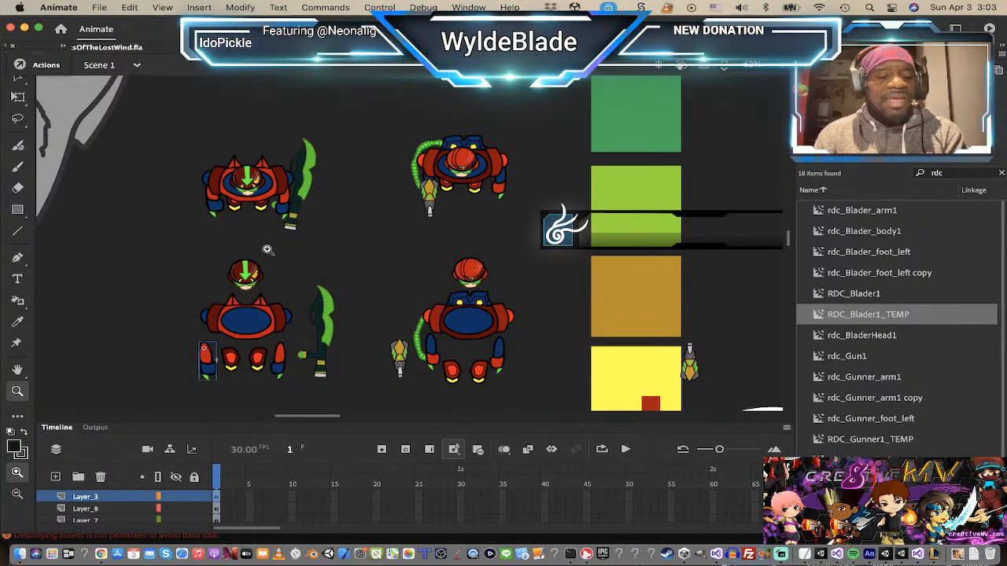
- Switch back to Unity and activate the stalkingEnemy (1) object under 04_ENEMIES
key(super+Tab)
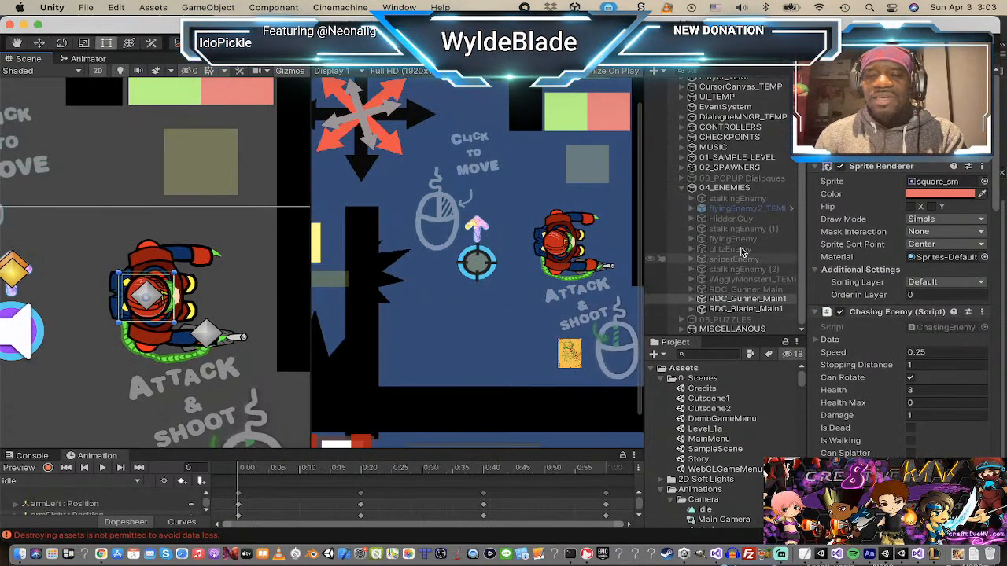
click(734, 220)
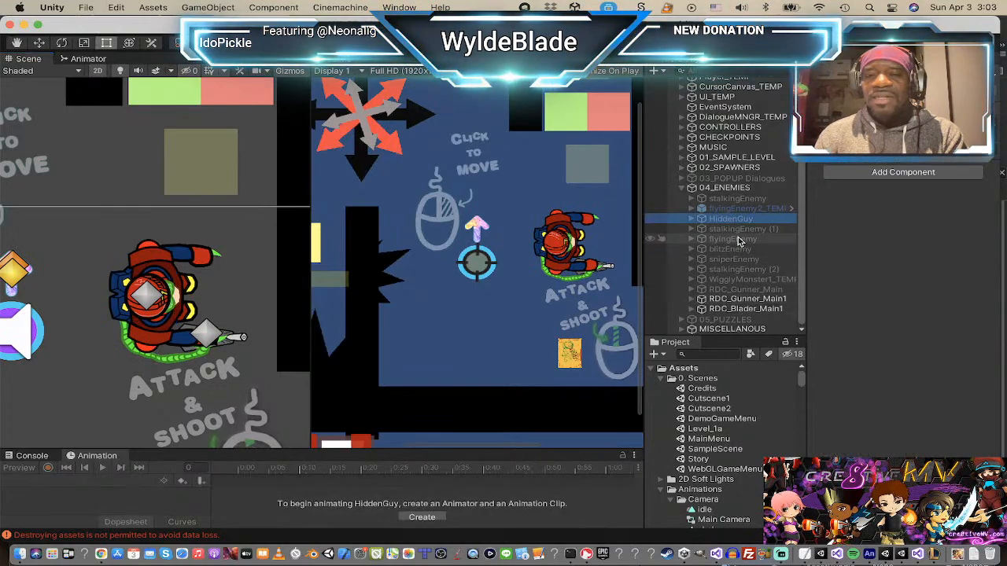
click(742, 229)
scroll(221, 308, down, 5)
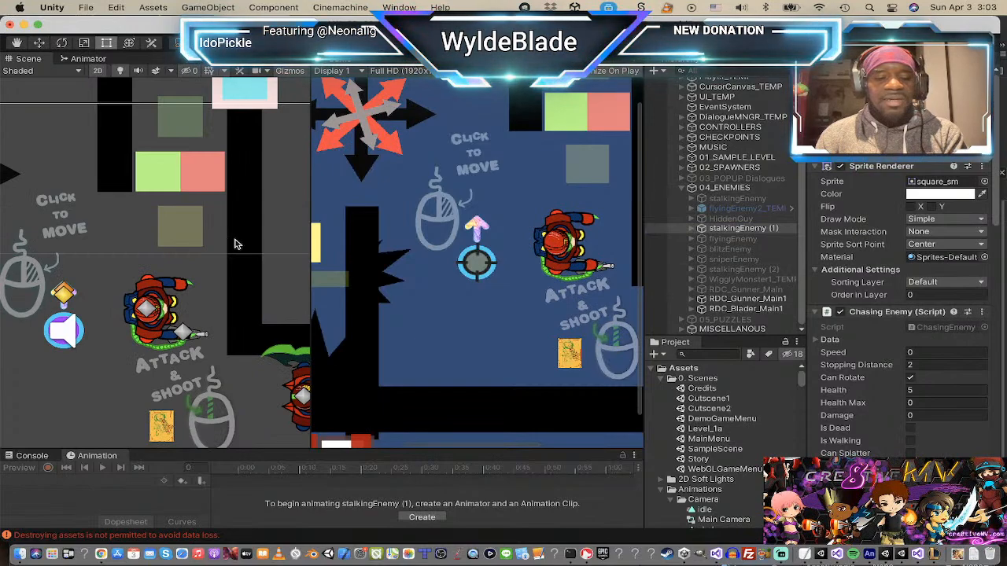
- Locate the stalkingEnemy (1) object in the scene view and deactivate it
key(f)
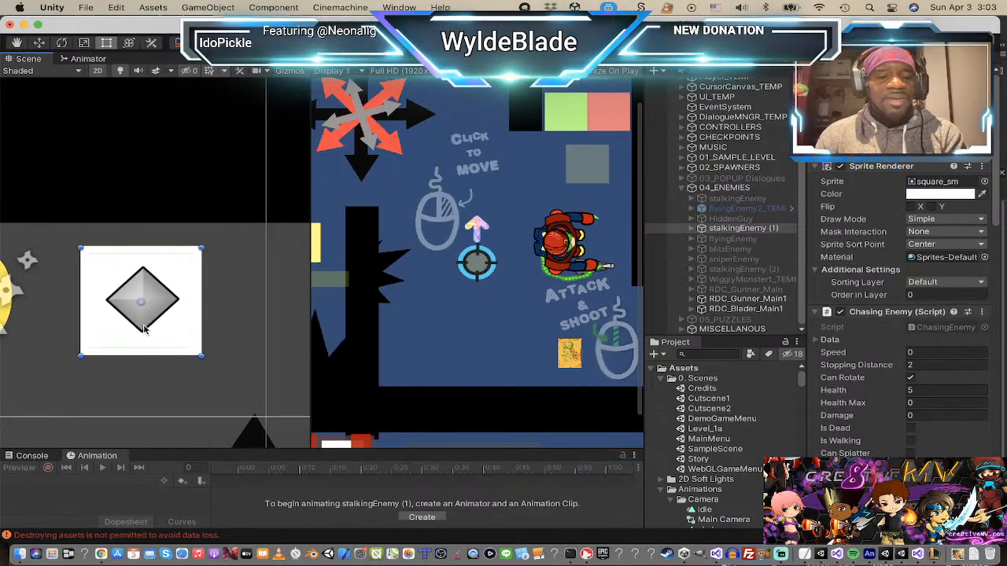
scroll(144, 239, down, 5)
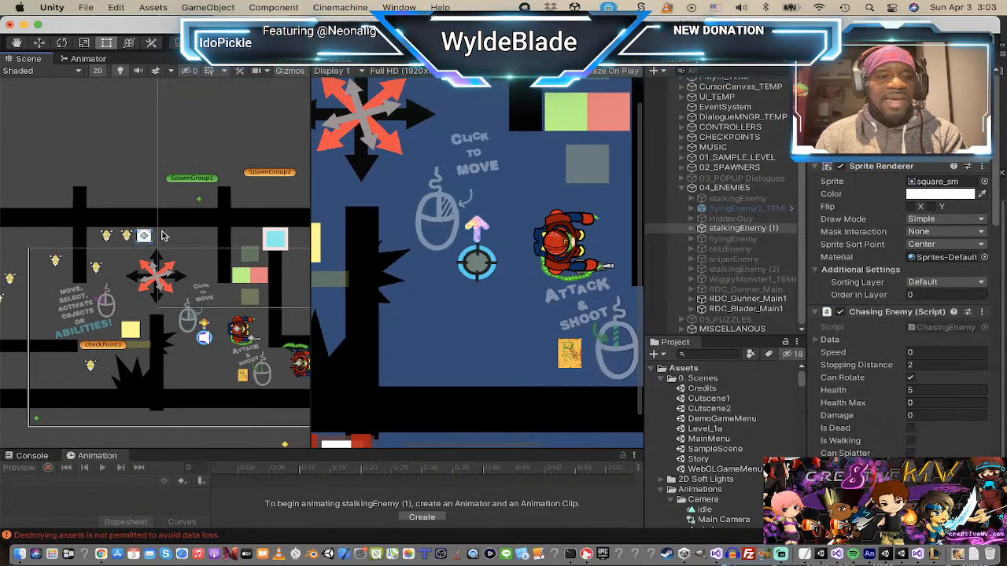
scroll(144, 255, up, 1)
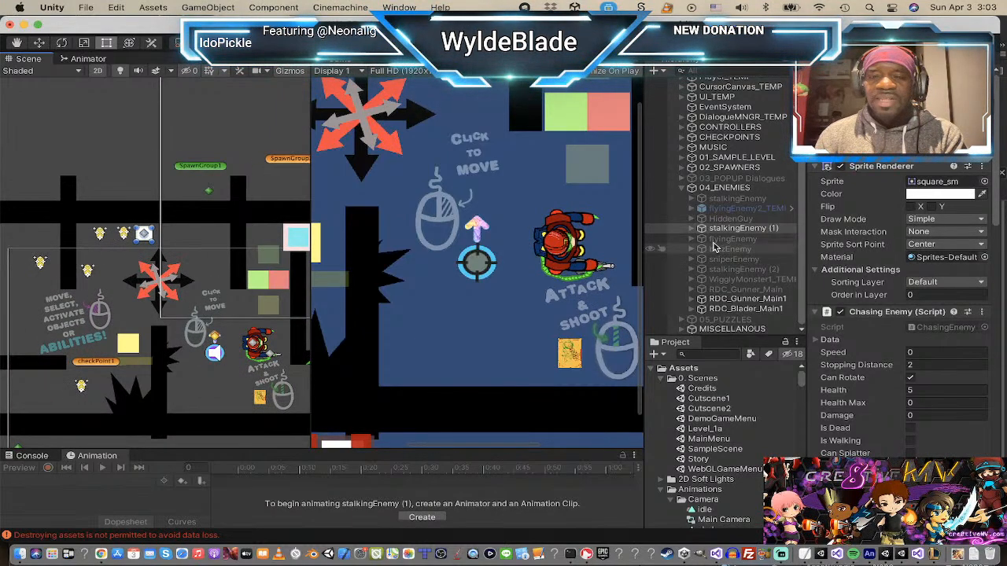
click(839, 77)
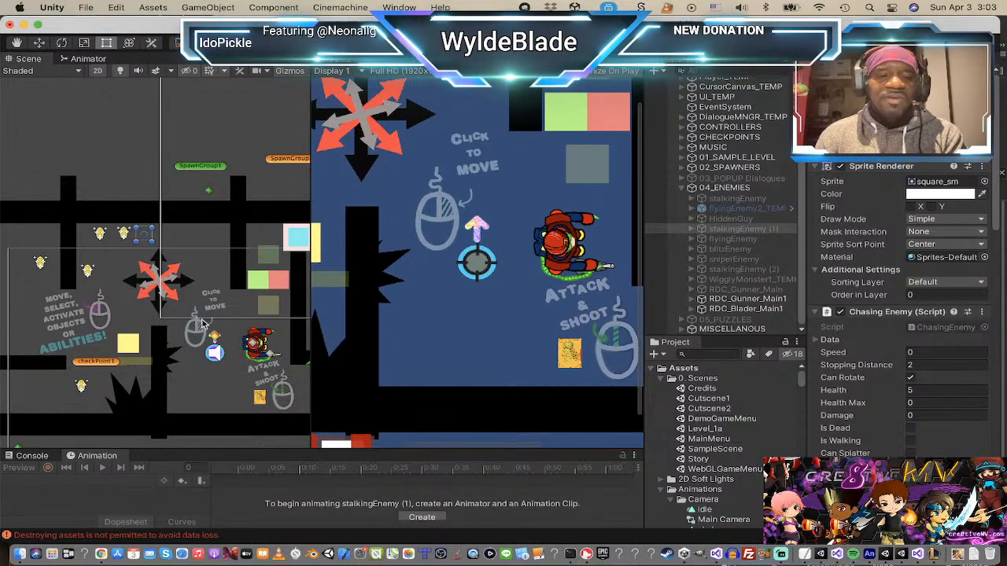
- Examine the RDC Gunner and Blader enemies placed around the attack-and-shoot area in the scene view
scroll(202, 322, up, 3)
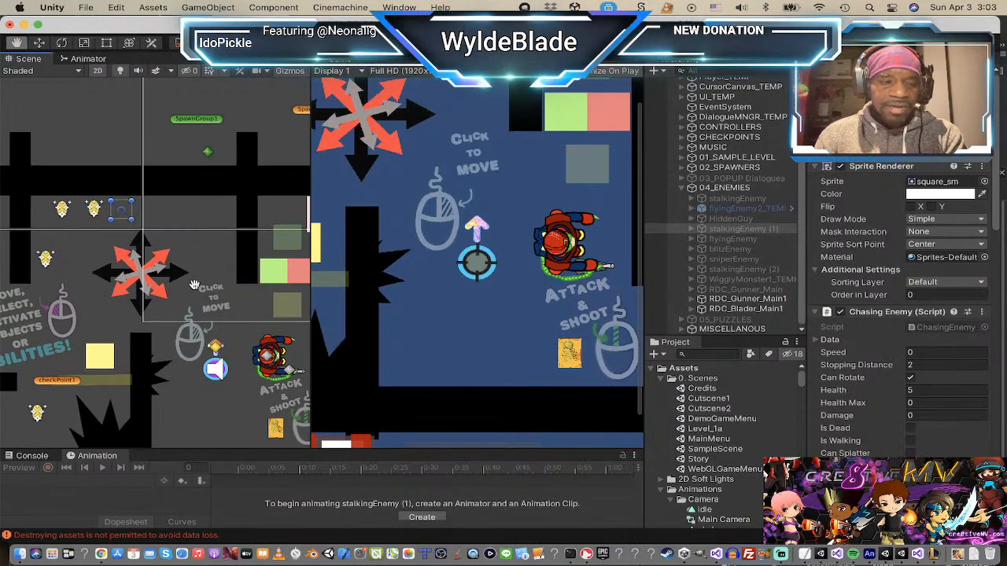
drag(195, 285, 69, 260)
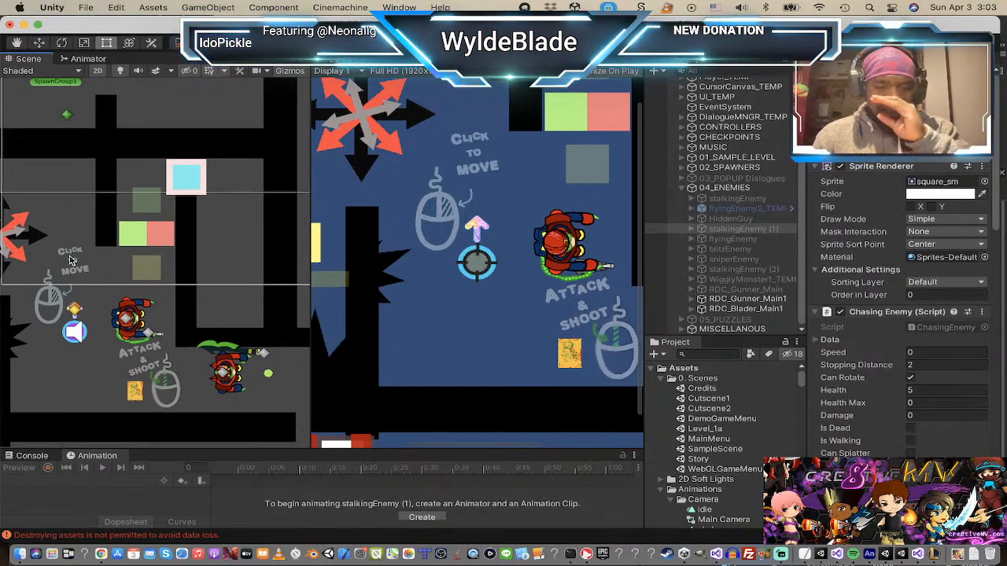
scroll(112, 381, up, 4)
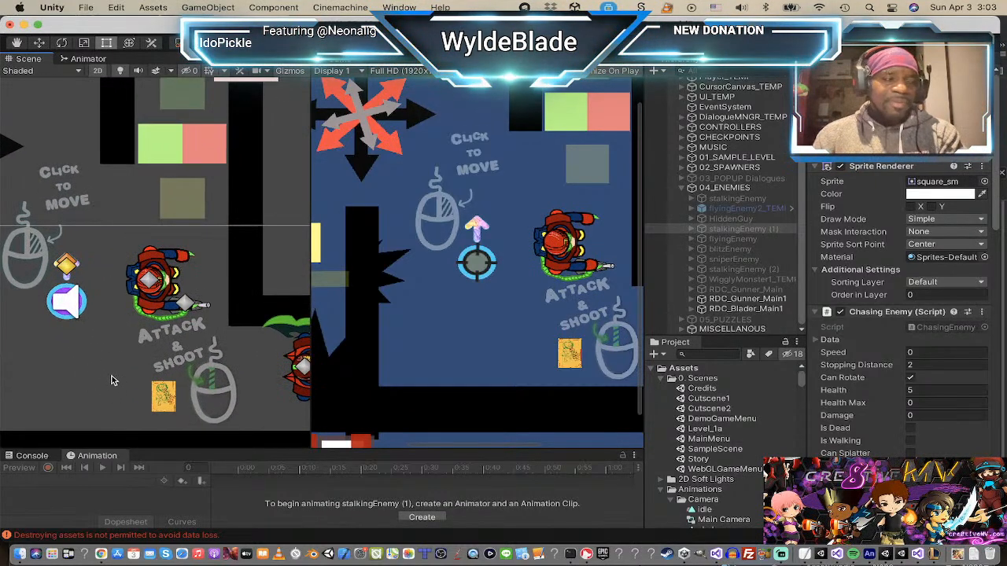
scroll(113, 379, up, 1)
scroll(169, 413, up, 4)
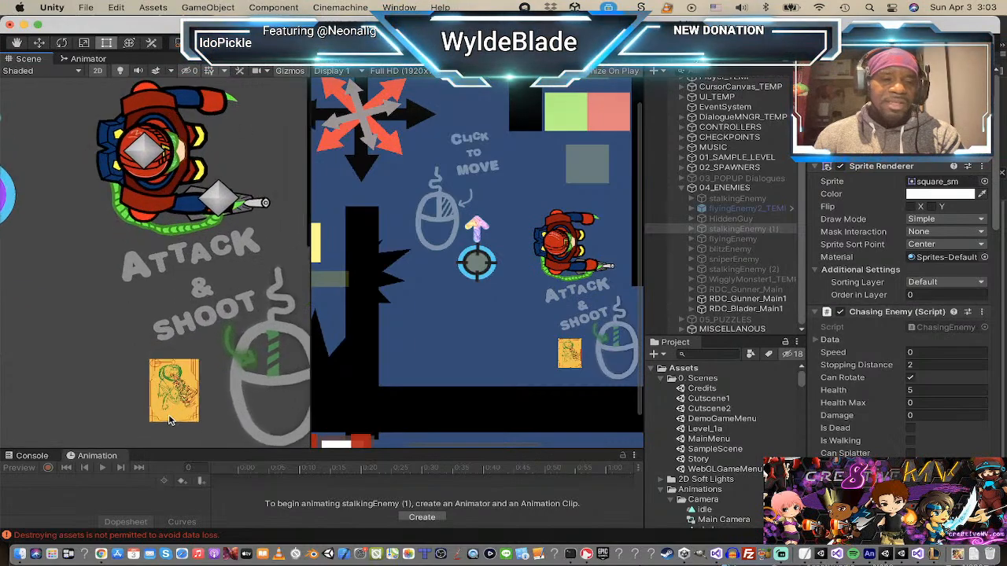
scroll(167, 386, down, 5)
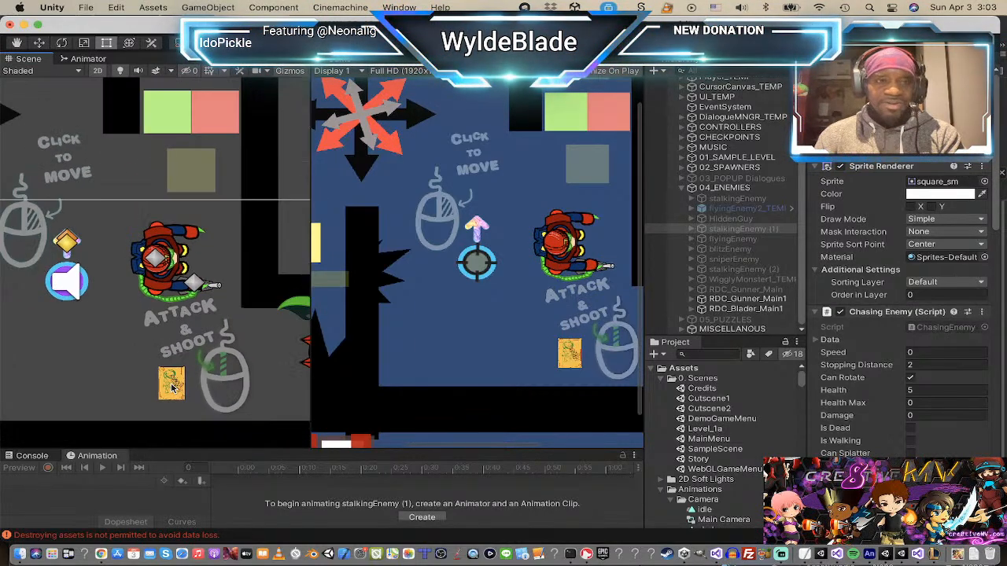
key(q)
drag(253, 313, 198, 329)
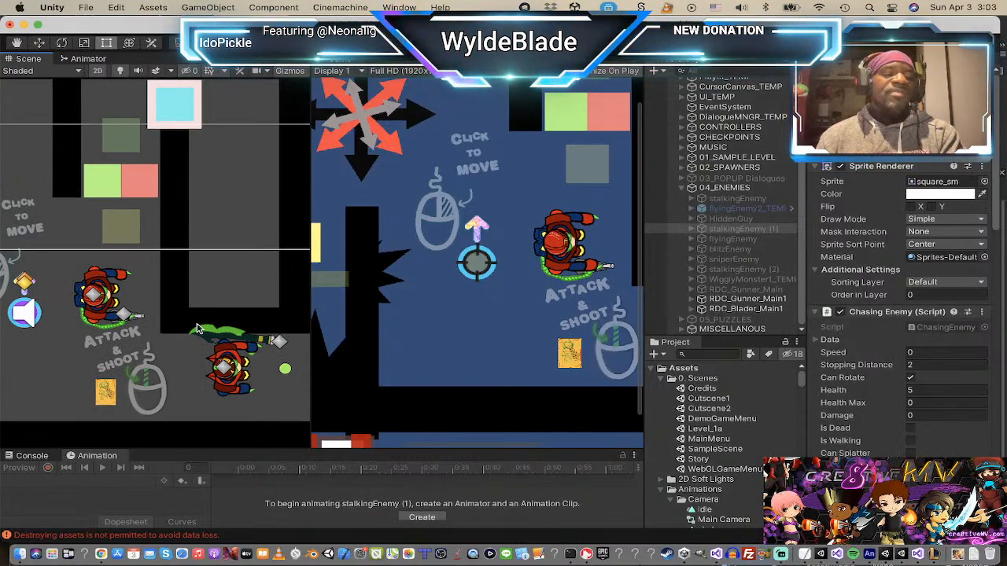
- Switch to Adobe Animate and view the assembled Blader and Gunner characters up close
key(super+Tab)
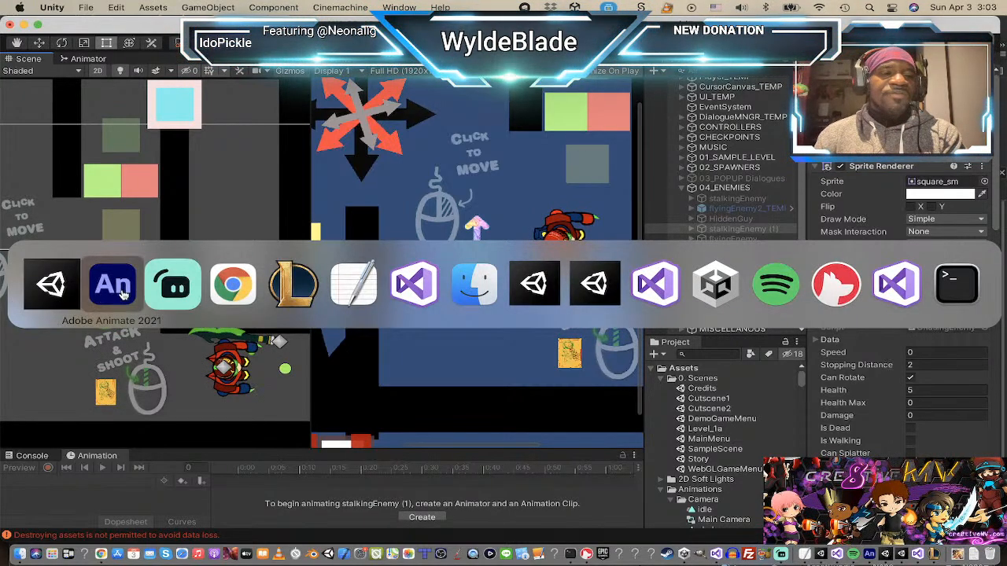
scroll(381, 268, up, 3)
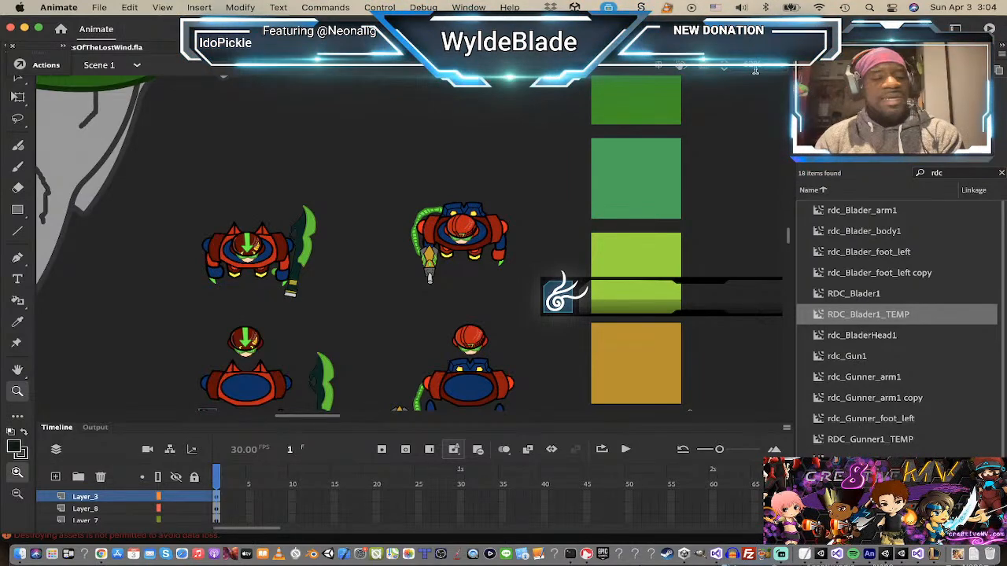
- Switch to Chrome and show the page with the RDC Laser Blade cosplay prop tutorial
key(super+Tab)
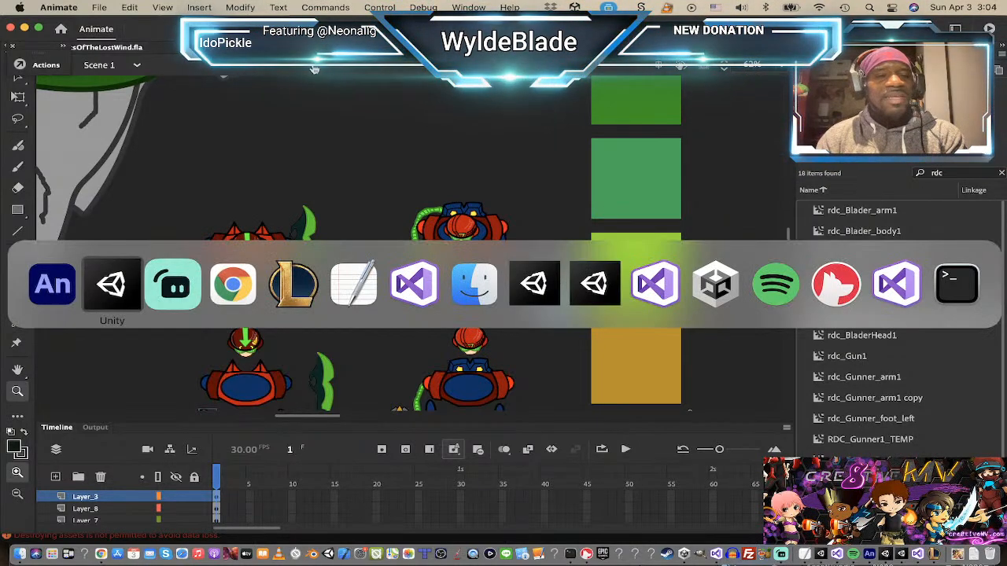
click(223, 301)
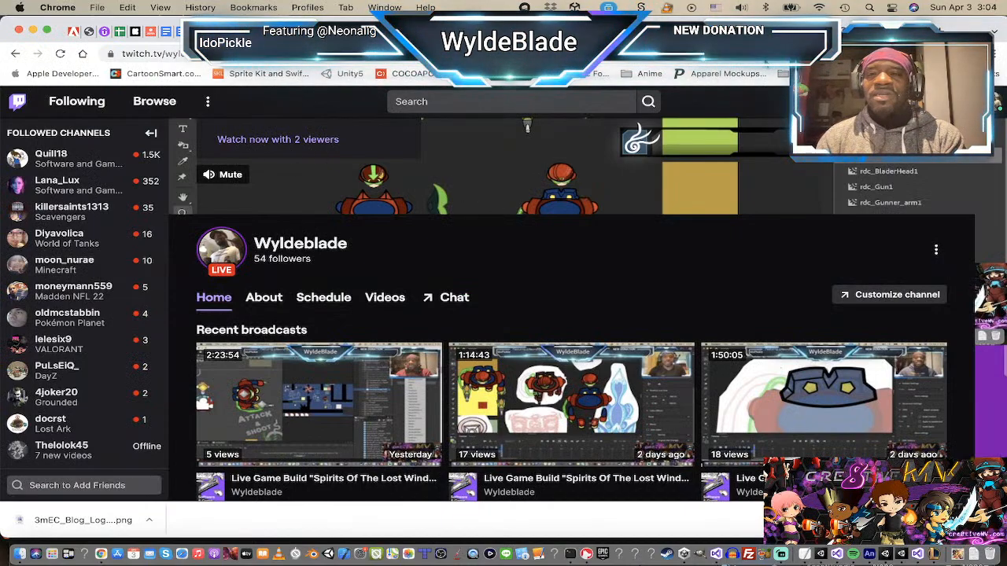
click(766, 32)
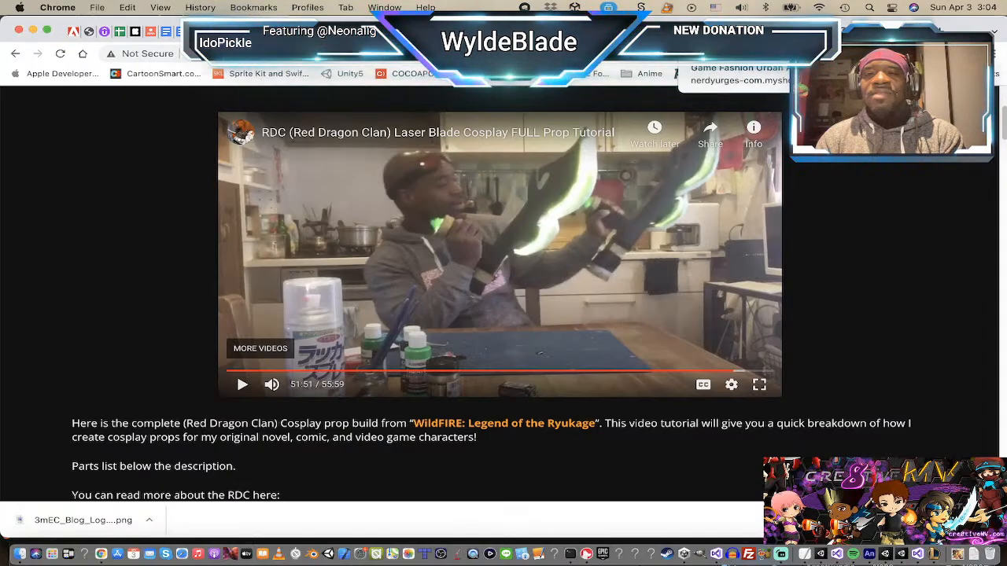
- Show the nerdyurges.com store and look through its home page down to the comic mugs
click(732, 32)
scroll(363, 234, up, 10)
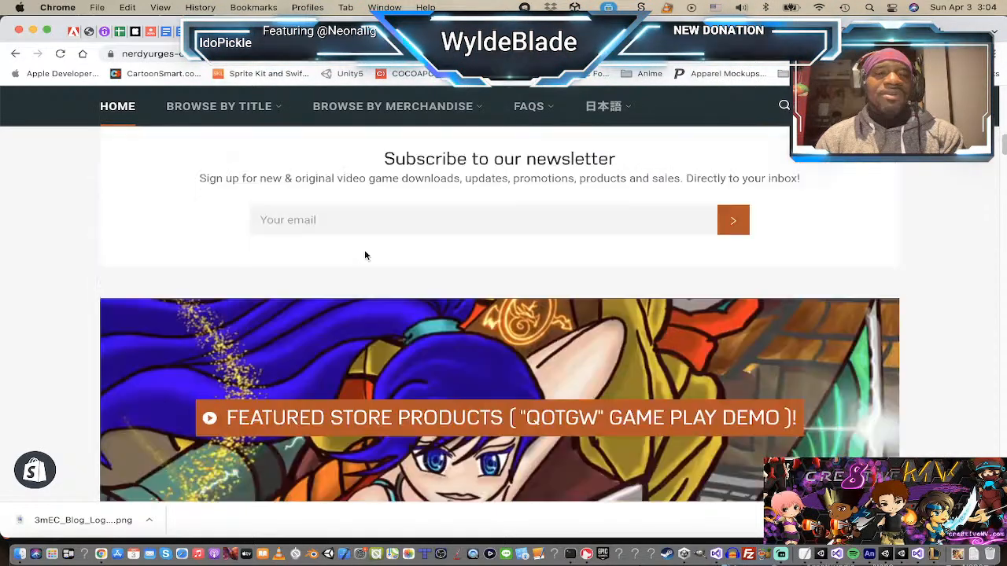
scroll(214, 288, down, 3)
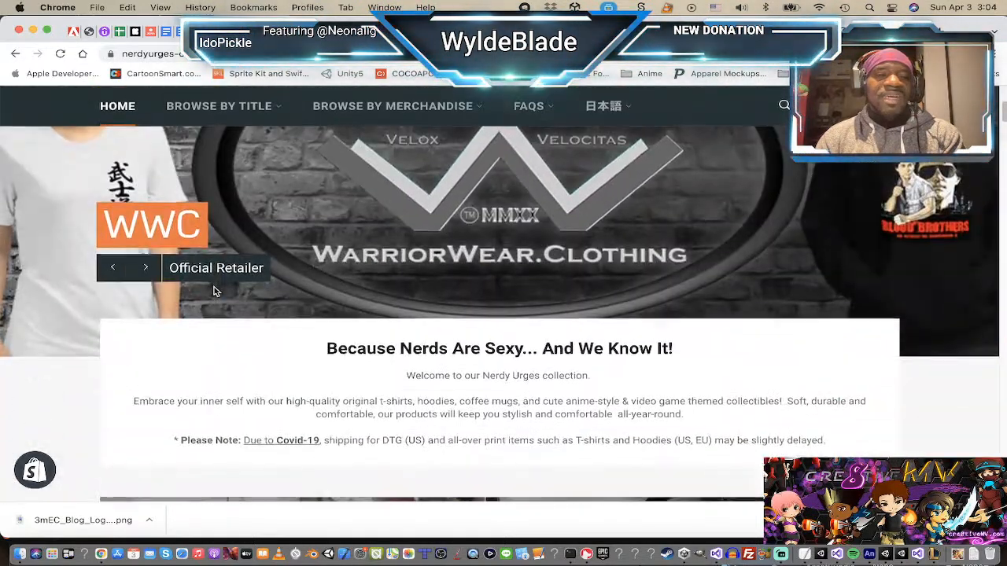
scroll(215, 287, up, 3)
scroll(215, 287, up, 1)
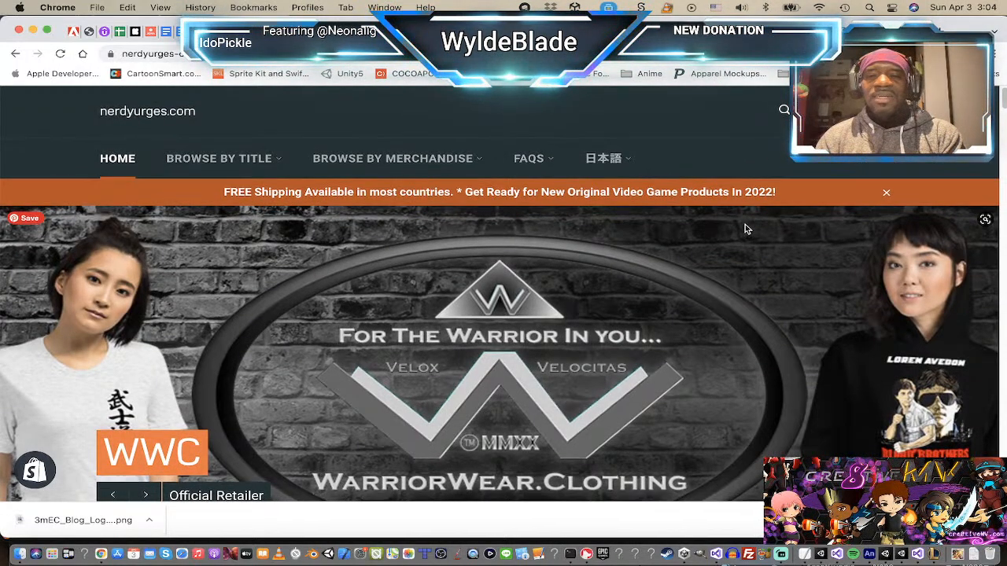
scroll(551, 315, down, 10)
scroll(718, 376, down, 12)
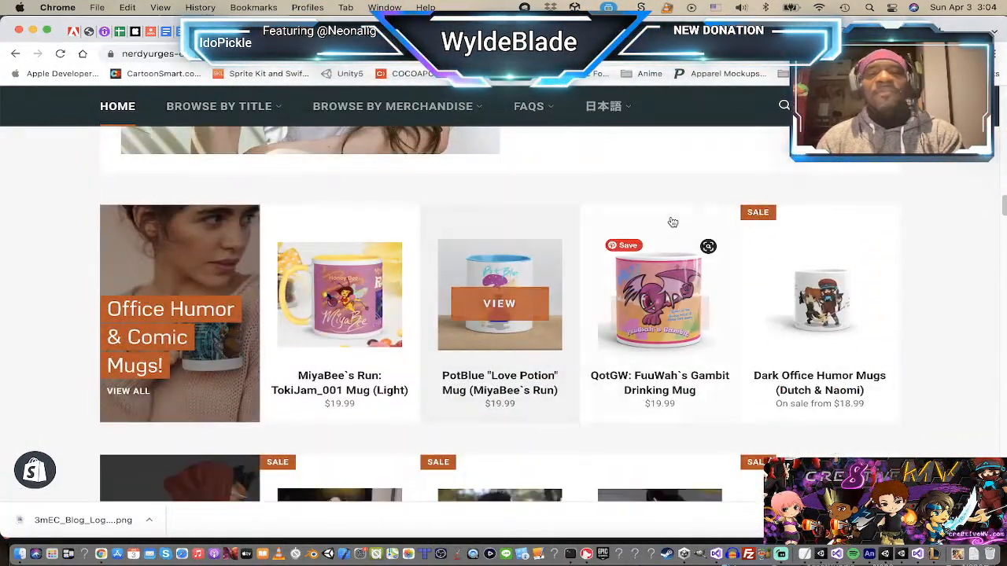
key(super+Tab)
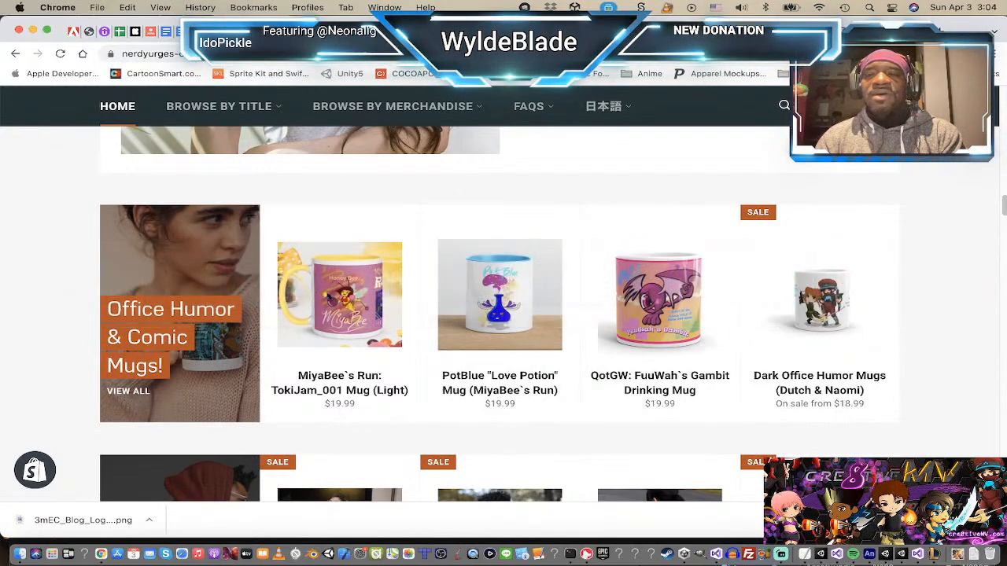
- Show the cre8tive Media Vault page for C.D.U.L.O.: Beyond The Outer Rim and view its game details
key(ctrl+Tab)
scroll(550, 280, up, 1)
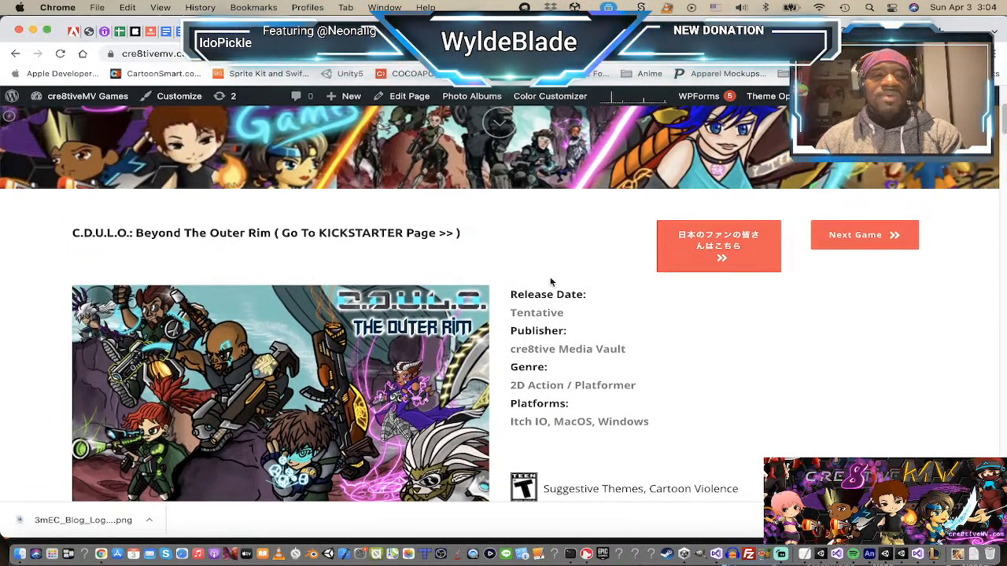
scroll(551, 282, down, 1)
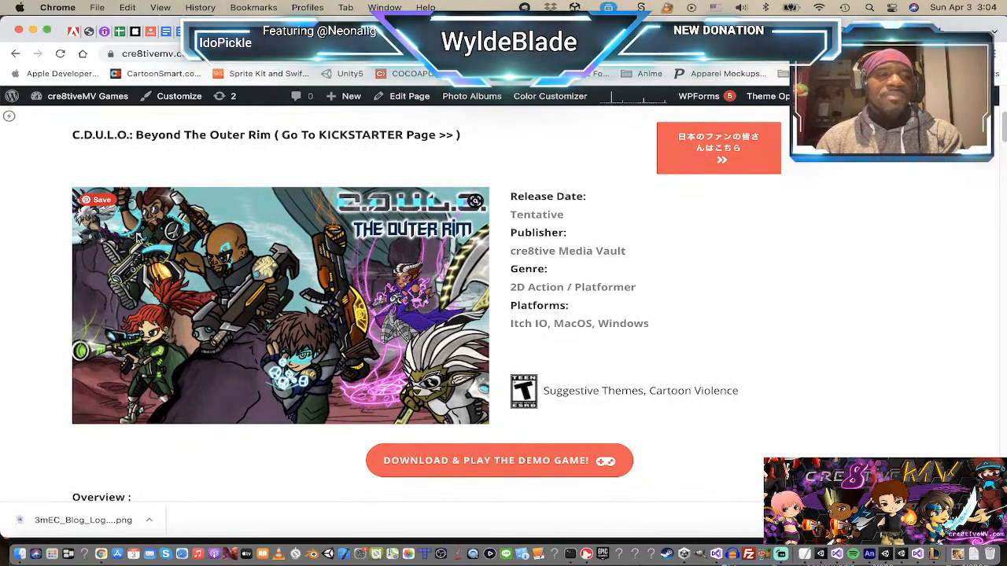
scroll(619, 213, up, 1)
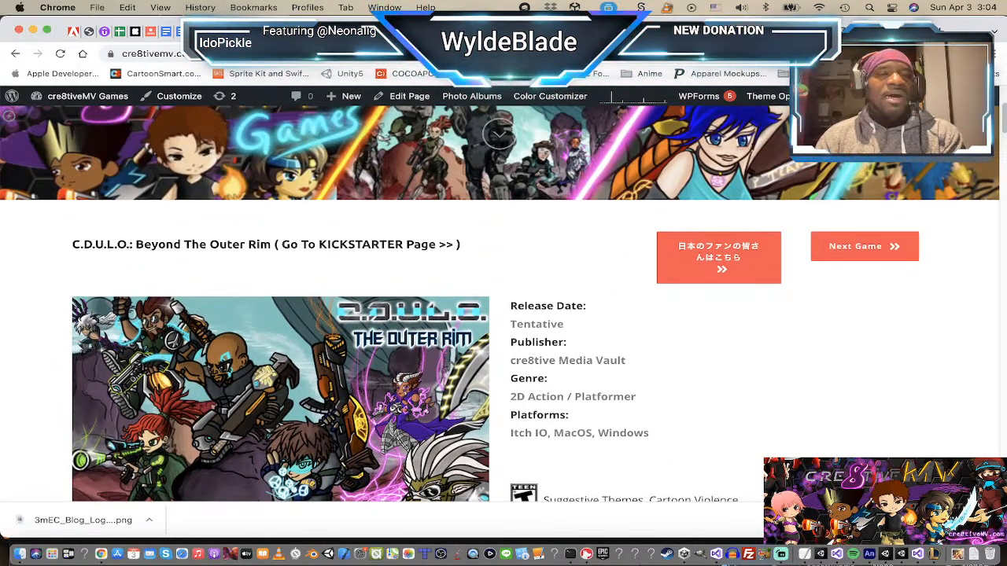
- Go to the cre8tive Media Vault home page and open Spirits Of The Lost Winds from the featured games
click(319, 172)
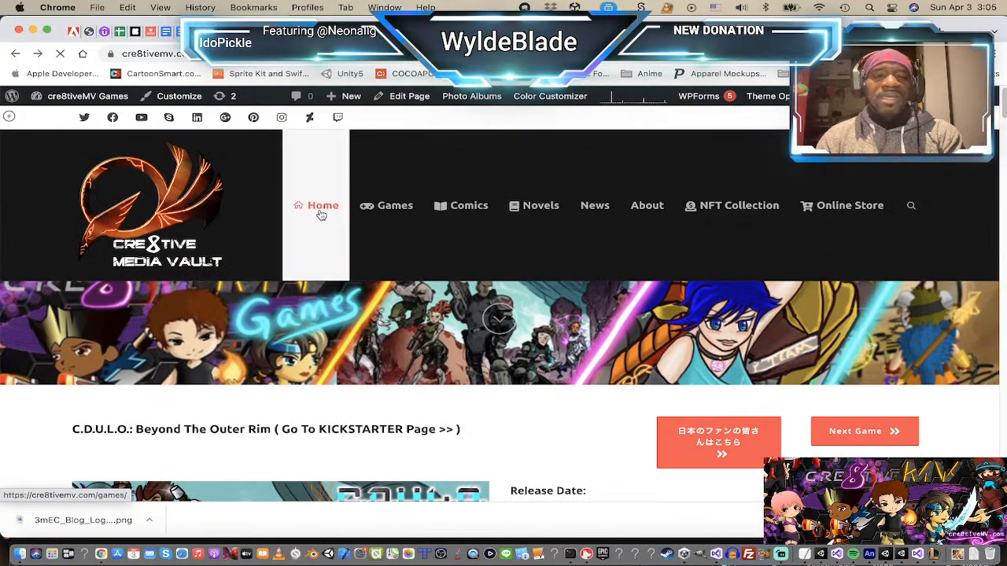
click(320, 212)
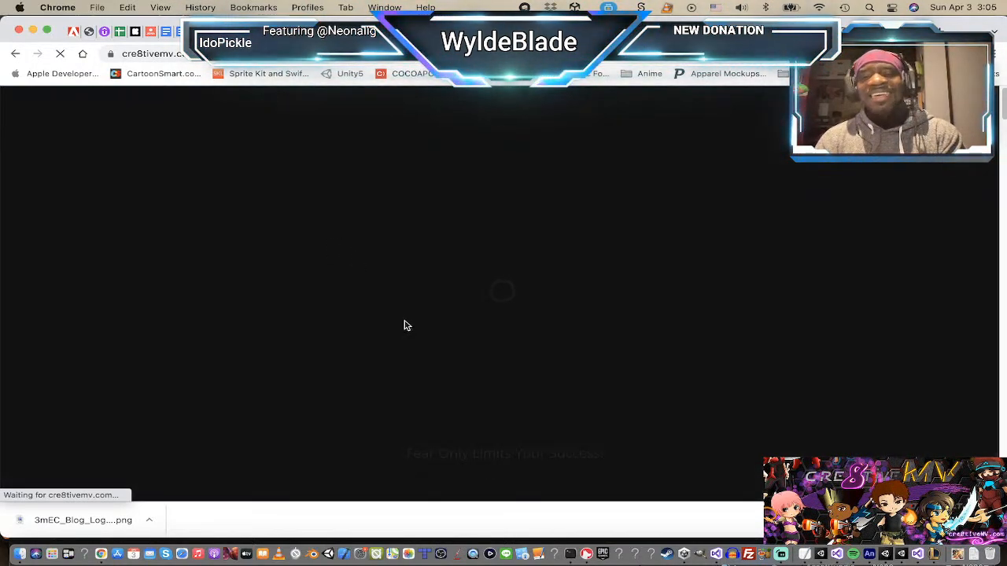
scroll(407, 324, down, 6)
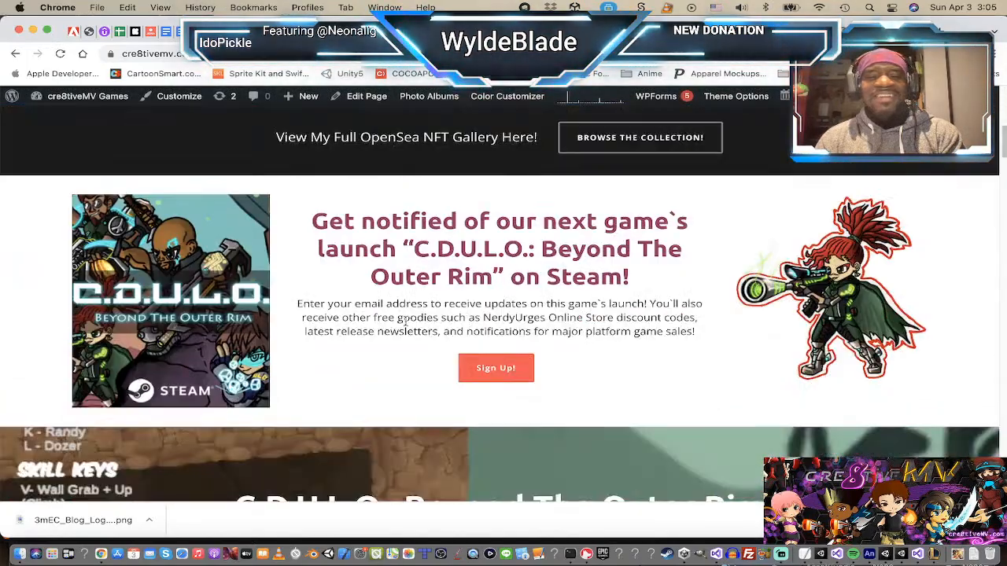
scroll(405, 321, down, 7)
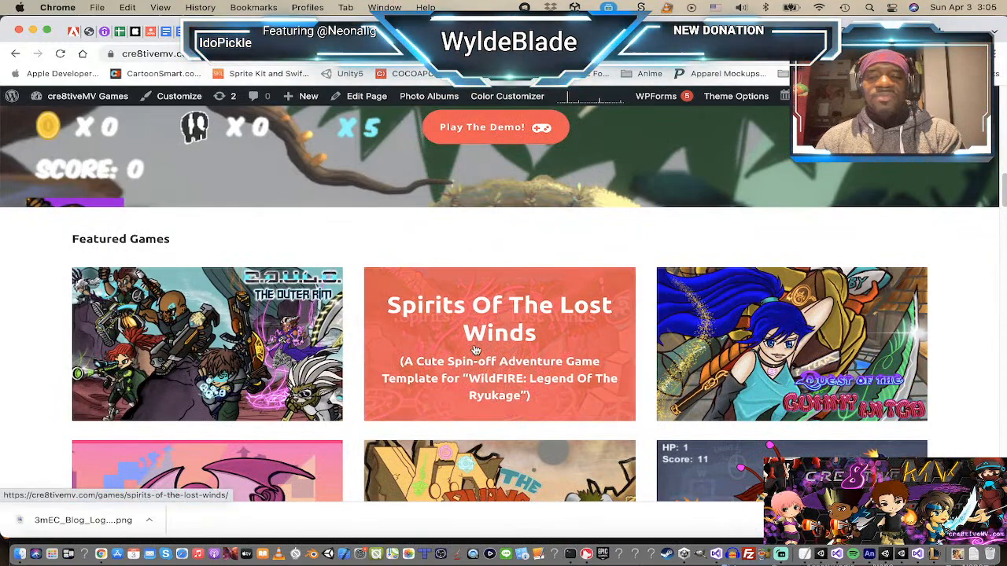
click(474, 350)
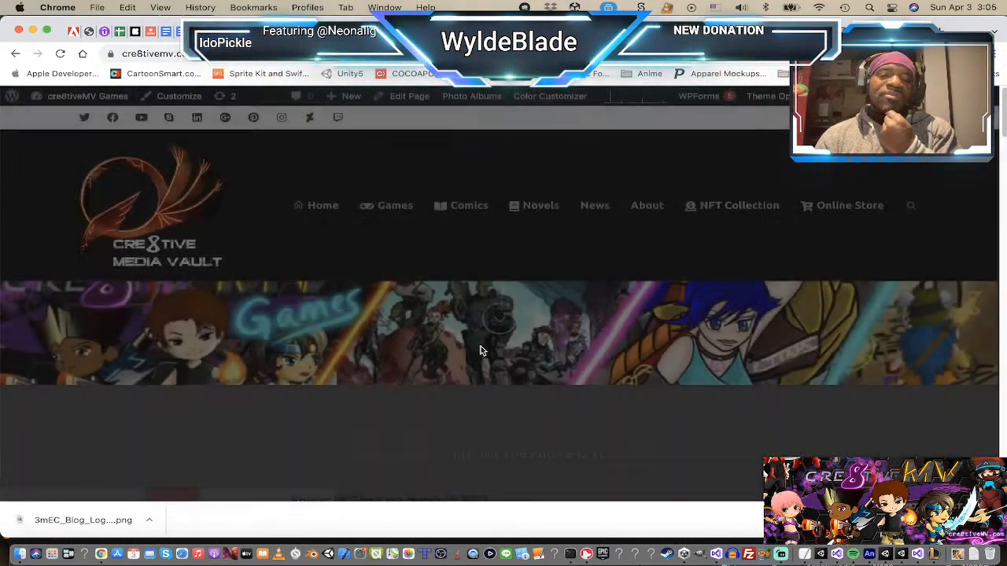
- Examine the Spirits Of The Lost Winds page, from the Unity template download to the overview, story and demo section
scroll(529, 310, down, 5)
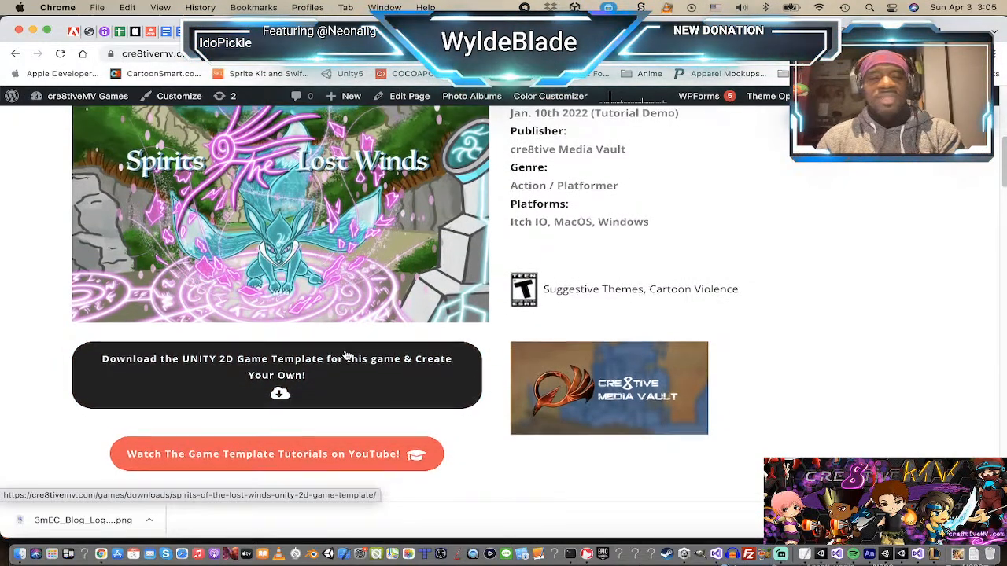
scroll(344, 354, up, 2)
scroll(346, 355, down, 1)
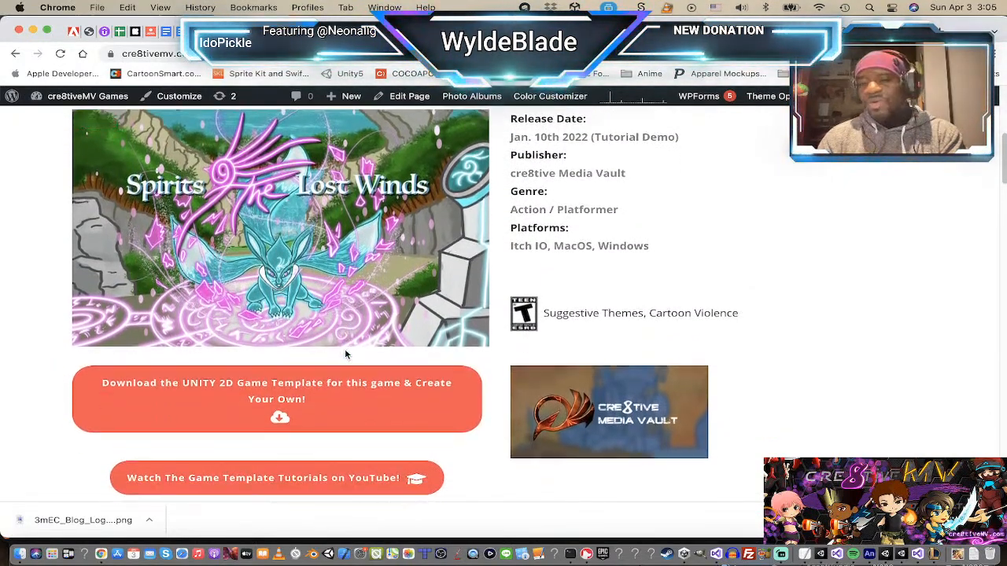
click(315, 343)
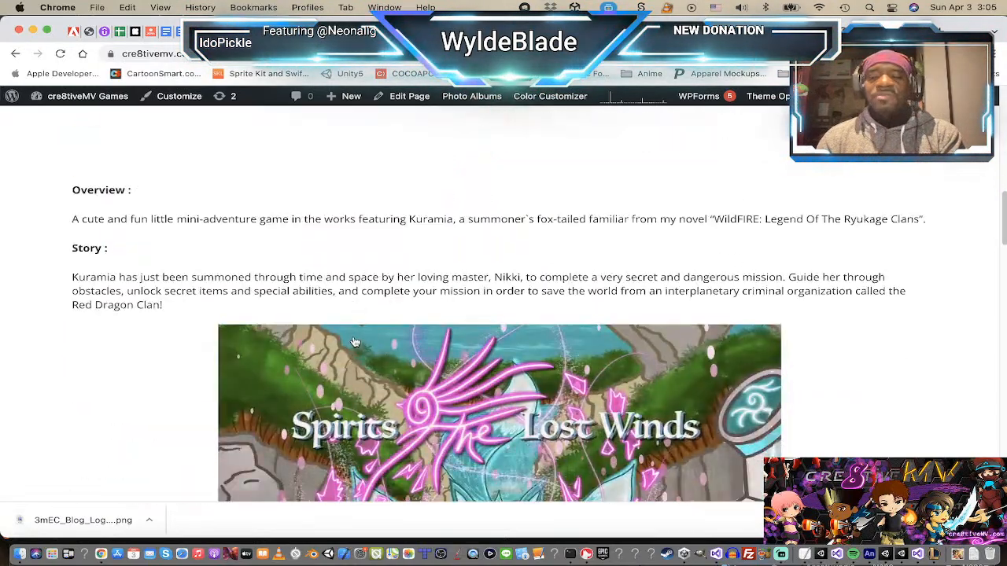
scroll(380, 349, down, 5)
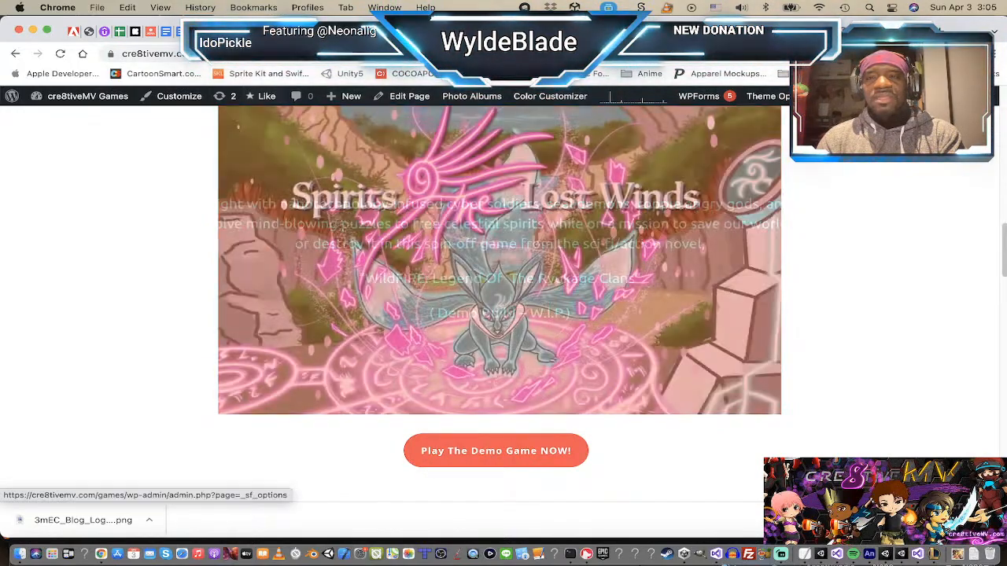
- Show the playable demo page of Spirits Of The Lost Winds and look over its download and template links
click(729, 31)
scroll(694, 256, down, 2)
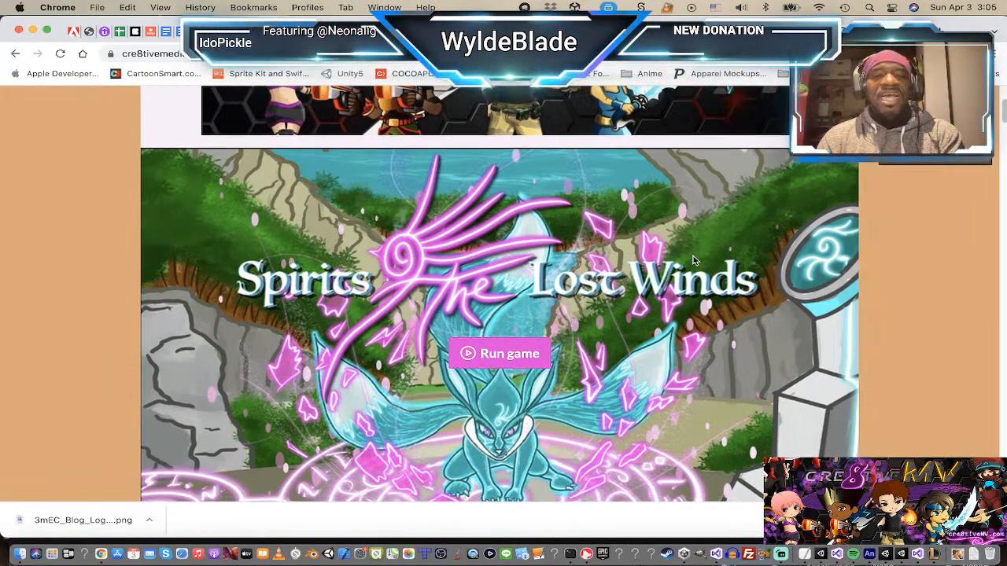
scroll(682, 285, down, 6)
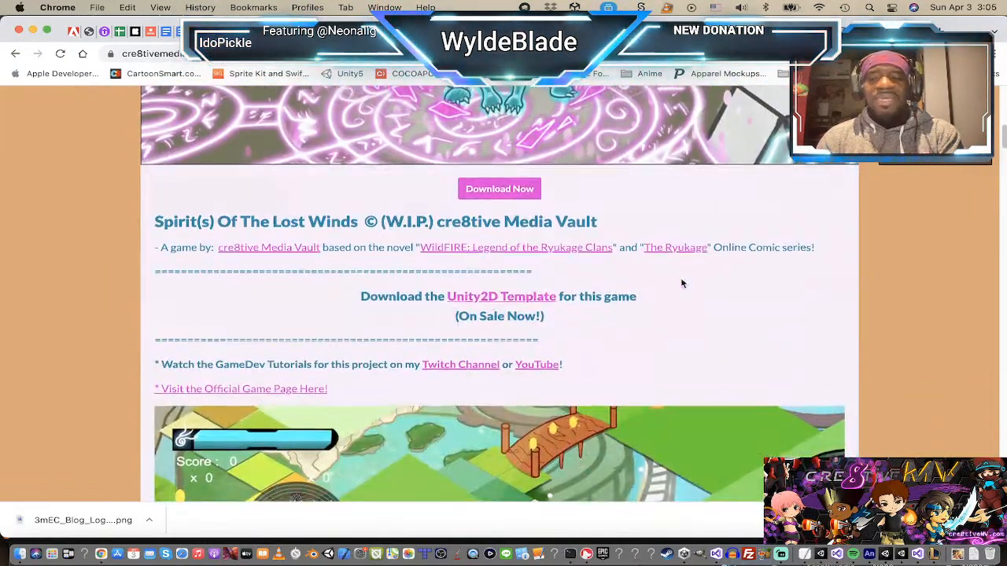
scroll(681, 284, up, 3)
scroll(711, 186, up, 4)
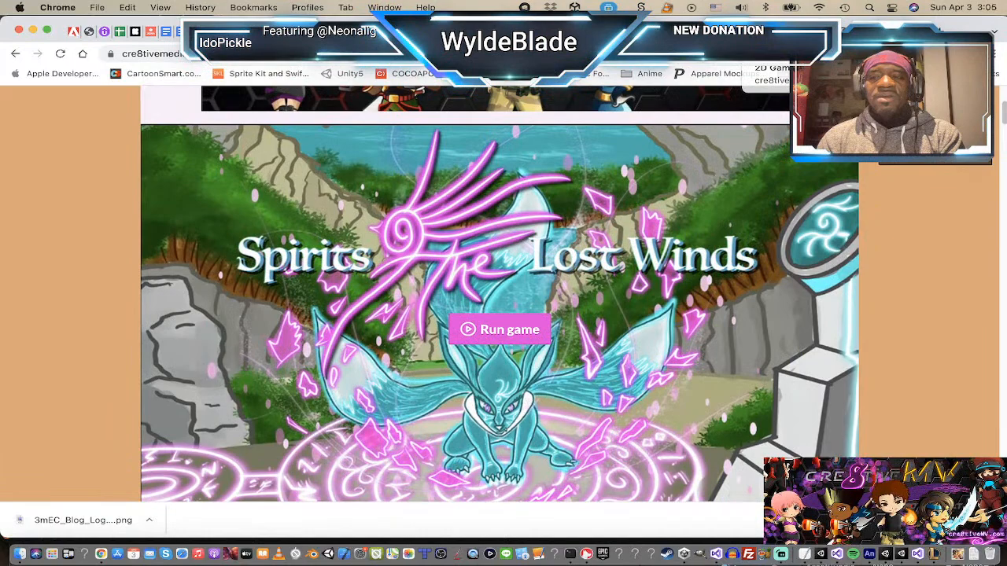
- Review the demo, template download, overview and story sections of the Spirits Of The Lost Winds page, and return to its playable demo page
click(750, 32)
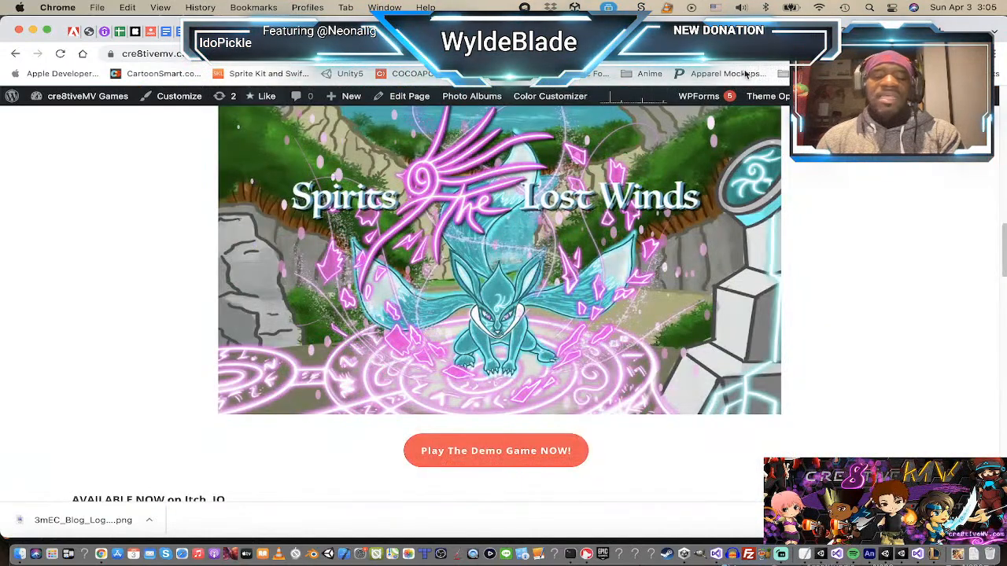
mouse_move(641, 224)
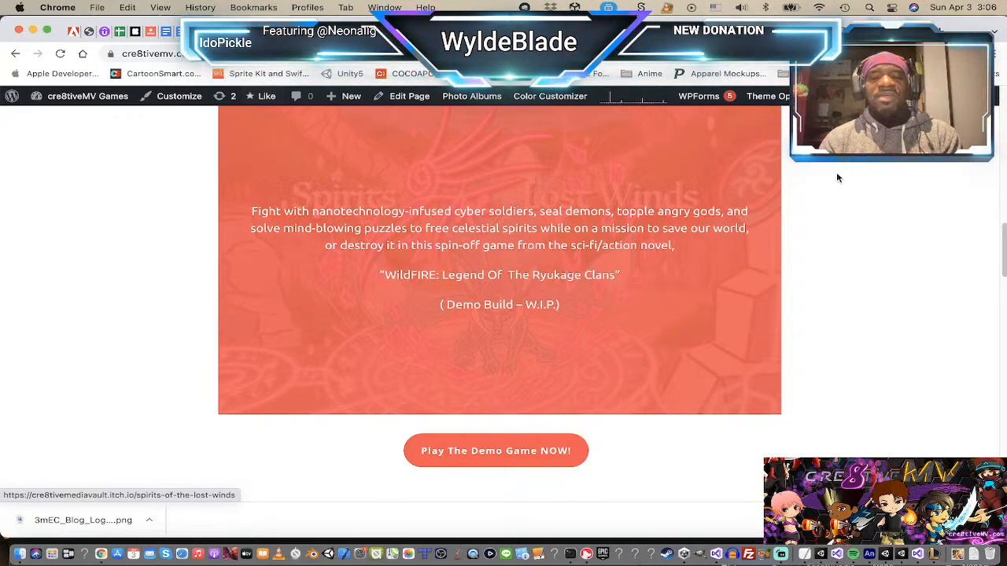
scroll(855, 188, up, 10)
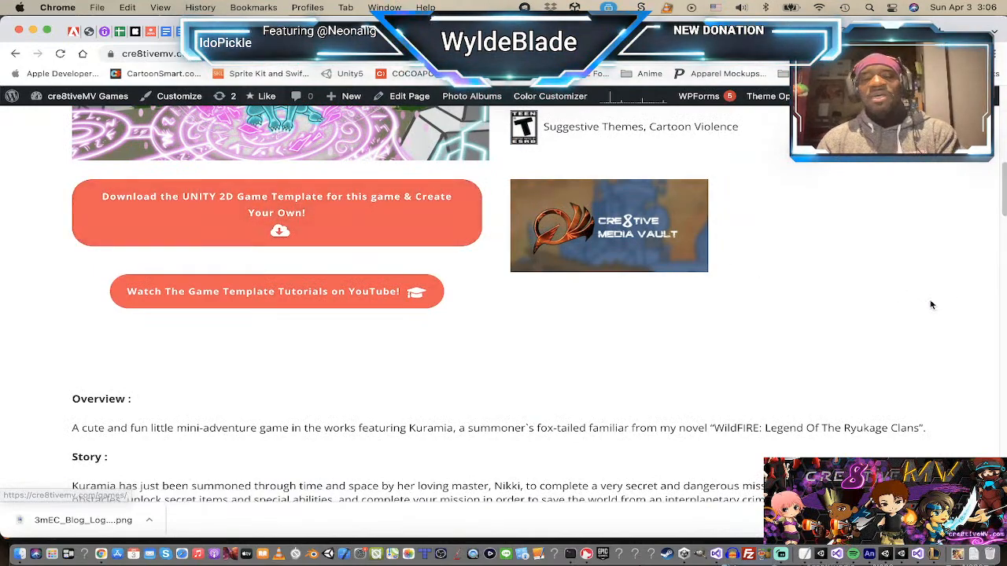
scroll(839, 302, down, 5)
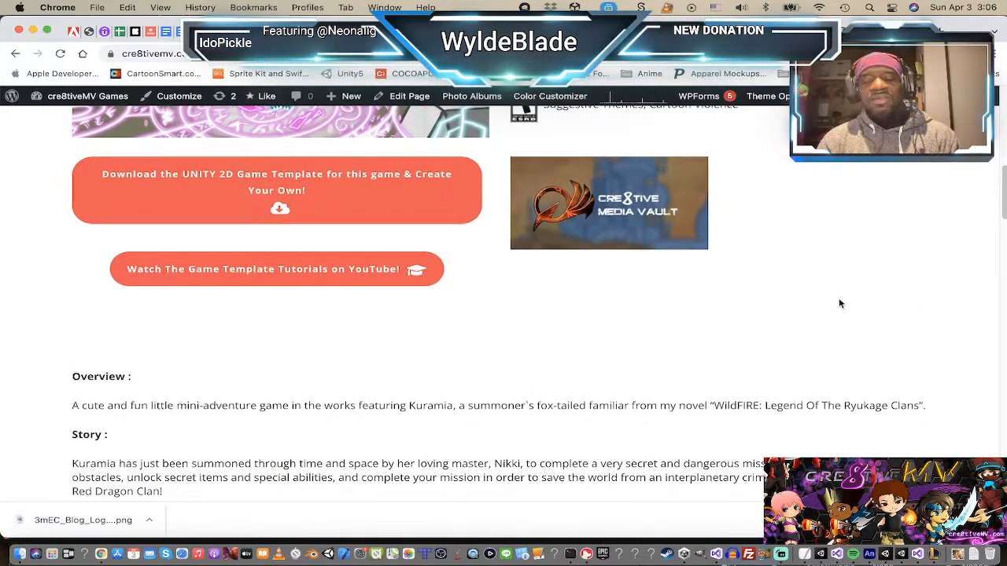
scroll(838, 305, up, 4)
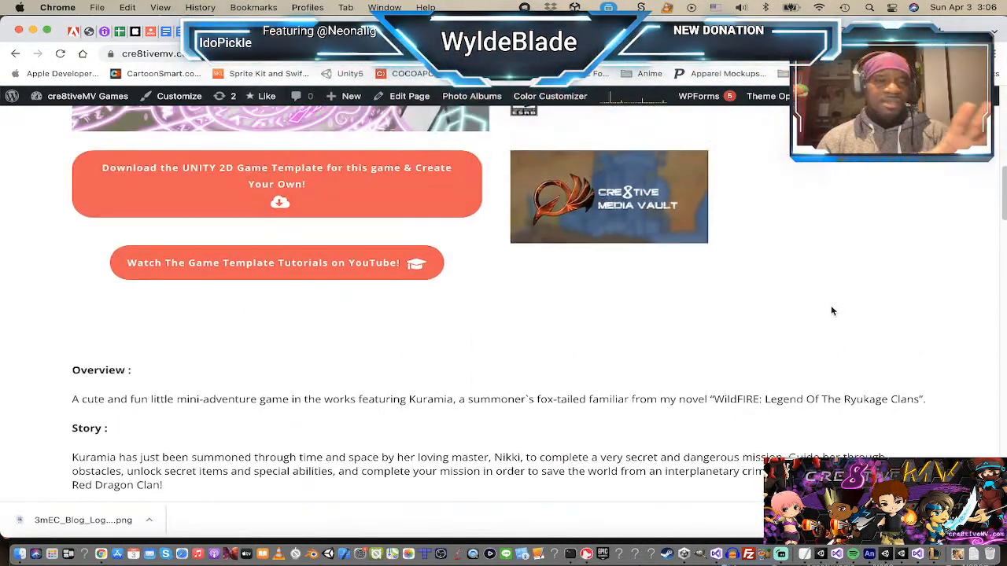
scroll(816, 236, down, 2)
scroll(816, 240, down, 6)
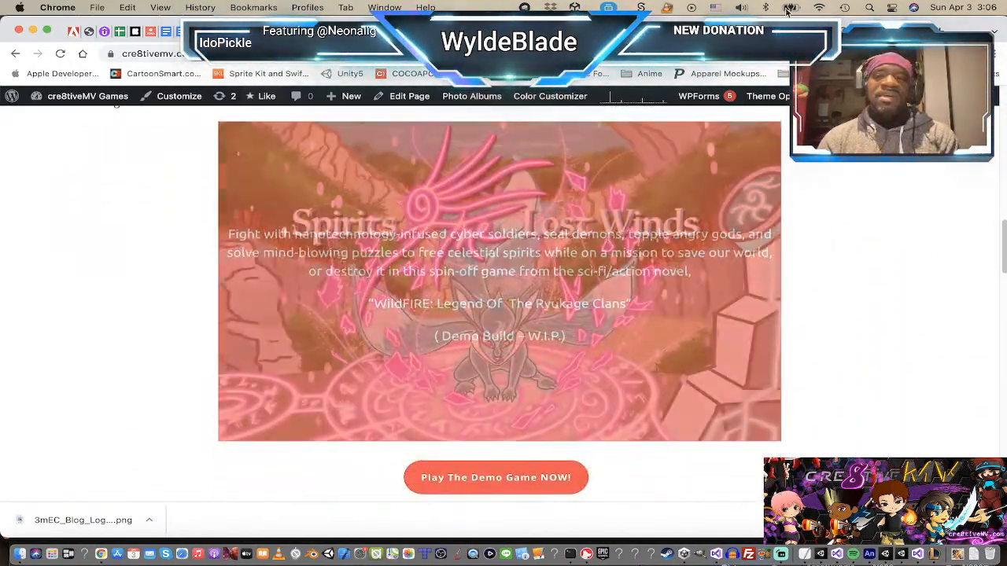
click(740, 31)
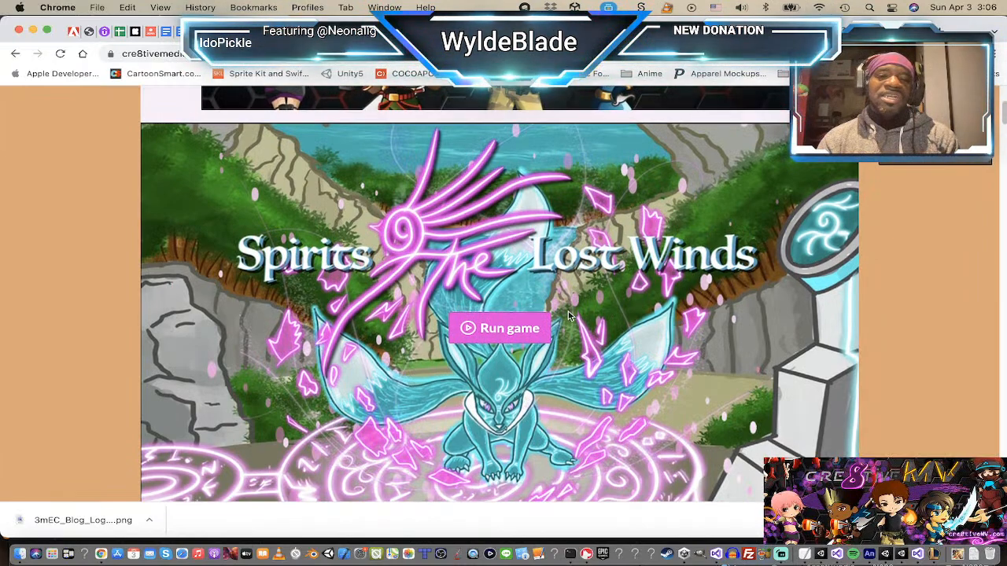
scroll(524, 294, down, 2)
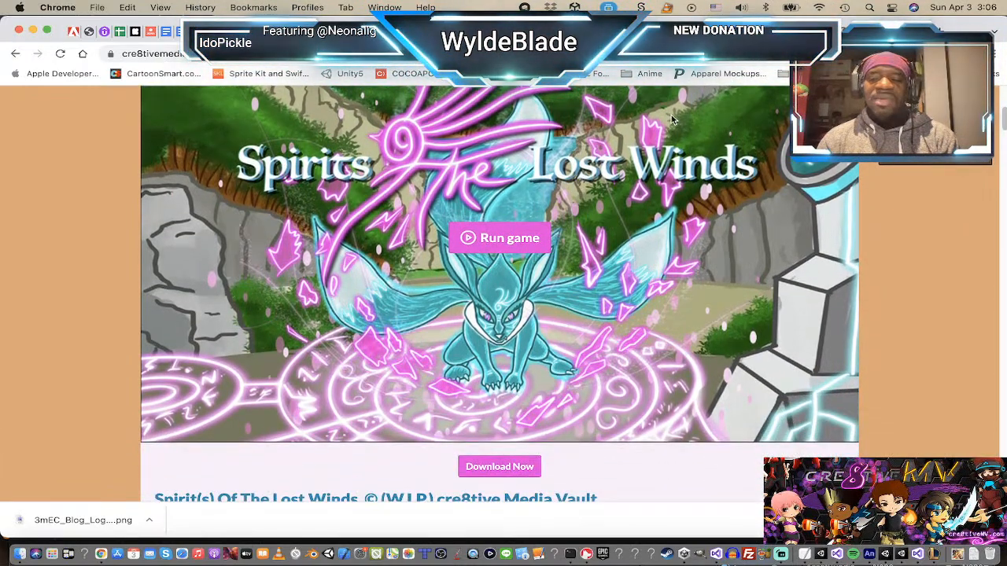
- Switch to the Unity editor and look over the red enemies in the Scene view and the whole level in the Game view
key(super+Tab)
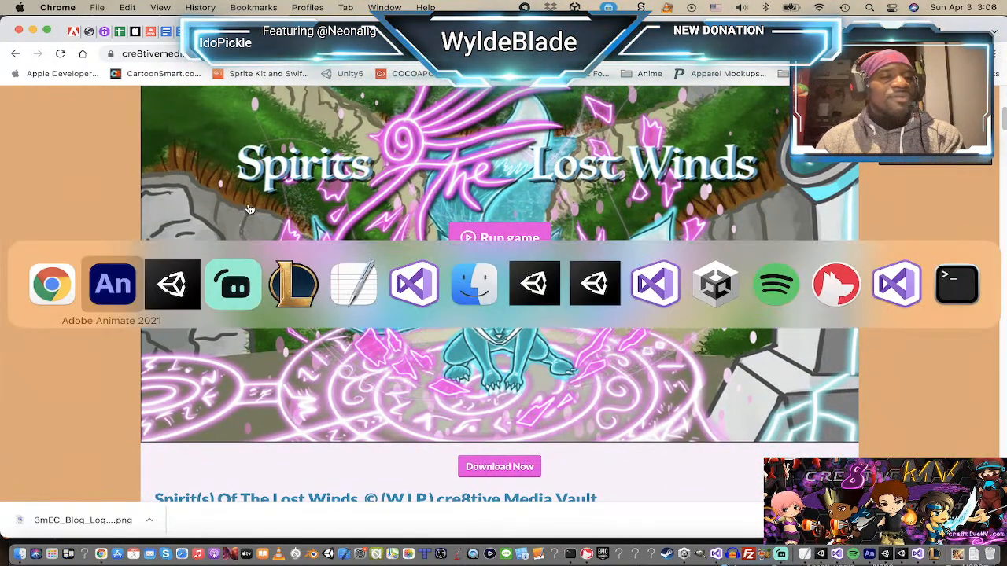
click(193, 293)
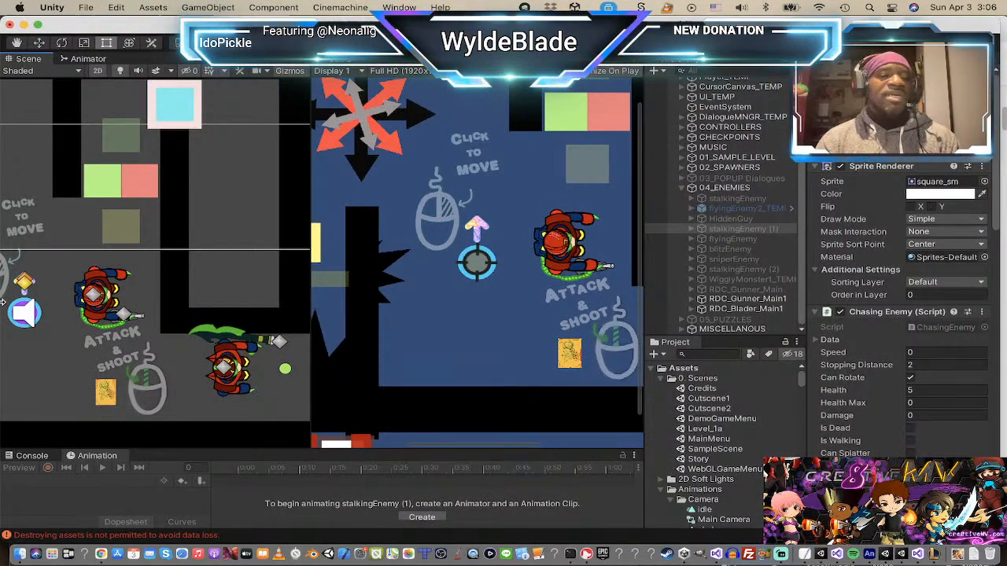
scroll(46, 361, up, 2)
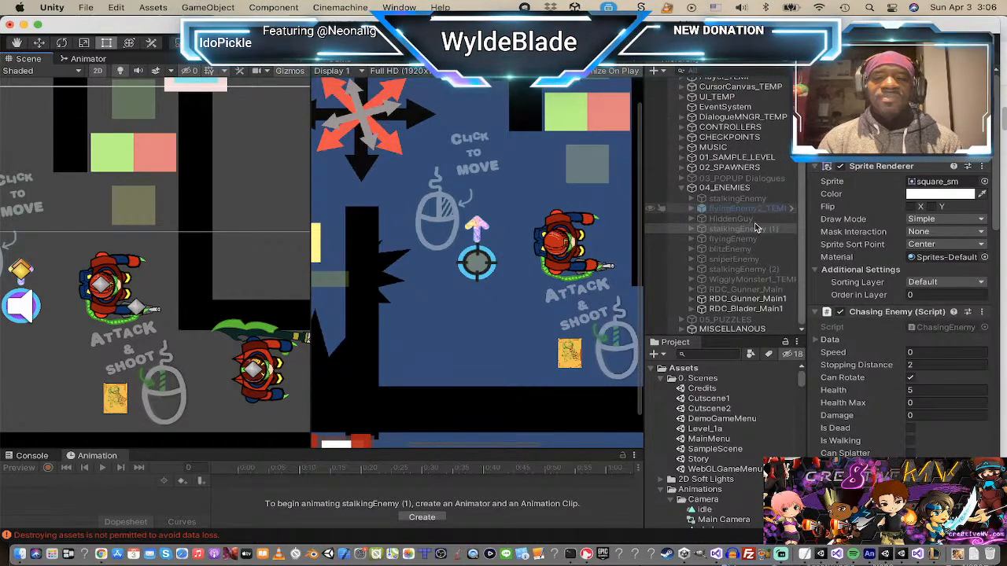
scroll(502, 276, down, 5)
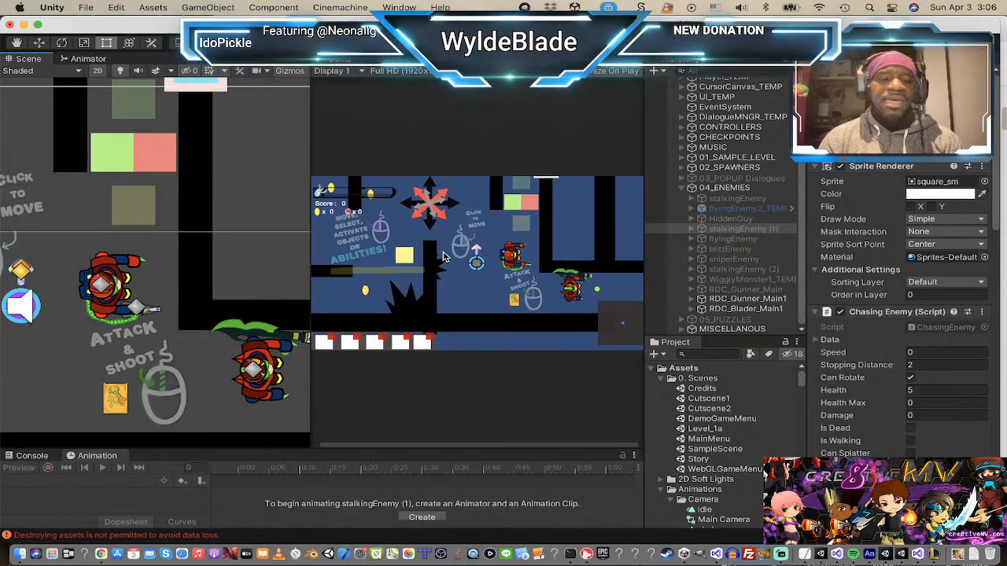
- Widen the Scene view slightly and select the RDC_Gunner_Main1 enemy under 04_ENEMIES
drag(310, 273, 351, 276)
scroll(63, 299, up, 2)
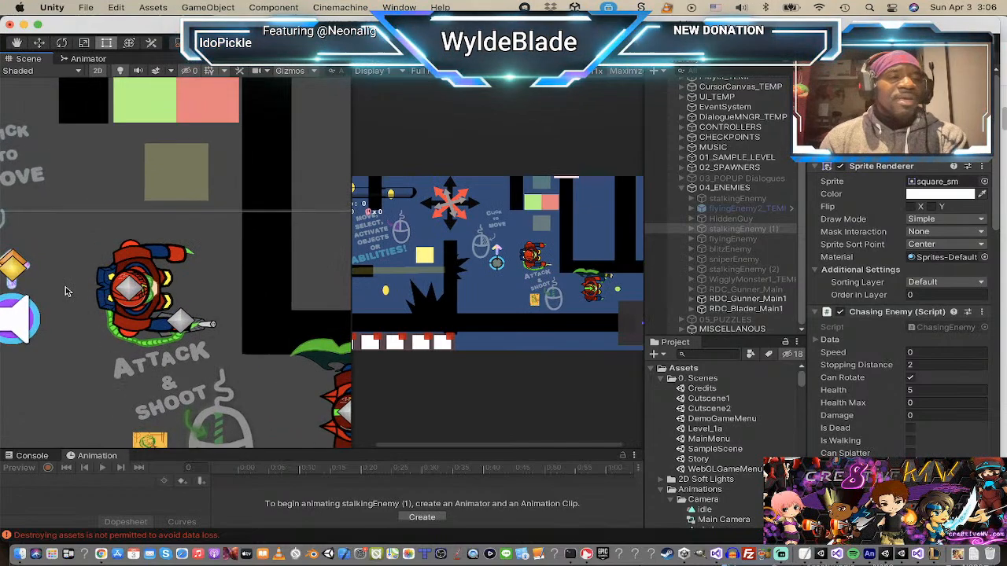
scroll(42, 349, up, 2)
scroll(103, 306, up, 1)
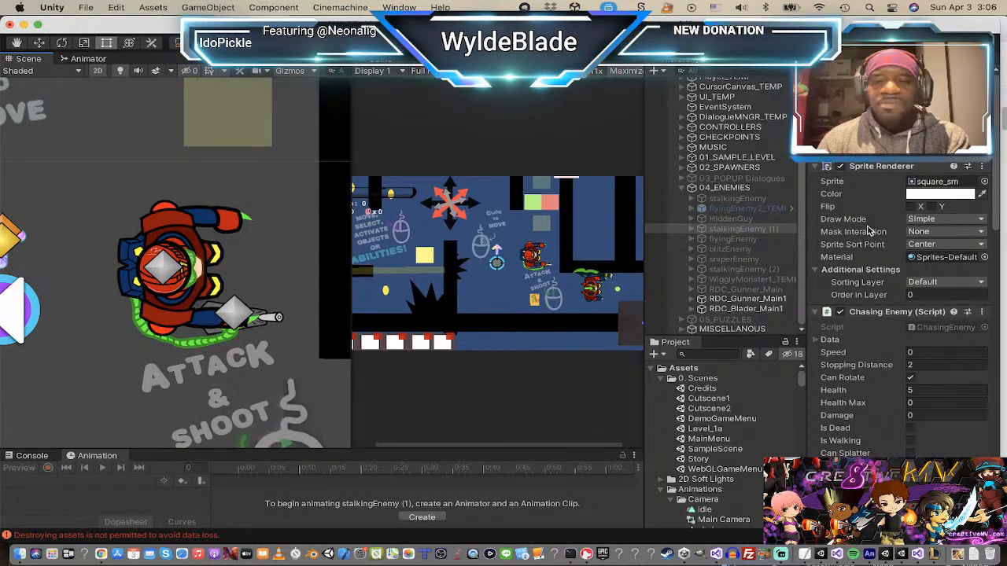
click(744, 299)
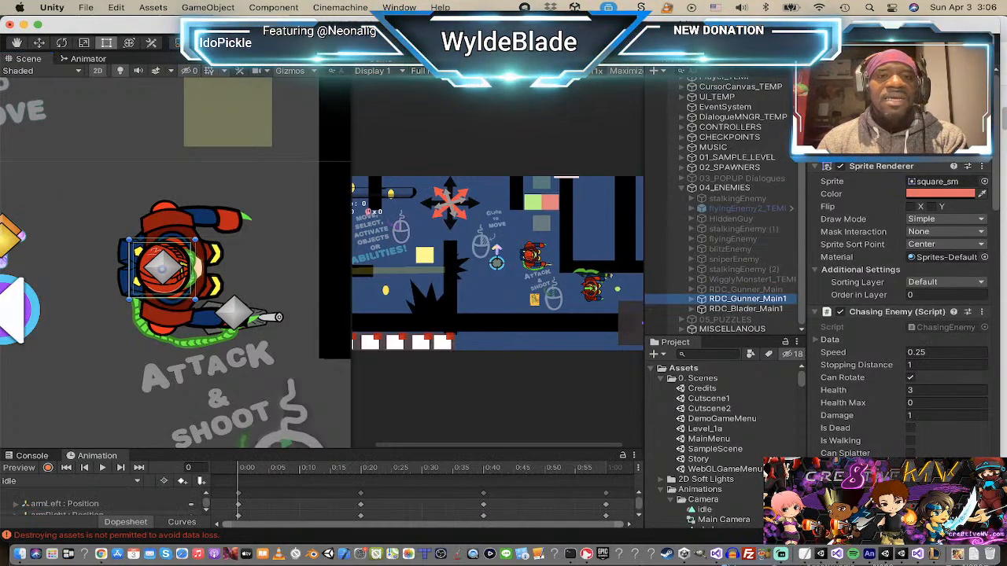
- Start play mode, have the player pick up the Ranged Attack card, and close its information pop-up
key(super+p)
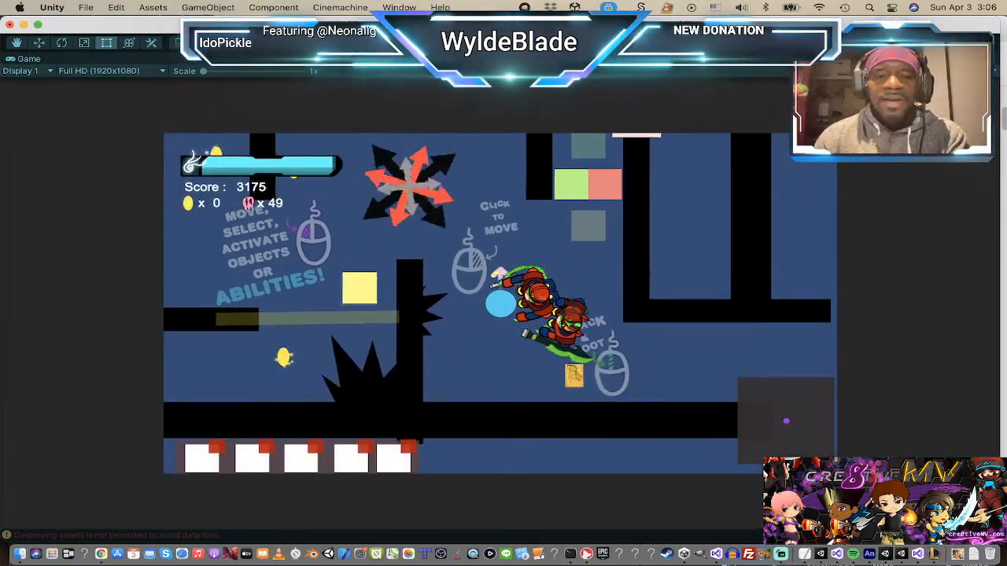
right_click(566, 385)
right_click(750, 302)
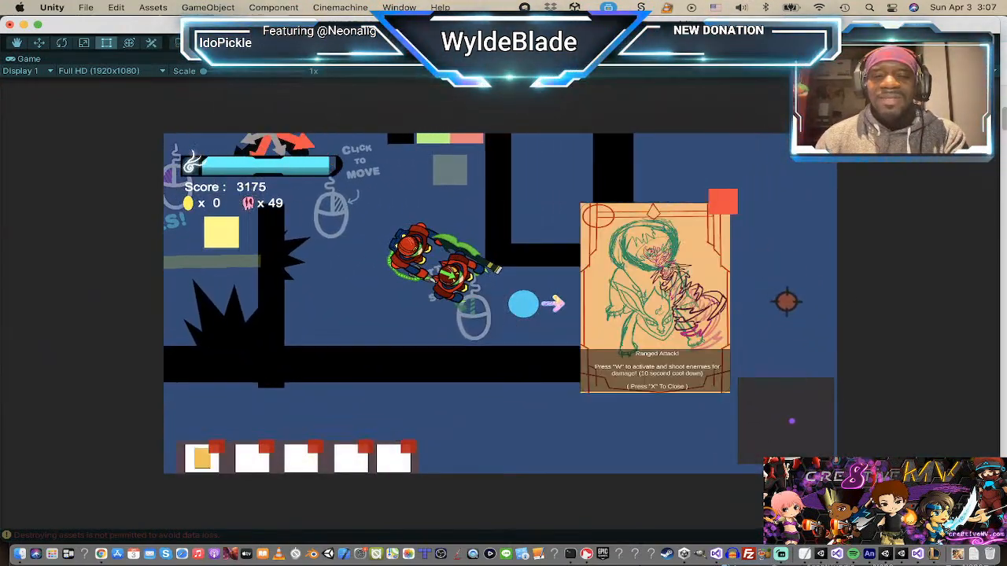
click(731, 201)
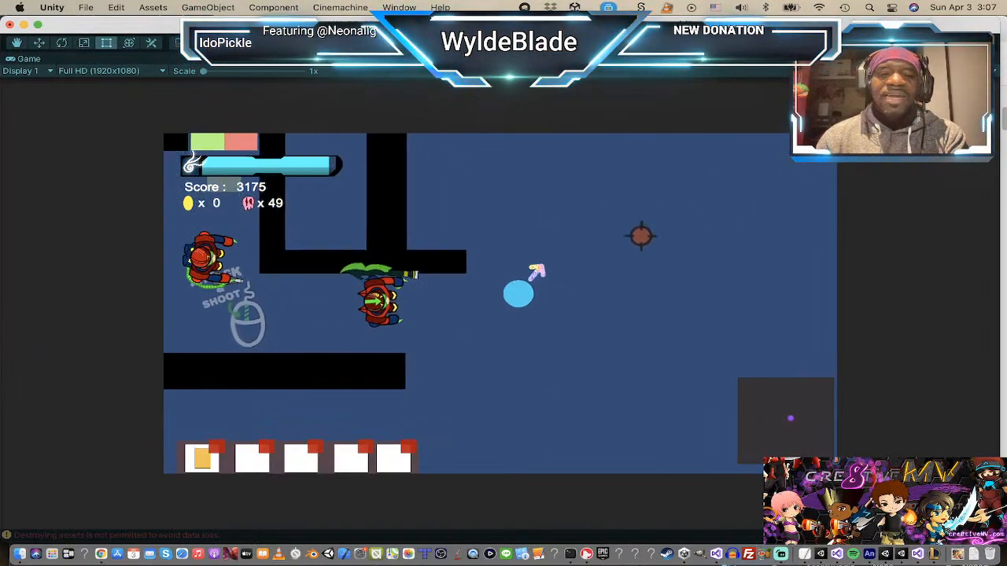
- Move the player around the open area and back towards the black spikes to test how the blade enemy chases it
right_click(391, 398)
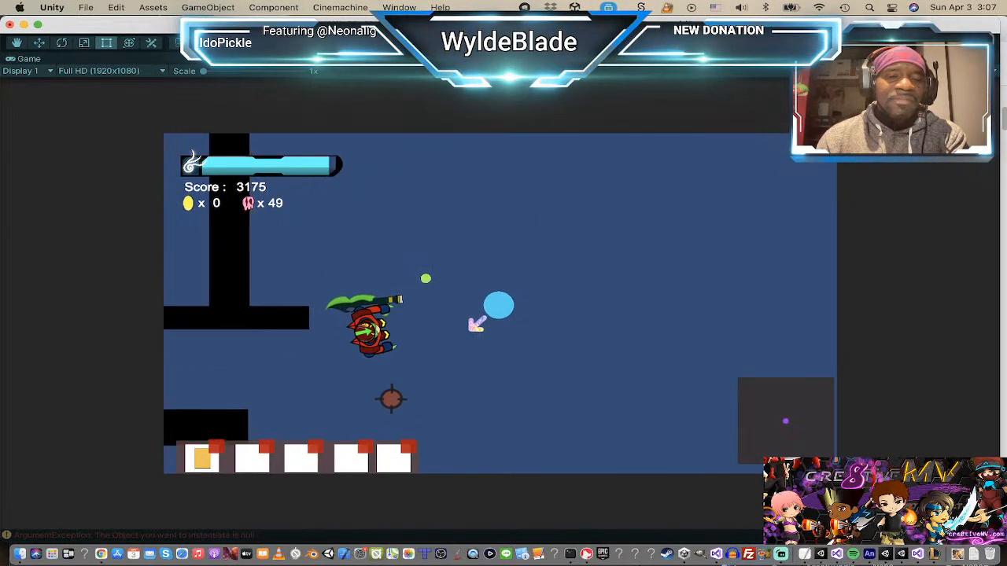
right_click(561, 382)
right_click(426, 380)
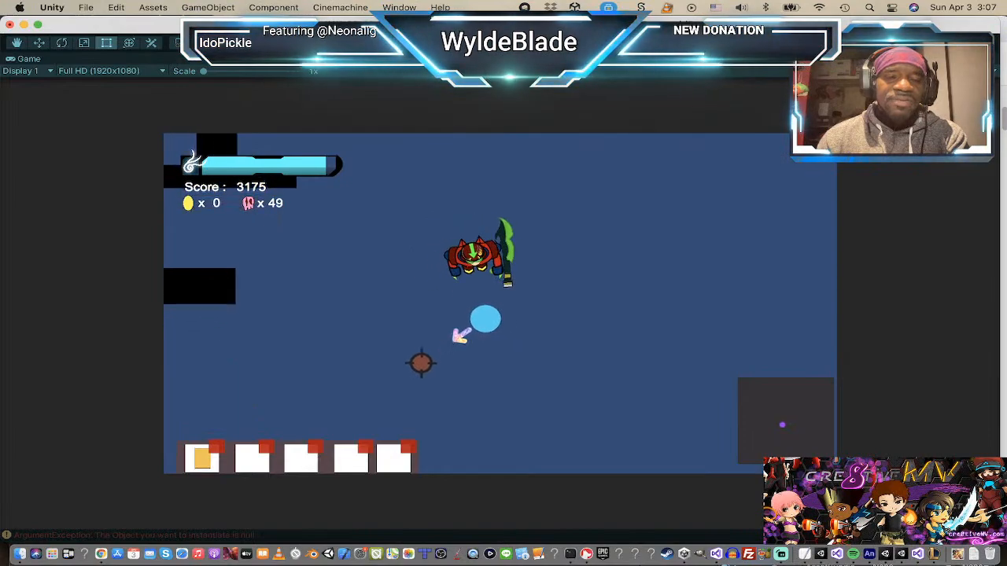
right_click(352, 226)
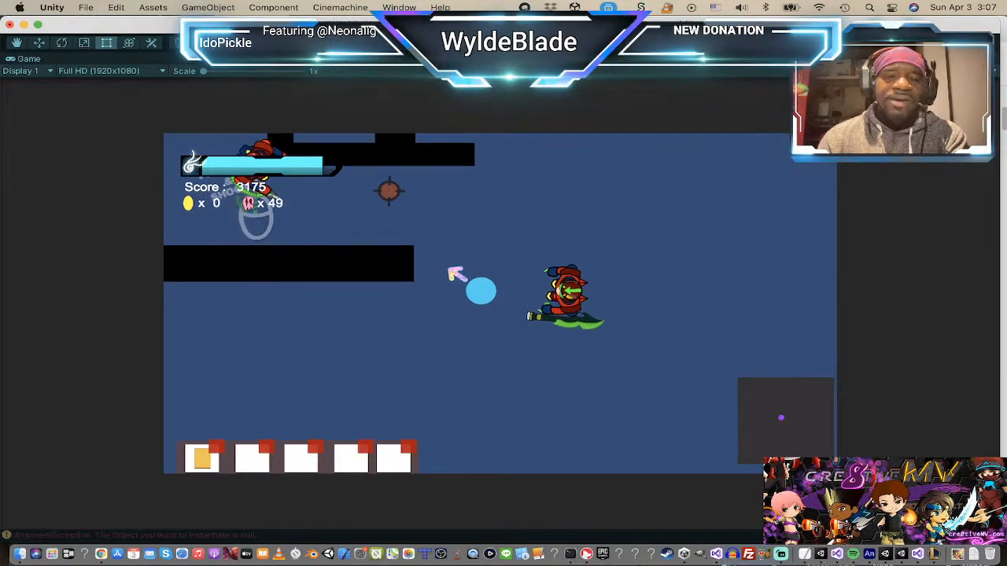
right_click(467, 189)
right_click(272, 341)
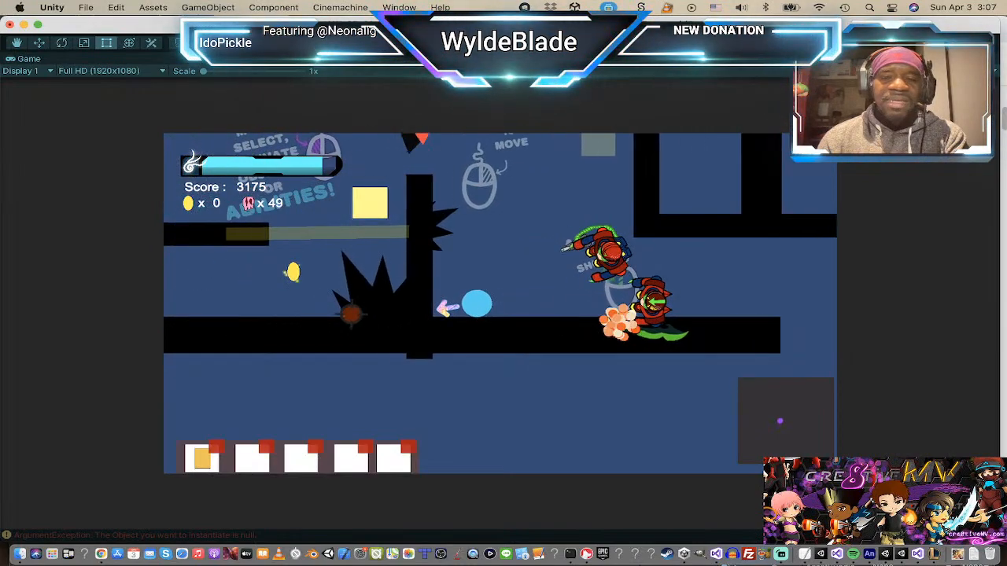
- Lead both enemies up the corridor by the green and red blocks and back out to the open area
right_click(569, 190)
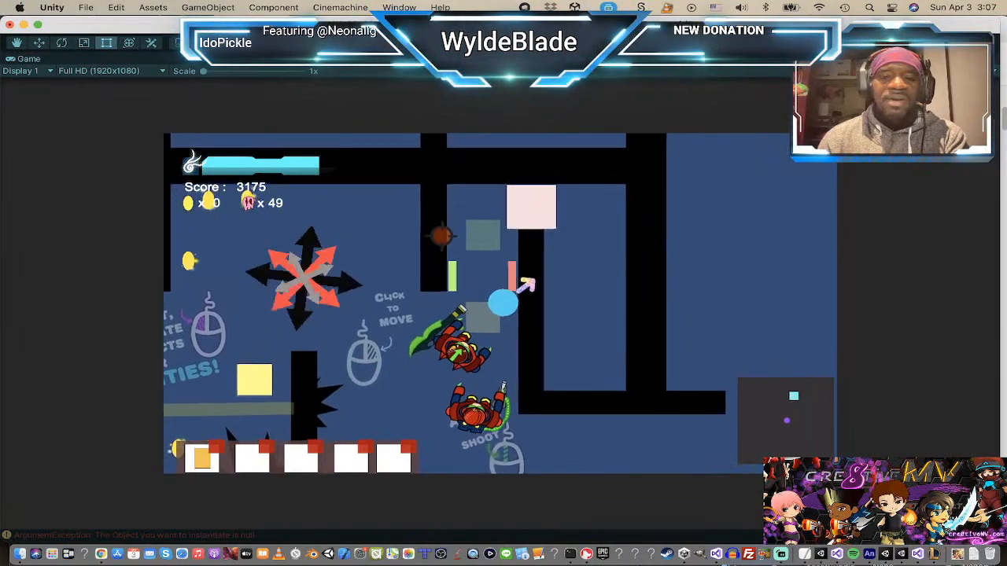
right_click(443, 304)
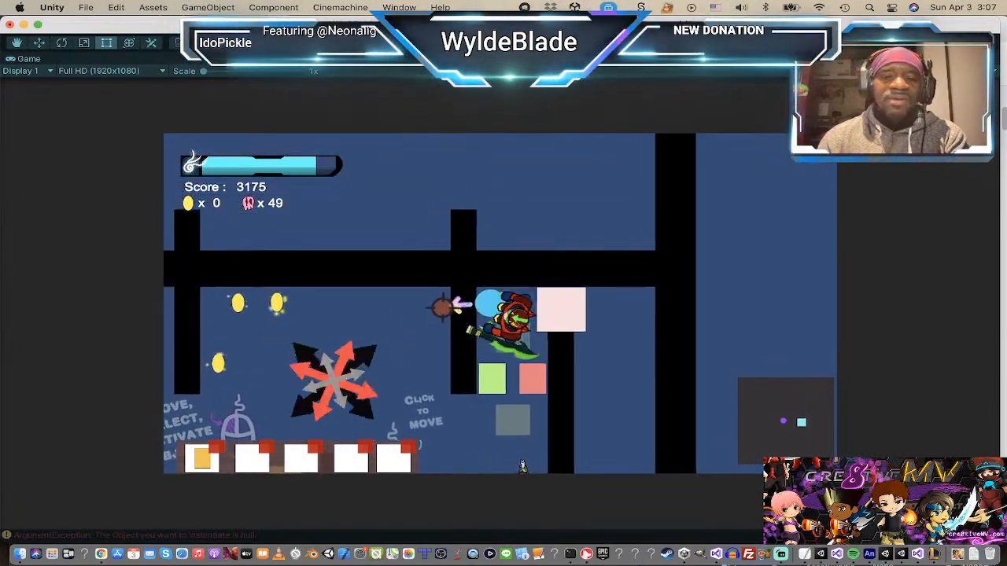
right_click(561, 441)
right_click(313, 434)
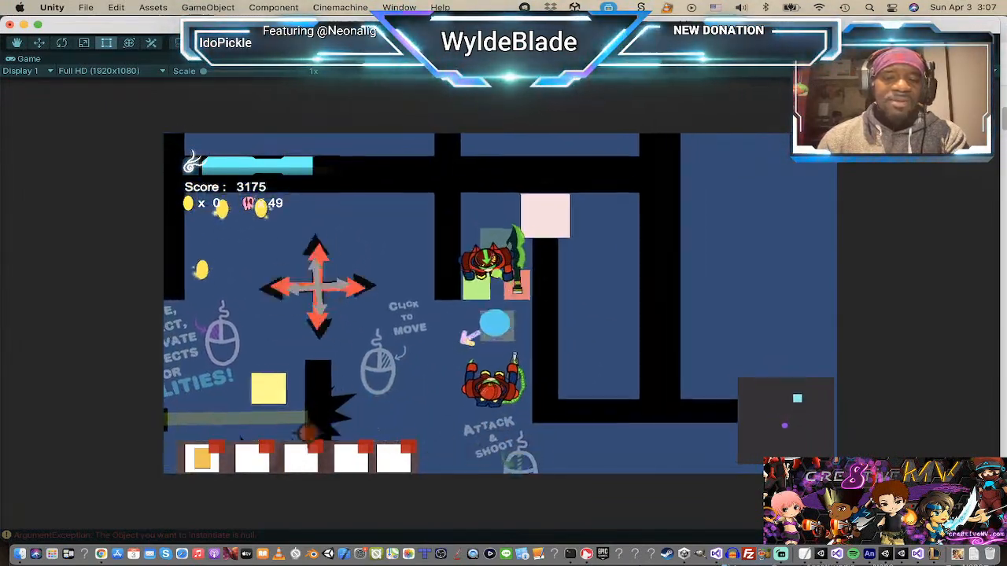
right_click(507, 439)
right_click(732, 321)
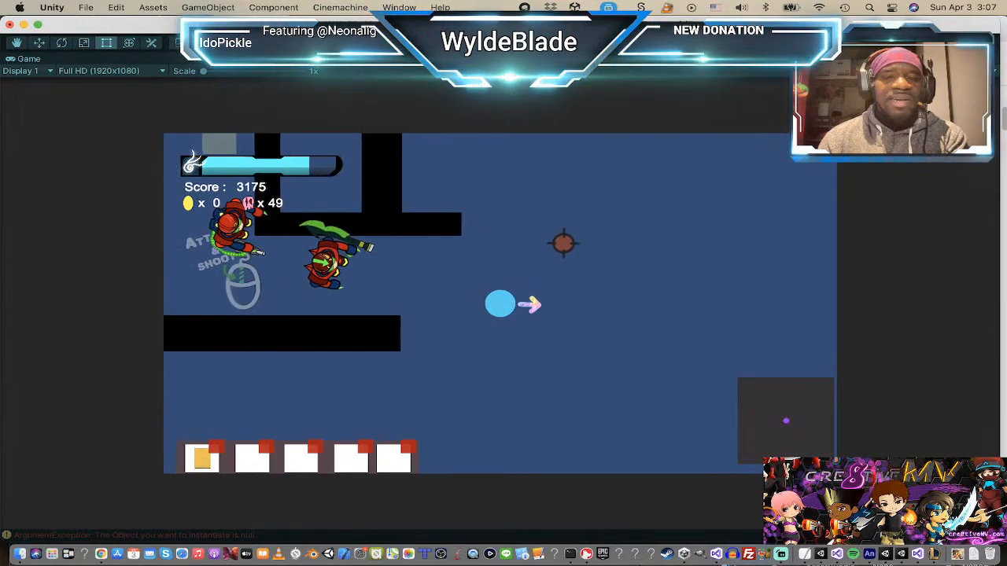
- Activate the Ranged Attack ability and shoot the chasing blade enemy
click(663, 262)
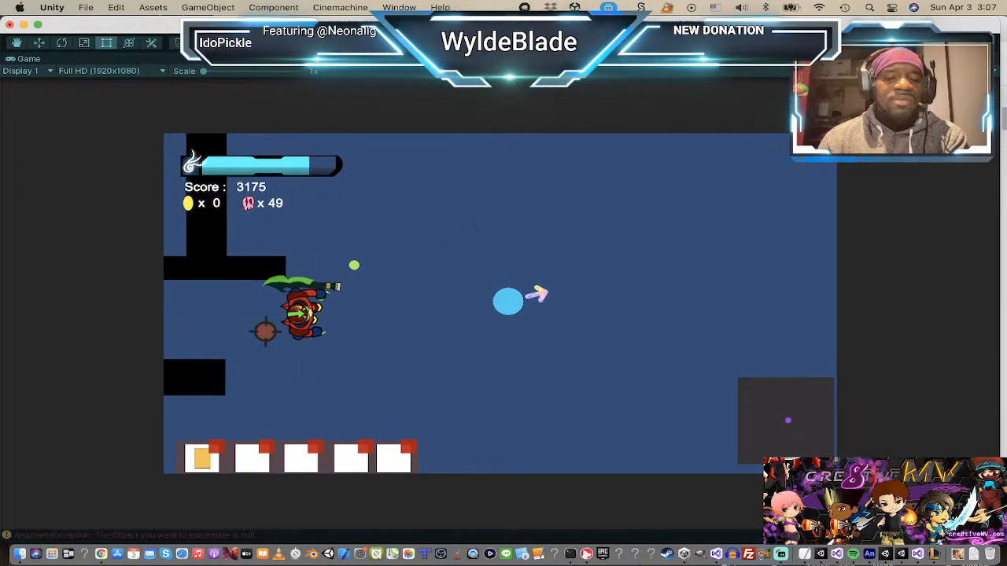
key(w)
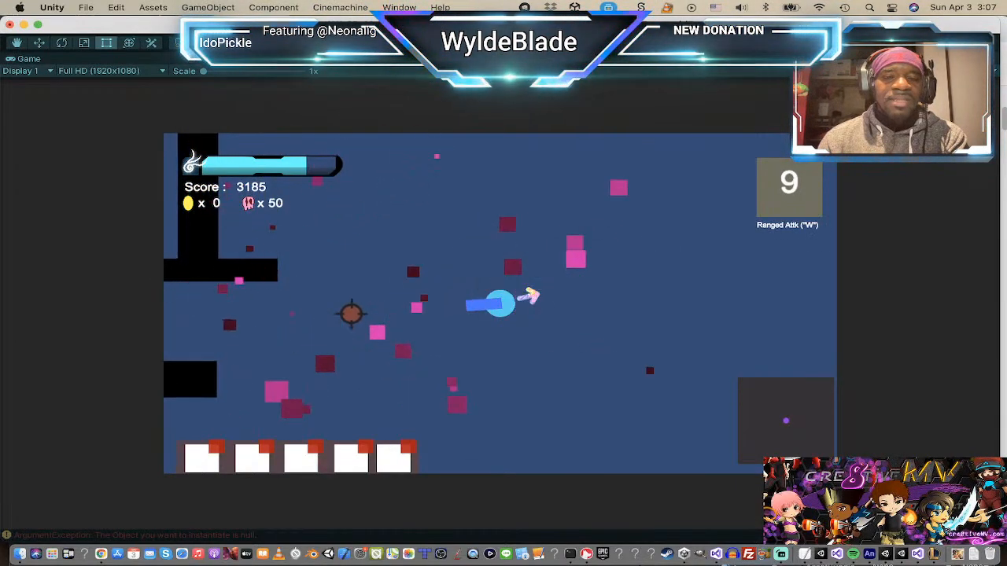
click(311, 328)
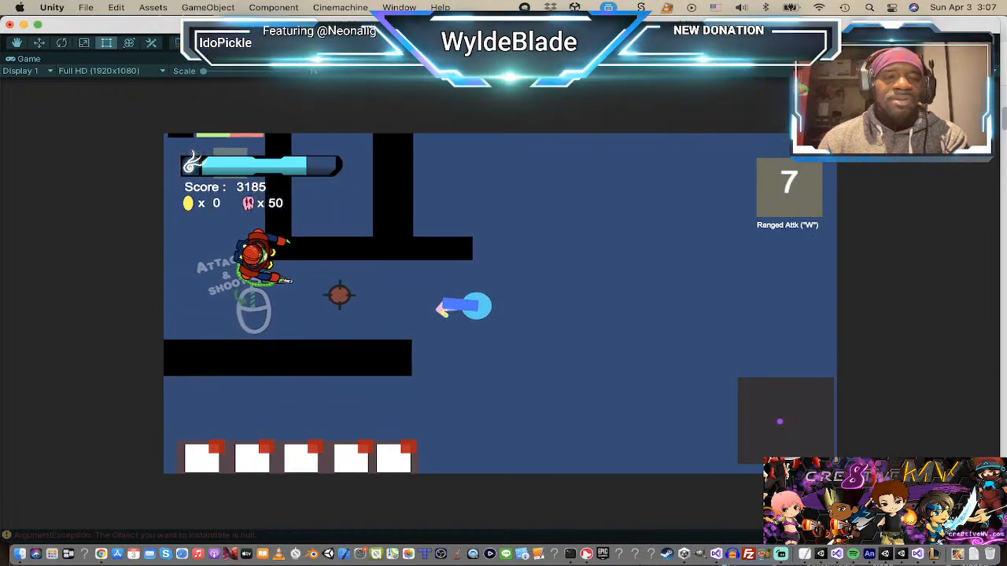
- Move the player near the gunner enemy to test its chasing behaviour, and stop play mode
right_click(593, 321)
right_click(342, 265)
right_click(315, 320)
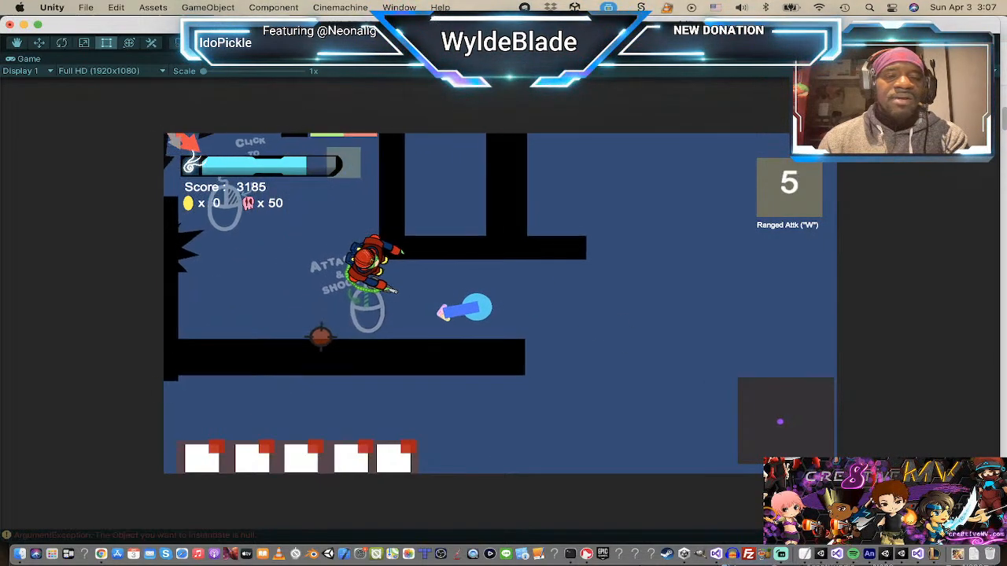
right_click(413, 230)
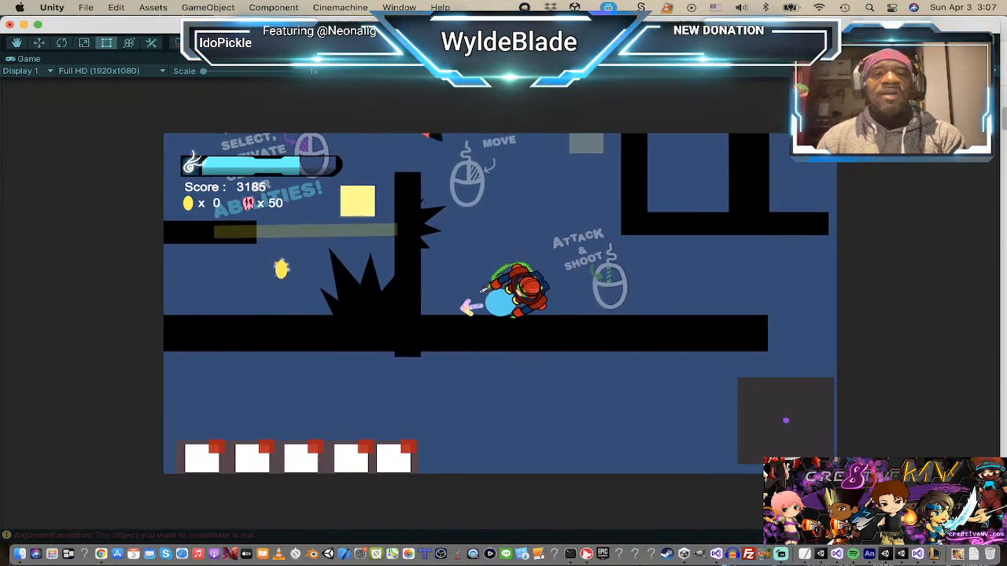
key(super+p)
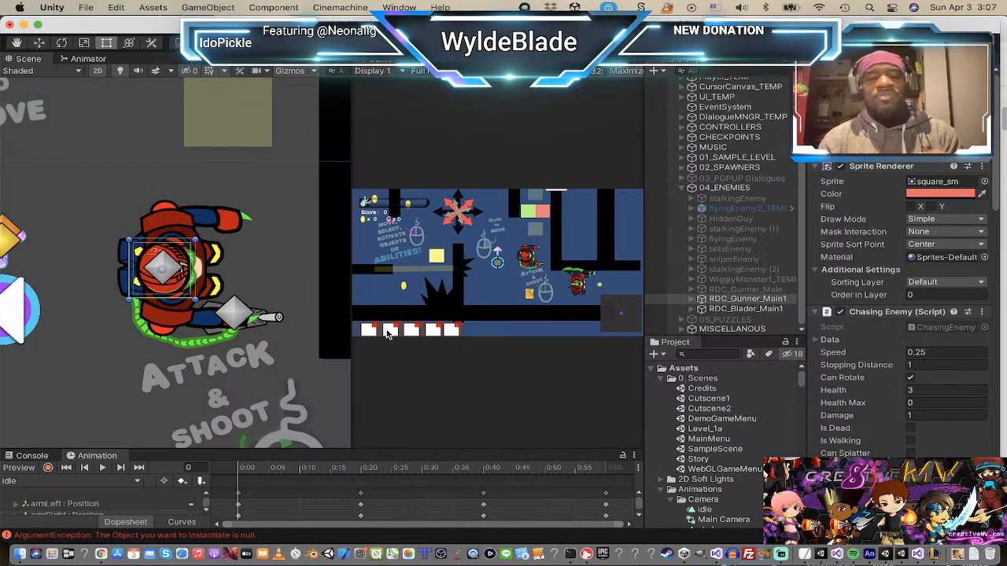
- Select the Level_1a scene in the project's Scenes folder
scroll(126, 271, down, 5)
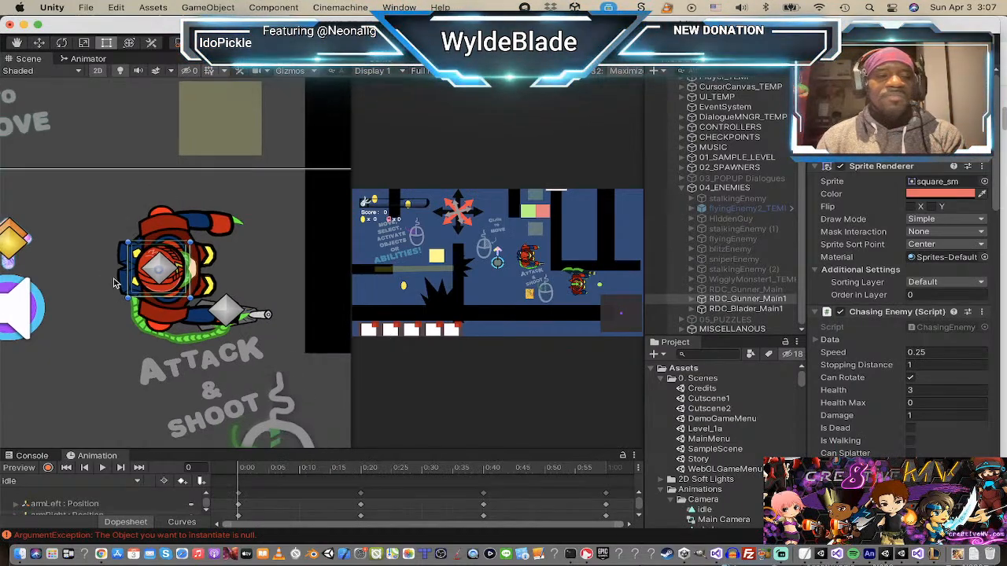
scroll(195, 236, up, 2)
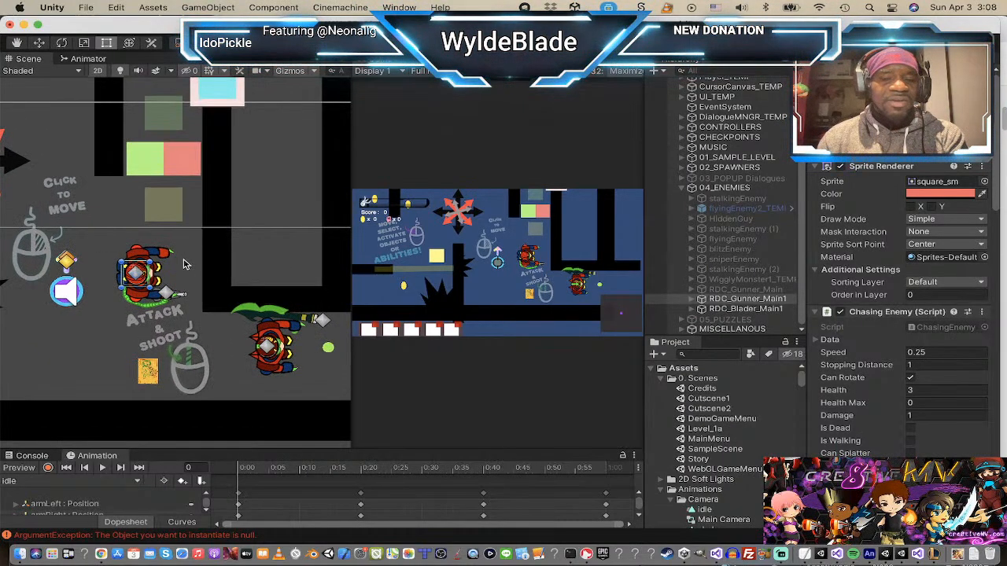
click(705, 429)
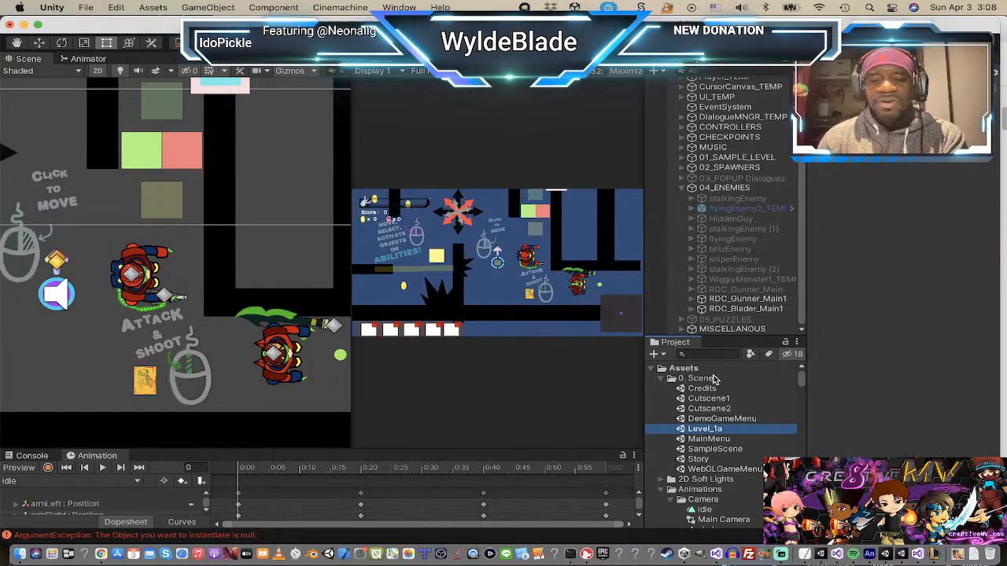
click(705, 403)
click(706, 429)
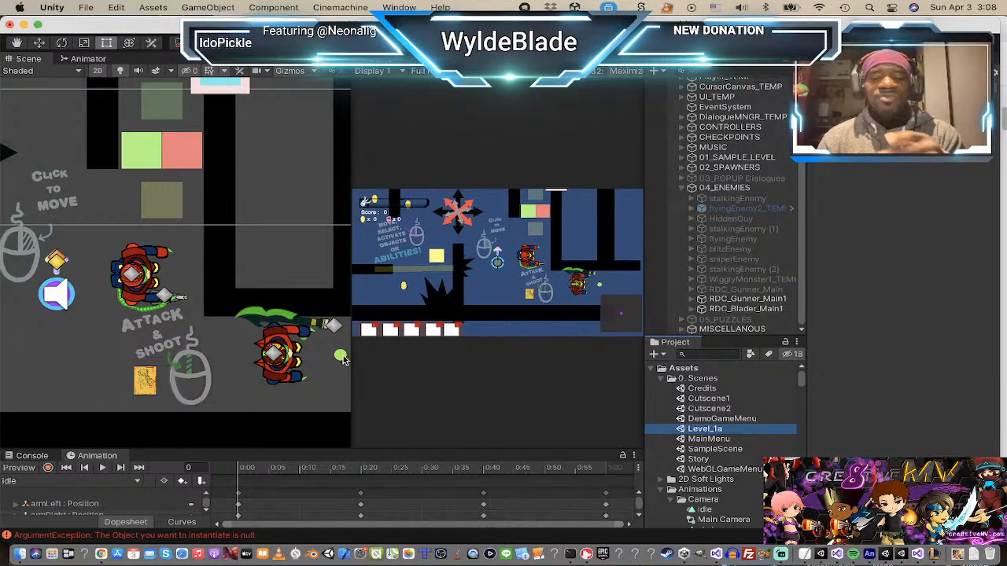
scroll(153, 347, up, 2)
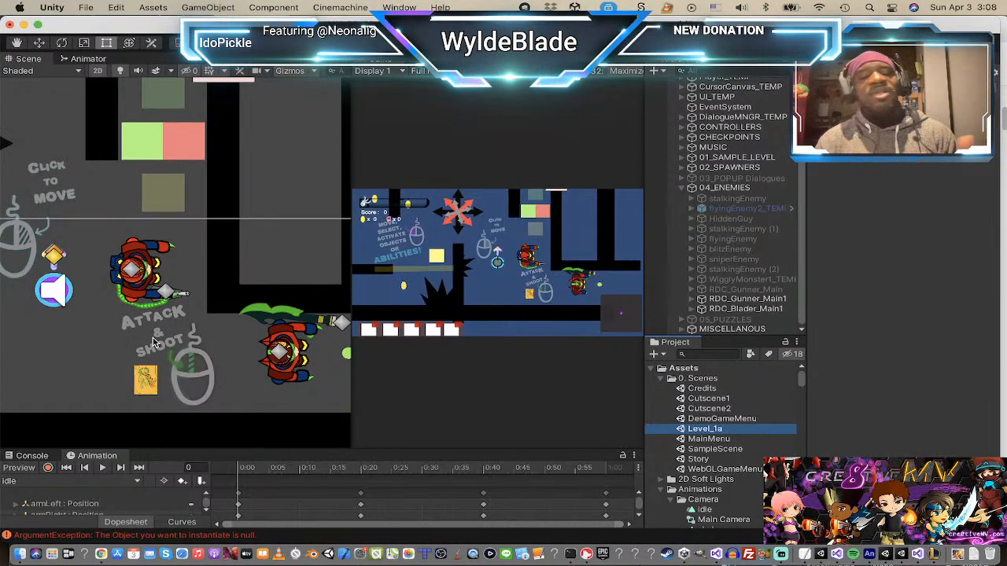
scroll(73, 351, down, 1)
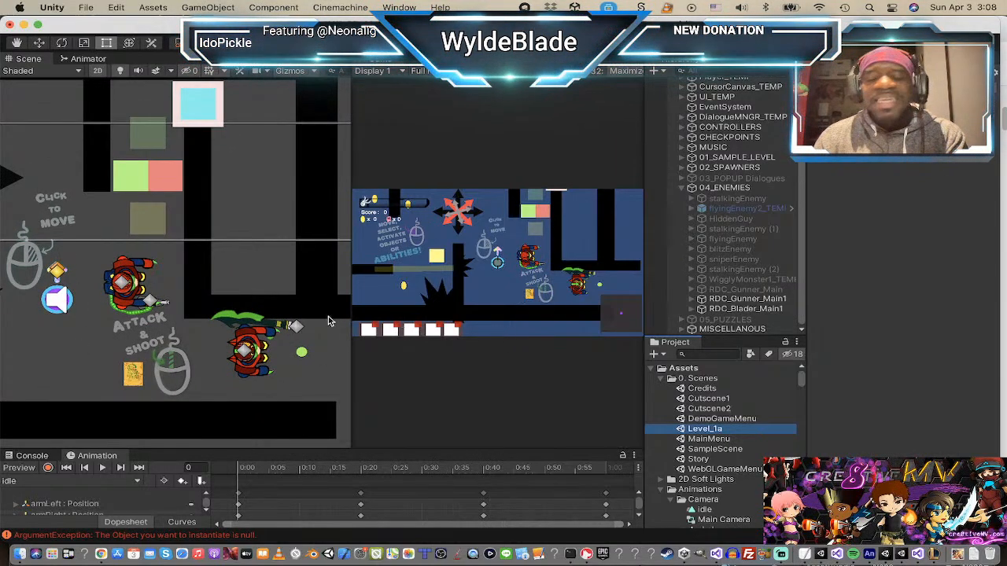
scroll(229, 371, up, 3)
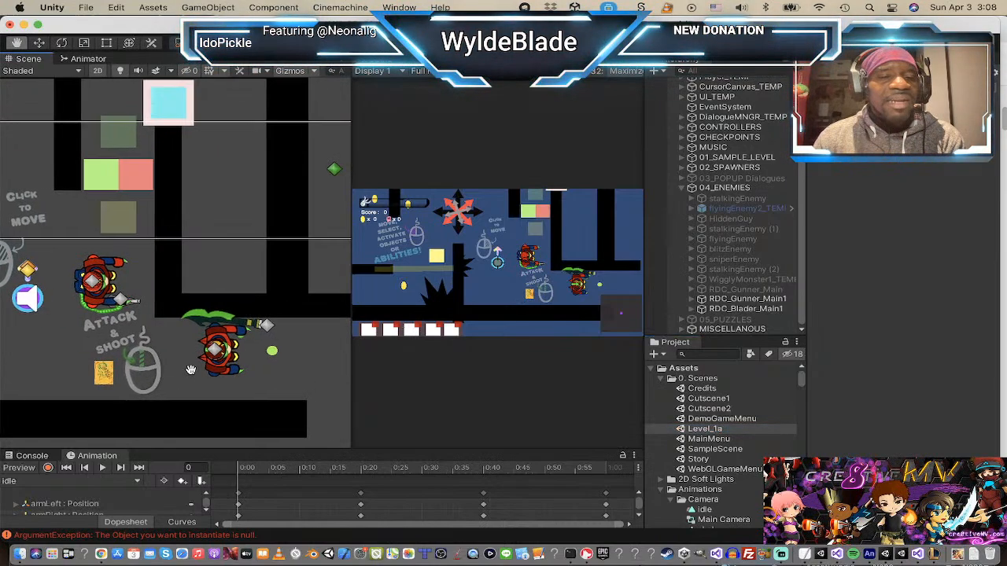
scroll(242, 363, up, 2)
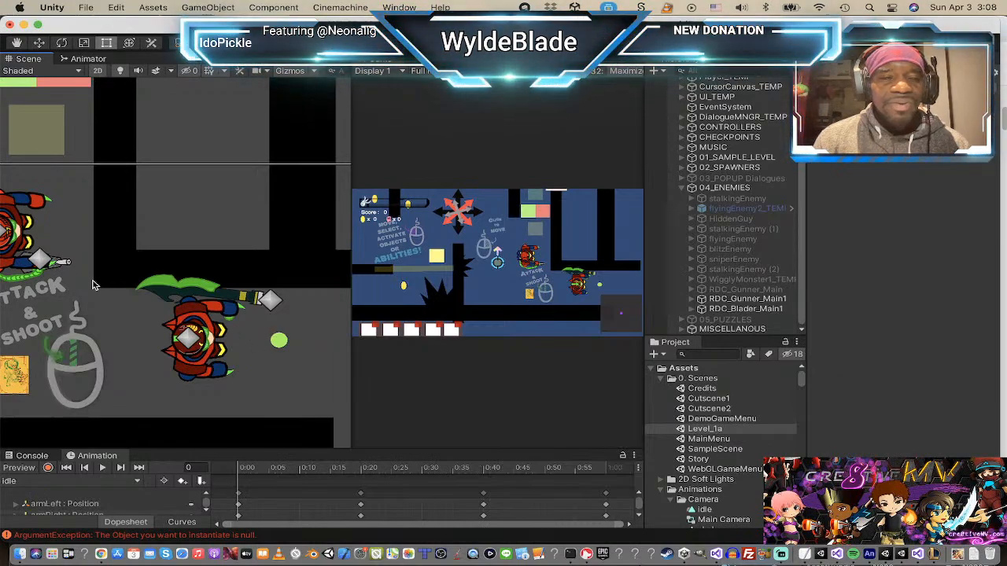
- Select RDC_Blader_Main1 and review its Chasing Enemy script's melee, shooting and pickup settings
click(767, 309)
scroll(930, 238, down, 5)
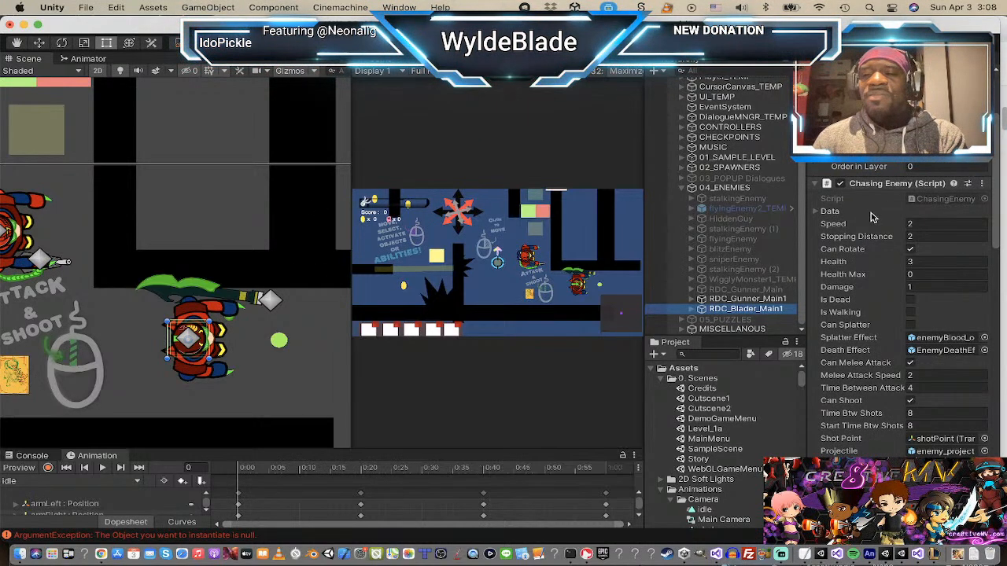
scroll(899, 254, down, 3)
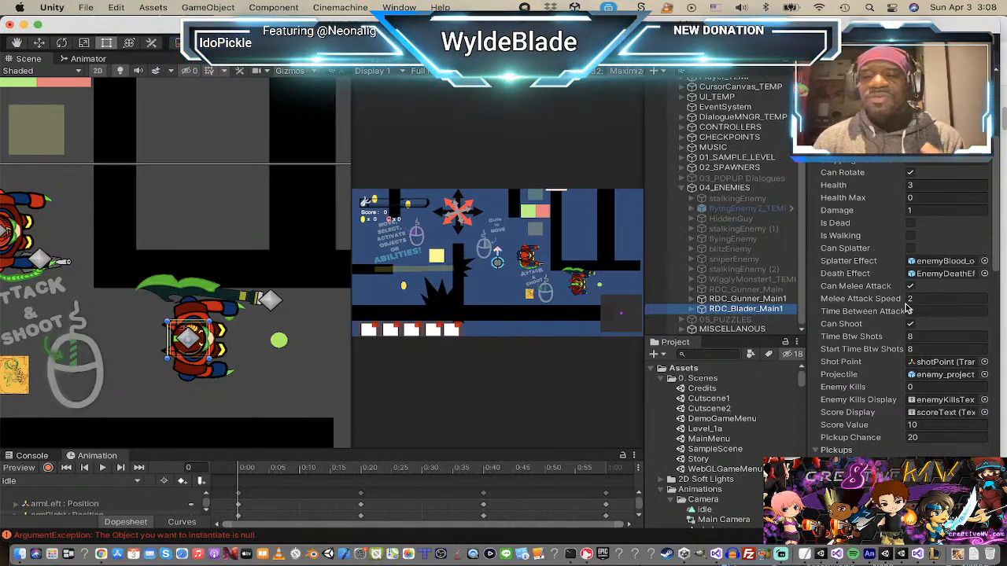
click(912, 249)
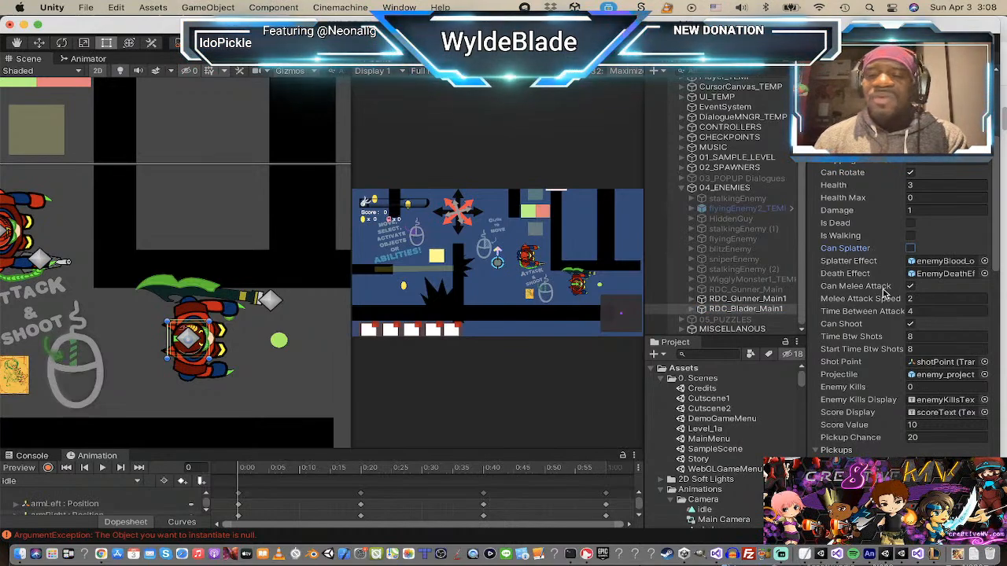
scroll(884, 293, down, 2)
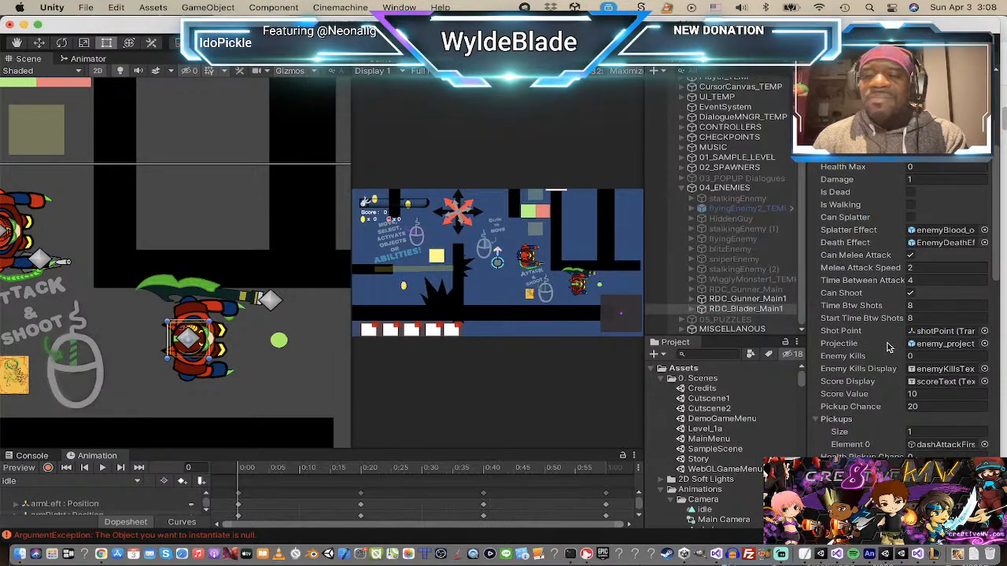
scroll(889, 349, down, 3)
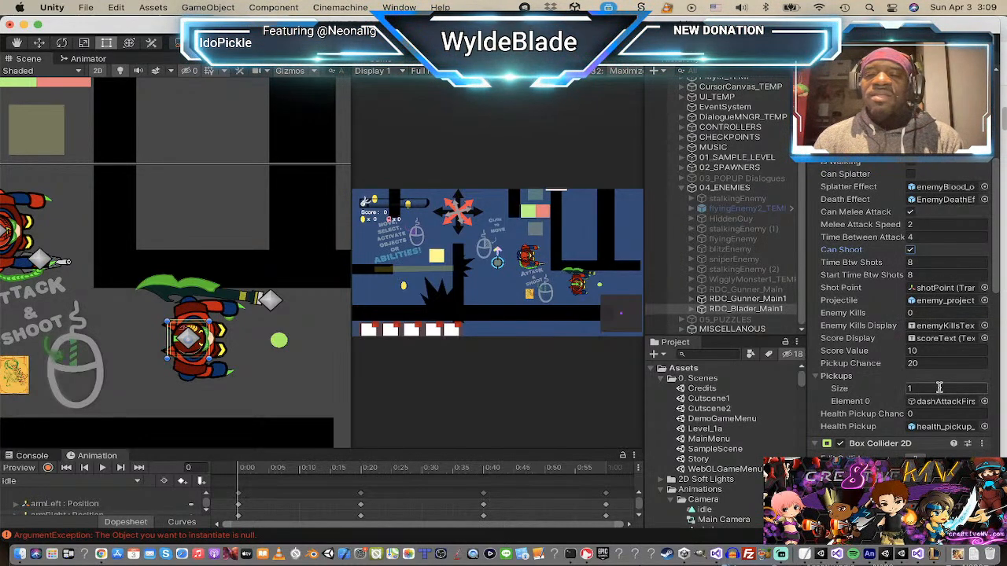
- Locate the enemy projectile prefab used by the blade enemy and inspect its Enemy Projectile and Rigidbody 2D settings
click(947, 301)
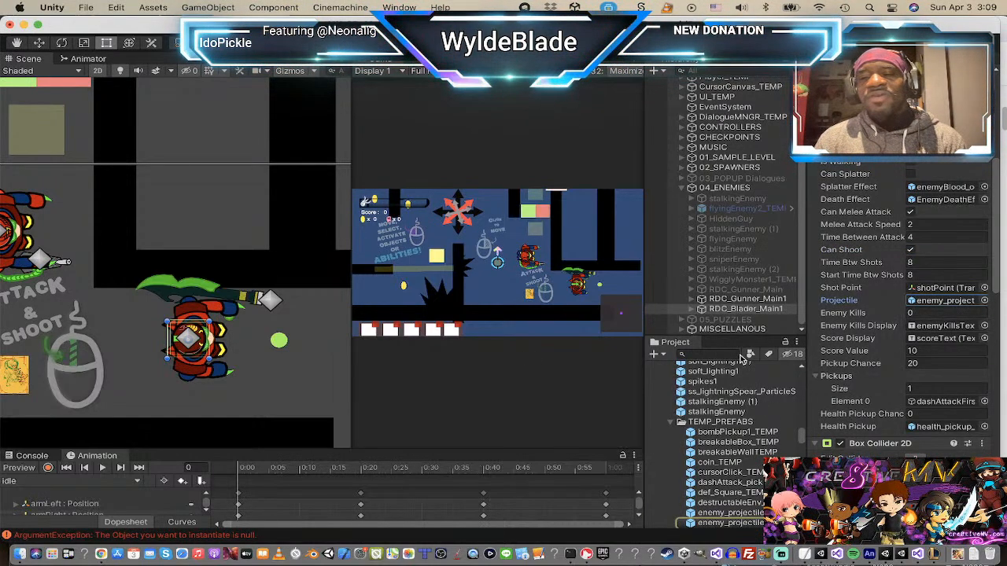
click(739, 523)
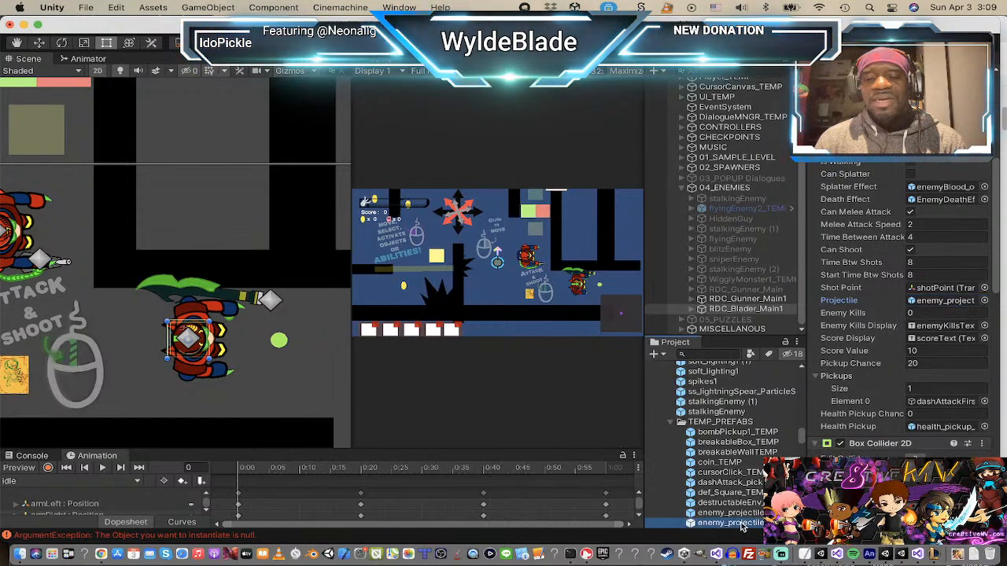
scroll(936, 242, down, 3)
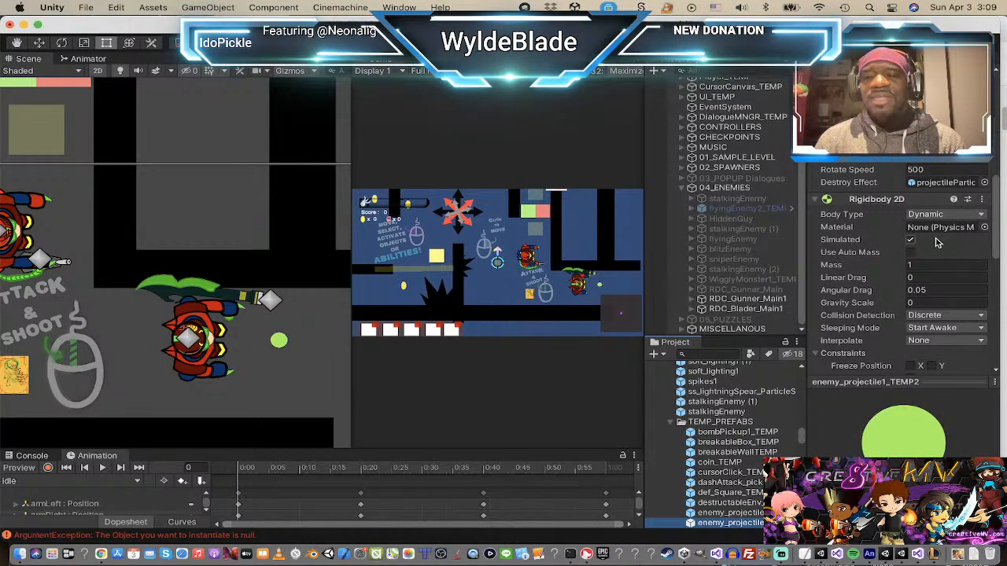
scroll(936, 243, down, 2)
scroll(930, 252, up, 5)
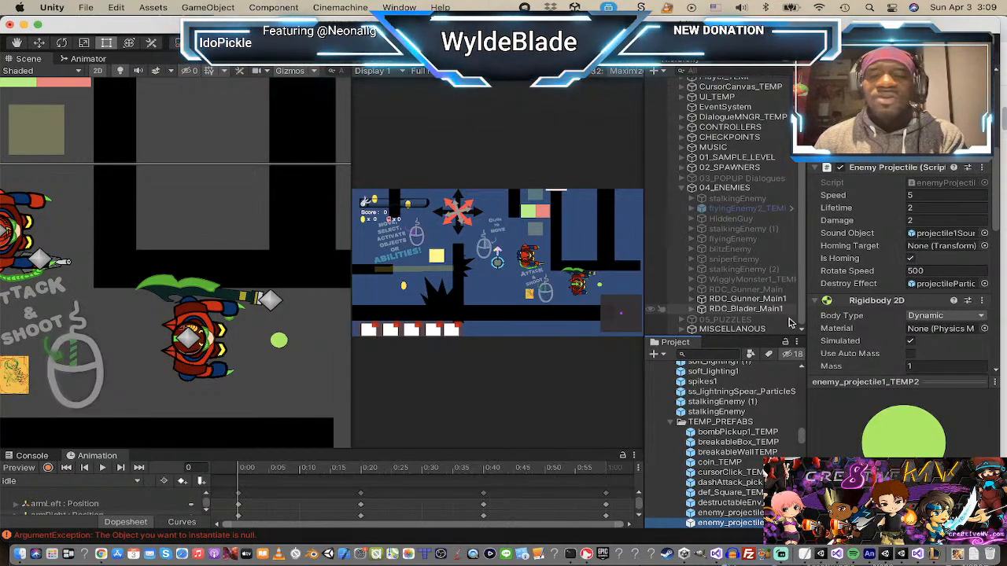
- Set RDC_Blader_Main1's Time Btw Shots and Start Time Btw Shots to 4, and reduce both to 2
click(740, 310)
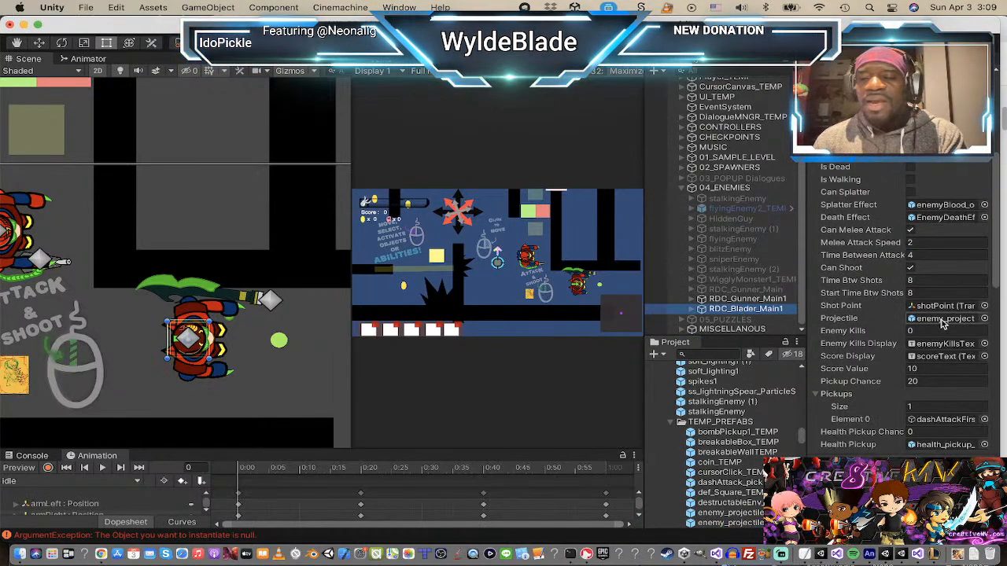
scroll(944, 323, down, 2)
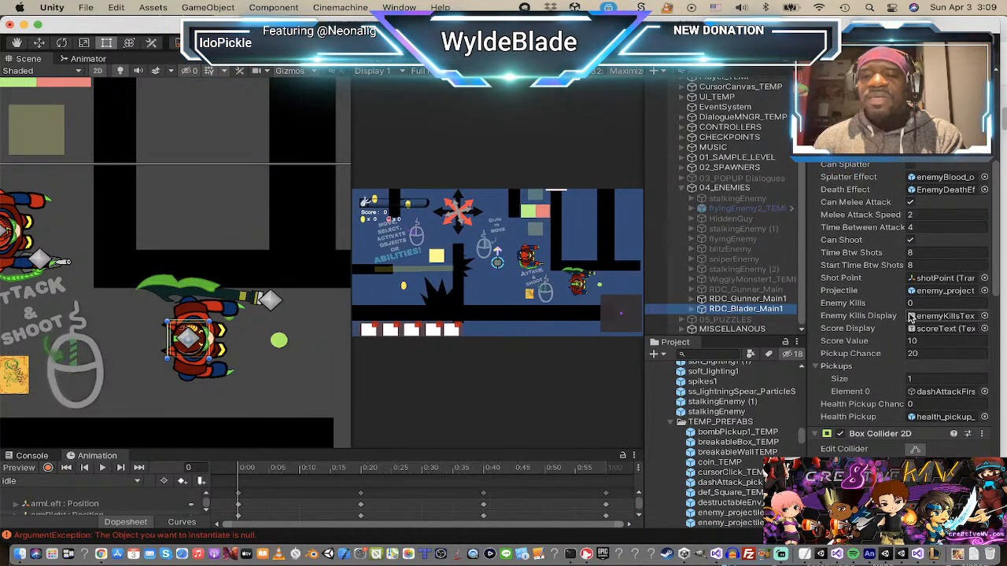
click(921, 250)
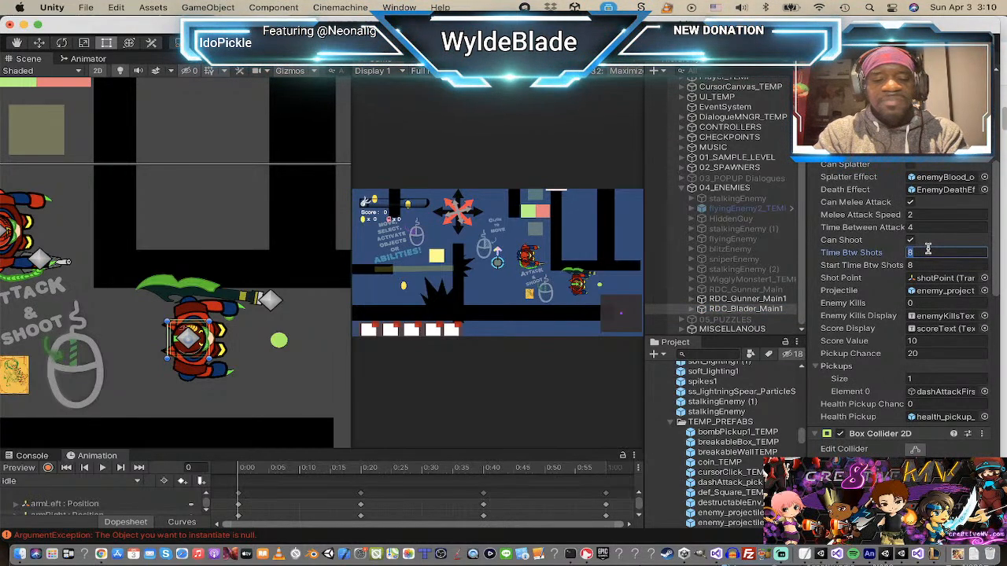
text(4)
click(957, 267)
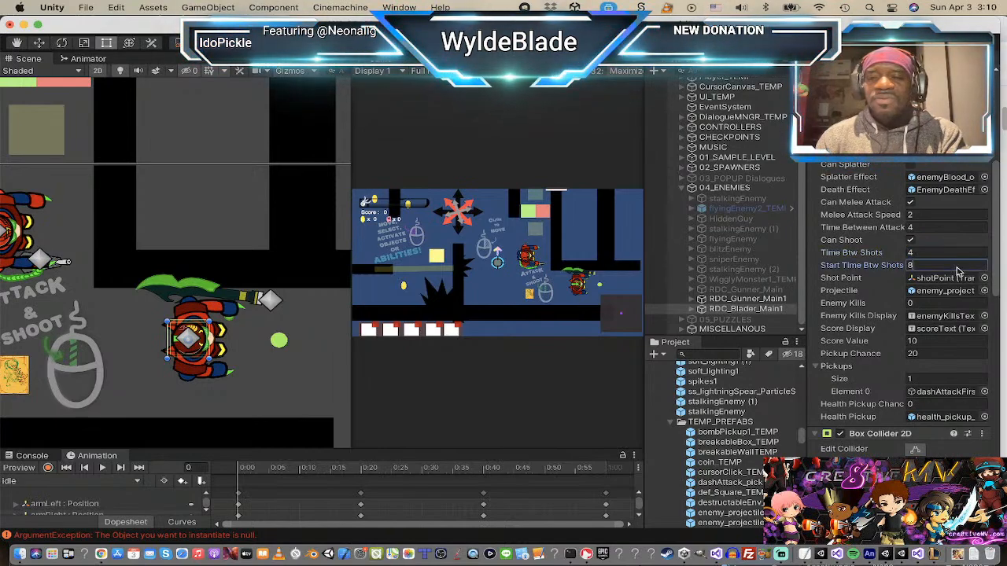
click(922, 252)
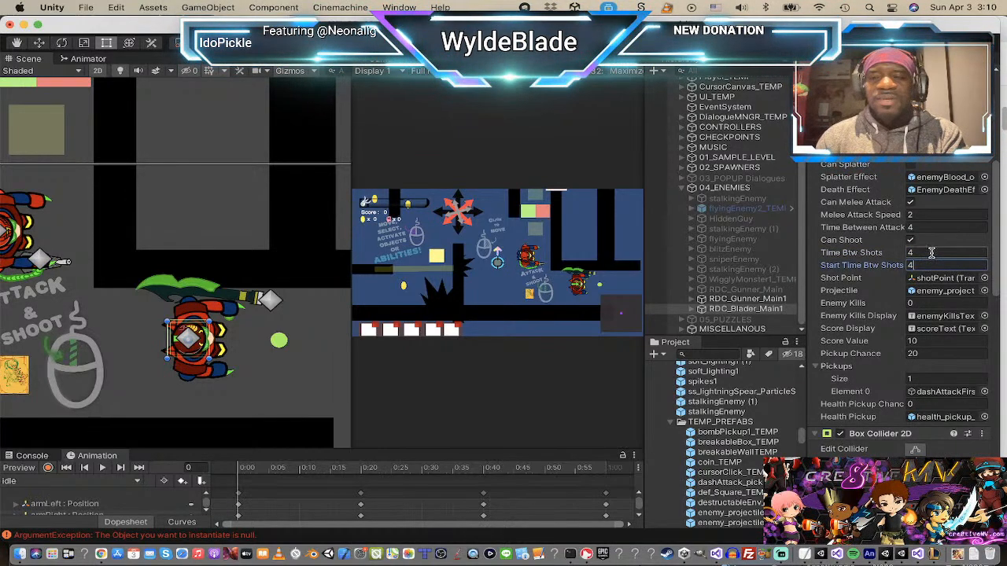
text(2)
click(925, 265)
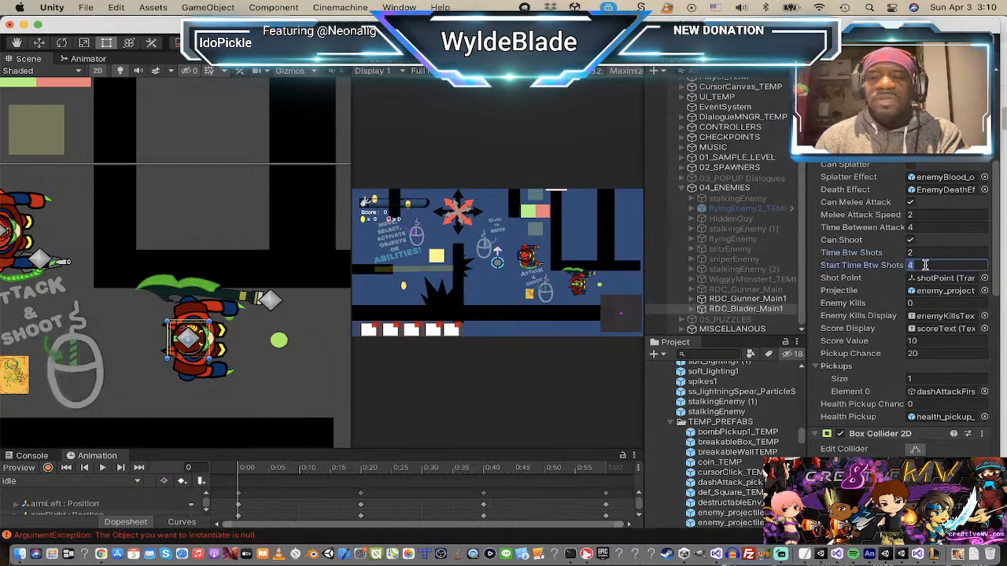
text(2)
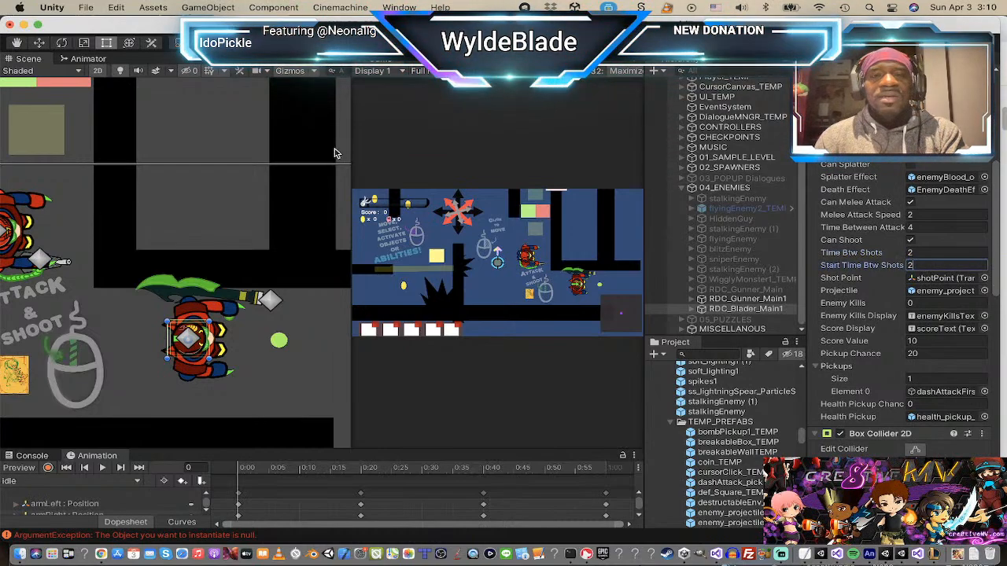
- Deactivate the RDC_Gunner_Main1 enemy in the scene
click(765, 299)
scroll(901, 315, up, 10)
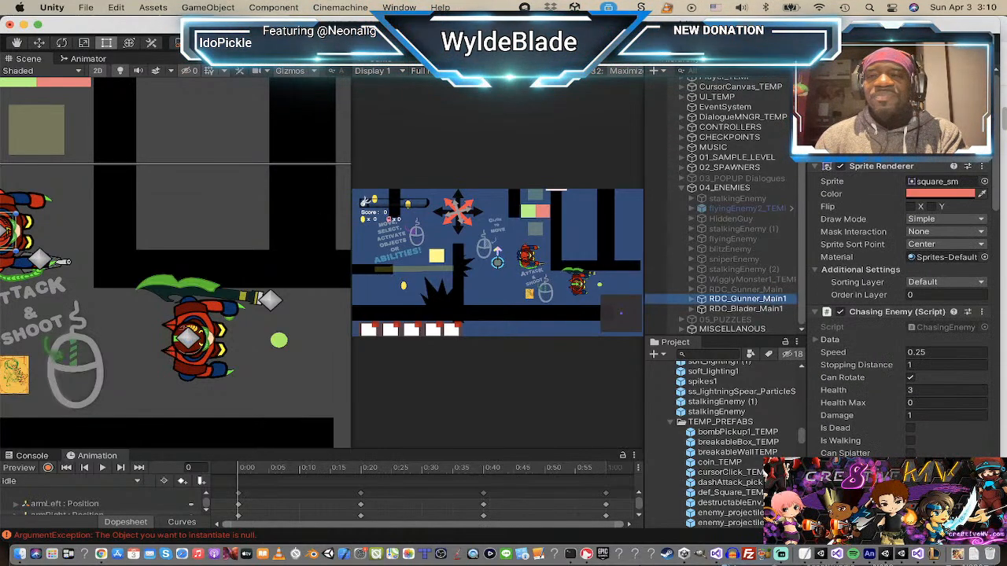
click(840, 78)
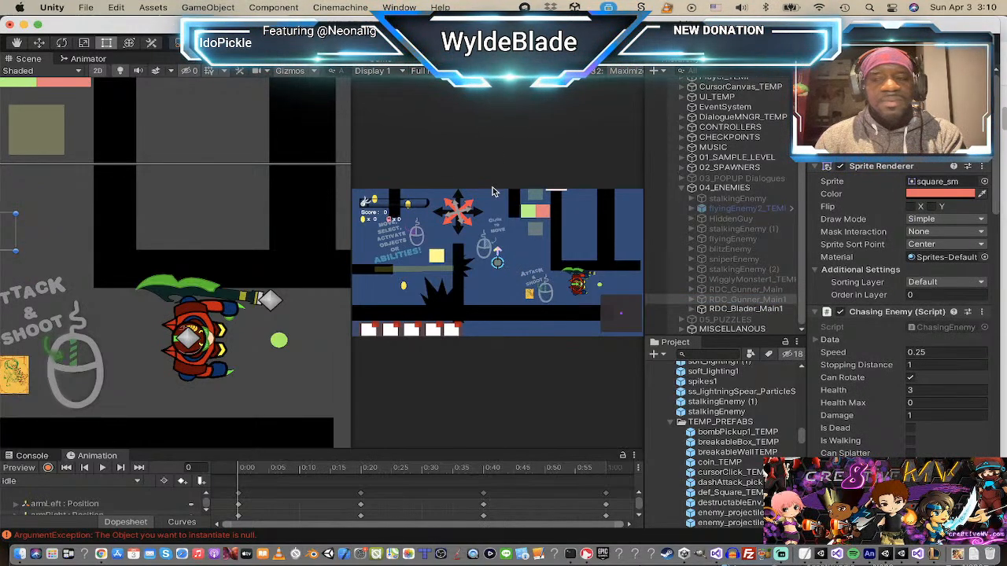
- Switch to Google Chrome, open the Wyldeblade channel's live stream on Twitch, and pause its playback
key(super+Tab)
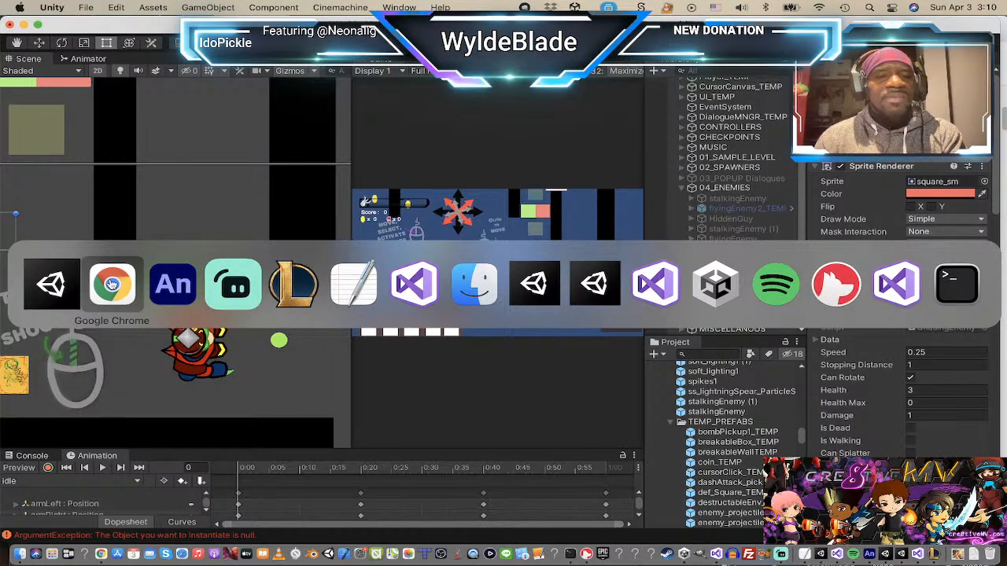
click(133, 288)
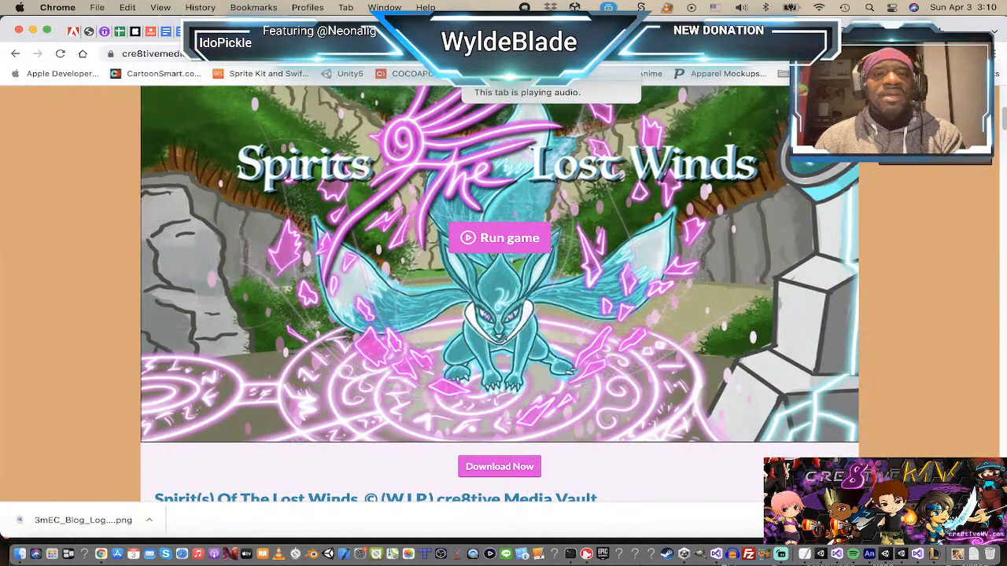
click(470, 31)
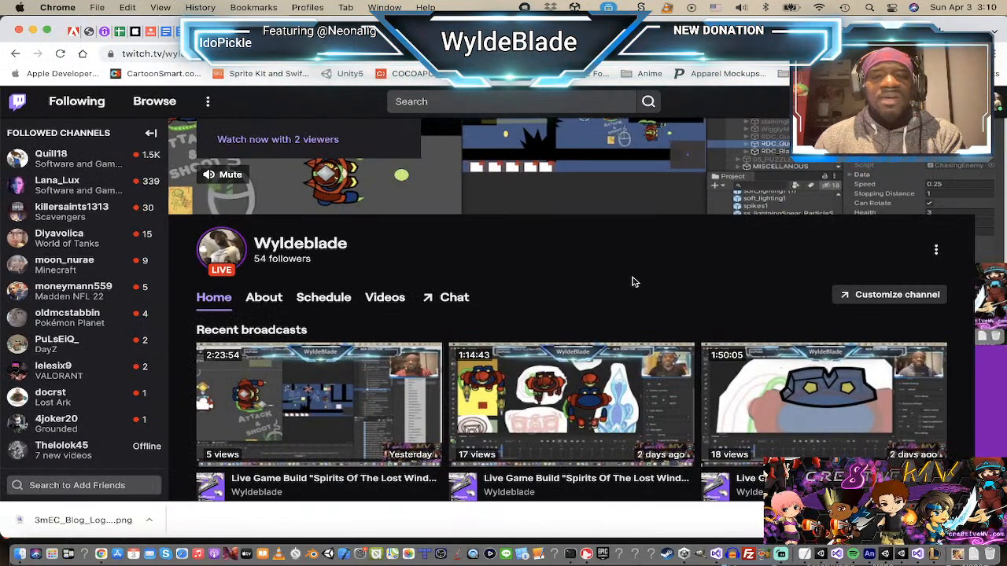
scroll(635, 282, up, 5)
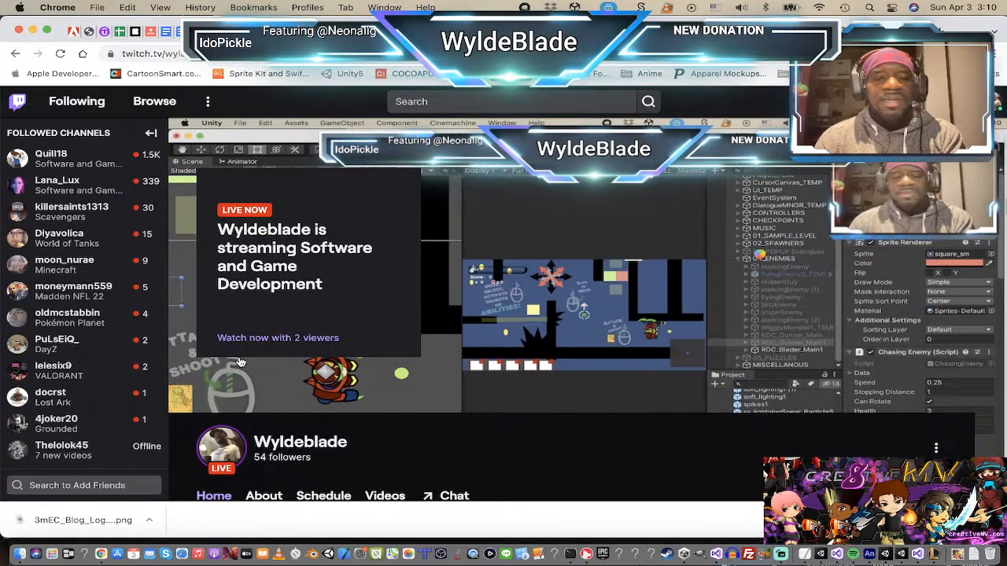
click(266, 340)
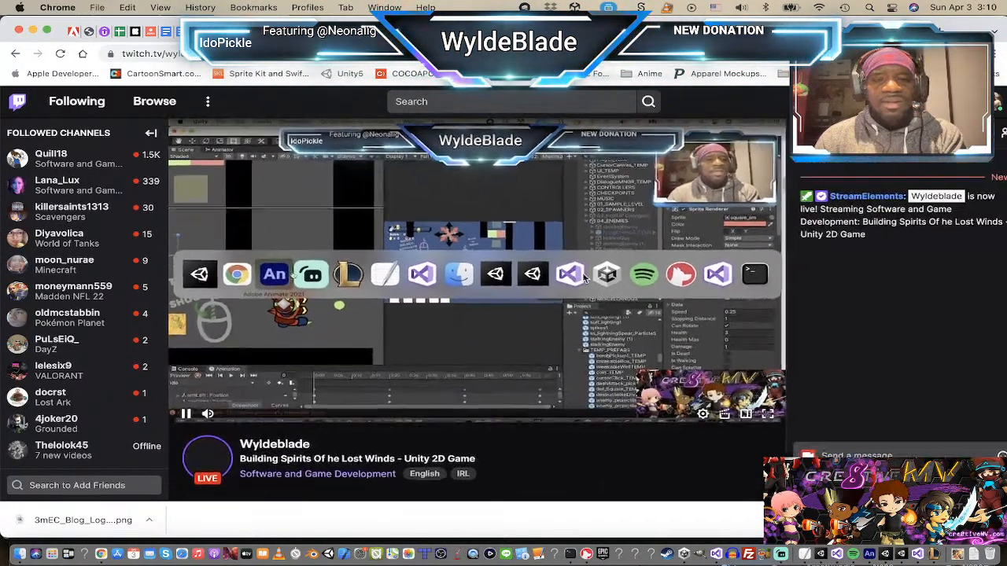
click(186, 409)
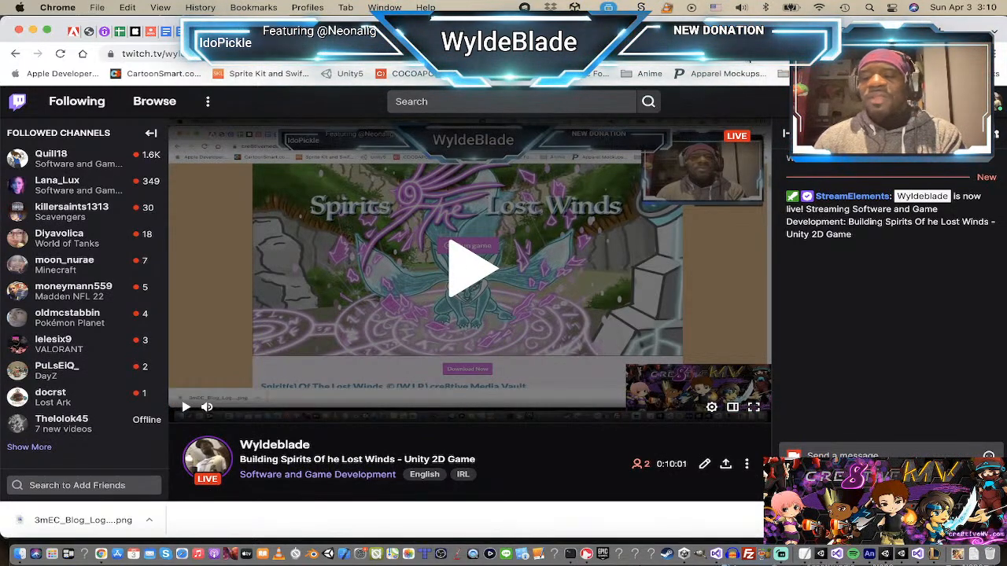
- Switch back to Unity, lead the blade enemy up towards the green and red blocks, and stop play mode
key(super+Tab)
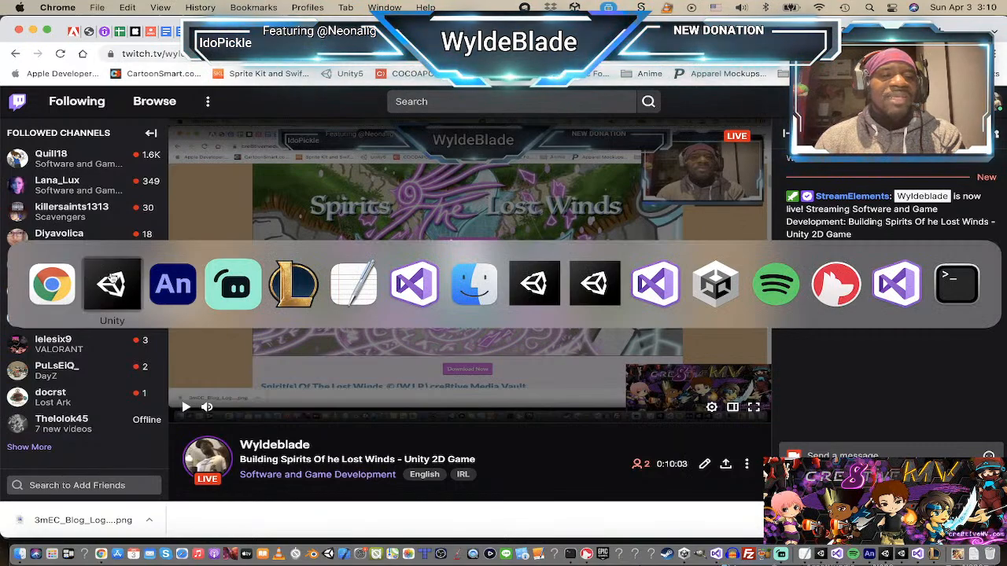
click(113, 281)
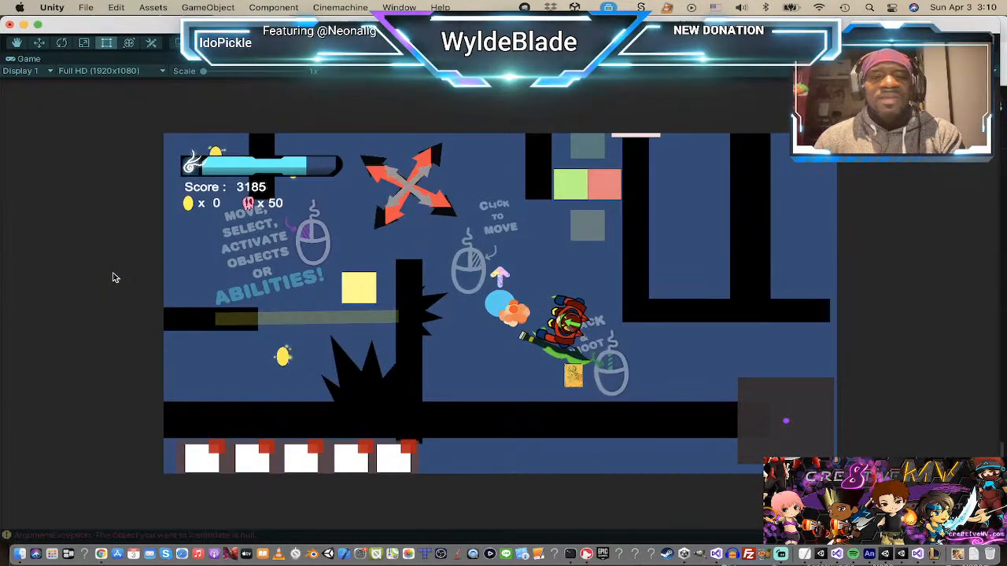
right_click(475, 229)
right_click(553, 263)
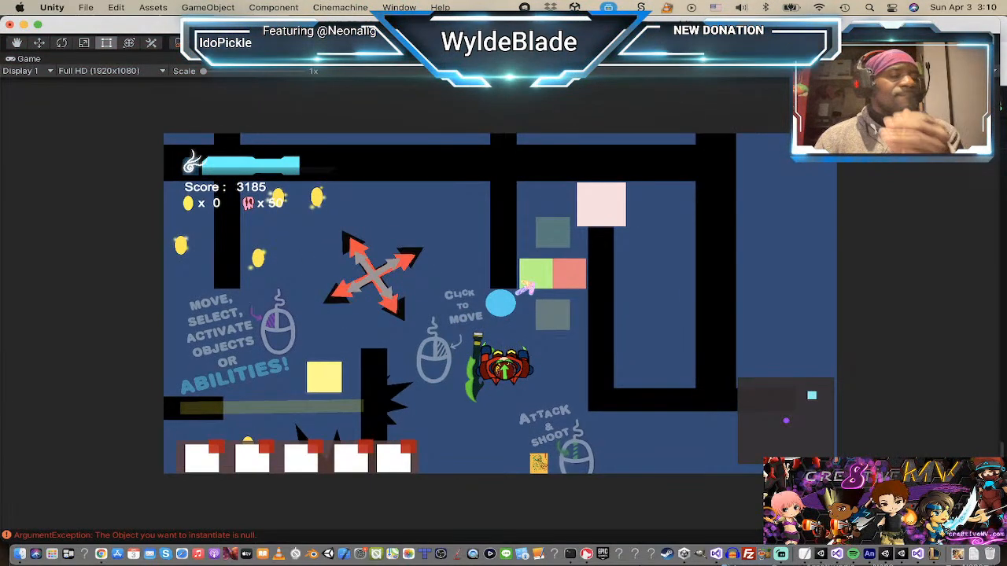
key(super+p)
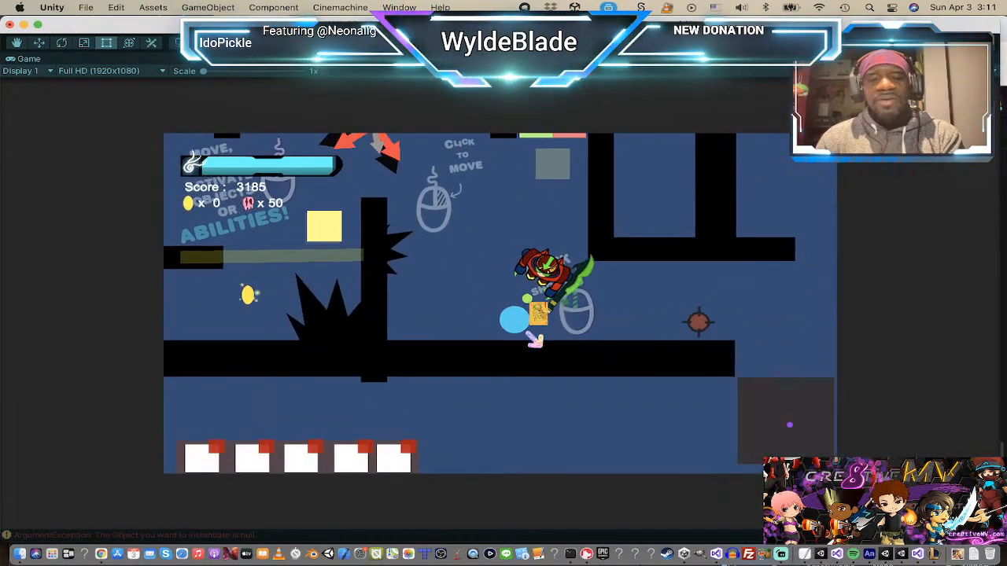
- Collect the Ranged Attack card, close its description, and lead the blade enemy out into the open area
right_click(706, 319)
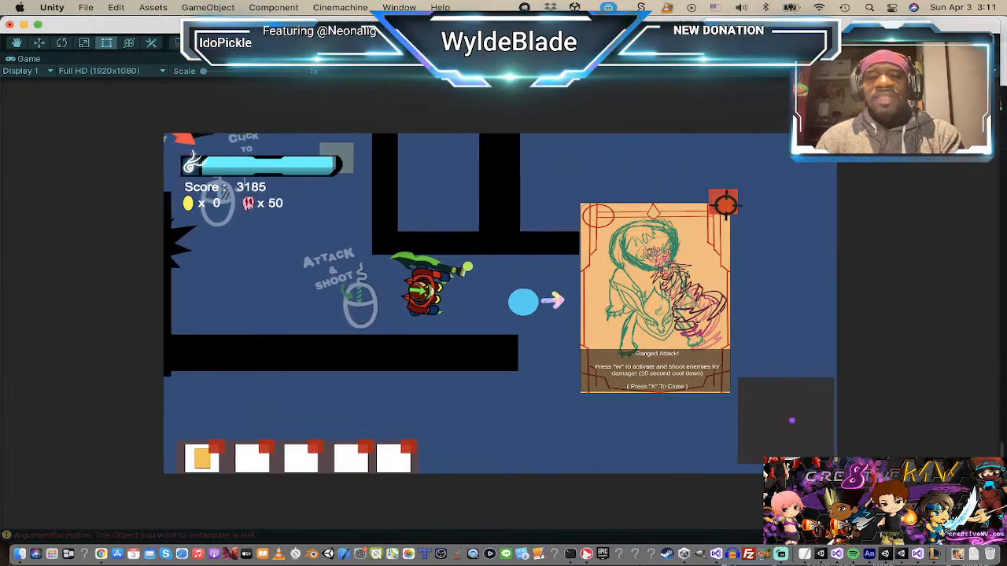
key(x)
key(d)
click(681, 312)
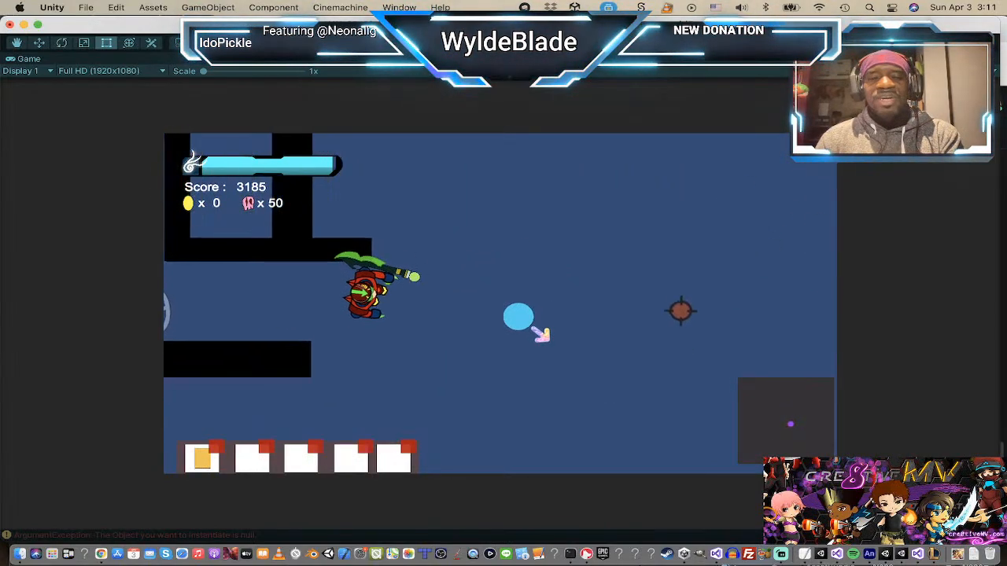
- Playtest the blade enemy's homing shots by shooting and dodging around the open area, and stop play mode
key(w)
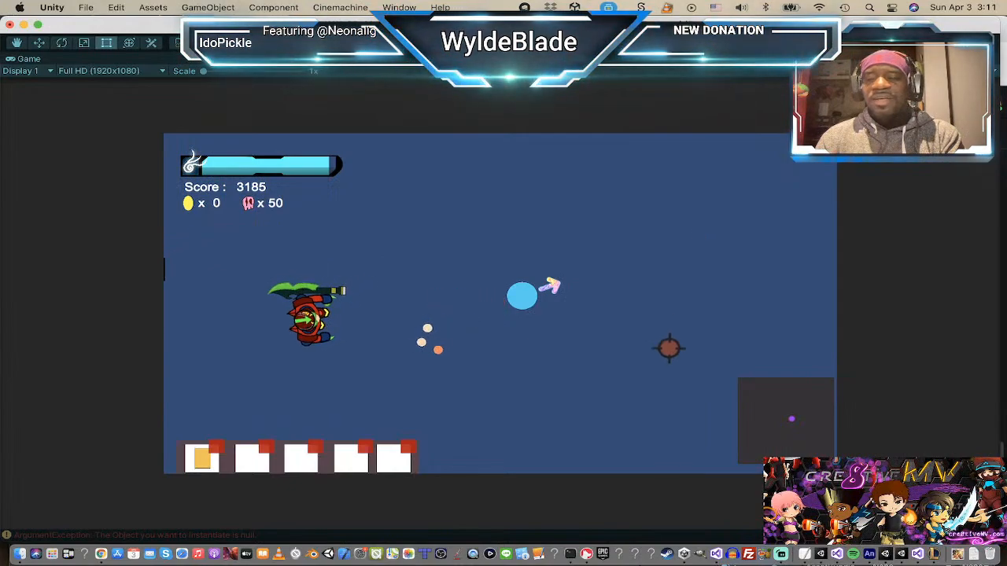
key(s)
key(a)
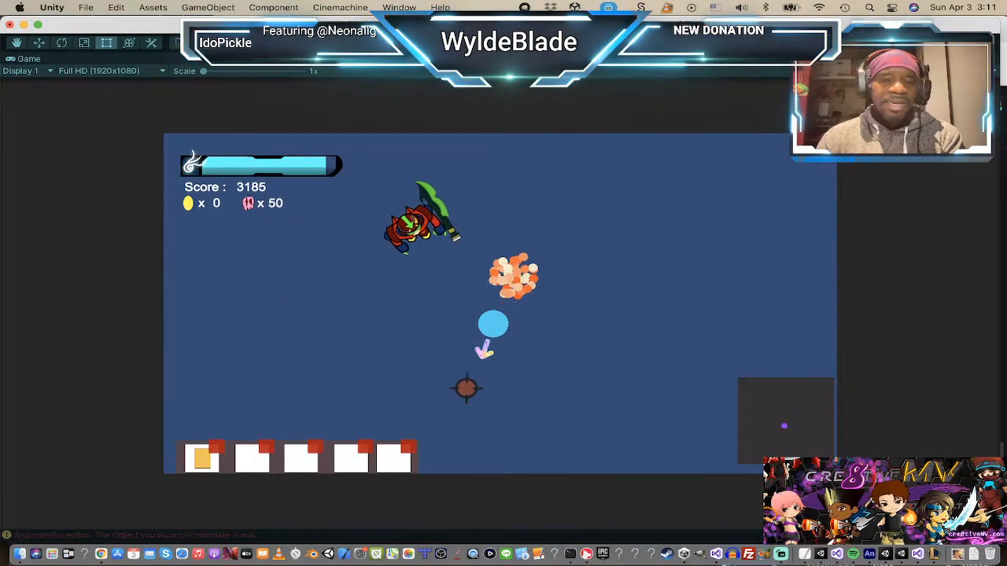
key(w)
key(a)
key(w)
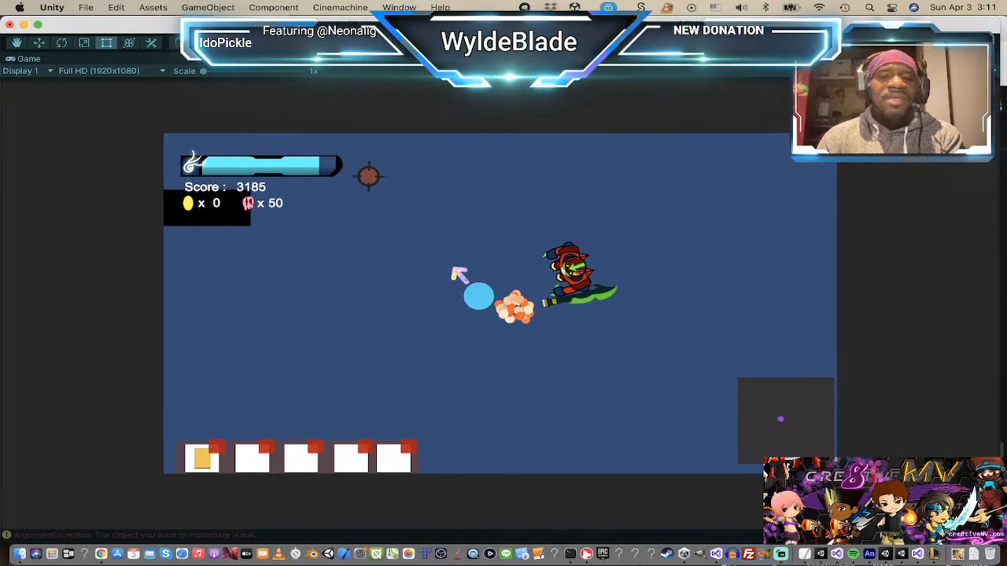
key(w)
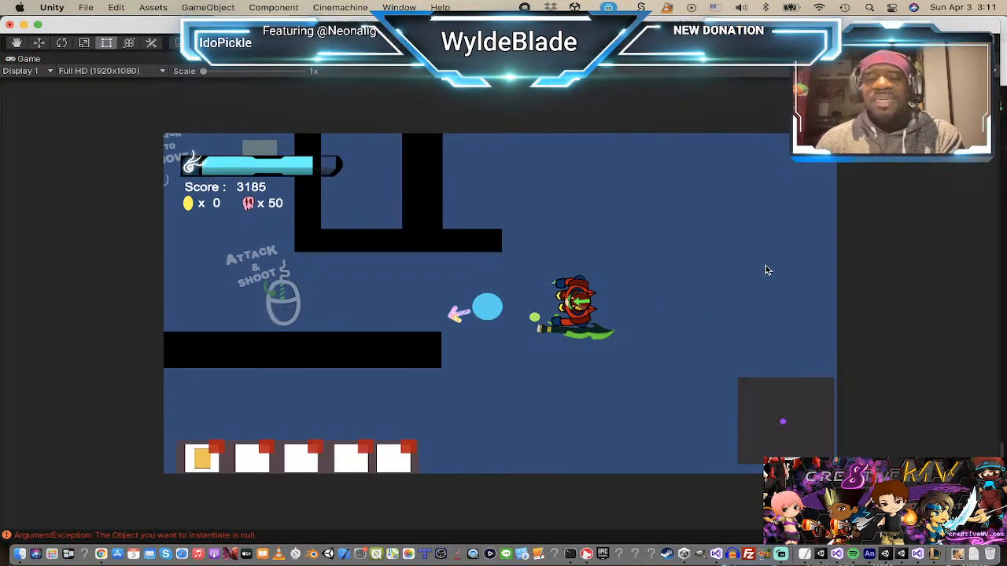
key(super+p)
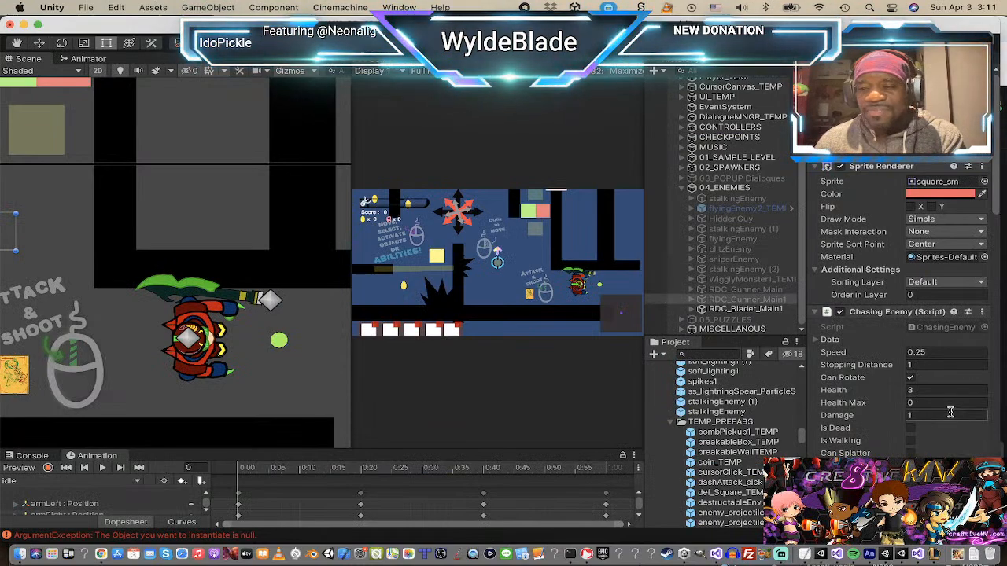
- Examine the projectile prefab assigned to RDC_Gunner_Main1's Chasing Enemy script, including its homing and rotate speed settings
scroll(960, 407, down, 8)
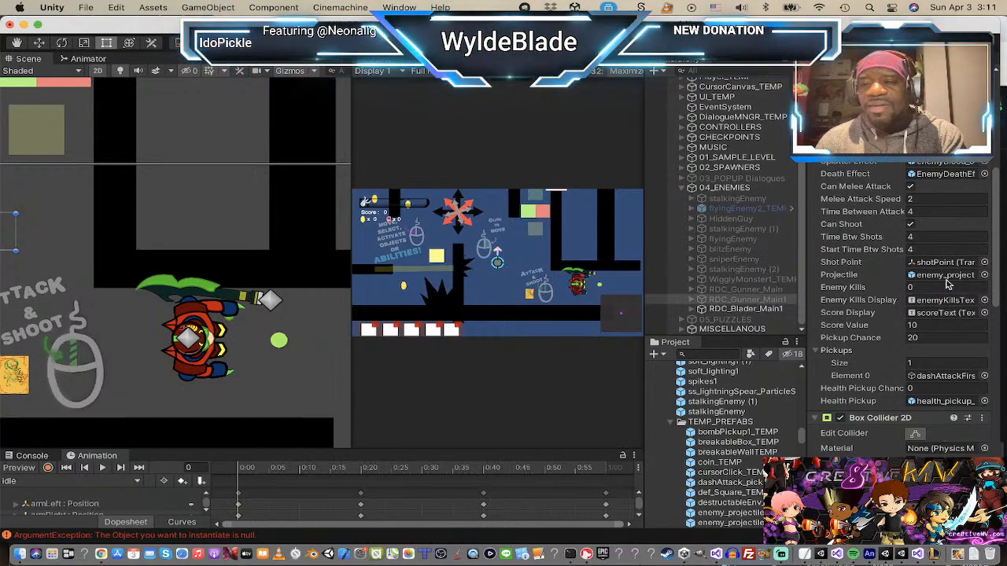
click(944, 275)
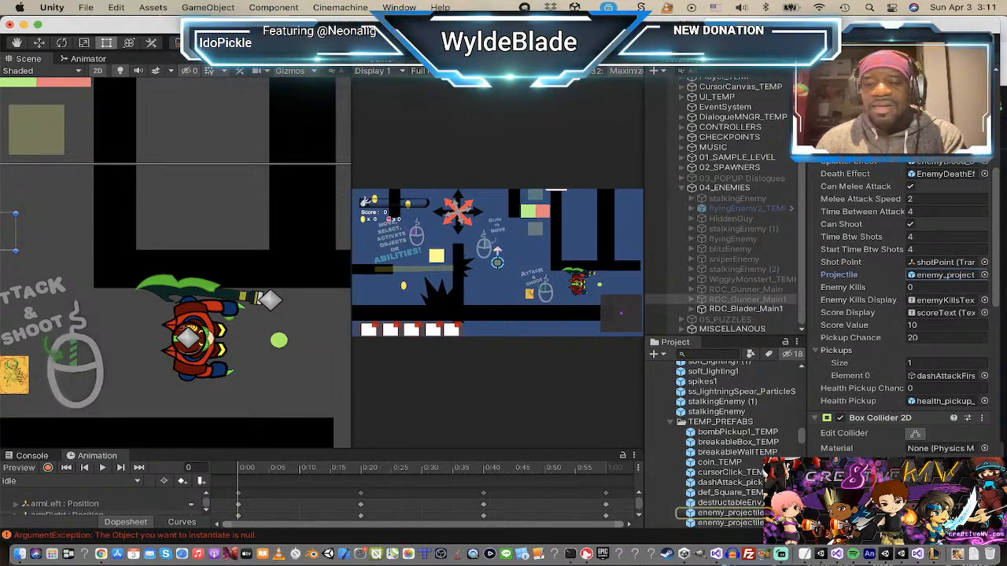
double_click(944, 275)
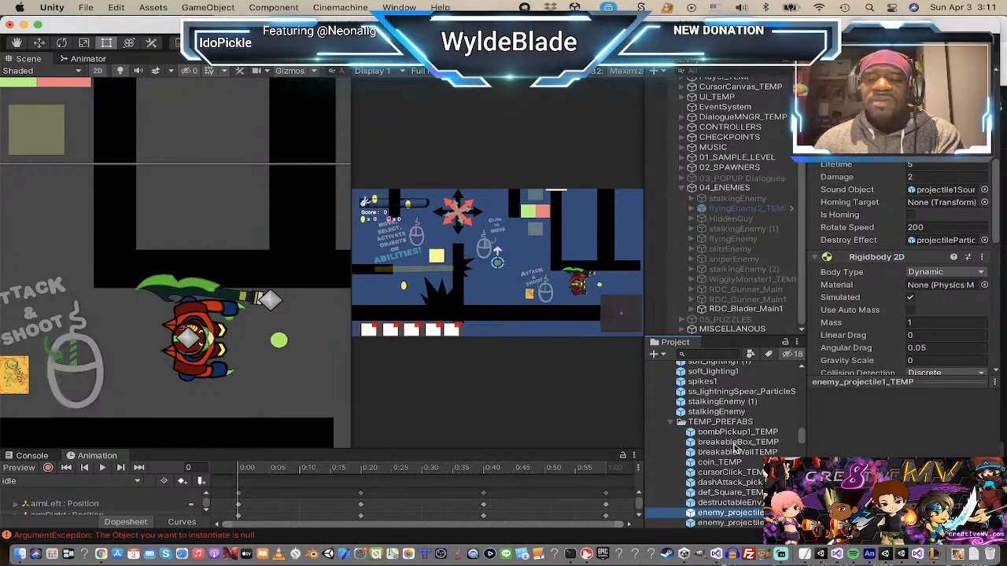
scroll(736, 447, up, 1)
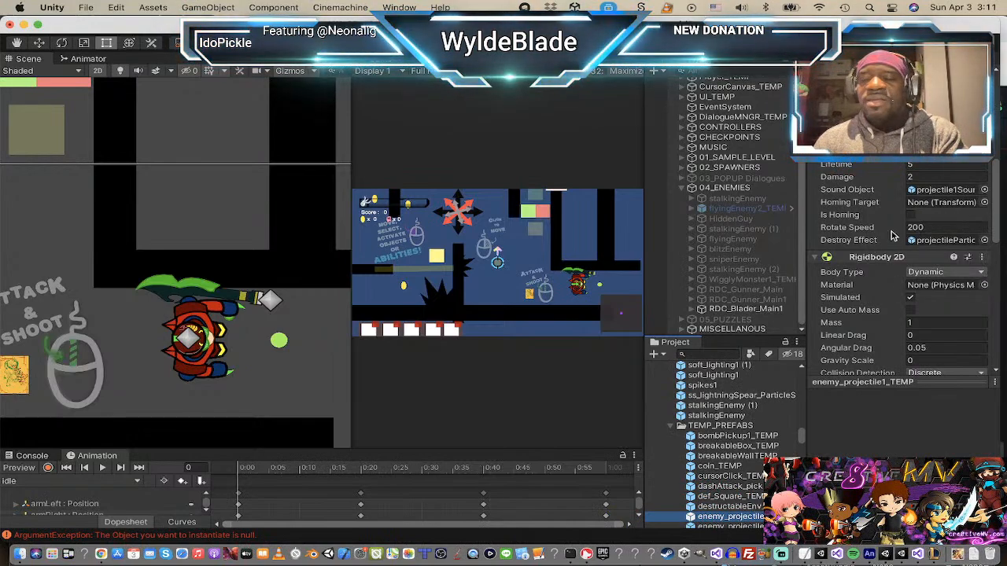
scroll(724, 441, down, 1)
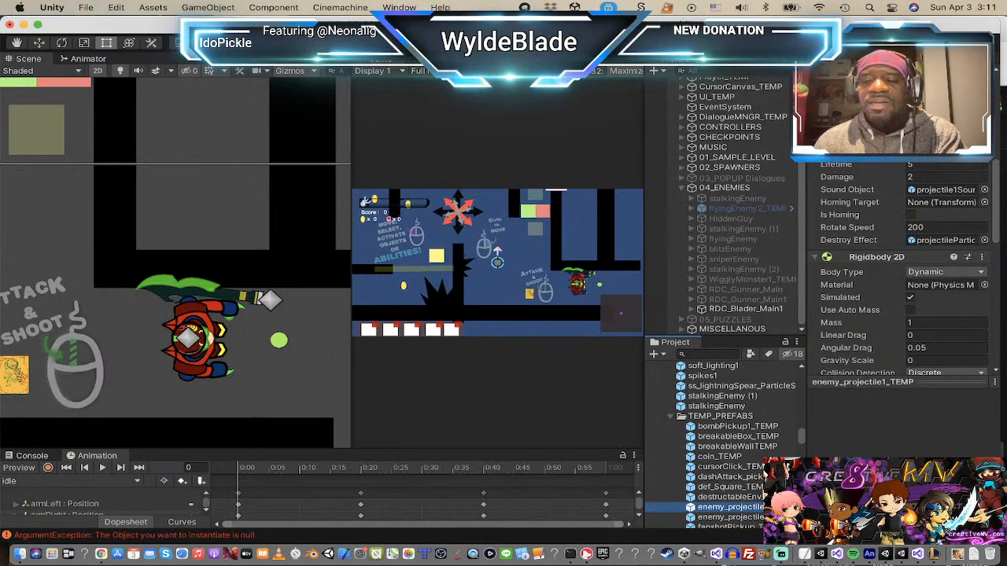
- Set the rotate speed of the enemy_projectile1_TEMP2 prefab to 200
key(Down)
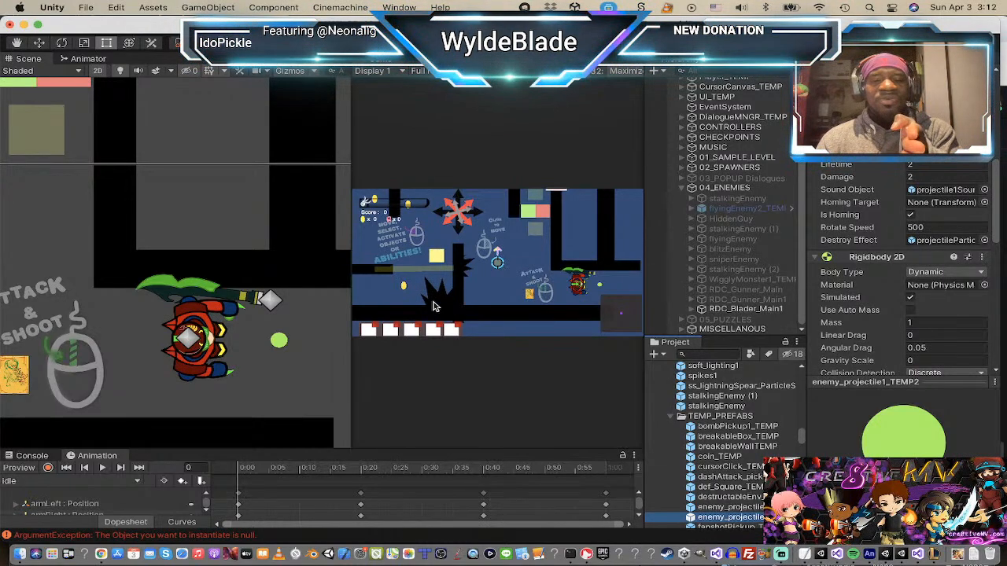
click(922, 227)
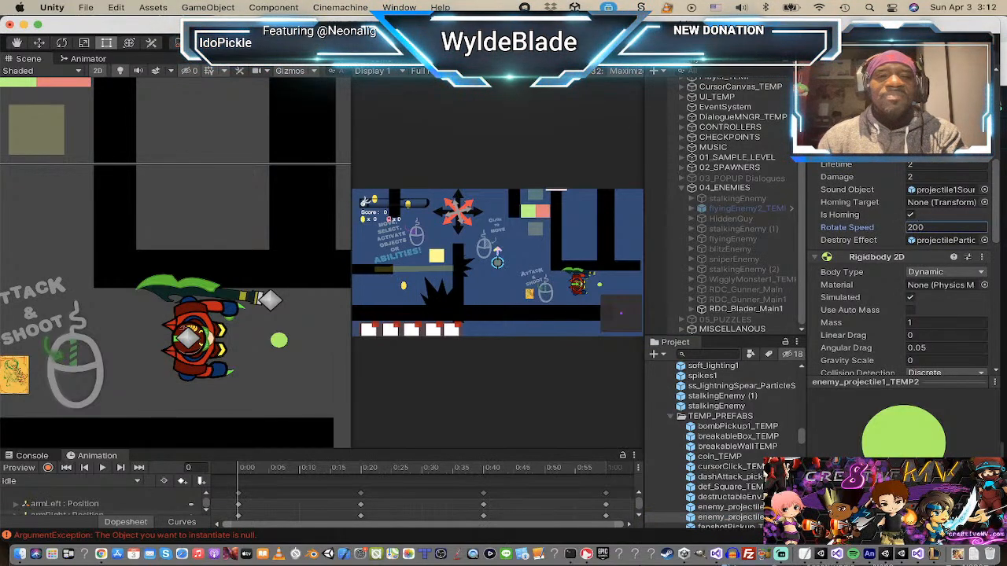
key(Return)
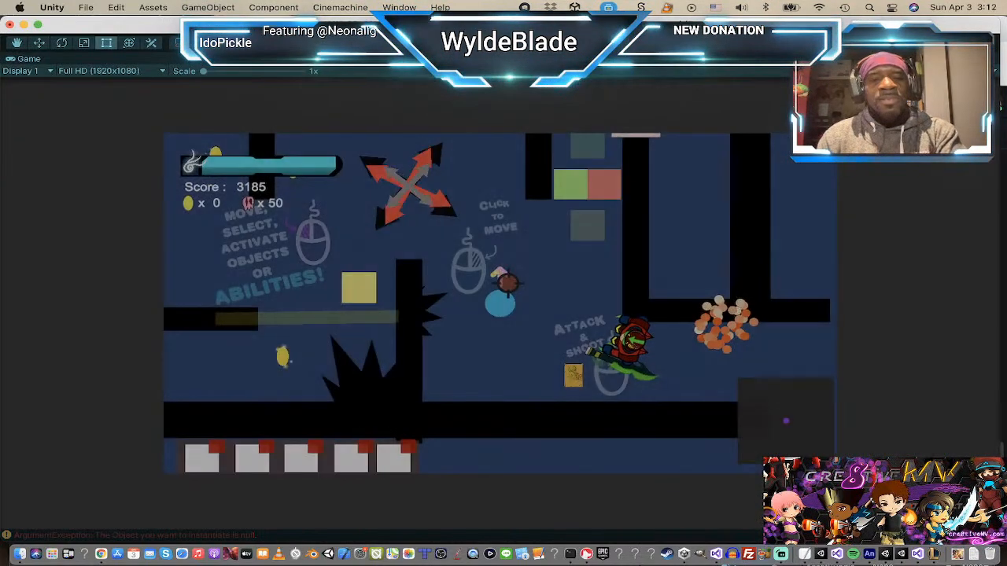
- Playtest the reduced homing rotation by leading the blade enemy past the spikes and into the open area, and stop play mode
right_click(474, 359)
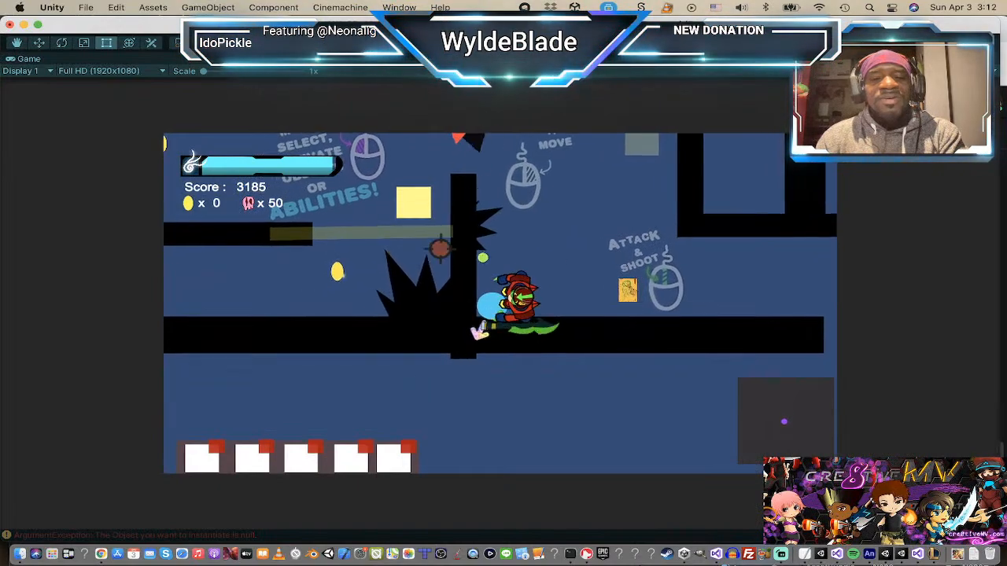
mouse_move(441, 249)
right_down()
mouse_move(669, 210)
mouse_move(477, 136)
mouse_move(596, 195)
mouse_move(640, 382)
mouse_move(653, 401)
mouse_move(738, 266)
mouse_move(672, 176)
mouse_move(686, 185)
right_up()
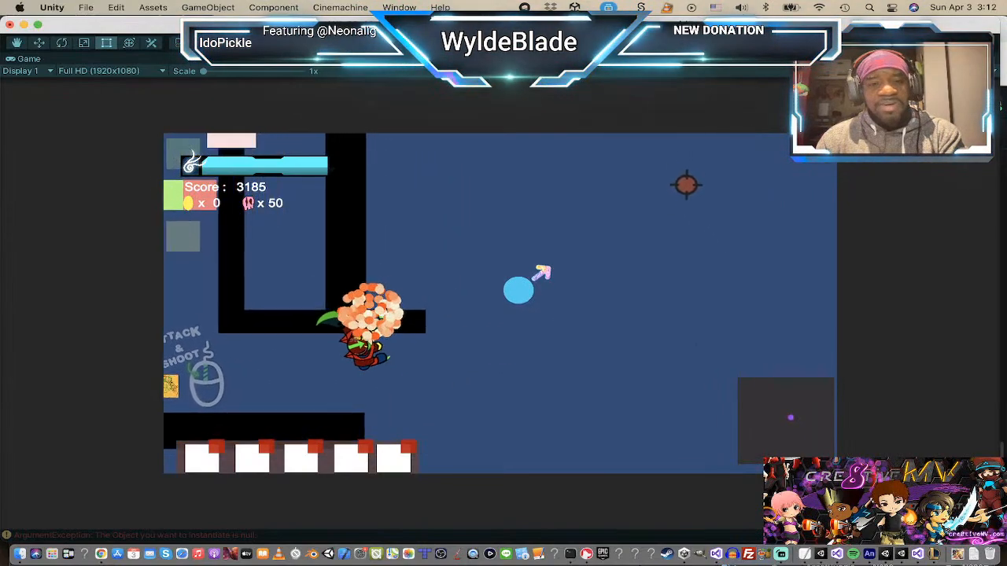
key(d)
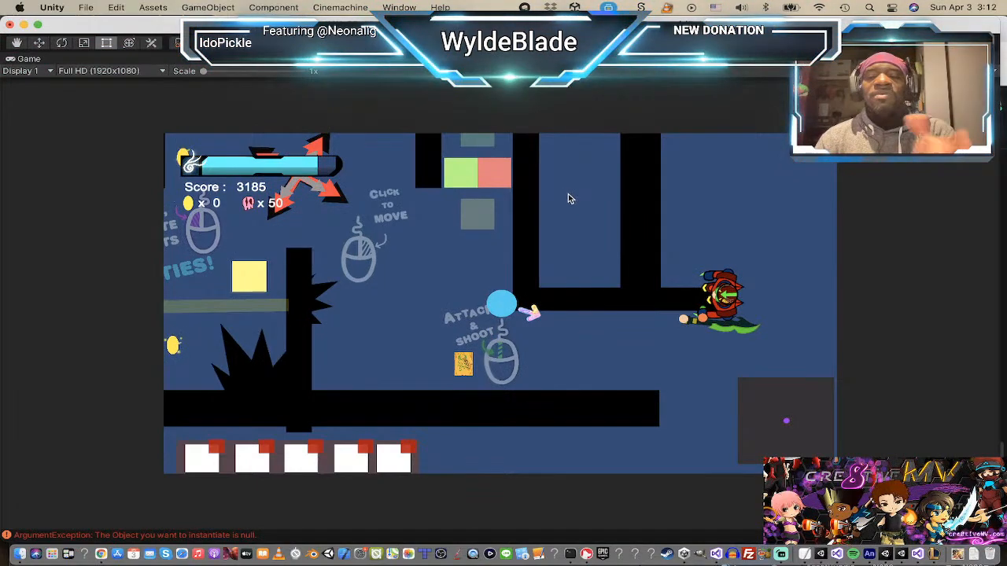
key(super+p)
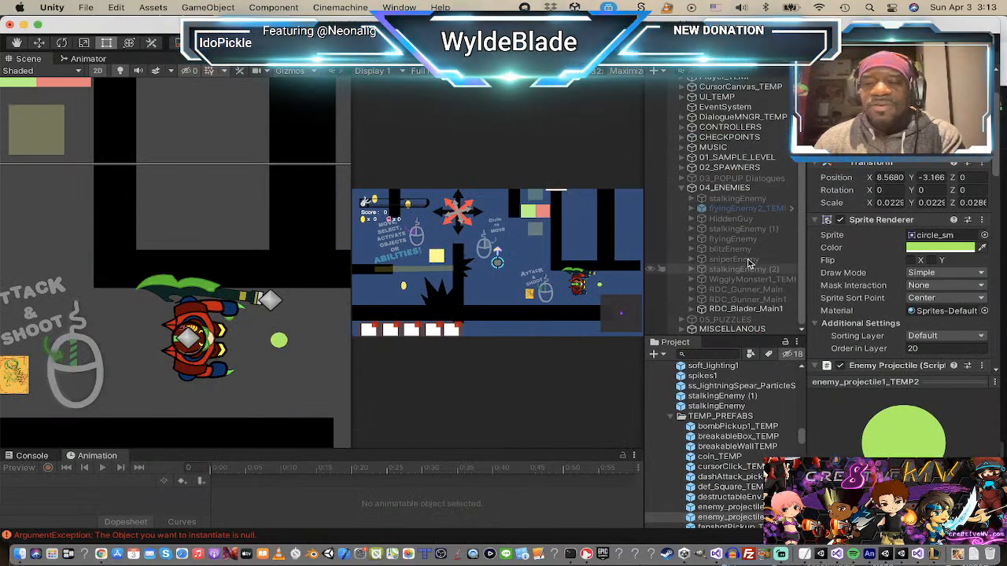
- Locate the projectile prefab assigned to RDC_Blader_Main1 and set its rotate speed to 500
click(724, 309)
scroll(884, 289, down, 3)
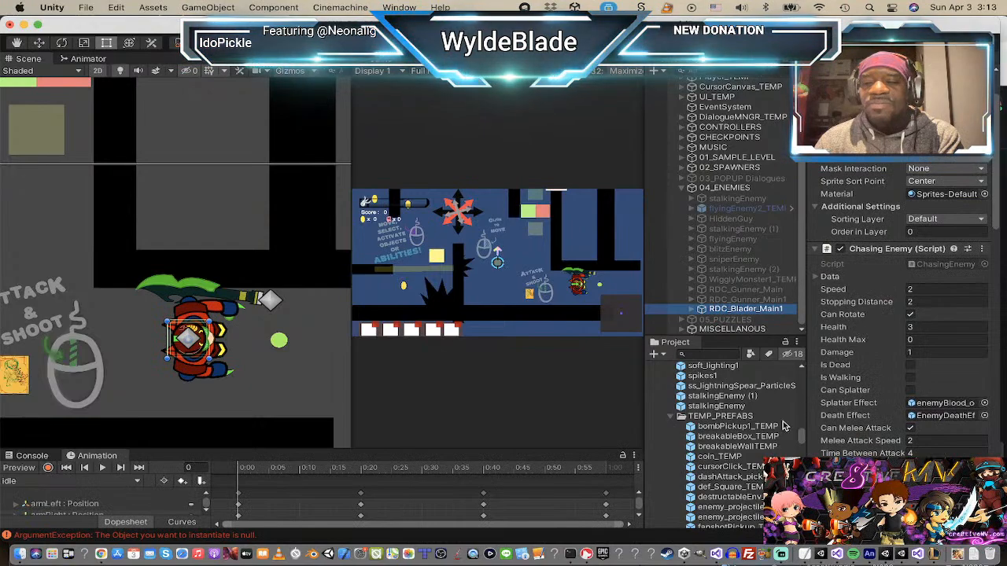
scroll(897, 318, down, 4)
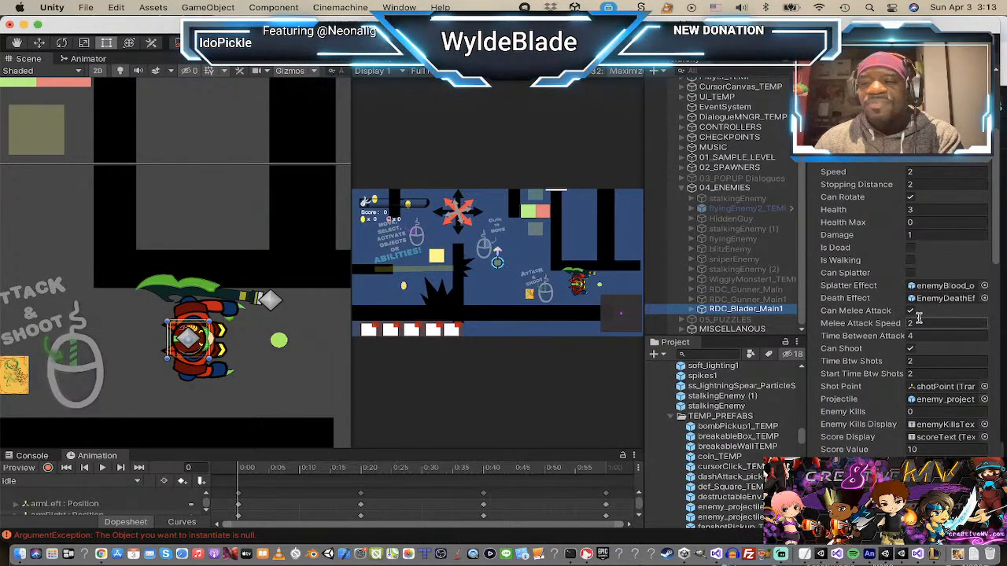
click(942, 400)
click(718, 518)
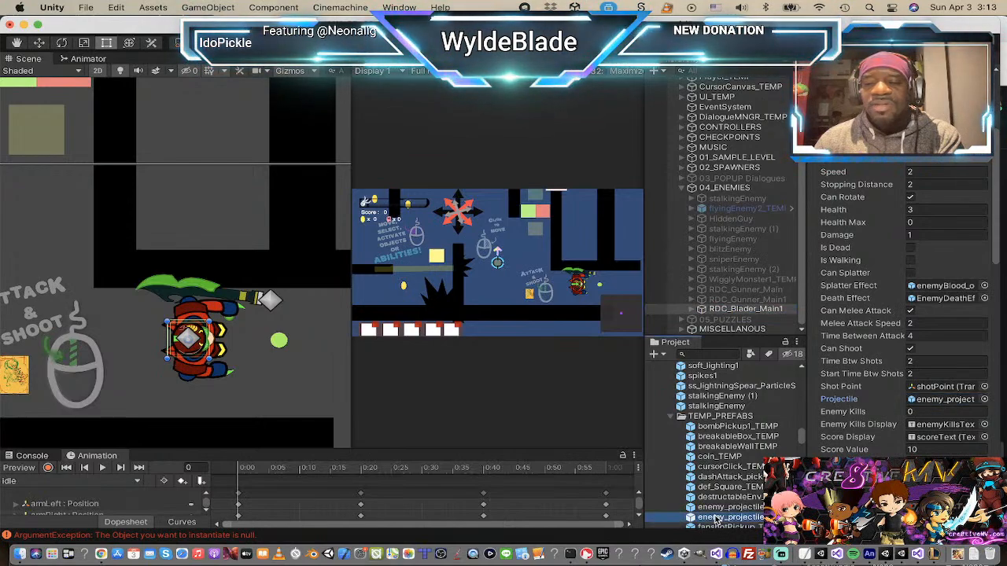
click(942, 351)
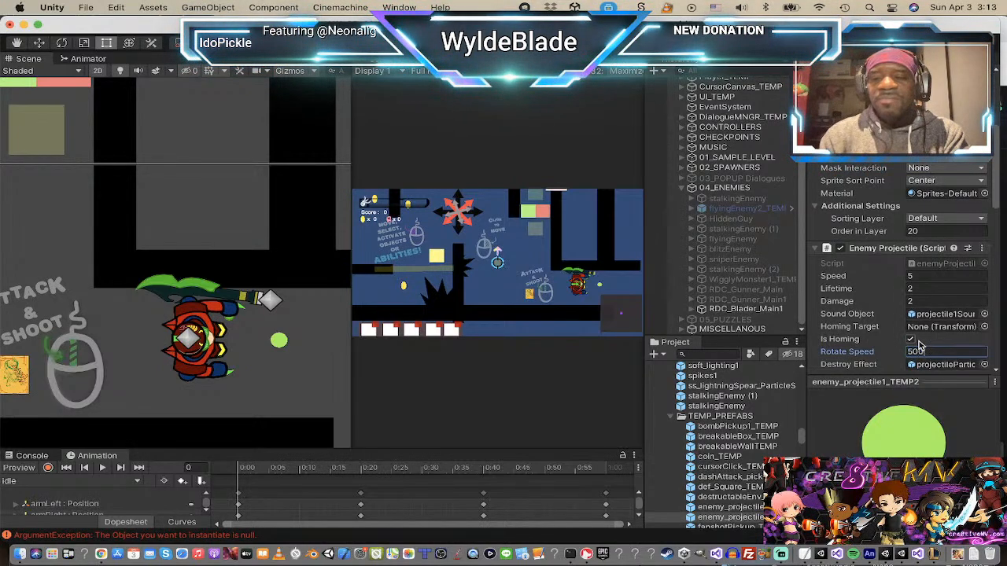
- Start play mode, collect the Ranged Attack card, close its description, and lead the blade enemy out of the corridor
key(super+p)
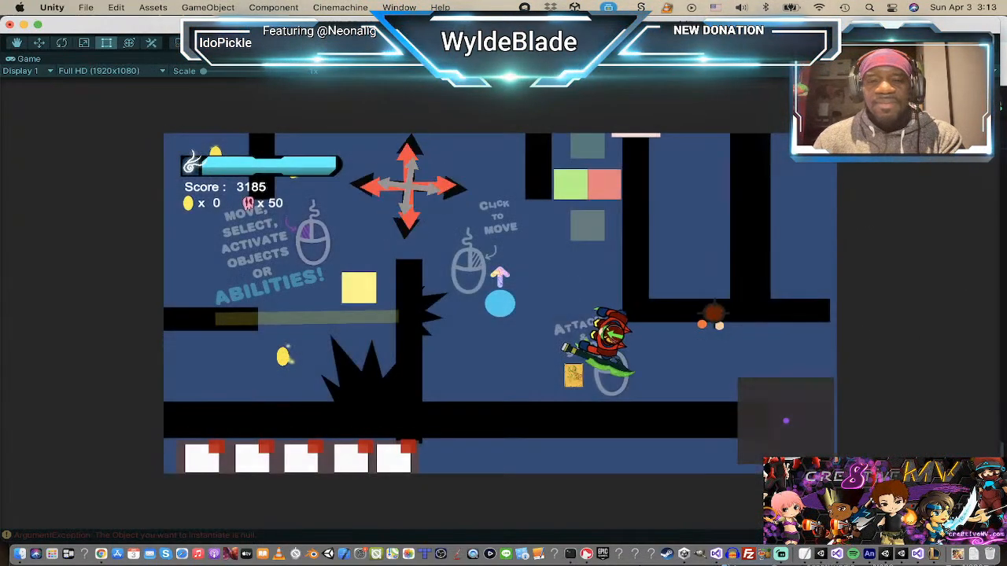
right_click(571, 377)
right_click(717, 292)
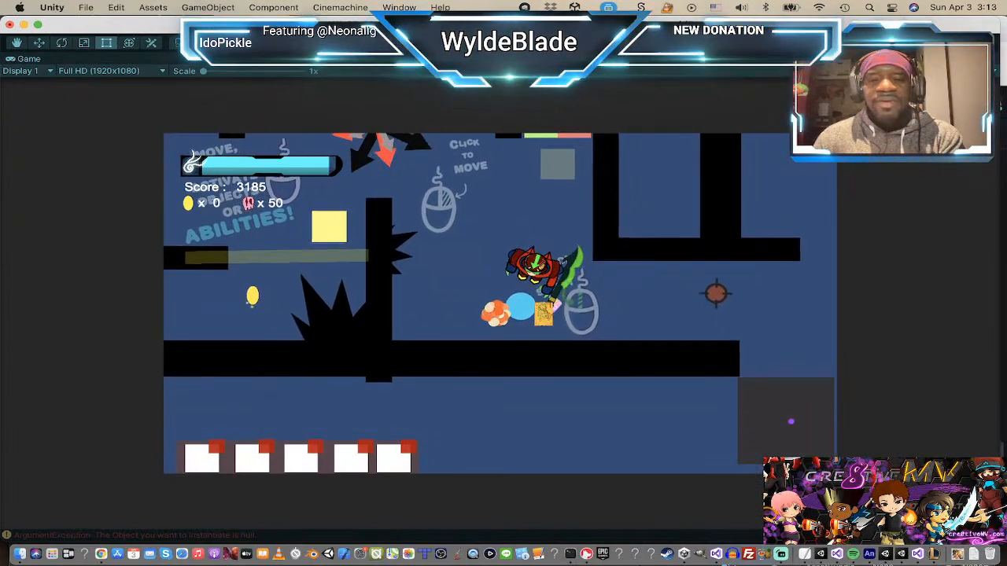
key(x)
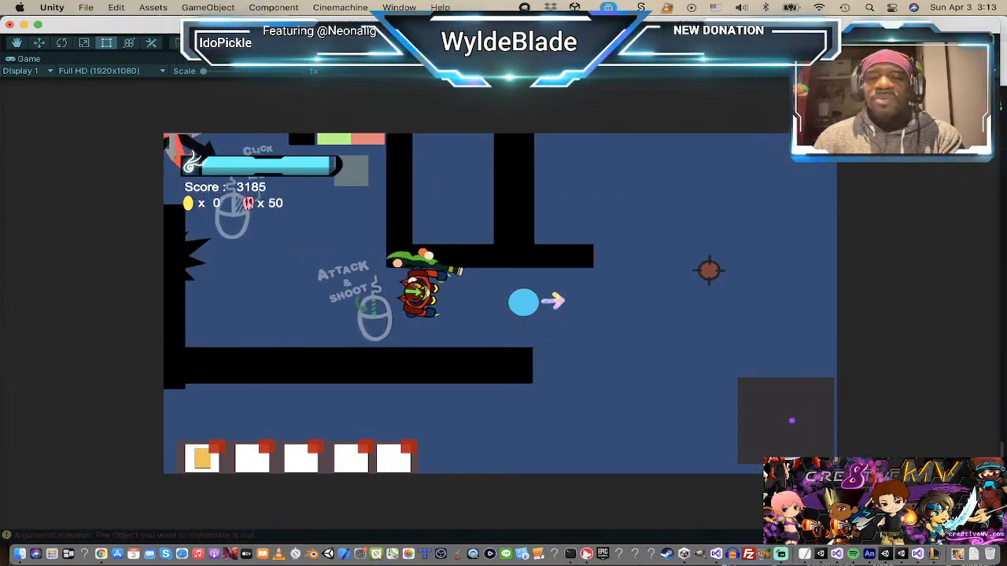
click(813, 214)
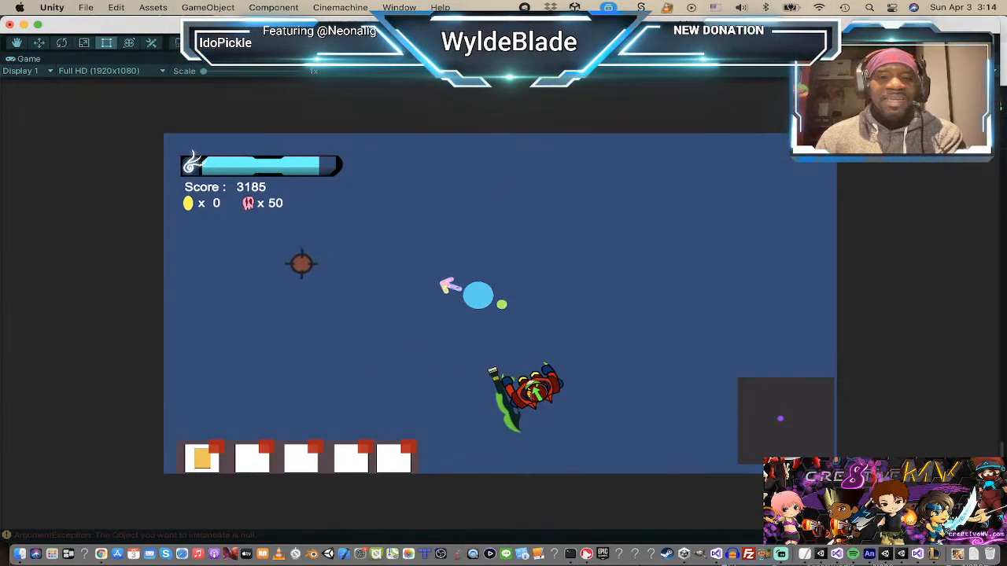
- Circle the blade enemy in the open area to test its faster-turning homing shots, and stop play mode
key(s)
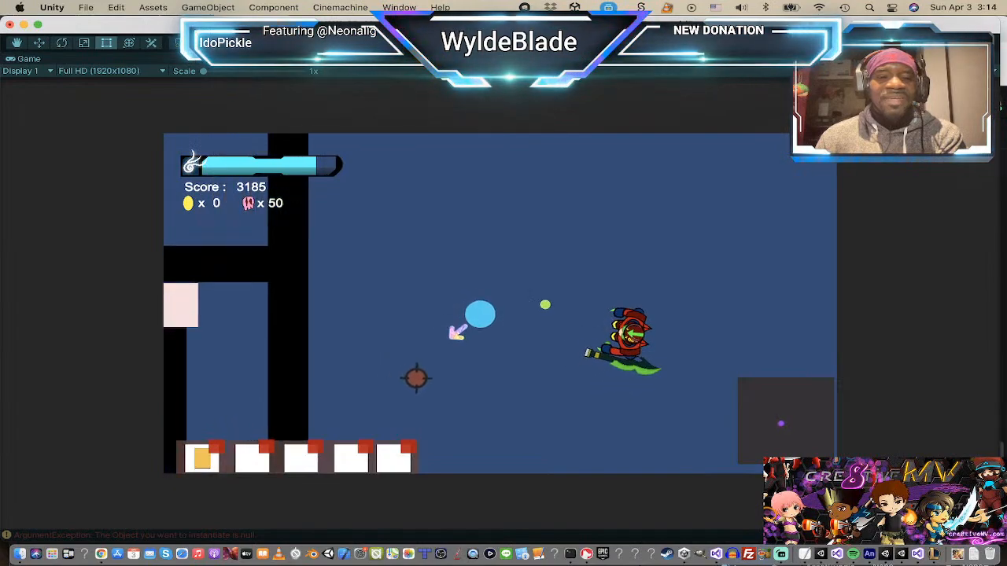
key(d)
key(w)
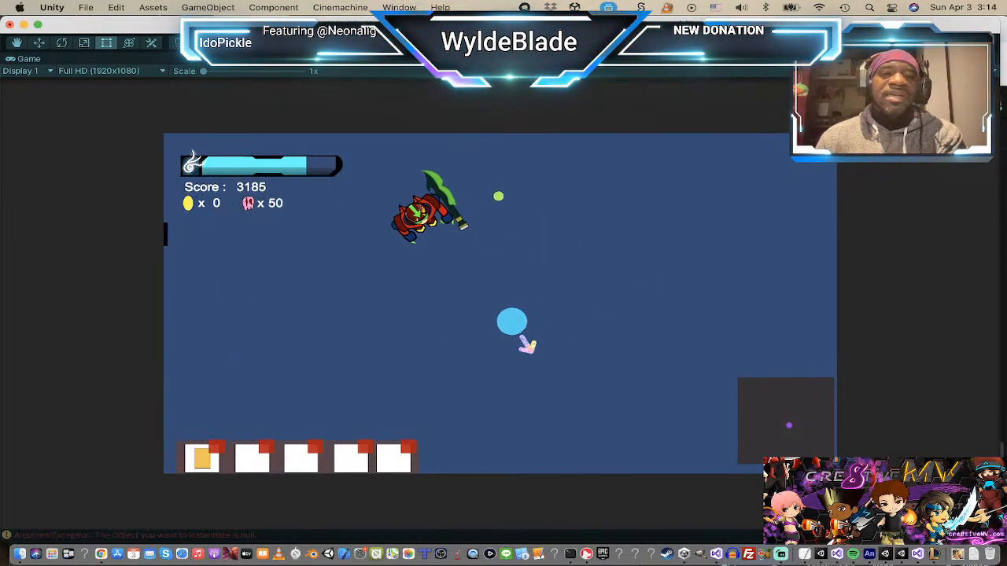
key(w)
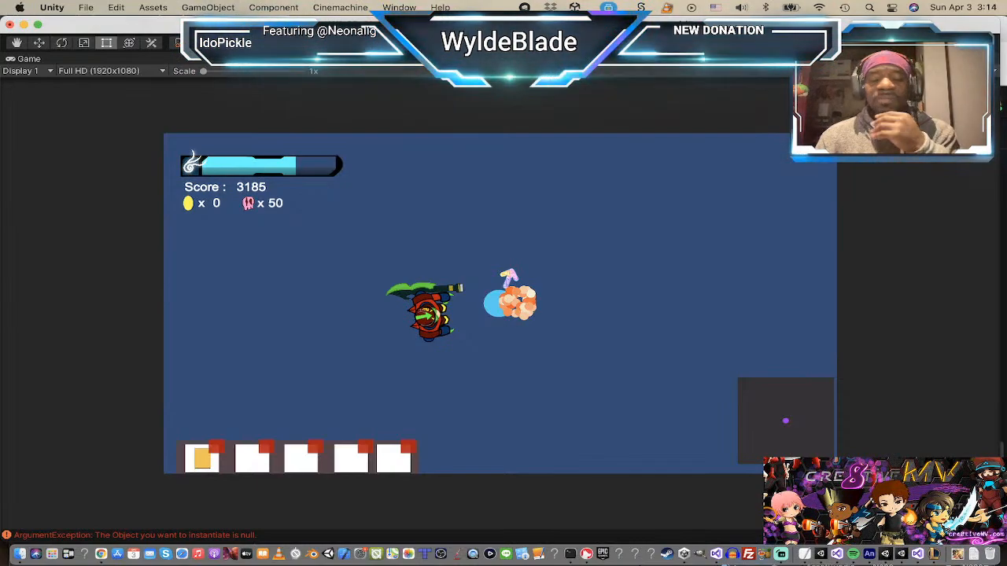
key(super+p)
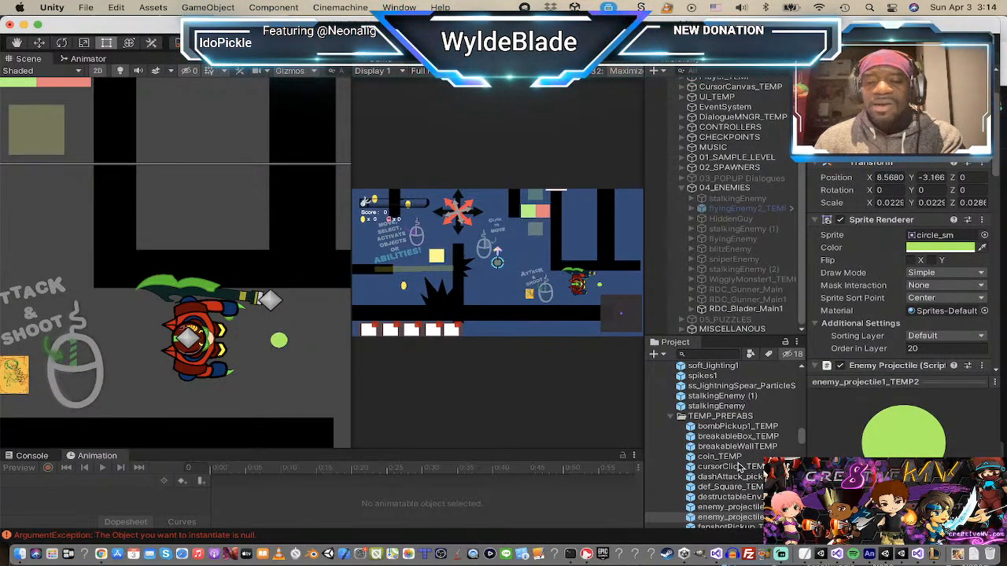
- Select the enemy_projectile1_TEMP2 prefab and examine its Enemy Projectile and Rigidbody 2D settings
click(734, 518)
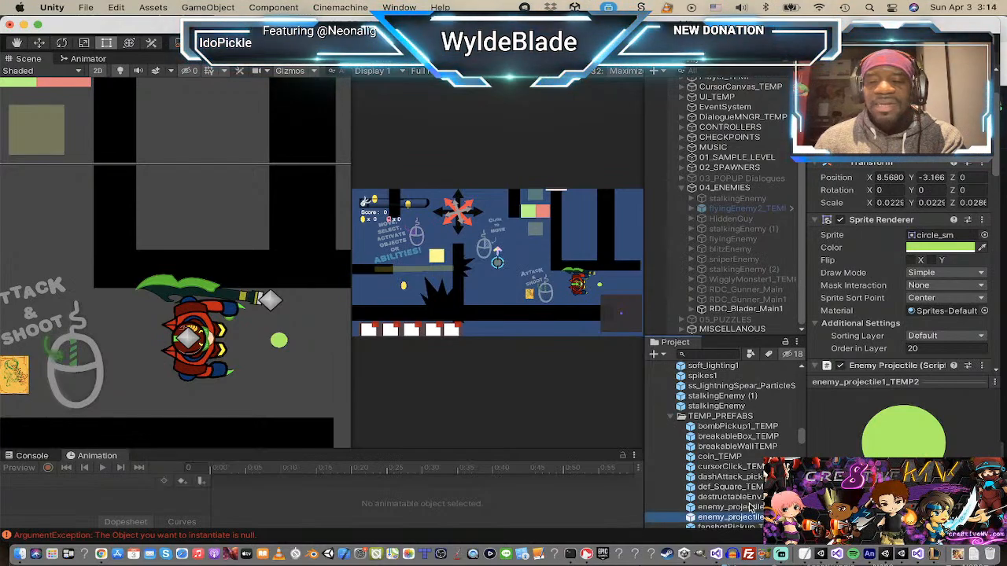
scroll(845, 303, down, 5)
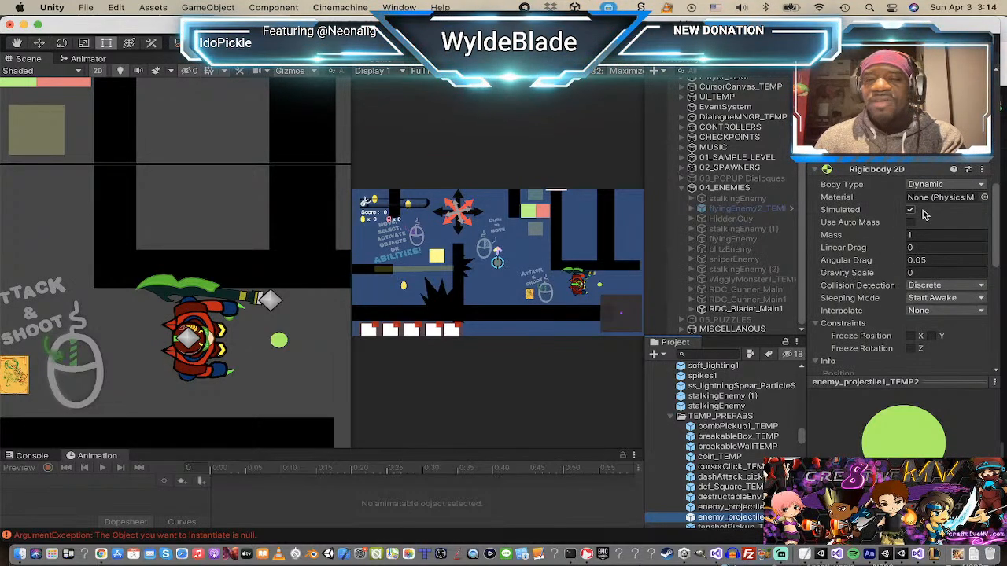
click(889, 135)
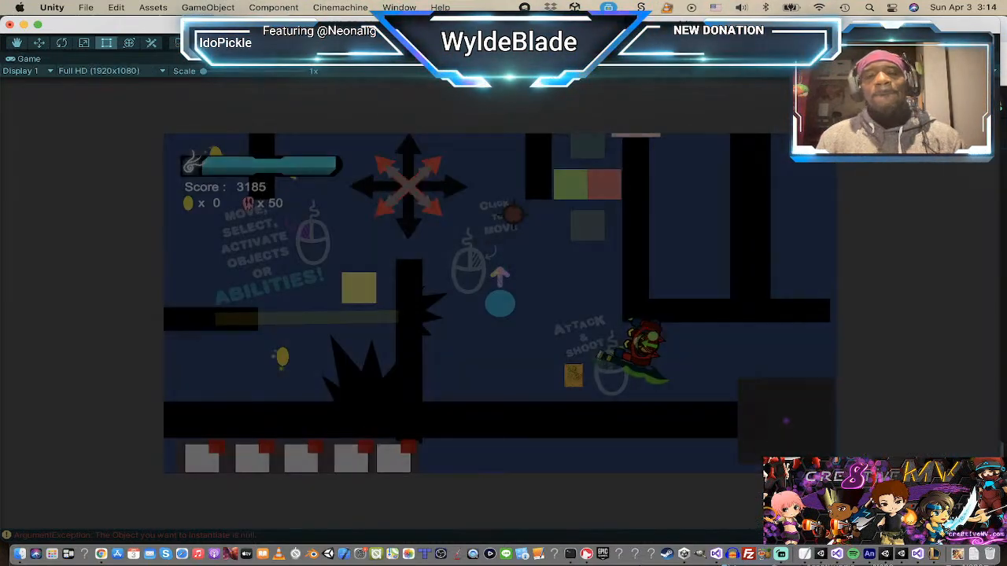
- In a new playtest, pick up the Ranged Attack card, dismiss its description, and draw the blade enemy into the open area
right_click(524, 398)
right_click(732, 303)
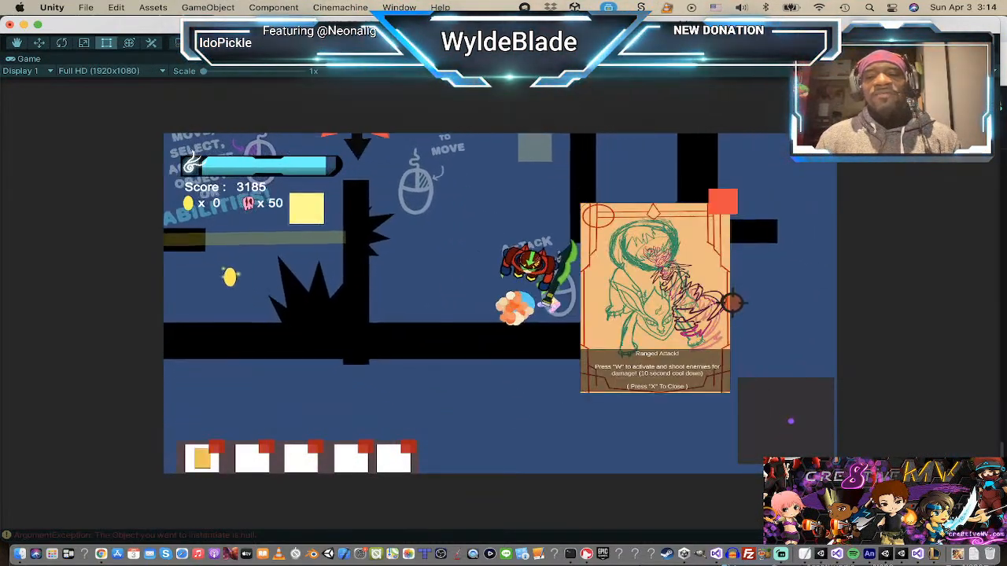
key(x)
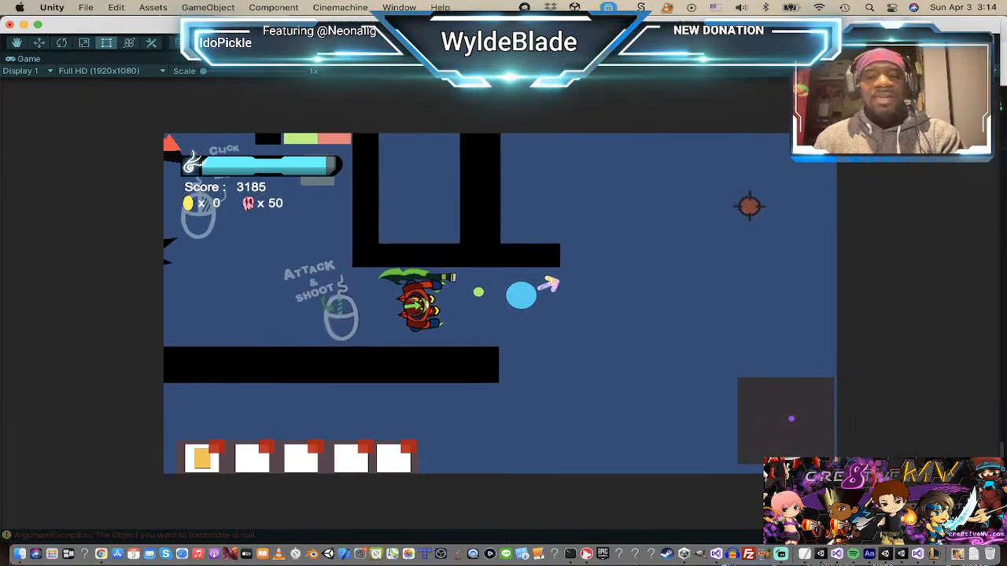
click(753, 330)
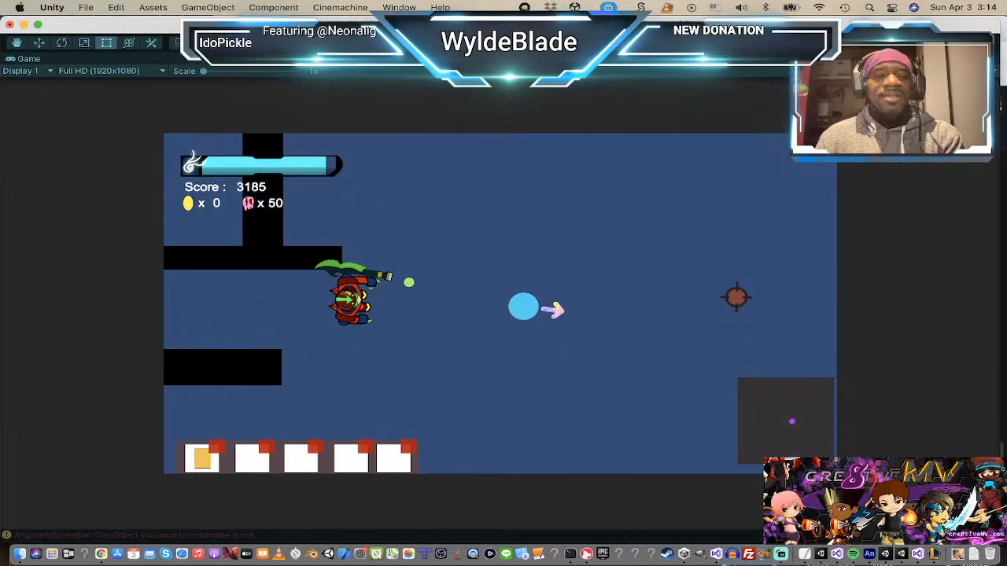
- Lead the blade enemy around the open area, retreat to the Attack & Shoot sign in the corridor, and end the playtest
right_click(733, 293)
right_click(691, 236)
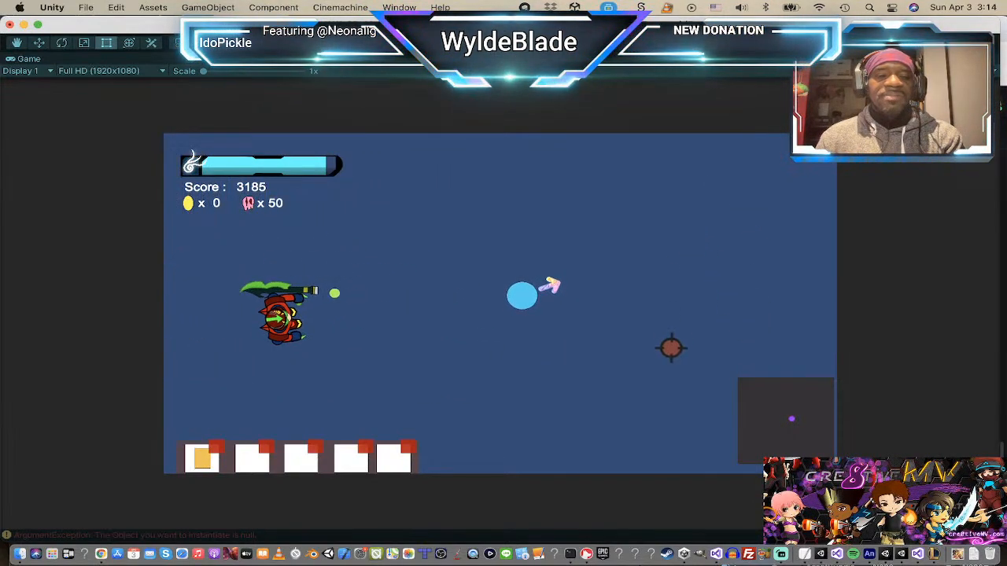
right_click(646, 367)
right_click(517, 416)
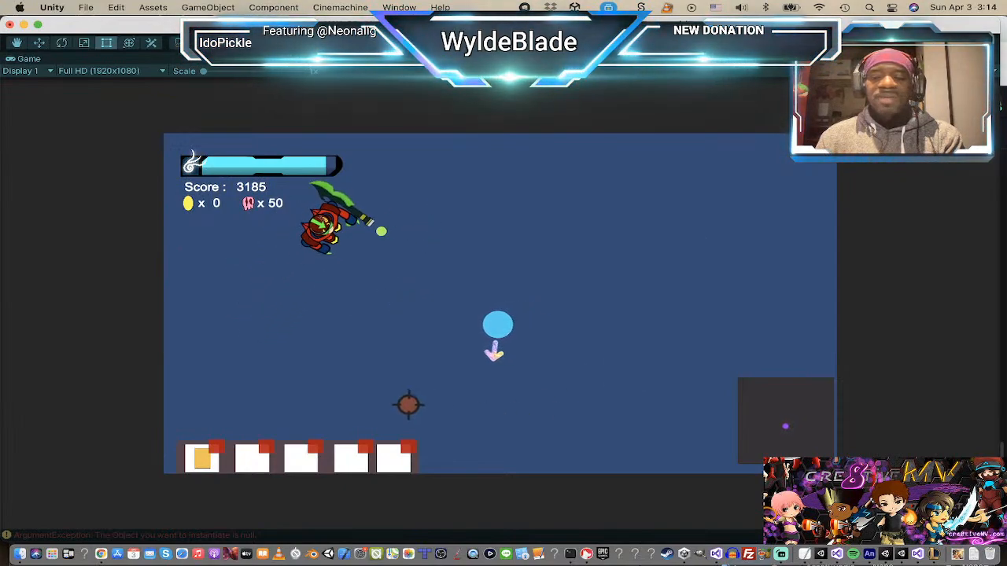
right_click(385, 396)
right_click(343, 315)
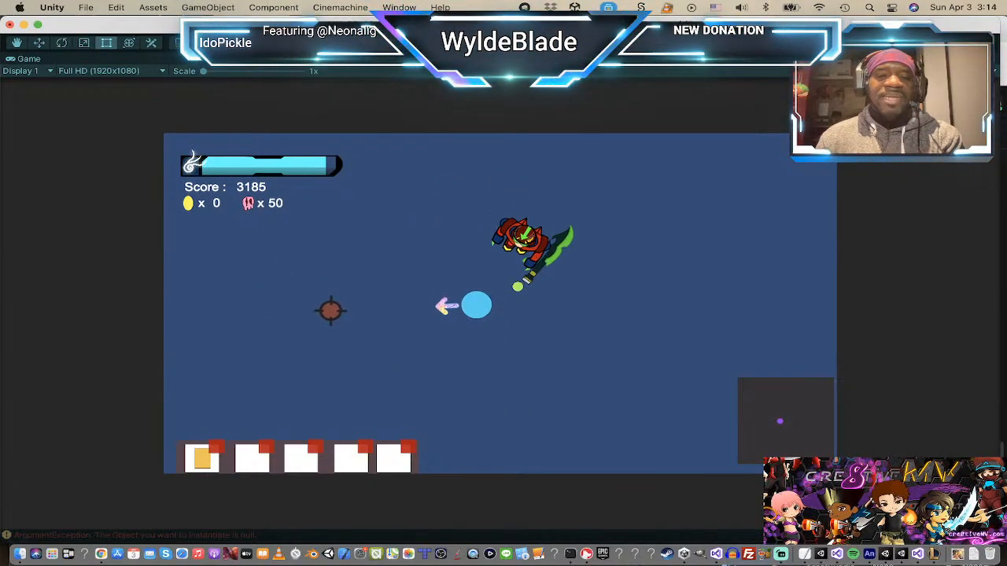
right_click(423, 202)
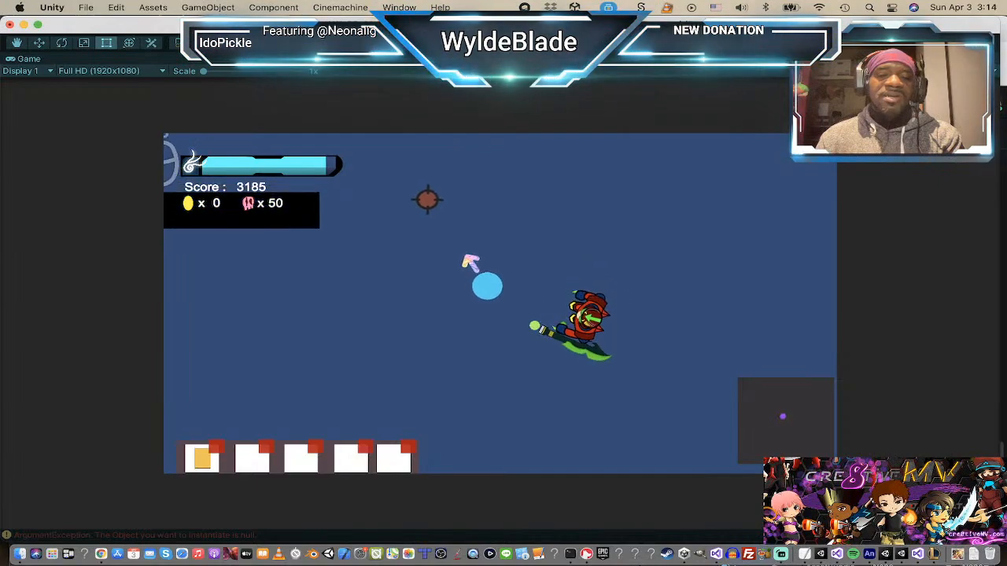
right_click(288, 275)
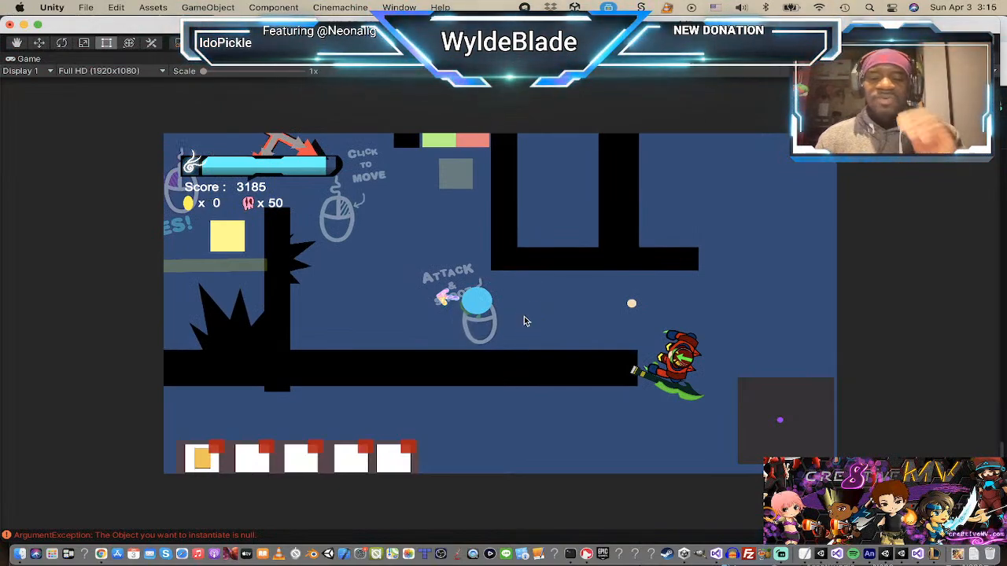
key(super+p)
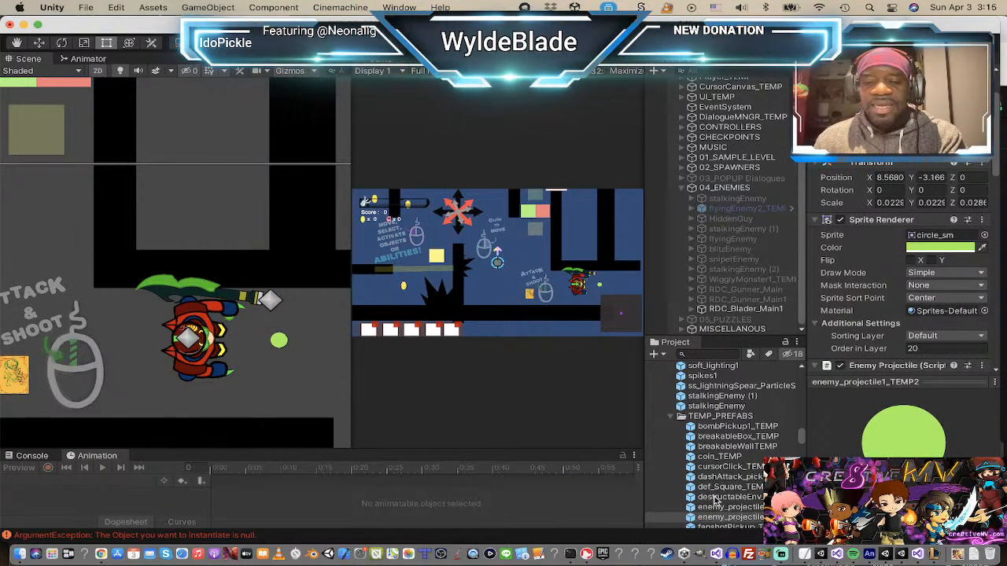
- Reselect the enemy_projectile1_TEMP2 prefab and examine its homing, rotate speed and Rigidbody 2D settings, and the blade enemy in the scene
click(724, 517)
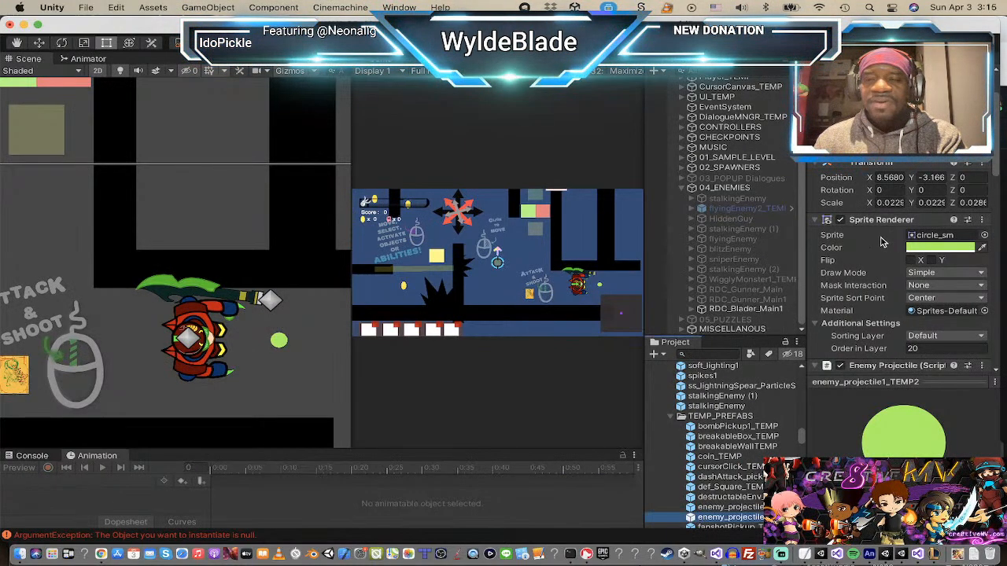
scroll(881, 242, down, 8)
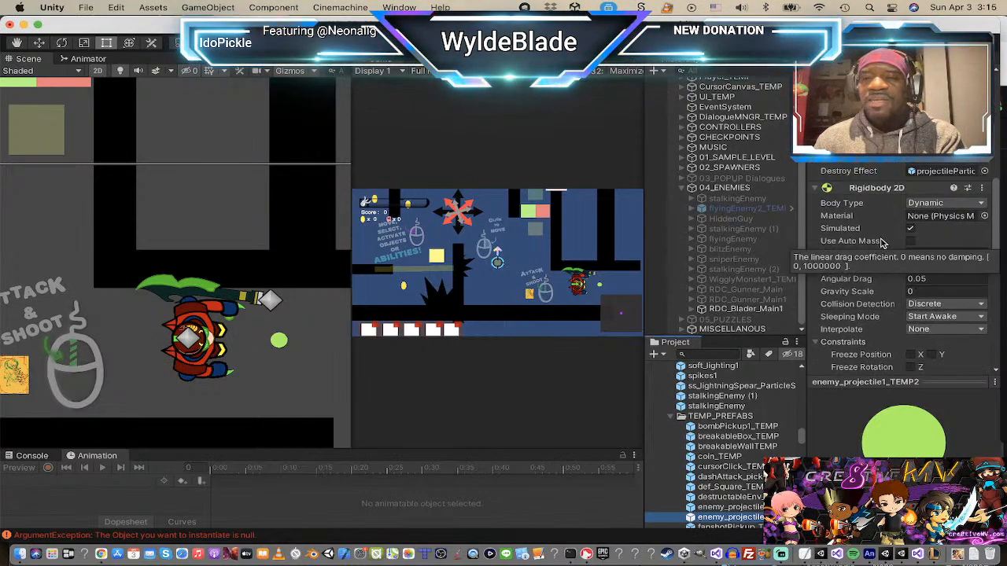
scroll(871, 201, up, 1)
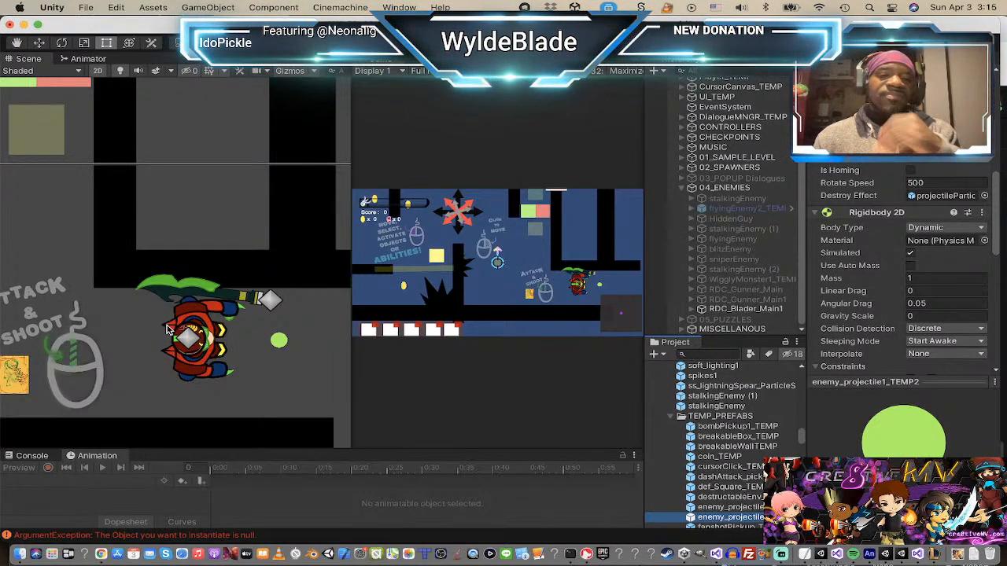
scroll(165, 326, down, 3)
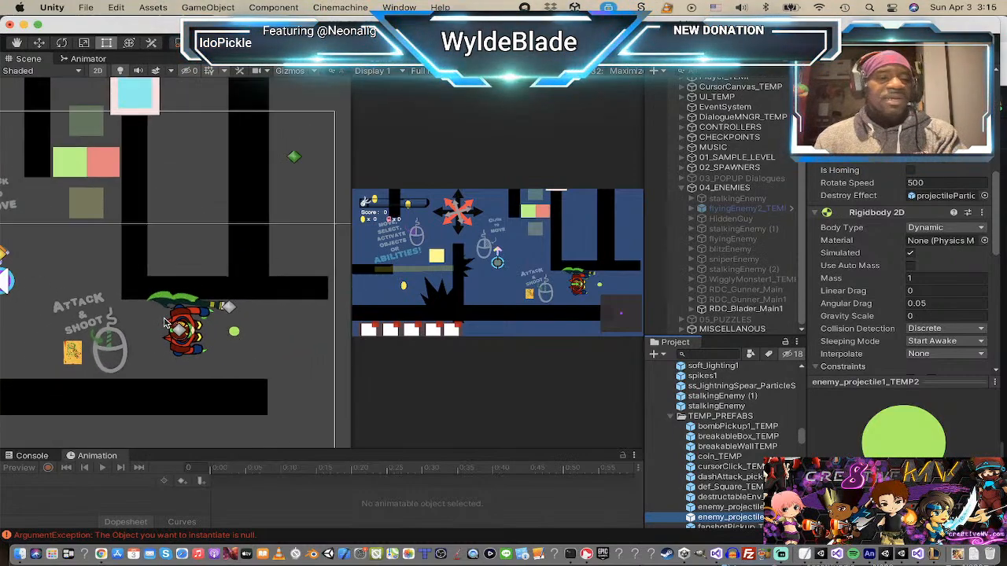
scroll(165, 323, up, 4)
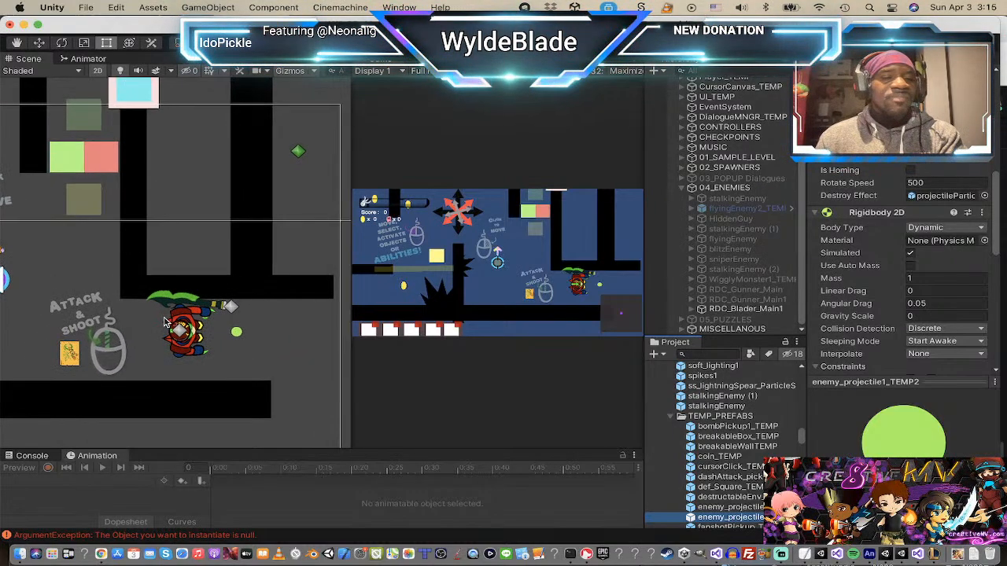
scroll(169, 315, up, 2)
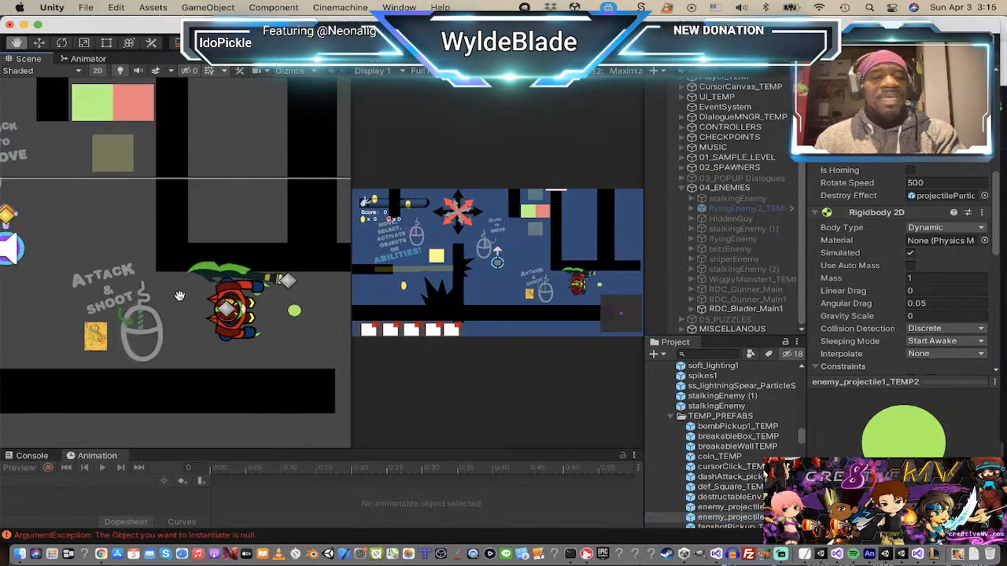
scroll(177, 301, down, 2)
scroll(176, 301, up, 2)
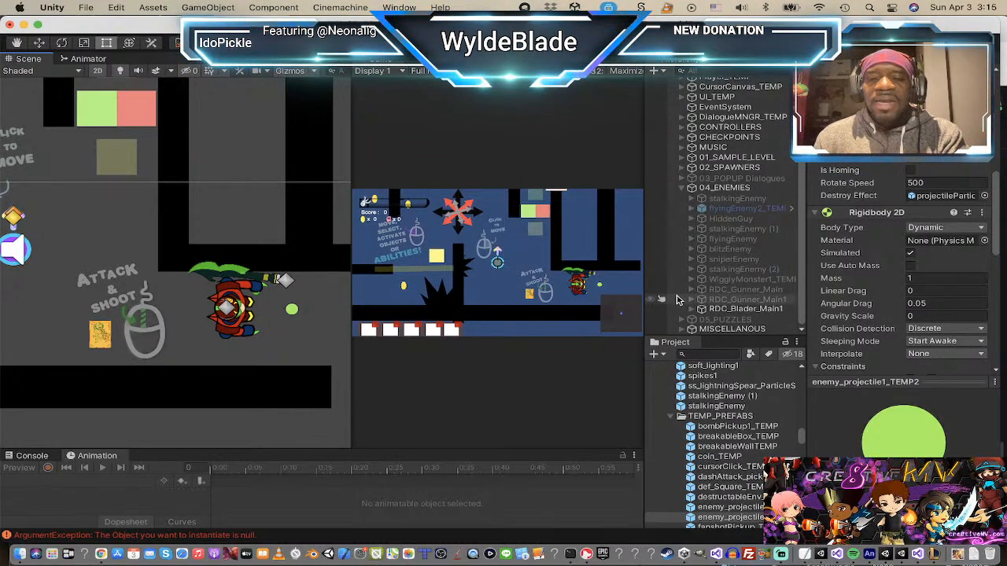
- Activate RDC_Gunner_Main1 and deactivate RDC_Blader_Main1 in the 04_ENEMIES group
click(718, 300)
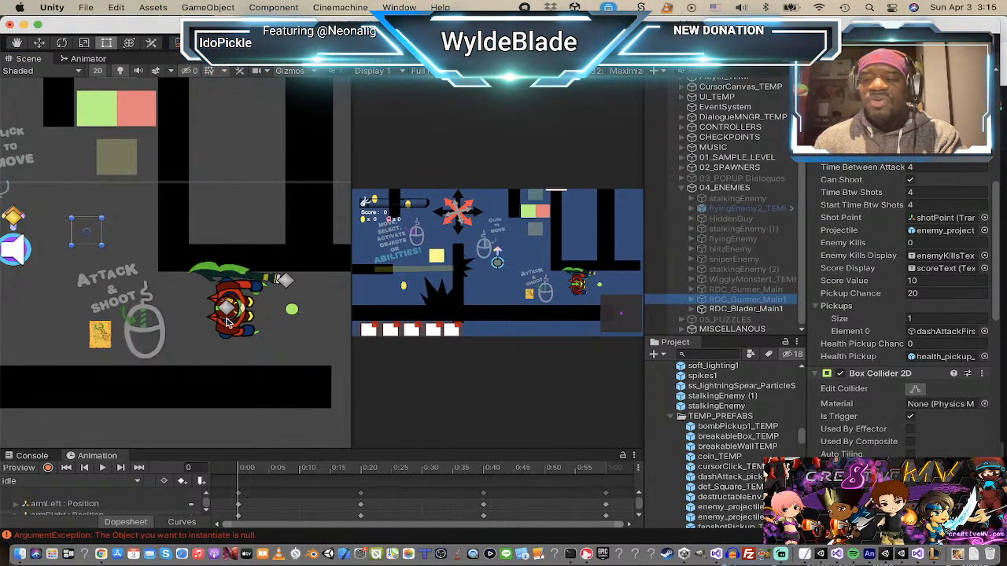
scroll(227, 322, up, 4)
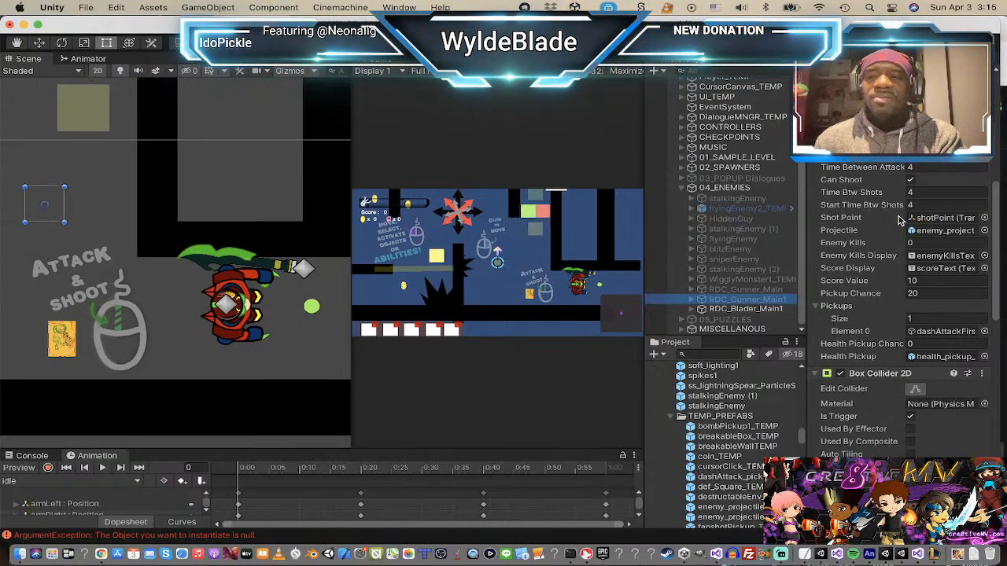
scroll(901, 307, up, 5)
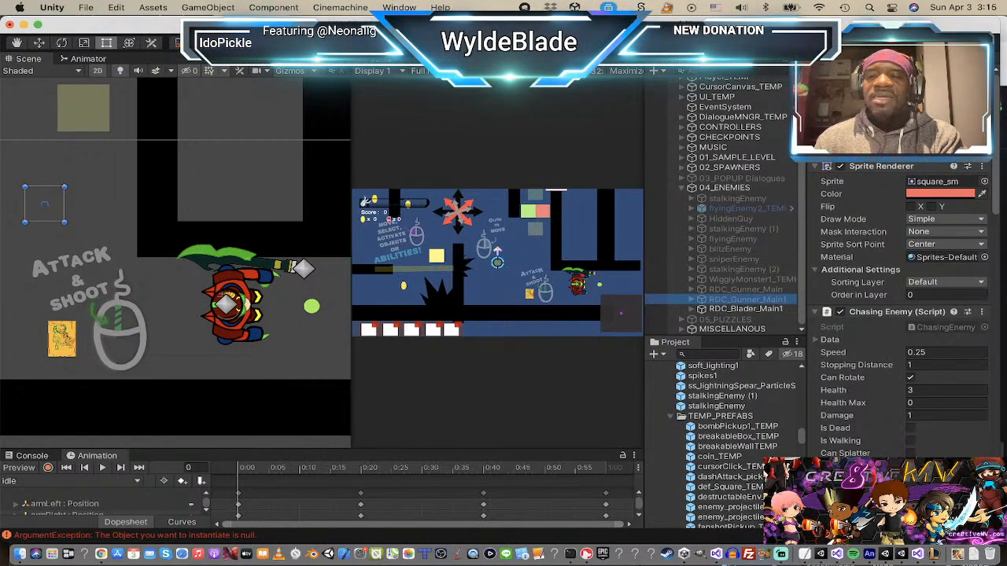
click(841, 81)
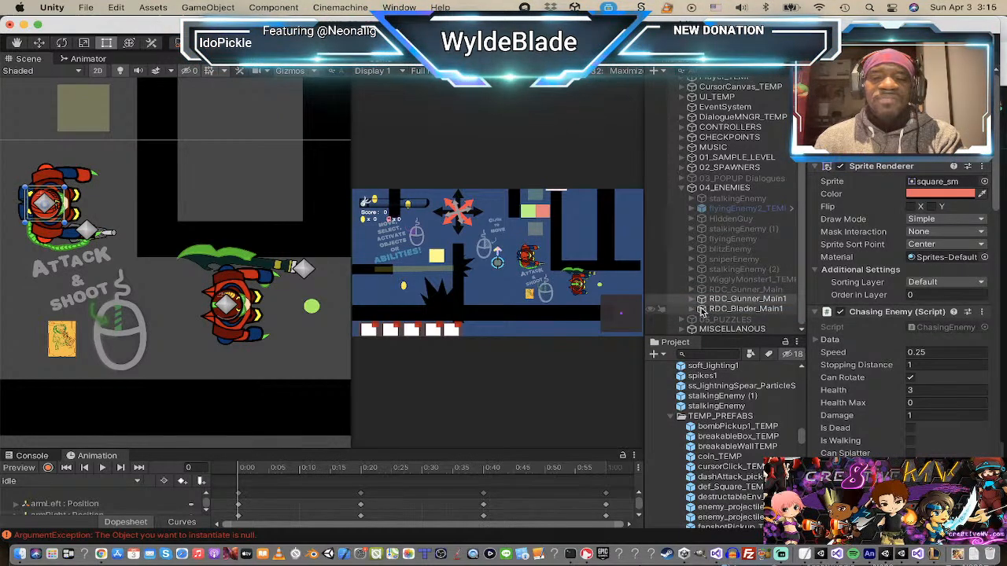
click(702, 311)
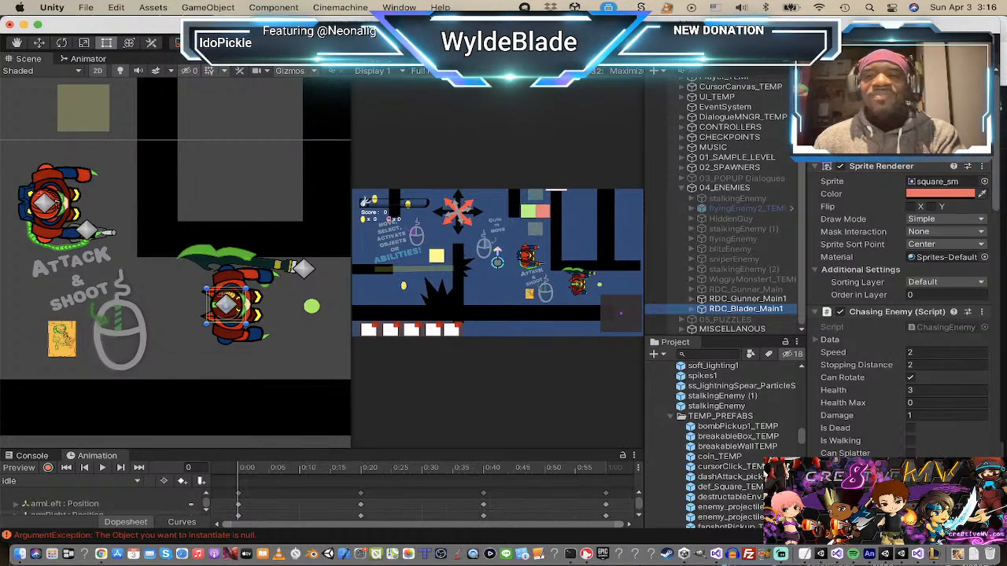
click(840, 77)
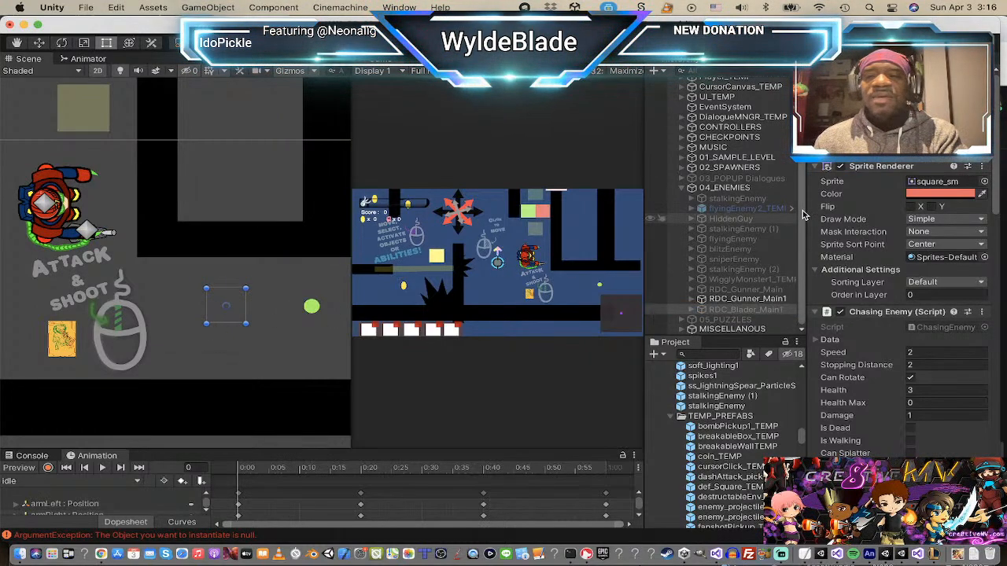
- Duplicate RDC_Gunner_Main1 and rename the copy RDC_Sniper_Temp
click(739, 299)
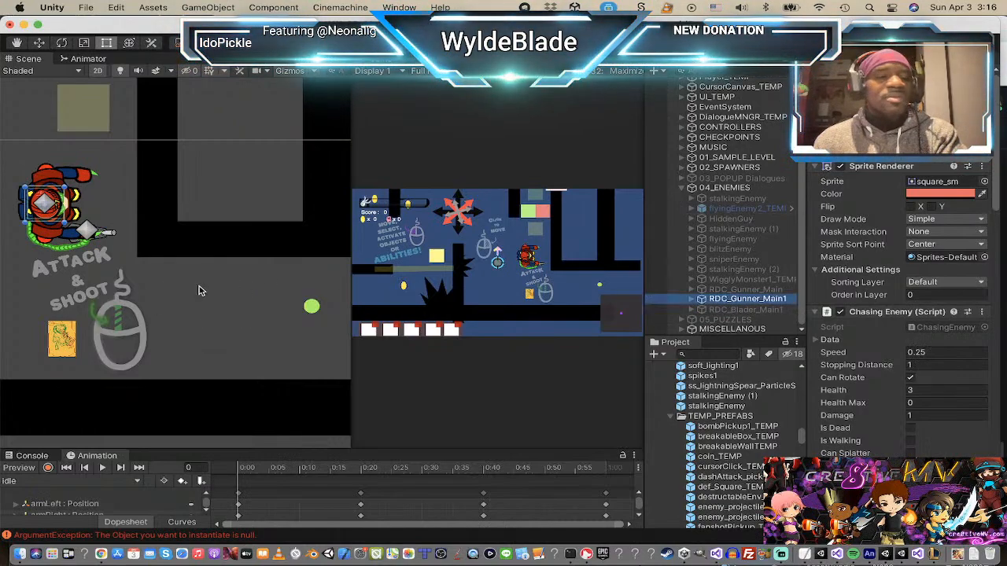
scroll(90, 313, down, 3)
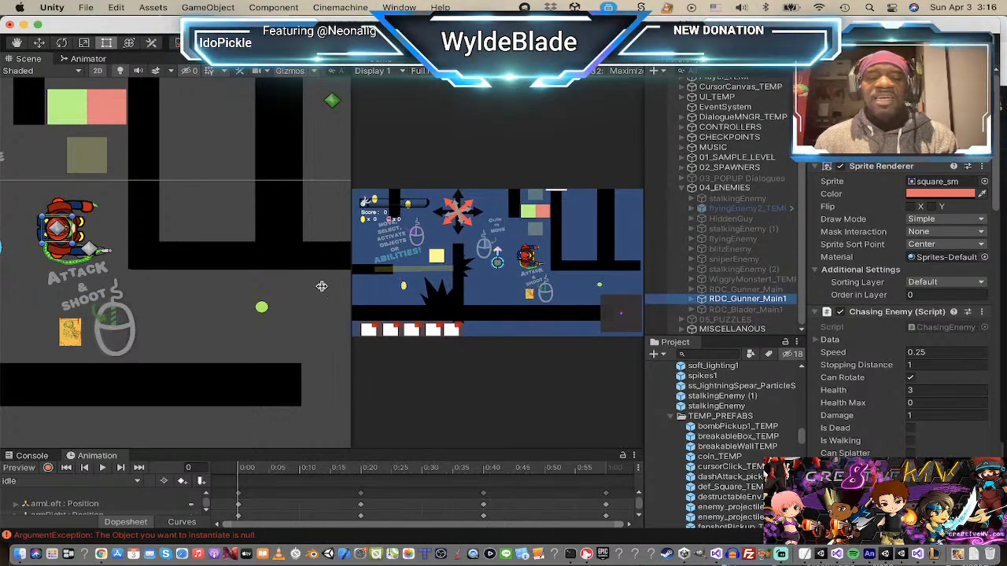
click(750, 289)
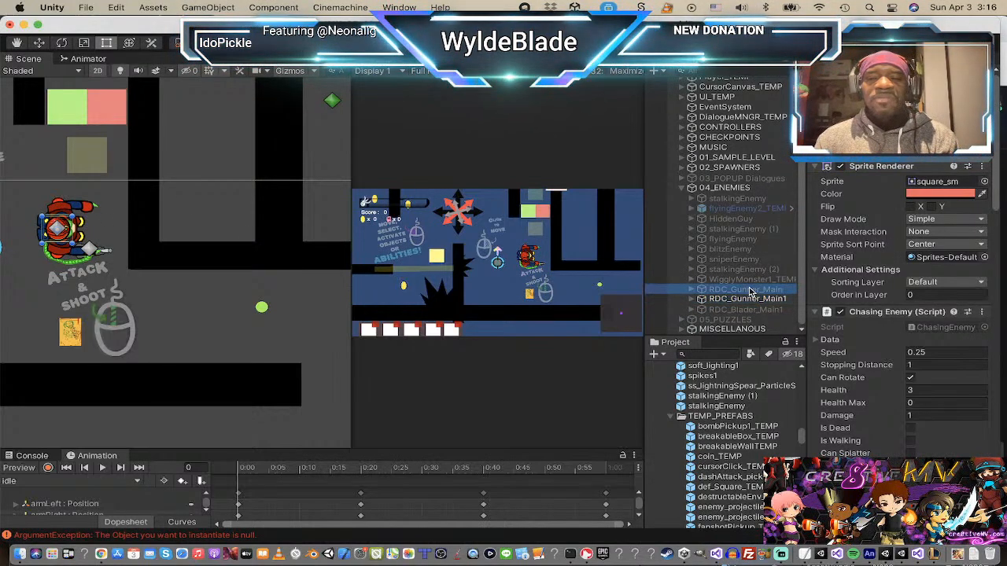
click(731, 301)
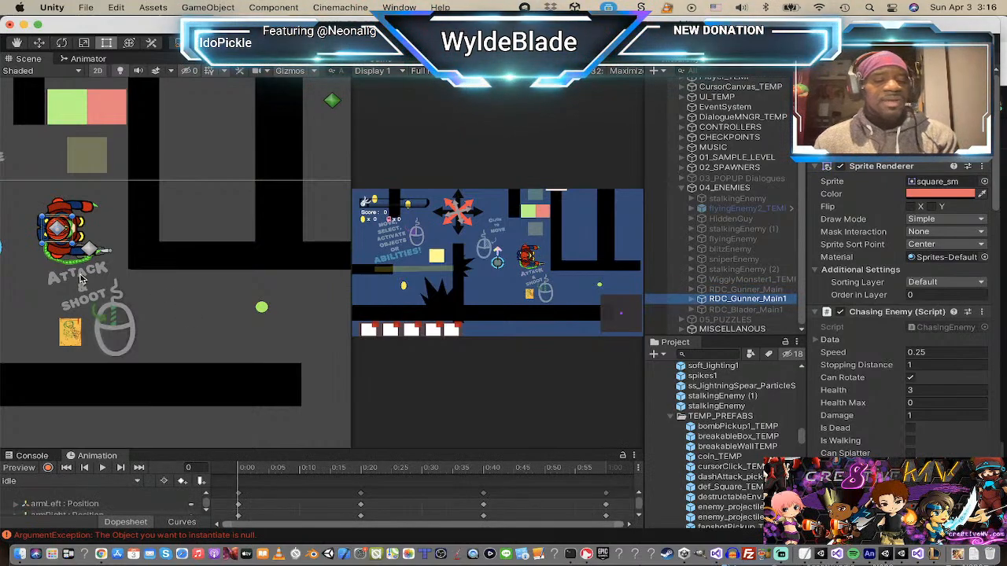
key(super+d)
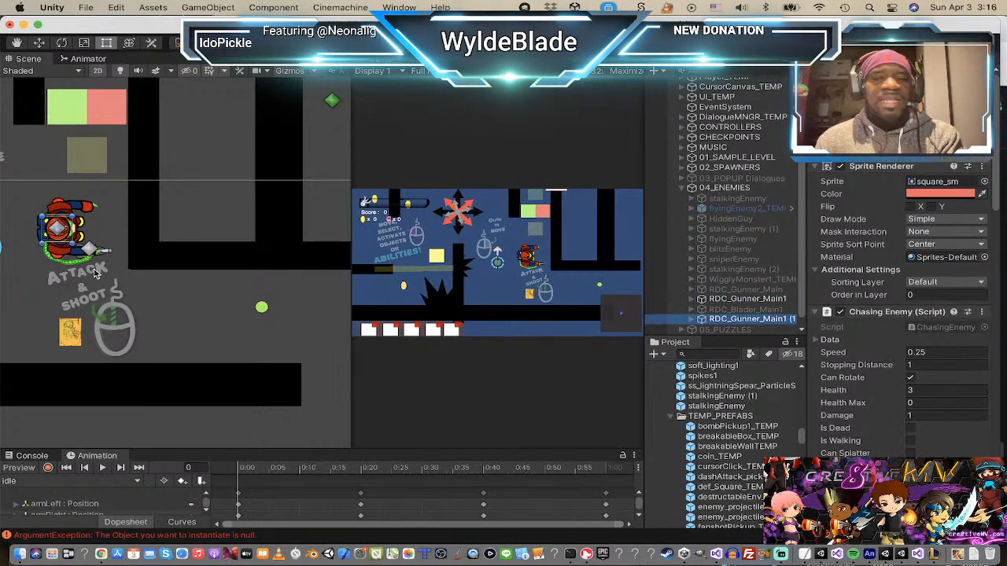
click(58, 229)
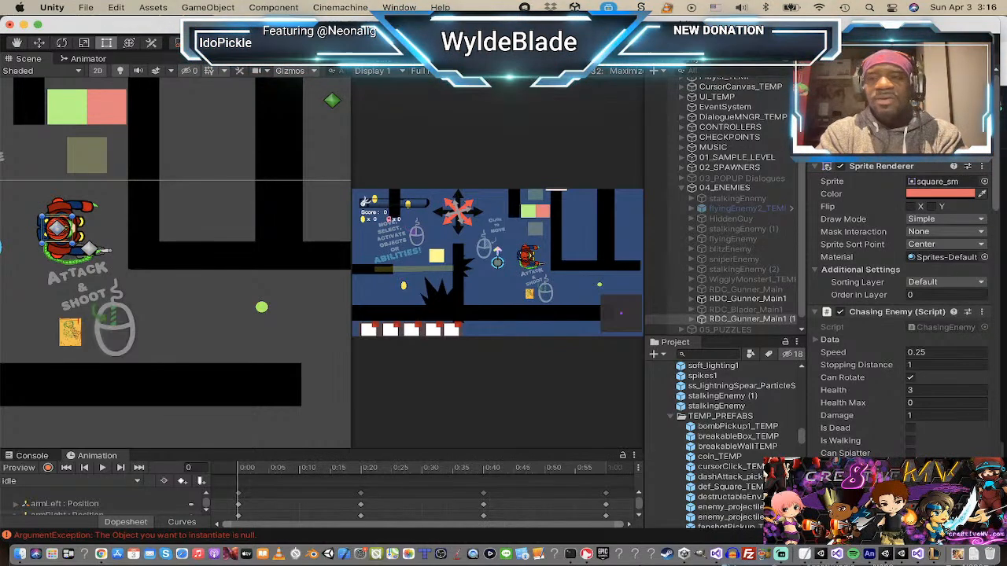
text(Sniper_Temp)
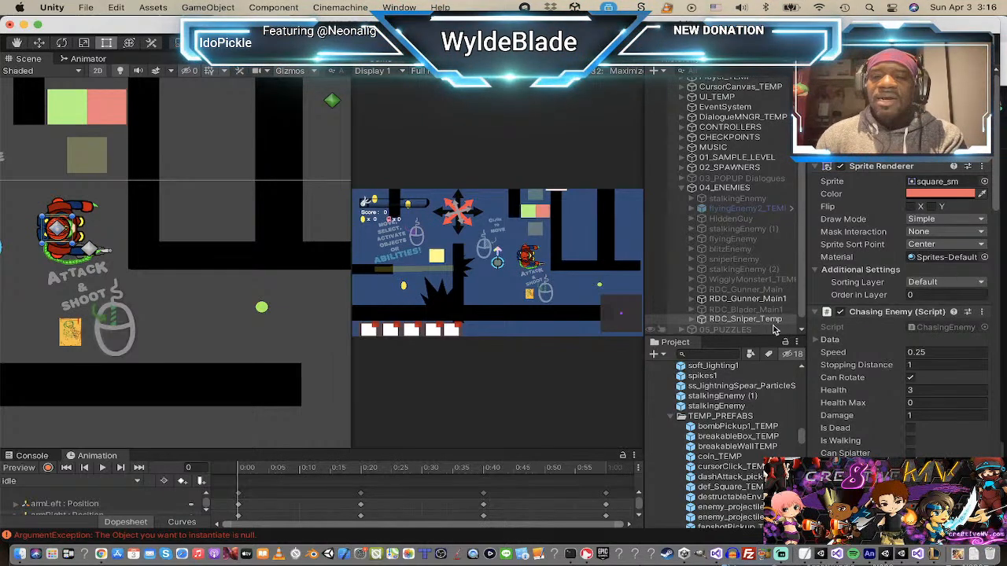
- Turn off Can Melee Attack in RDC_Sniper_Temp's Chasing Enemy script and review its shooting, score and pickup settings
click(726, 299)
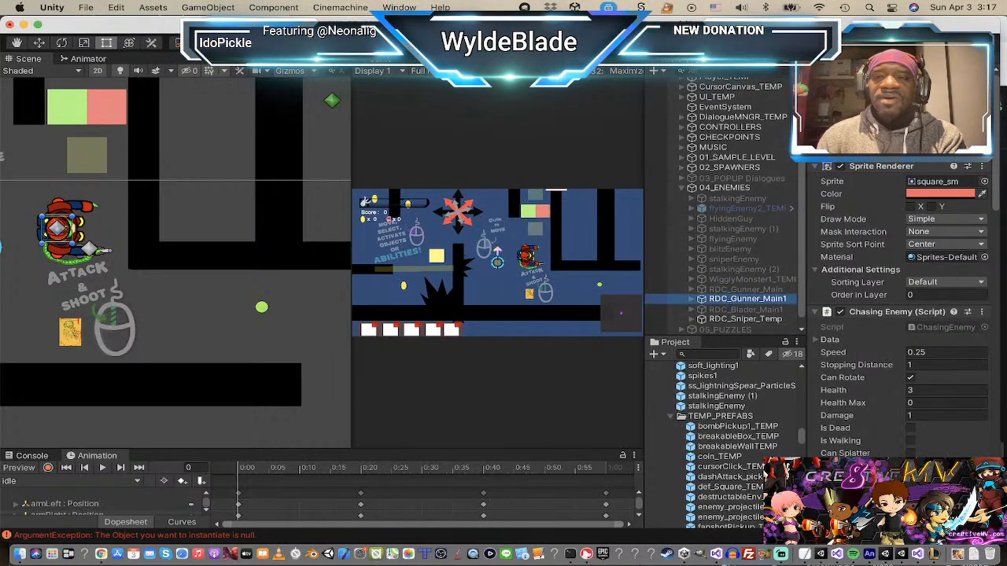
click(743, 320)
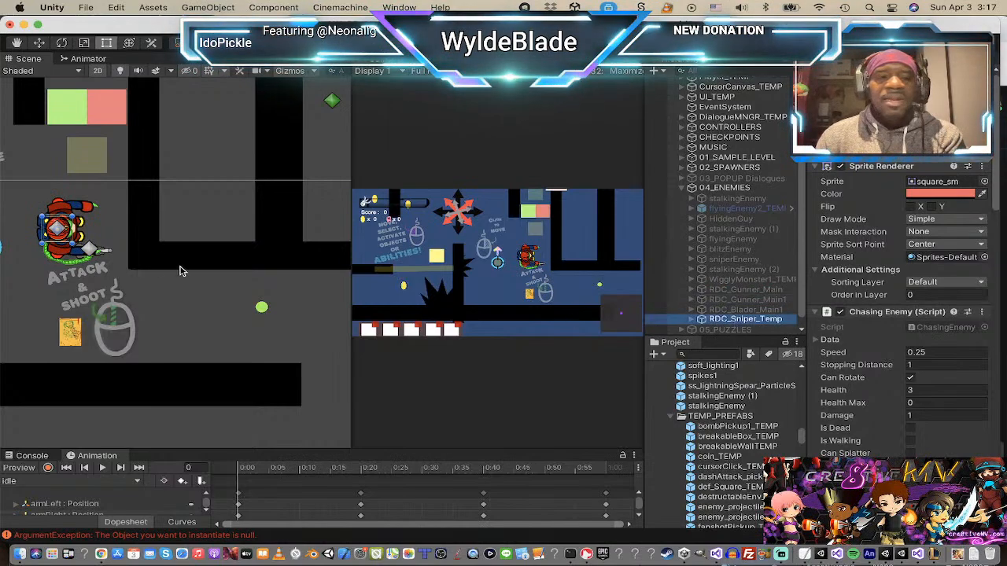
scroll(59, 227, up, 8)
middle_drag(147, 221, 313, 255)
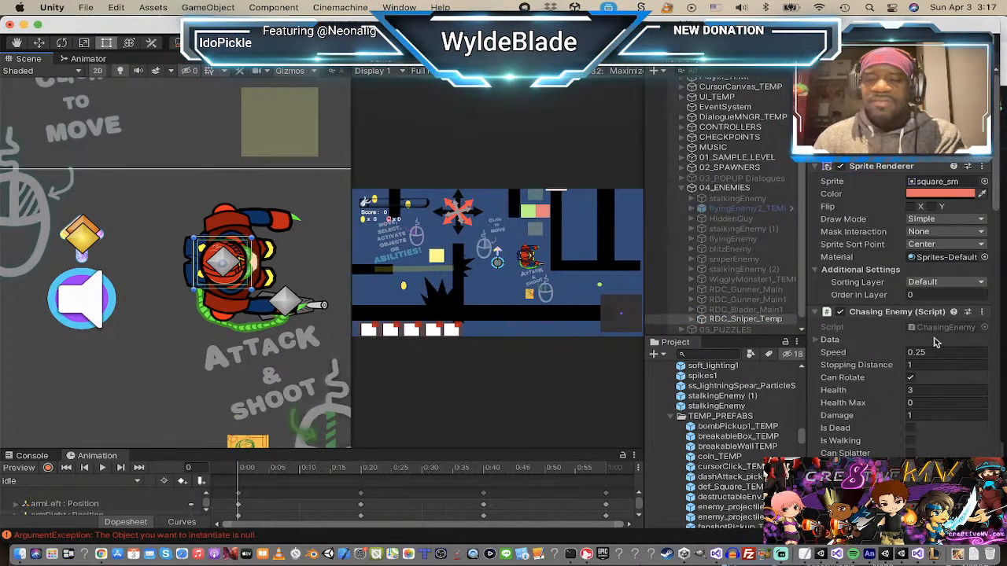
scroll(915, 373, down, 3)
scroll(911, 339, down, 5)
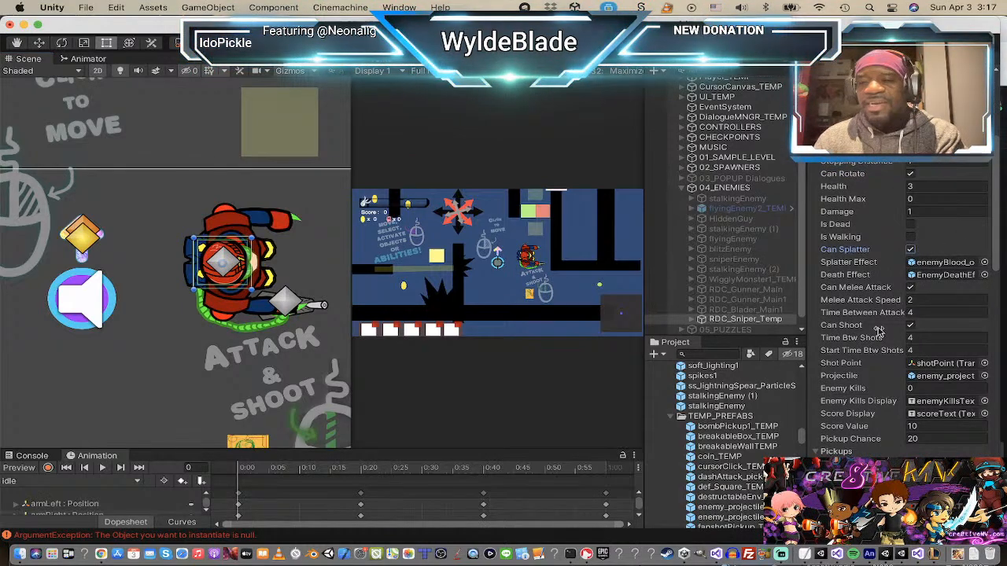
scroll(881, 326, down, 1)
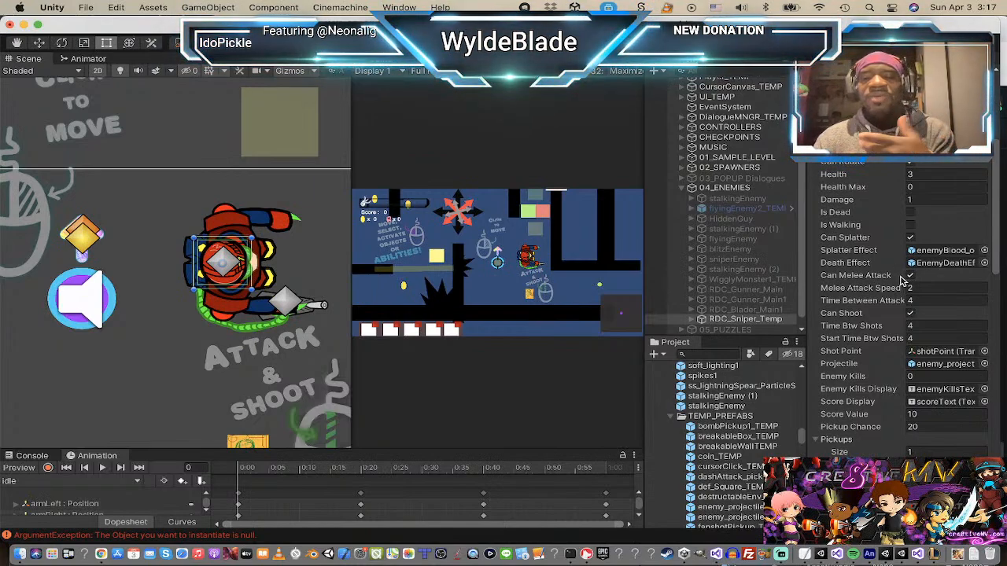
click(910, 277)
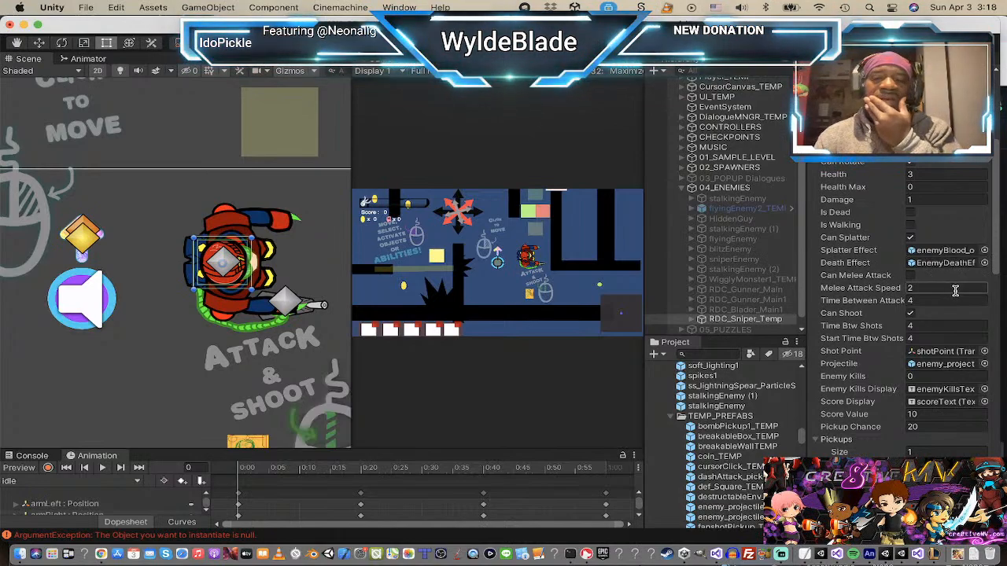
scroll(955, 292, down, 1)
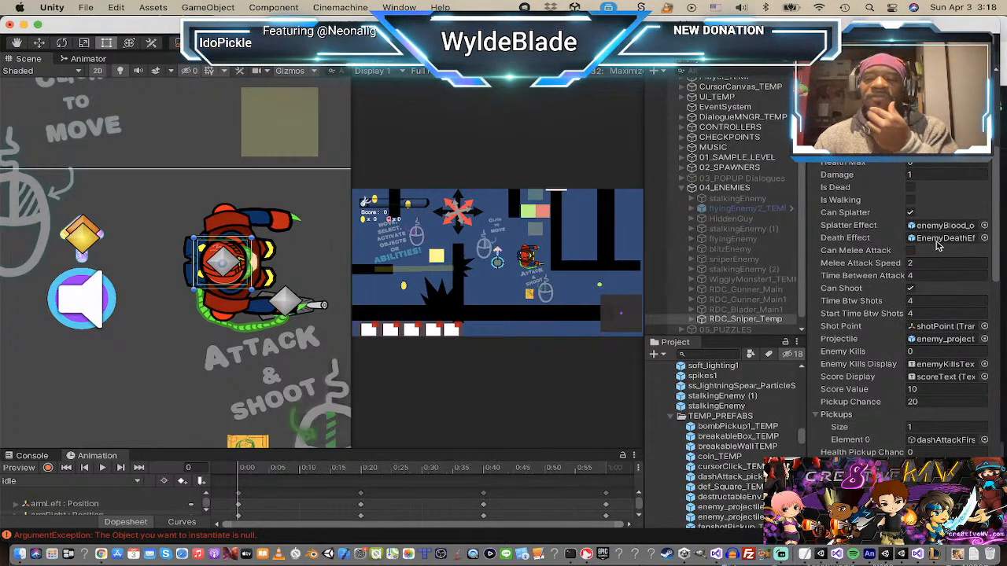
scroll(934, 239, down, 1)
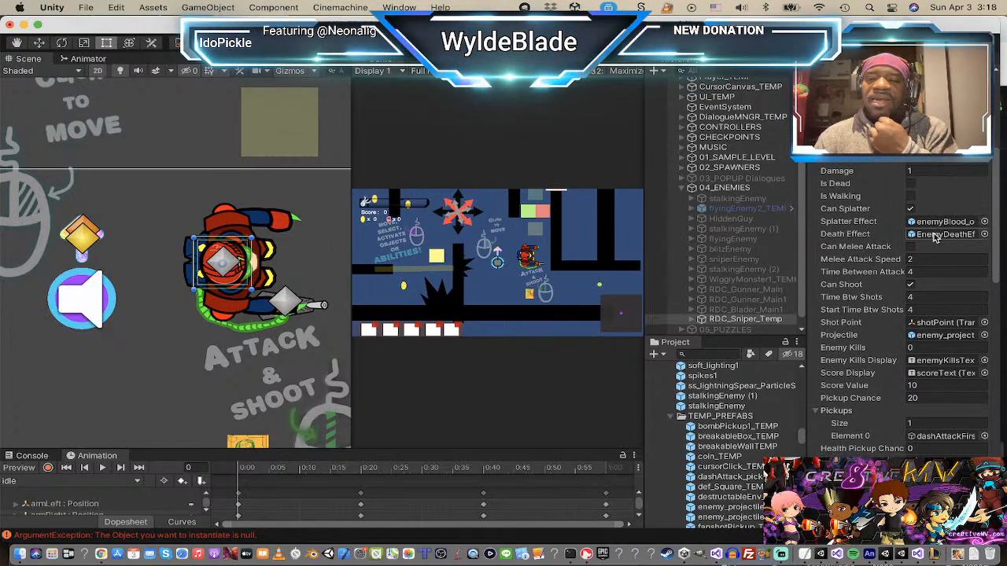
scroll(934, 236, down, 1)
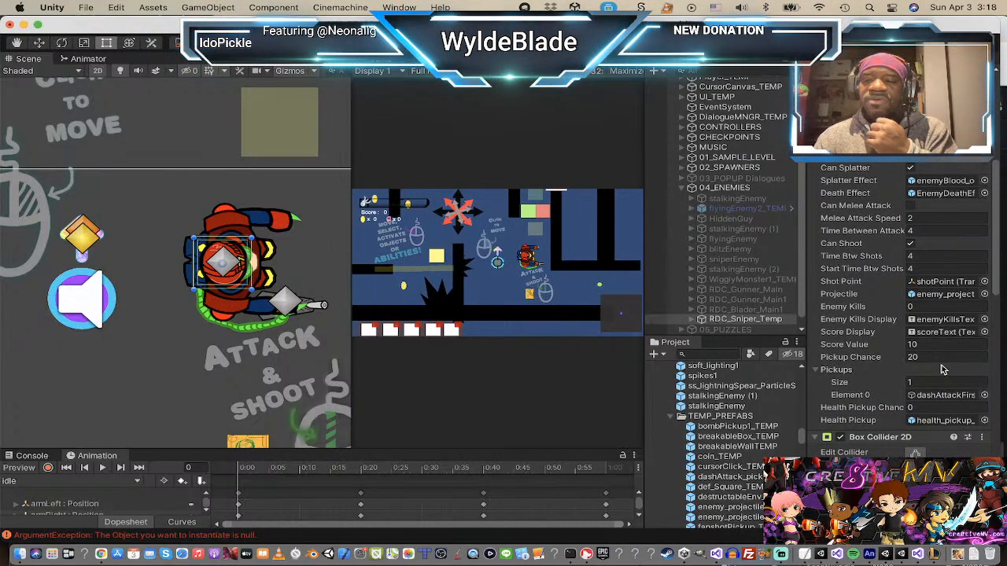
- Set RDC_Sniper_Temp's Score Value to 100 and both Time Btw Shots and Start Time Btw Shots to 8
click(940, 347)
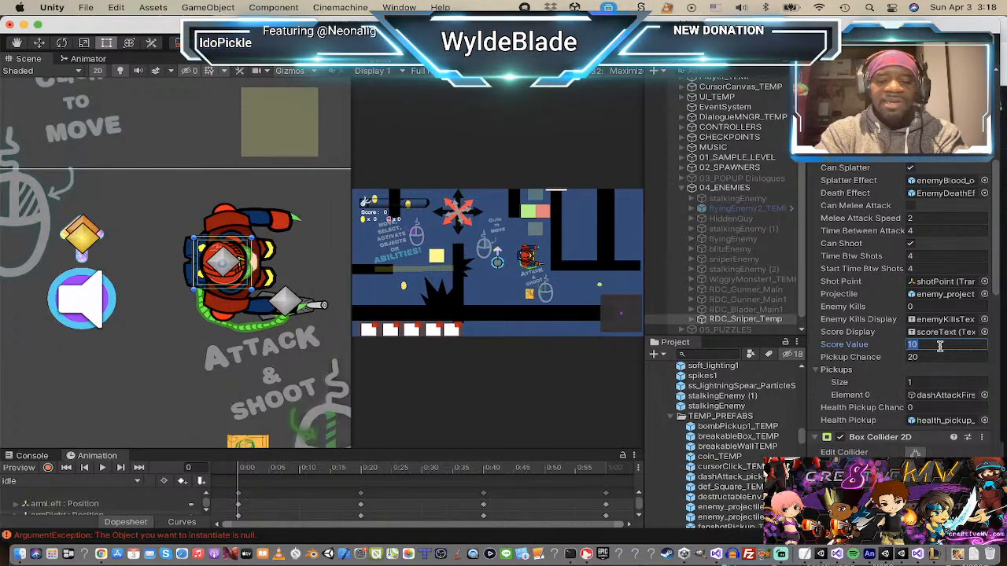
click(939, 347)
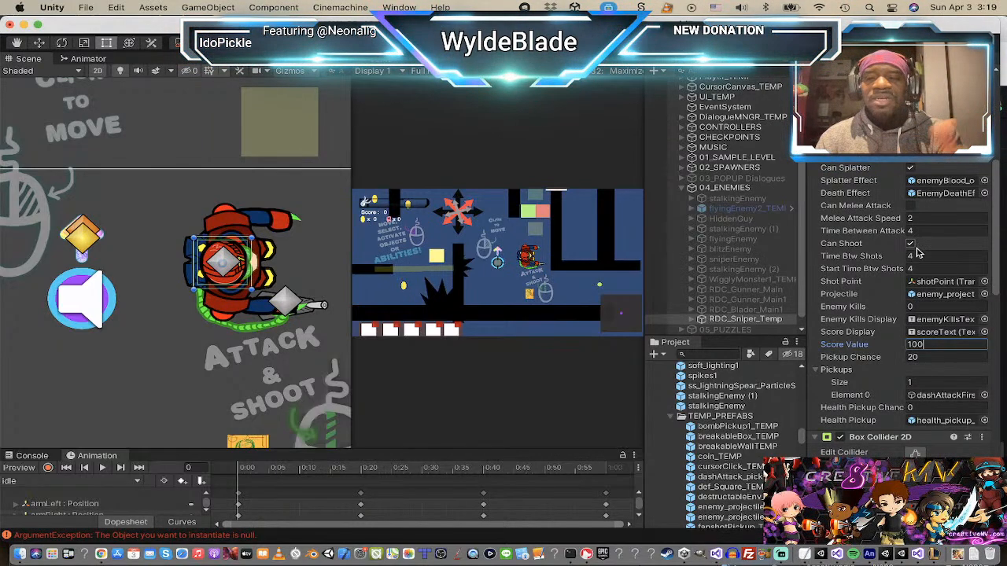
click(927, 219)
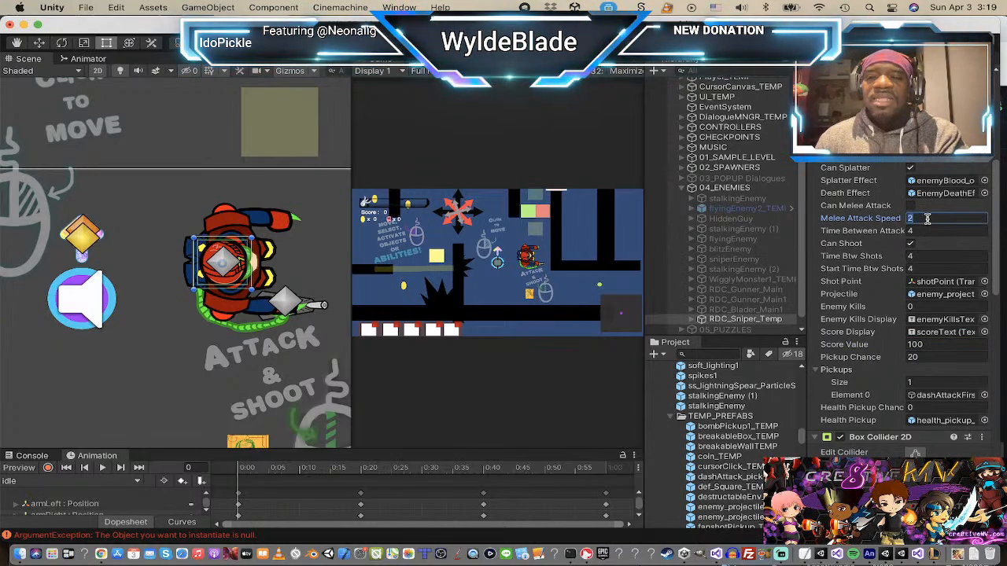
click(932, 260)
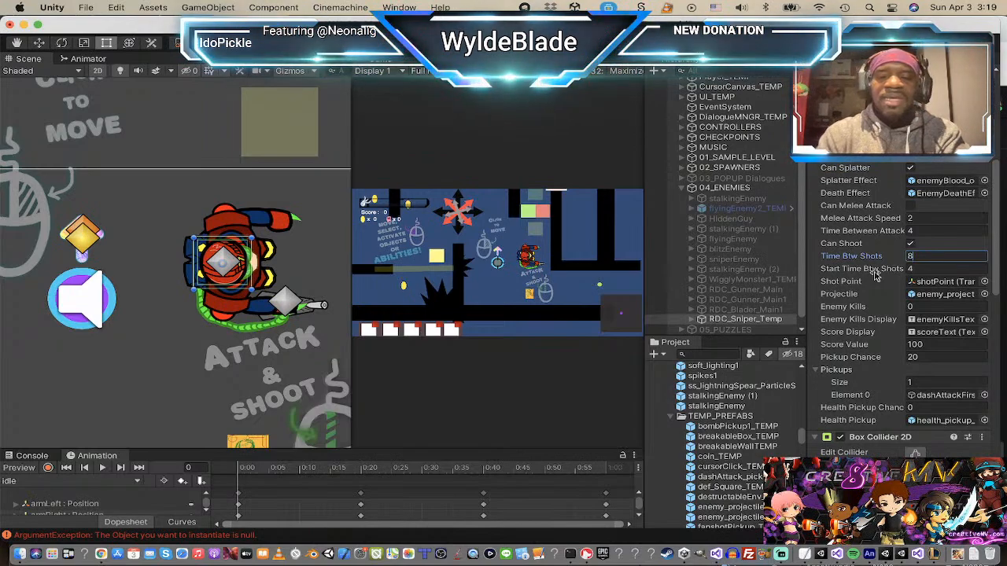
text(8)
click(924, 269)
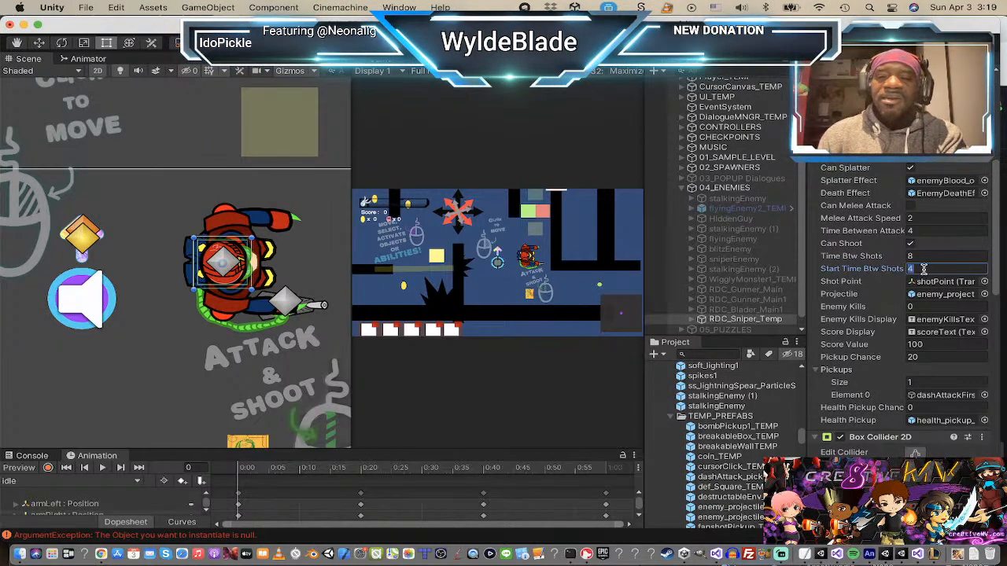
text(8)
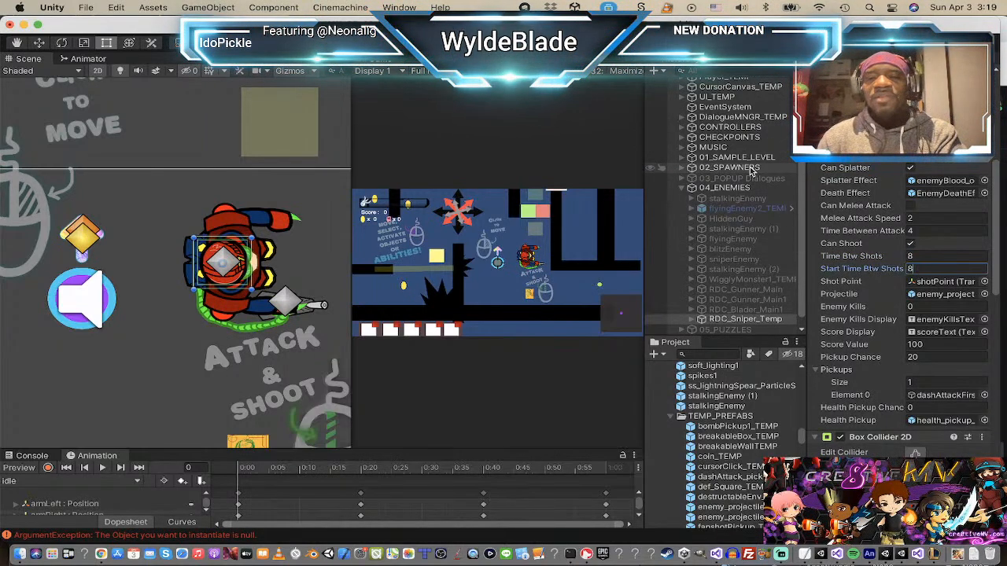
- Activate RDC_Gunner_Main1 and move RDC_Sniper_Temp into the upper-left corner of the walled level
click(746, 309)
click(747, 299)
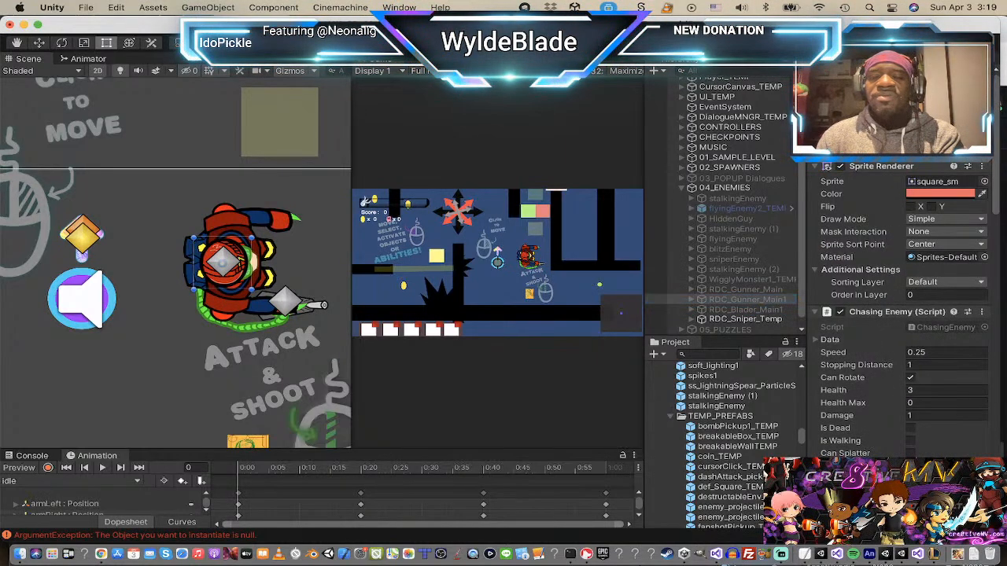
click(747, 319)
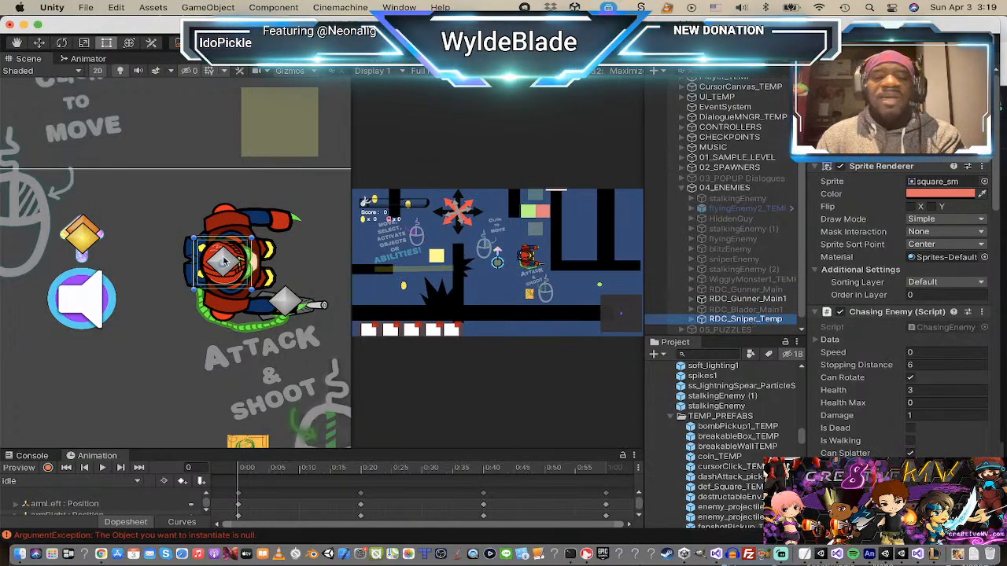
scroll(191, 251, down, 5)
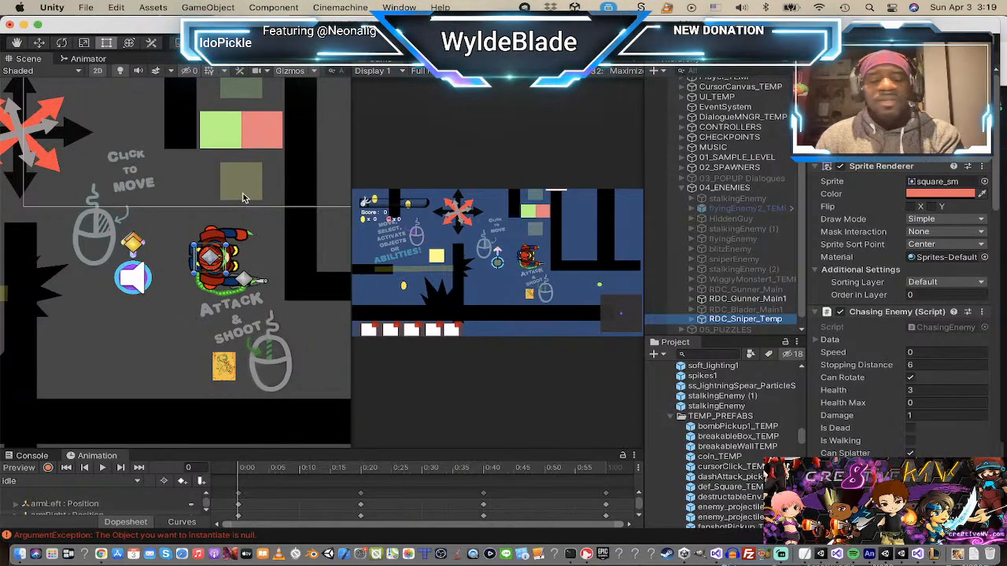
key(w)
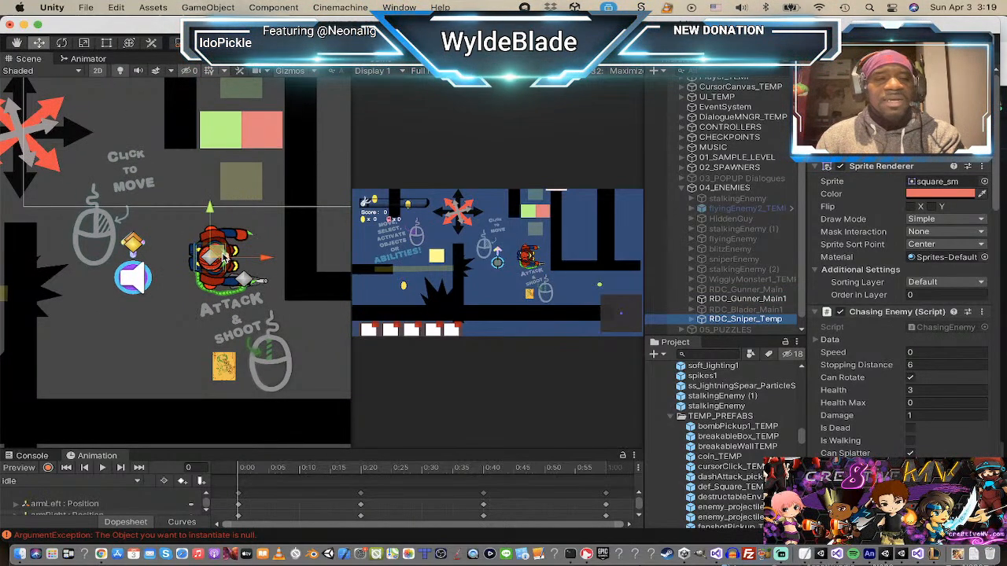
drag(218, 249, 300, 338)
scroll(282, 266, down, 3)
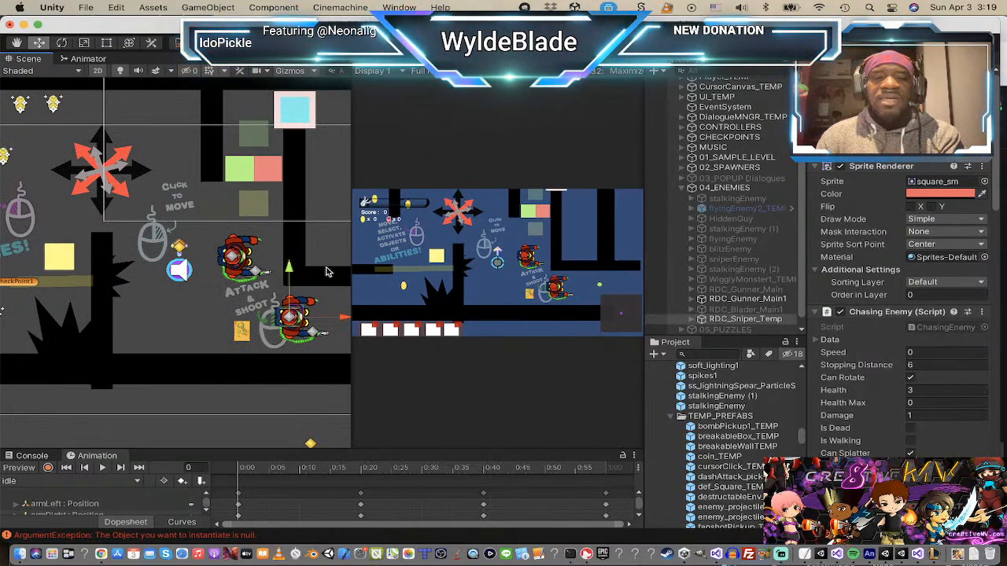
scroll(291, 268, down, 4)
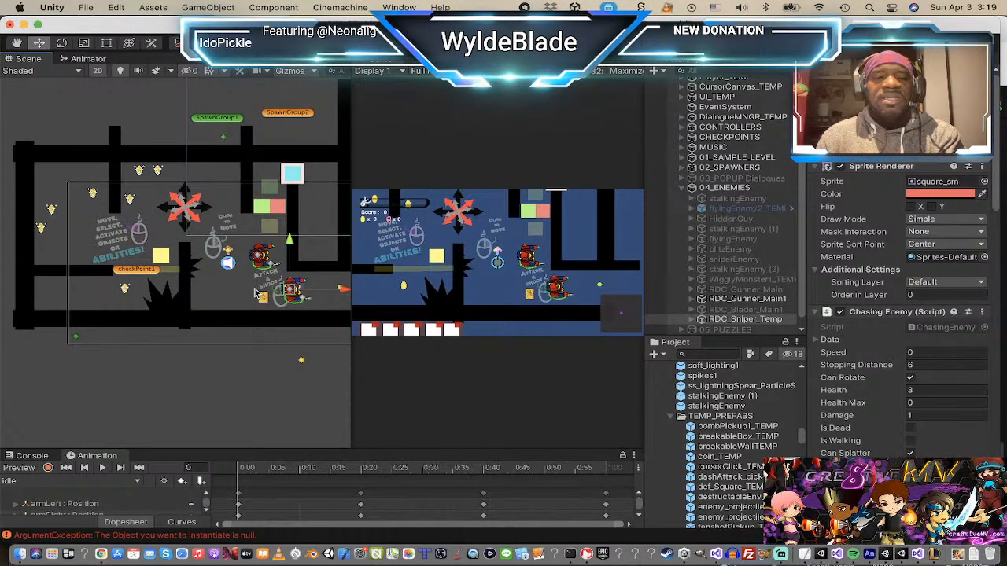
drag(292, 289, 77, 191)
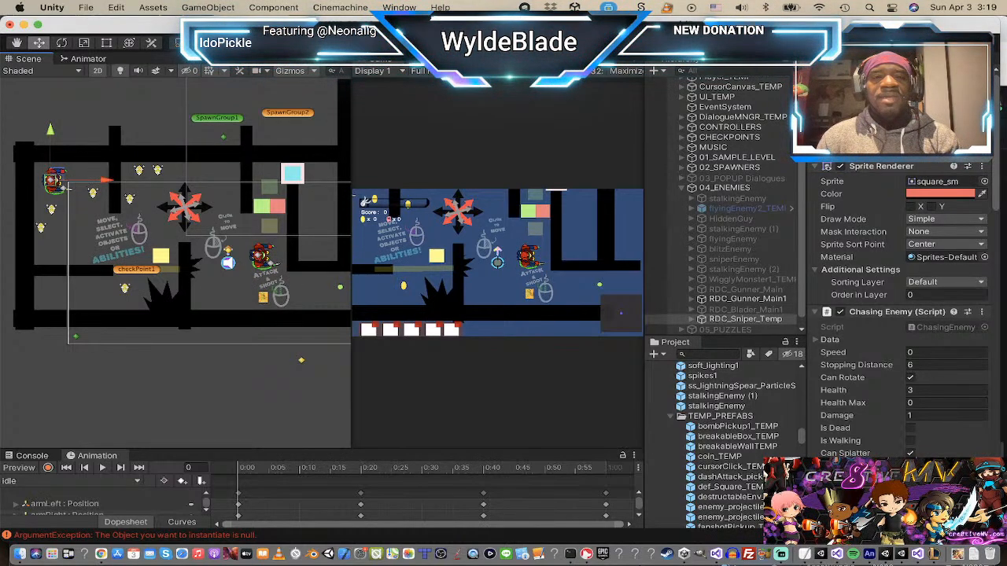
- Start a playtest, close the pickup popup and fight the gunner in the open area beyond the level's right opening
key(super+p)
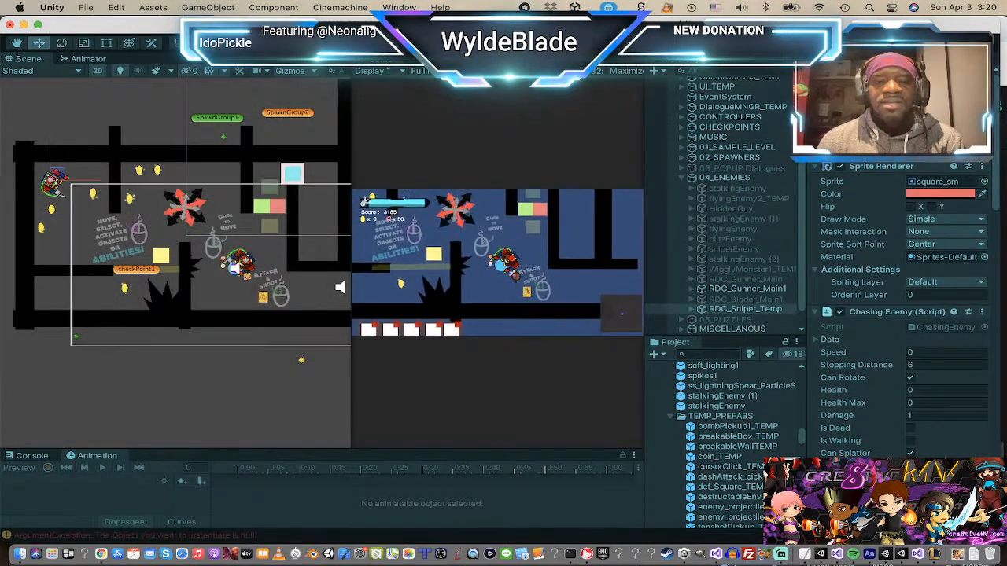
key(s)
key(d)
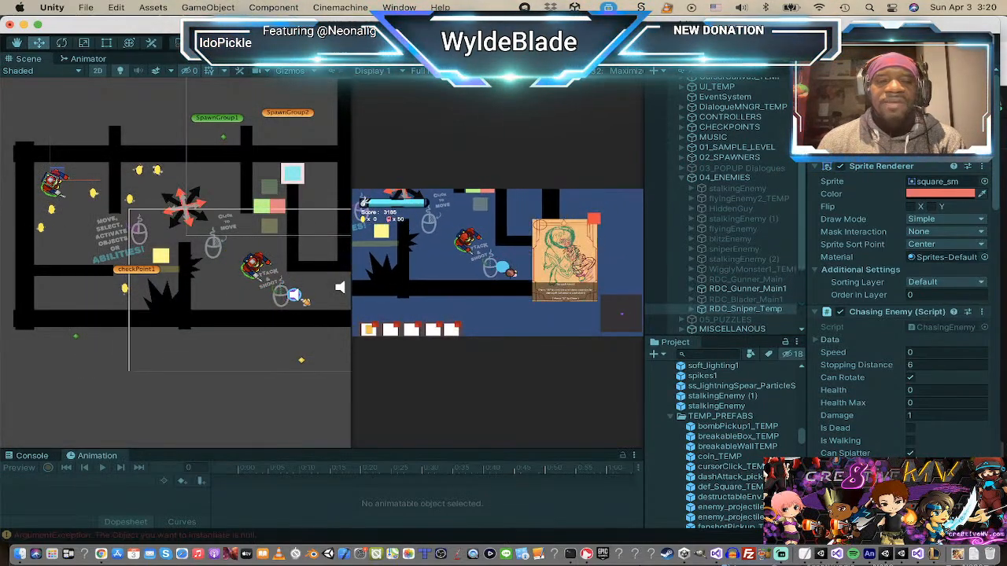
click(594, 219)
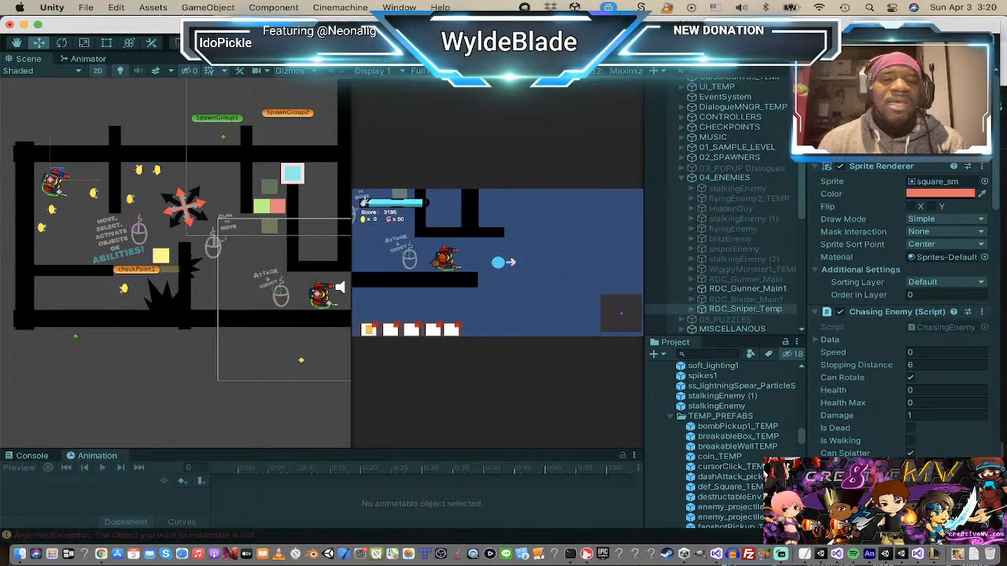
click(566, 260)
click(536, 216)
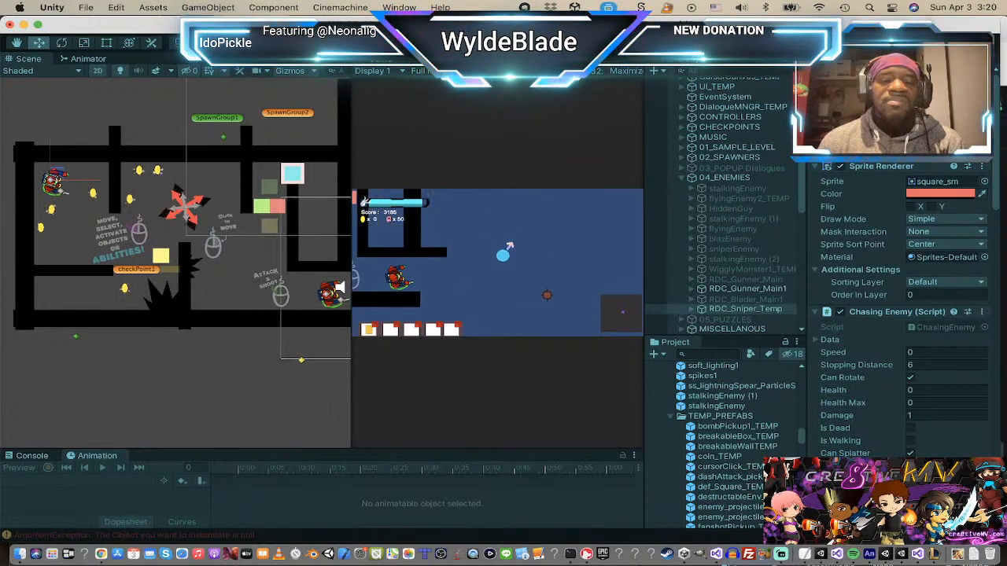
click(546, 294)
click(503, 295)
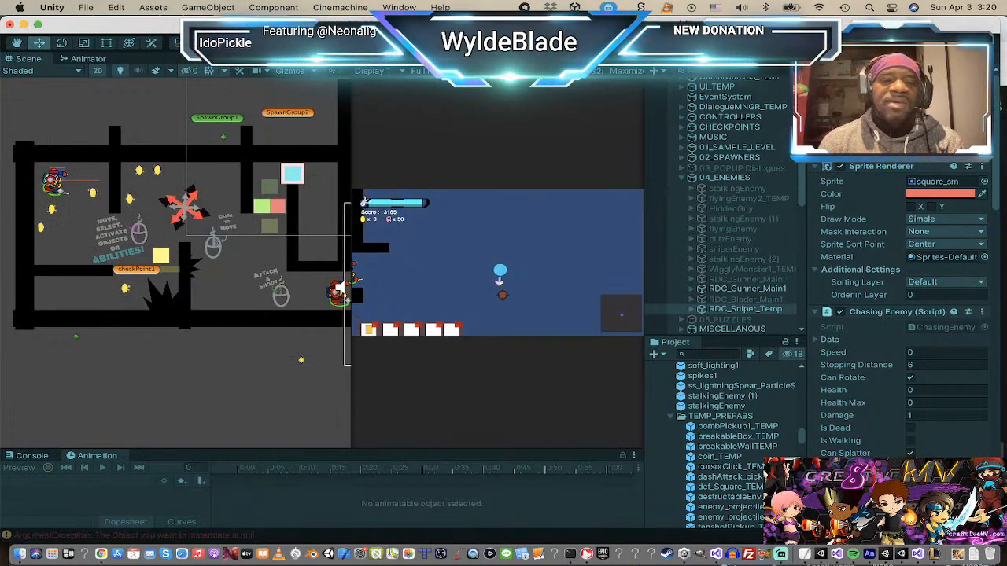
click(436, 268)
click(474, 240)
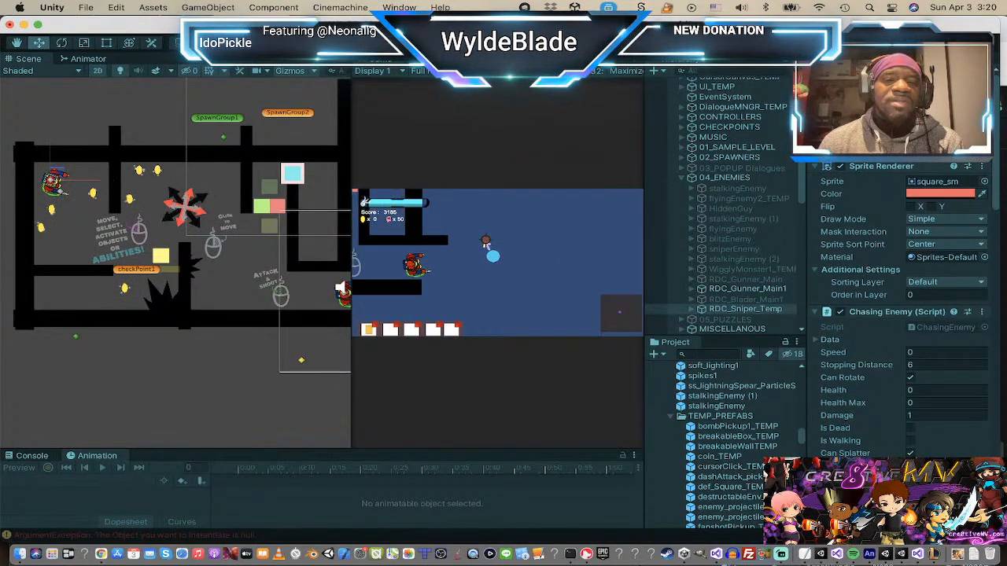
click(529, 262)
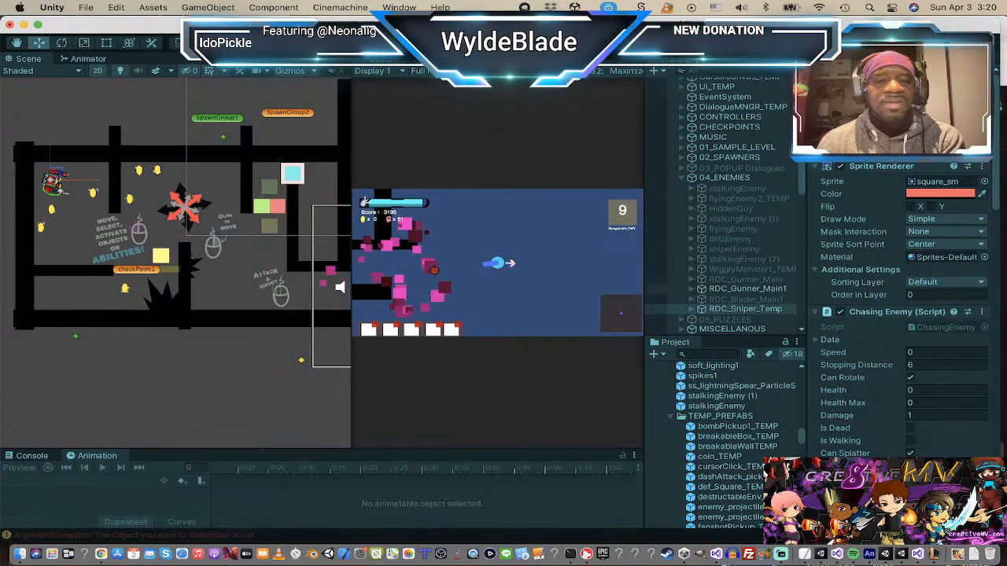
- Steer the player back through the level, past the spikes and up to the red arrows, toward the sniper
right_click(472, 247)
click(446, 248)
right_click(427, 282)
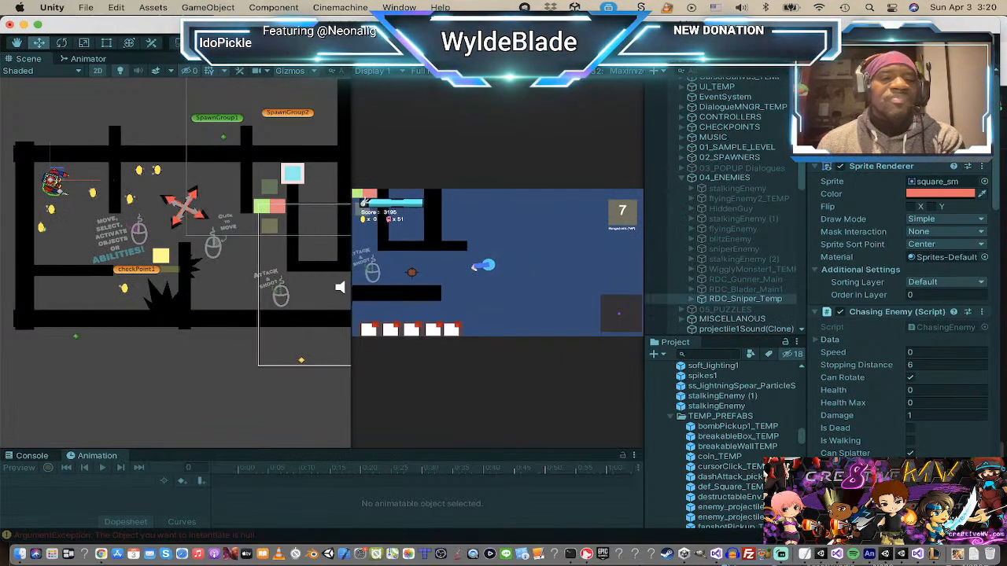
right_click(405, 270)
right_click(417, 245)
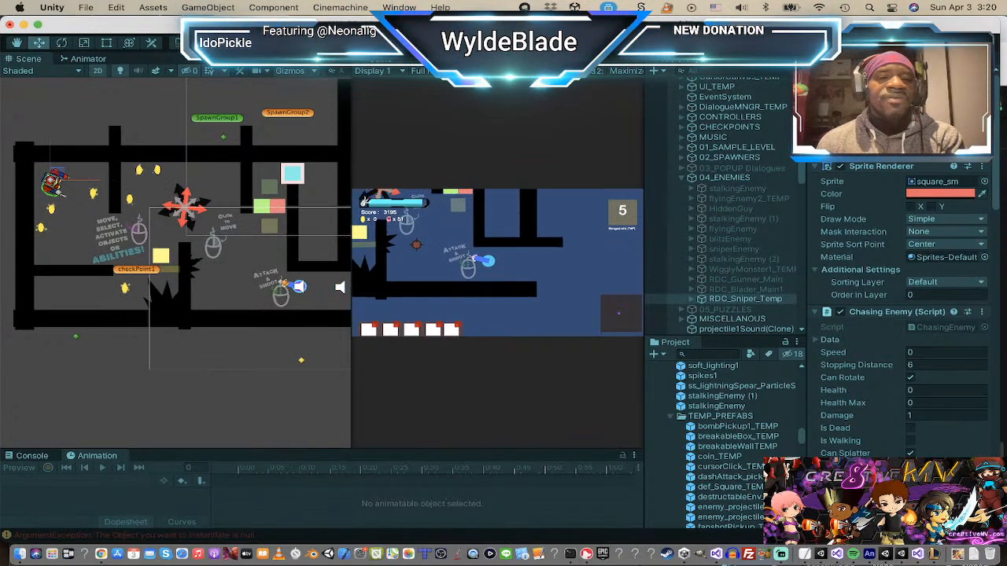
right_click(437, 309)
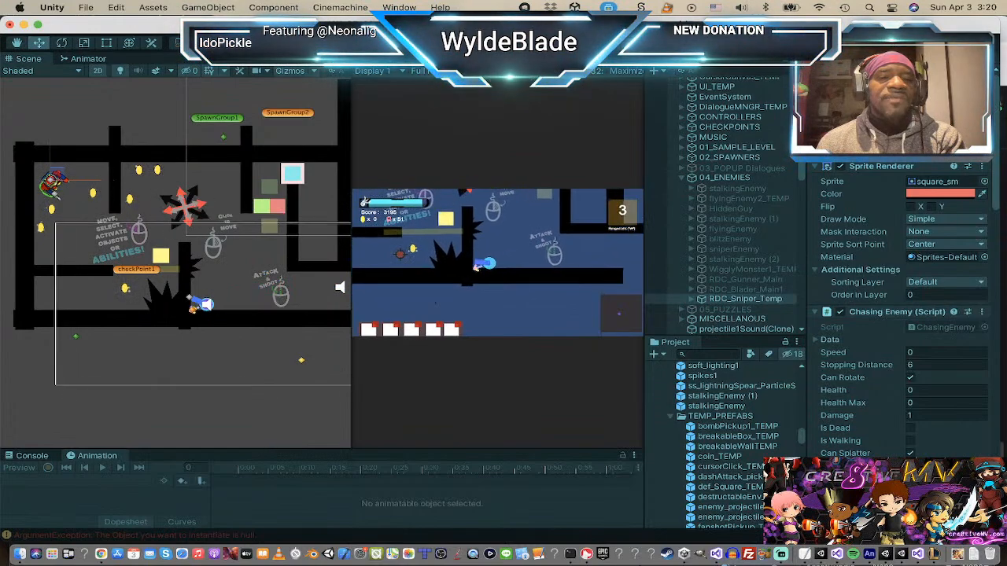
click(422, 256)
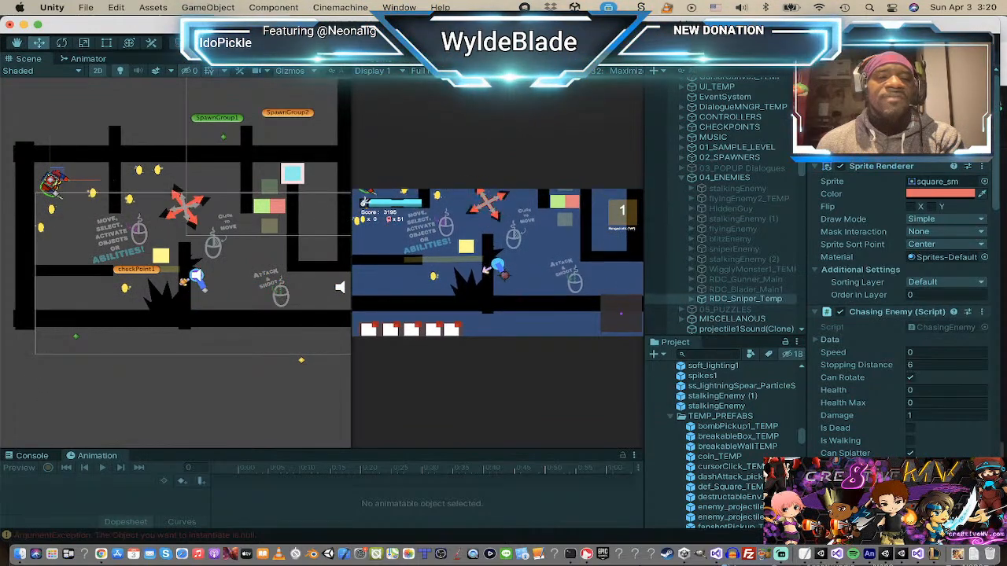
key(d)
key(w)
right_click(447, 232)
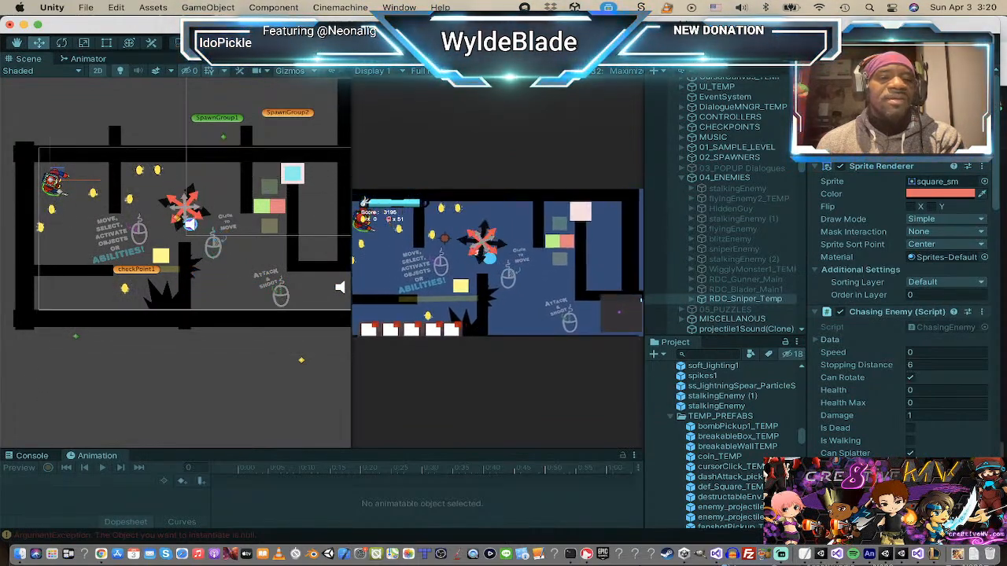
- Grab the yellow box near checkPoint1 and pull it toward the sniper's side of the level
right_click(482, 308)
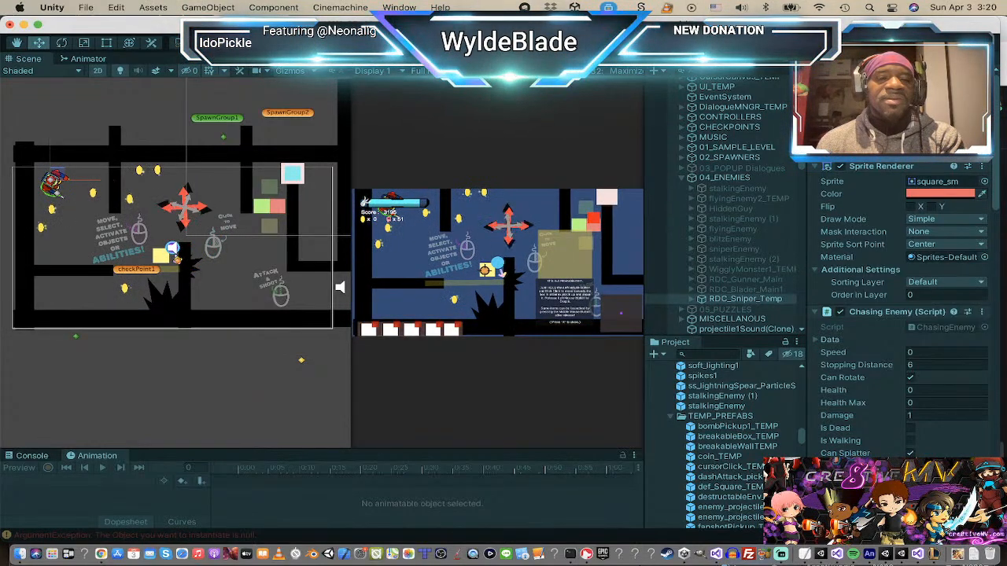
right_click(483, 270)
drag(485, 270, 474, 276)
right_click(472, 264)
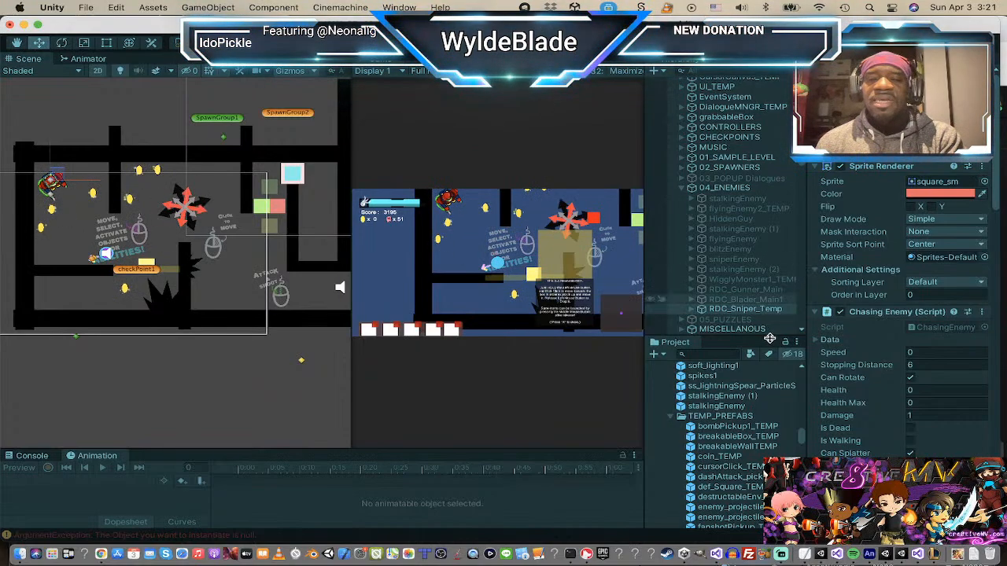
- Review the sniper's Box Collider 2D and Chasing Enemy settings during play, and move the player near it to test its aim
scroll(900, 220, down, 10)
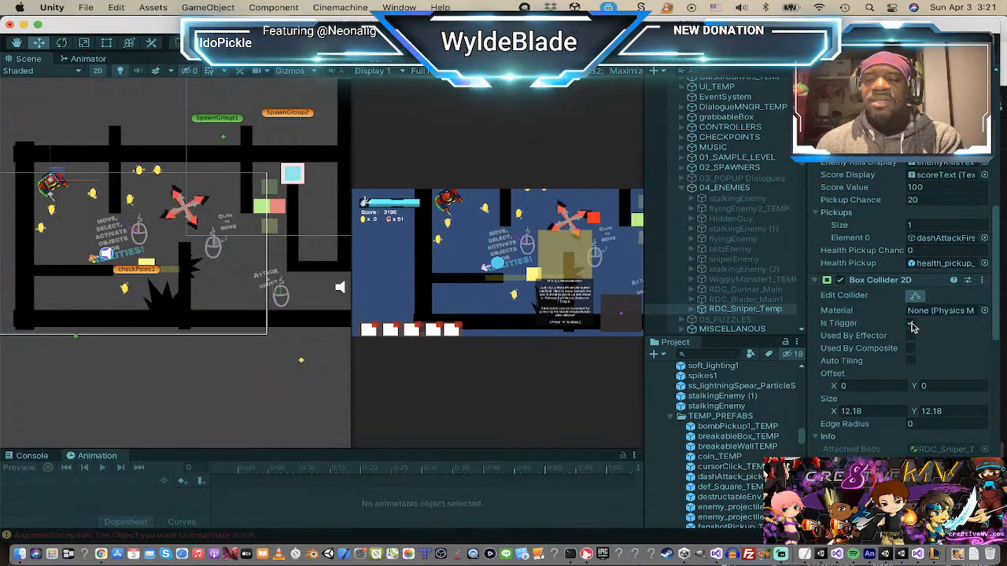
scroll(923, 309, up, 10)
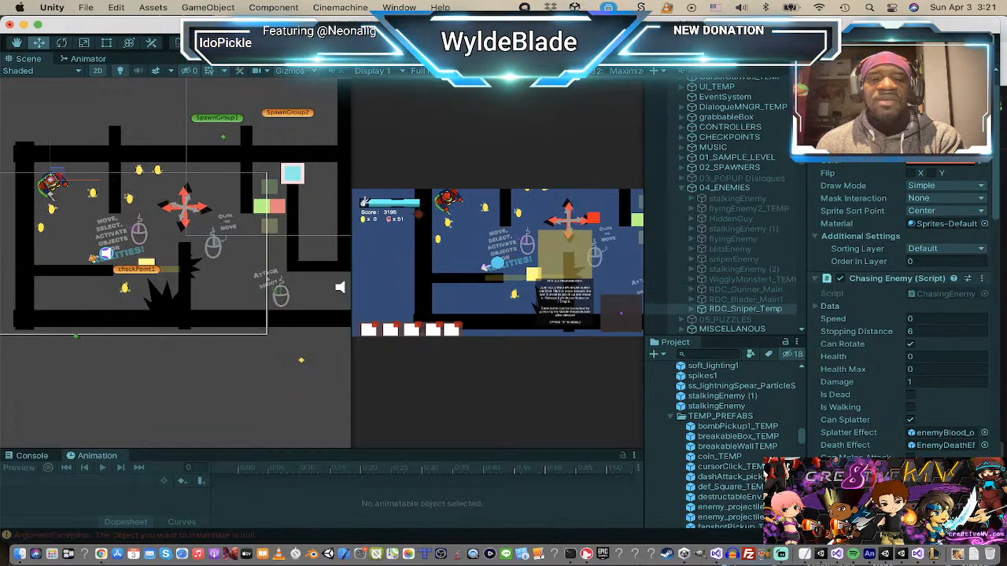
key(a)
key(space)
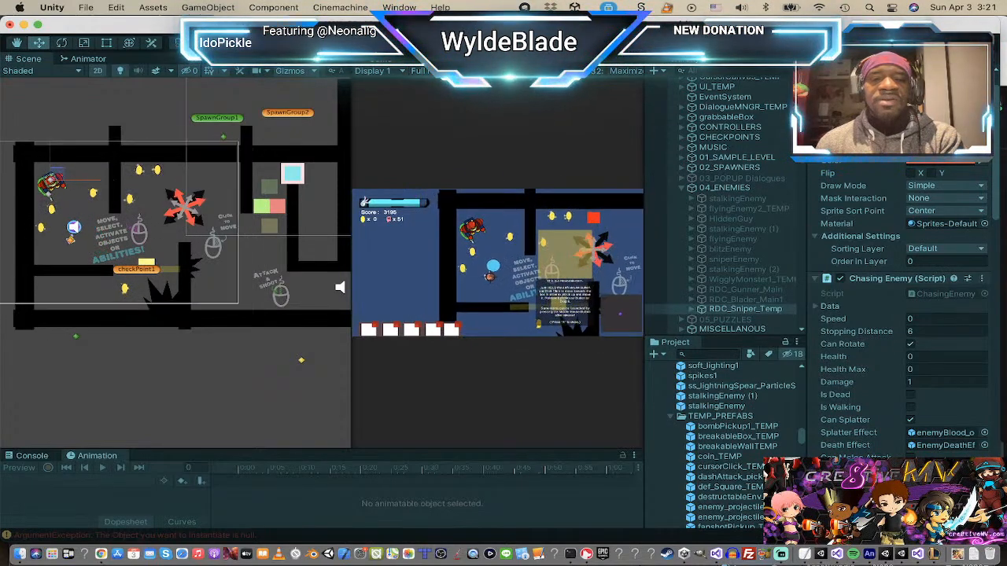
key(d)
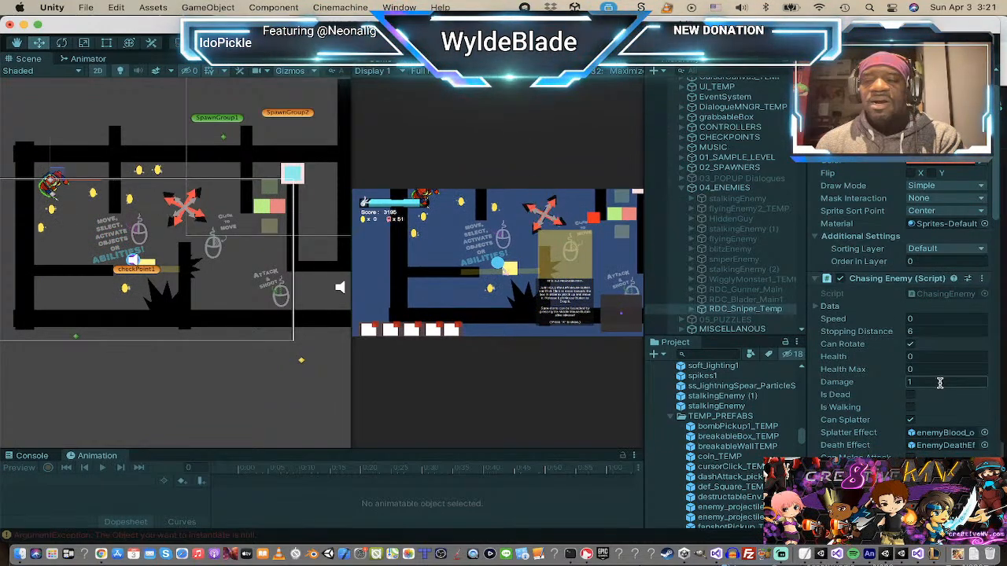
- Check the sniper's shot timing and assigned projectile, and open the enemy_projectile1_TEMP prefab to examine its Enemy Projectile settings
scroll(943, 387, down, 1)
scroll(944, 389, down, 5)
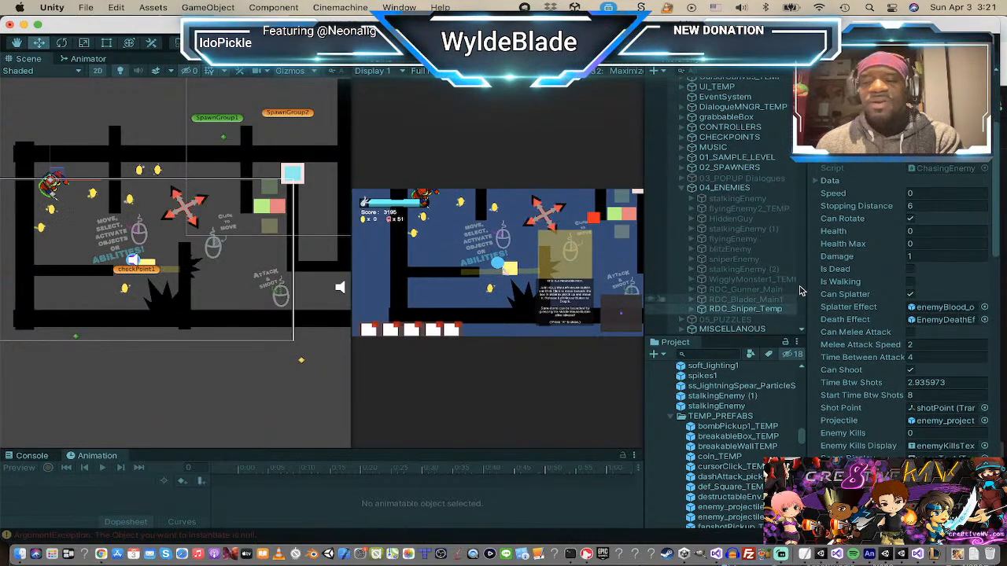
scroll(967, 305, down, 1)
scroll(967, 305, down, 2)
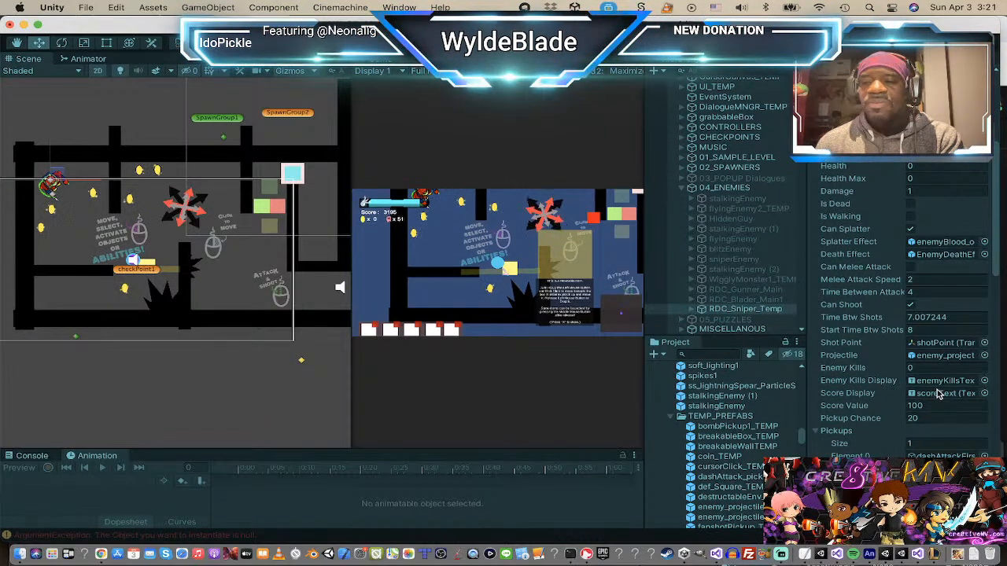
click(948, 358)
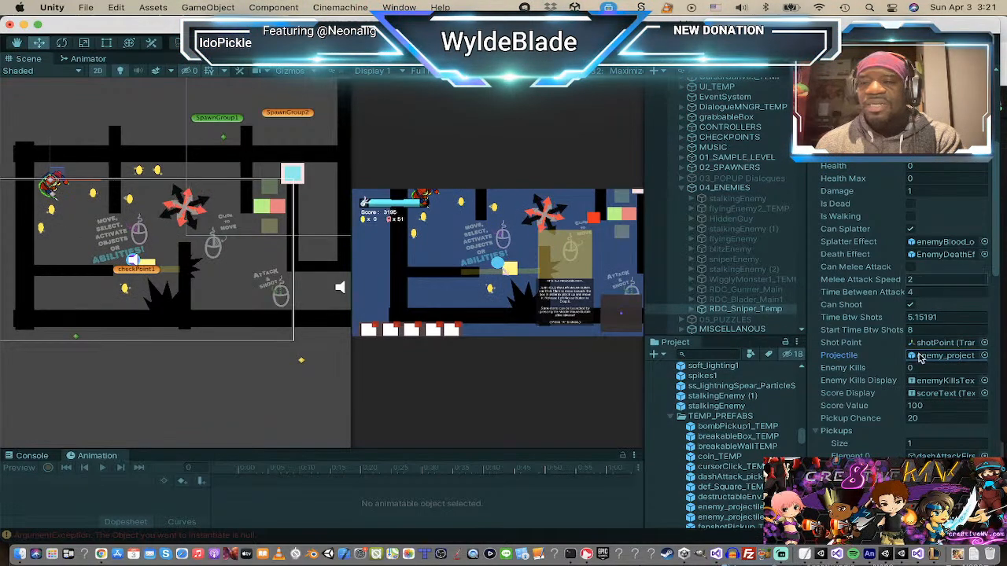
click(748, 507)
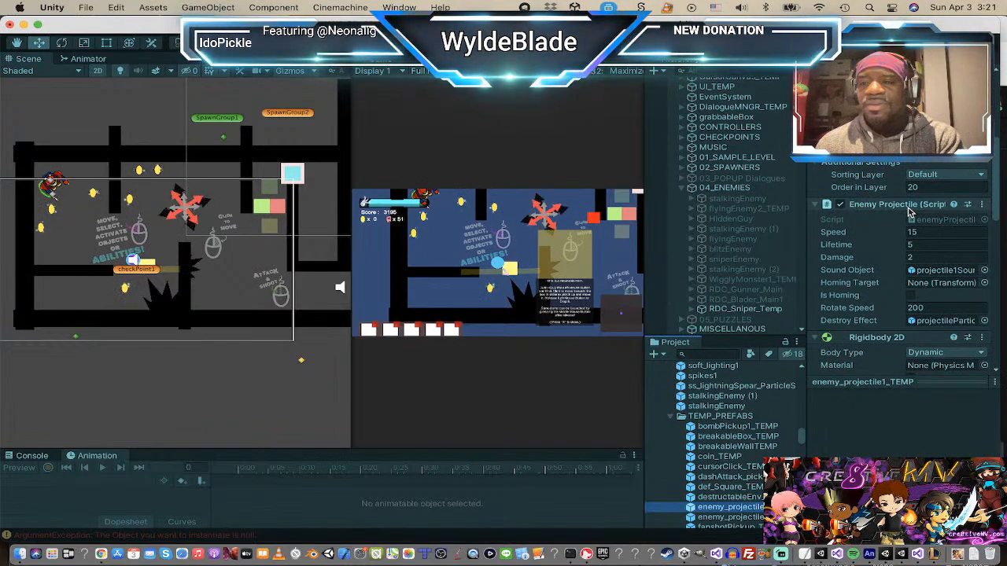
- Assign the enemy_projectile1 prefab as the projectile of RDC_Sniper_Temp
click(749, 310)
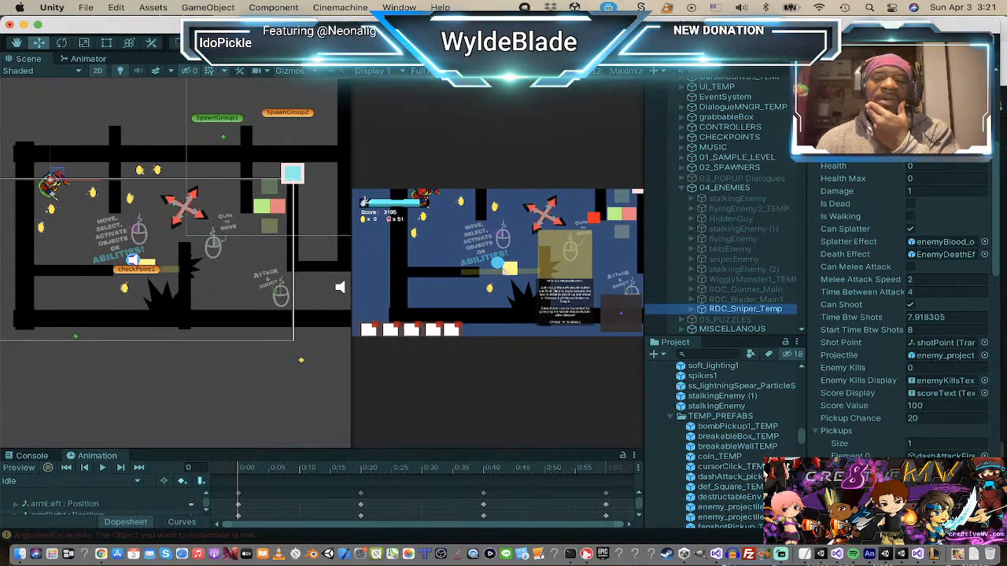
scroll(745, 411, up, 5)
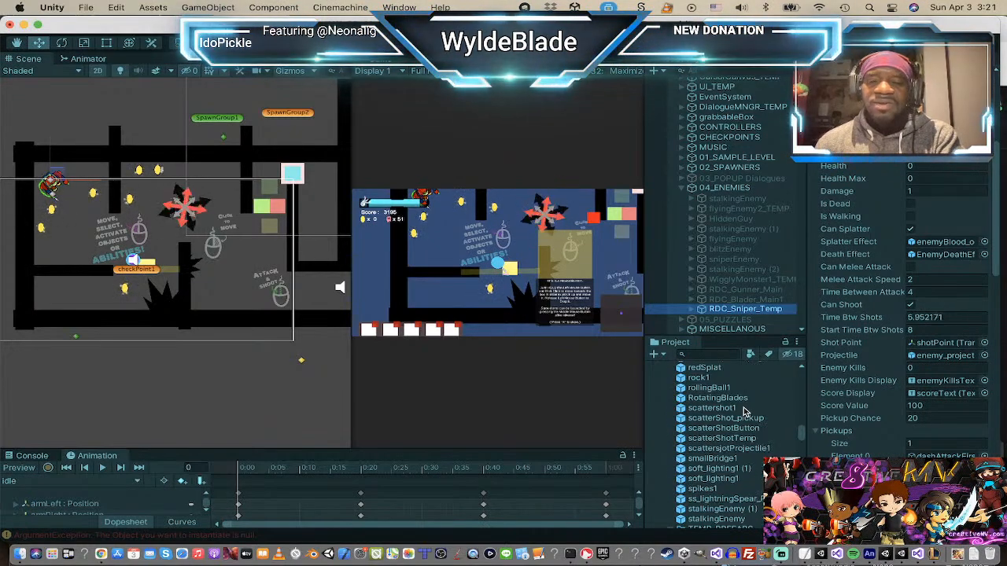
scroll(745, 409, up, 10)
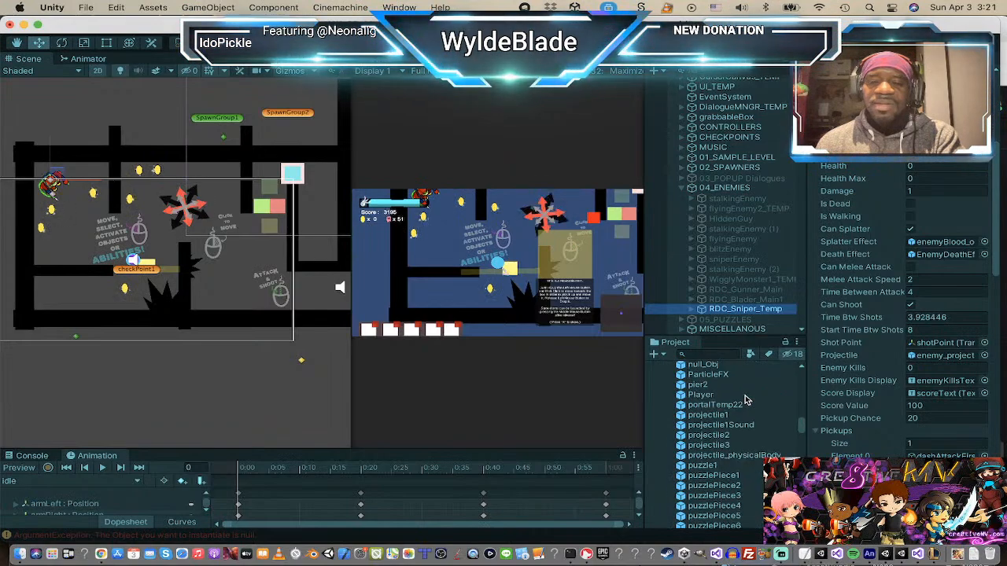
scroll(746, 401, up, 10)
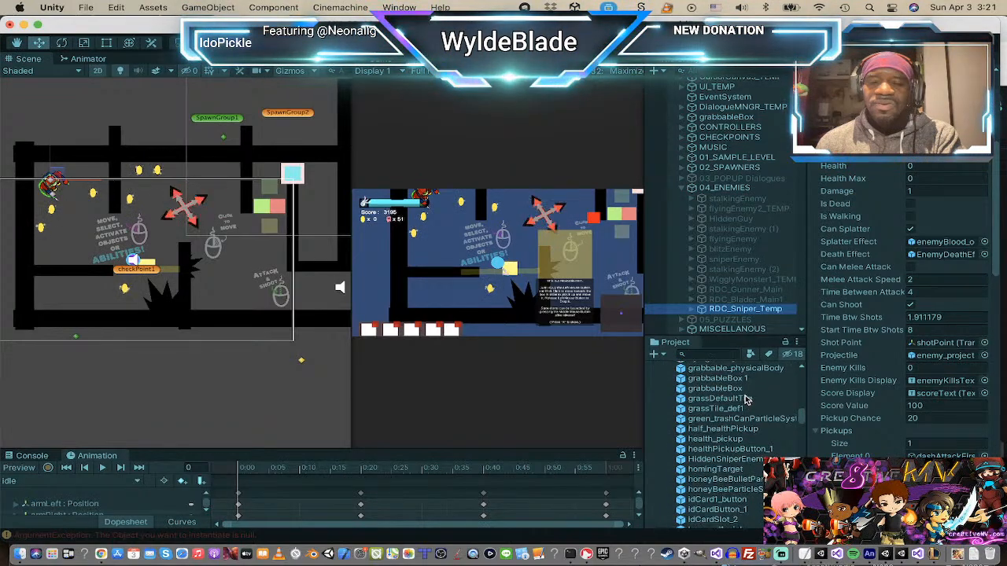
scroll(745, 402, up, 10)
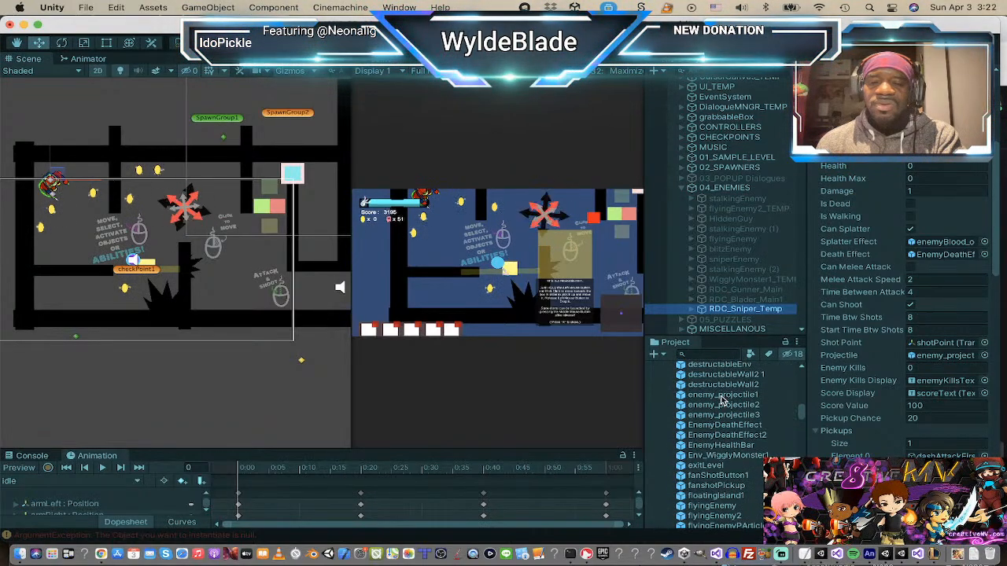
drag(721, 397, 948, 362)
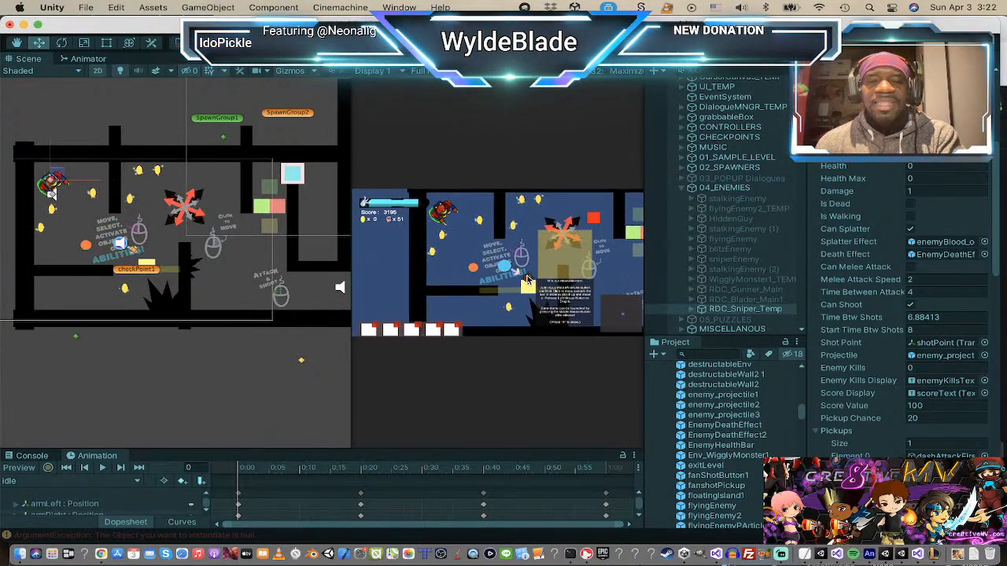
- Move the player around the level within the sniper's line of fire to test its newly assigned projectile
click(502, 242)
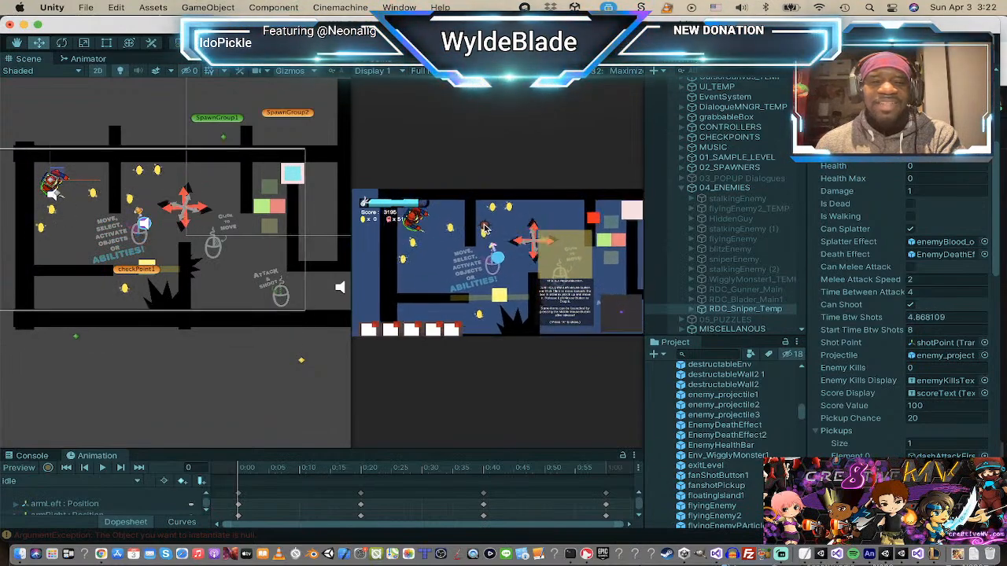
click(516, 259)
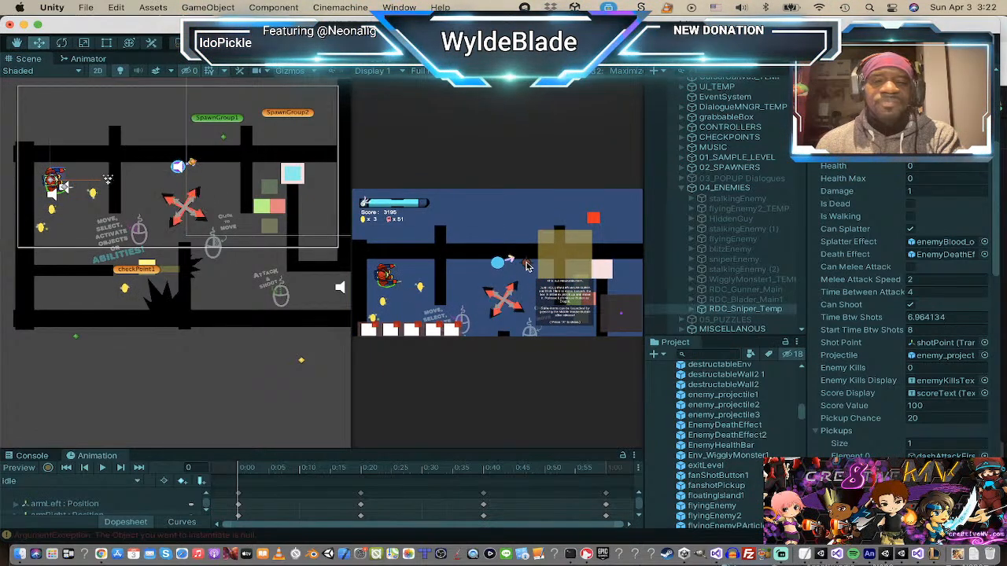
right_click(510, 310)
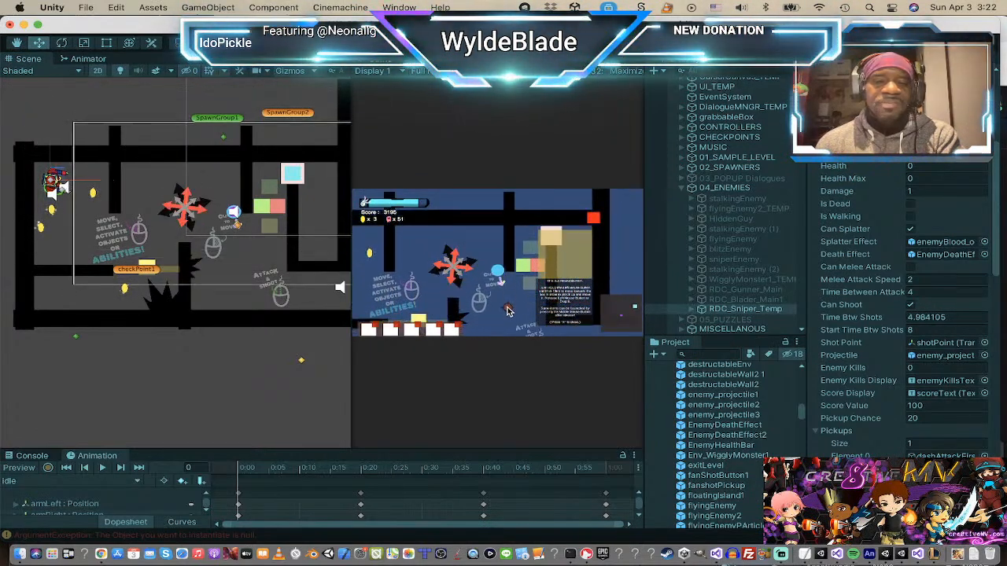
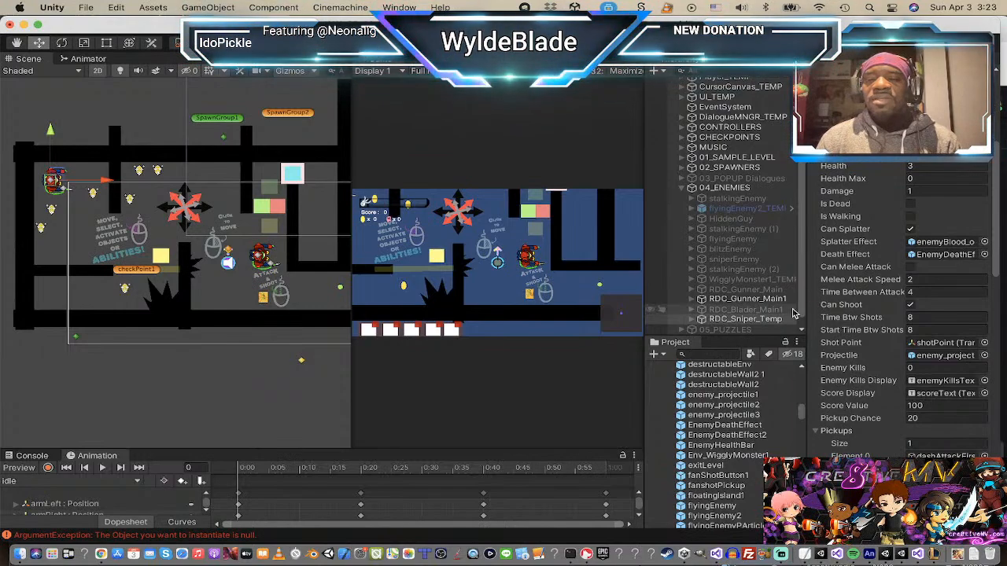
- Review RDC_Sniper_Temp's components from Sprite Renderer to Animator, and locate its assigned animator controller in the project
scroll(821, 285, up, 5)
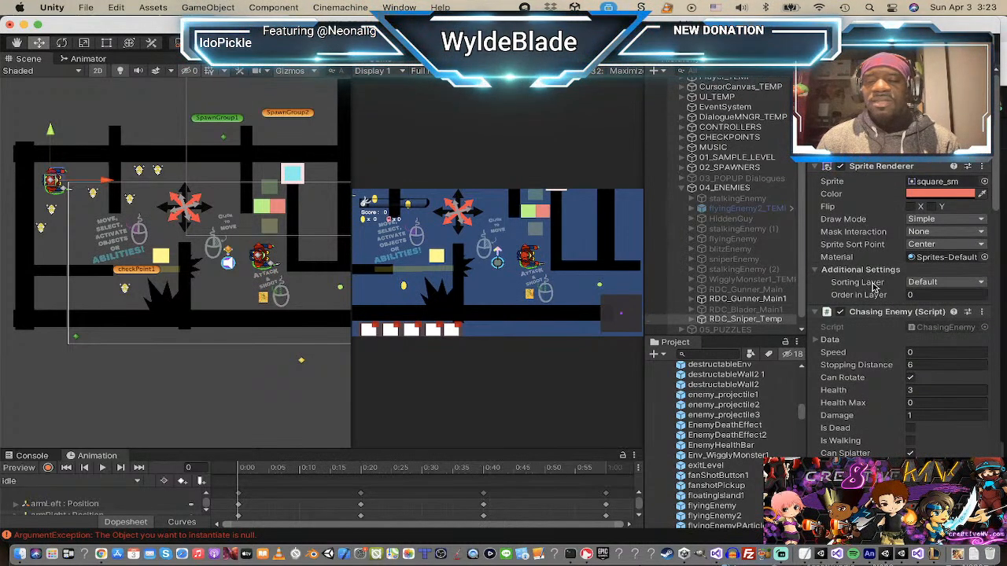
scroll(876, 288, down, 5)
scroll(875, 288, down, 10)
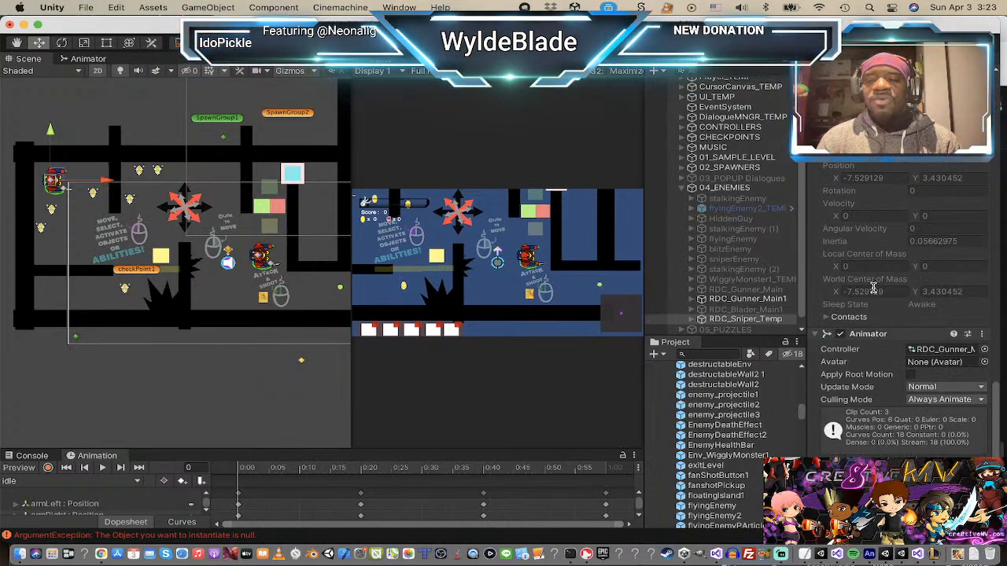
click(962, 350)
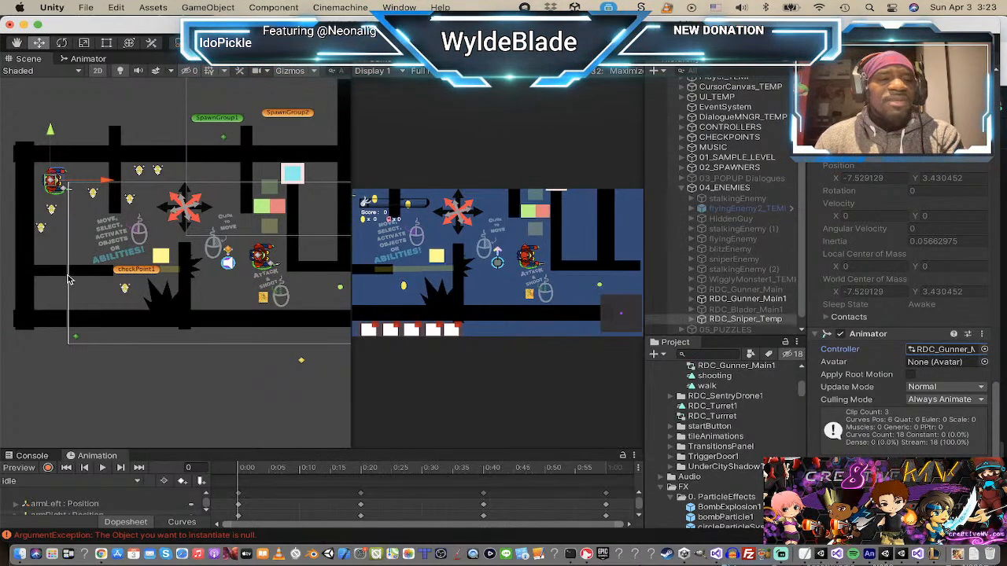
- Move RDC_Sniper_Temp across the level to just below the gunner, beside the "Attack & Shoot" sign, and frame both enemies
scroll(68, 279, up, 2)
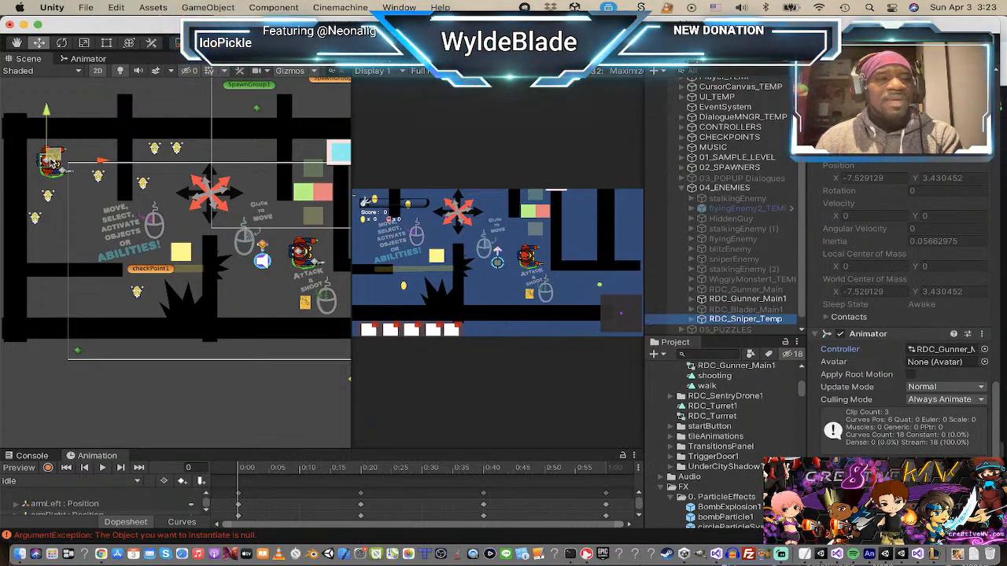
drag(50, 162, 342, 292)
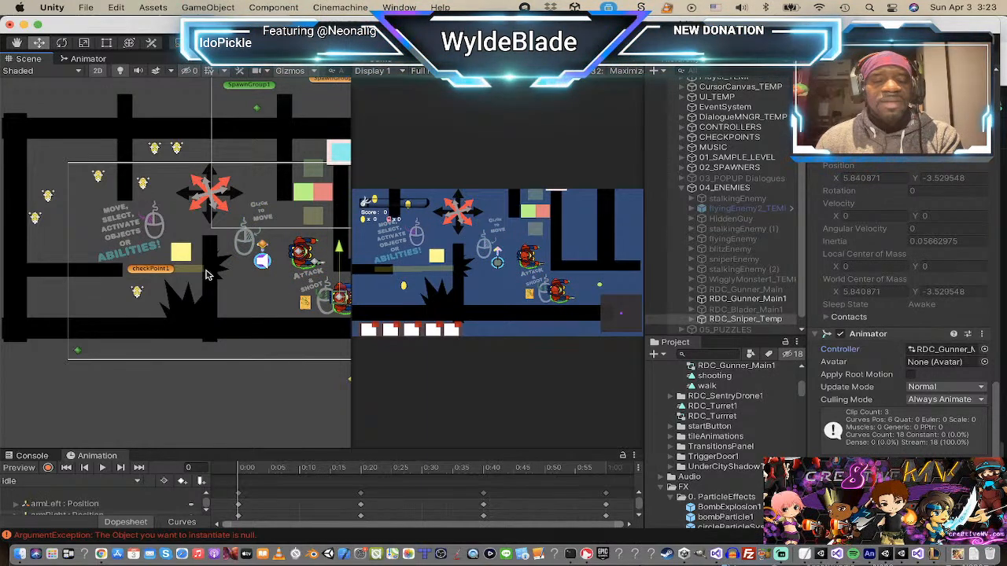
scroll(207, 272, up, 2)
middle_drag(228, 273, 58, 260)
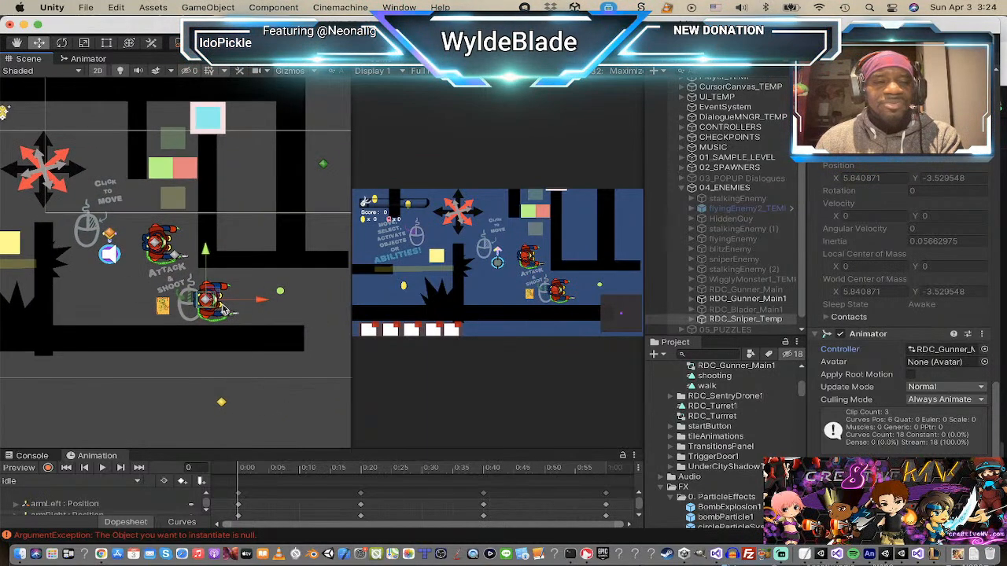
scroll(214, 296, up, 3)
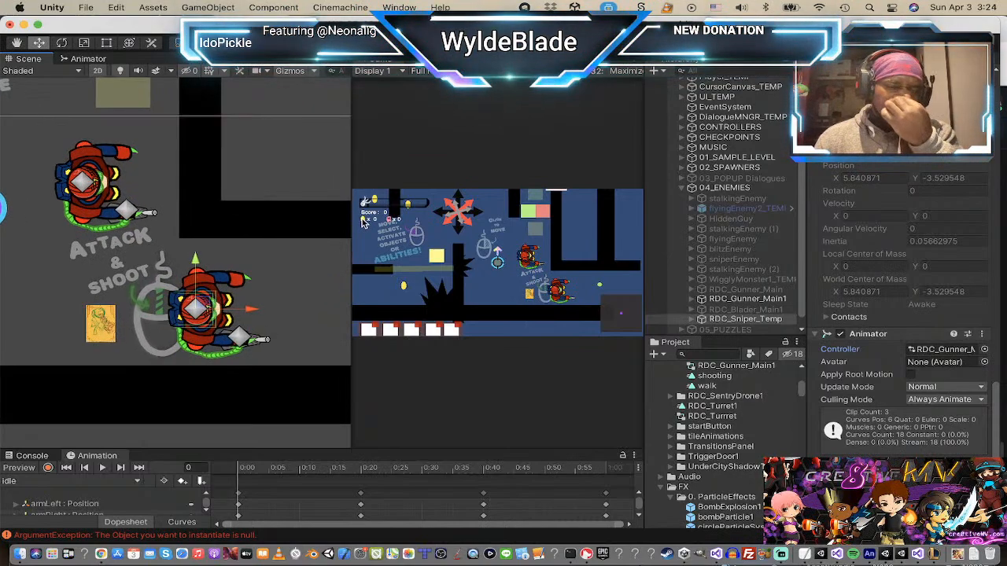
- Expand RDC_Sniper_Temp's child parts and set its head's sprite to rdc_BladerHead1
scroll(710, 207, down, 1)
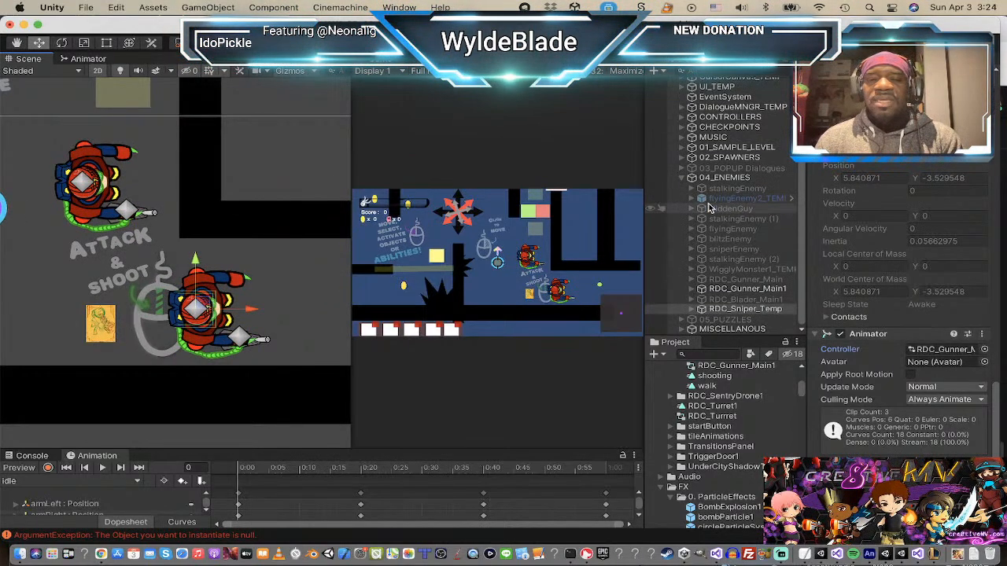
click(693, 309)
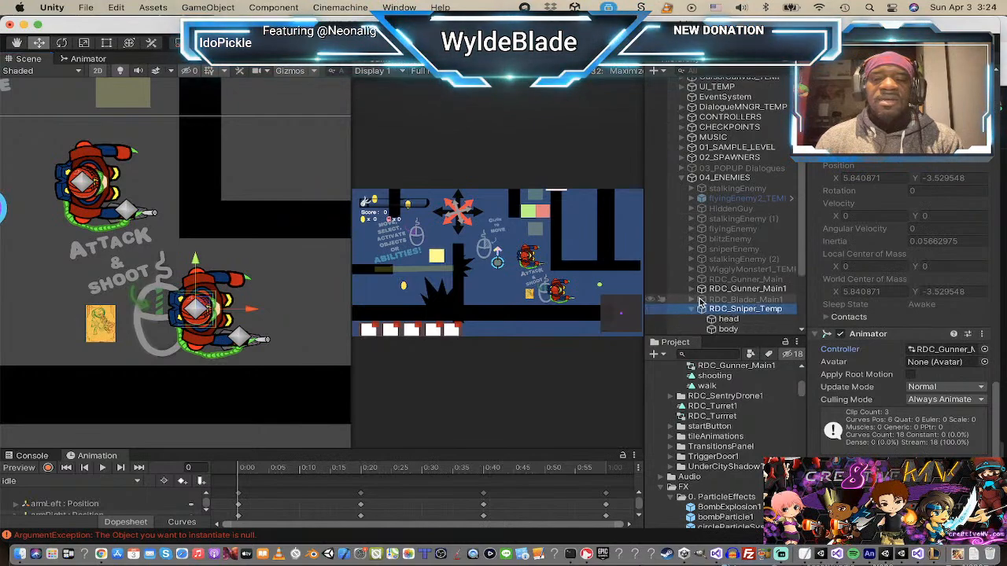
click(693, 303)
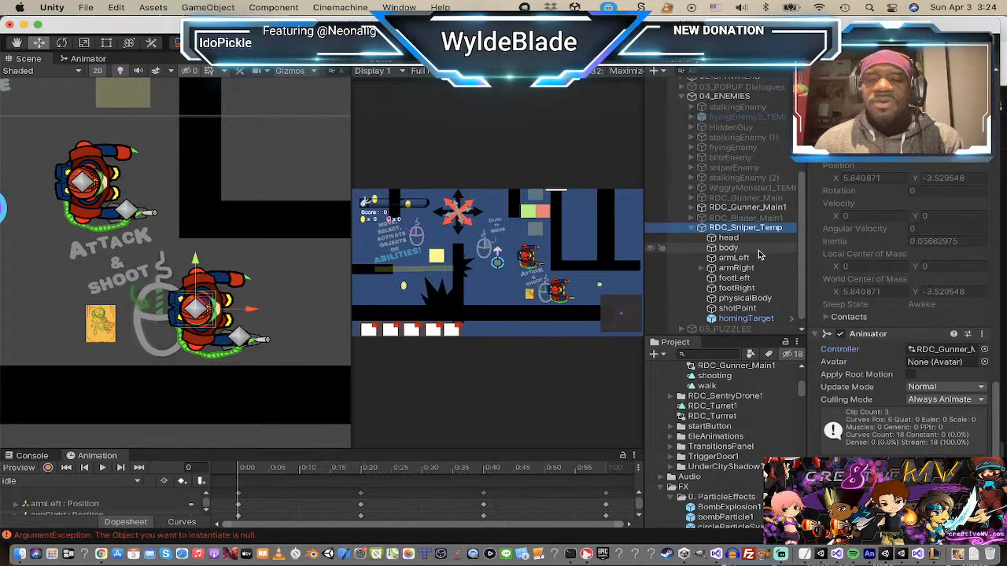
click(728, 237)
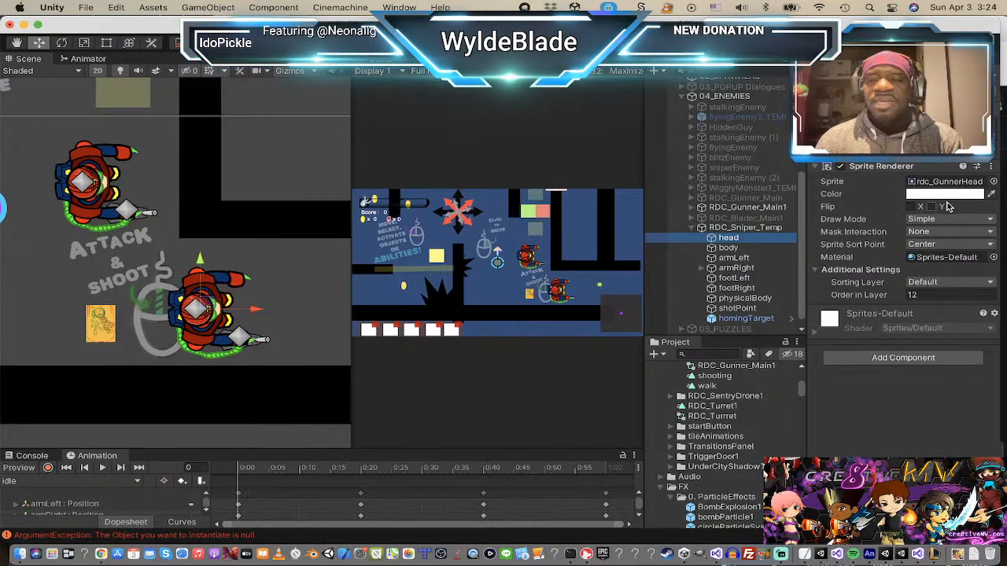
click(993, 182)
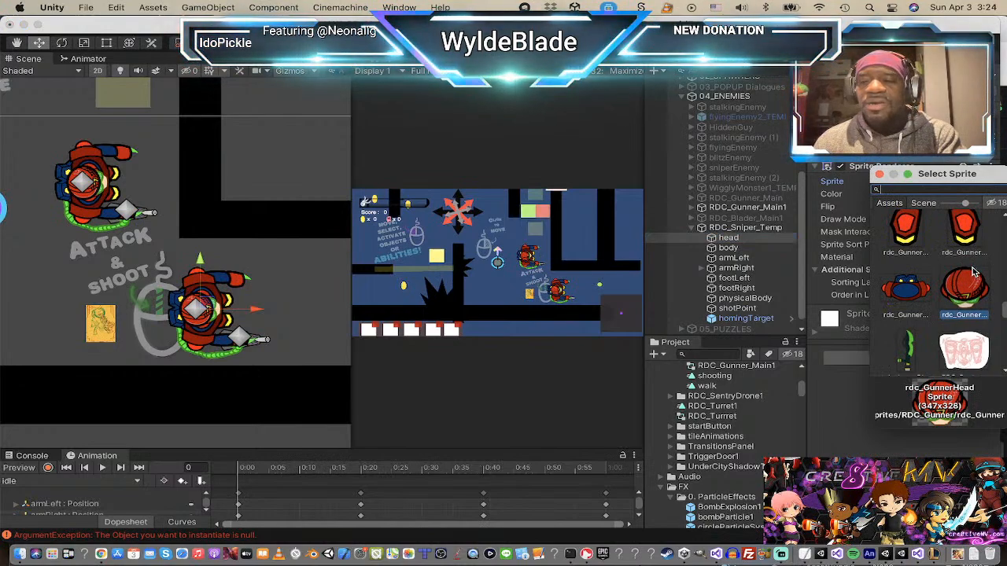
scroll(974, 271, up, 5)
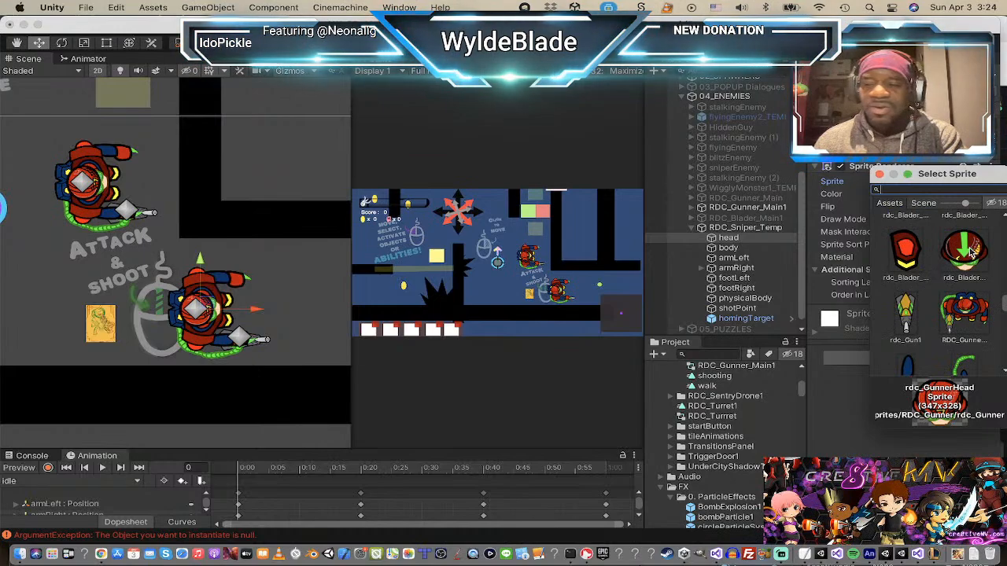
click(972, 250)
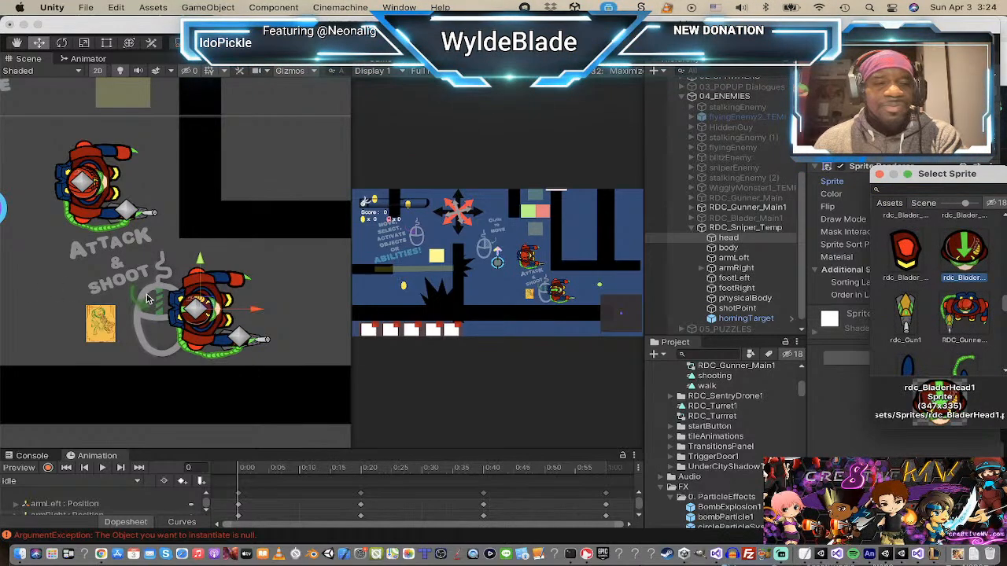
- Compare the sniper's head with the gunner's in the scene, and inspect the Sprite Renderer of the sniper's armLeft part
scroll(146, 298, up, 3)
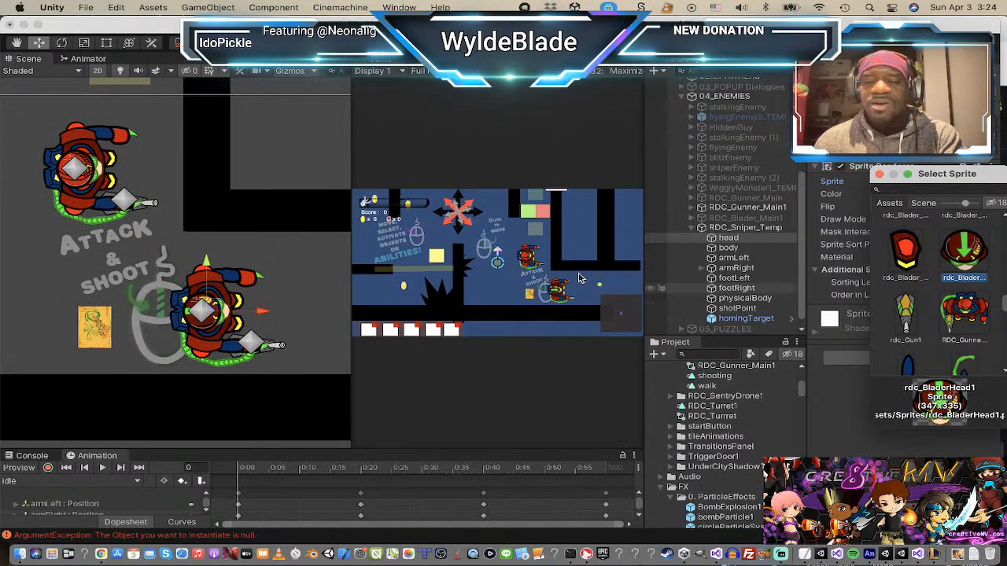
scroll(303, 303, down, 2)
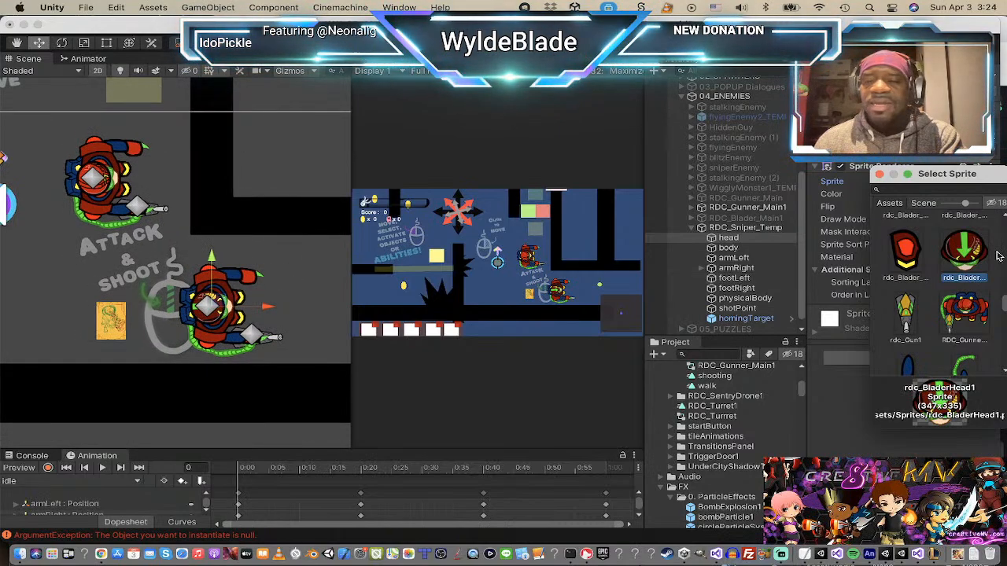
scroll(952, 288, up, 1)
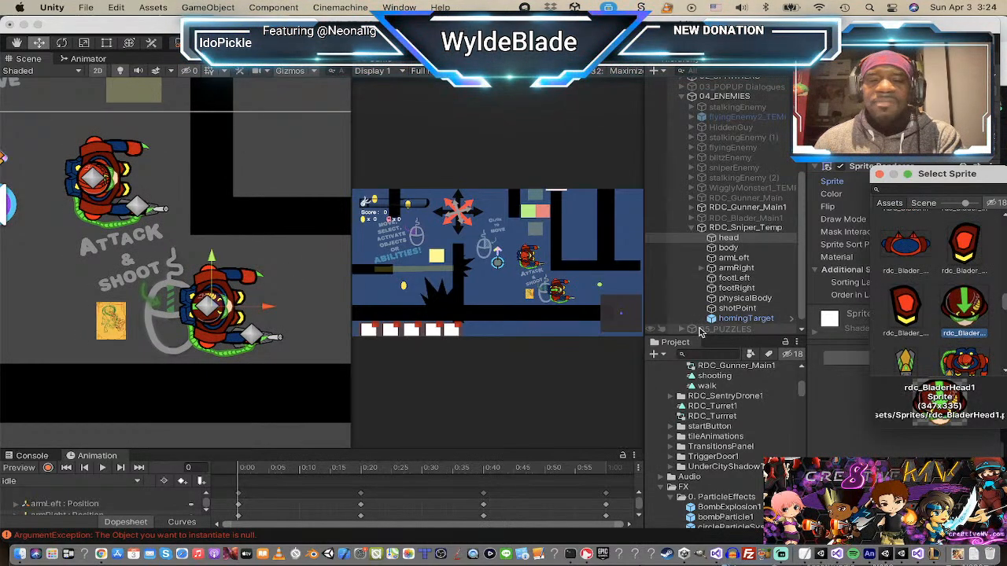
click(727, 238)
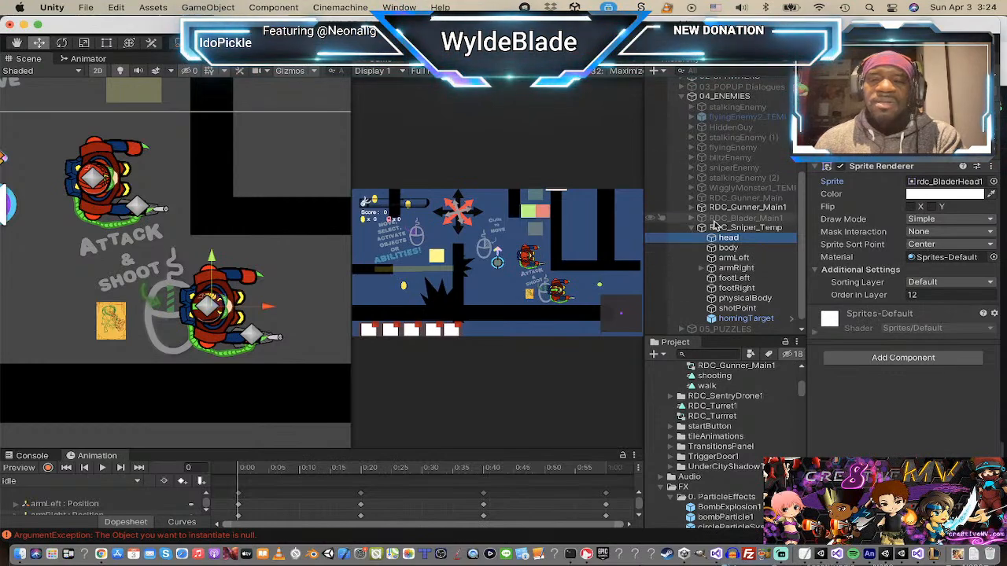
click(731, 260)
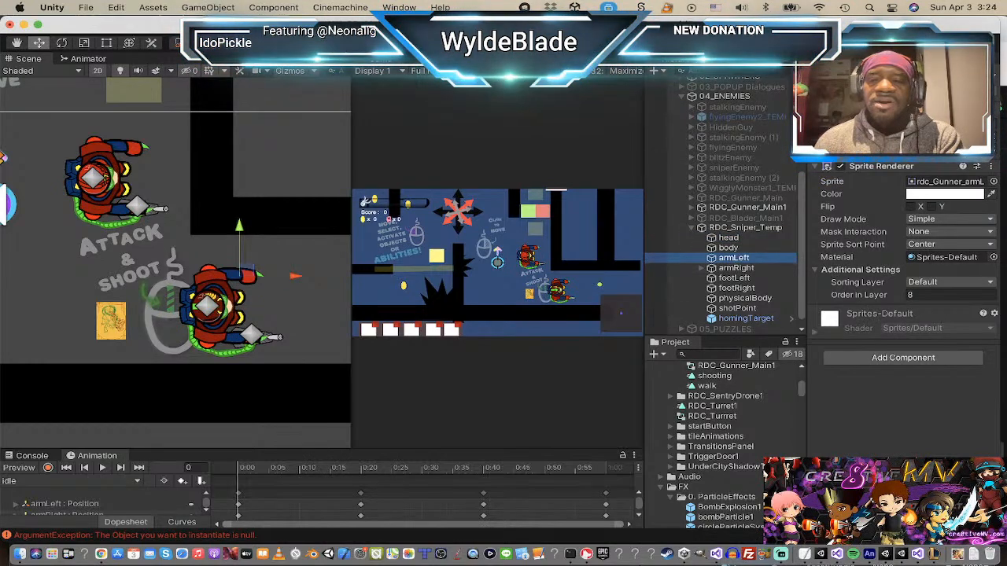
- Set the sprite of RDC_Sniper_Temp's armLeft to rdc_Blader_arm1
click(994, 182)
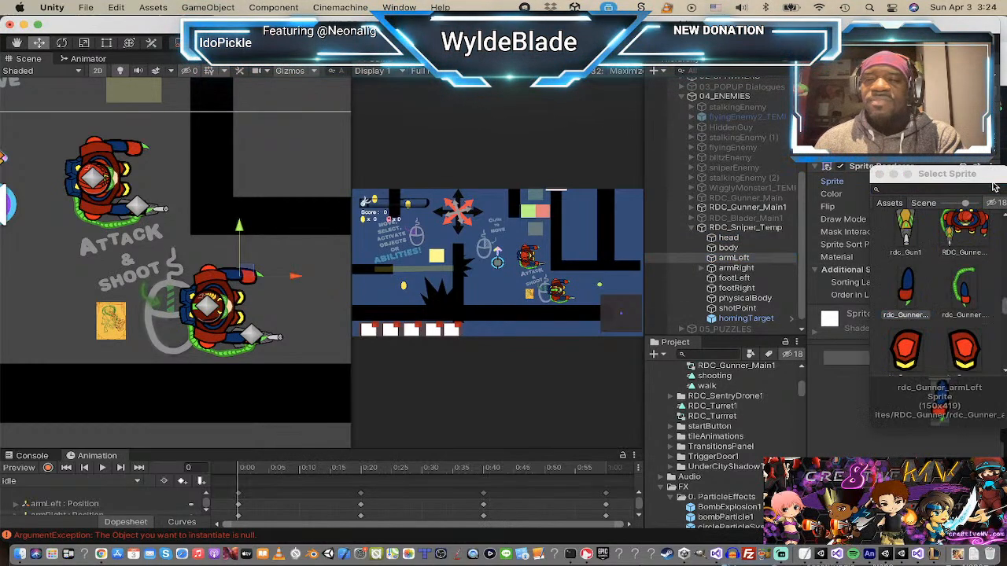
key(Escape)
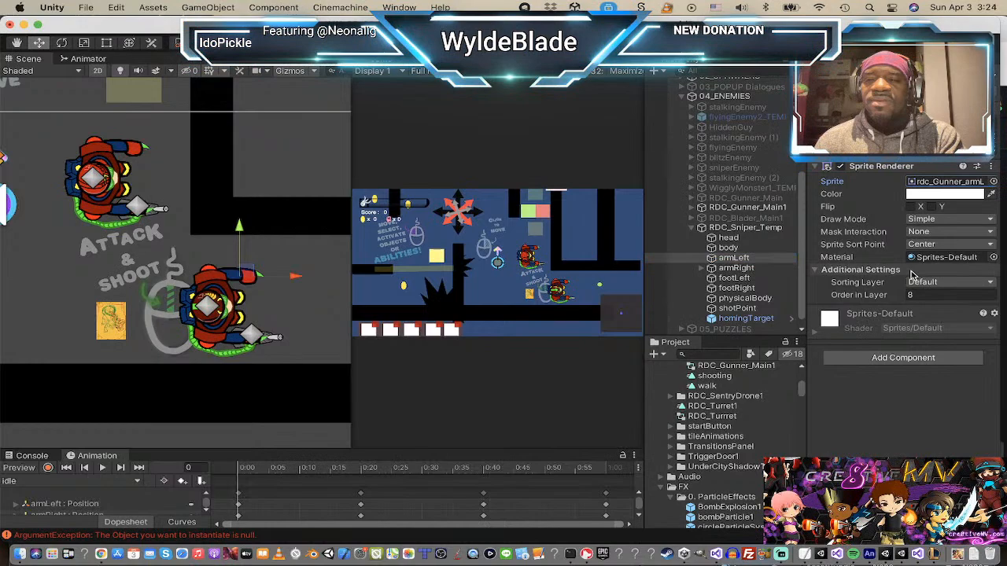
click(994, 181)
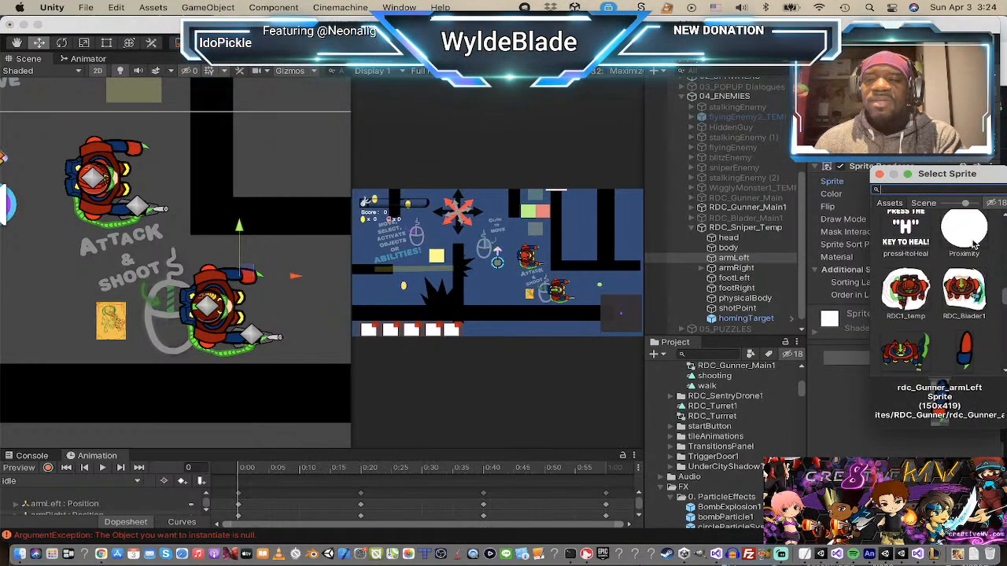
scroll(973, 246, down, 2)
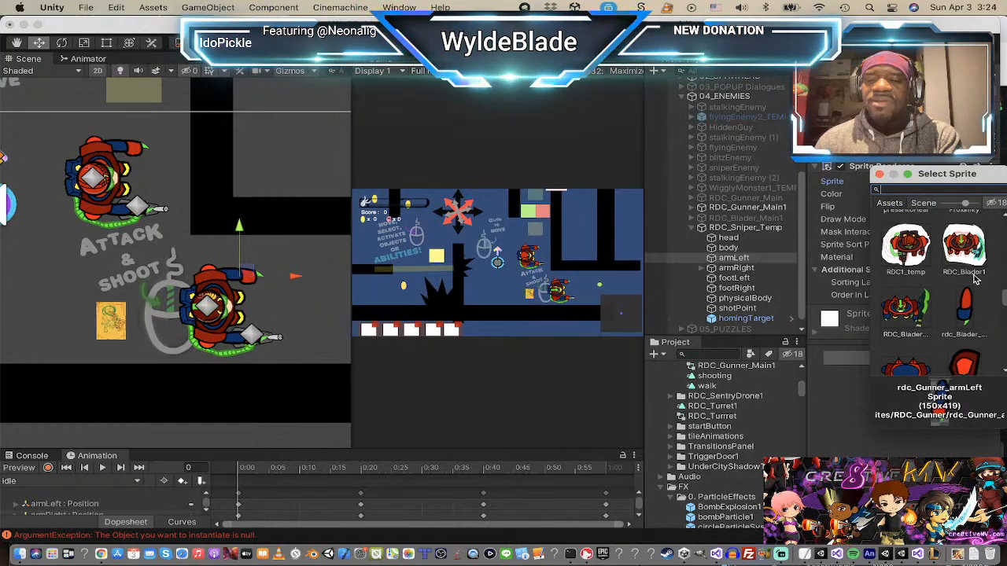
click(966, 311)
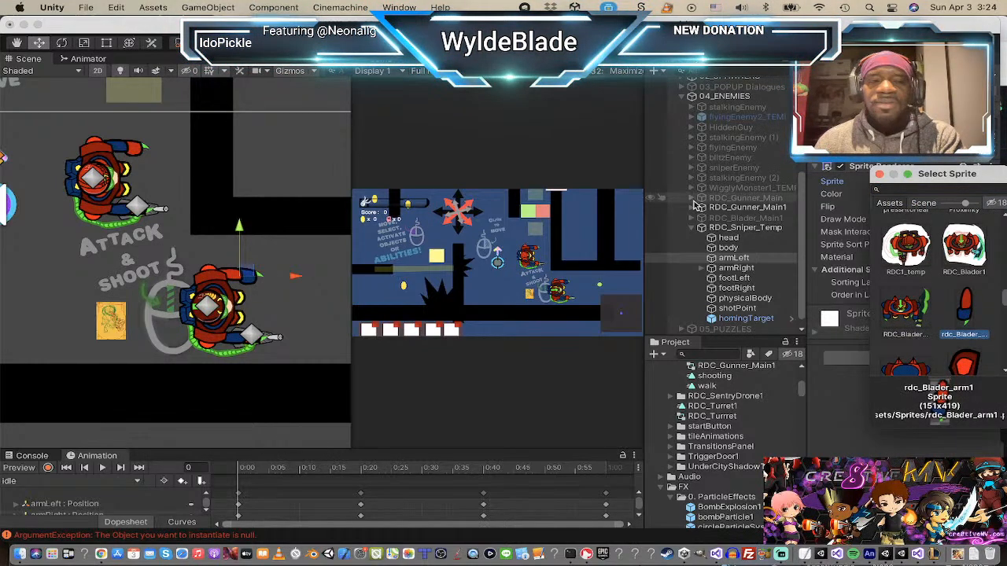
scroll(288, 328, up, 3)
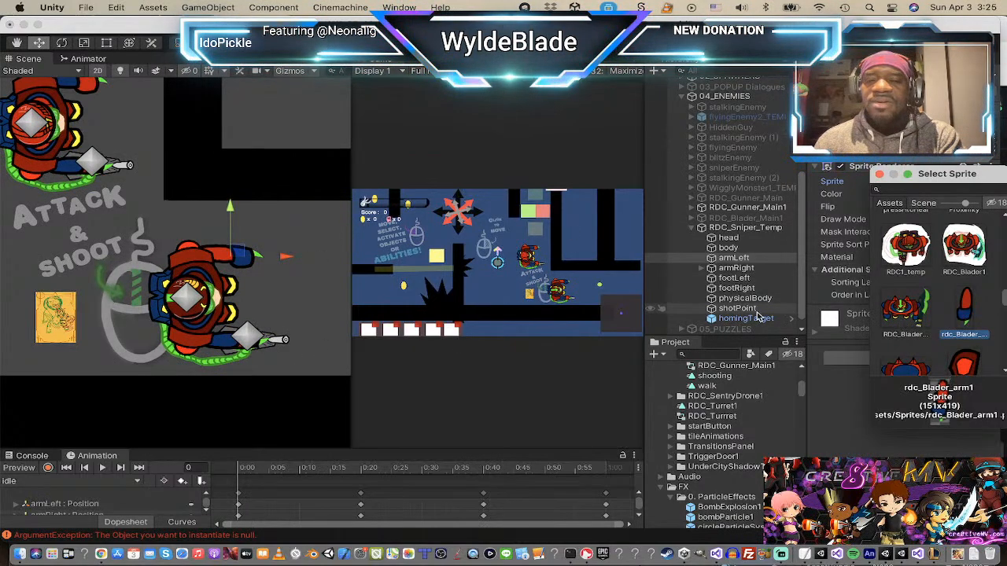
click(737, 262)
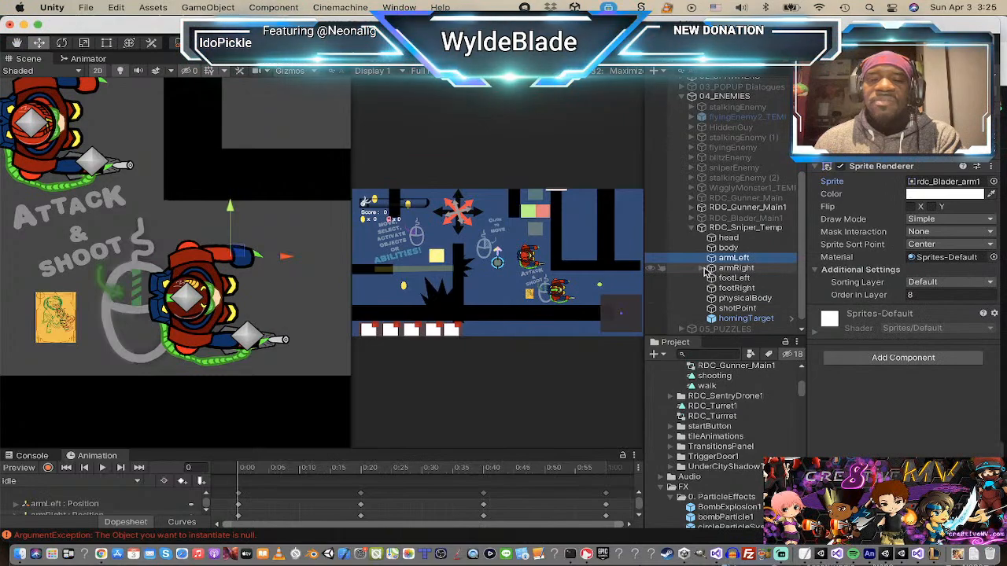
- Set the sprite of RDC_Sniper_Temp's armRight, the parent of weaponSprite, to rdc_Blader_arm1
click(702, 269)
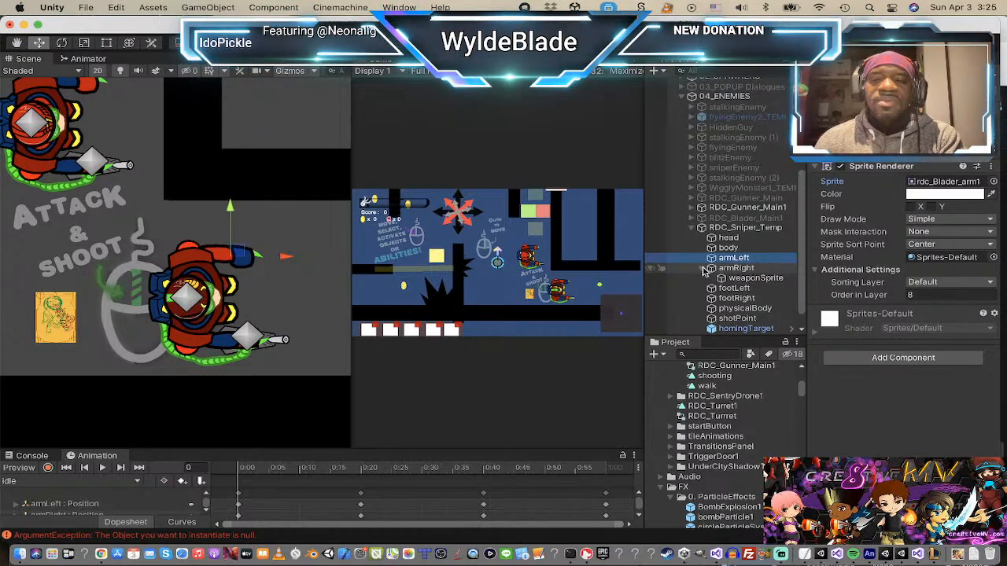
click(731, 268)
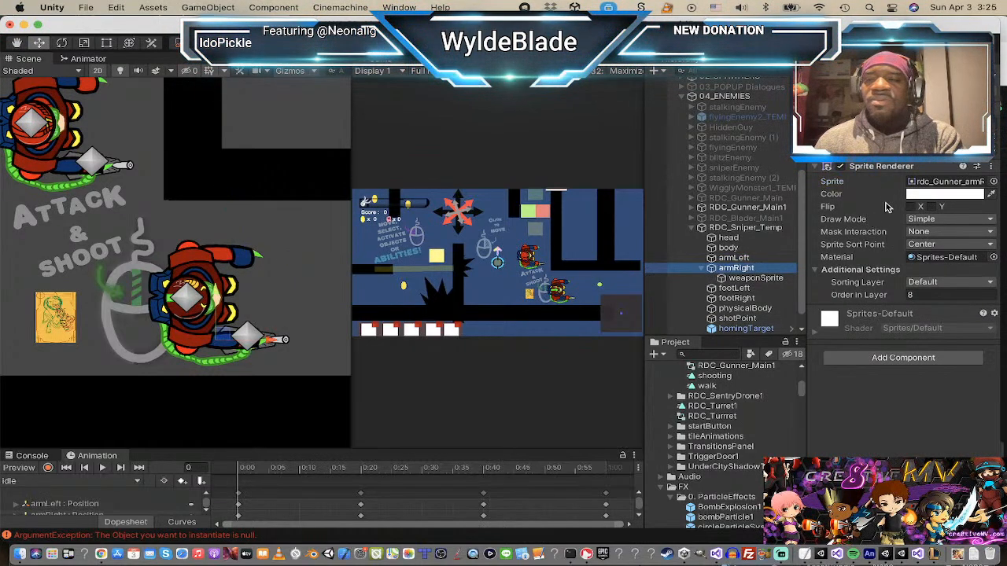
click(993, 182)
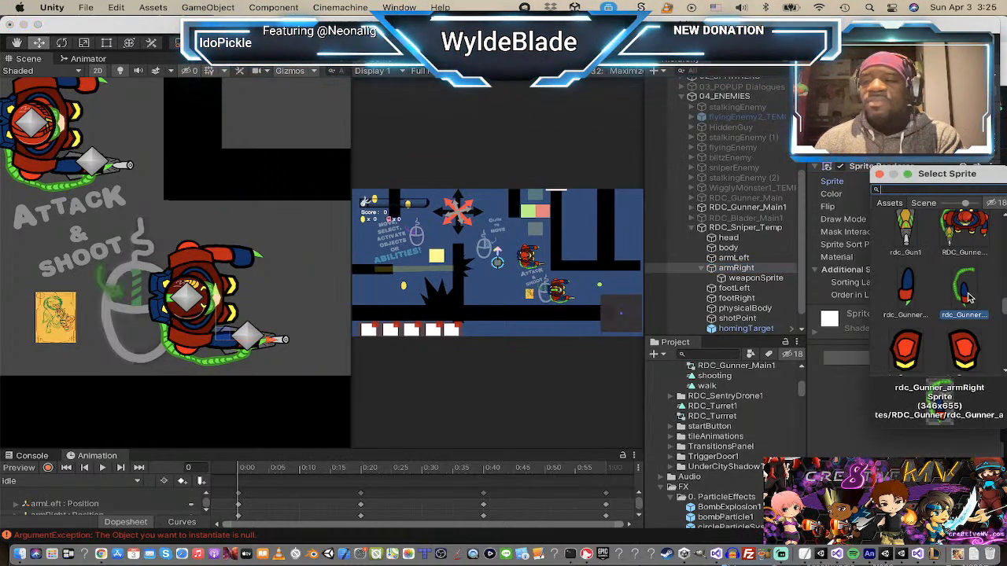
scroll(942, 264, up, 5)
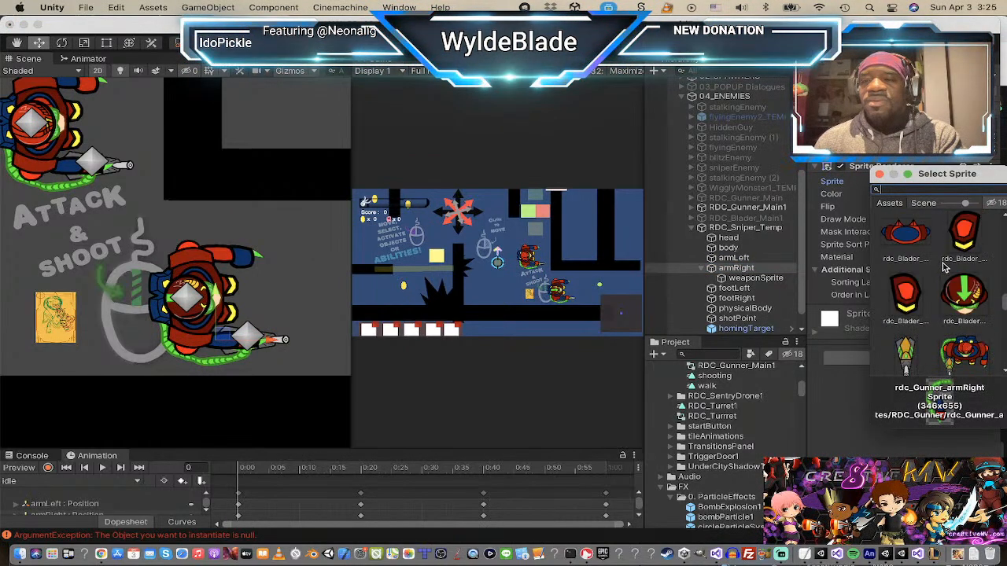
scroll(944, 268, up, 2)
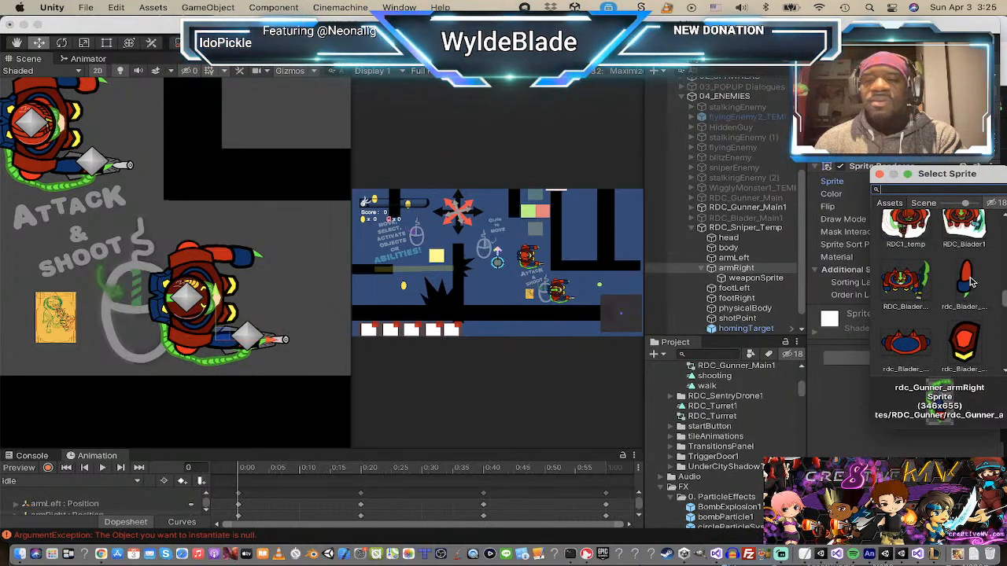
click(973, 284)
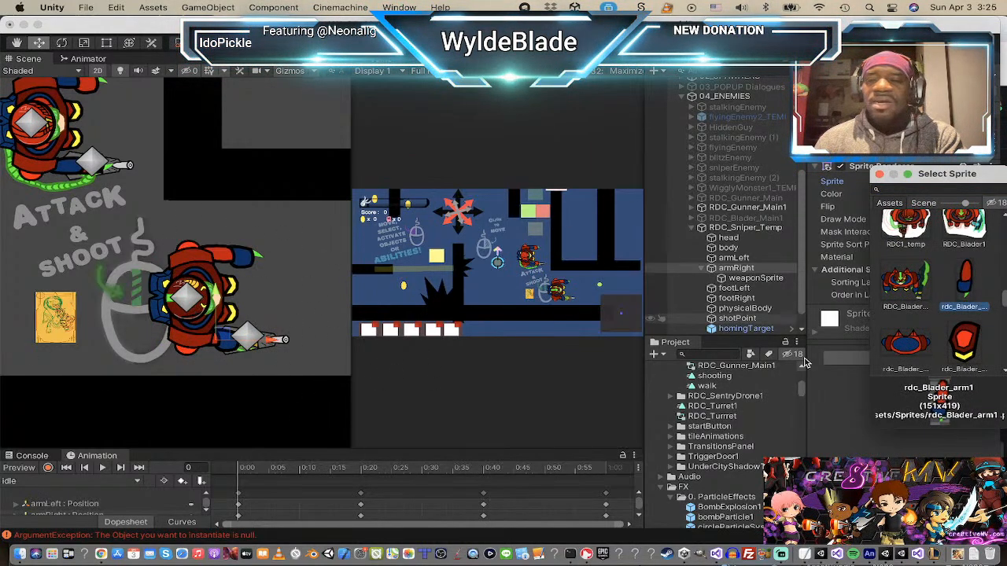
click(735, 269)
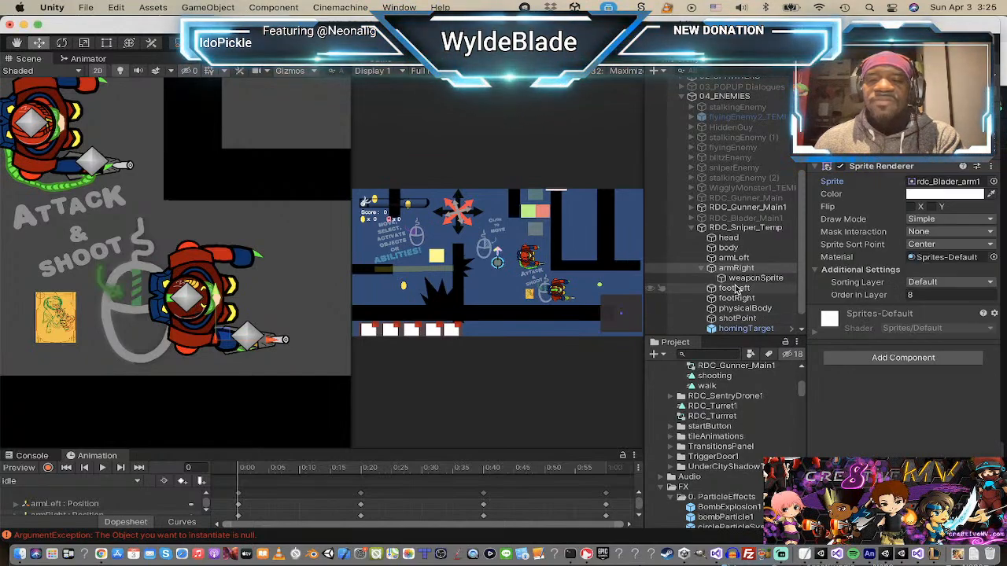
- Try the rdc_Blader_foot_left copy sprite on RDC_Sniper_Temp's armRight
click(993, 182)
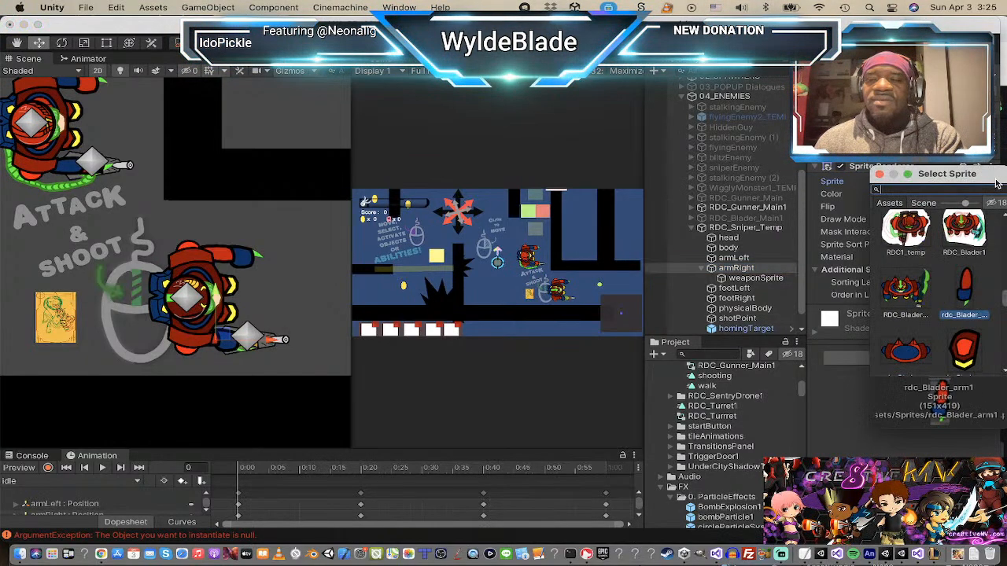
scroll(956, 320, up, 5)
scroll(956, 320, down, 3)
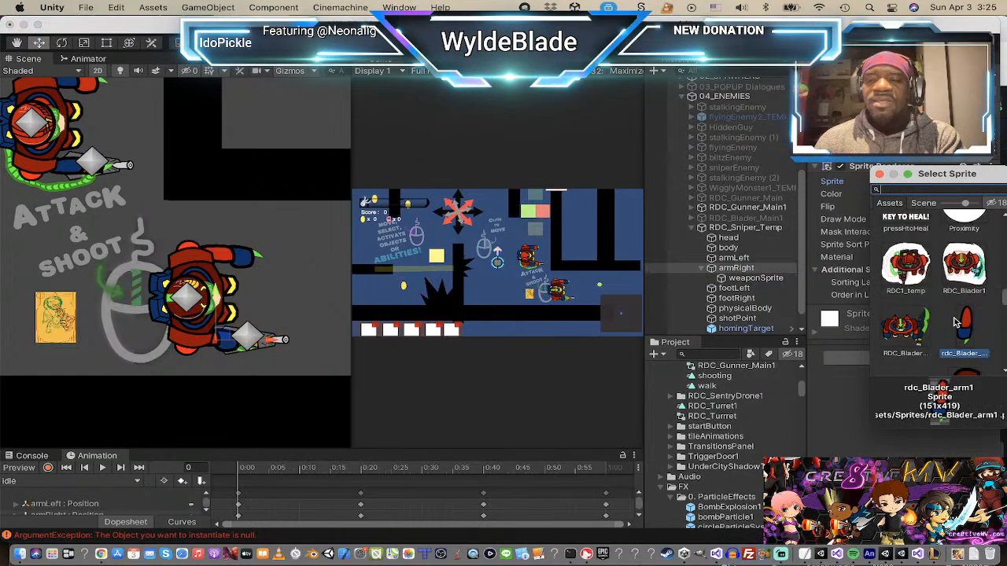
scroll(954, 323, down, 2)
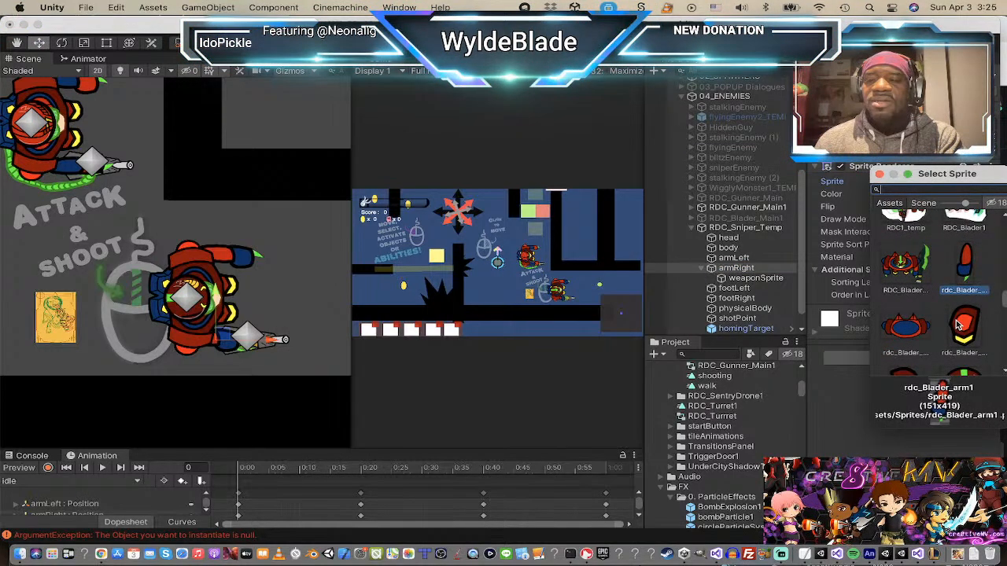
scroll(961, 325, down, 1)
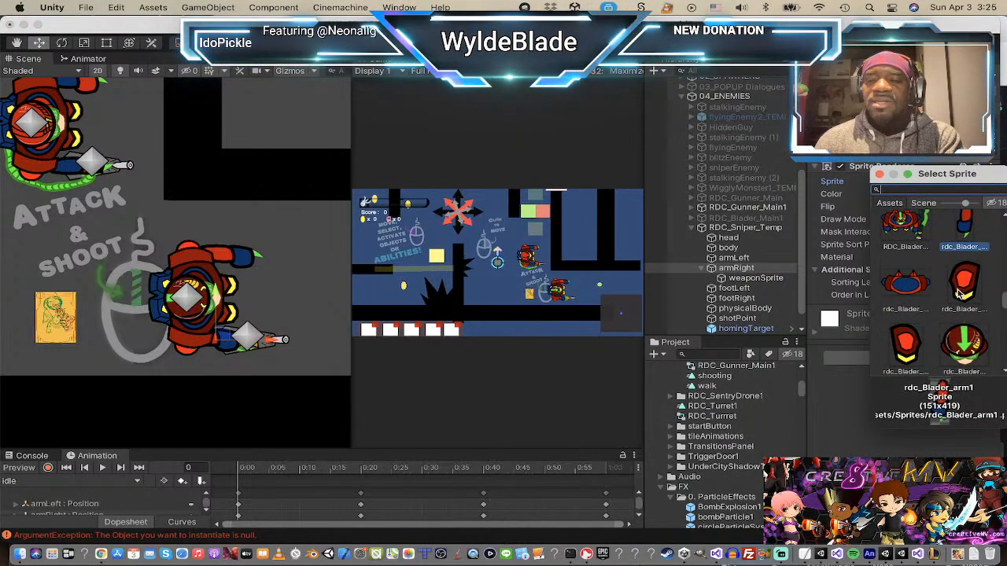
scroll(962, 285, down, 1)
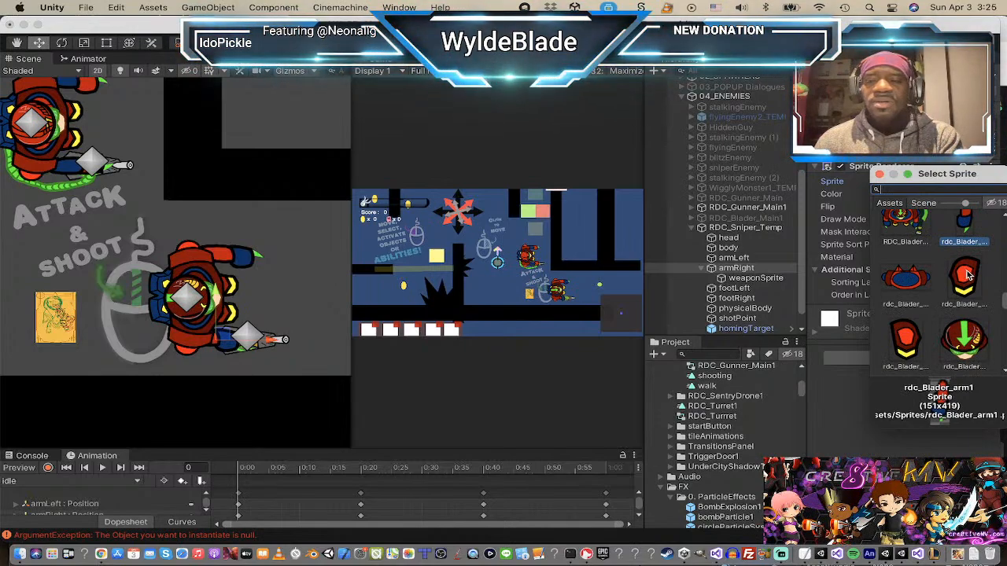
click(910, 350)
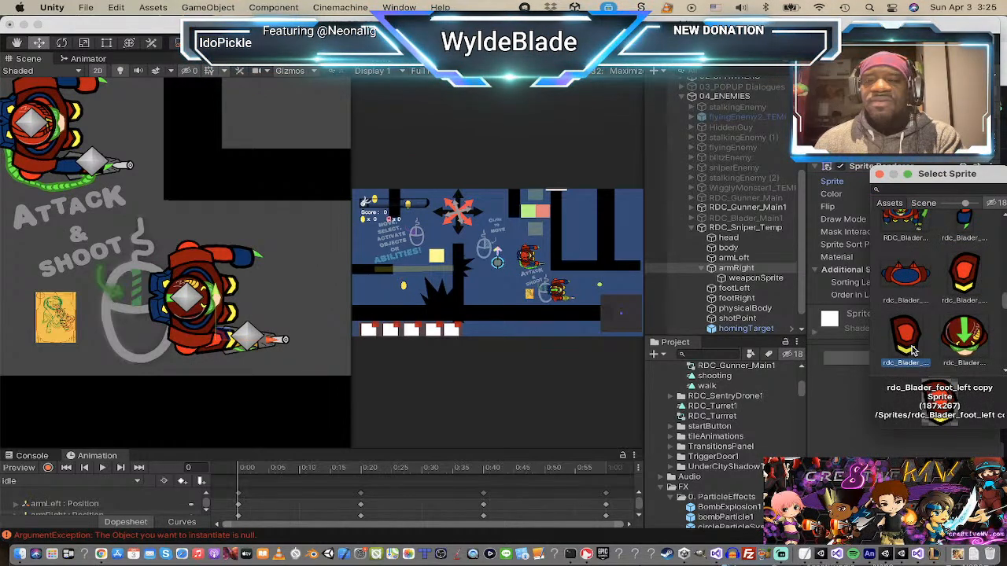
- Restore the sprite of RDC_Sniper_Temp's armRight to rdc_Blader_arm1
scroll(944, 330, up, 3)
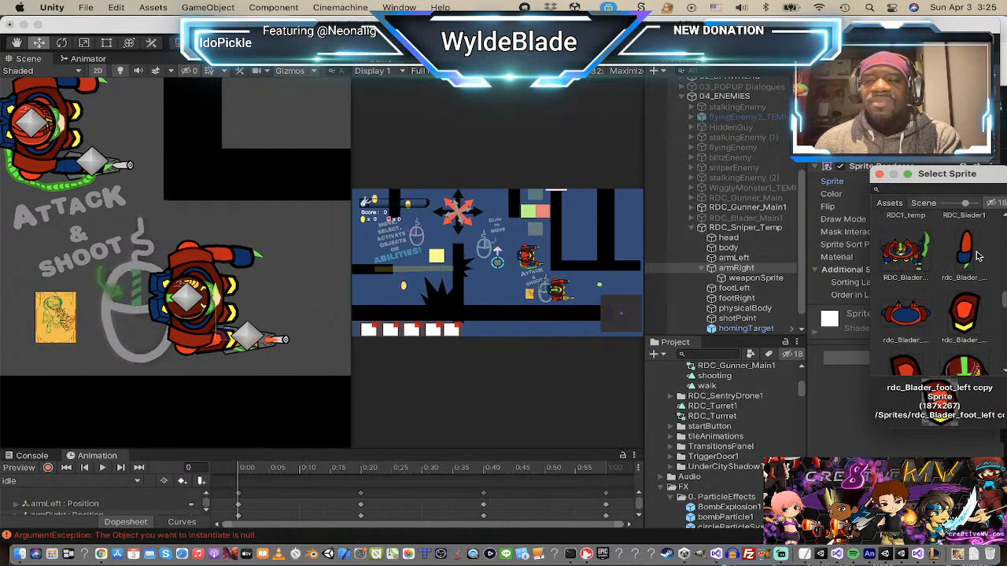
click(966, 250)
click(746, 292)
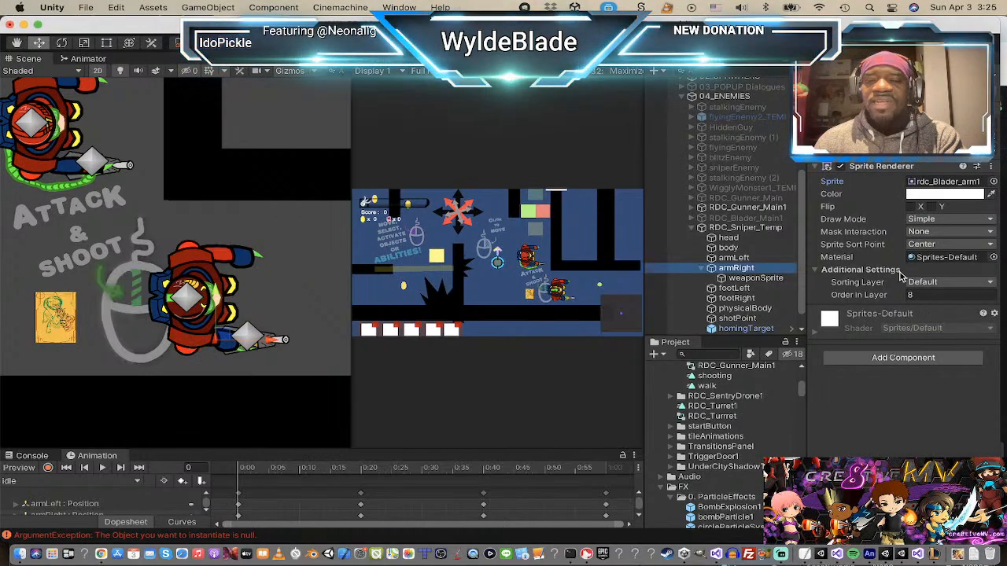
- Set the sprite of RDC_Sniper_Temp's footLeft to rdc_Blader_foot_left
click(743, 291)
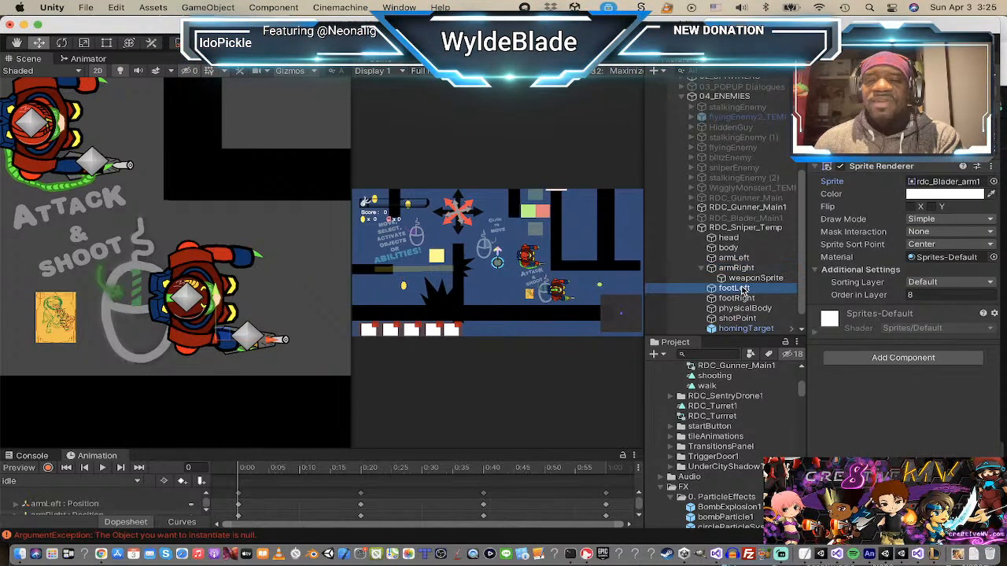
click(995, 182)
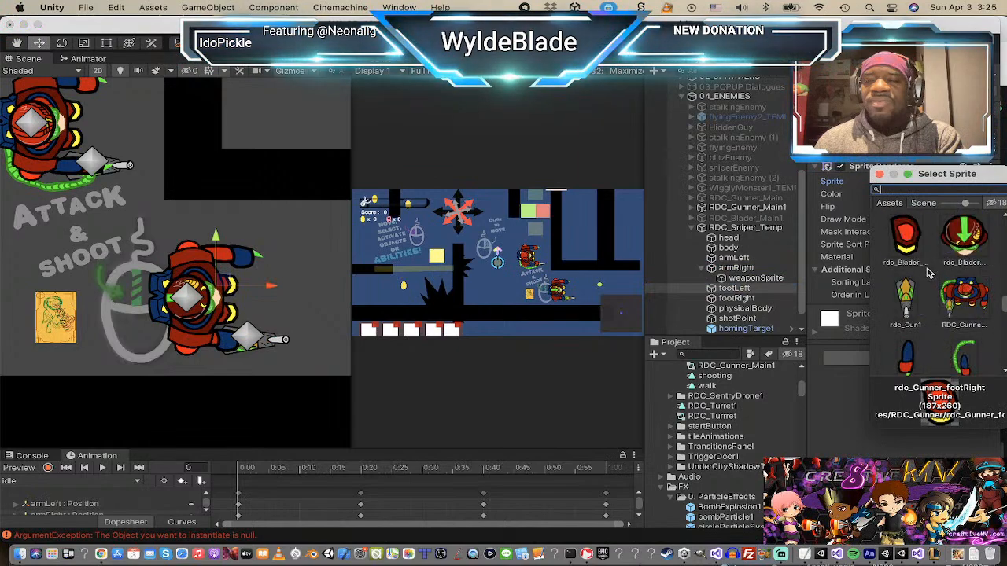
scroll(925, 260, up, 2)
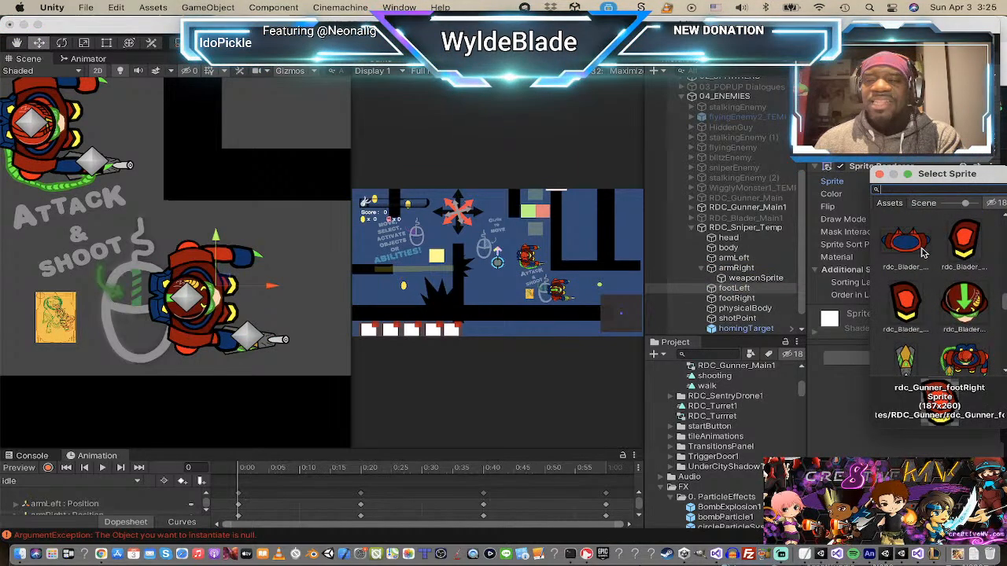
click(973, 246)
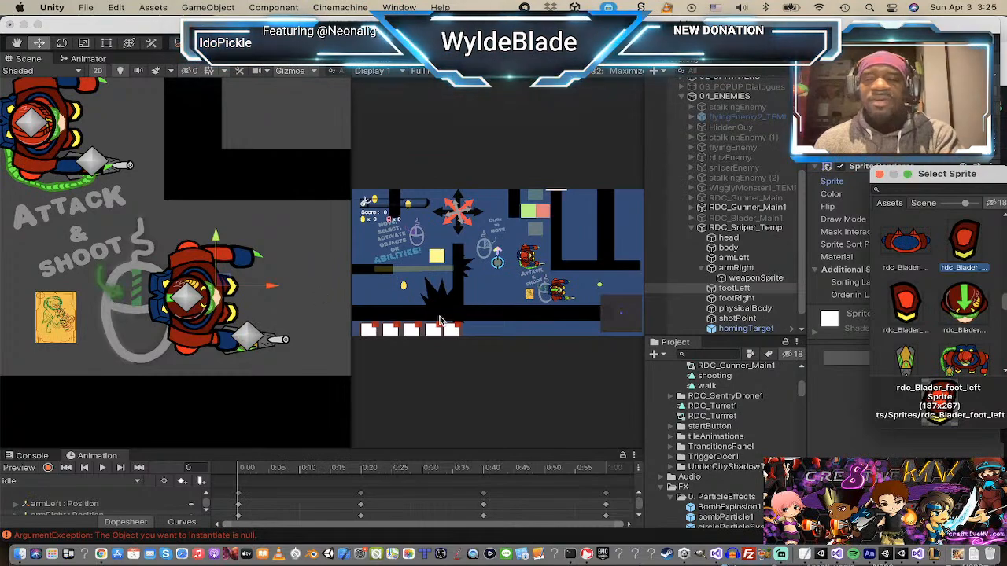
click(758, 291)
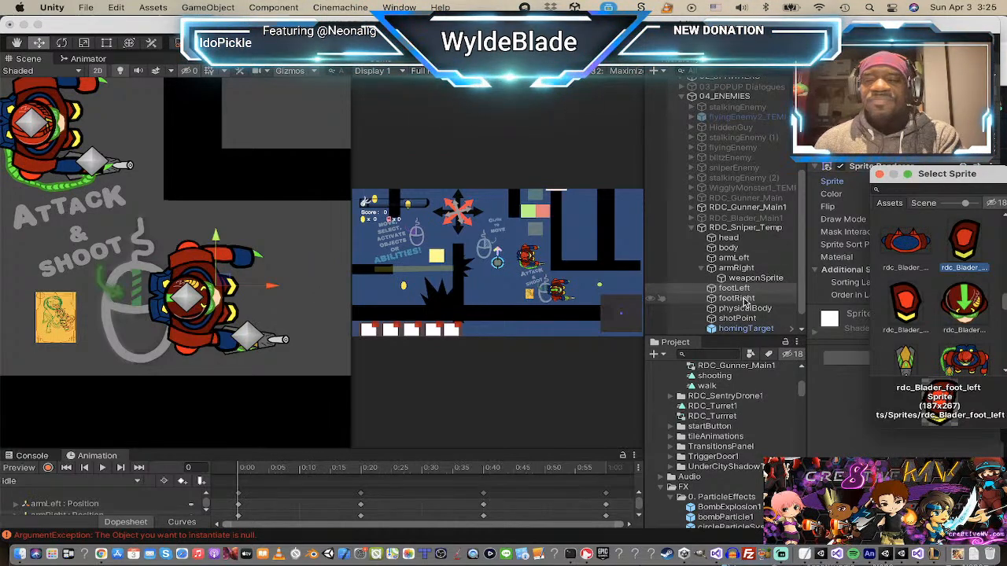
- Change the sprite of RDC_Sniper_Temp's footLeft to rdc_Blader_foot_left copy and close the sprite picker
click(992, 182)
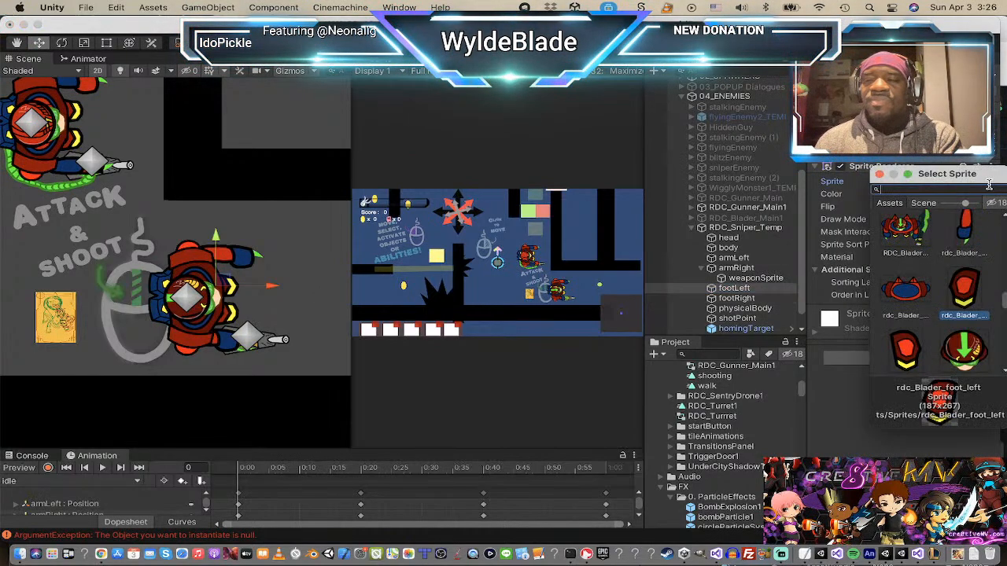
scroll(933, 293, up, 5)
scroll(932, 293, down, 6)
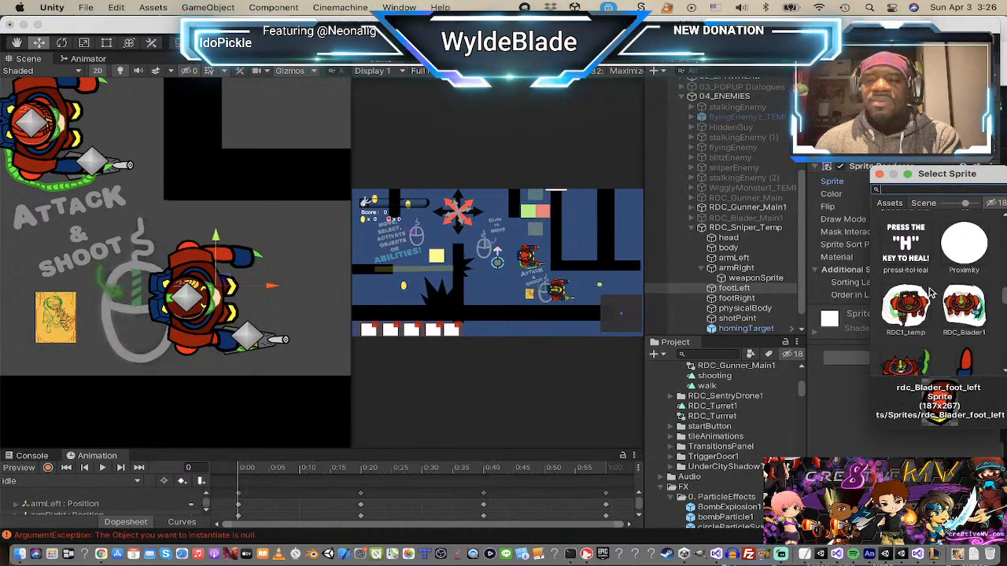
click(913, 337)
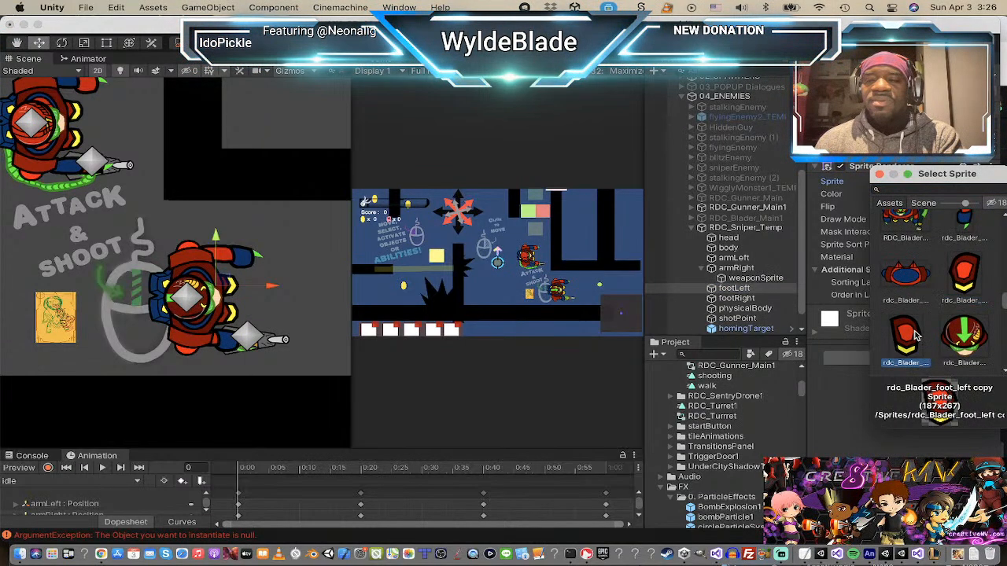
click(879, 175)
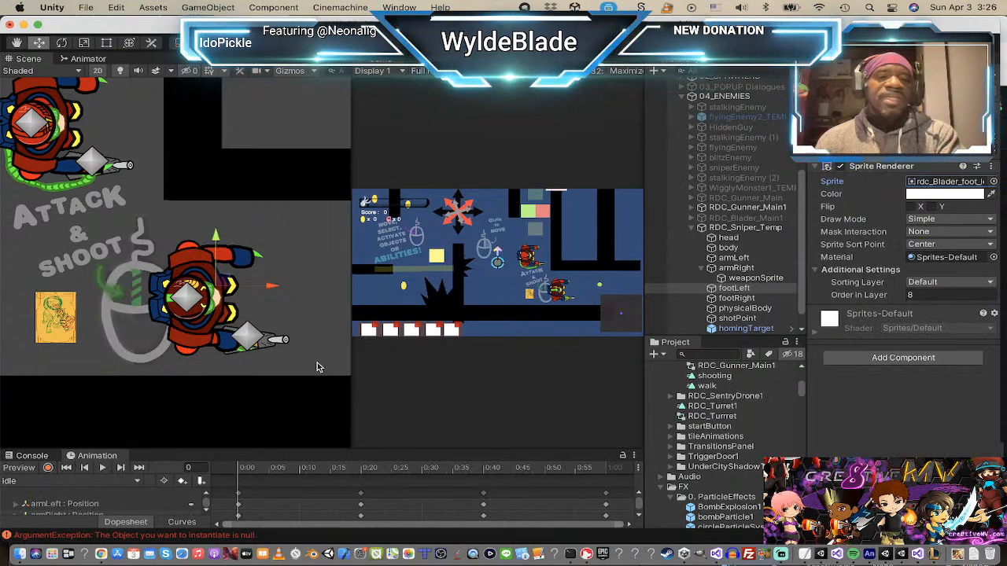
- Set the sprite of RDC_Sniper_Temp's footRight to rdc_Blader_foot_left copy
click(757, 300)
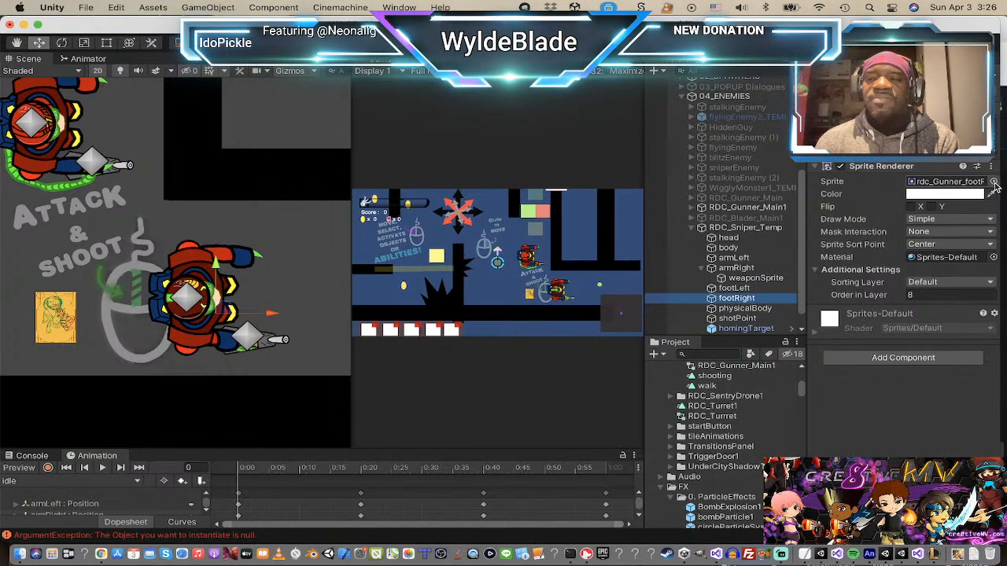
click(994, 182)
scroll(919, 290, up, 5)
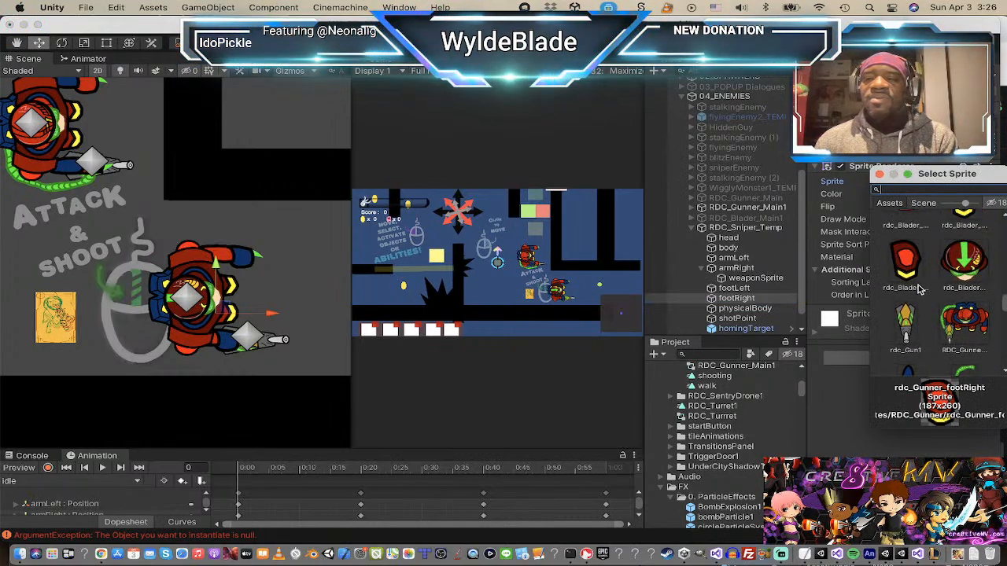
click(919, 288)
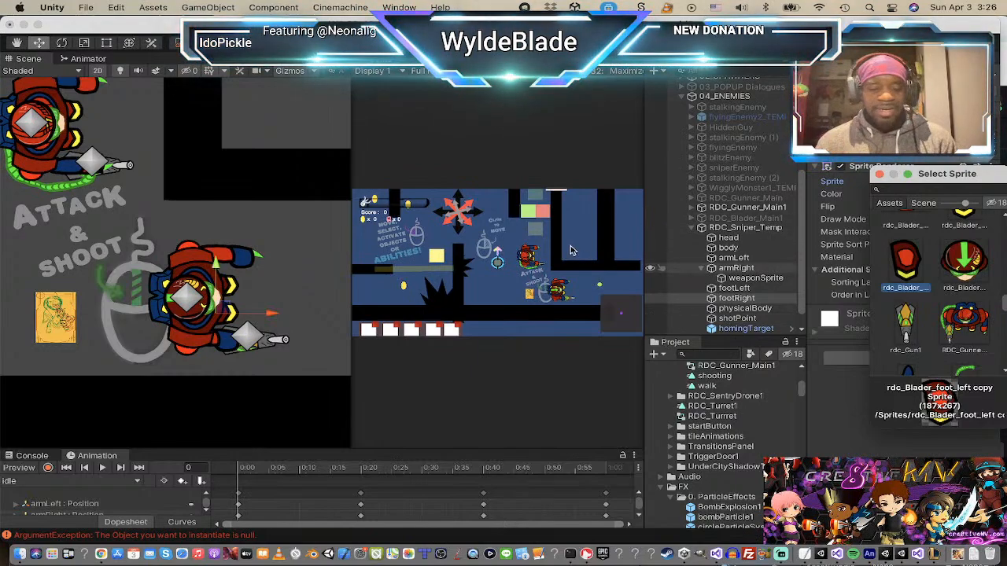
- Switch to Adobe Animate and examine how the assembled Blader and Gunner characters hold their weapons
key(super+Tab)
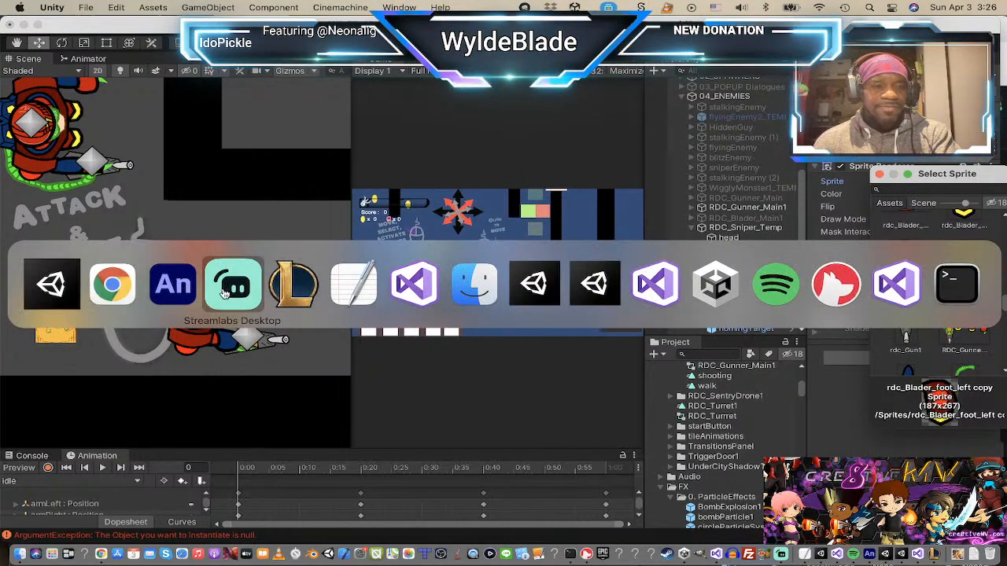
click(183, 287)
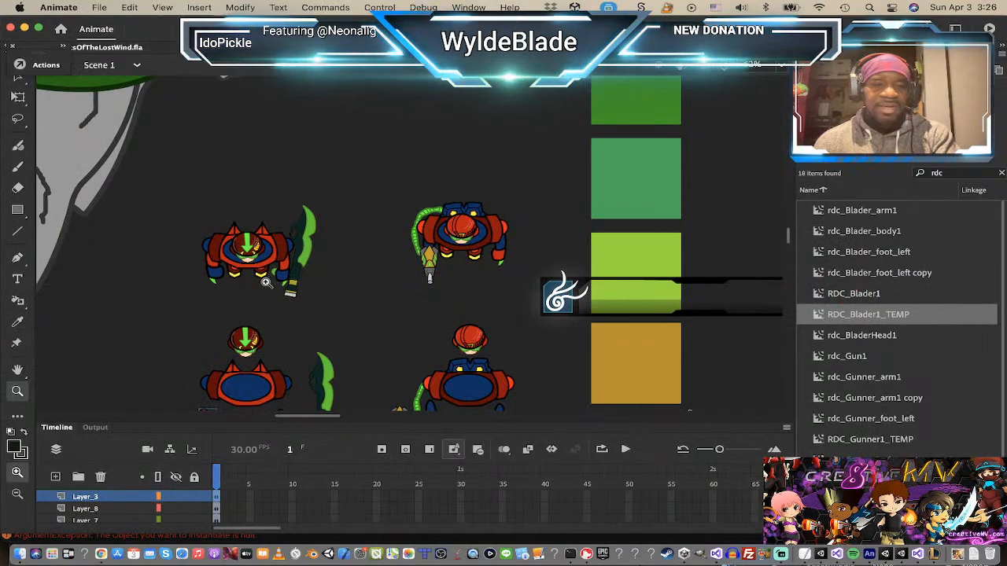
scroll(236, 335, down, 2)
scroll(236, 332, down, 3)
scroll(240, 331, up, 3)
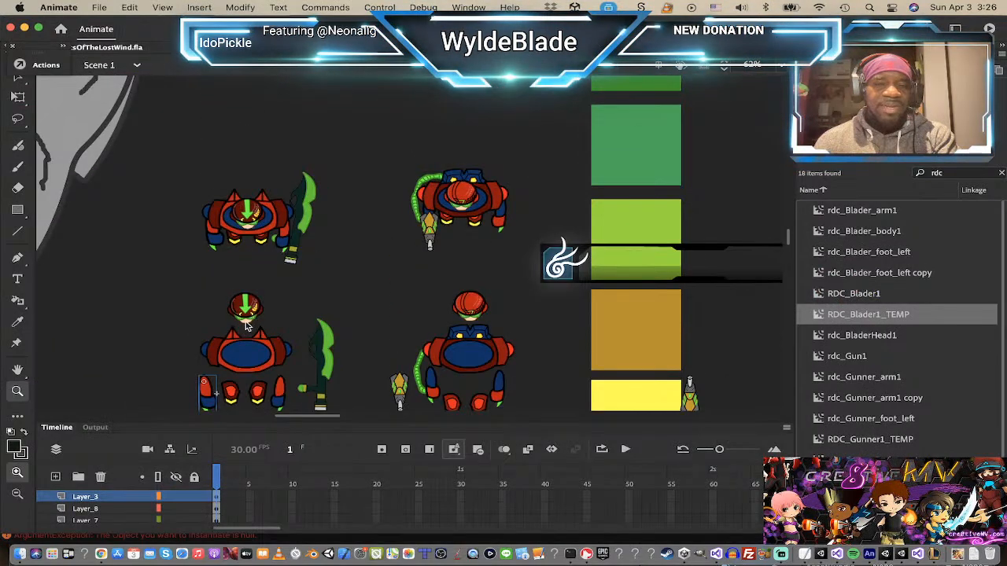
click(228, 233)
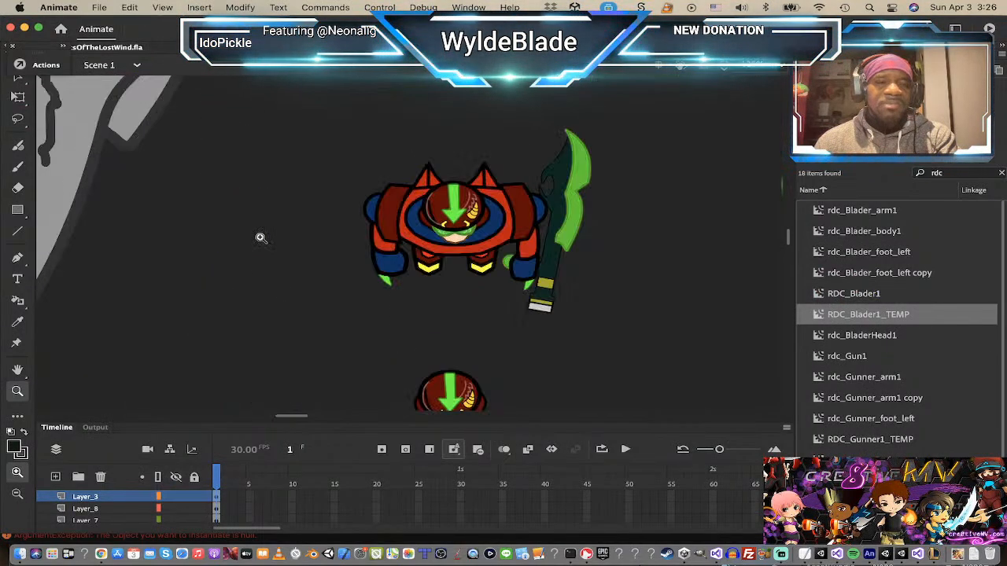
drag(559, 269, 321, 310)
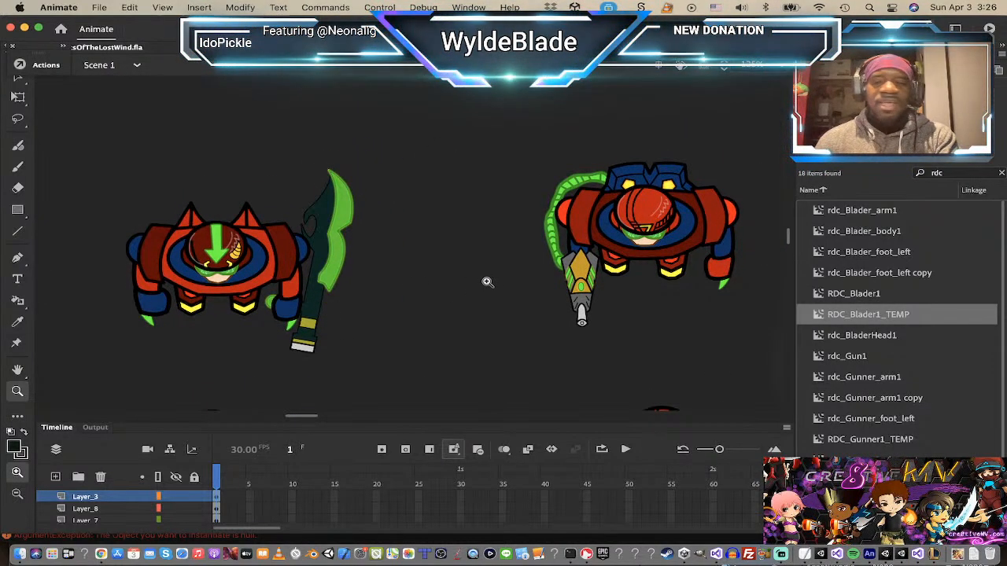
- Switch back to Unity, reparent RDC_Sniper_Temp's weaponSprite from armRight to armLeft, and move it up to the left hand
key(super+Tab)
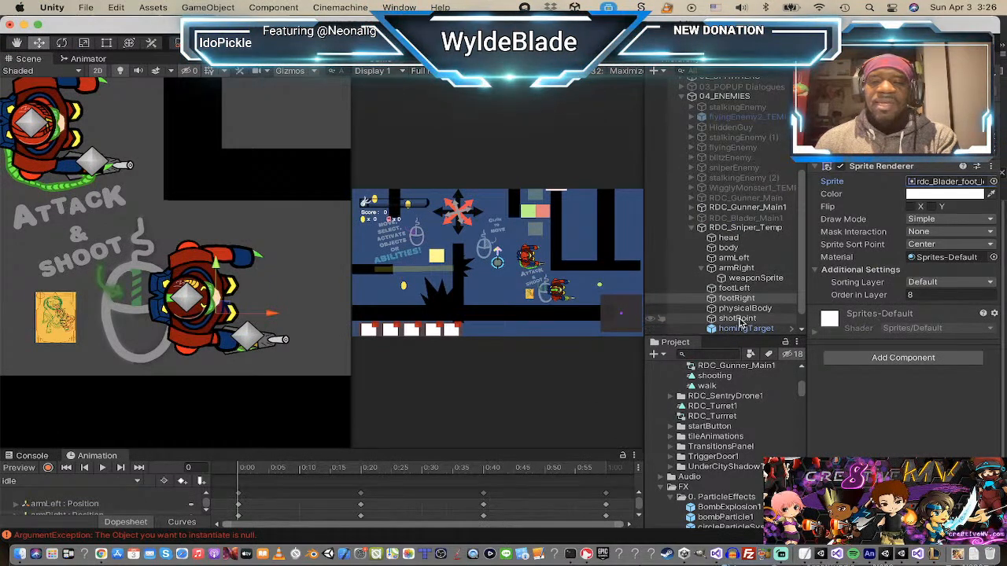
click(735, 268)
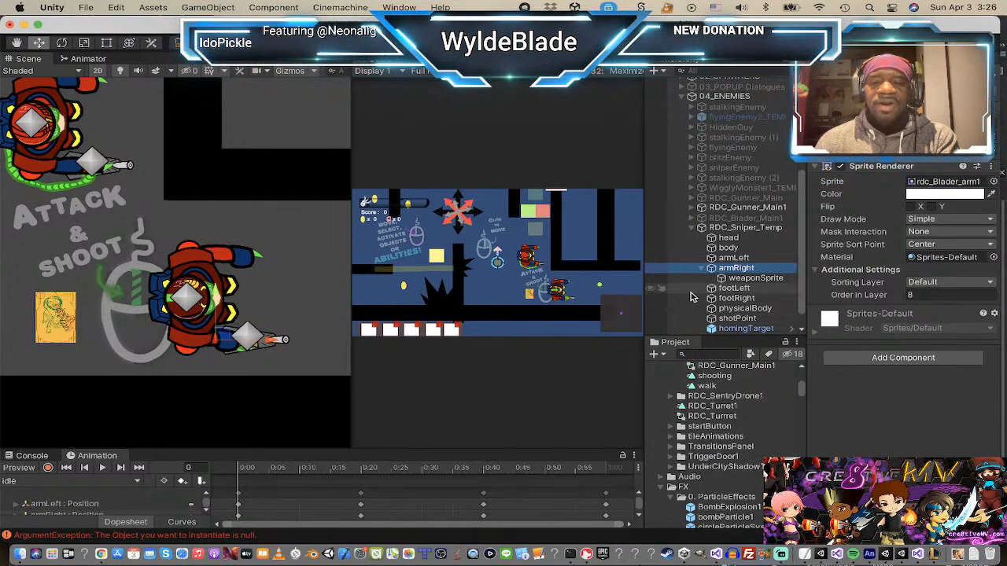
click(756, 280)
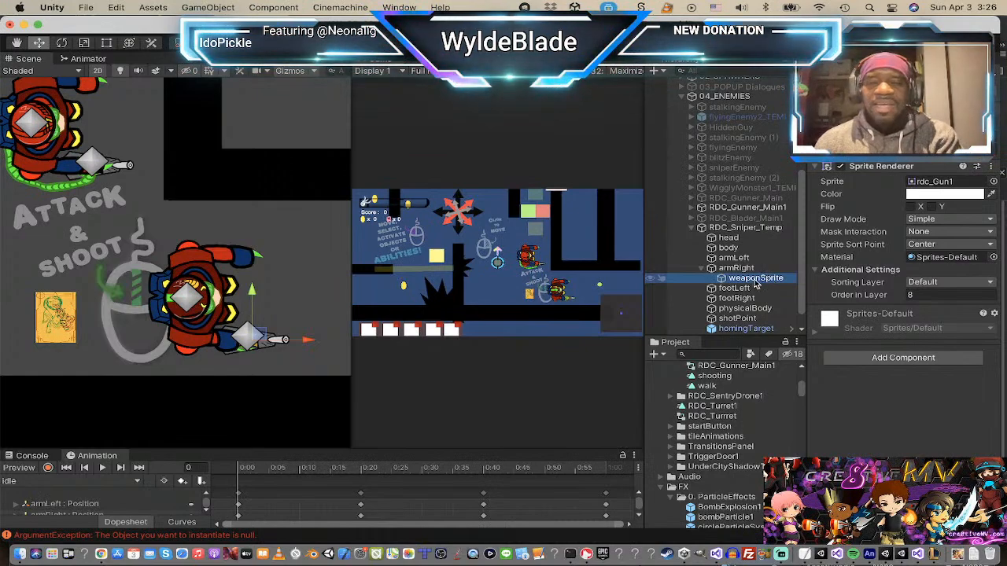
drag(755, 285, 746, 263)
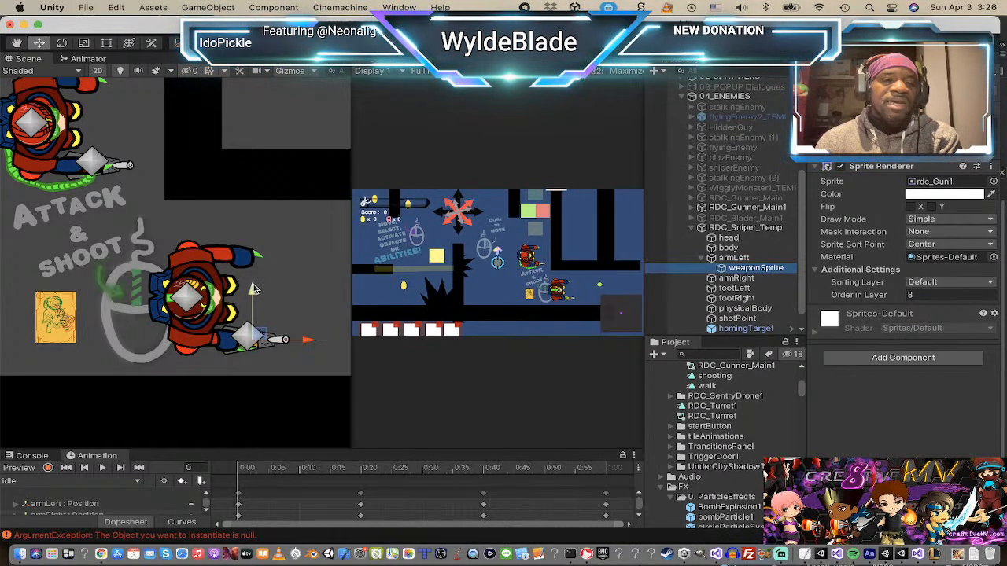
drag(252, 292, 250, 197)
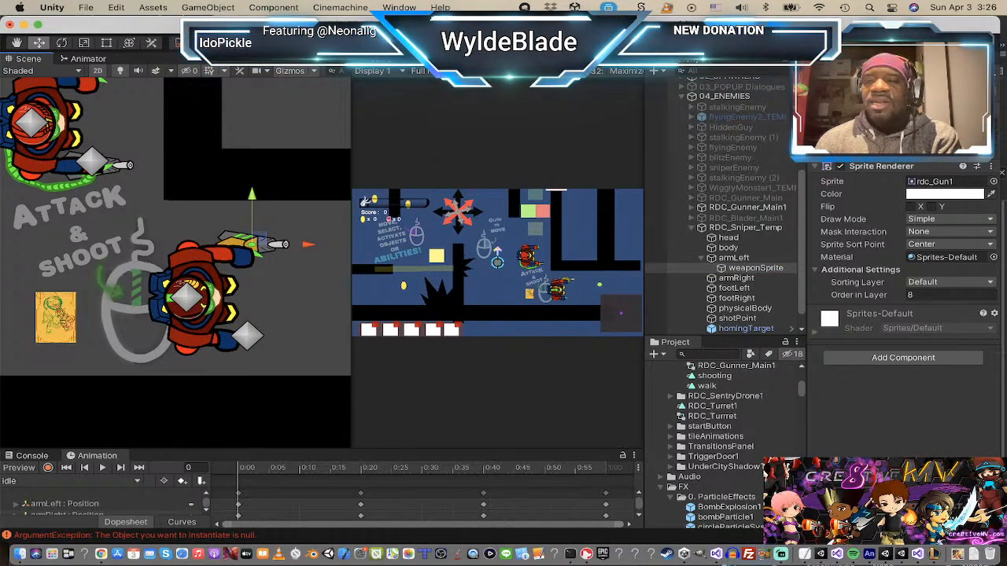
- Set weaponSprite's sprite to rdc_LaserBlade and shift the weapon slightly back along the left arm
click(993, 183)
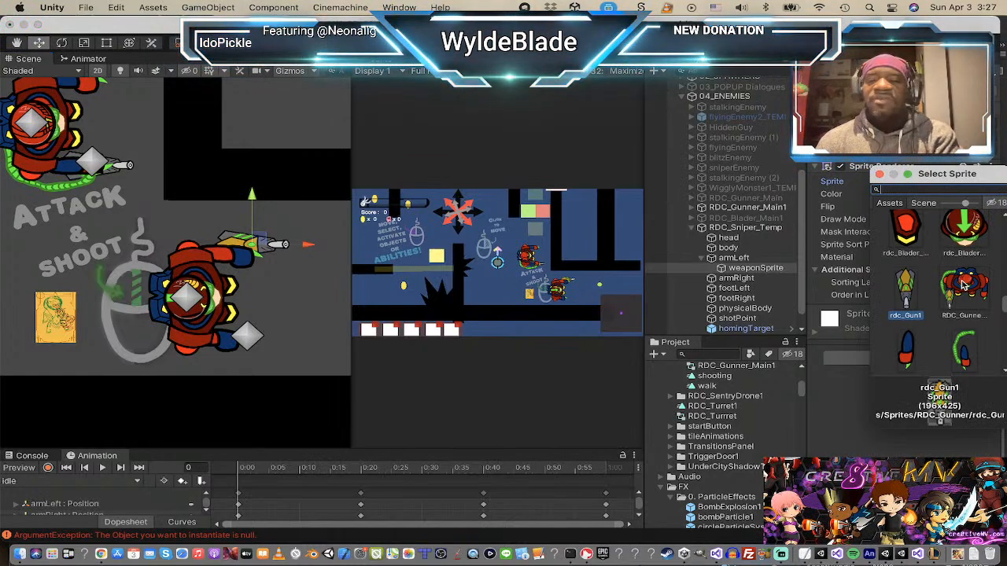
scroll(968, 289, up, 5)
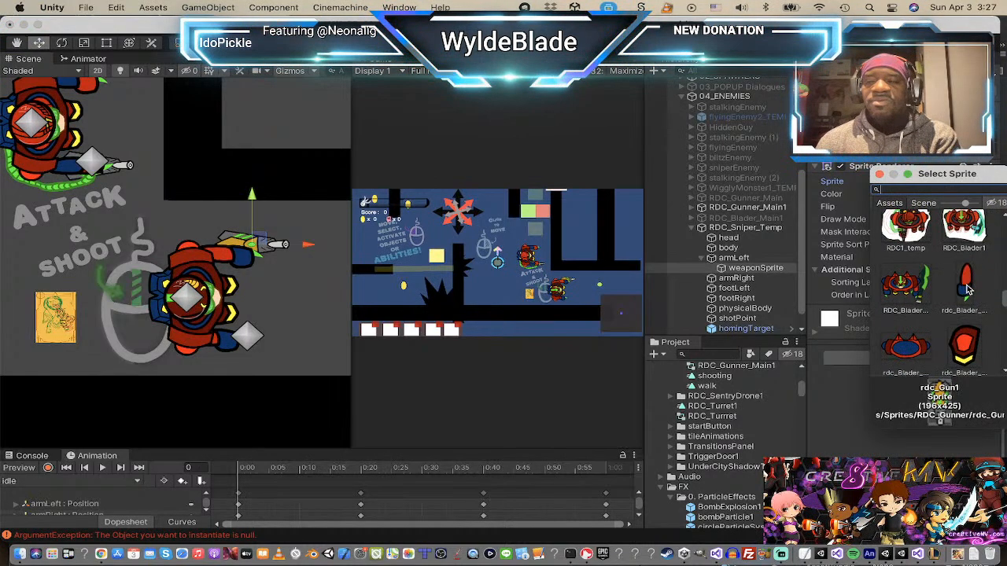
scroll(968, 290, down, 5)
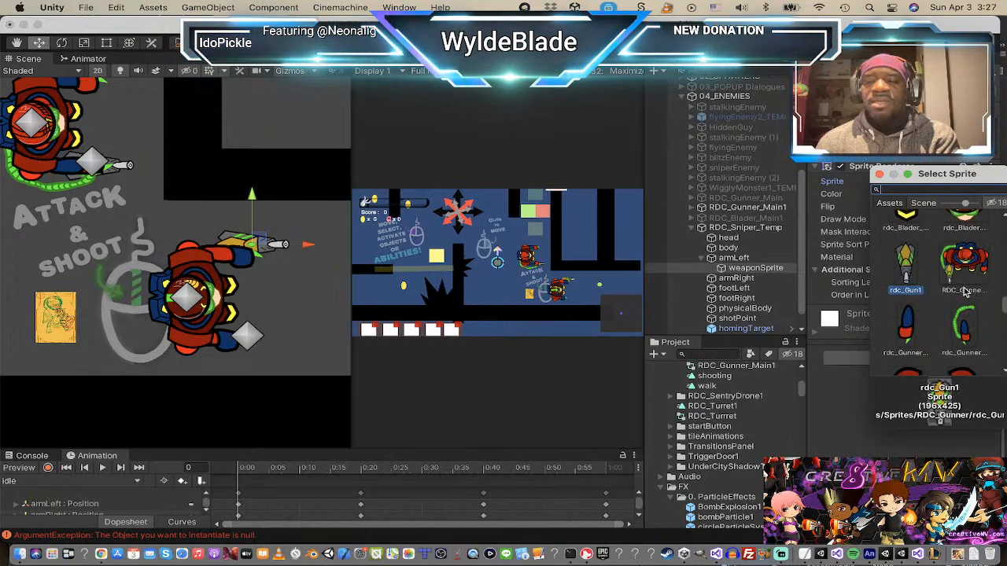
scroll(968, 289, down, 3)
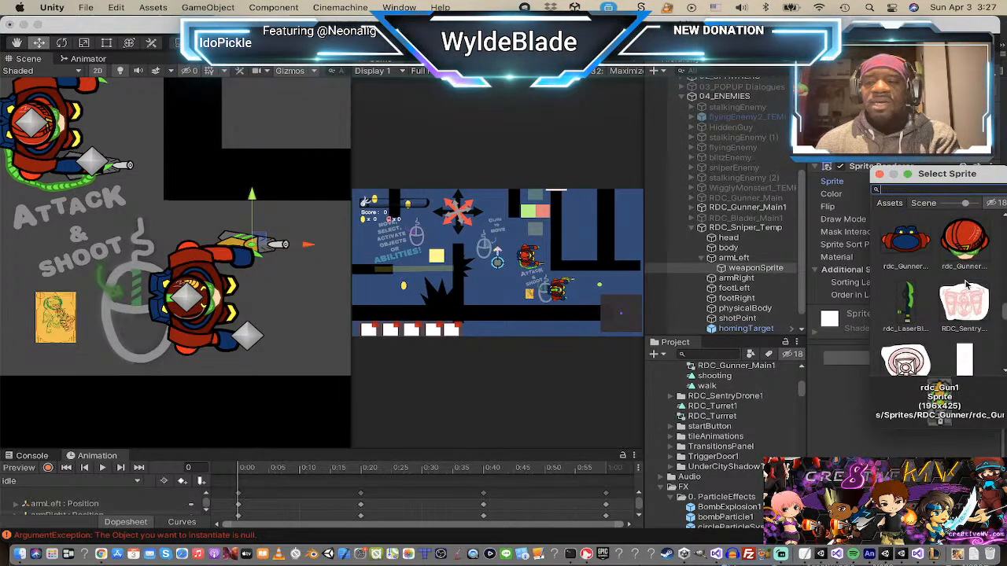
click(907, 307)
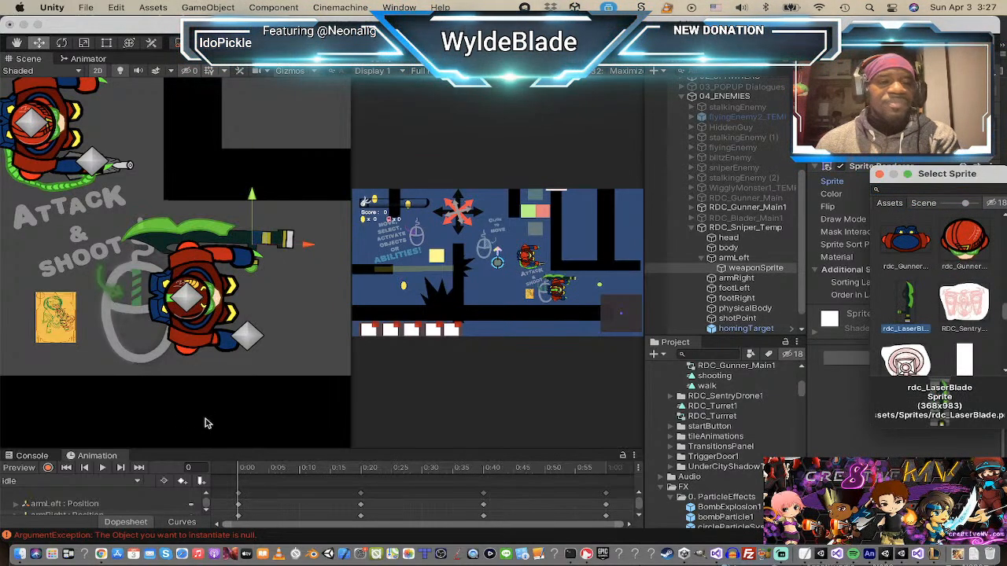
click(258, 240)
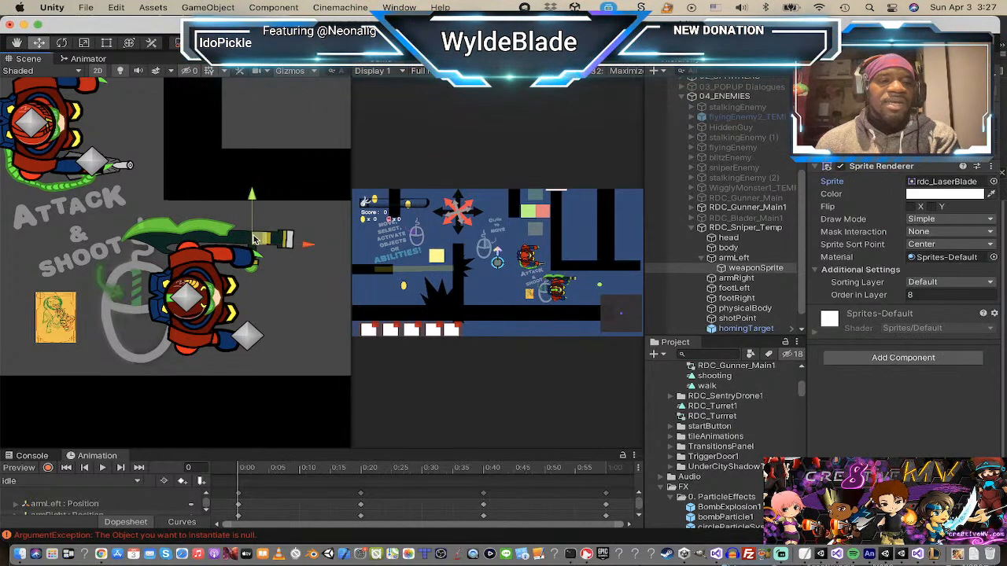
drag(262, 241, 253, 240)
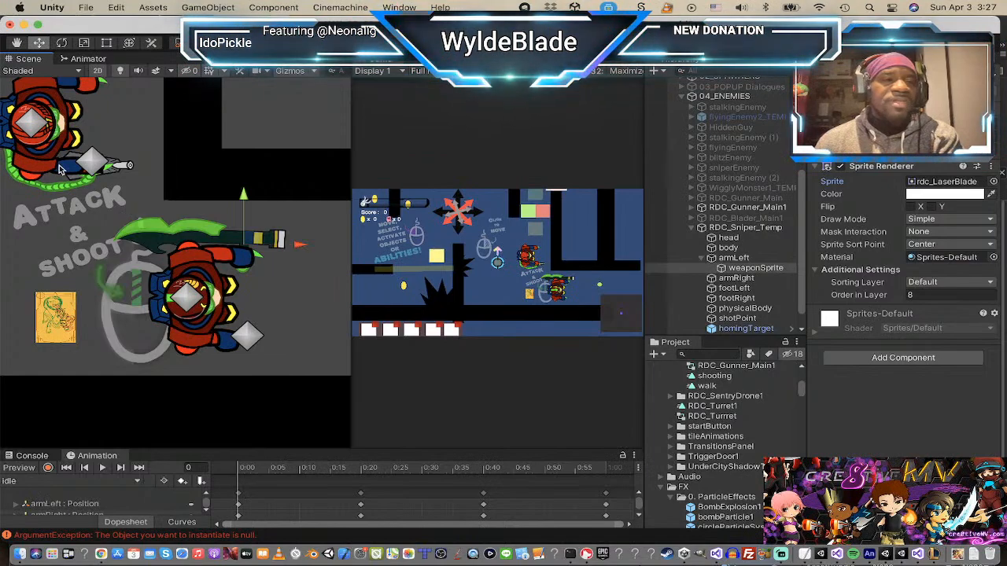
- Move RDC_Sniper_Temp's shotPoint to the front end of the laser blade's handle and collapse armLeft in the hierarchy
scroll(61, 170, up, 2)
middle_drag(146, 166, 240, 296)
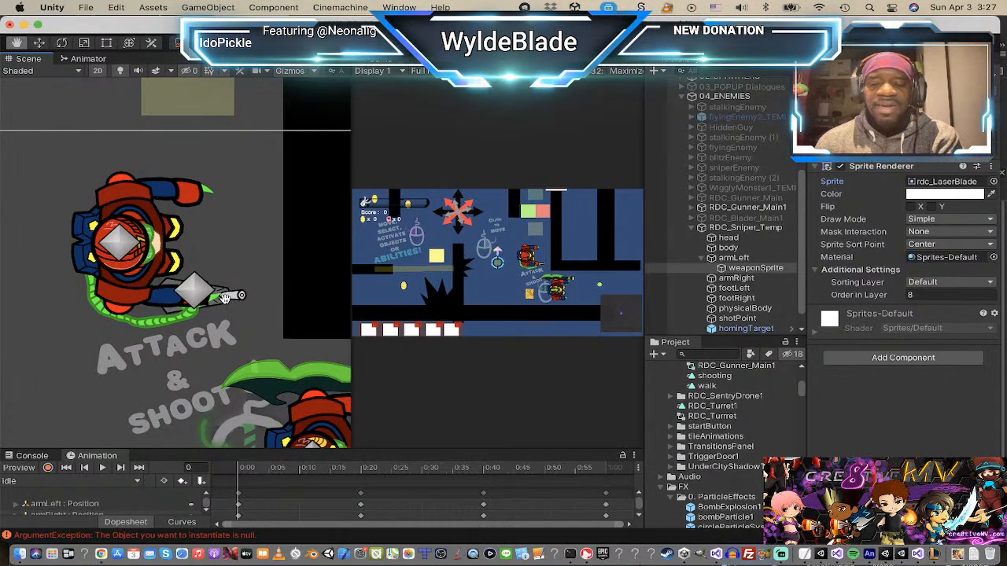
middle_drag(300, 431, 137, 330)
scroll(202, 350, down, 2)
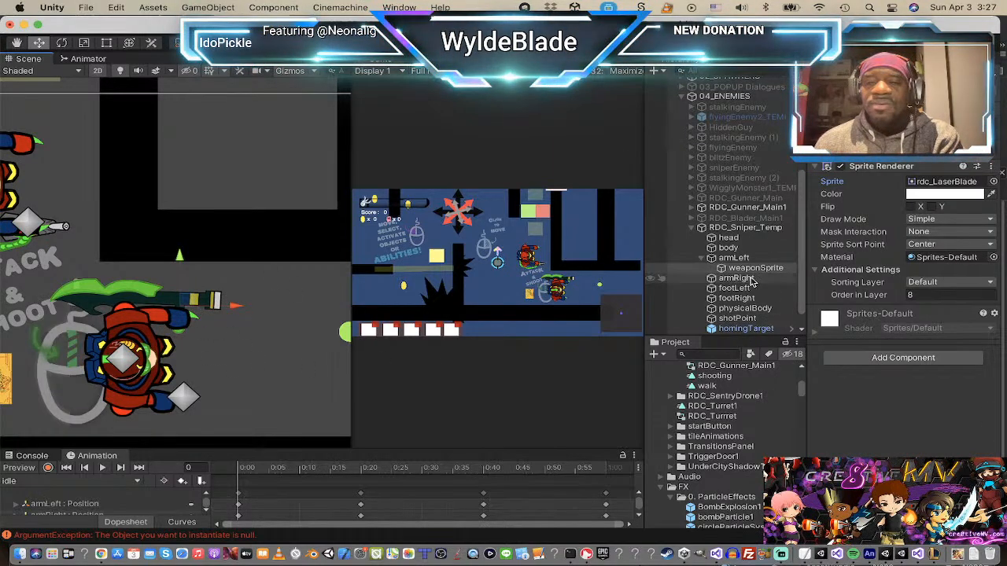
click(744, 319)
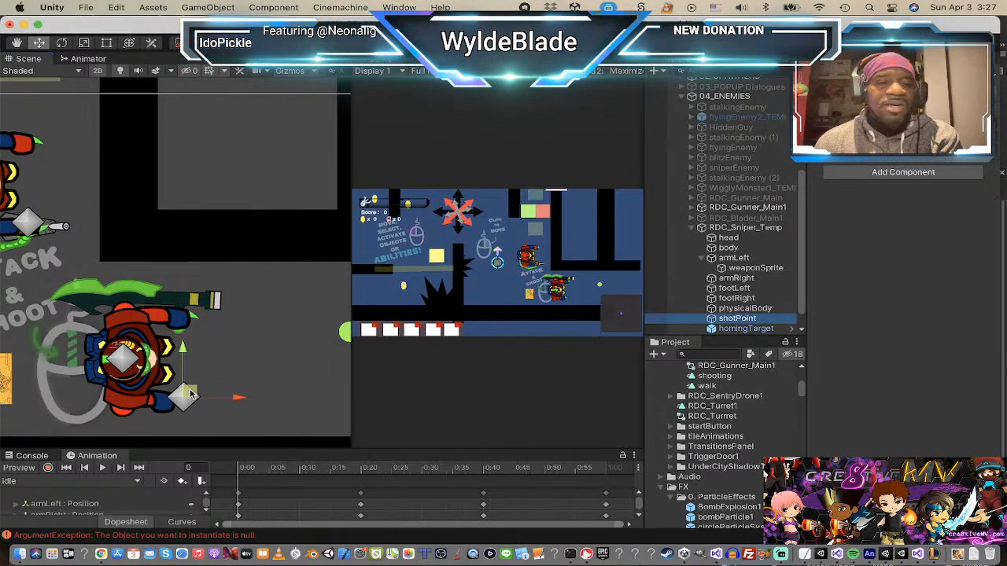
drag(188, 394, 240, 295)
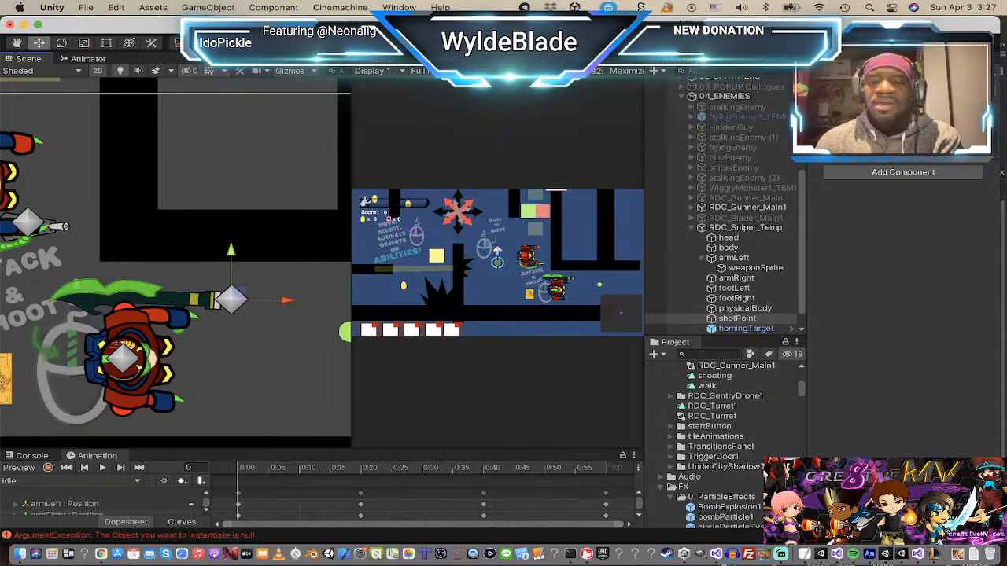
scroll(746, 275, up, 1)
scroll(747, 276, down, 1)
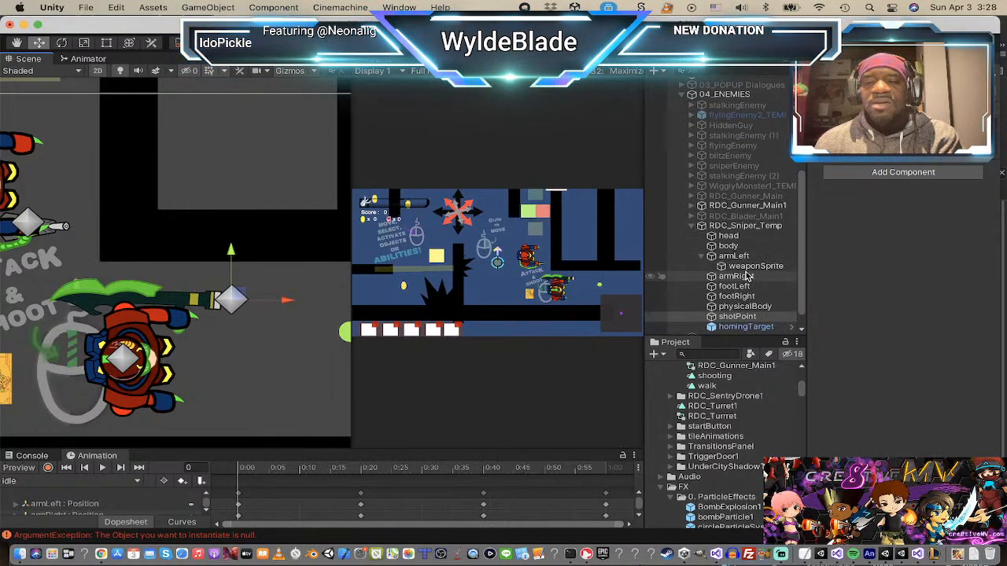
scroll(748, 275, down, 1)
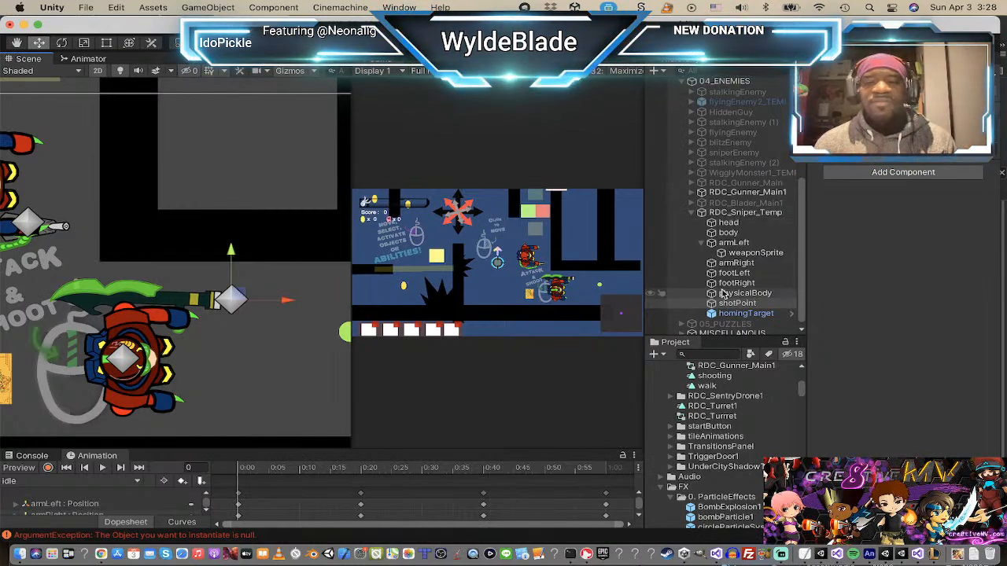
click(702, 247)
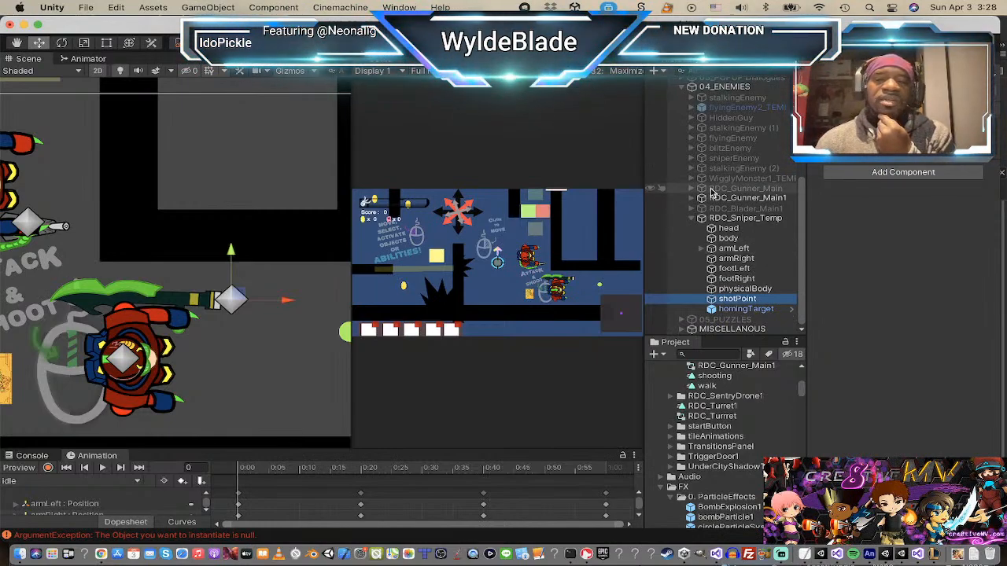
- Select RDC_Sniper_Temp and run the scene in play mode to watch how the enemy aims and moves
click(743, 218)
scroll(889, 260, down, 10)
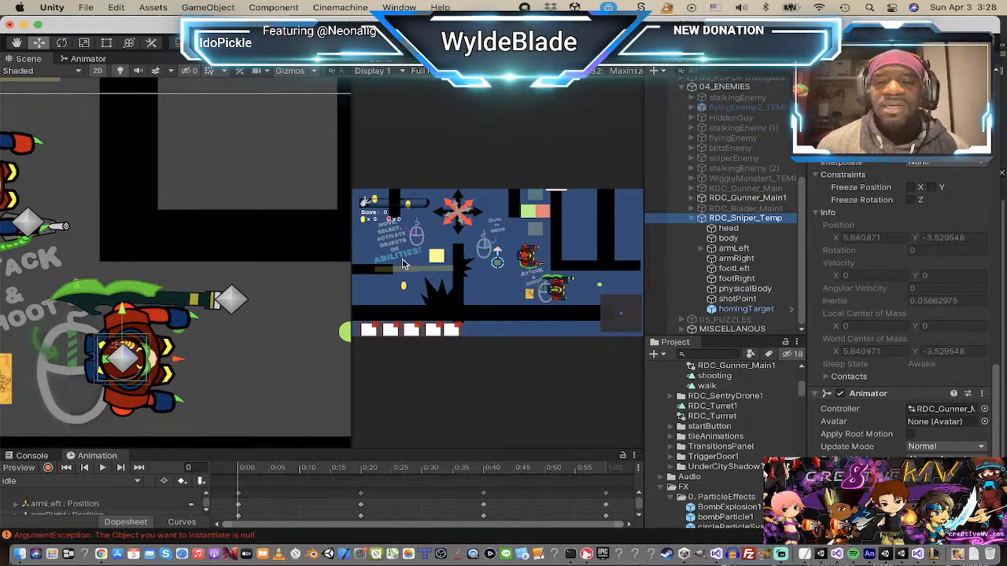
key(super+p)
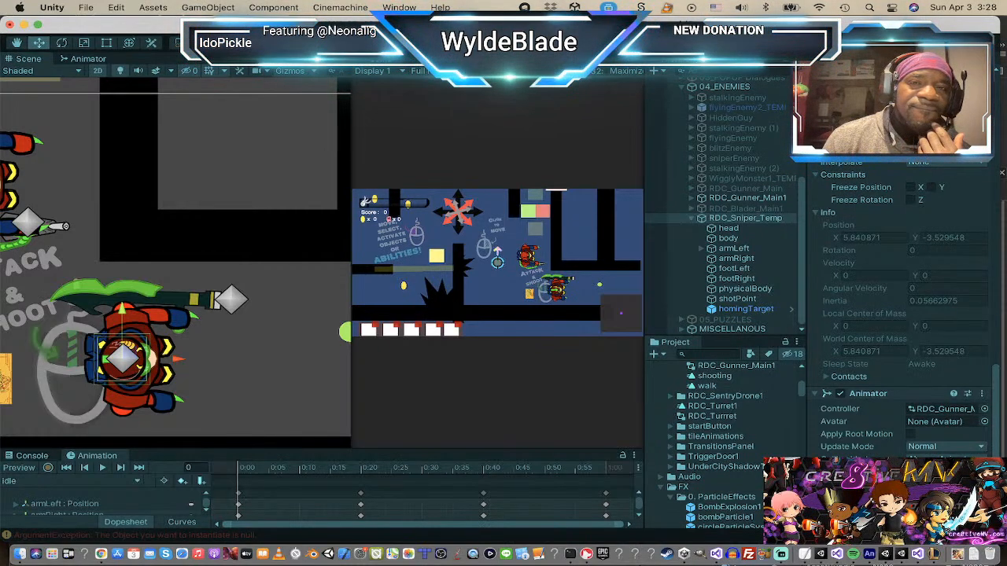
key(super+p)
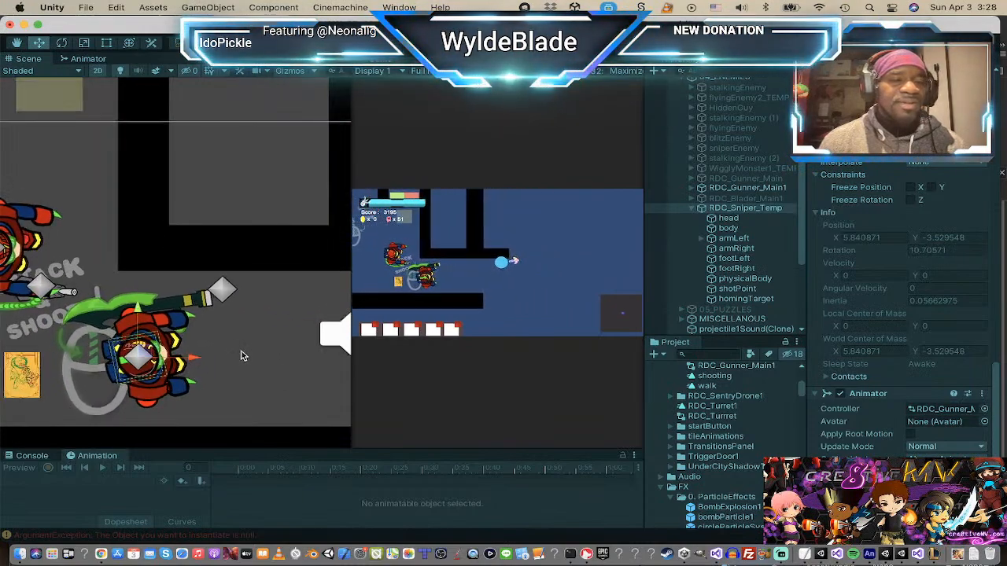
scroll(236, 356, up, 1)
middle_drag(236, 357, 258, 303)
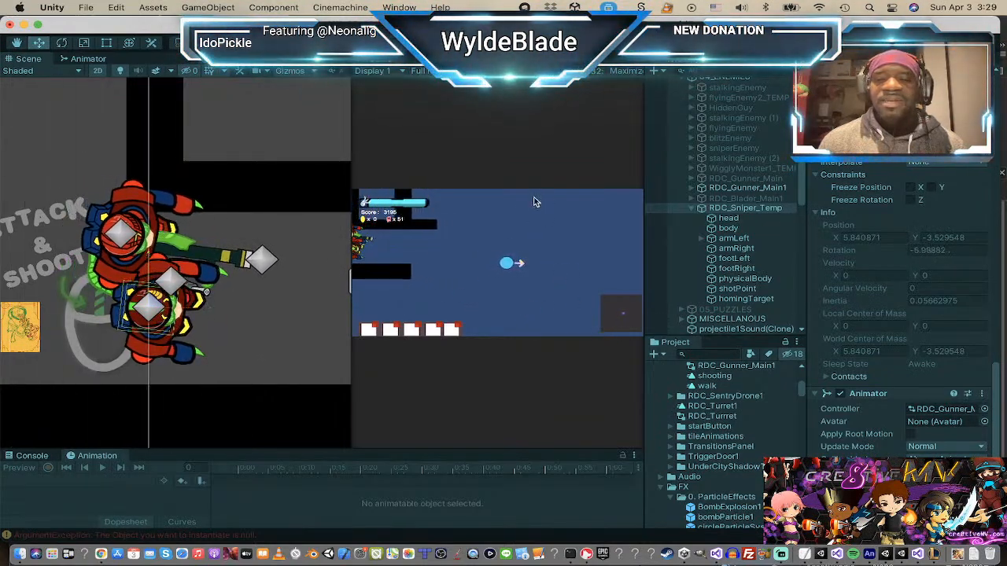
- Locate the prefab assigned as Projectile in RDC_Sniper_Temp's Chasing Enemy script
click(705, 209)
scroll(949, 383, down, 3)
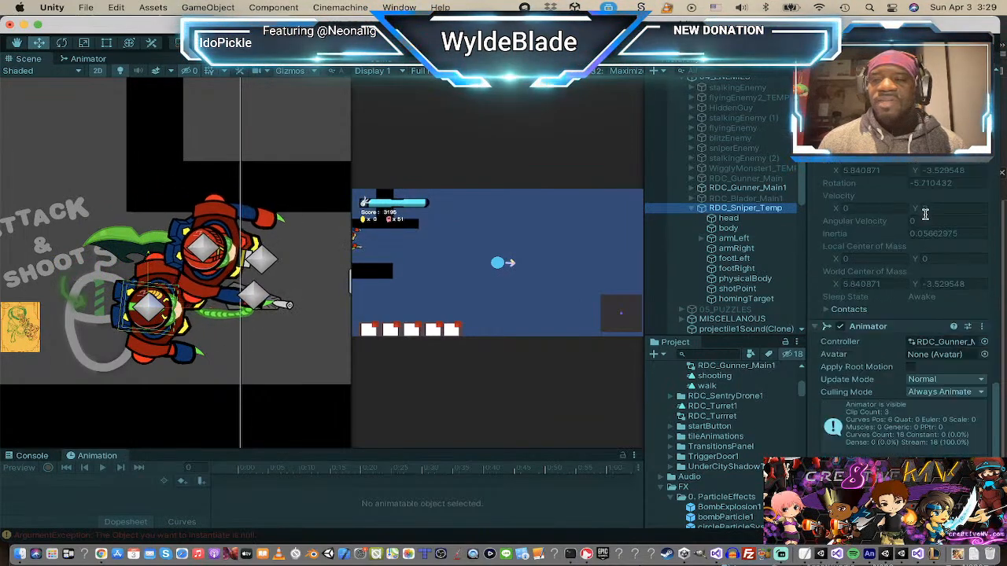
scroll(932, 269, down, 5)
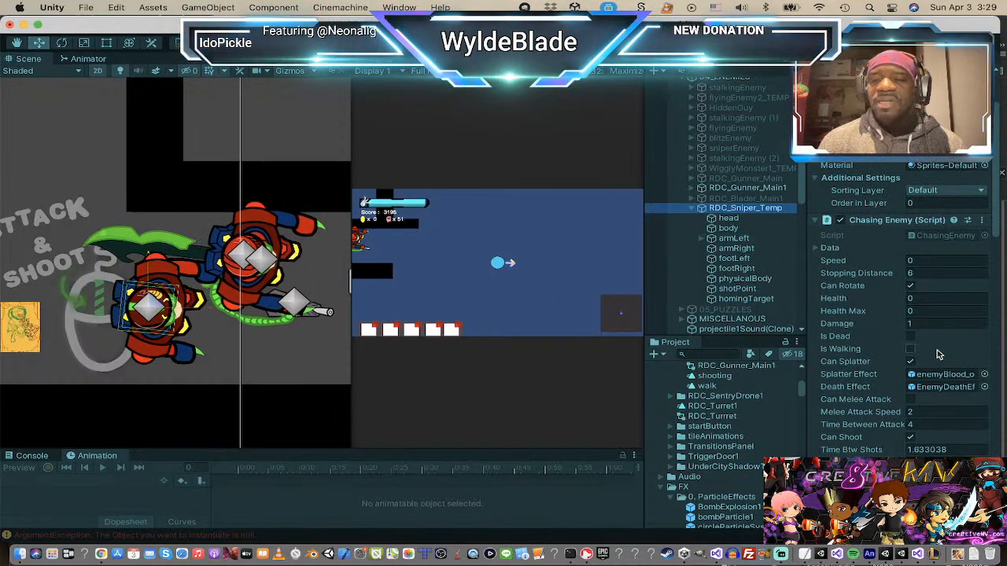
scroll(940, 362, down, 2)
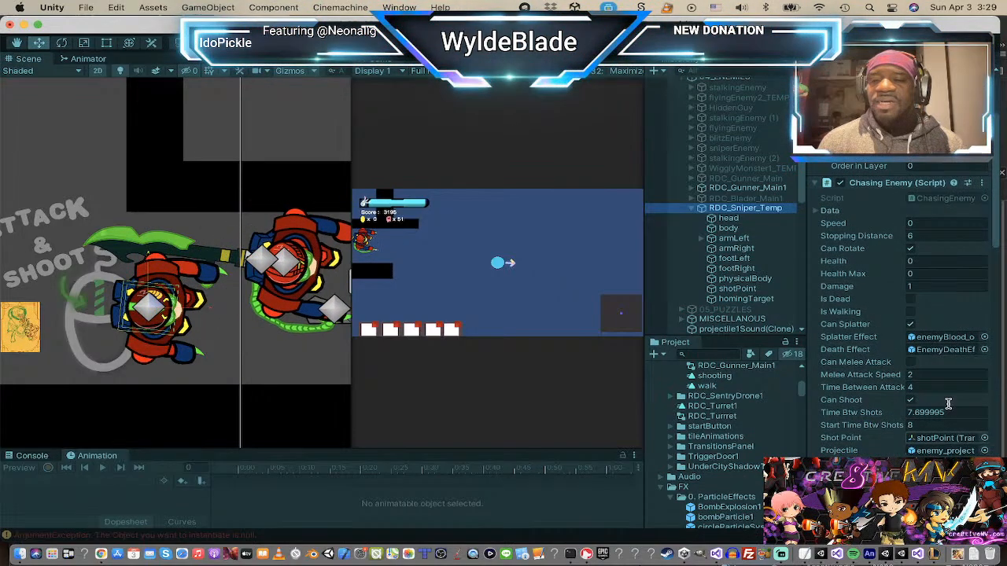
click(973, 452)
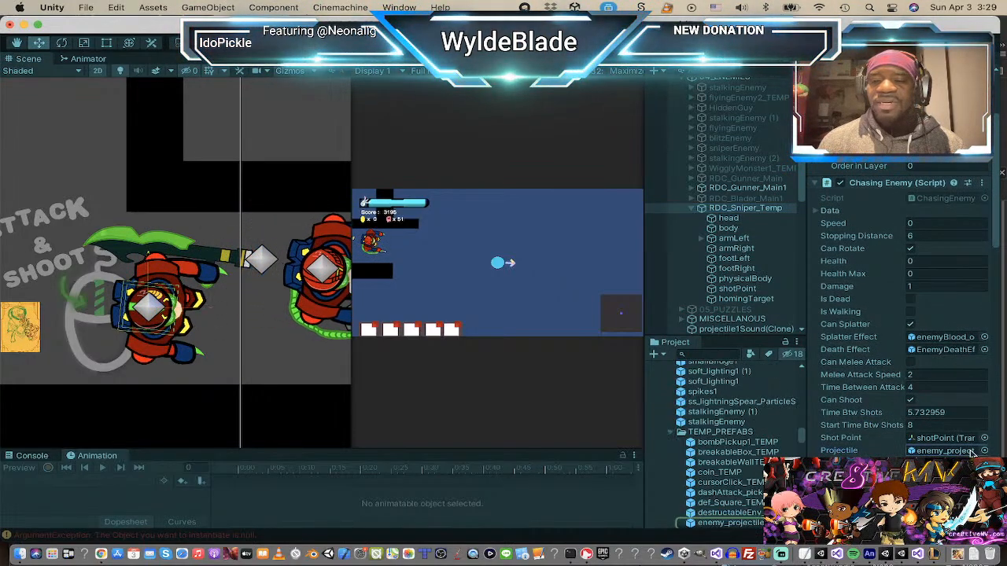
- Find the enemy_projectile1 prefab among the project's prefabs and inspect its Enemy Projectile settings
scroll(706, 427, up, 10)
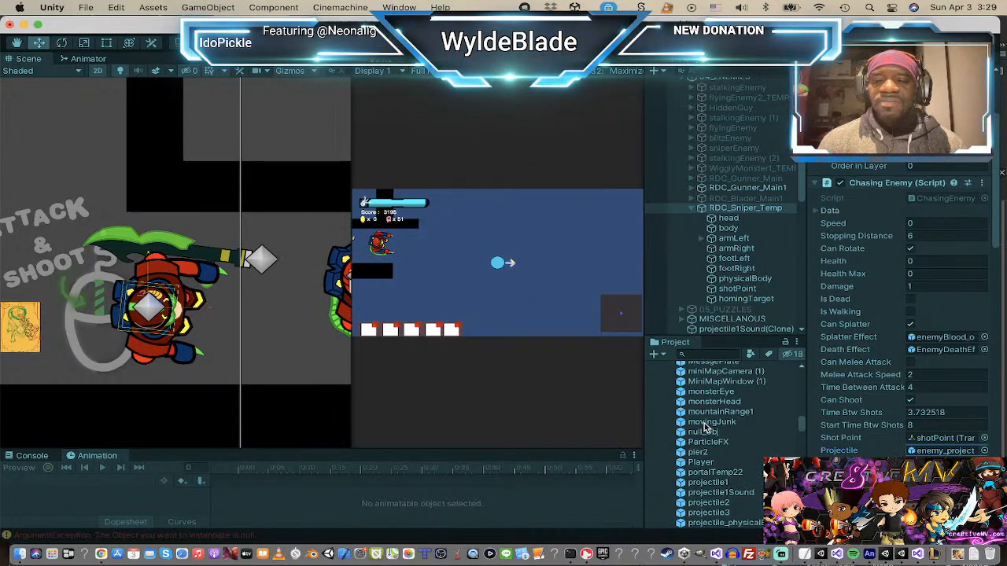
scroll(706, 427, up, 8)
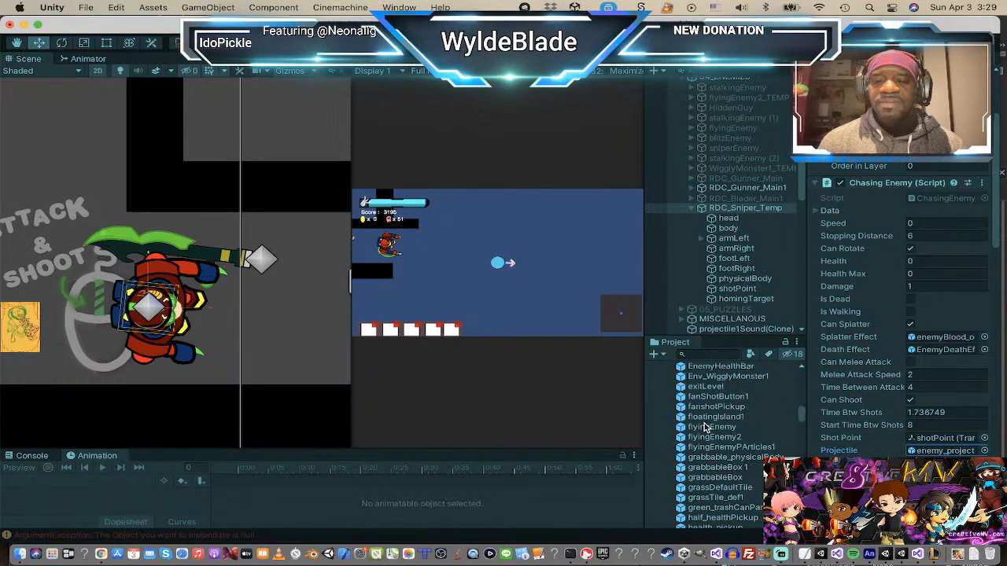
scroll(706, 427, up, 2)
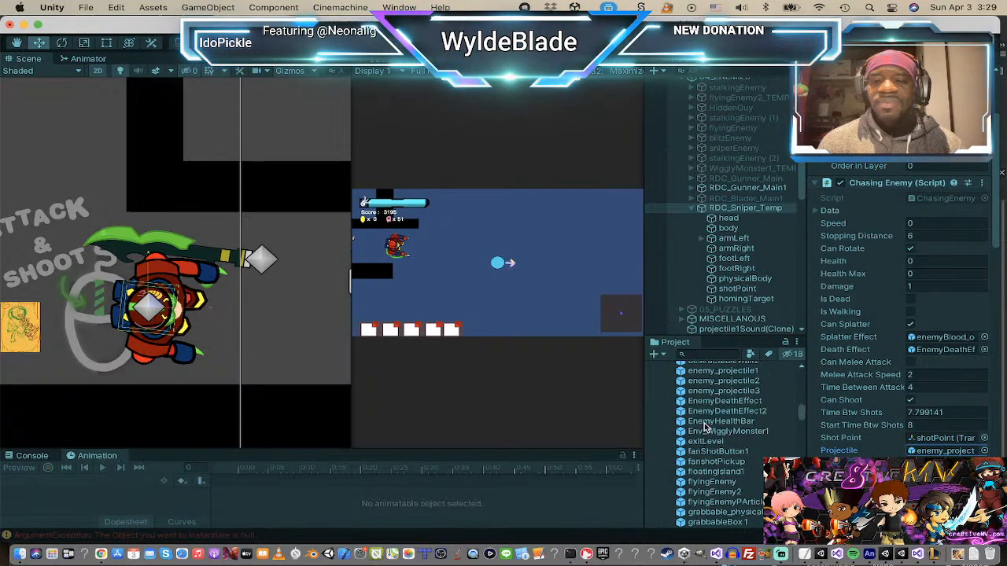
scroll(705, 428, up, 1)
click(722, 376)
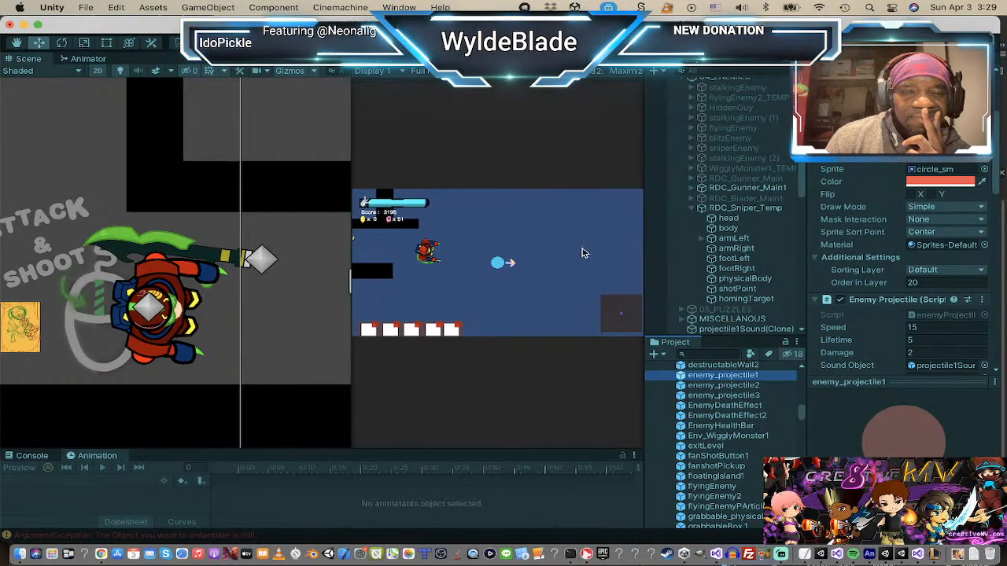
- Move the player around the level in play mode to watch how the enemies follow, aim and shoot, and end play mode
click(528, 235)
key(d)
key(w)
key(a)
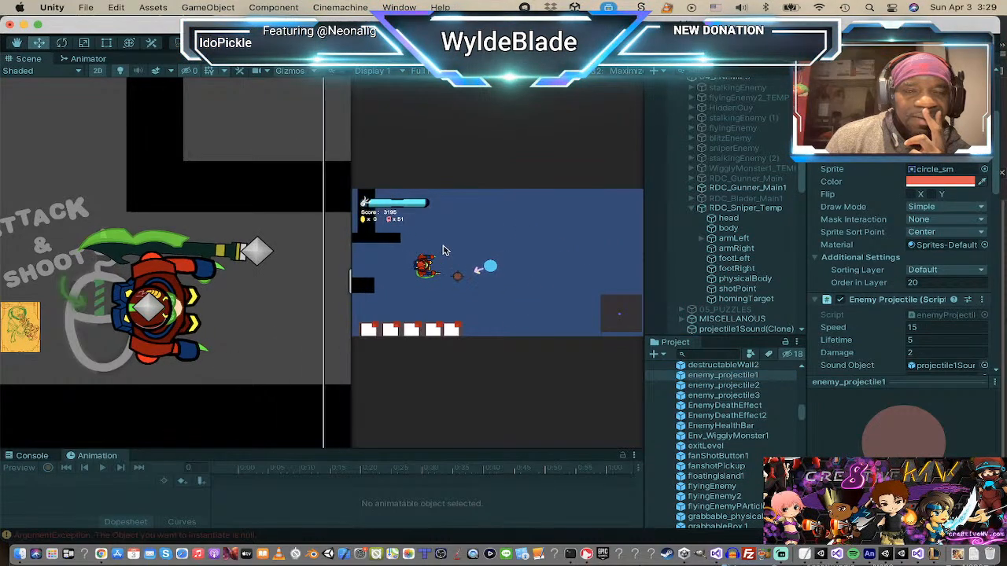
key(w)
key(d)
key(s)
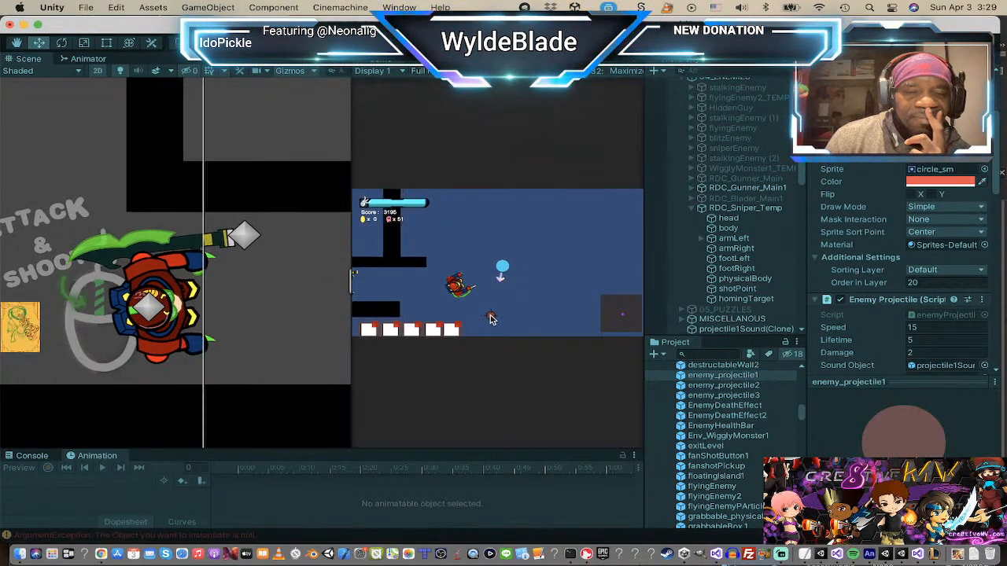
key(a)
key(d)
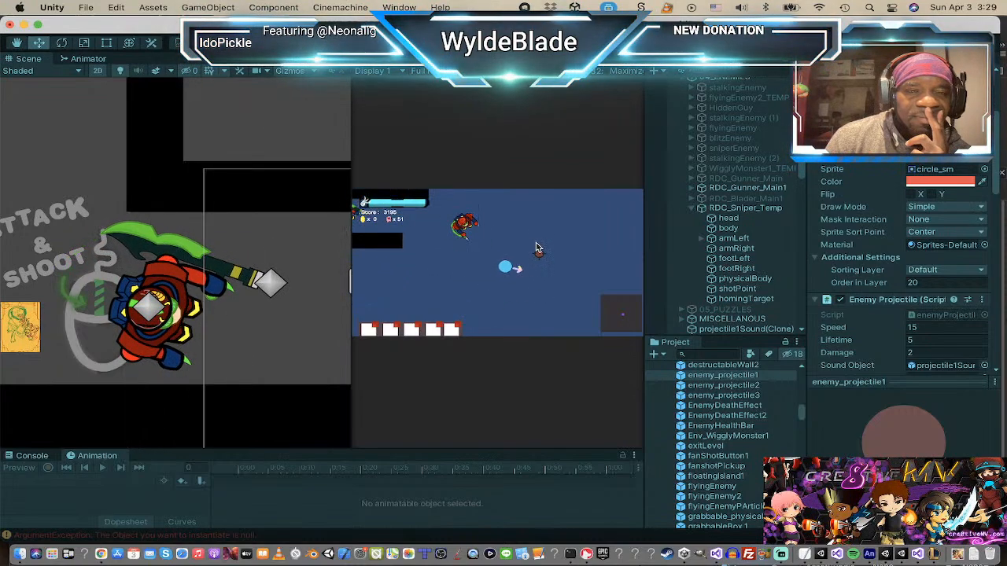
key(w)
key(a)
key(w)
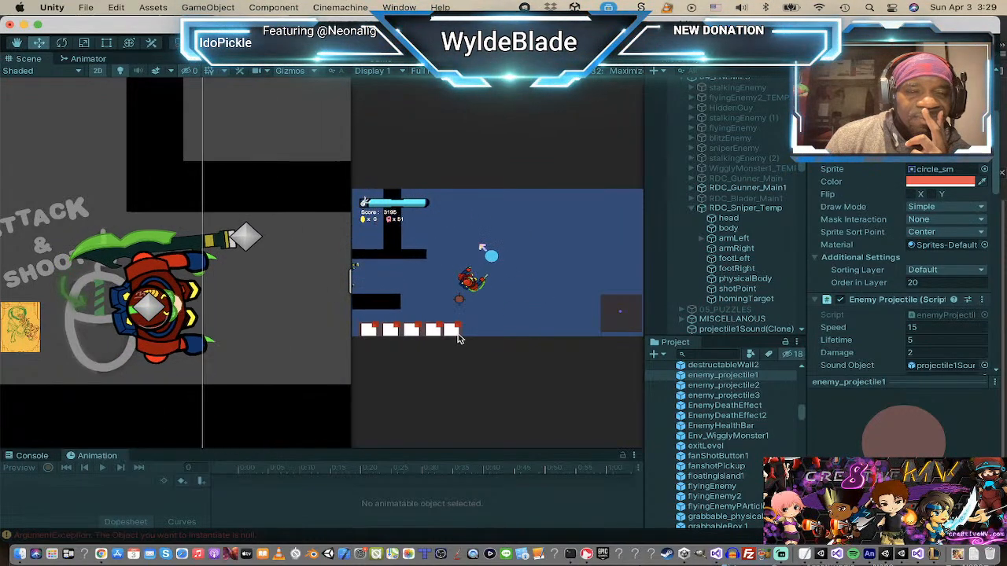
key(a)
key(s)
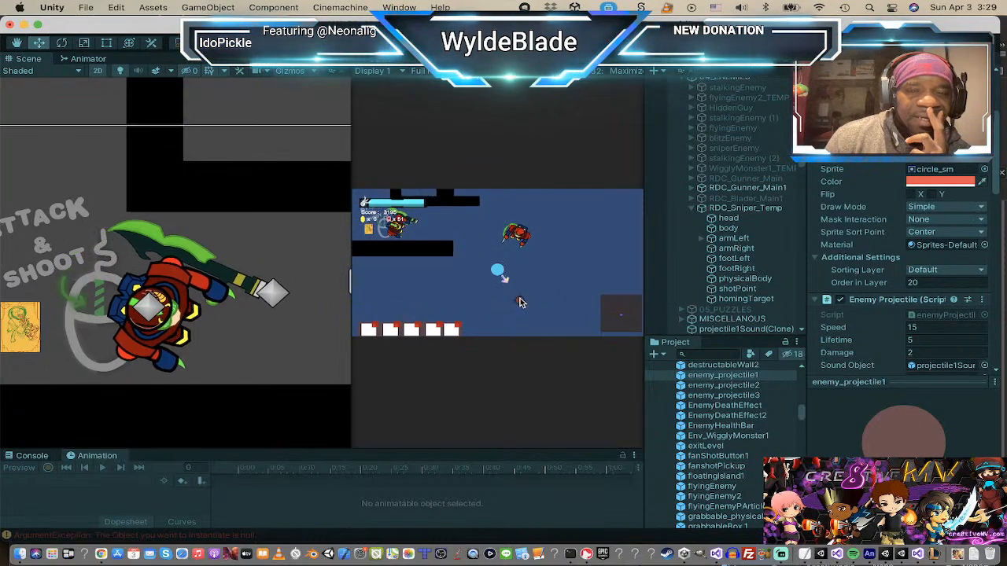
key(d)
key(w)
key(a)
key(w)
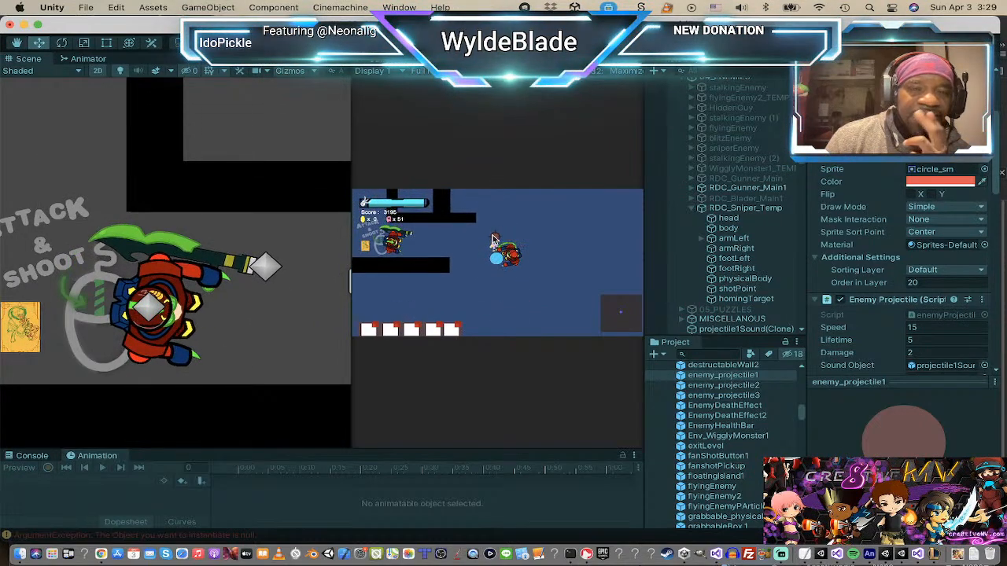
key(a)
key(a)
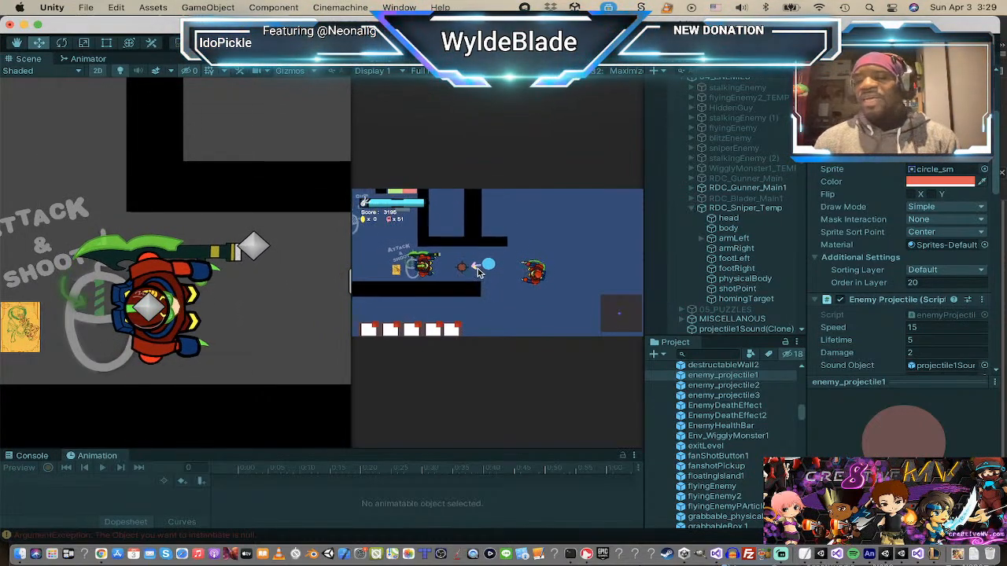
key(s)
key(d)
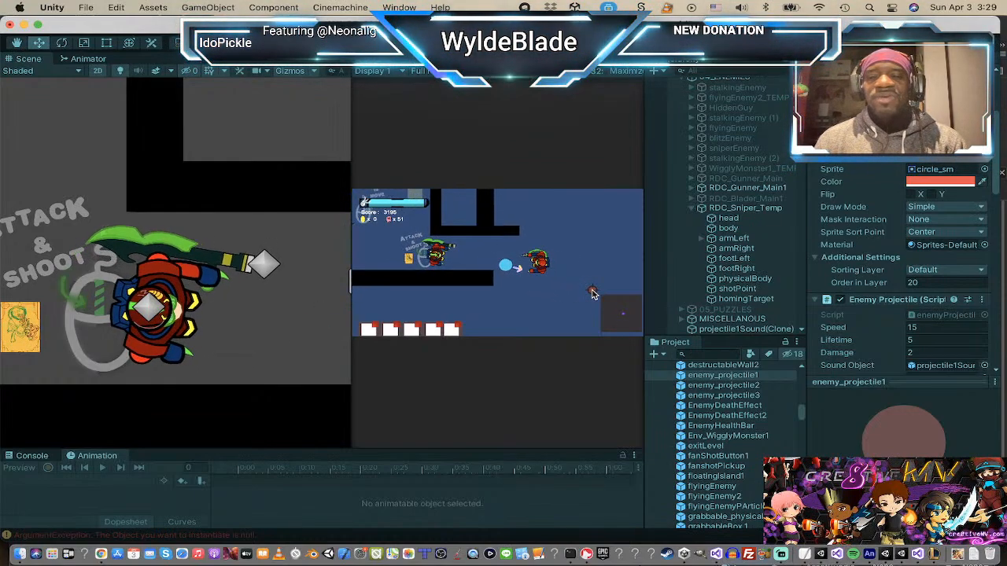
key(s)
key(d)
key(s)
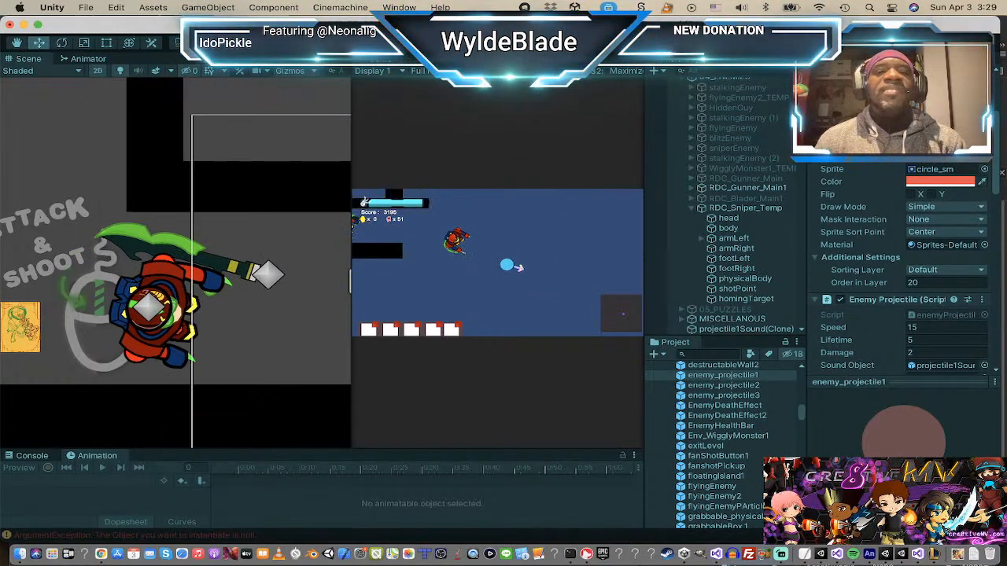
click(481, 43)
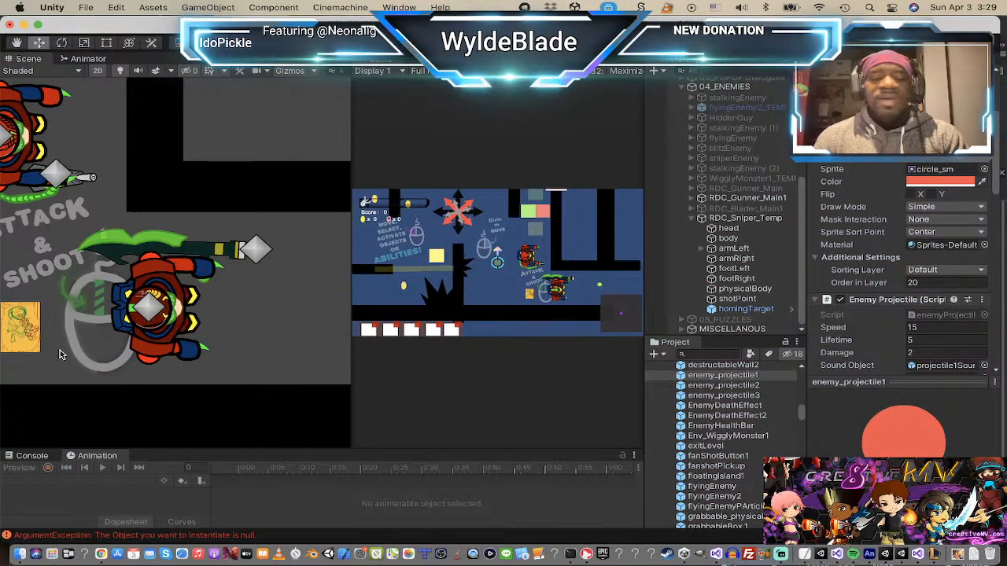
- Deactivate RDC_Sniper_Temp in the scene and collapse it in the hierarchy
scroll(193, 327, down, 4)
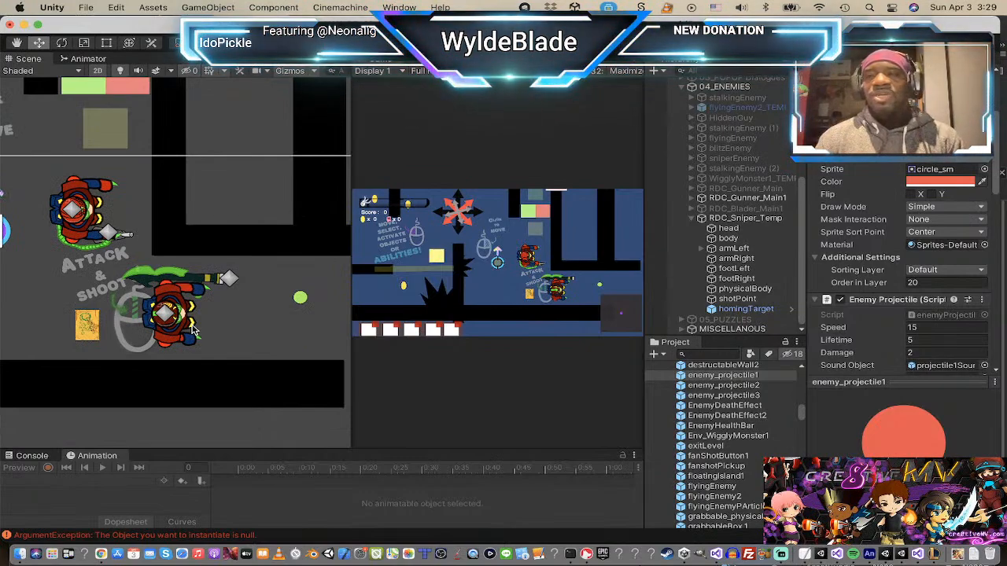
scroll(142, 306, up, 1)
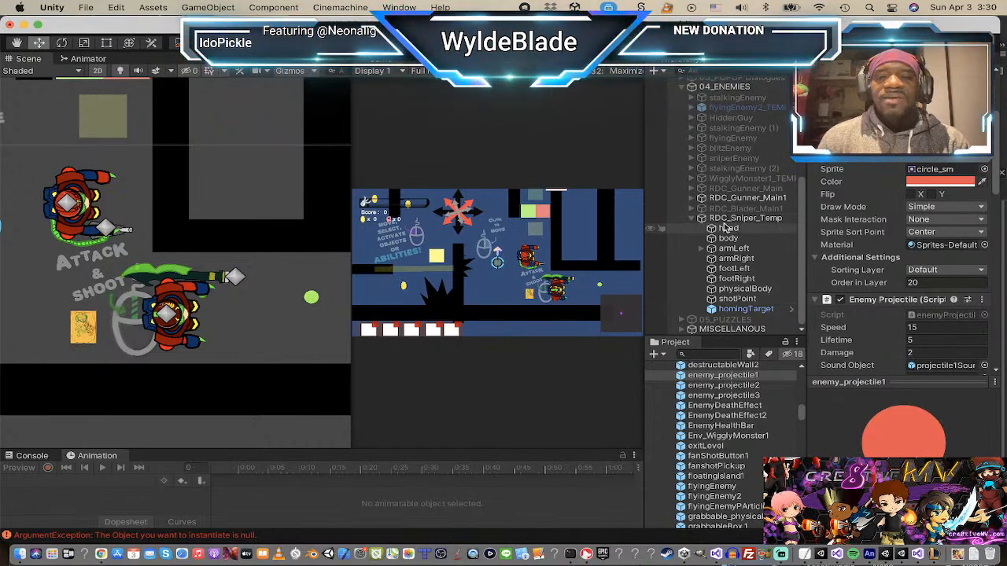
click(726, 219)
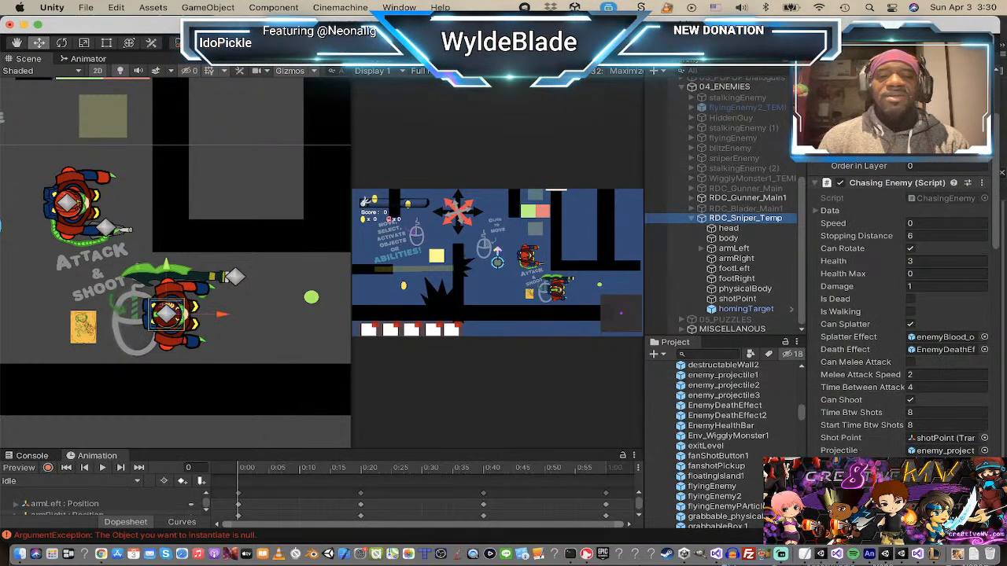
scroll(883, 190, up, 3)
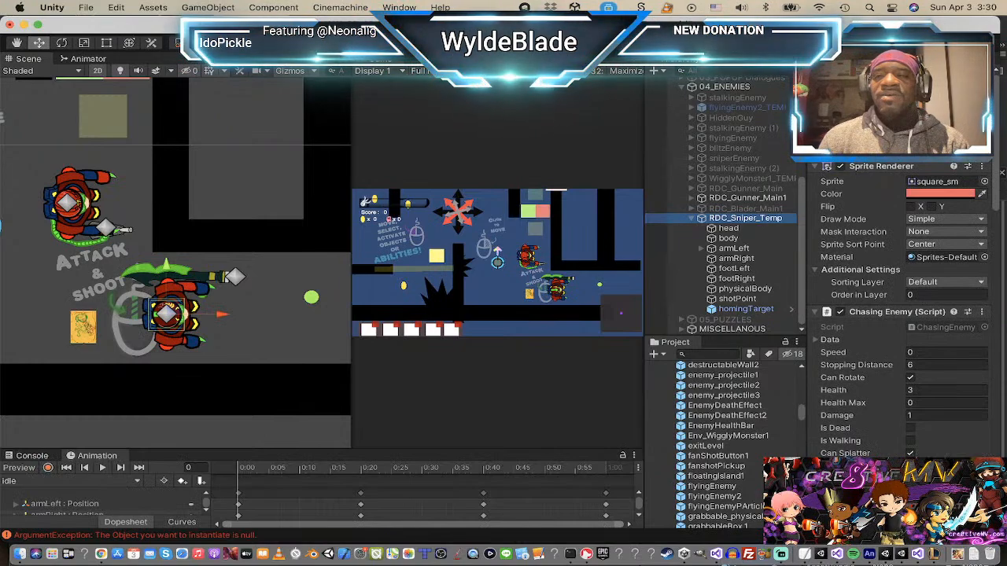
click(840, 76)
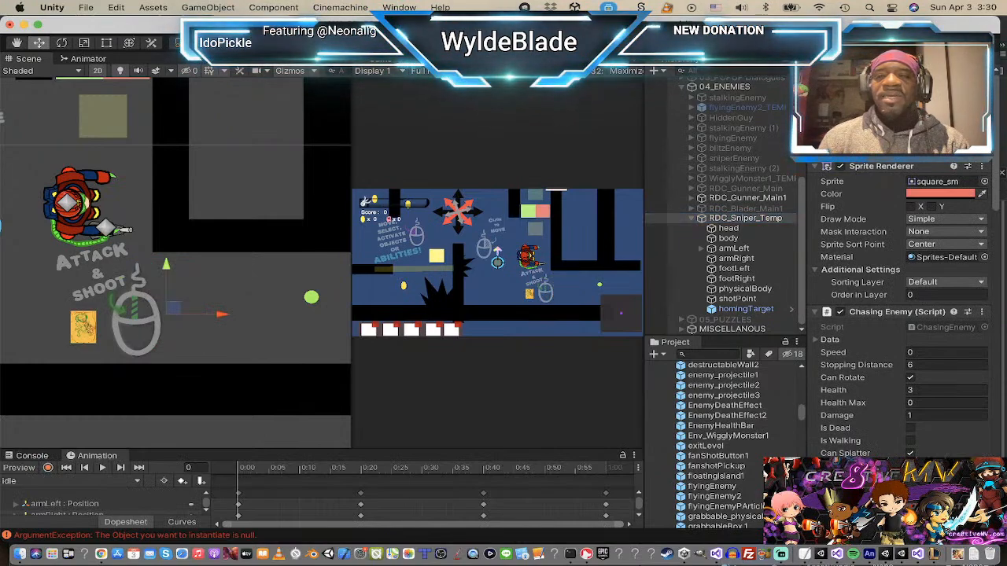
click(691, 219)
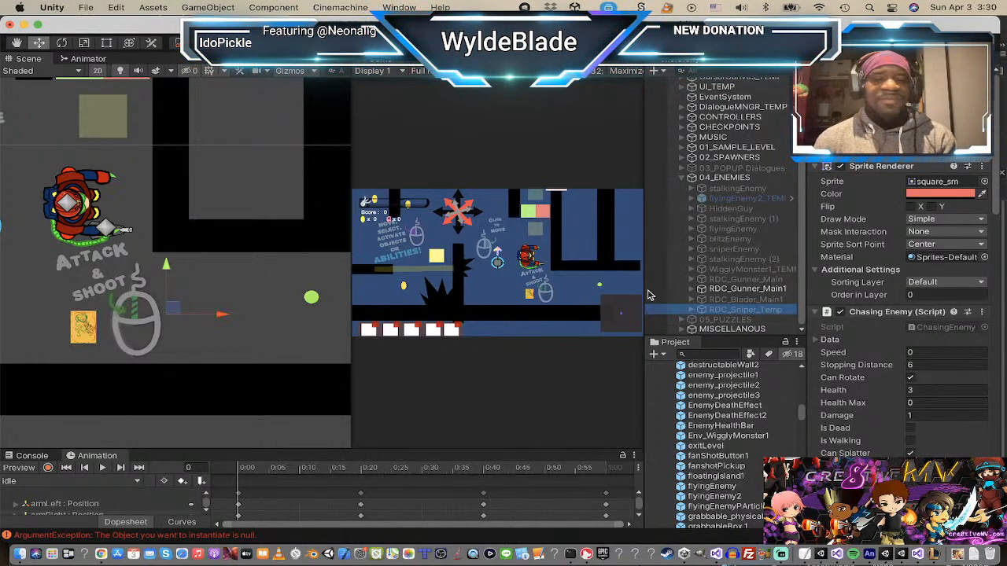
- Locate the prefab assigned as Projectile on RDC_Gunner_Main1 and compare enemy_projectile1_TEMP with enemy_projectile1_TEMP2
click(753, 290)
scroll(887, 337, down, 5)
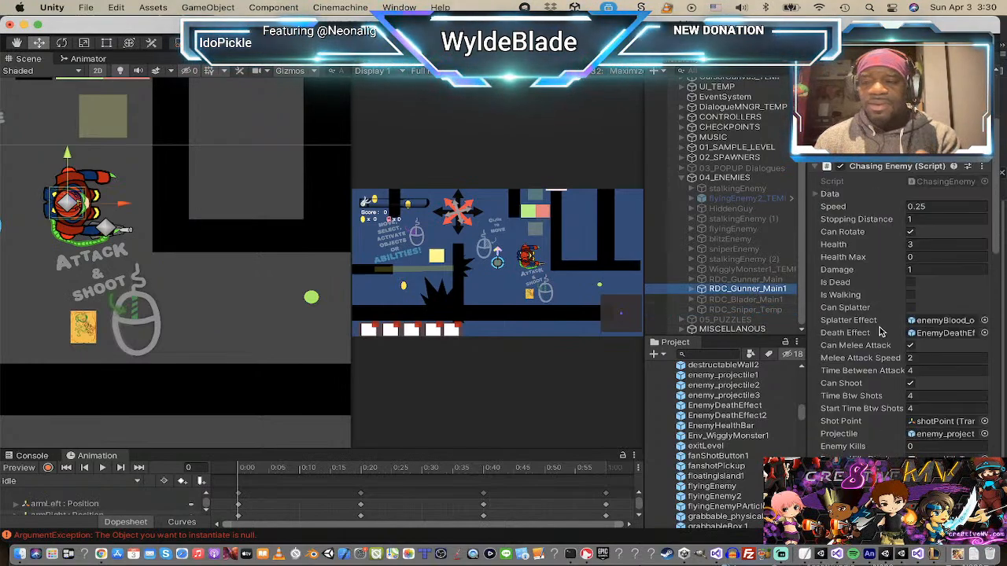
click(952, 435)
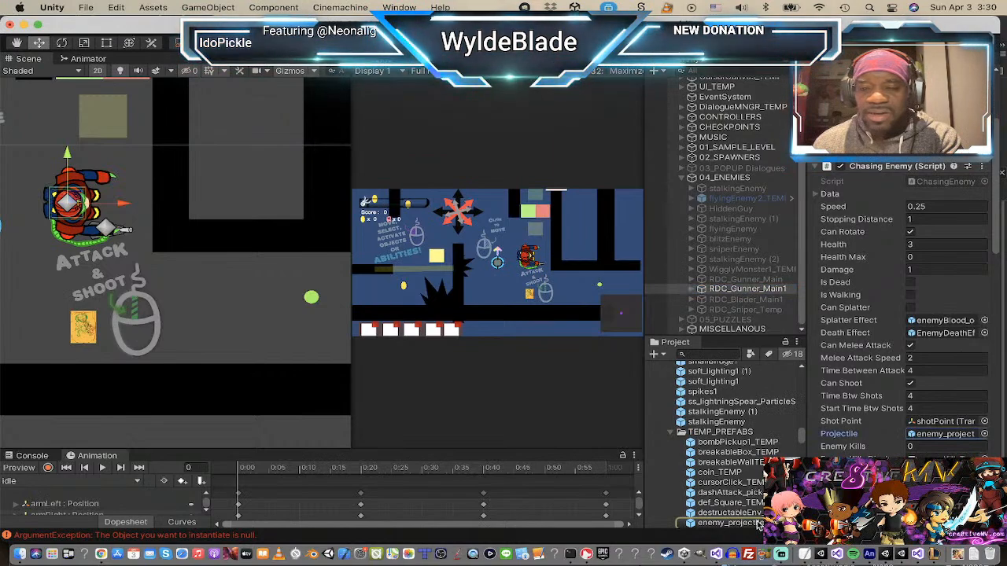
scroll(759, 503, down, 2)
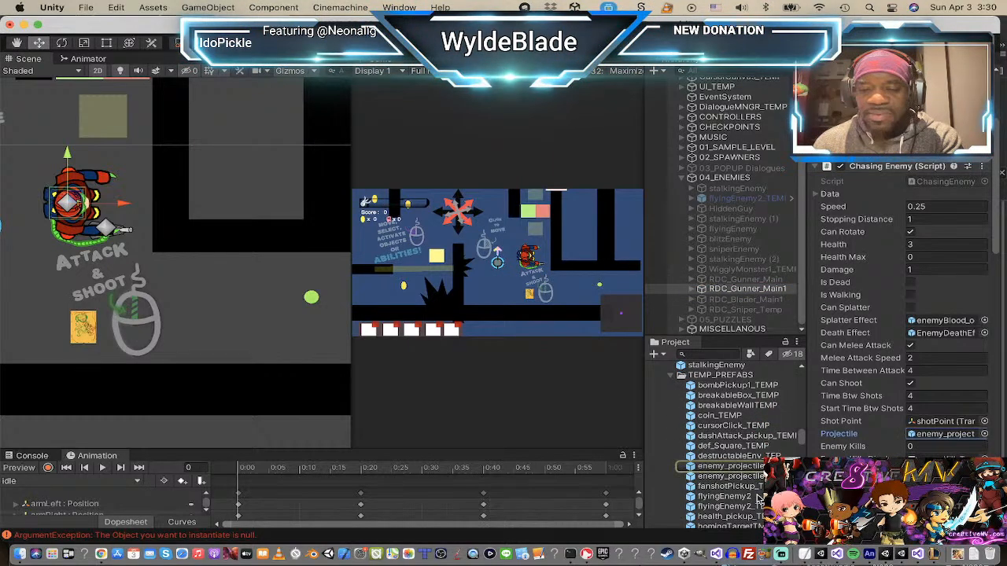
click(727, 466)
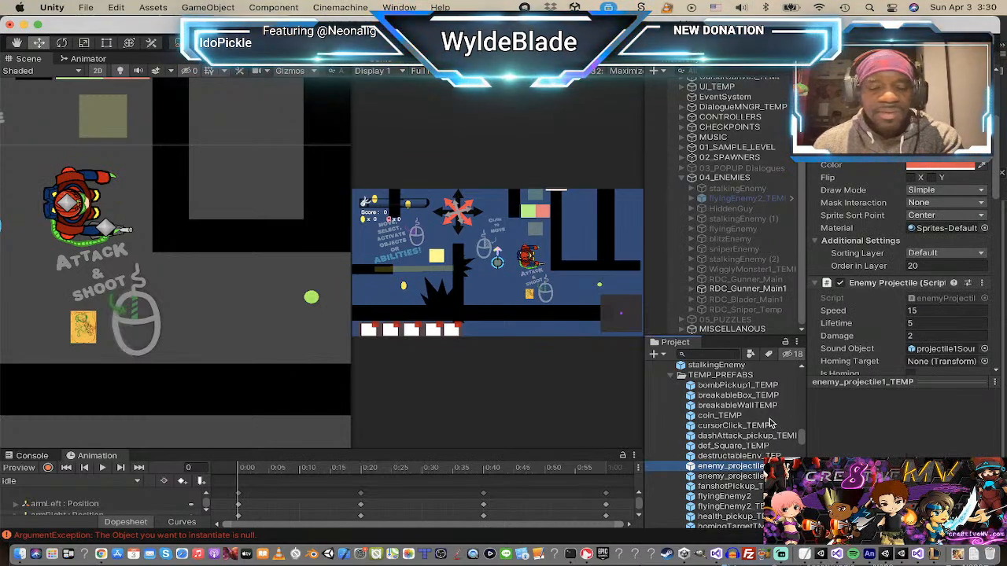
click(754, 477)
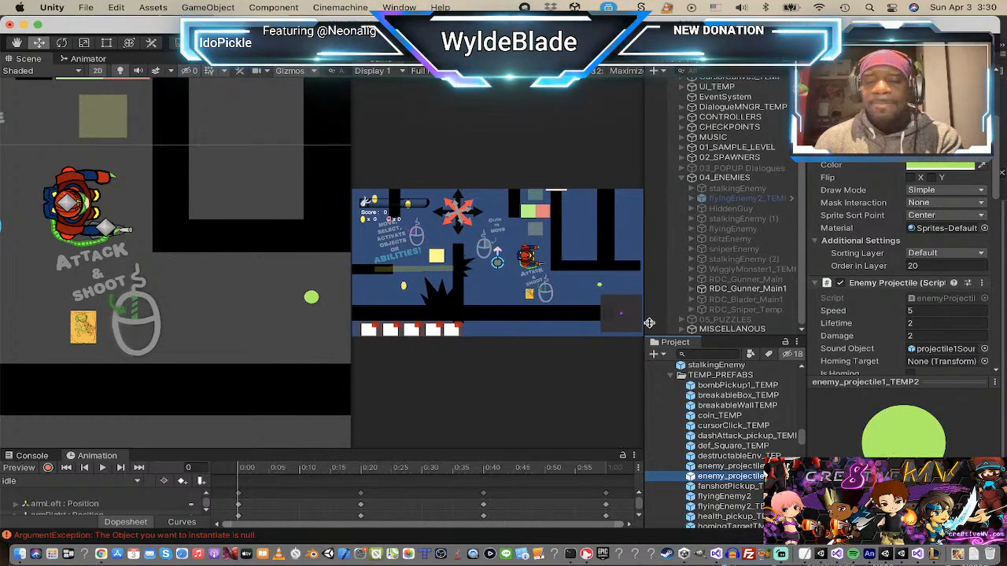
- Place an instance of the enemy_projectile1_TEMP2 prefab in the scene, just left of the existing green projectile
scroll(717, 174, up, 5)
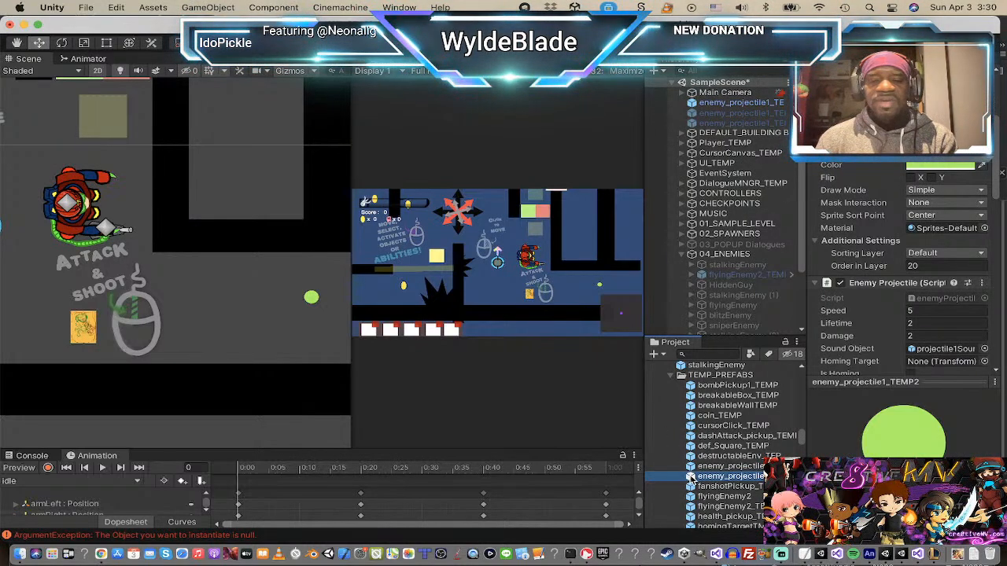
drag(690, 476, 271, 318)
drag(262, 304, 261, 302)
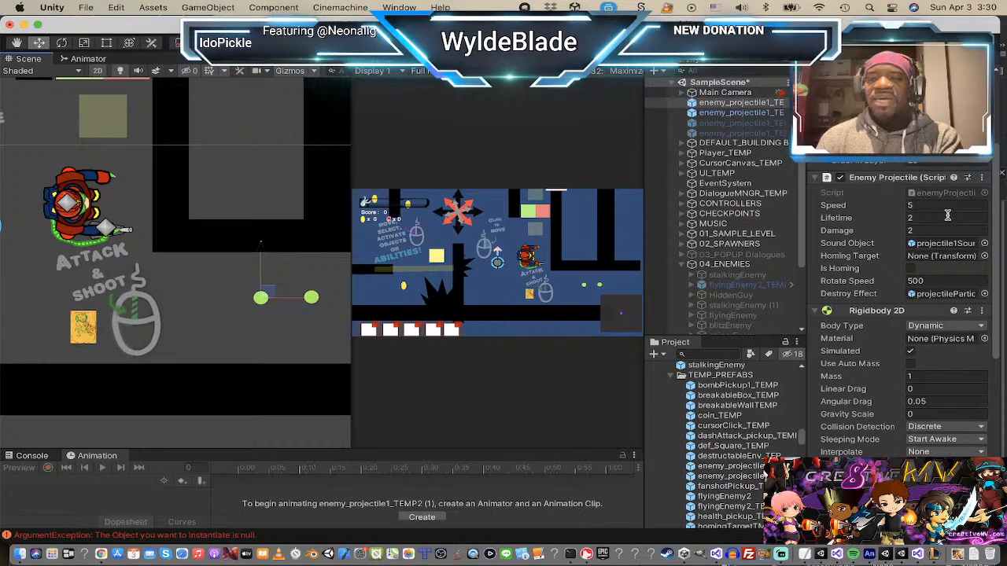
- Change the new projectile's Sprite Renderer color to yellow, with red about 0.97 and green about 0.99
scroll(956, 236, up, 5)
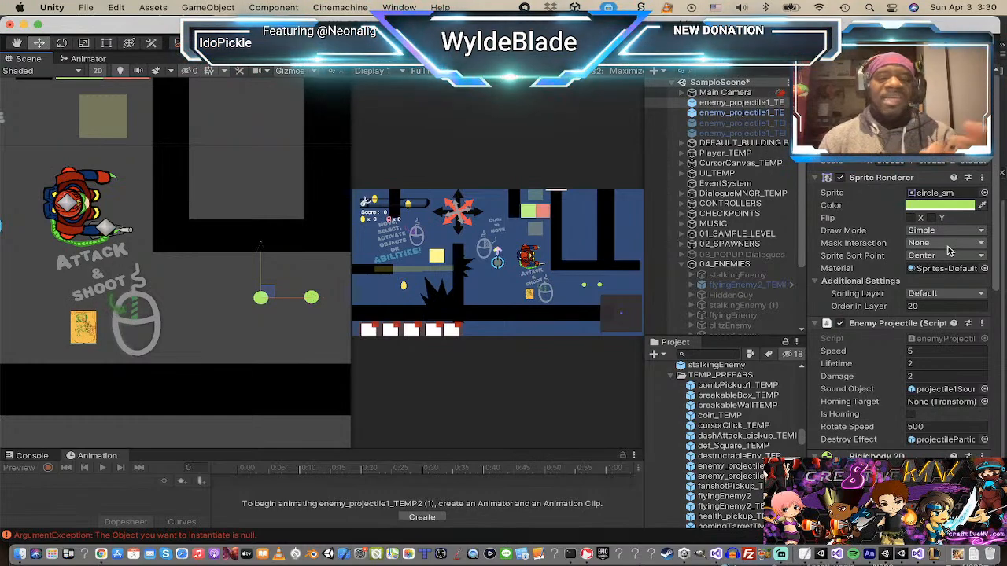
click(944, 204)
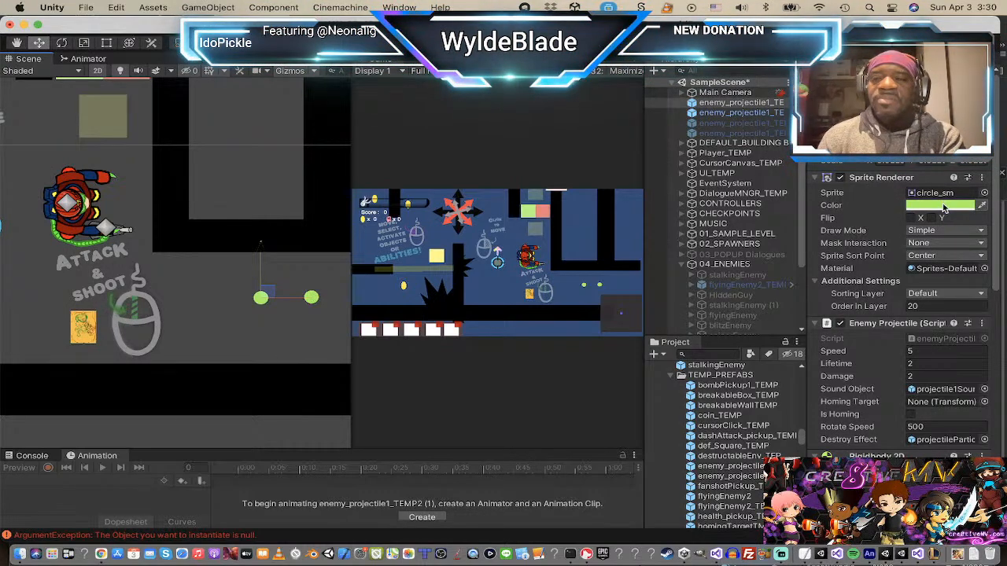
mouse_move(970, 293)
mouse_down()
mouse_move(962, 290)
mouse_move(961, 307)
mouse_up()
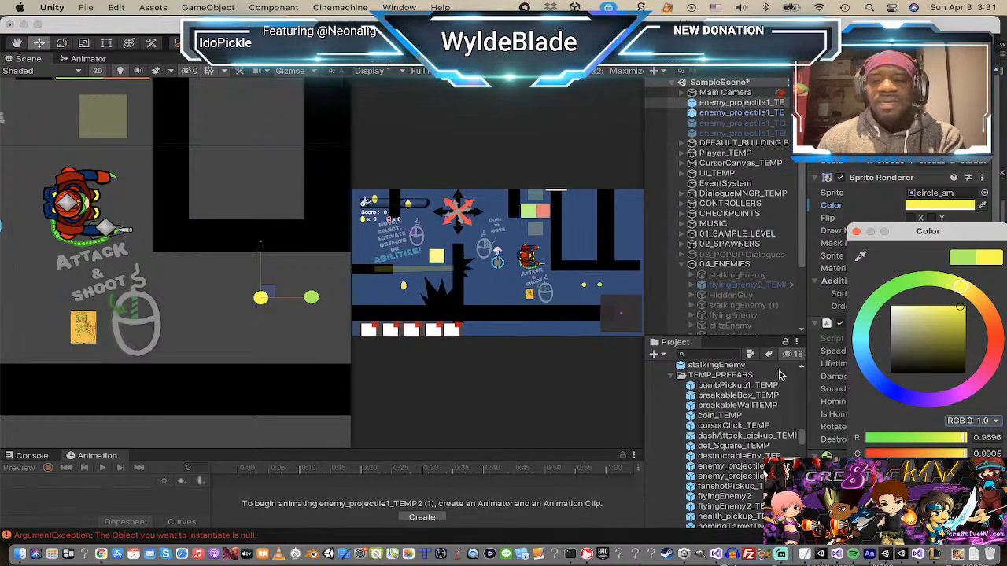
click(856, 231)
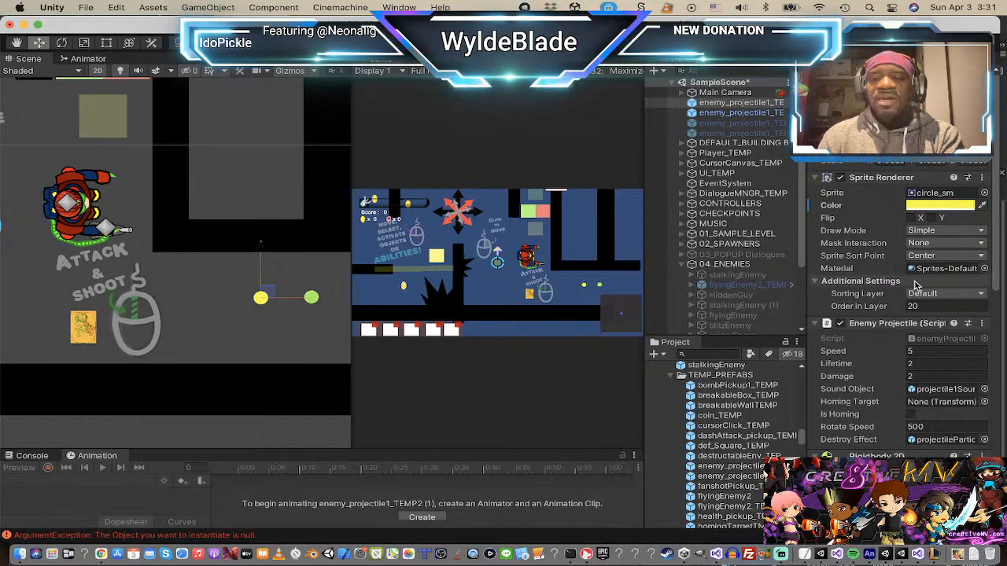
- Set the new projectile's Lifetime to 3 in its Enemy Projectile script
scroll(893, 283, down, 3)
scroll(893, 283, down, 5)
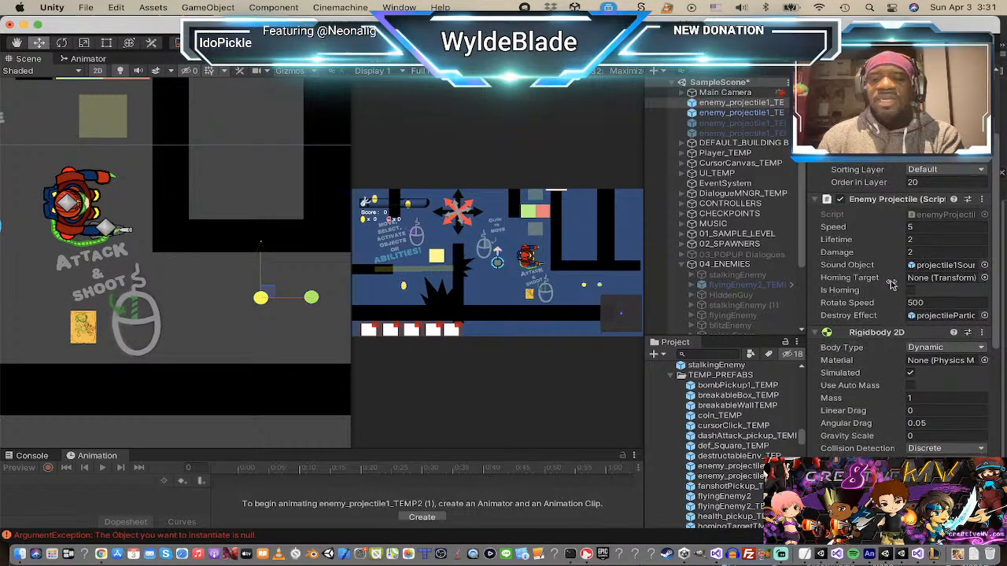
scroll(905, 236, up, 3)
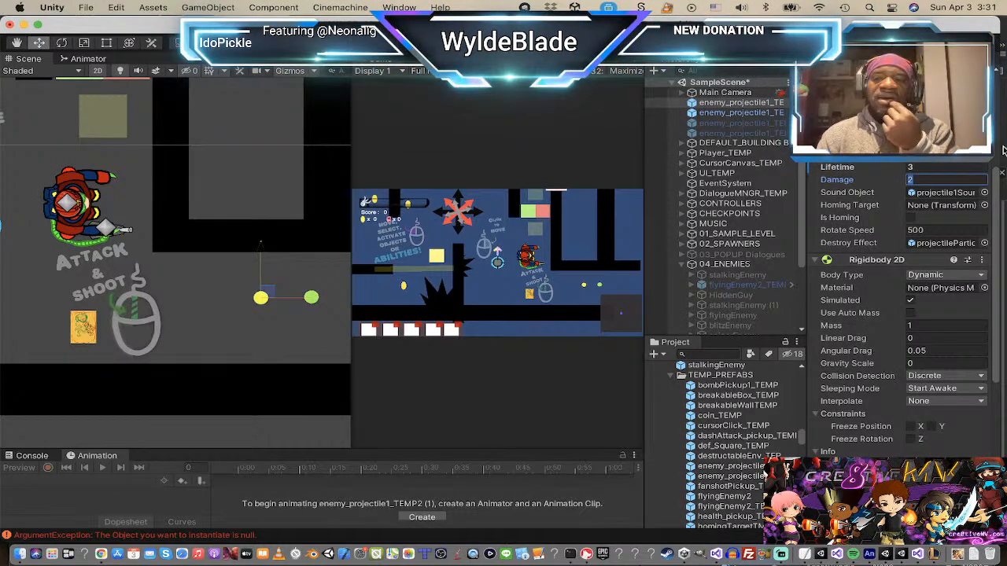
- Save the yellow projectile as a new original prefab named enemy_projectile1_TEMP3 in the TEMP_PREFABS folder
click(958, 194)
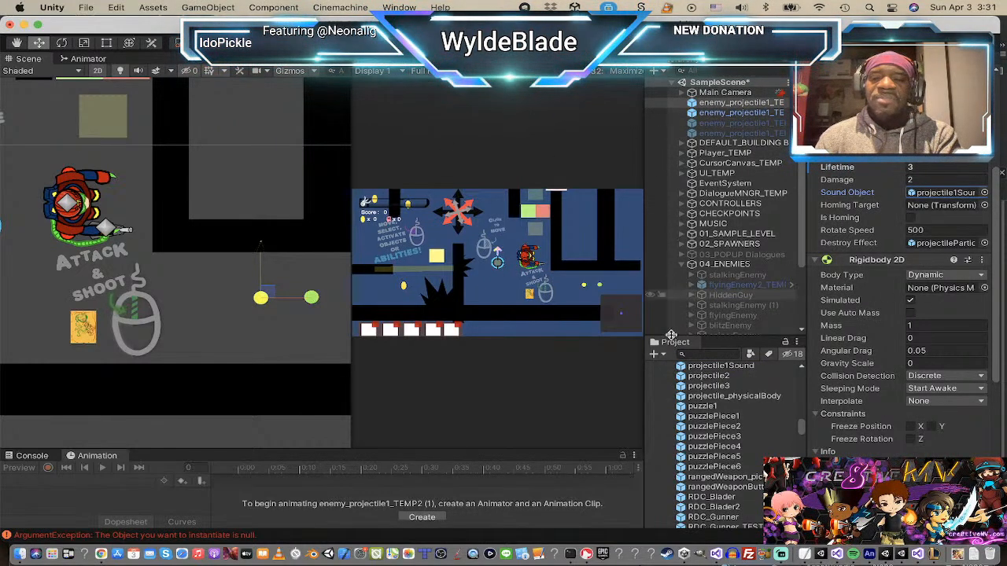
scroll(751, 480, down, 10)
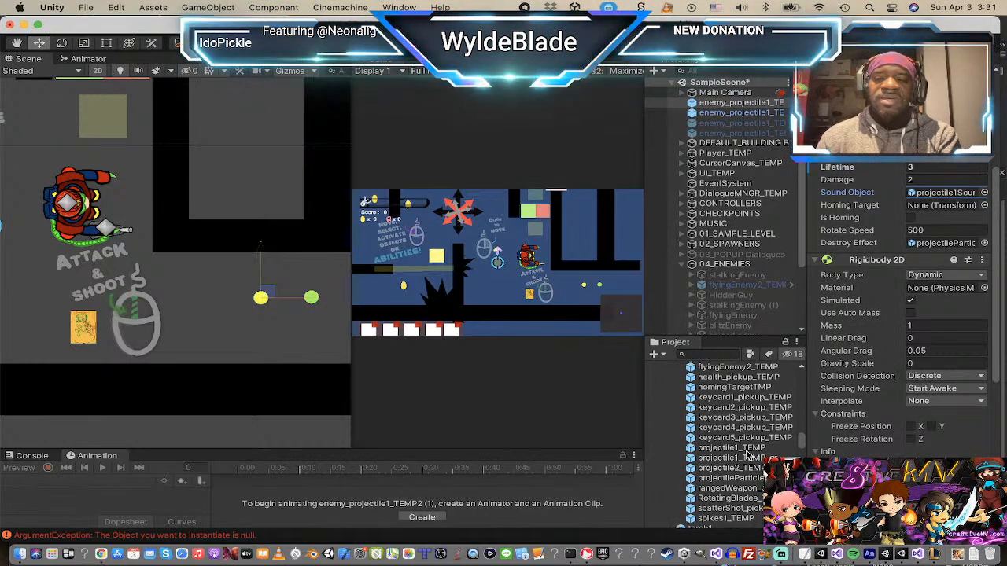
scroll(751, 455, up, 5)
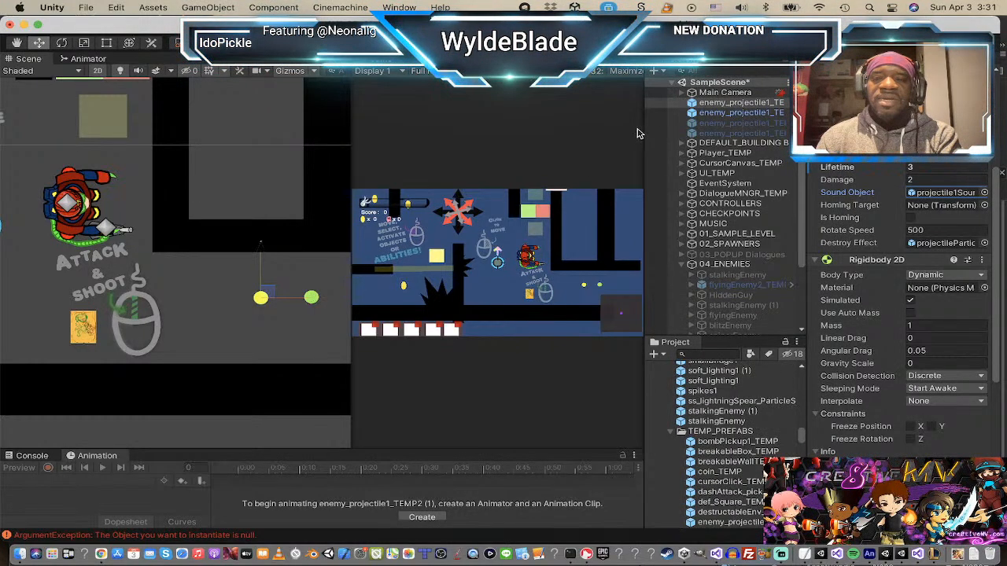
drag(699, 104, 700, 432)
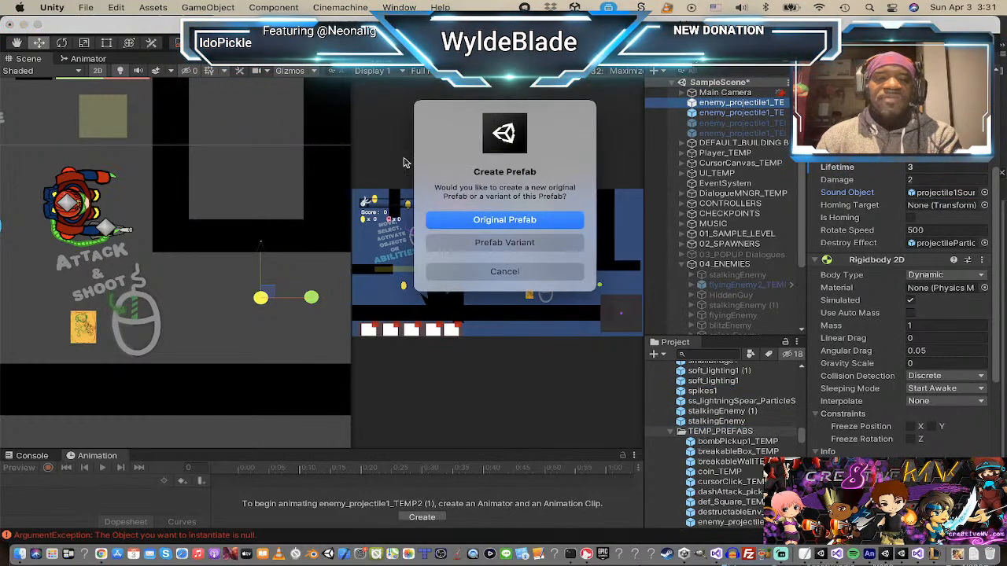
click(531, 220)
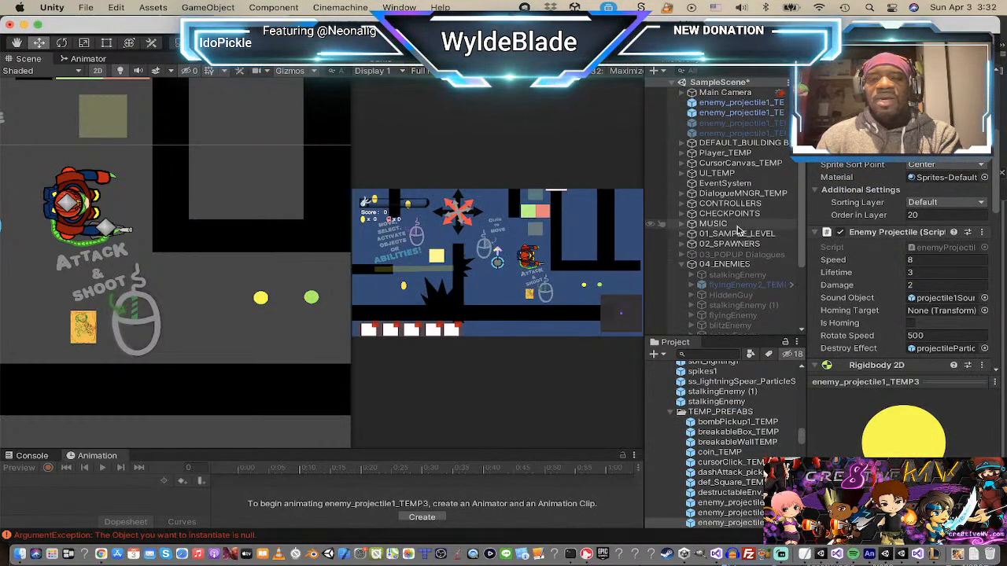
- Locate the prefab assigned as Projectile on RDC_Gunner_Main1 and inspect the enemy_projectile1_TEMP3 prefab
scroll(740, 228, down, 3)
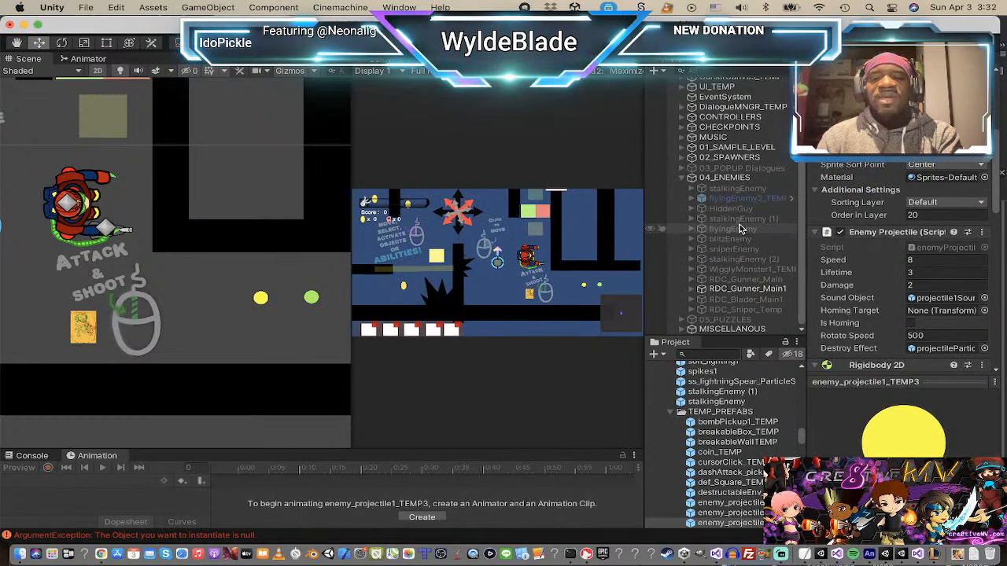
click(748, 289)
scroll(905, 315, down, 10)
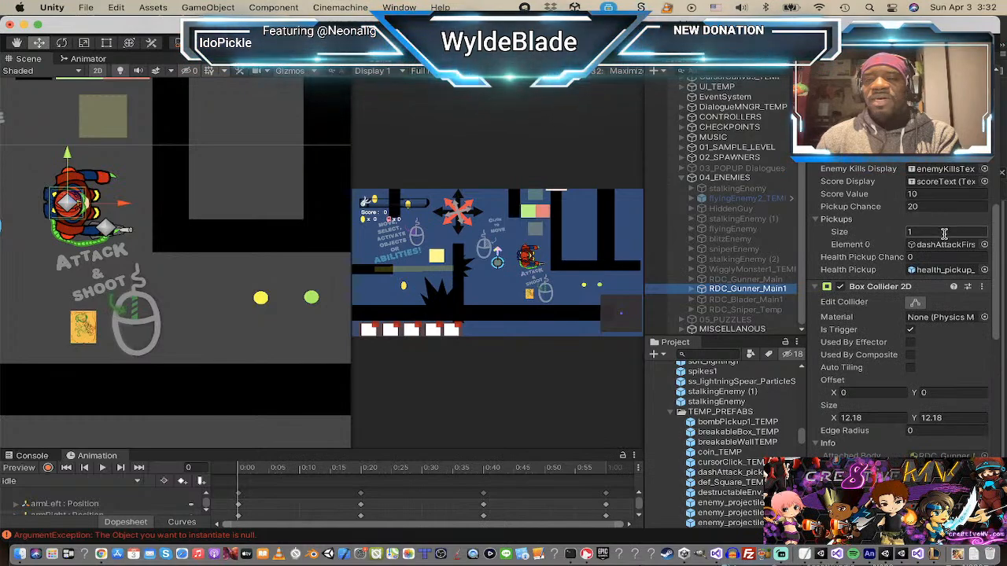
click(940, 132)
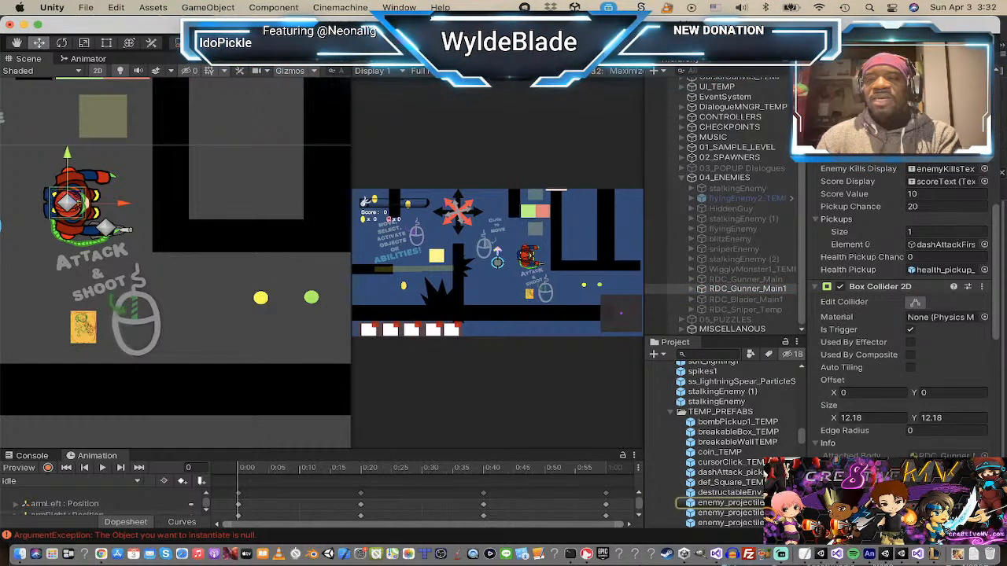
scroll(731, 480, down, 2)
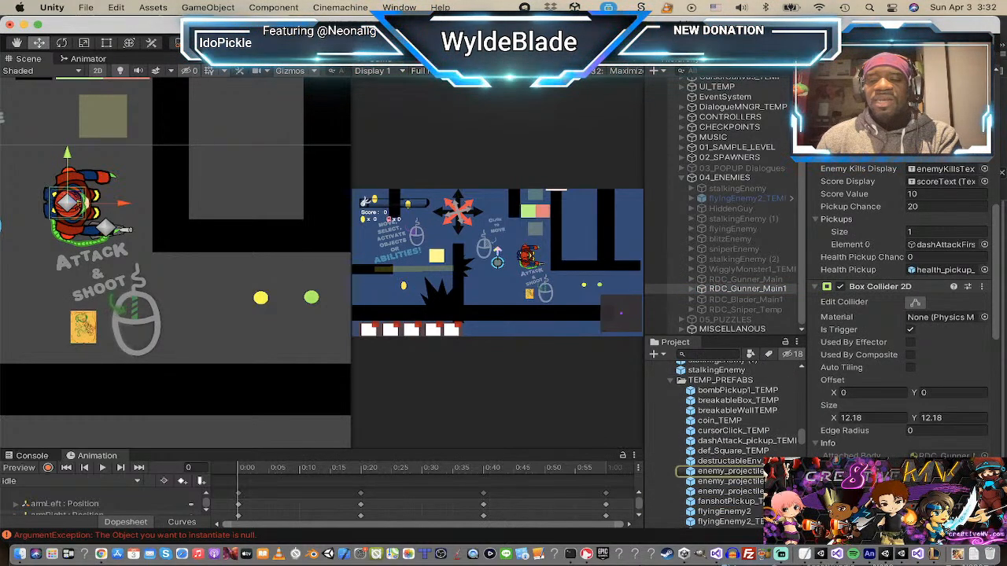
click(732, 491)
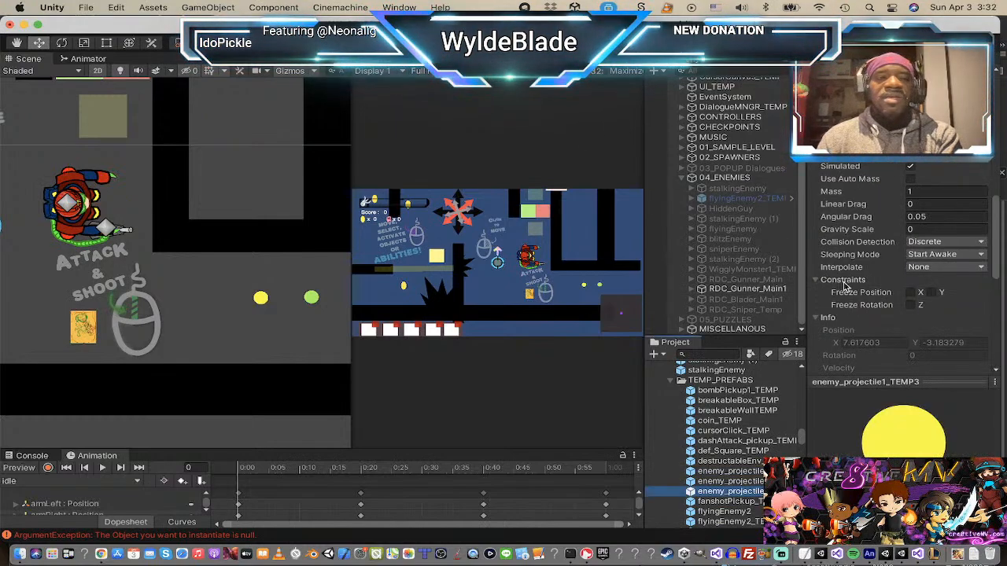
- Deactivate both the yellow and the green enemy projectile instances in the scene
scroll(706, 95, up, 3)
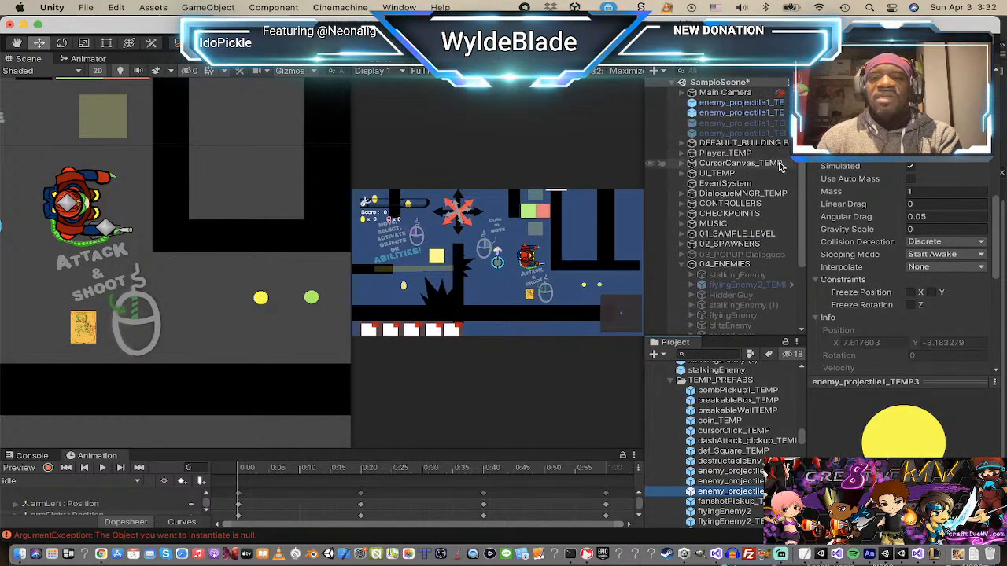
click(714, 114)
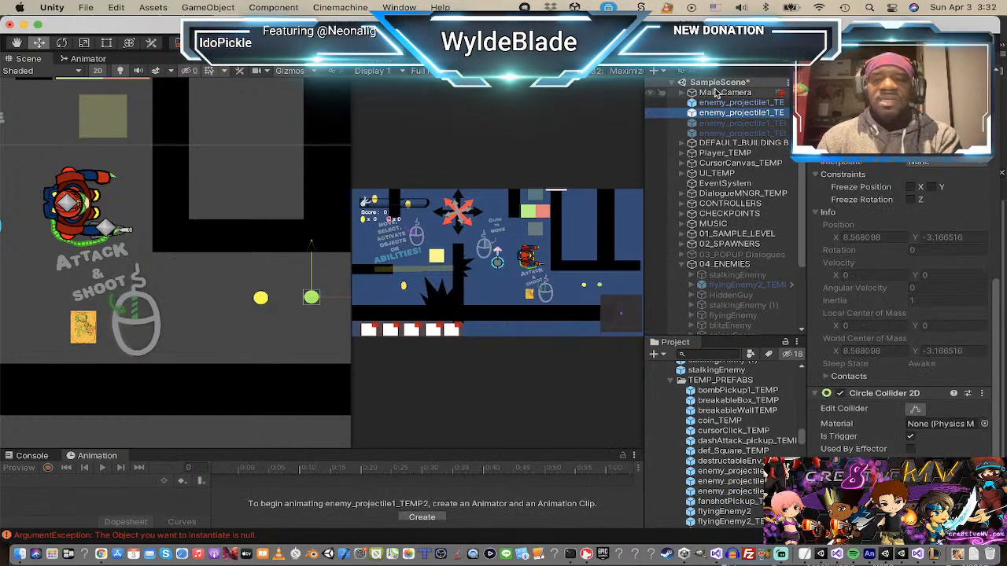
shift+click(719, 103)
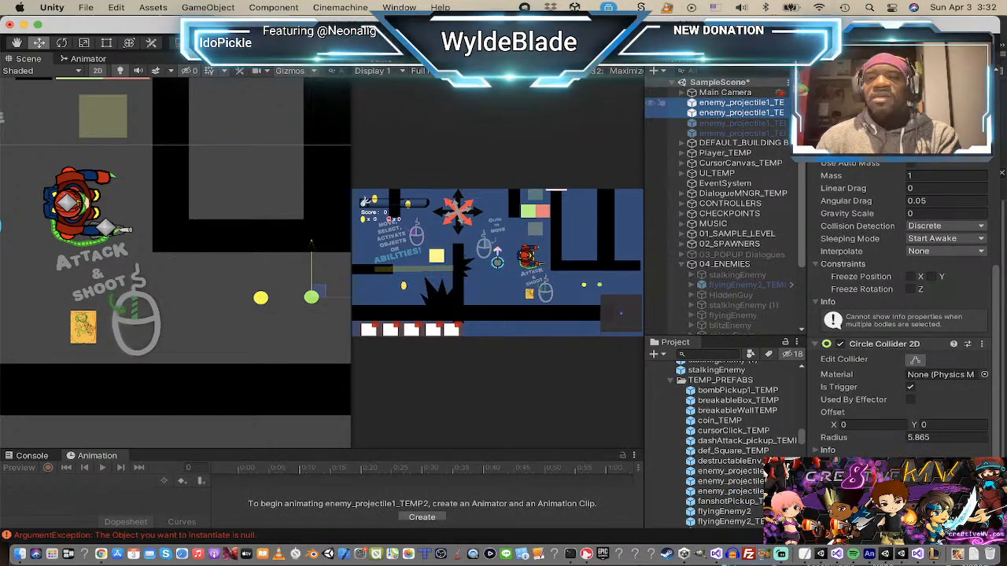
scroll(905, 307, up, 5)
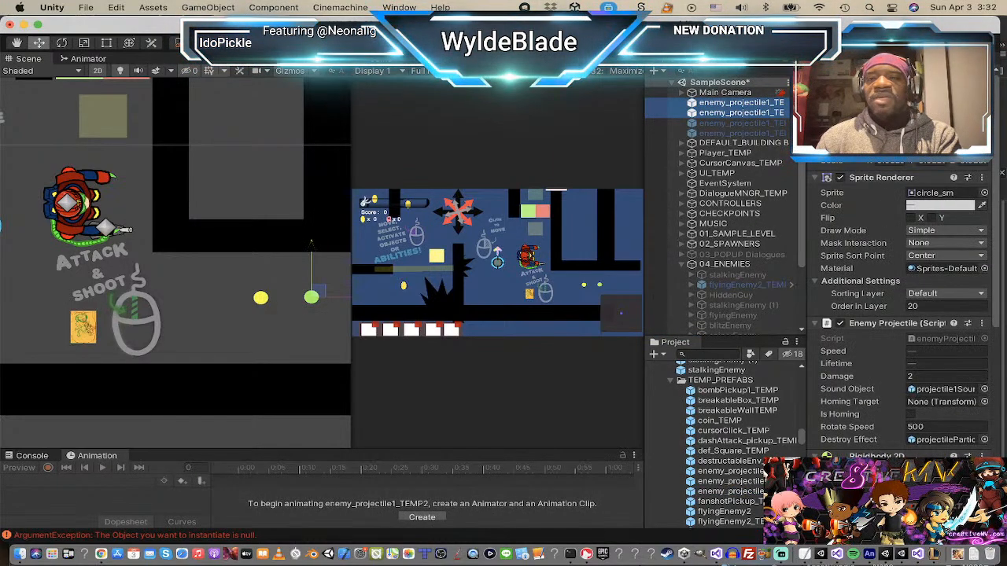
click(840, 80)
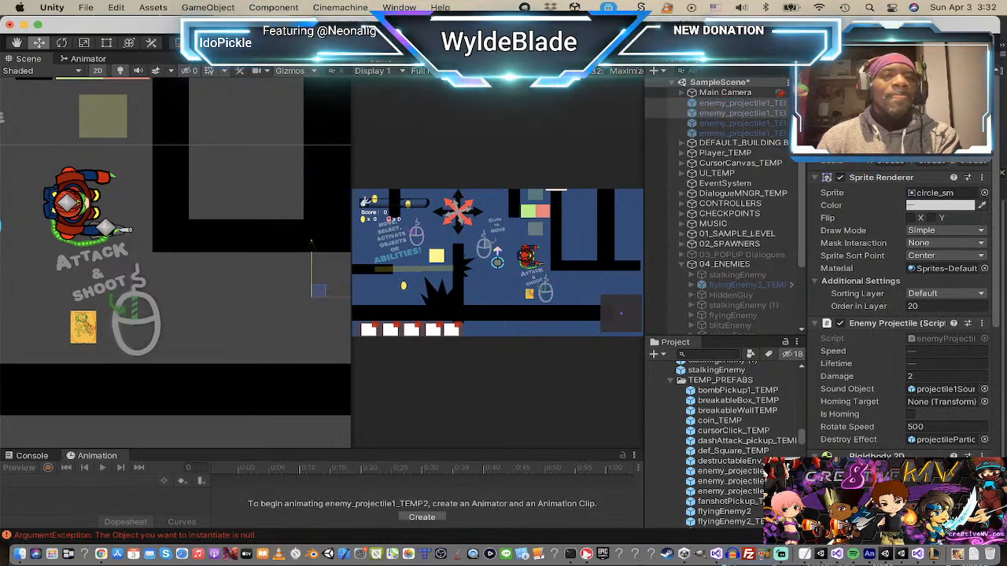
- Play-test the level by moving the player around near RDC_Gunner_Main1 to observe its behavior, and end the test
key(super+p)
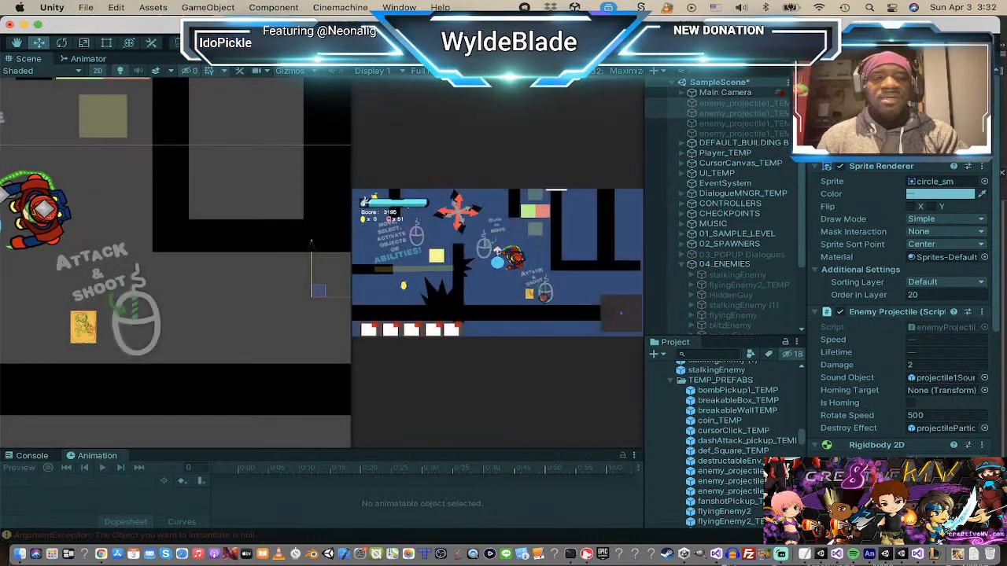
click(543, 297)
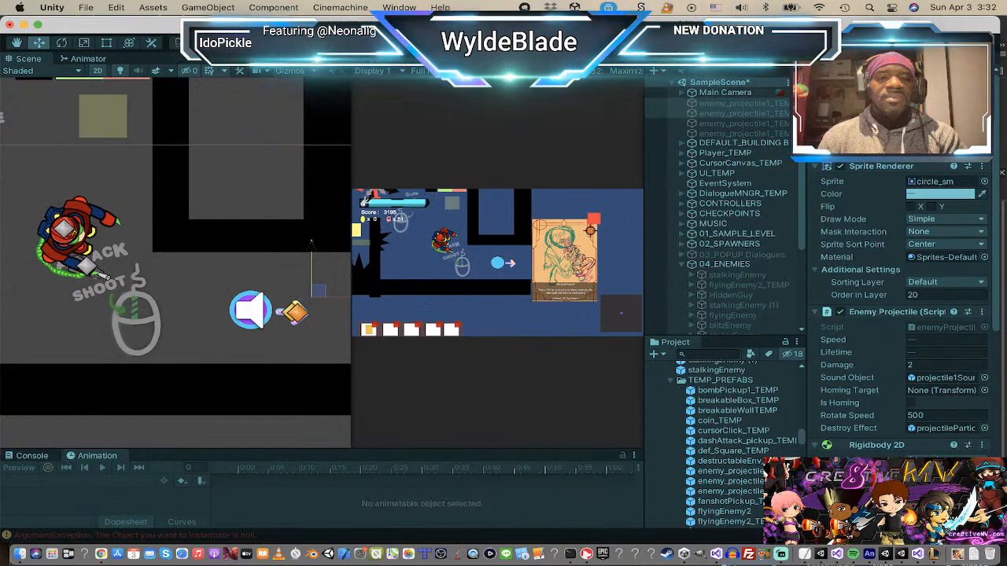
click(595, 221)
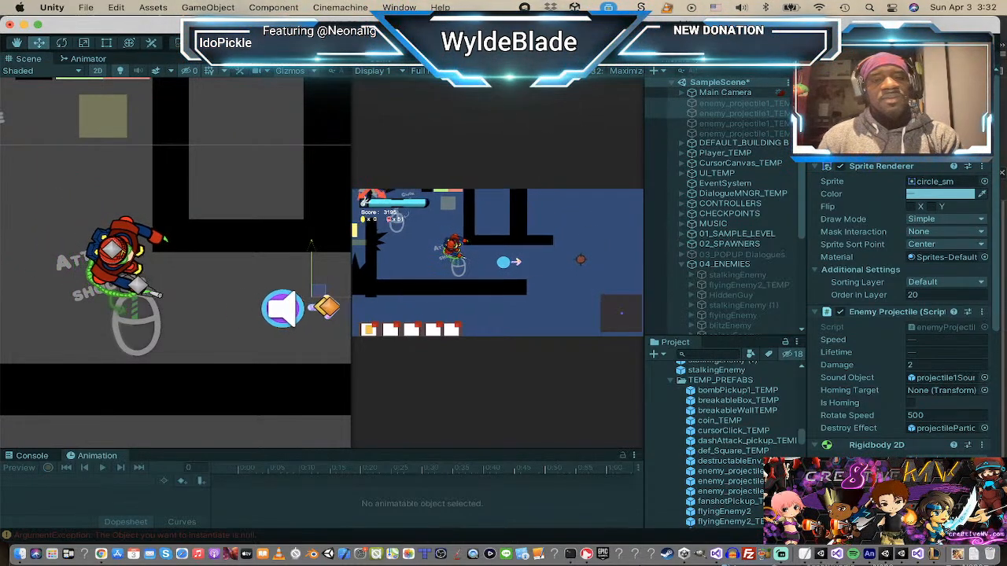
key(d)
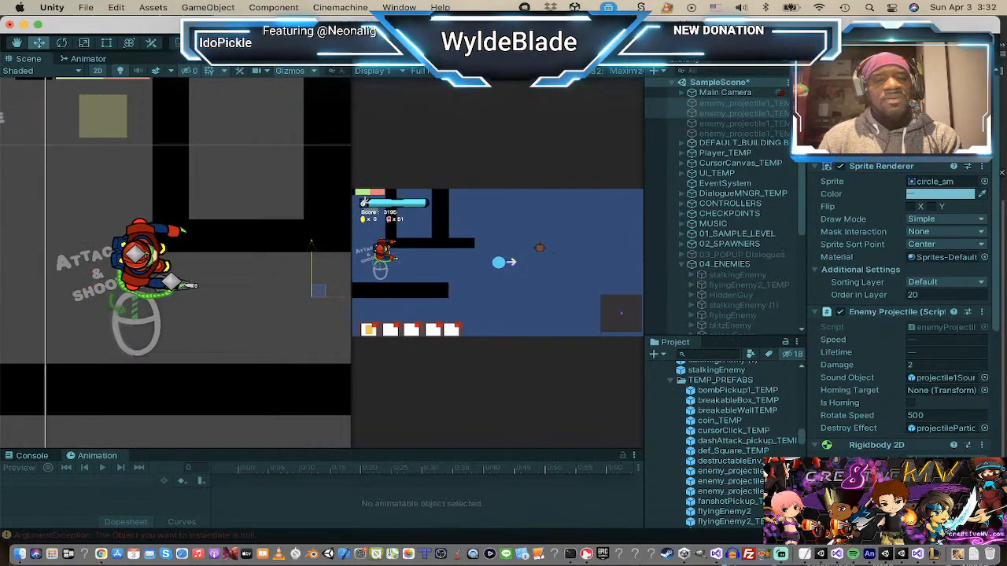
key(s)
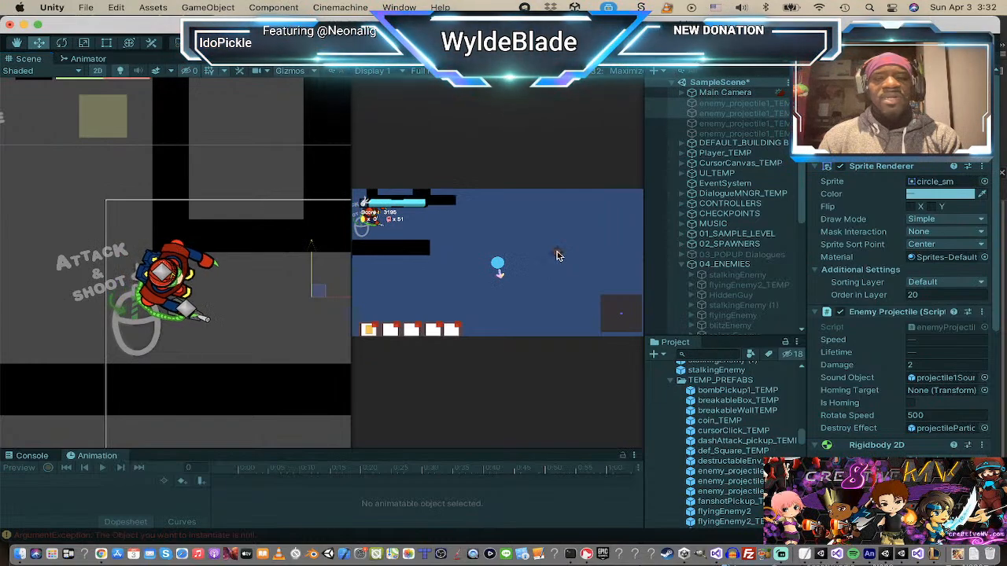
key(d)
key(w)
key(a)
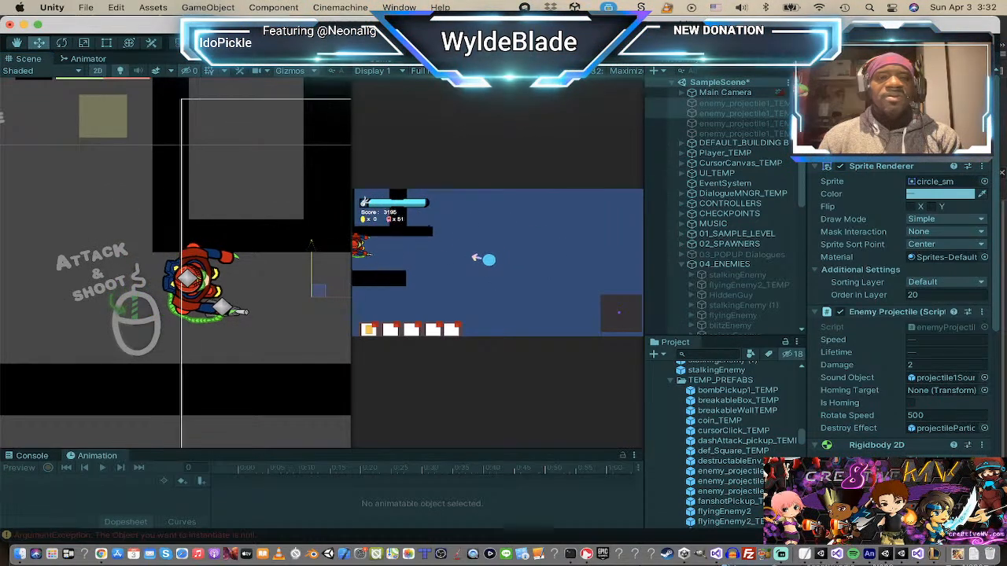
key(super+p)
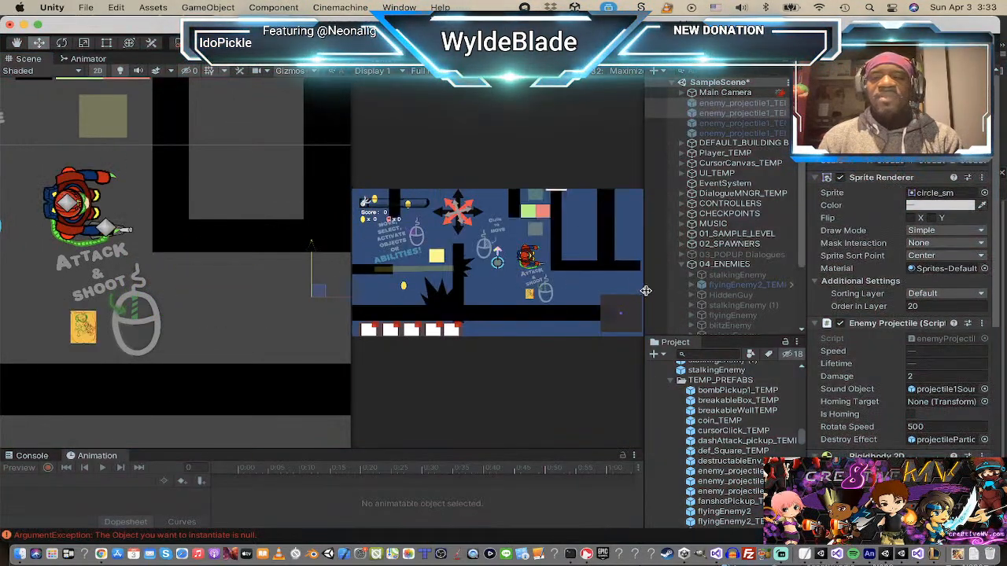
- Examine the sprites and sorting orders of RDC_Gunner_Main1's armRight, weaponSprite, armLeft and body parts
scroll(708, 283, down, 3)
click(740, 289)
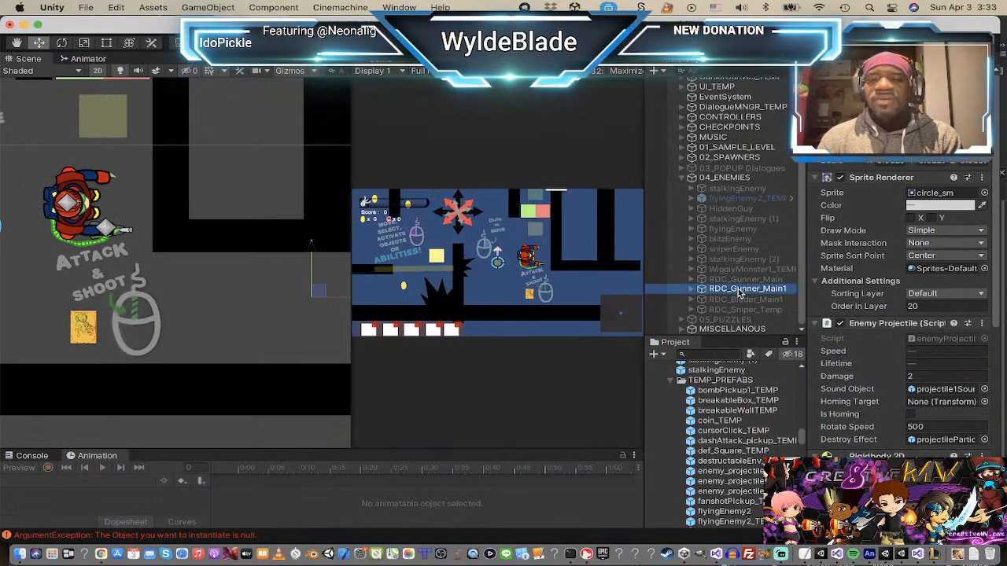
click(693, 289)
scroll(787, 291, down, 2)
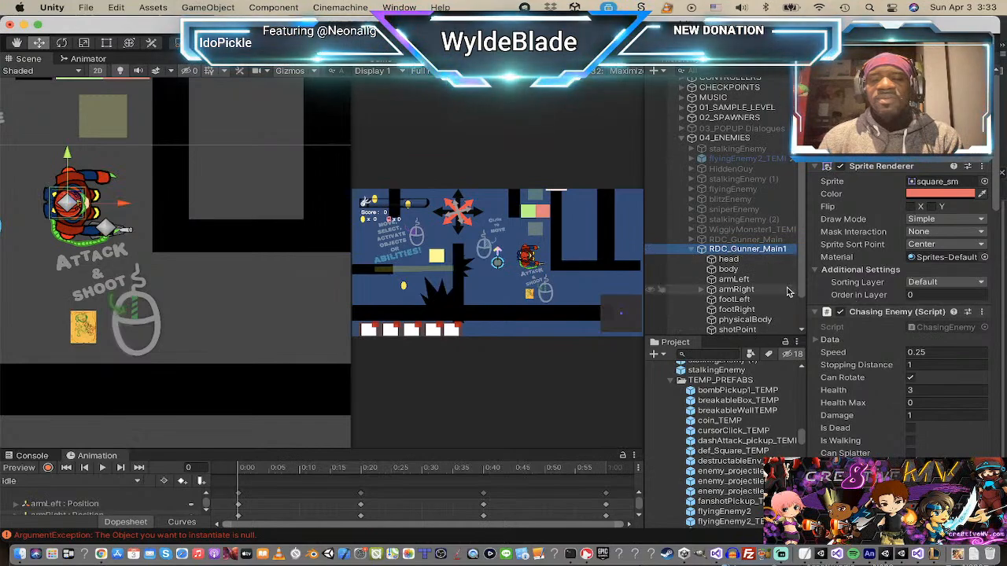
click(704, 289)
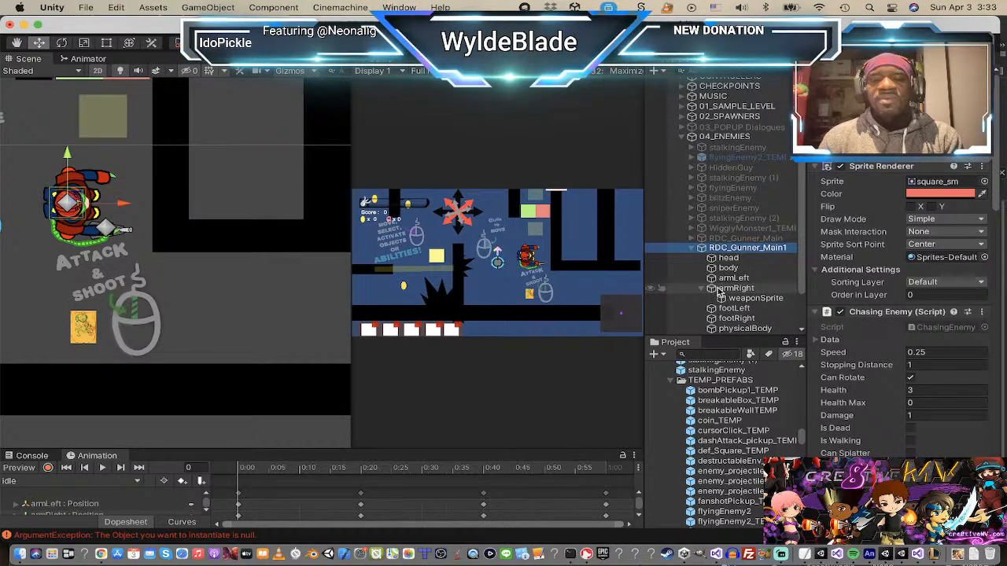
click(735, 289)
click(757, 299)
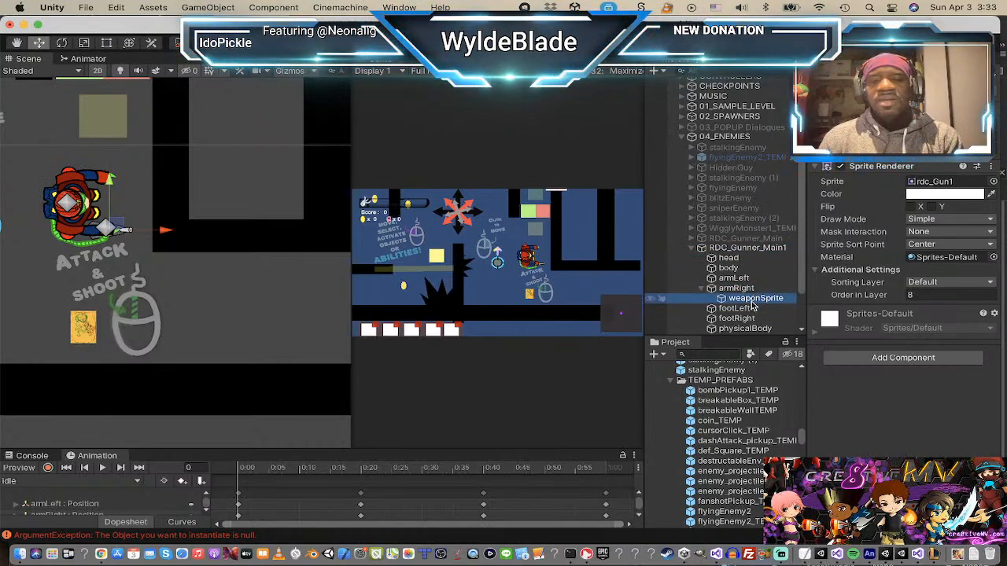
click(743, 288)
click(751, 301)
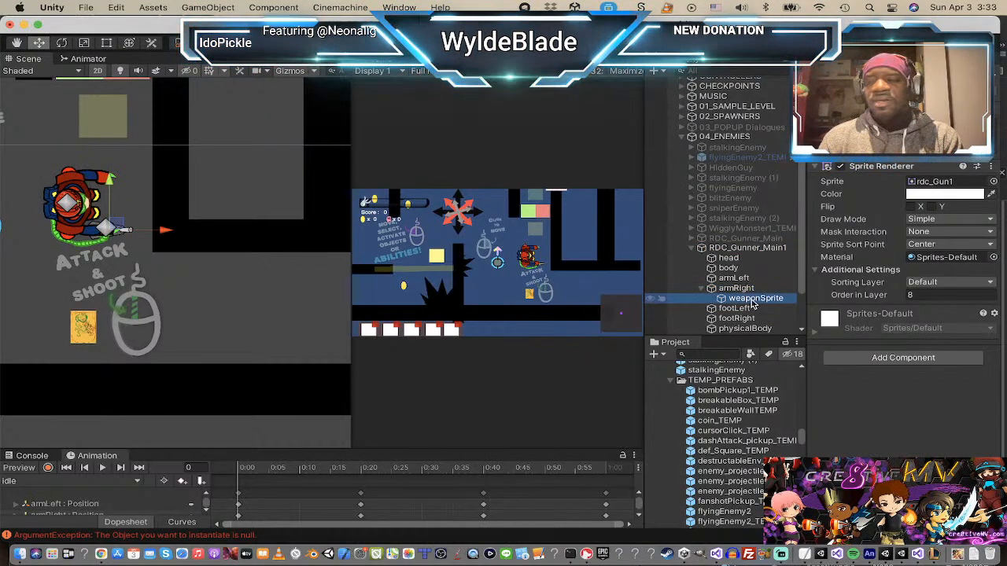
click(732, 280)
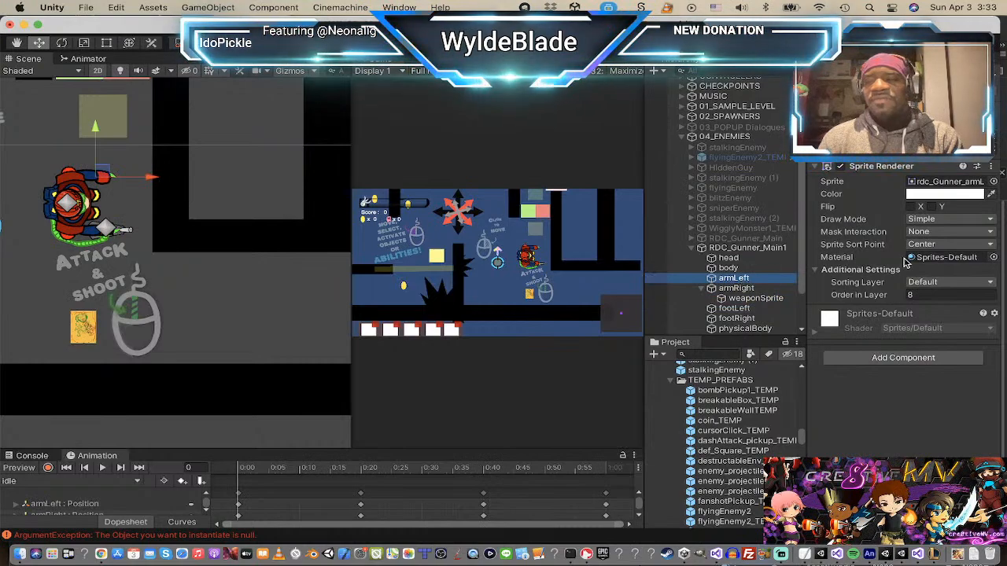
click(754, 269)
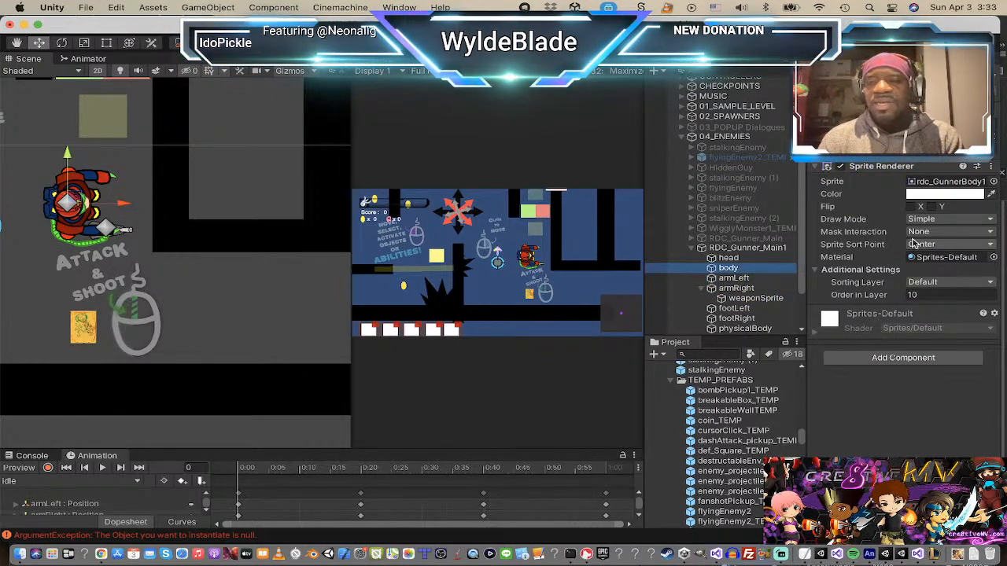
click(744, 299)
- Review the Chasing Enemy script settings of RDC_Gunner_Main1, including its shooting, projectile and pickup values
click(736, 247)
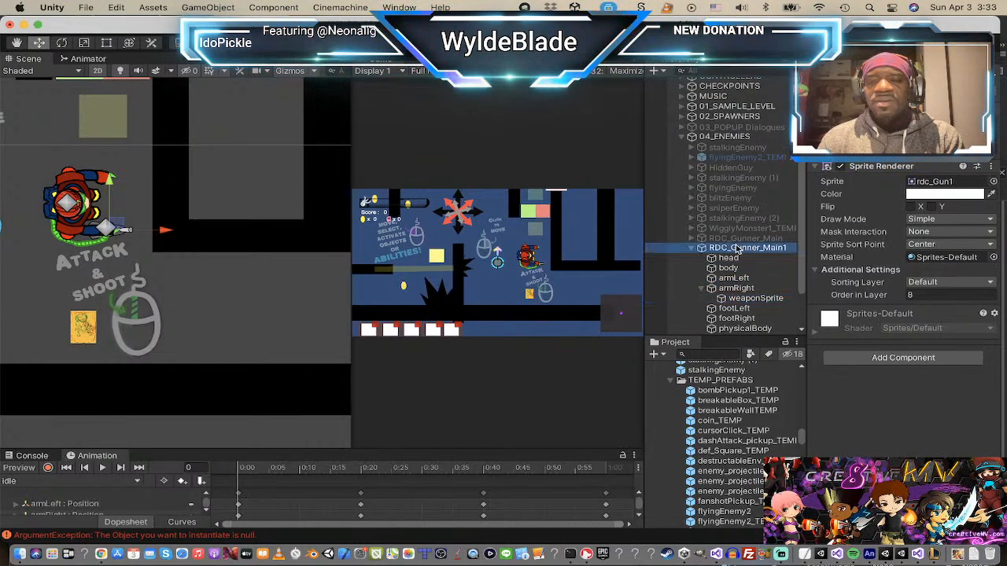
scroll(879, 272, down, 5)
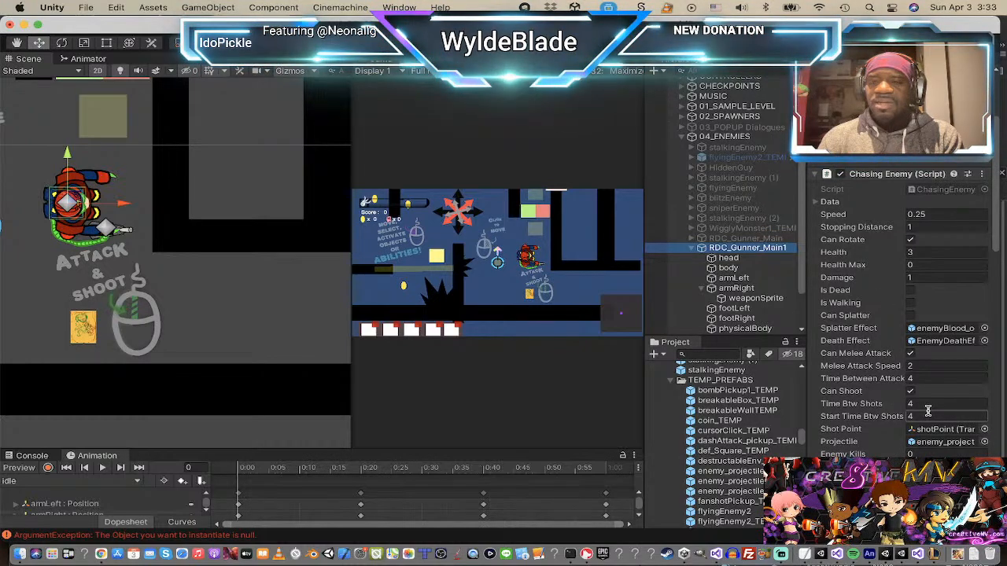
scroll(929, 409, down, 5)
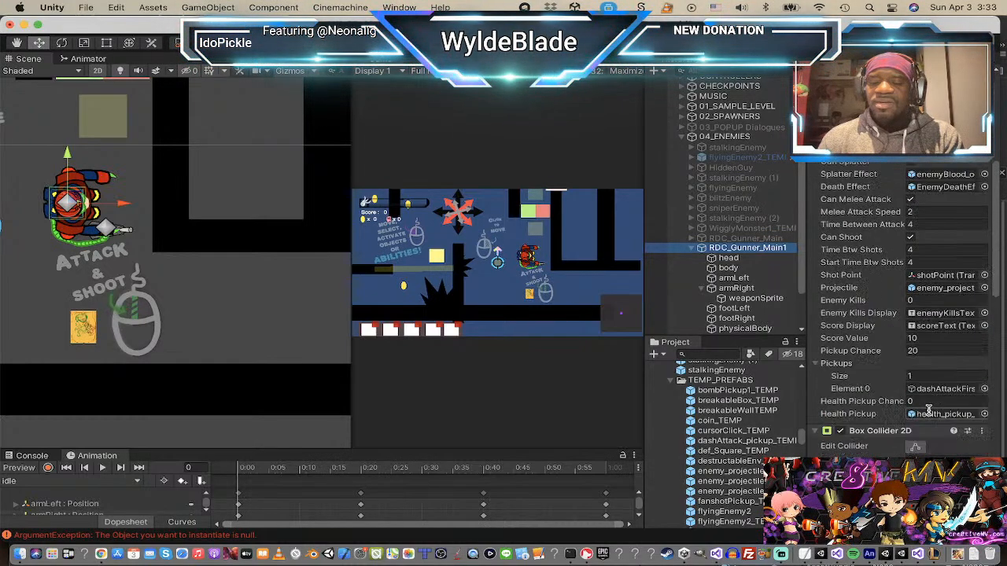
scroll(929, 410, down, 1)
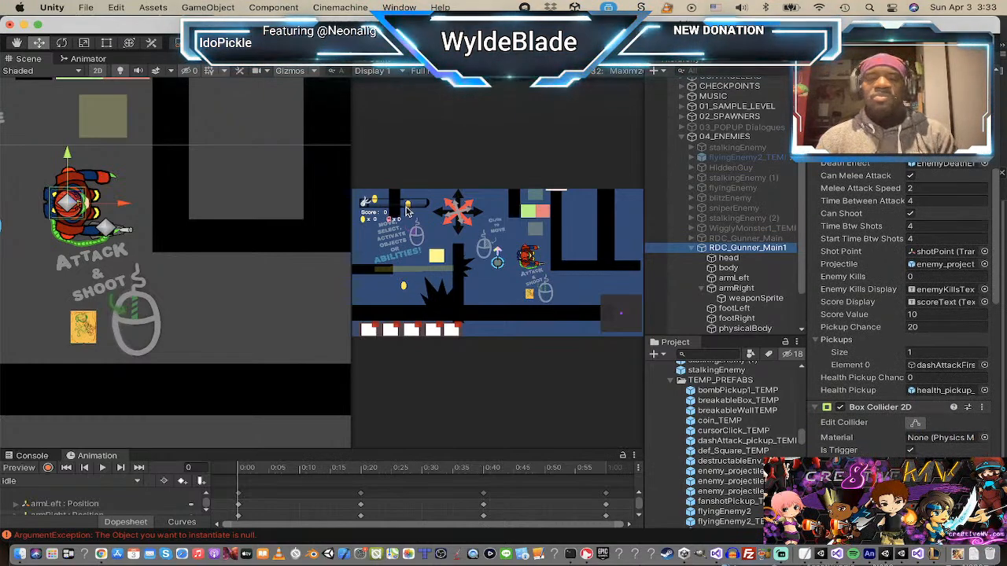
- Play-test the level by leading the player away from RDC_Gunner_Main1 and past the pickup card into the open area
key(super+p)
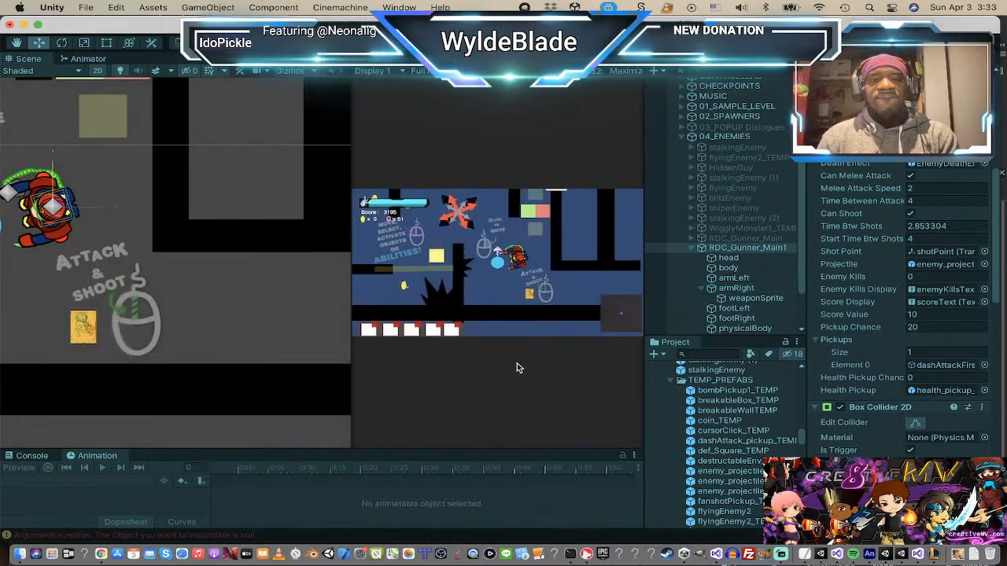
click(510, 309)
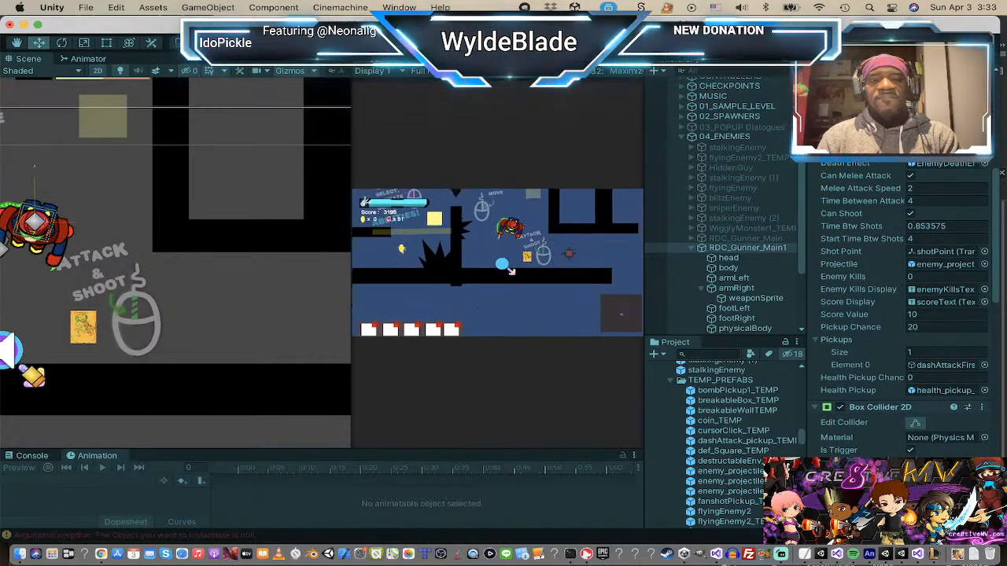
right_click(570, 252)
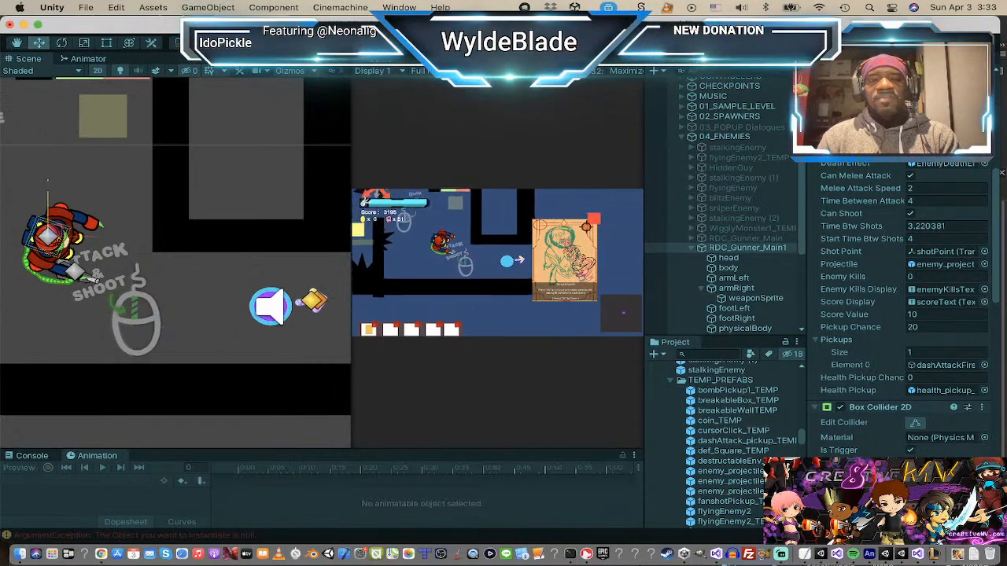
click(591, 219)
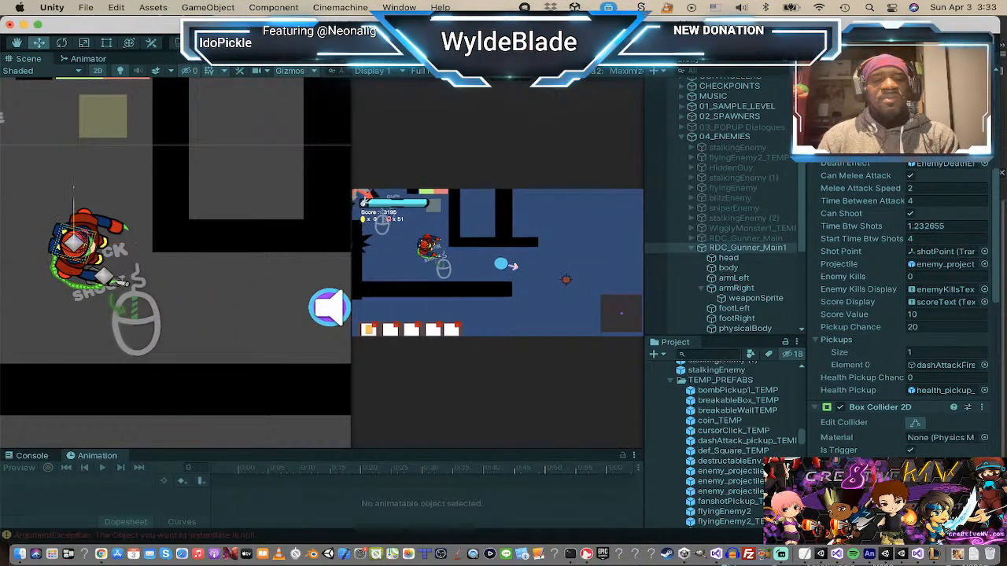
click(566, 279)
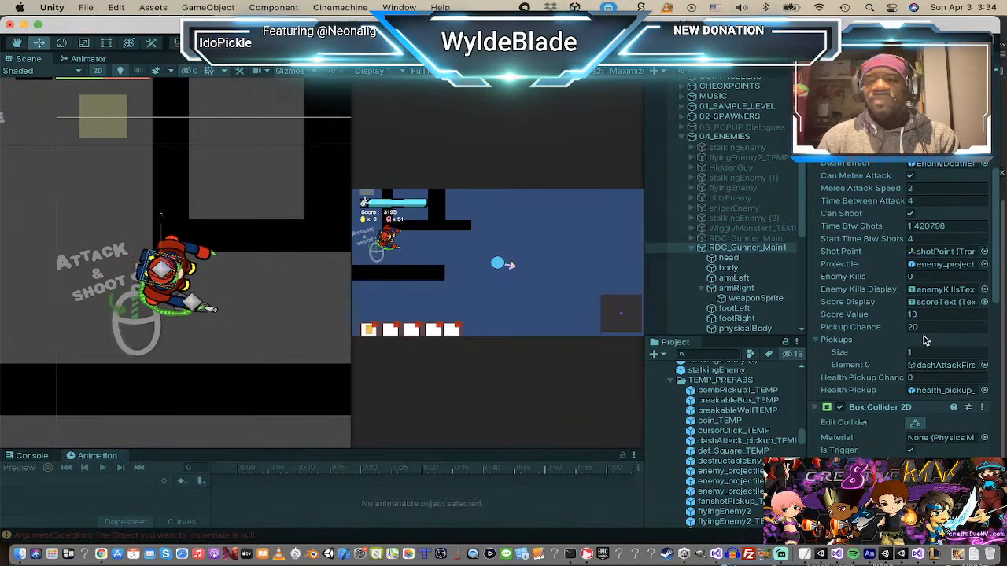
- While the play test runs, assign the enemy_projectile1 prefab as the Projectile of RDC_Gunner_Main1
scroll(923, 336, down, 3)
scroll(922, 330, up, 3)
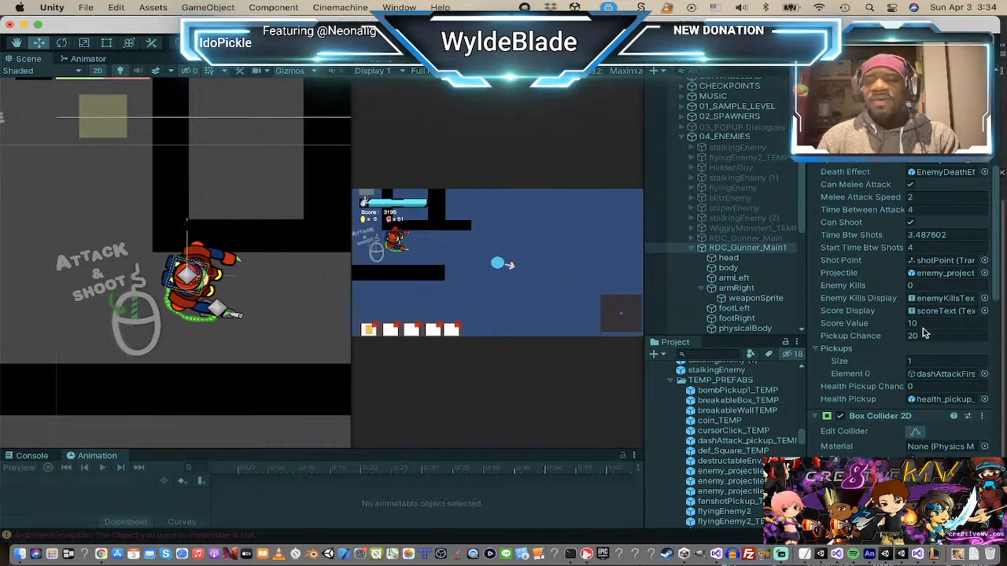
scroll(952, 346, up, 1)
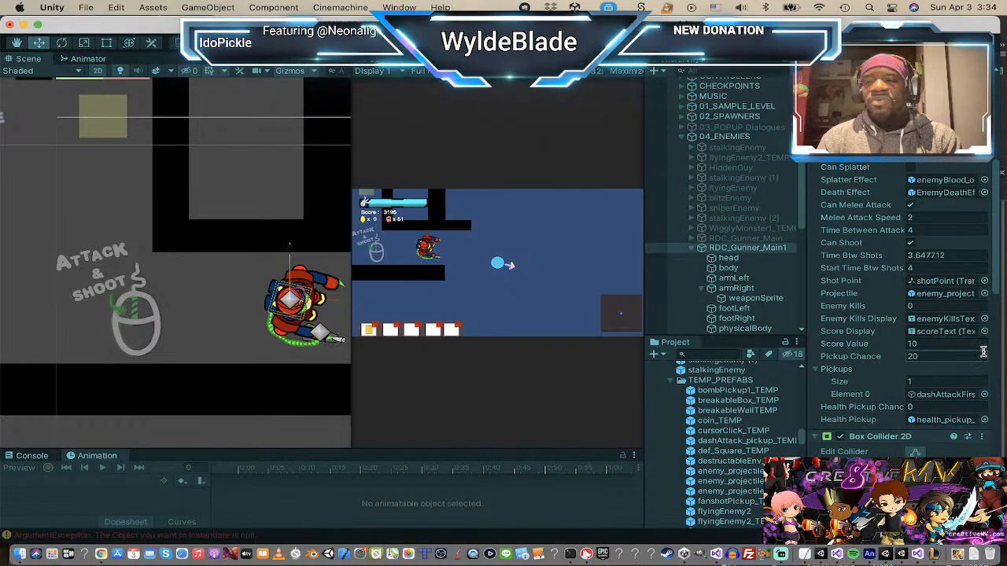
click(968, 295)
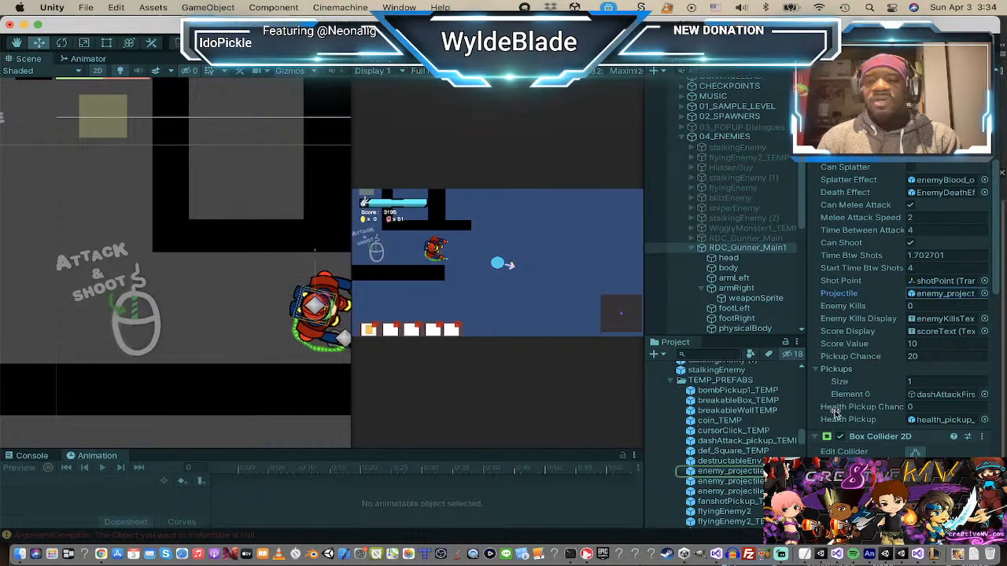
scroll(759, 399, up, 4)
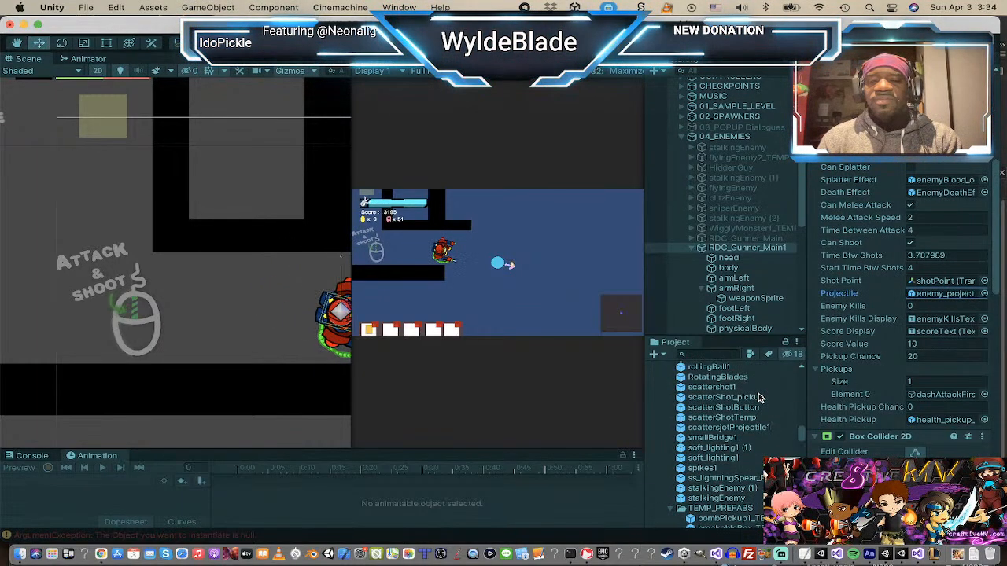
scroll(759, 398, up, 6)
scroll(758, 396, up, 8)
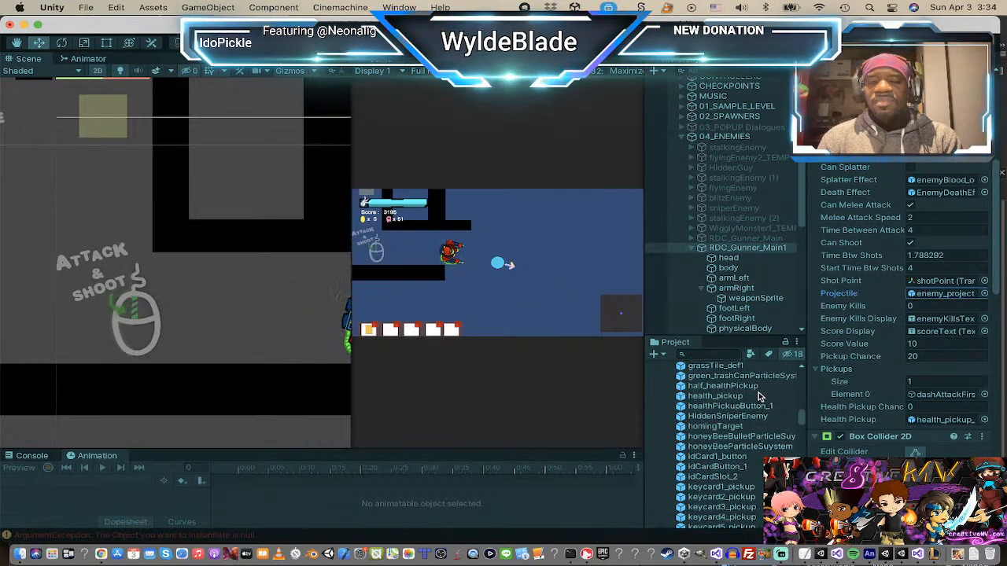
scroll(759, 397, down, 2)
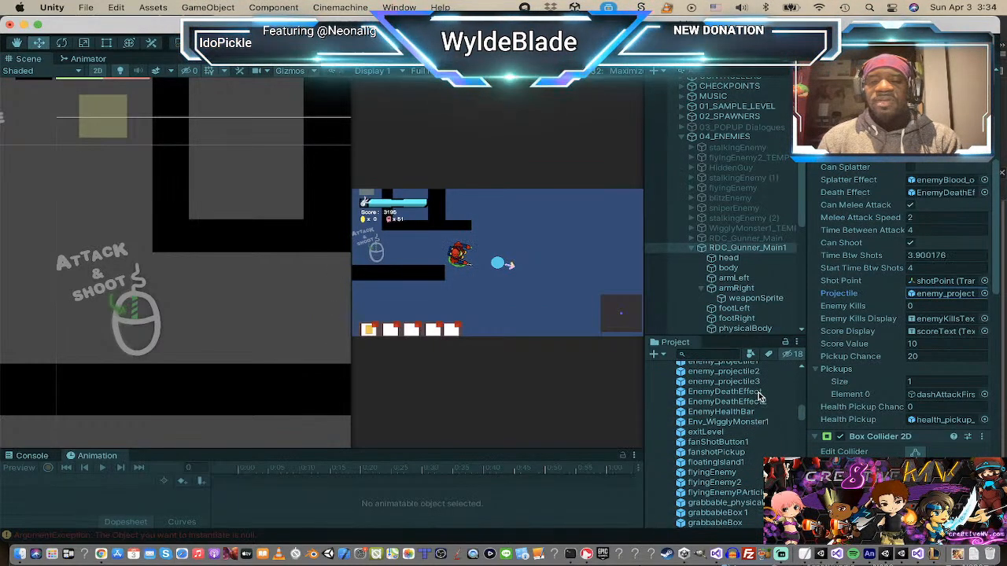
scroll(759, 396, up, 2)
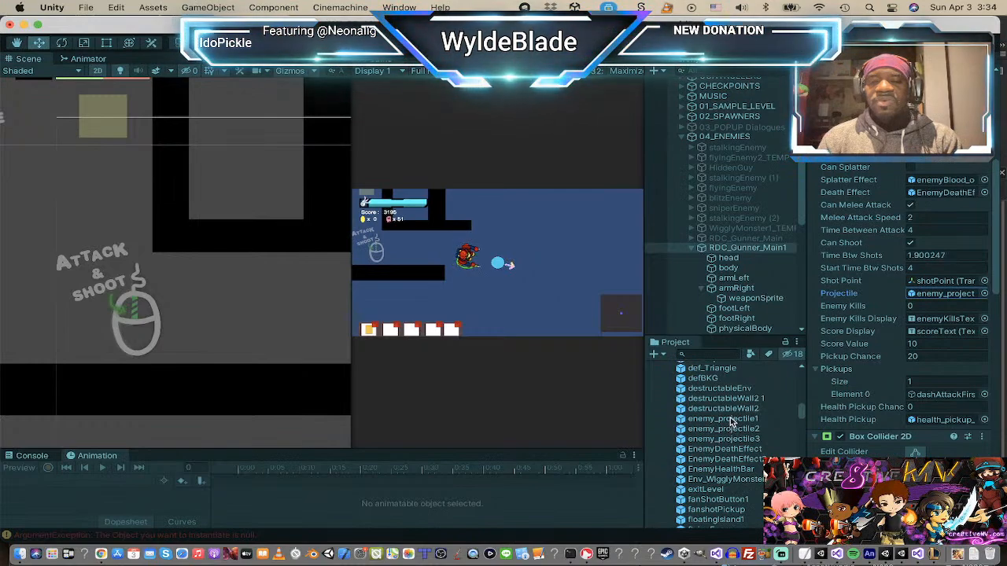
drag(731, 421, 953, 296)
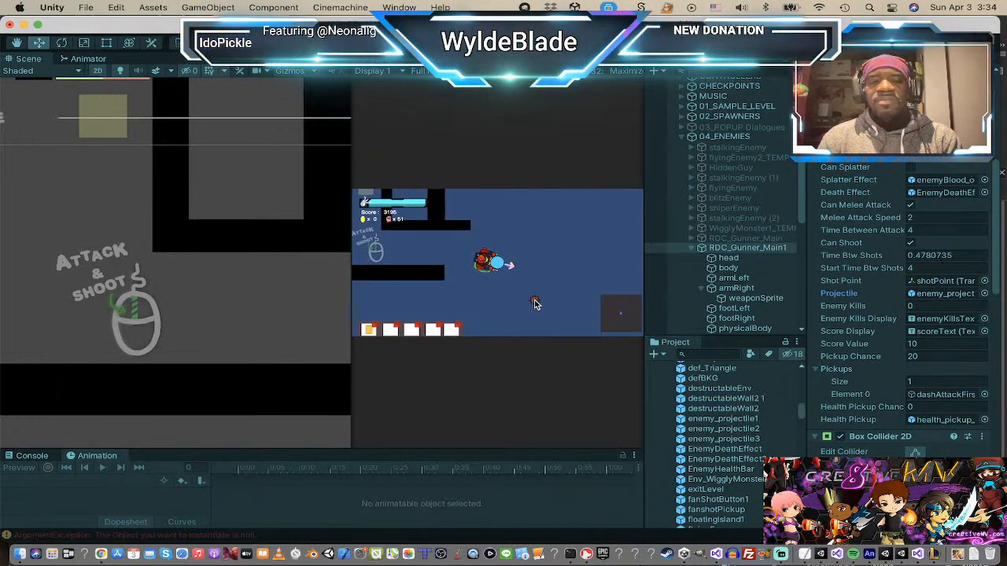
- Move the player around the open area to observe how RDC_Gunner_Main1 chases and shoots, and end the play test
key(d)
key(s)
key(d)
key(w)
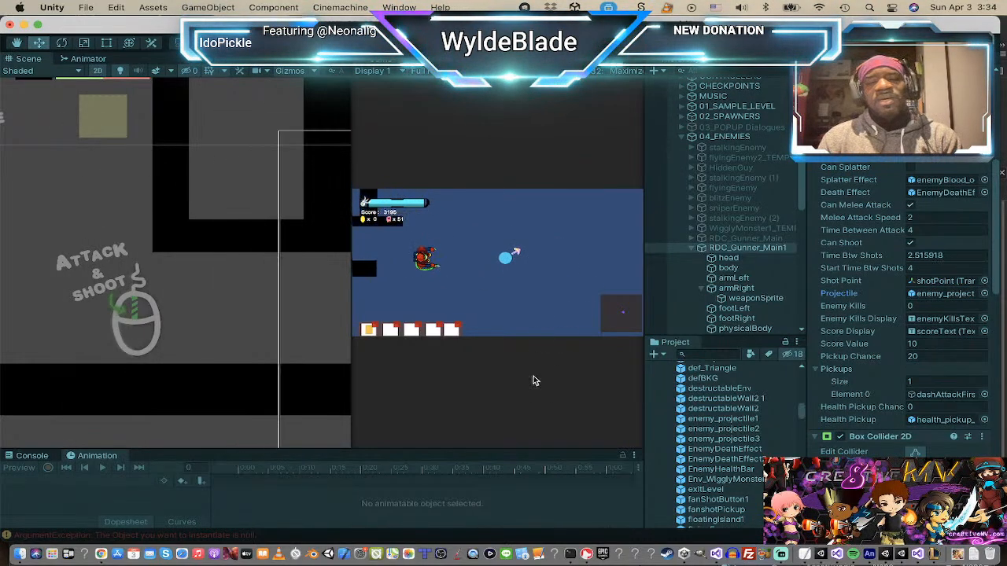
key(s)
key(w)
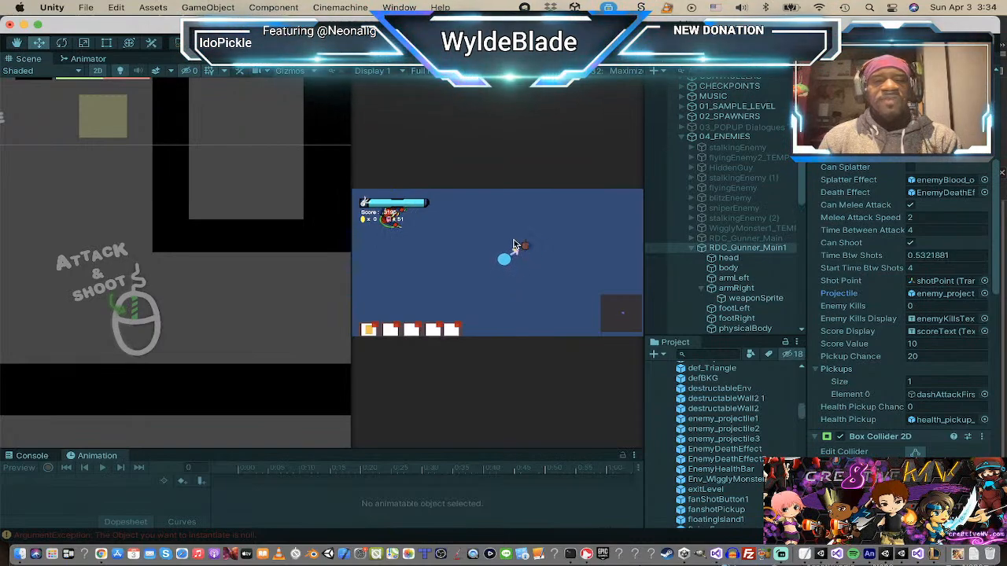
key(a)
key(w)
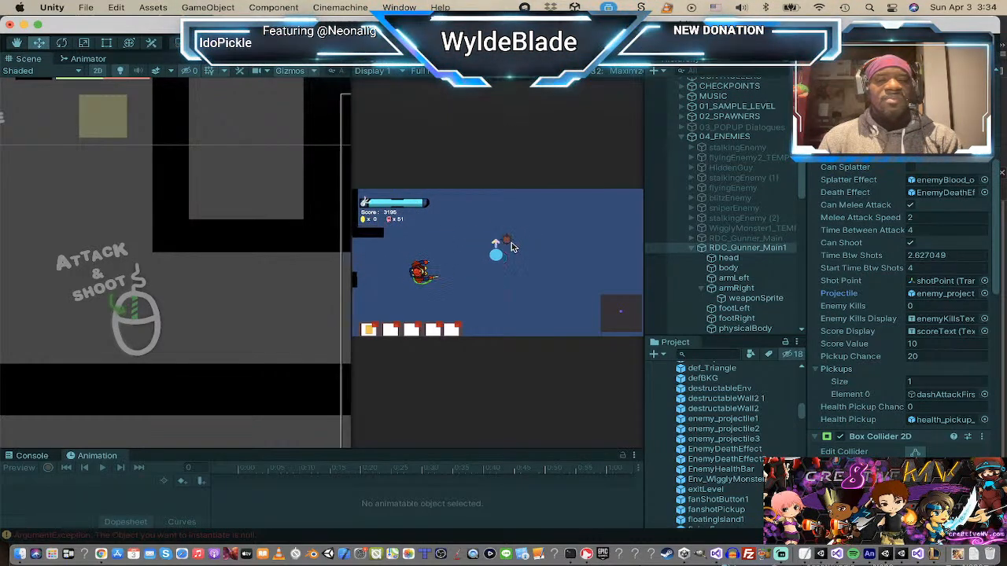
key(d)
key(s)
key(d)
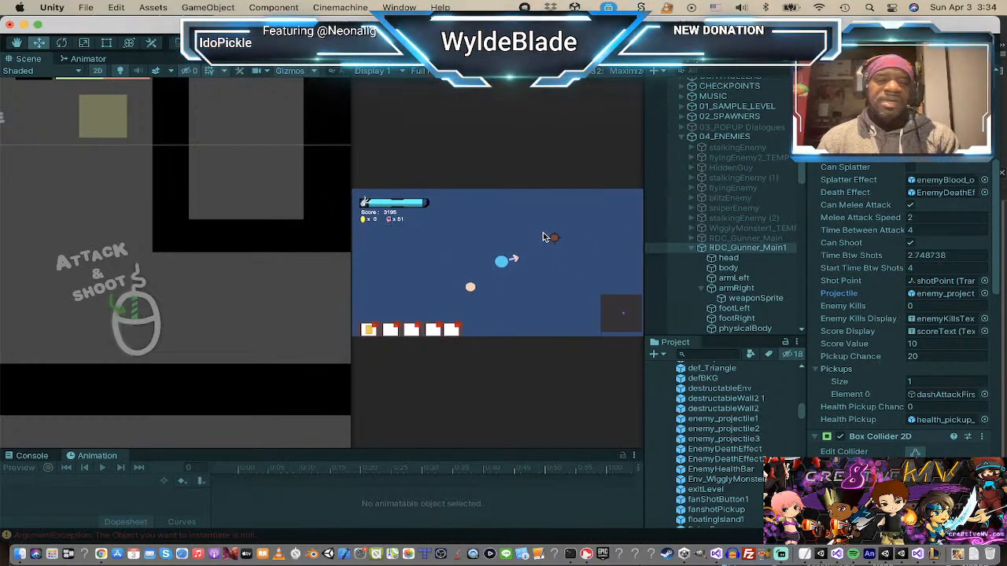
key(w)
key(a)
key(w)
key(d)
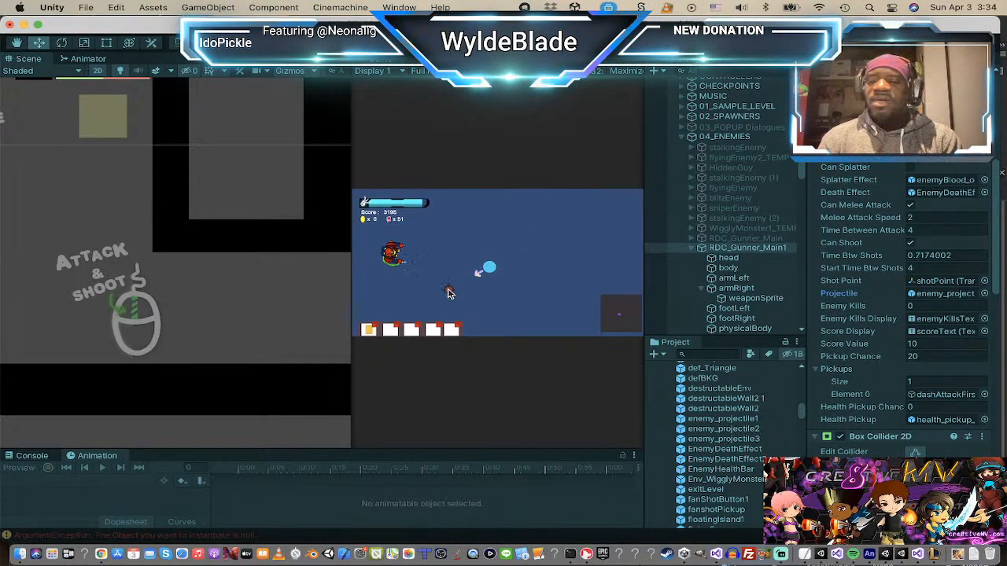
key(a)
key(s)
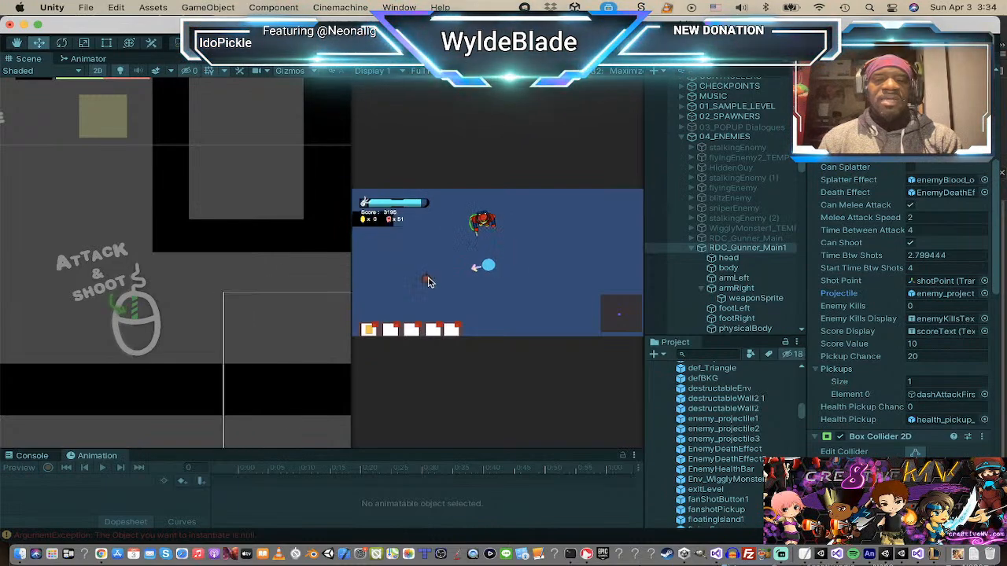
key(d)
key(w)
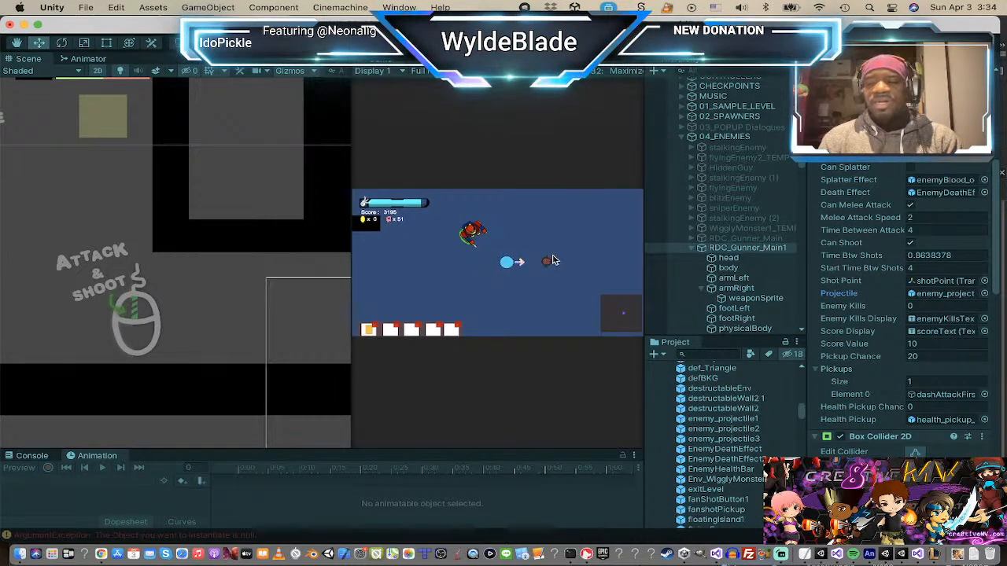
key(w)
key(a)
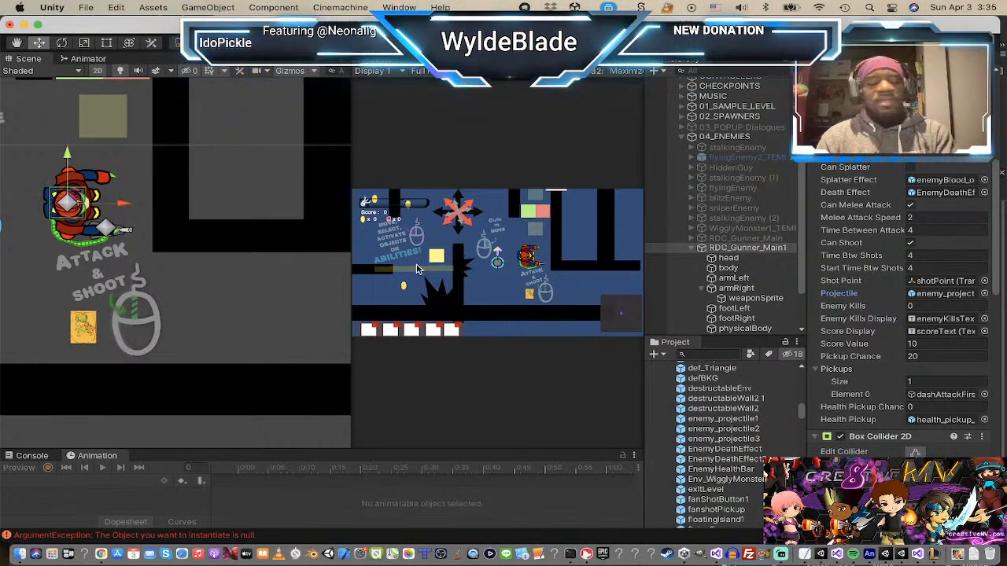
- Activate the RDC_Blader_Main1 enemy in the scene and expand it to view its parts and components
scroll(124, 360, down, 6)
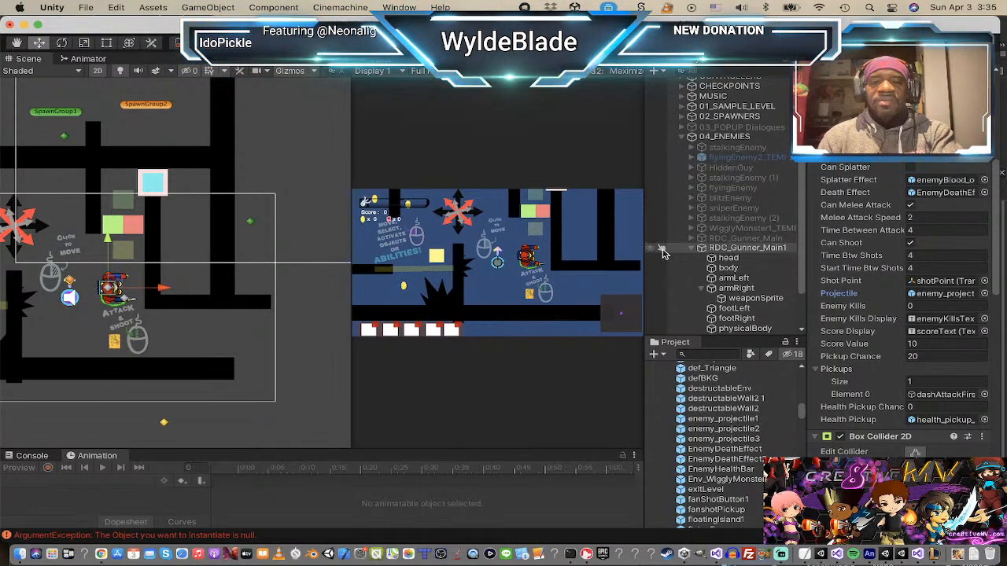
click(693, 248)
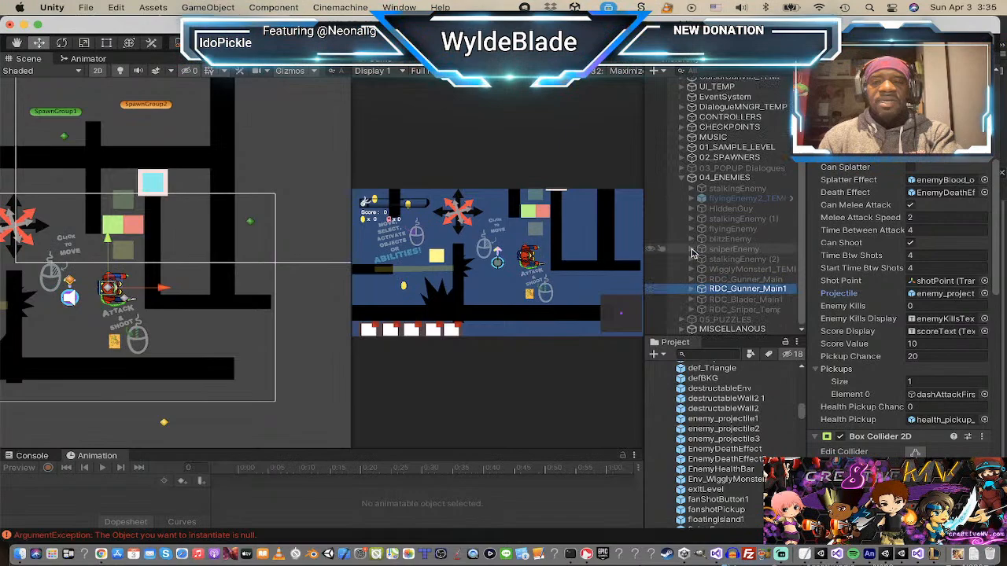
click(734, 300)
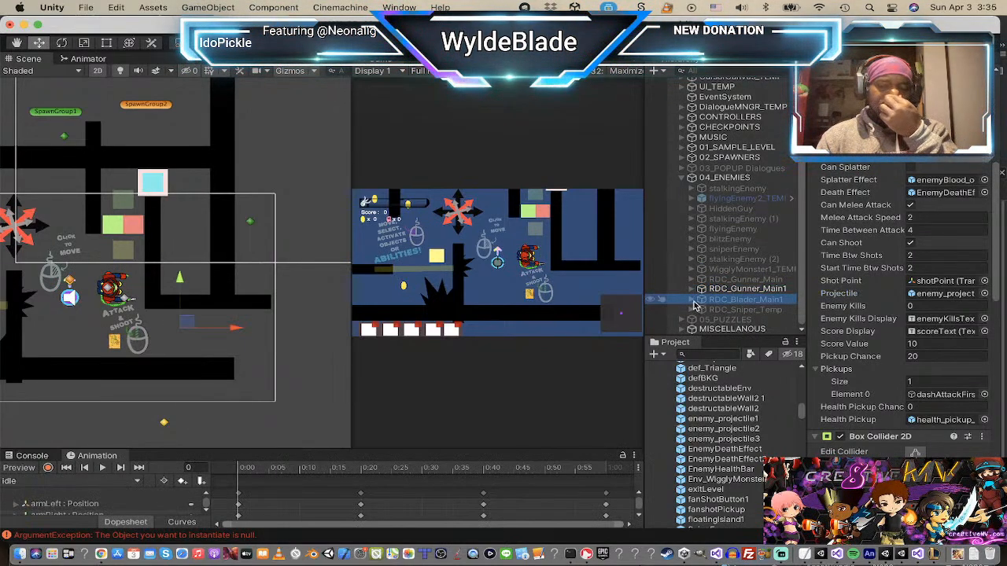
click(692, 300)
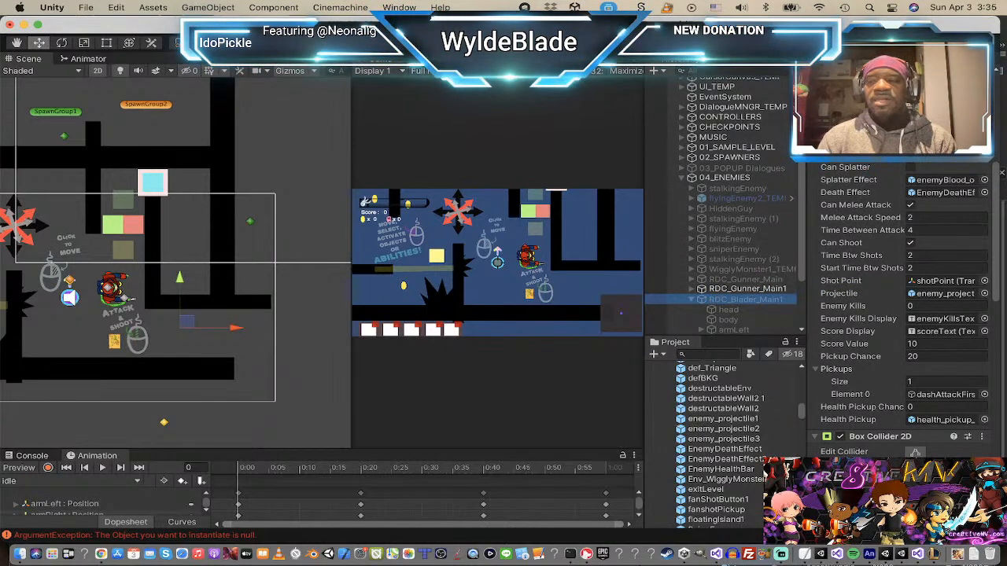
scroll(901, 307, up, 10)
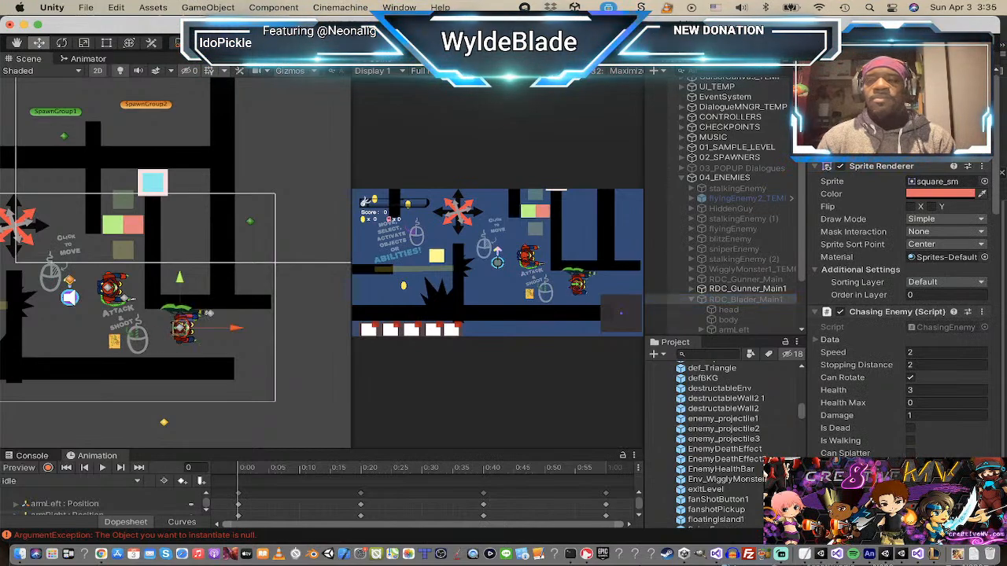
scroll(67, 311, up, 5)
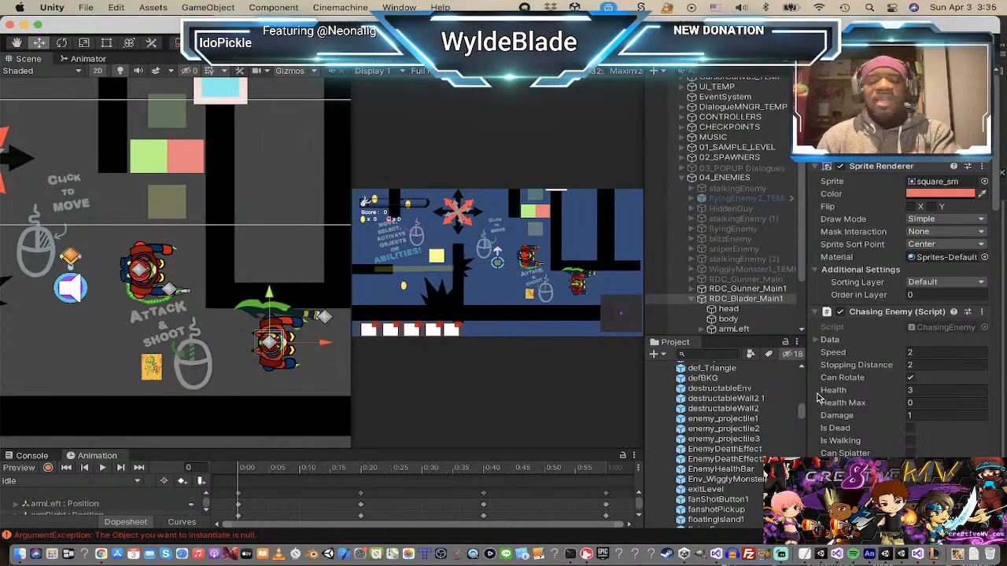
- Switch to Adobe Animate and examine the RDC enemy artwork and the concept sketches beside the color swatches
key(super+Tab)
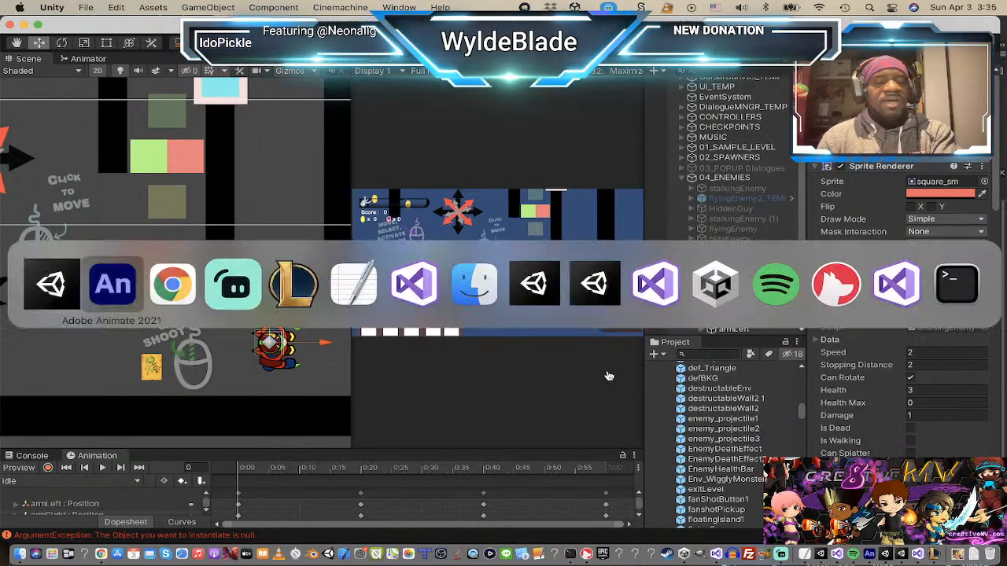
click(110, 284)
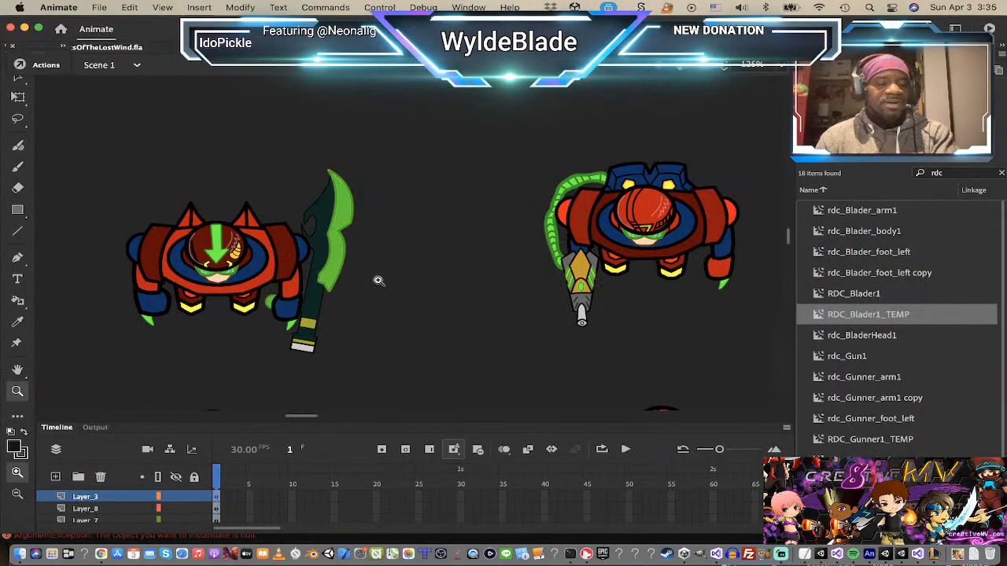
alt+click(511, 281)
alt+click(470, 309)
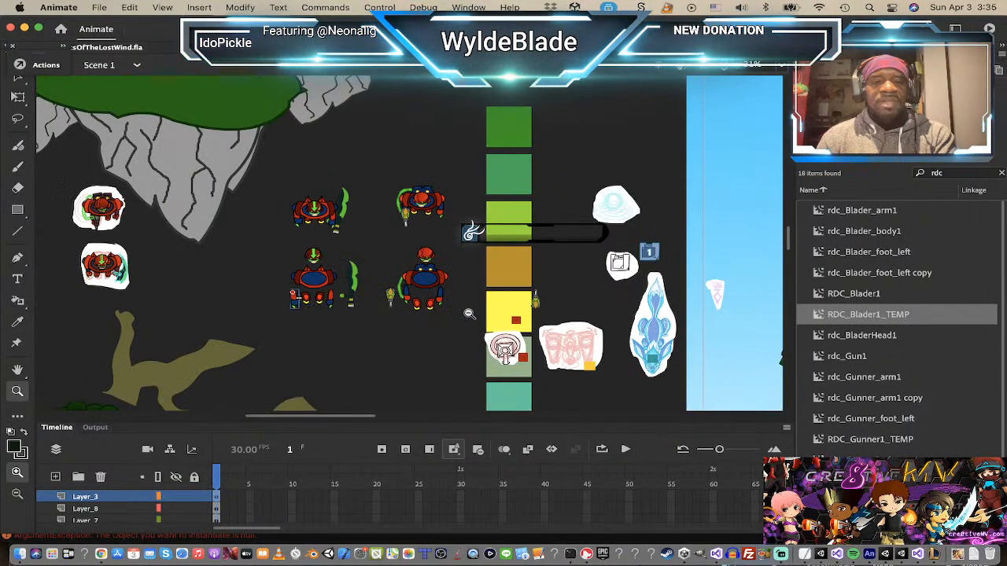
click(580, 354)
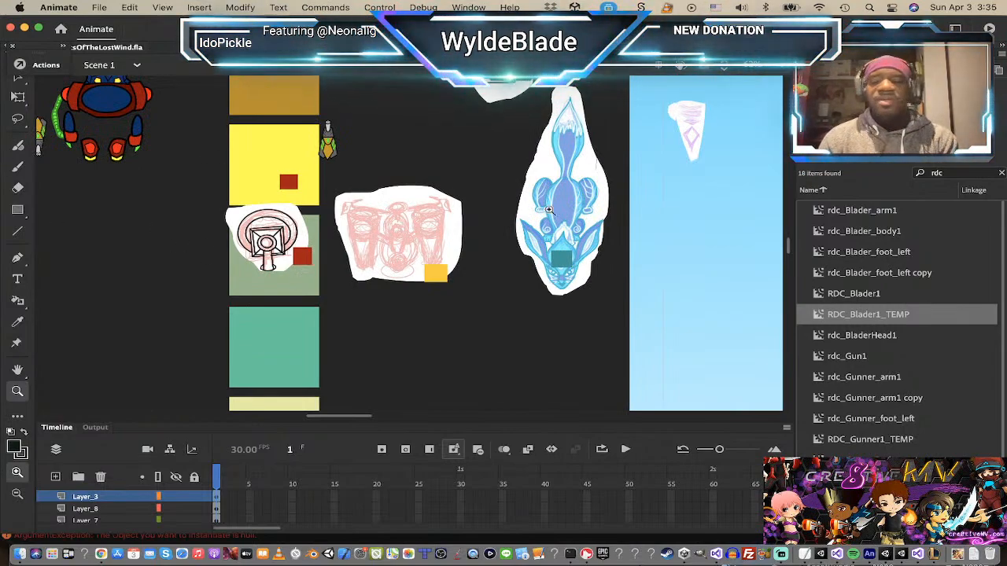
- Set both the fill and the stroke color to none, ready for drawing beside the round turret sketch
click(253, 236)
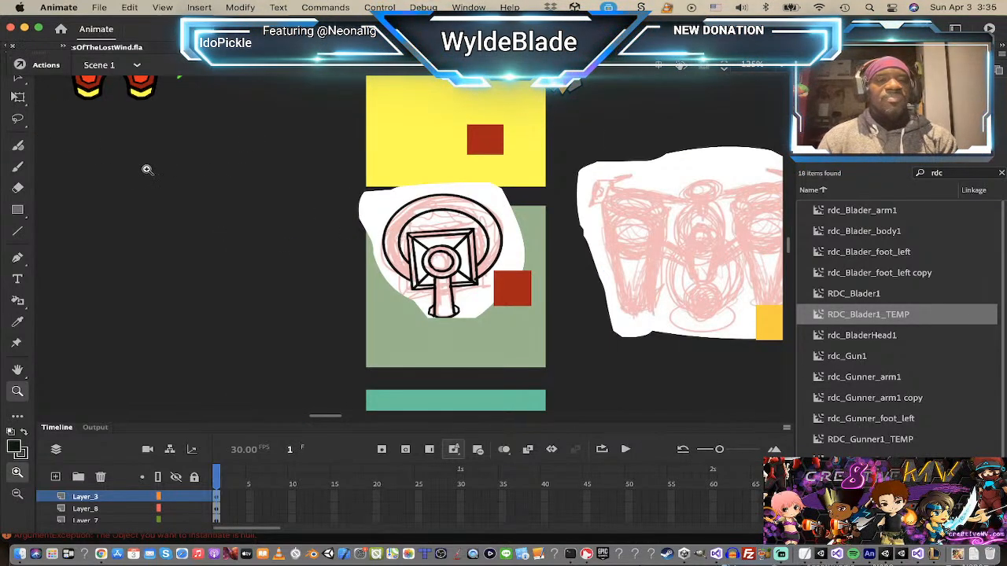
scroll(173, 163, up, 5)
scroll(173, 164, down, 3)
scroll(173, 163, up, 2)
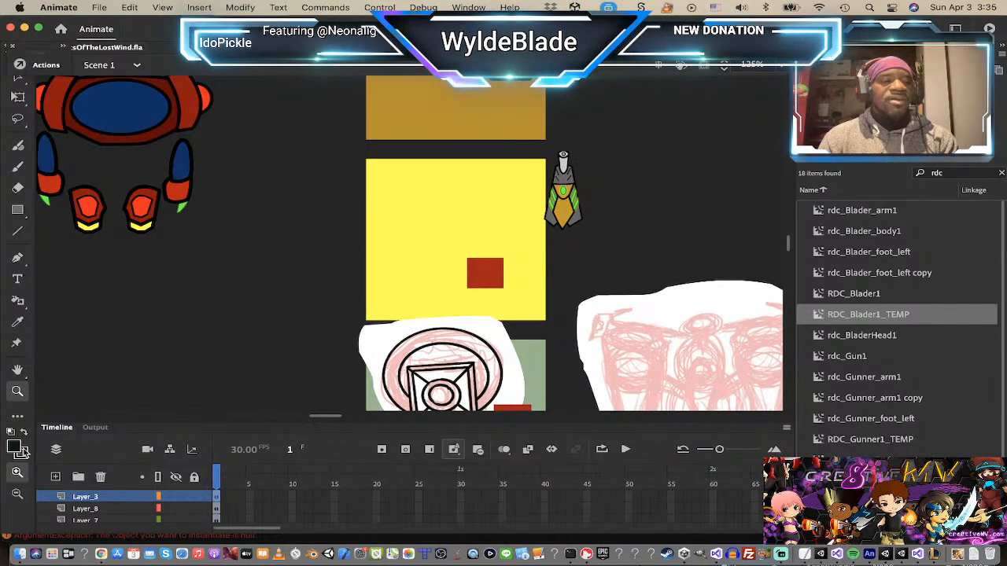
click(21, 454)
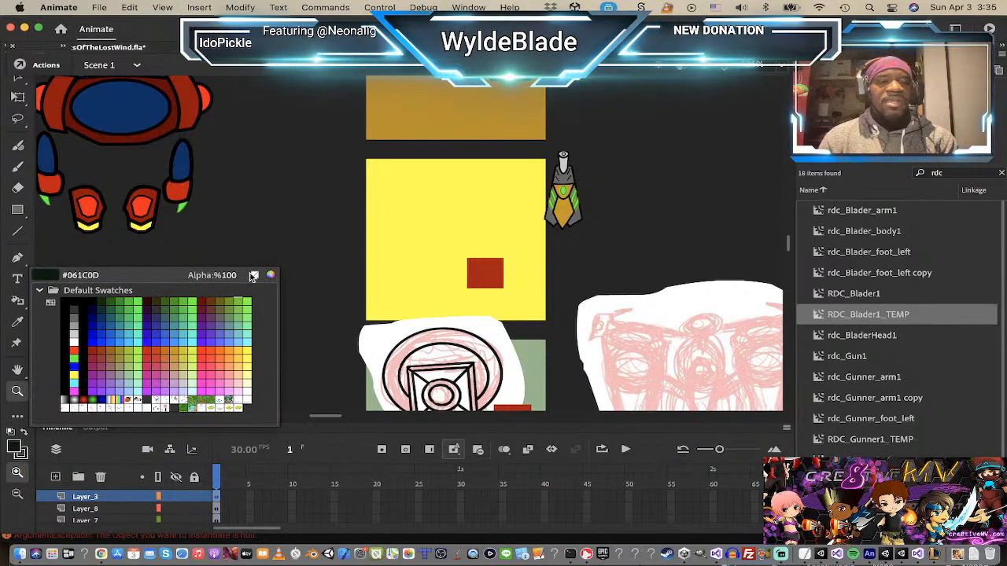
click(250, 274)
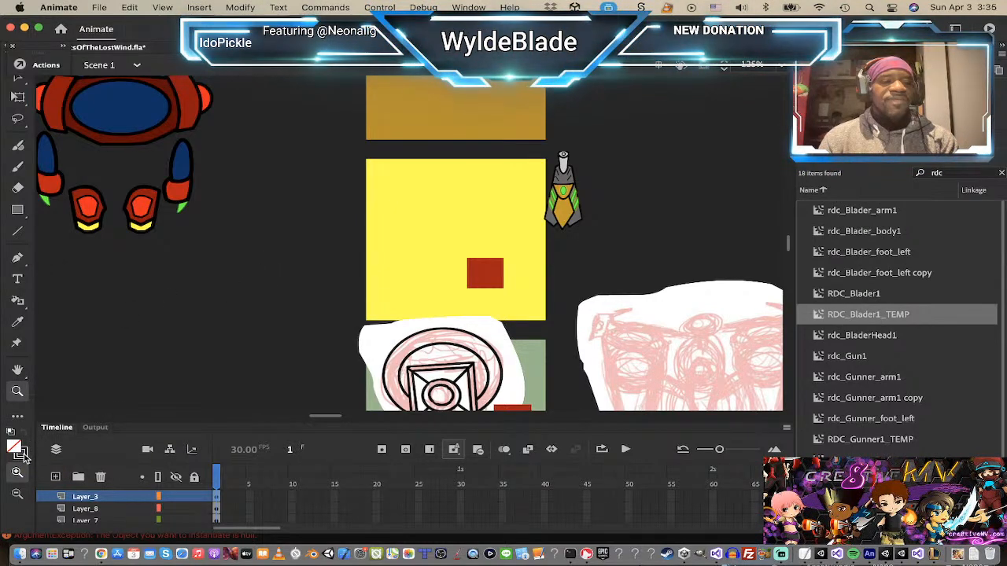
click(22, 457)
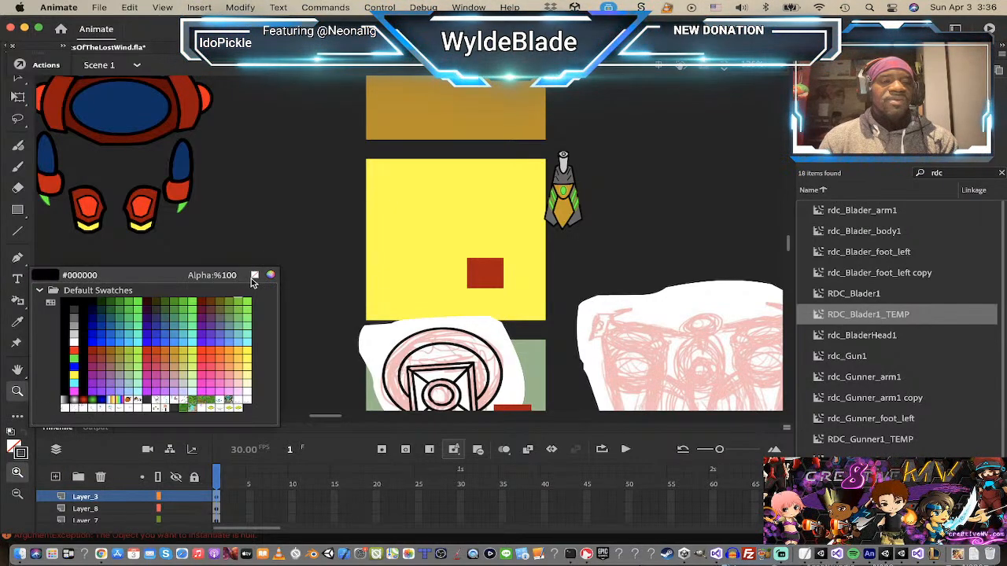
click(251, 278)
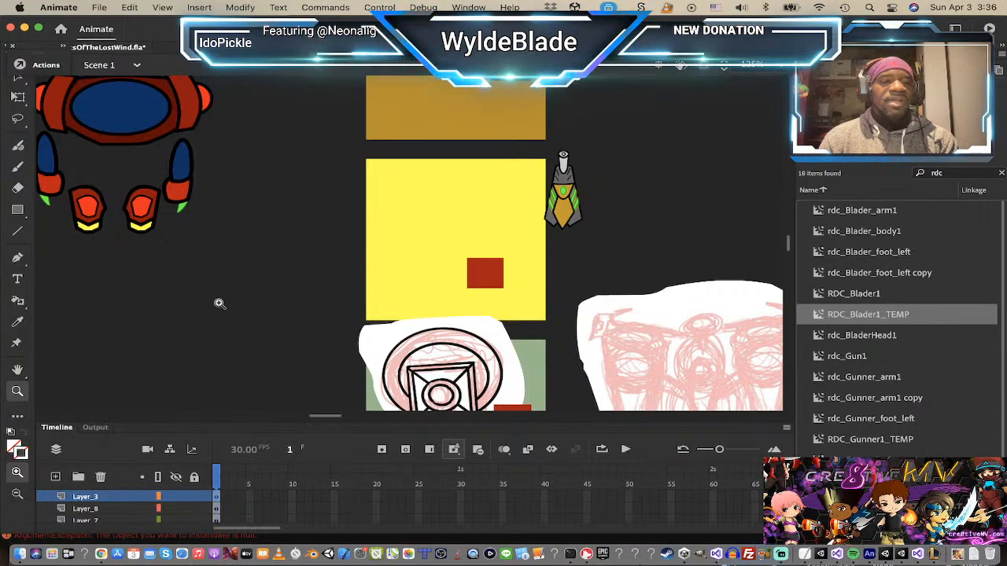
- Sample the dark blue of the enemy's body as fill and draw a small square swatch above the turret sketch's red swatch
click(15, 449)
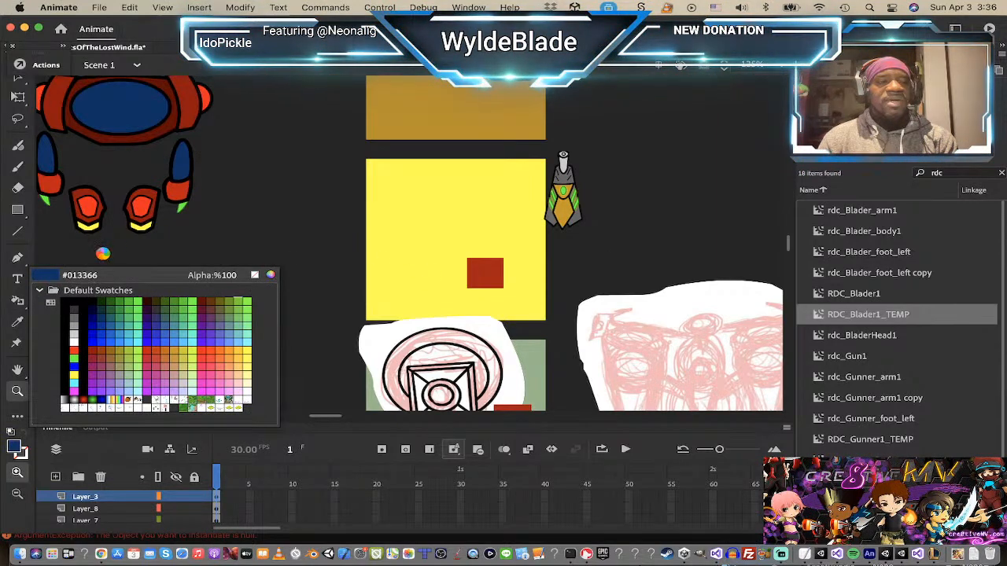
click(140, 114)
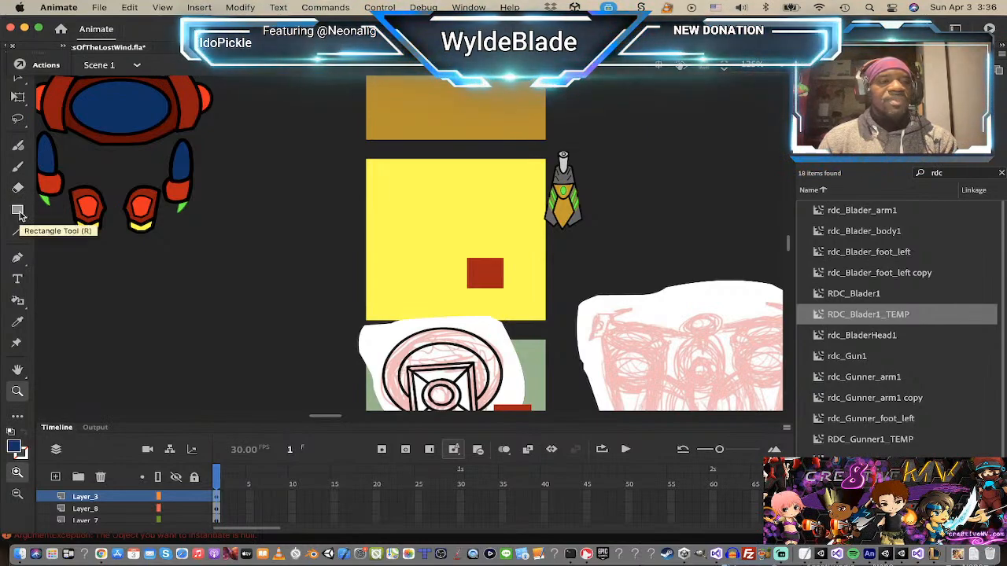
click(18, 212)
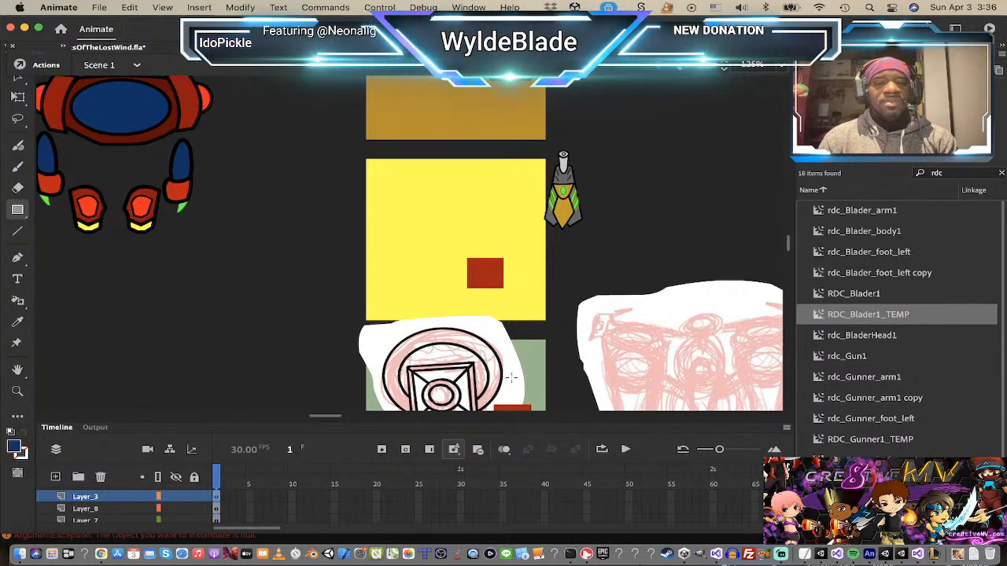
drag(512, 379, 530, 398)
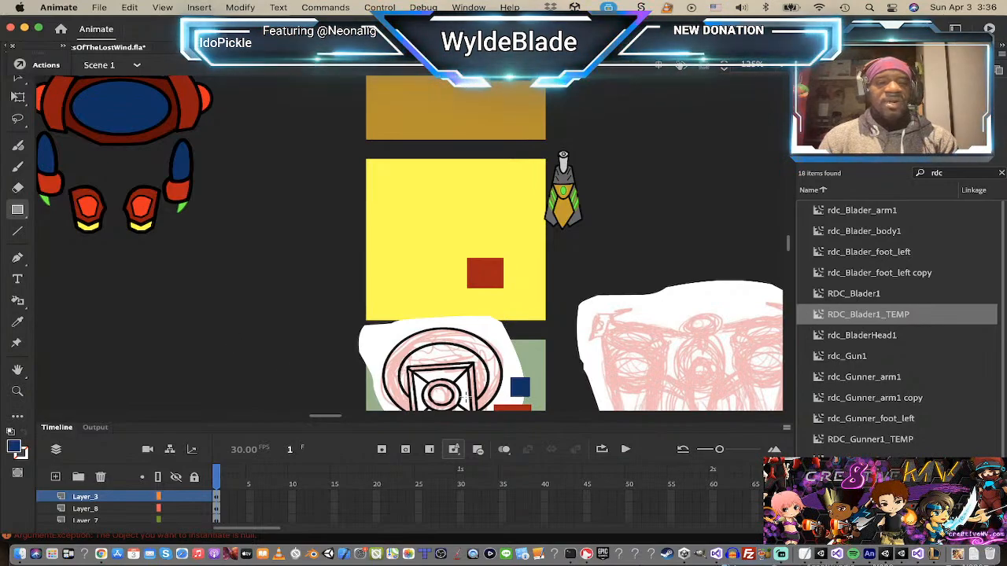
- Choose gray as the fill color and draw a small rectangular swatch above the blue one beside the turret sketch
scroll(456, 363, down, 5)
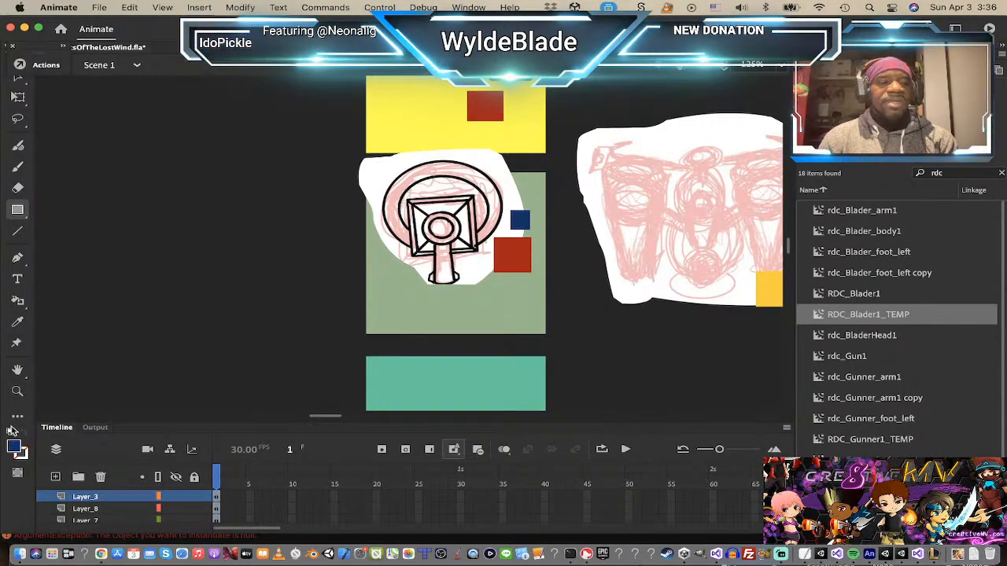
click(18, 450)
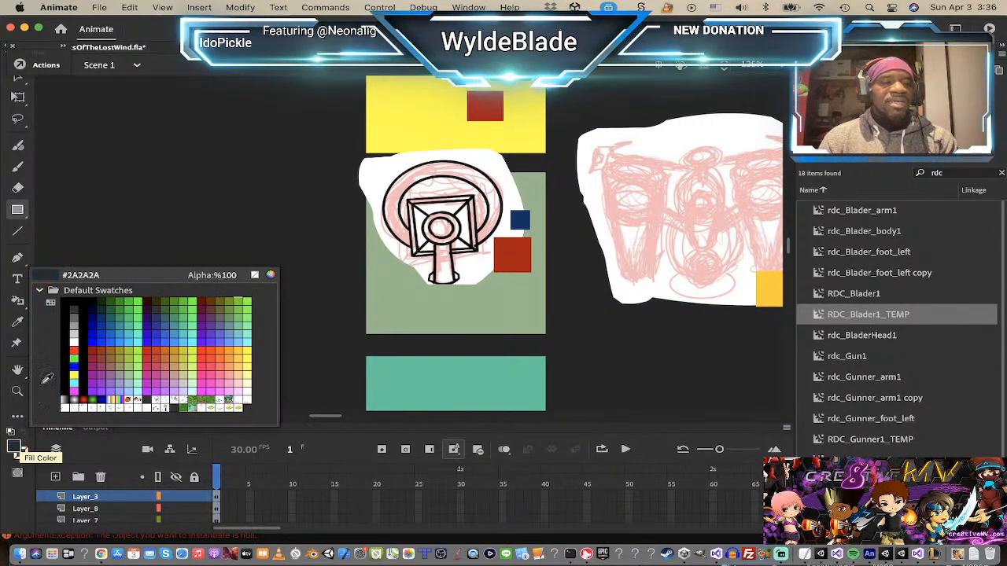
click(78, 316)
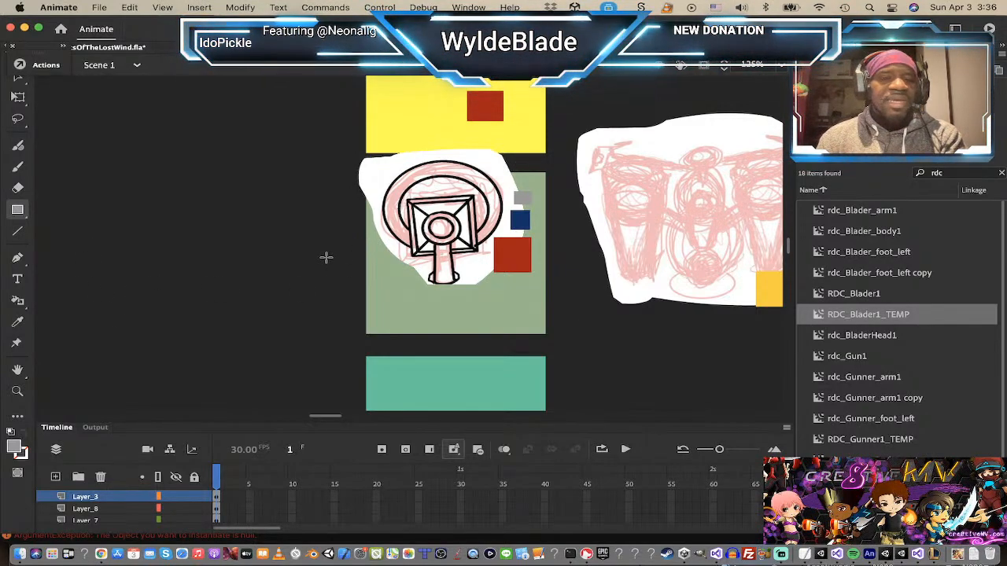
- Cut the gray and blue swatches beside the turret sketch, leaving out the red one
scroll(340, 242, up, 3)
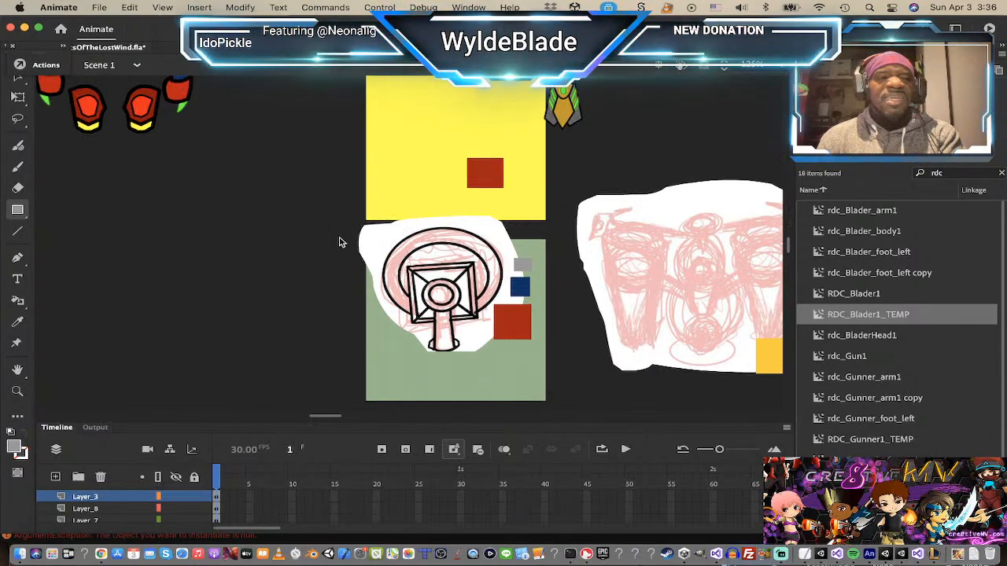
scroll(340, 242, down, 3)
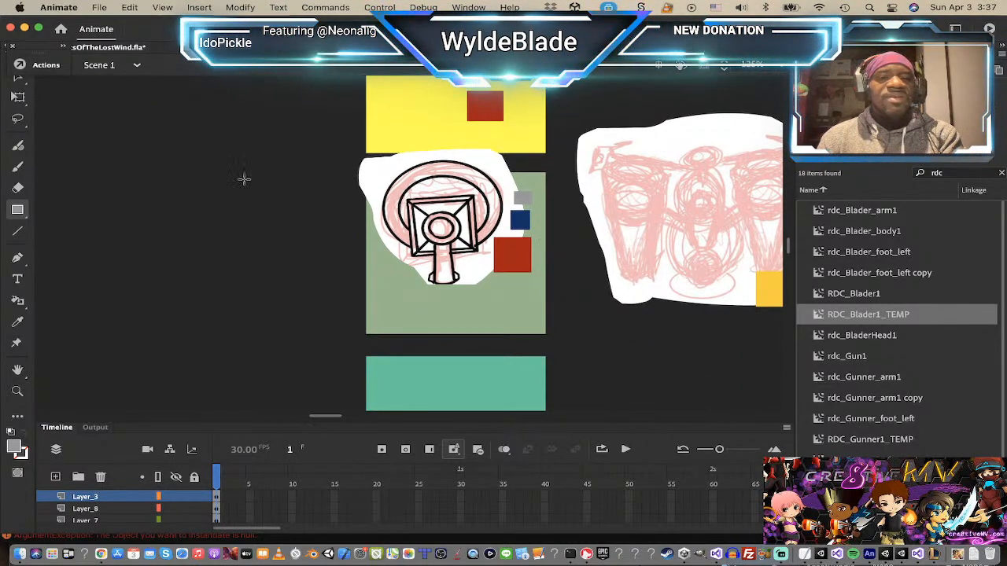
scroll(78, 151, up, 2)
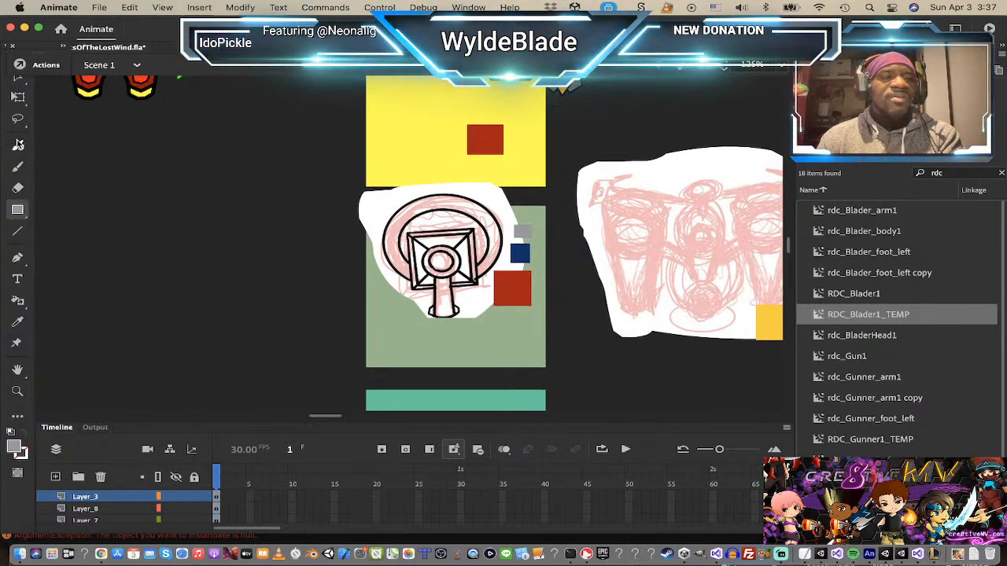
click(19, 82)
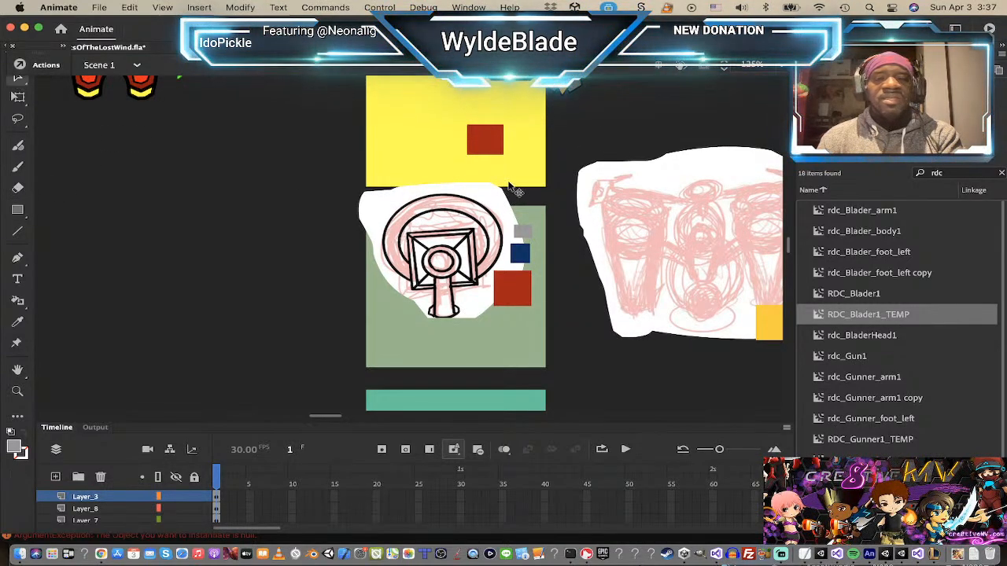
click(524, 229)
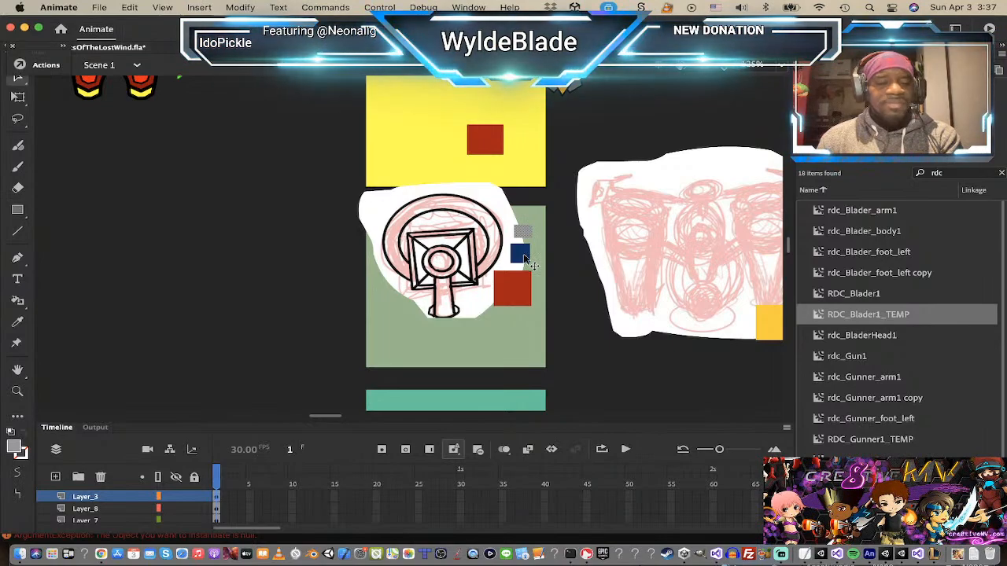
shift+click(525, 258)
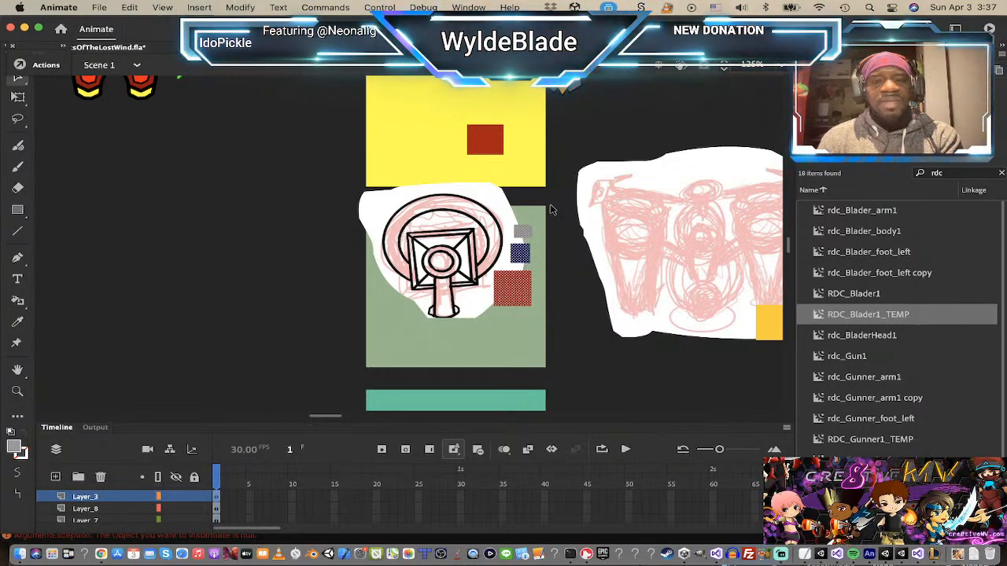
click(524, 229)
shift+click(521, 258)
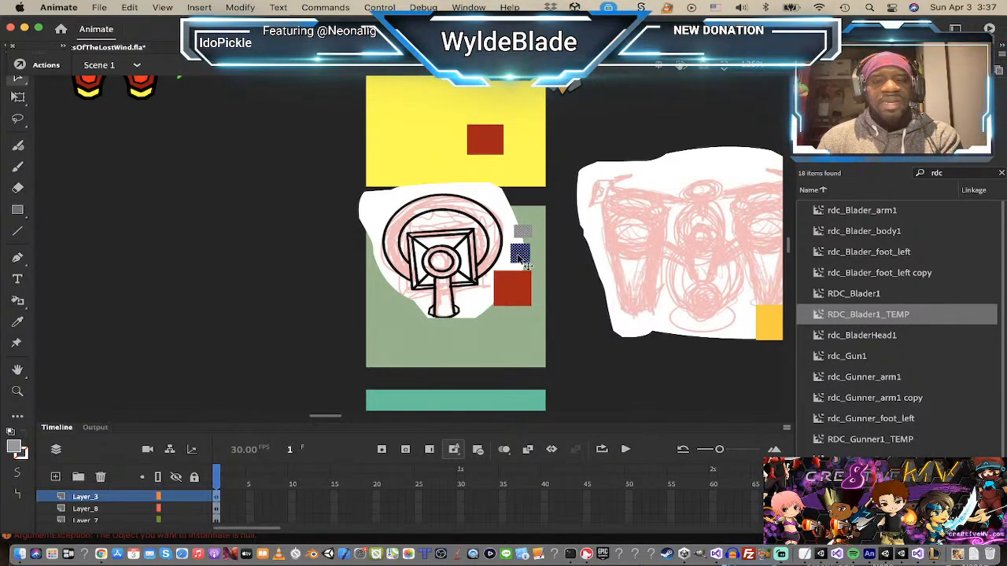
key(Delete)
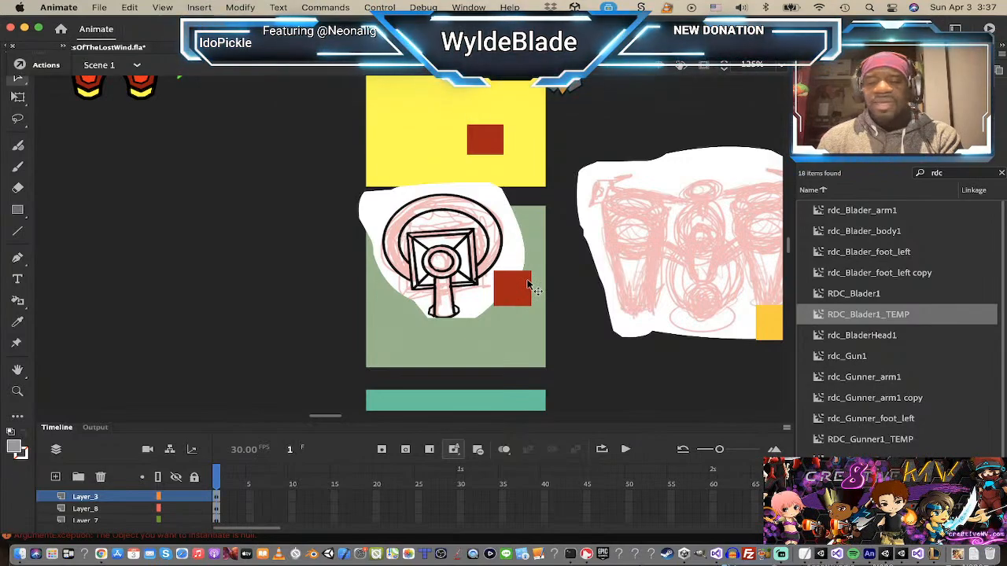
- Set the fill opacity of the red swatch beside the turret sketch to 50%
click(527, 285)
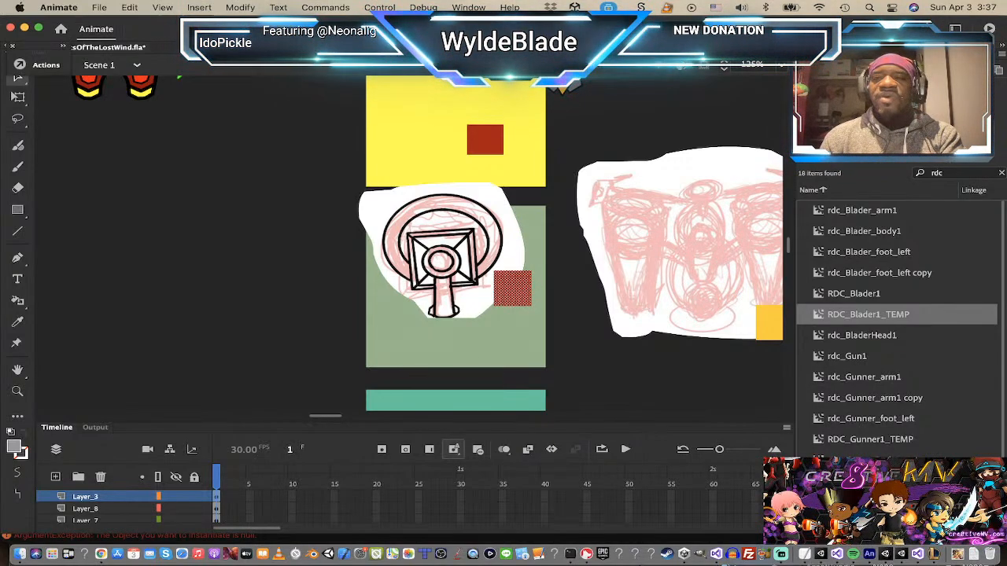
click(822, 54)
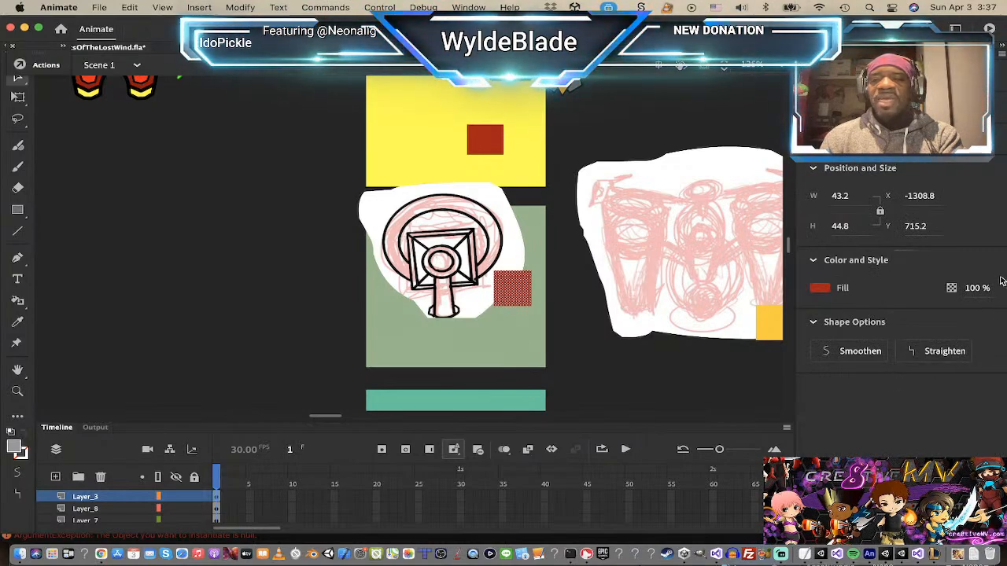
click(977, 288)
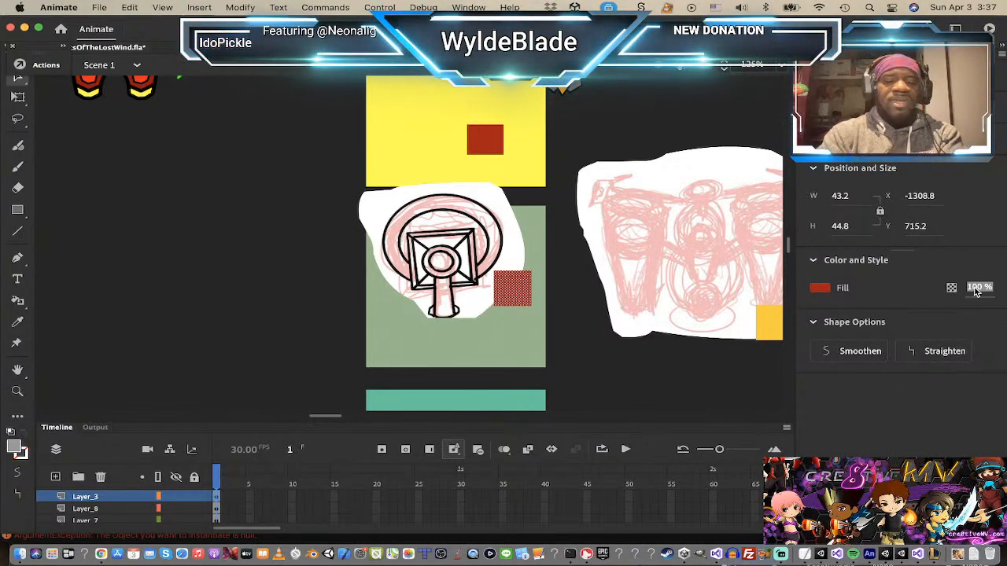
text(50)
key(Return)
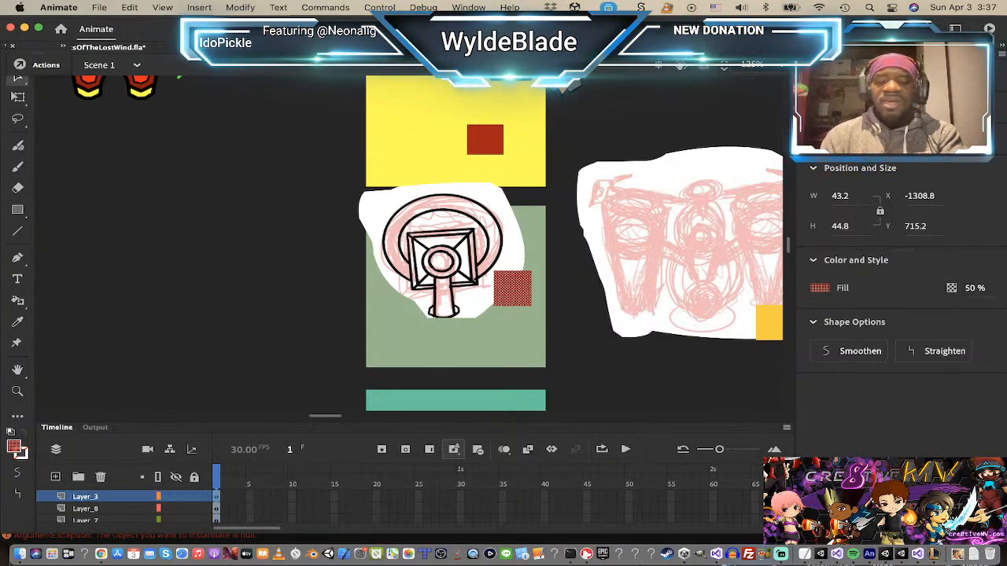
- Convert the red swatch to a Movie Clip symbol in the library root and open it for editing
key(F8)
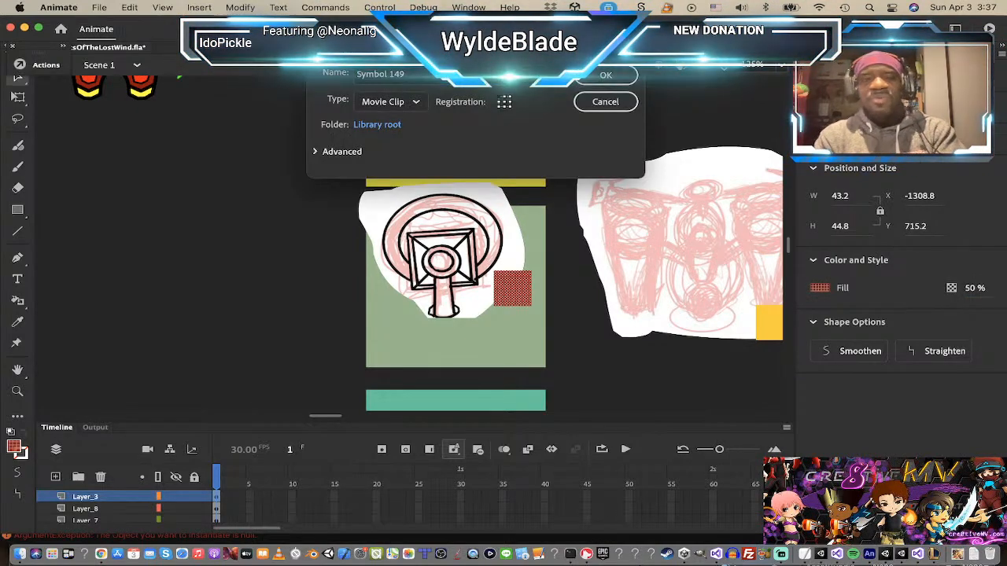
key(Return)
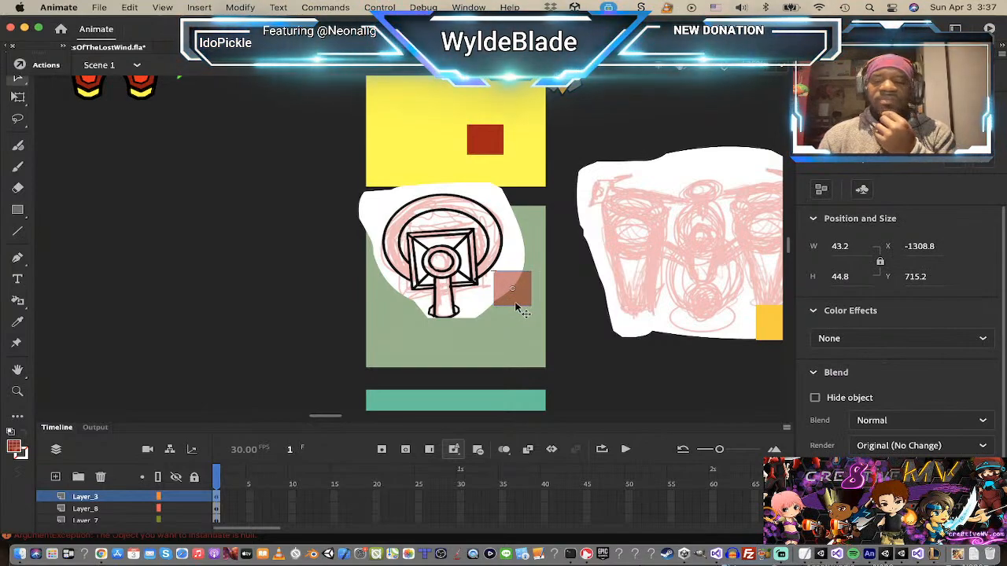
double_click(517, 305)
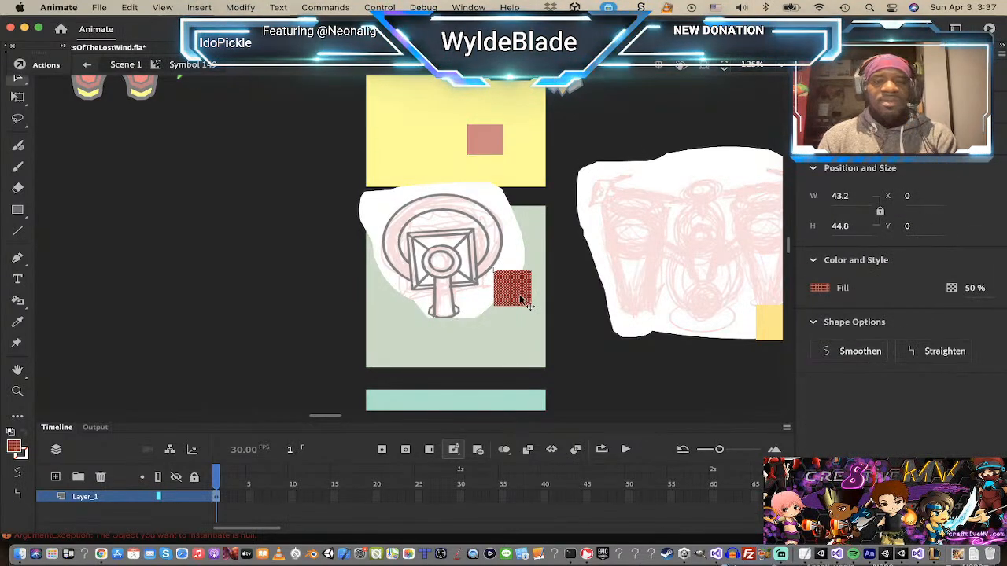
- Move the red square inside the symbol off the turret sketch into the empty area, to about X -375, Y -36
click(561, 279)
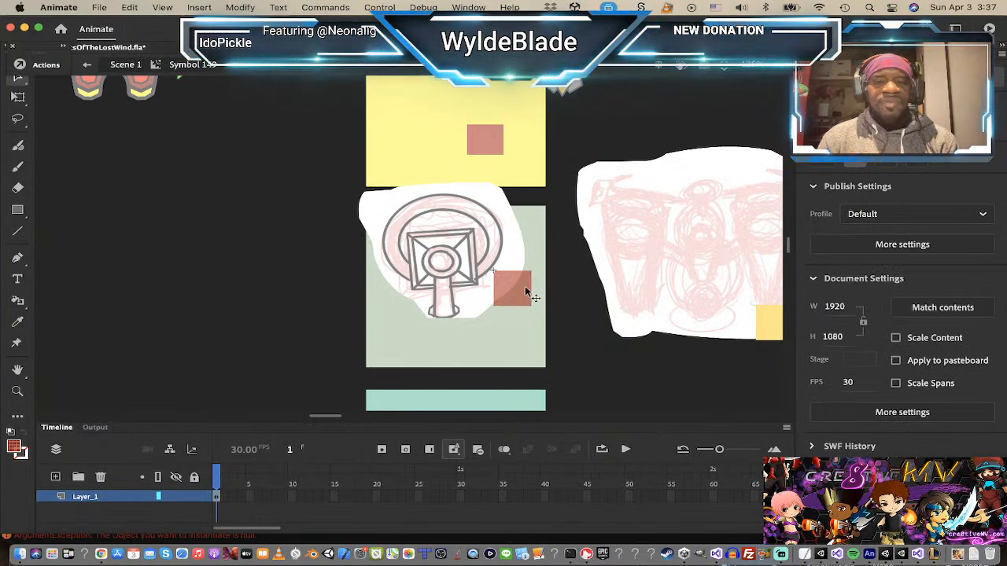
mouse_move(529, 293)
mouse_down()
mouse_move(444, 260)
mouse_move(442, 240)
mouse_move(338, 274)
mouse_move(189, 271)
mouse_up()
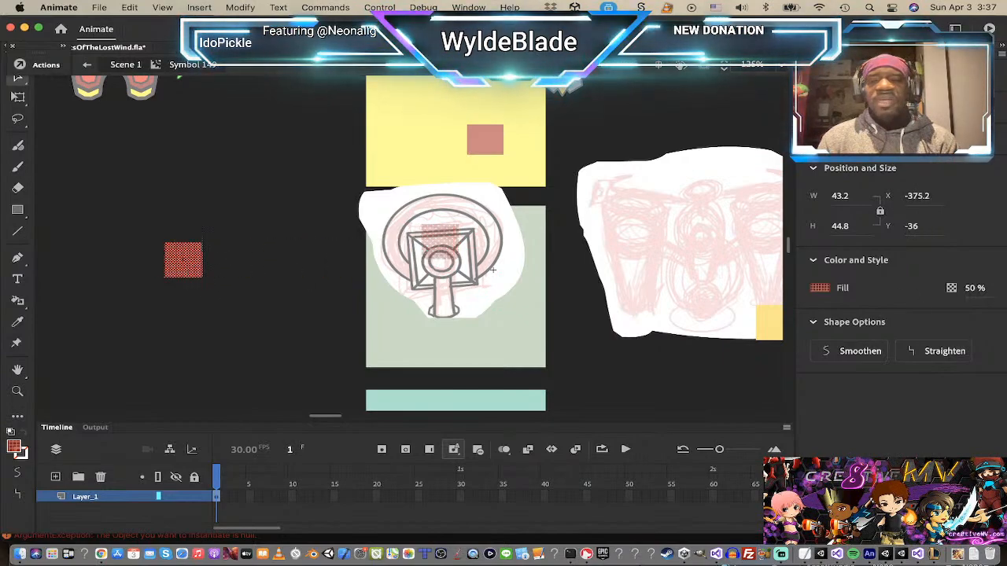
click(976, 288)
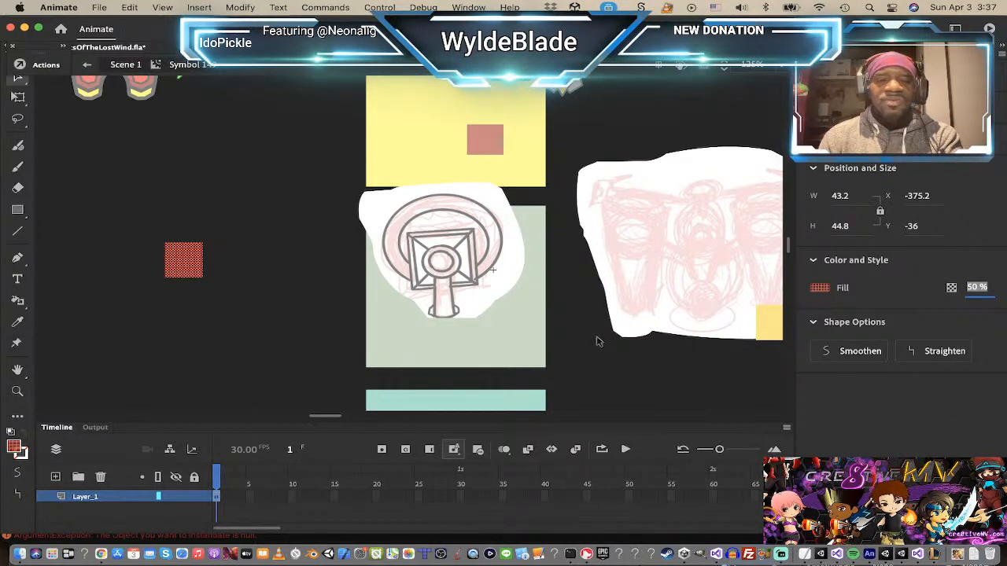
click(199, 228)
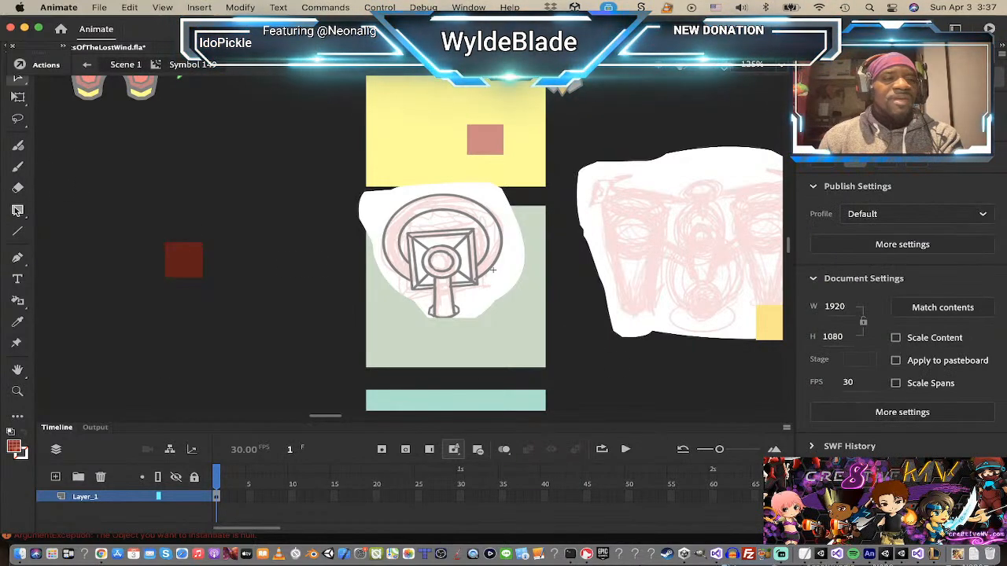
- Paste the cut gray and blue swatches into the symbol that holds the red square
click(17, 210)
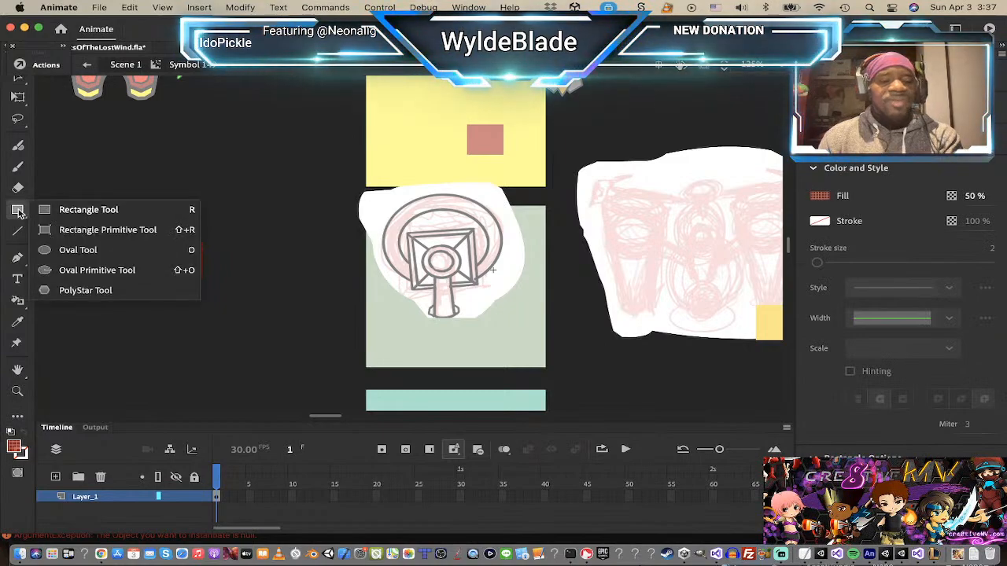
click(41, 249)
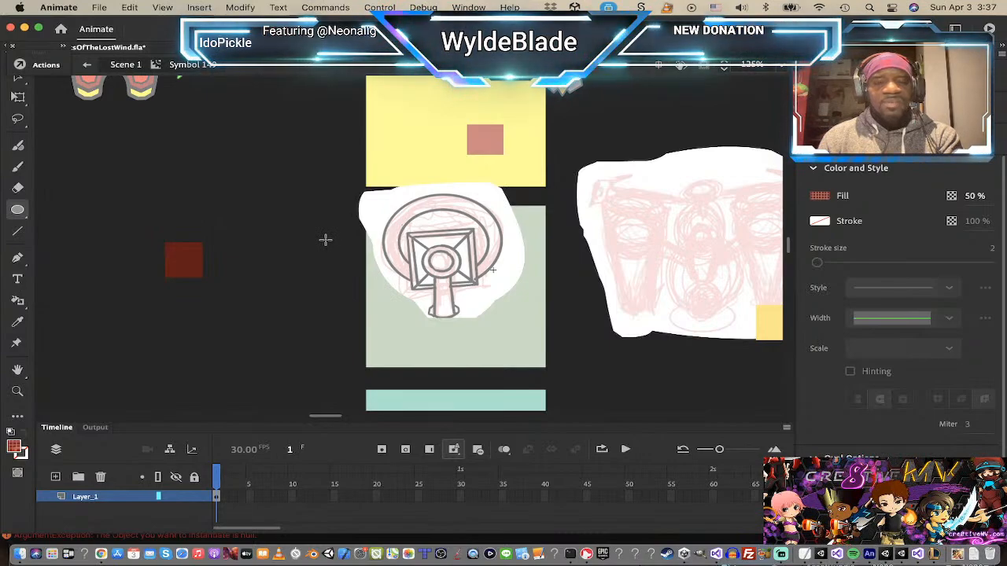
key(super+v)
key(v)
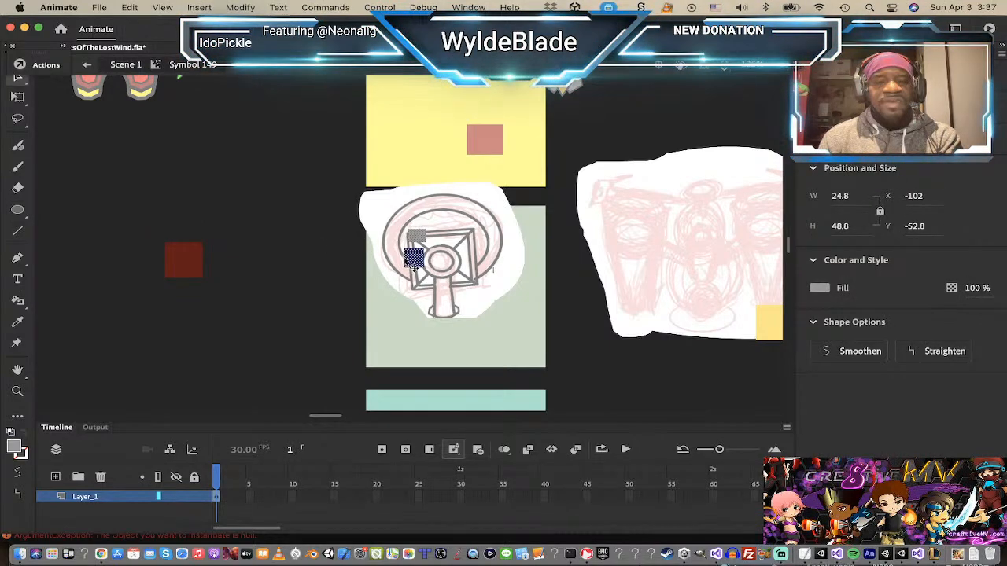
- Move the gray and blue swatches beside the red square, and draw a gray circle about 129 px wide near the turret sketch
mouse_move(413, 258)
mouse_down()
mouse_move(324, 265)
mouse_move(233, 231)
mouse_up()
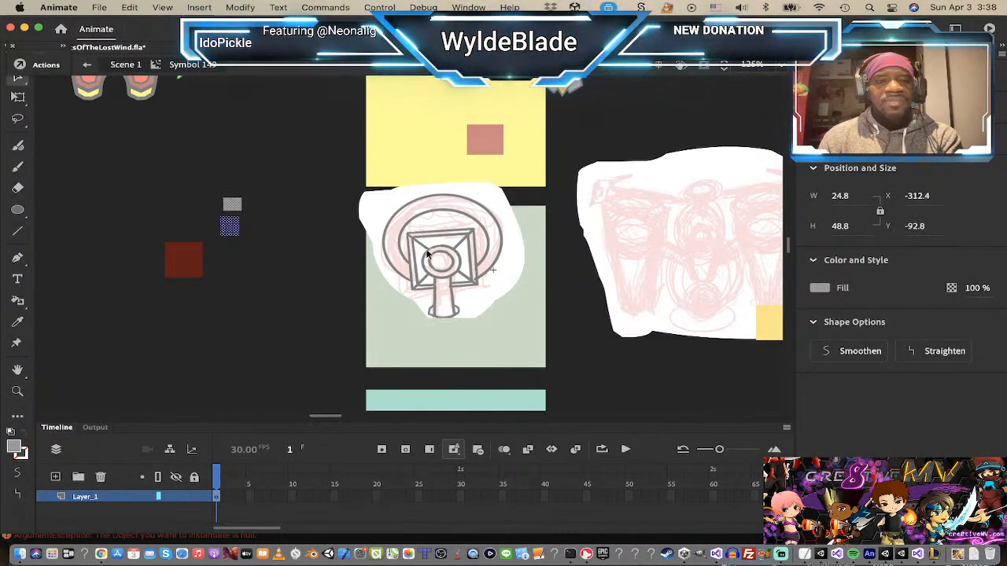
key(o)
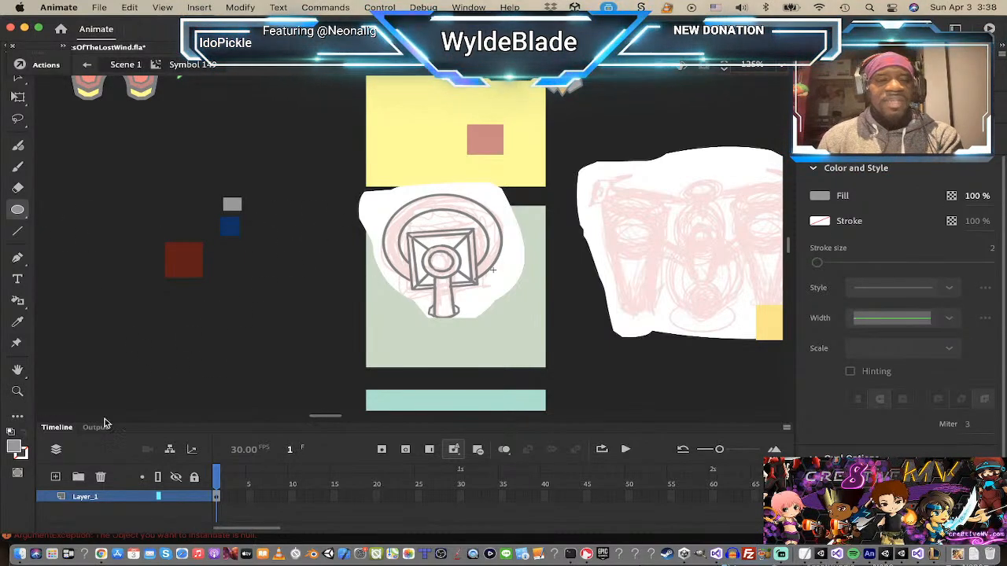
mouse_move(417, 210)
mouse_down()
mouse_move(537, 306)
mouse_move(531, 299)
mouse_up()
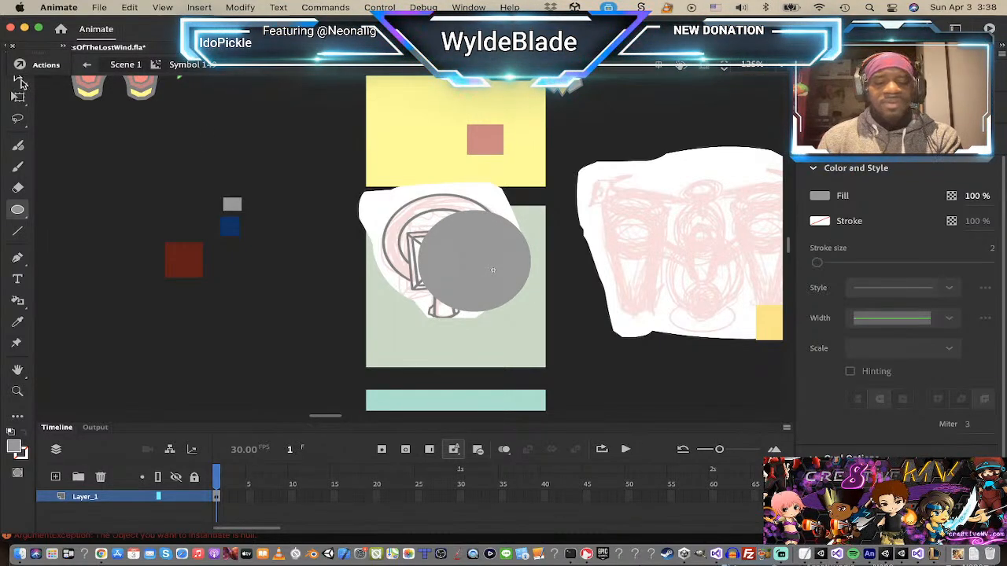
- Center the gray circle over the turret's outer ring and widen it from its center to about 146 by 129 px
click(18, 81)
click(488, 259)
mouse_move(477, 252)
mouse_down()
mouse_move(430, 225)
mouse_move(454, 234)
mouse_move(442, 228)
mouse_up()
key(q)
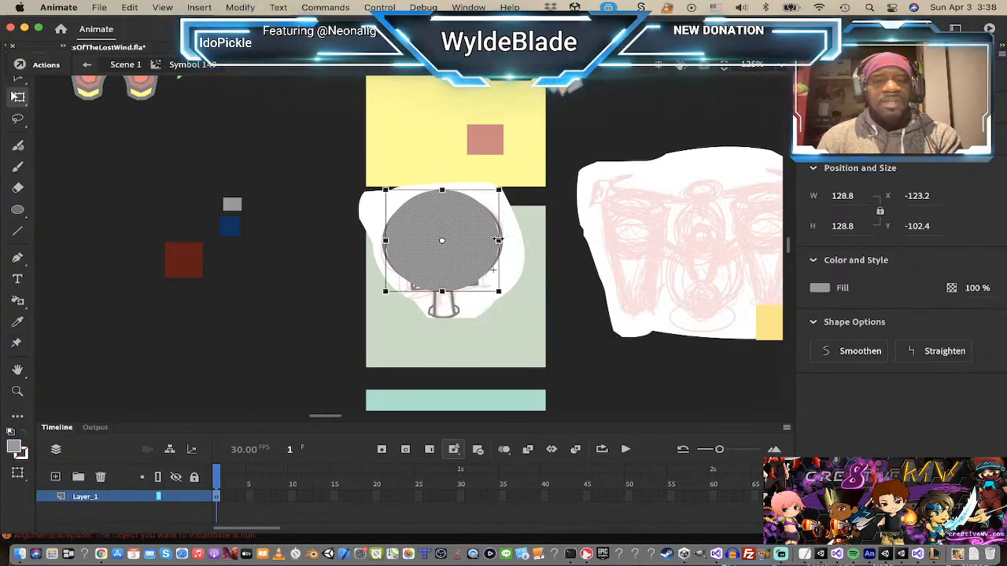
alt+drag(505, 240, 512, 240)
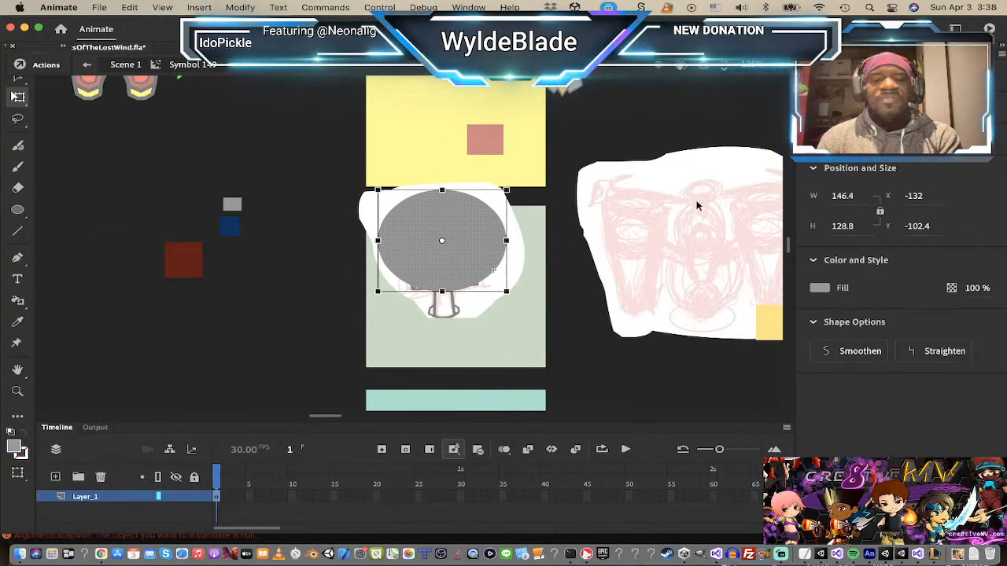
- Set the fill opacity of the gray ellipse over the turret to 50%
click(981, 288)
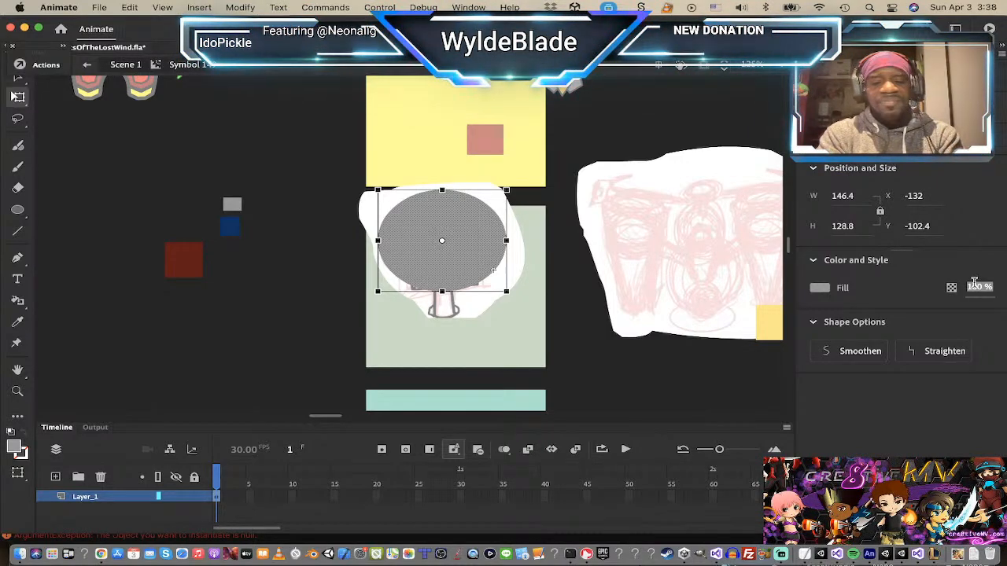
text(50)
key(Return)
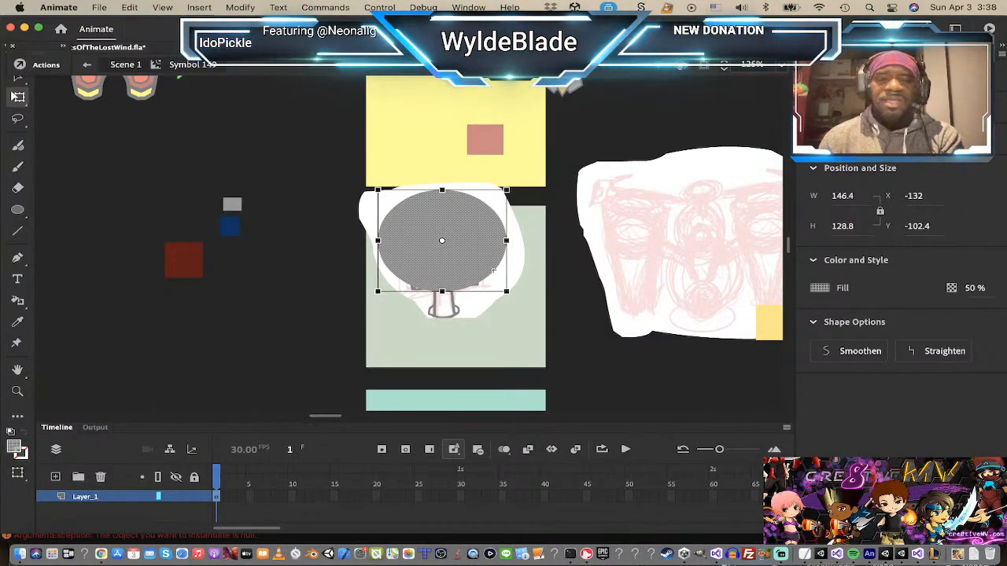
click(571, 355)
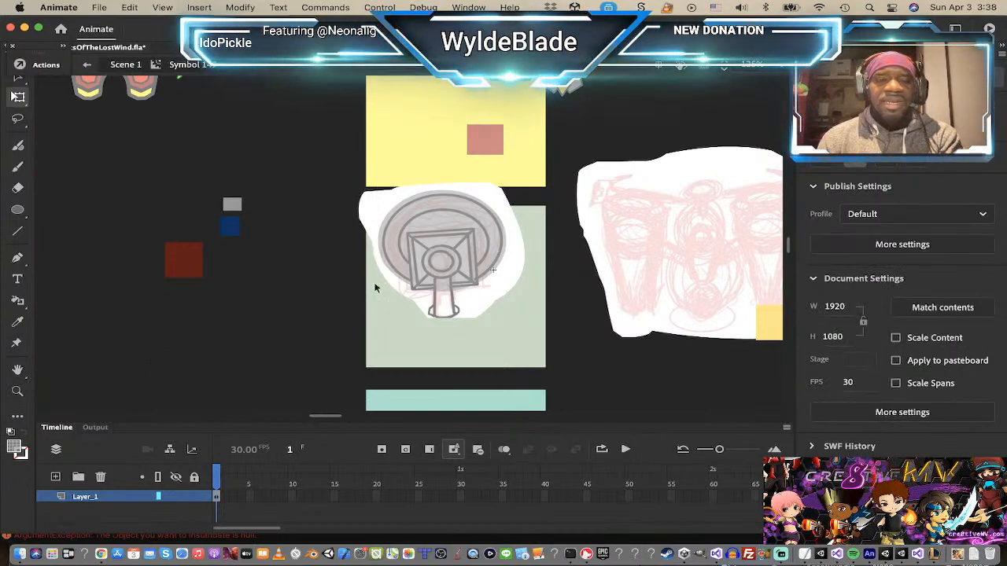
- Copy the gray ellipse in place onto a new layer and shrink the copy to about 111 by 98 px, matching the inner ring
click(451, 217)
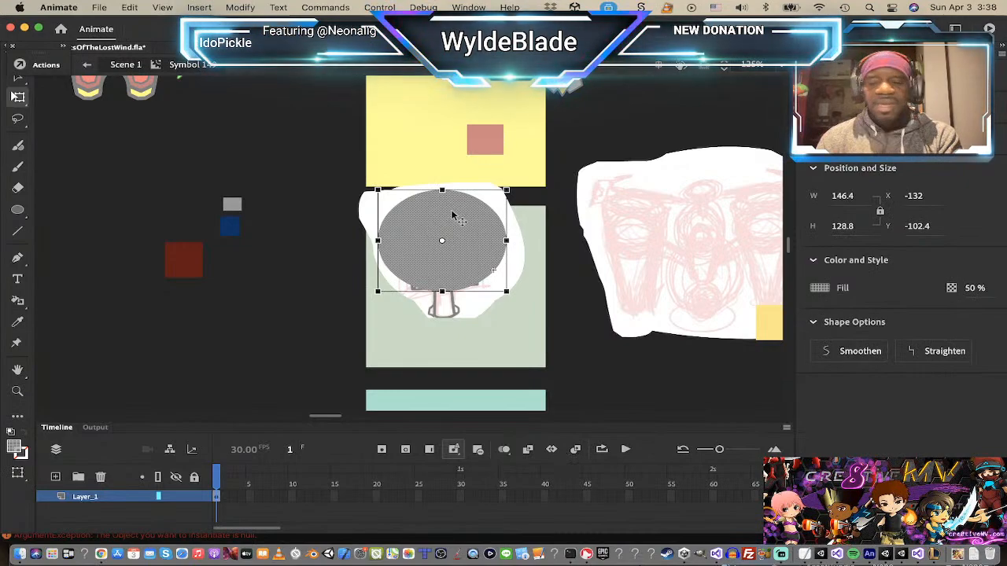
click(55, 478)
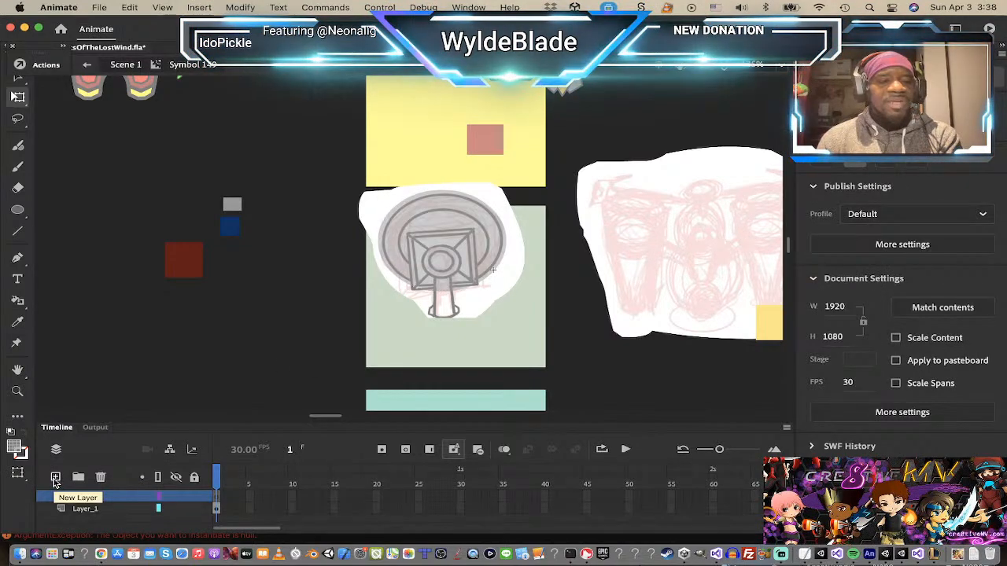
click(440, 236)
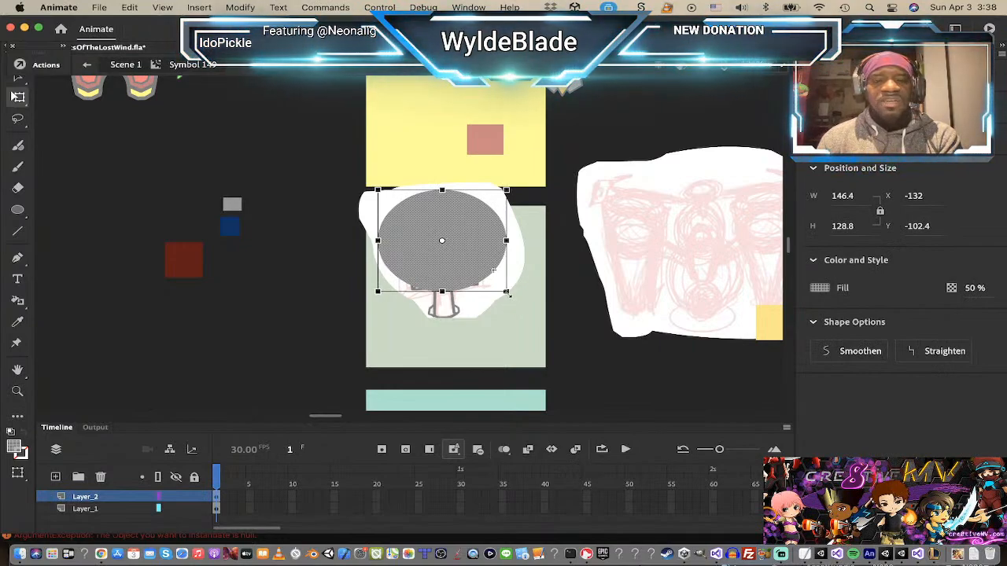
alt+drag(506, 291, 490, 278)
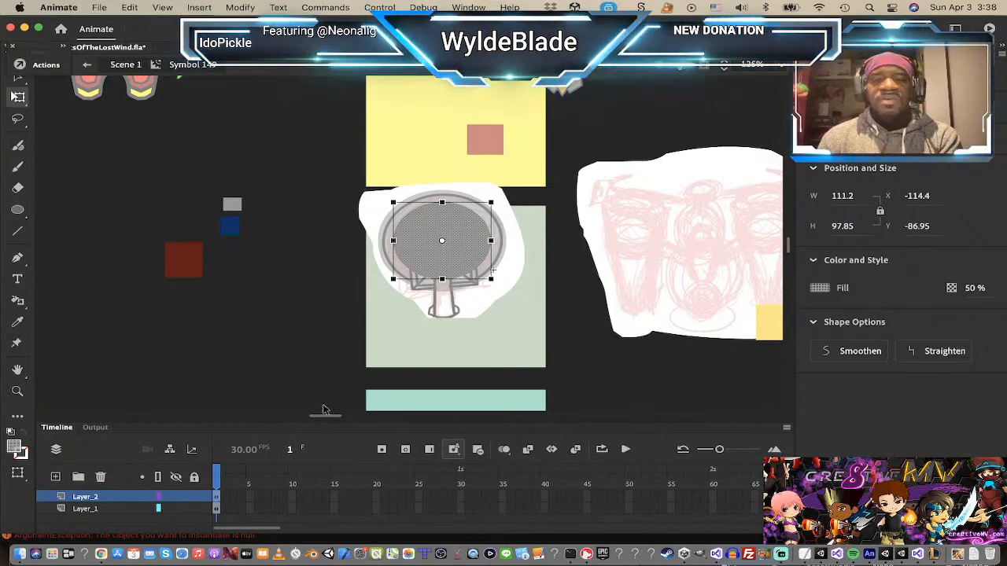
- Fill the inner ellipse with the color of the blue swatch
click(19, 452)
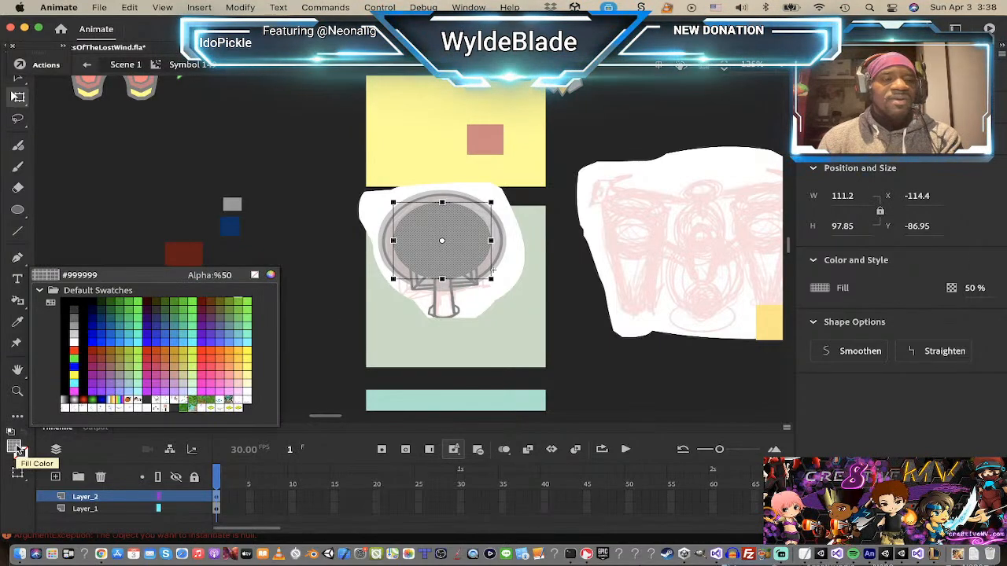
click(17, 449)
click(17, 450)
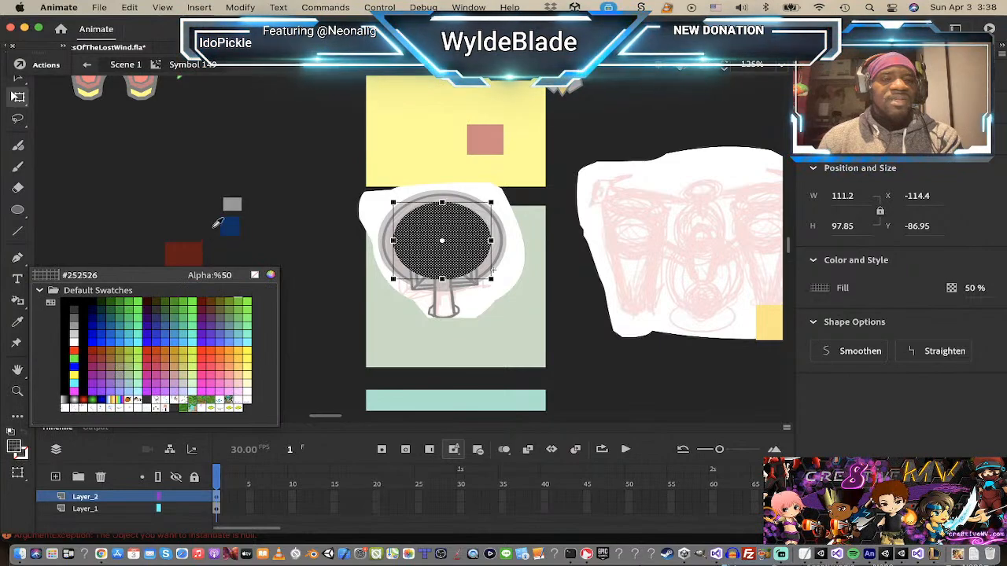
click(228, 228)
click(332, 134)
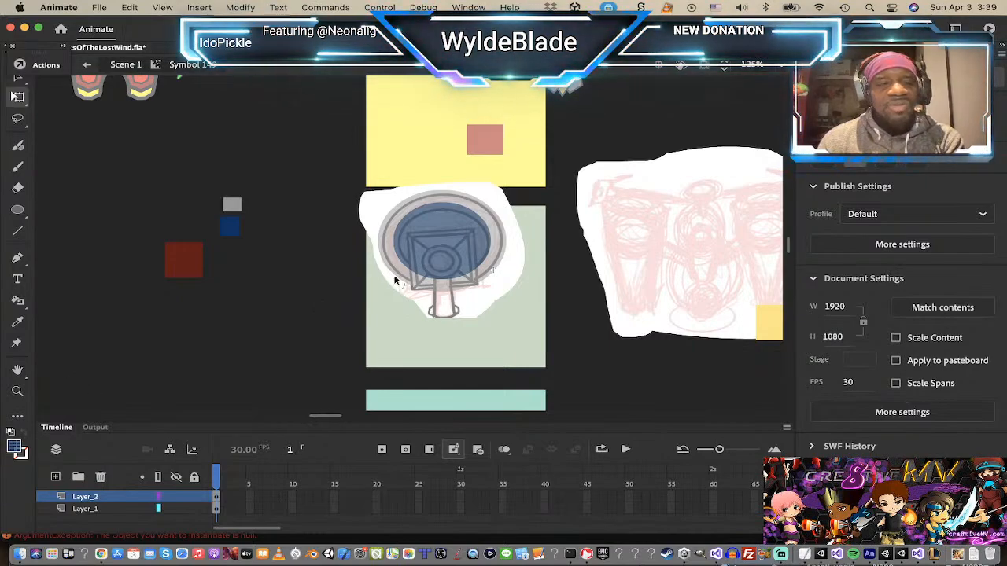
- Try to recolor the inner ellipse with the color of the red square, and undo the stray fill change on the square
click(434, 212)
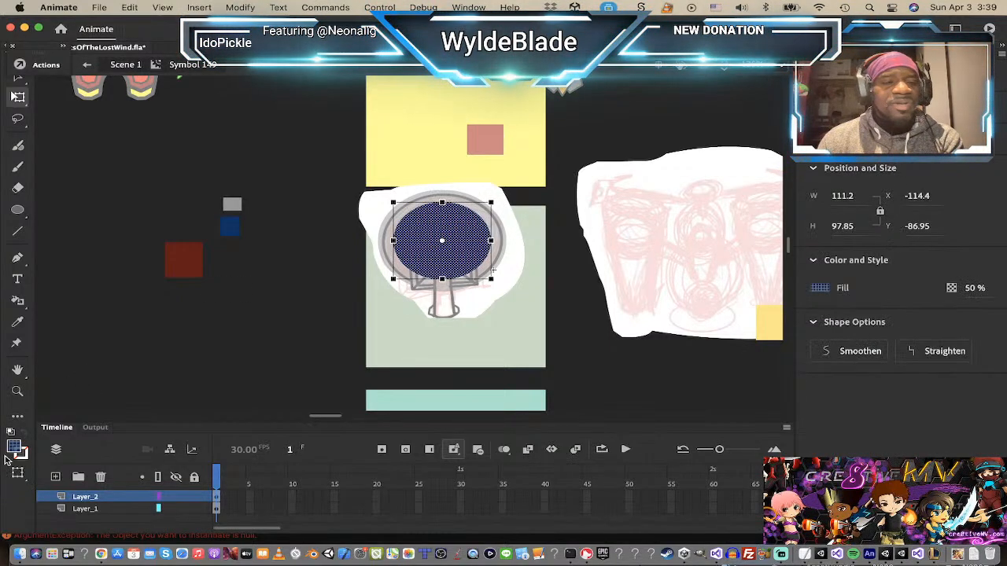
click(14, 448)
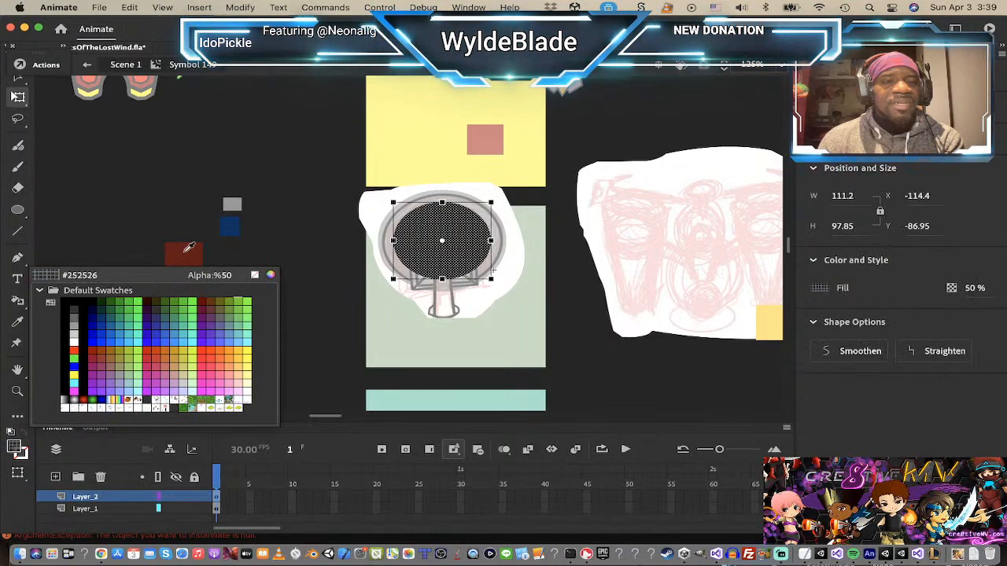
click(303, 238)
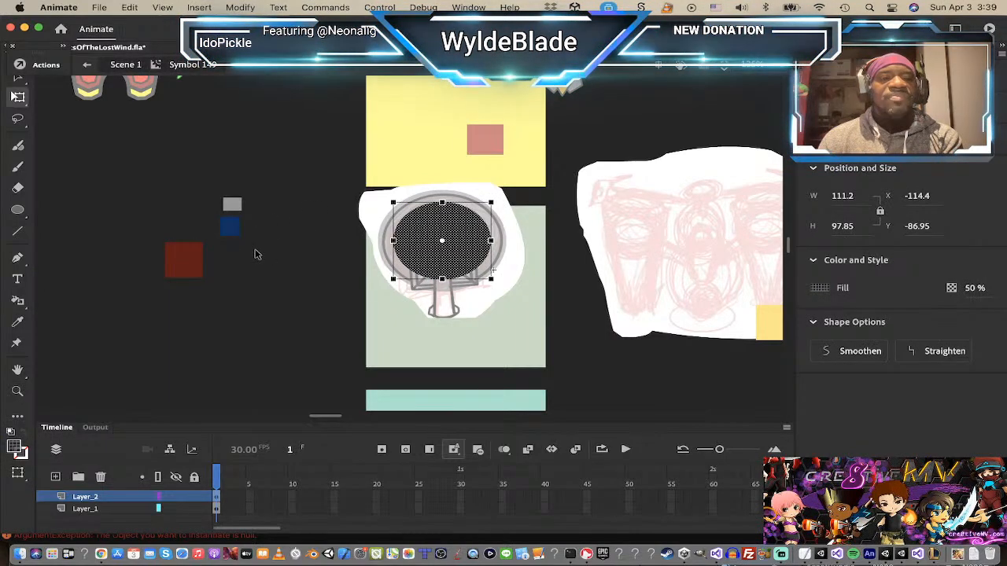
click(14, 450)
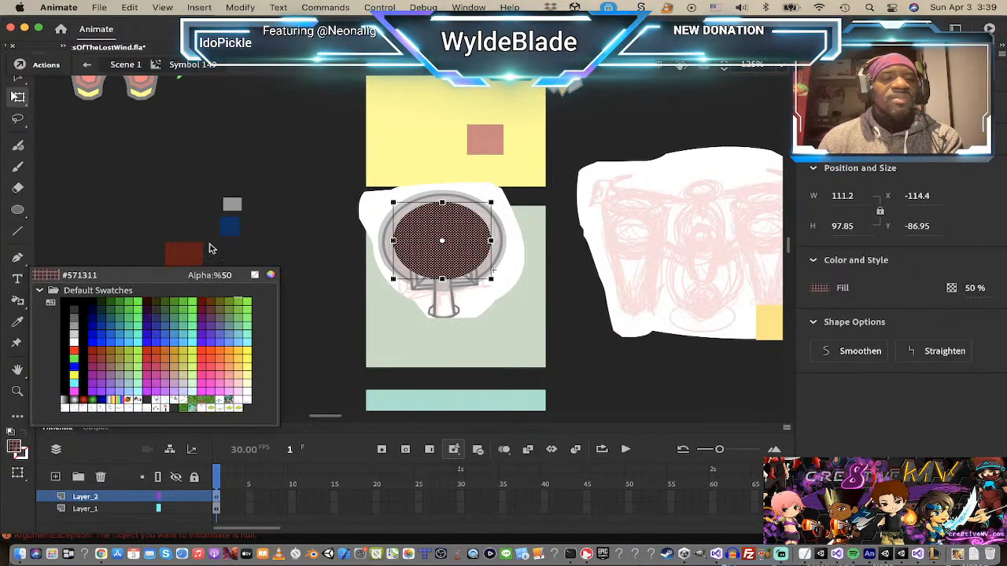
click(189, 252)
click(183, 260)
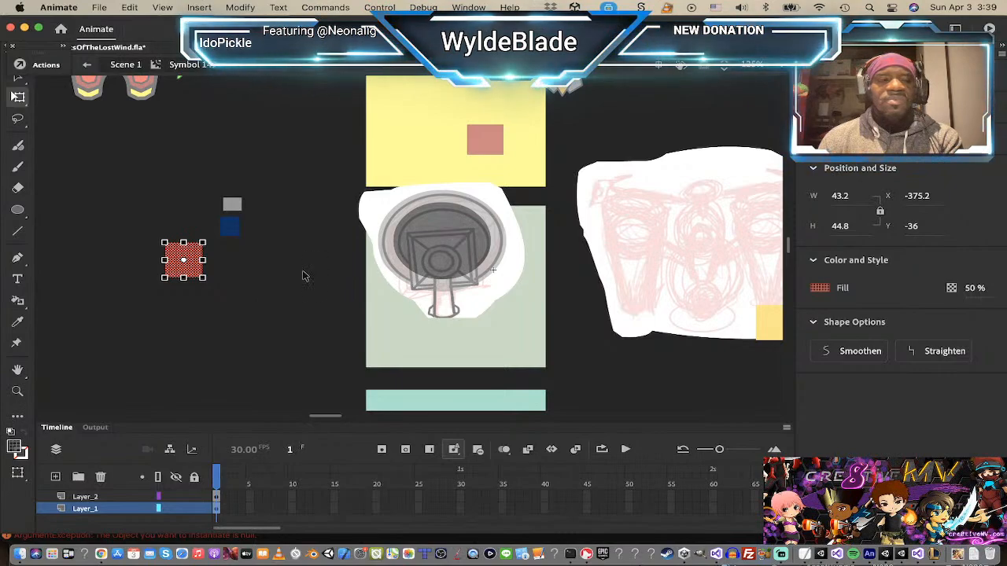
click(17, 450)
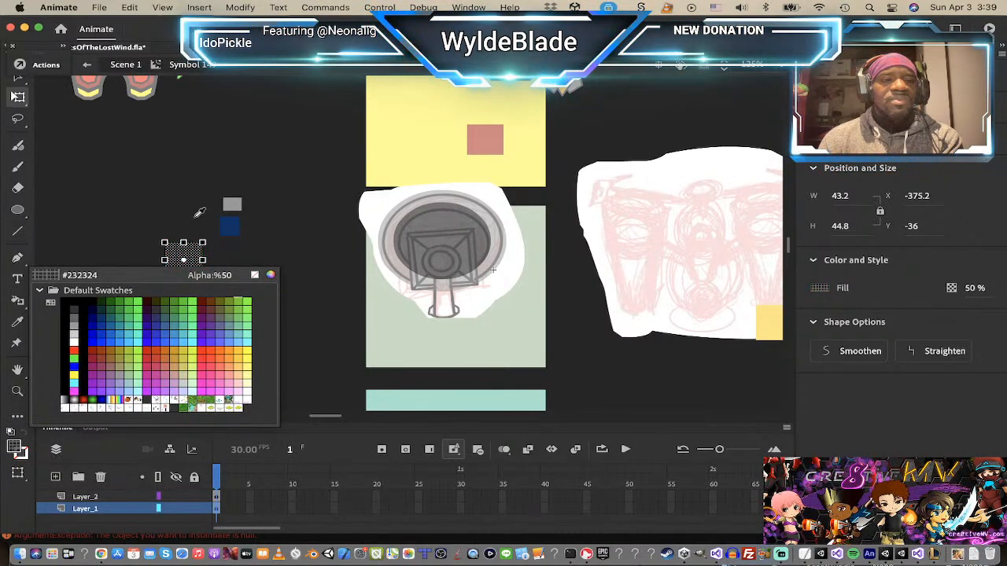
key(super+z)
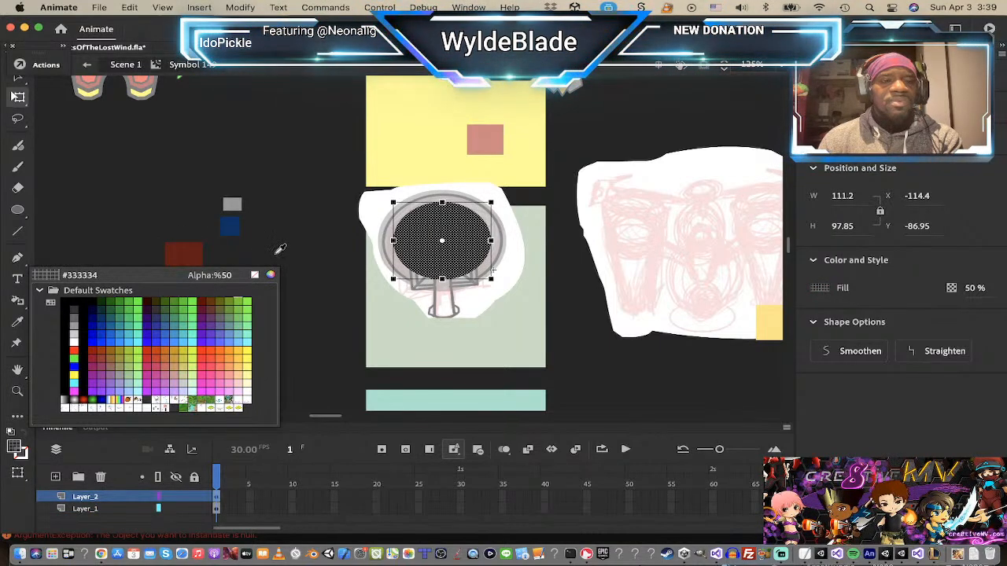
drag(276, 252, 335, 208)
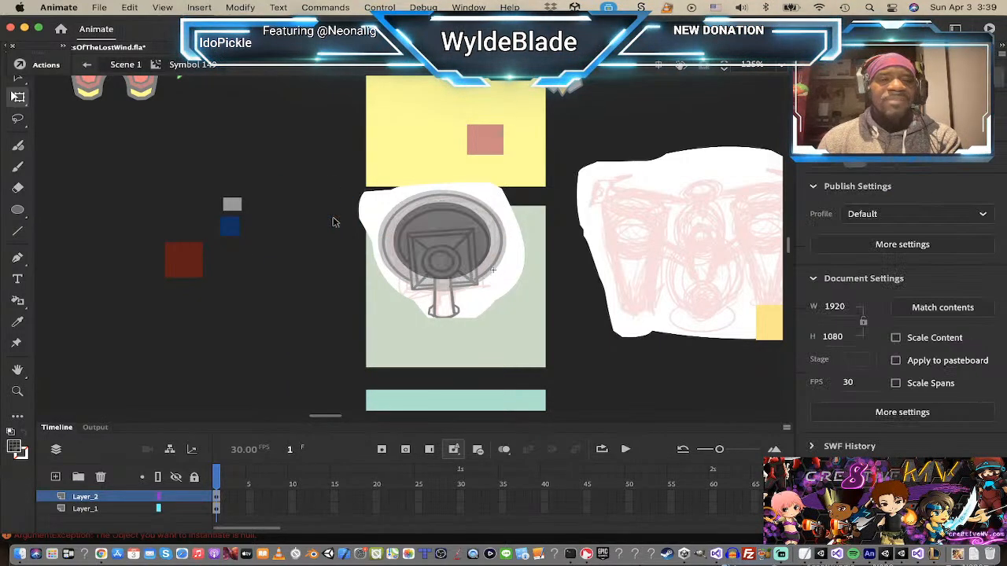
- Fill the inner ellipse with the color sampled from the red square
click(458, 229)
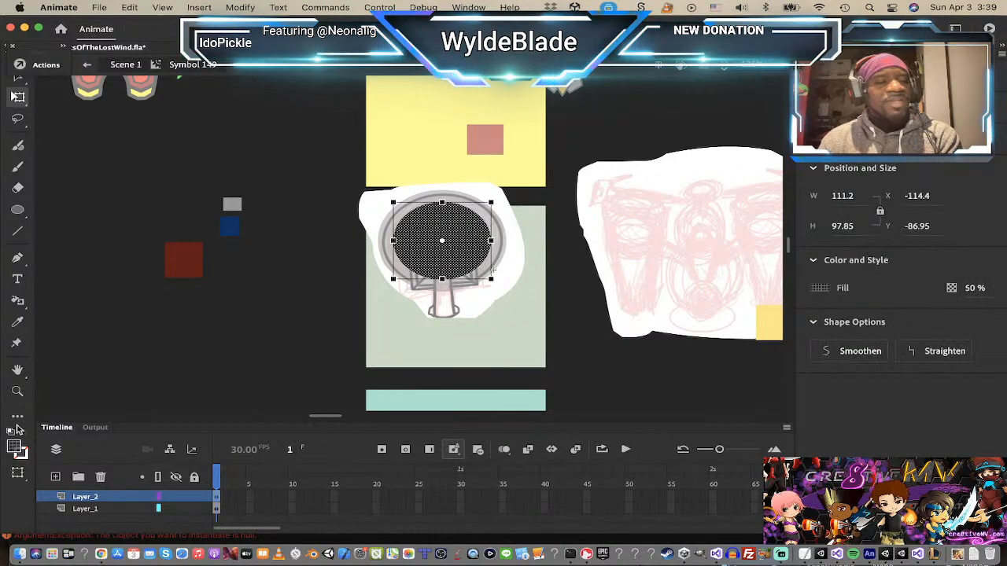
click(17, 450)
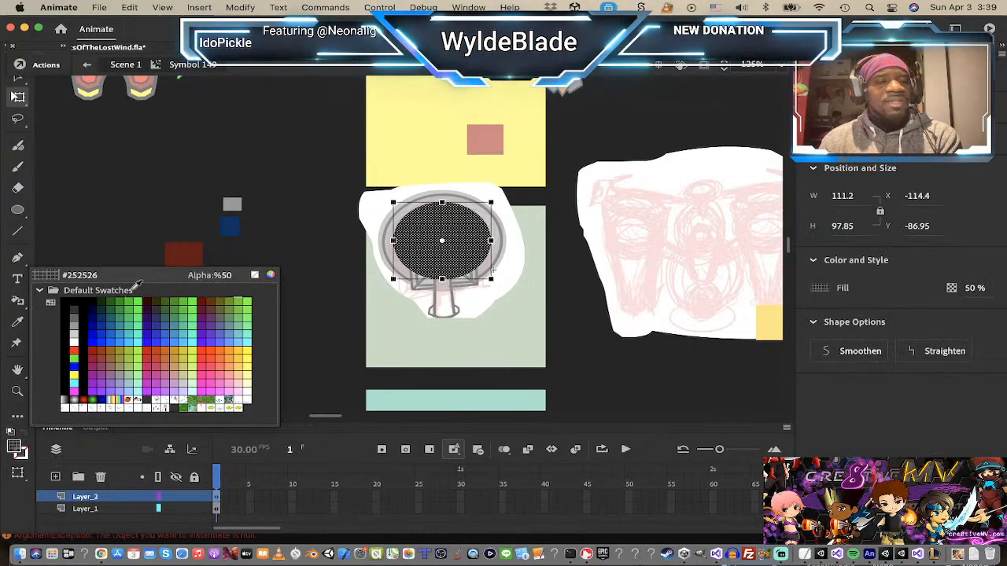
click(183, 246)
click(164, 173)
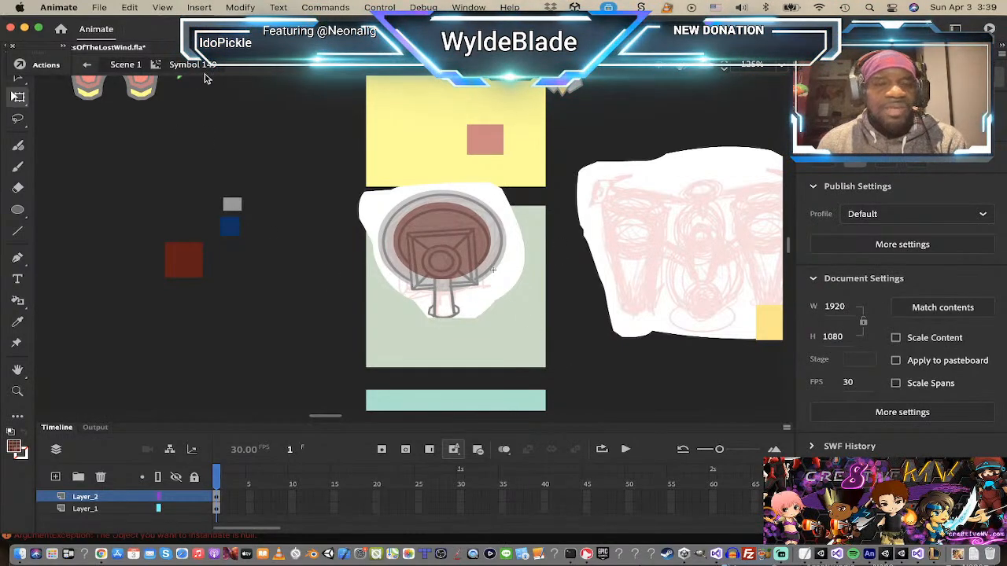
- Enlarge the gray swatch to about 53 by 43 px, try it over the turret's housing, and undo the moves
click(232, 207)
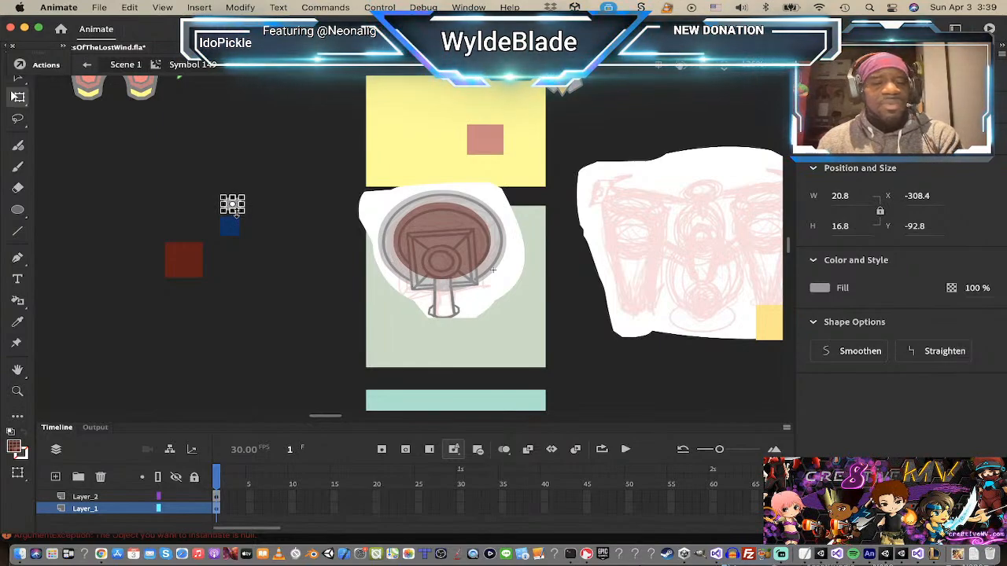
mouse_move(245, 196)
mouse_down()
mouse_move(258, 182)
mouse_move(450, 262)
mouse_up()
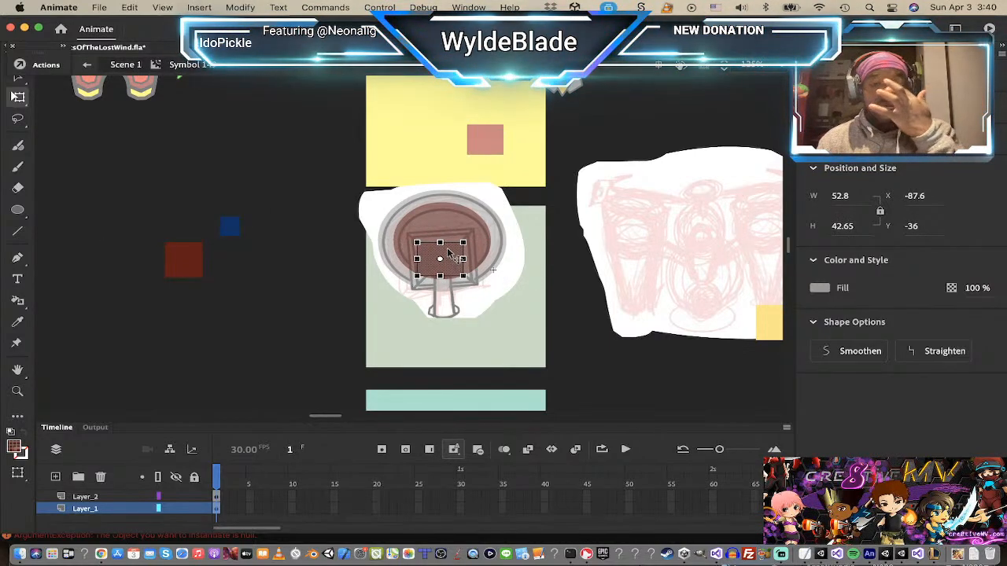
click(449, 240)
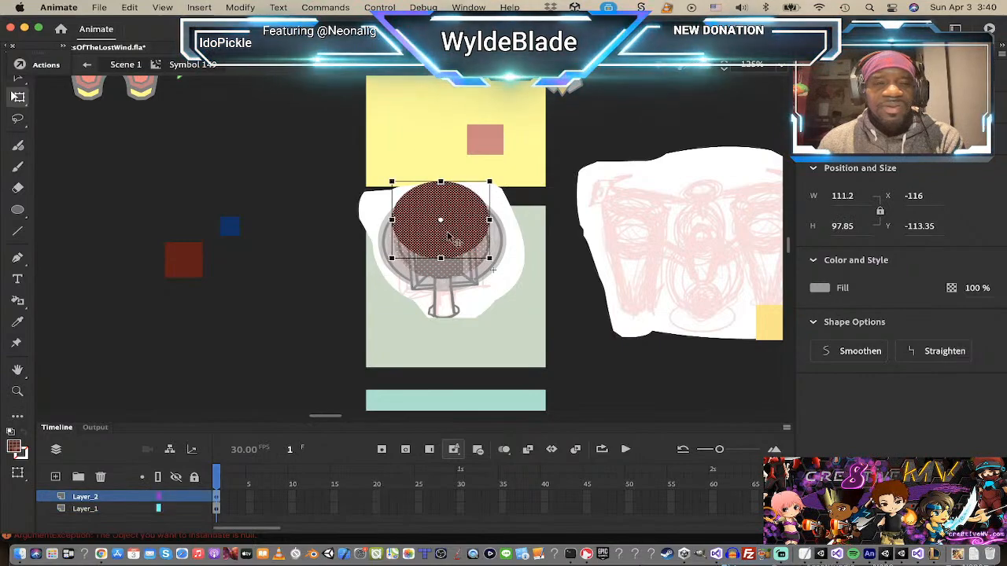
key(super+z)
key(super+z)
key(super+z)
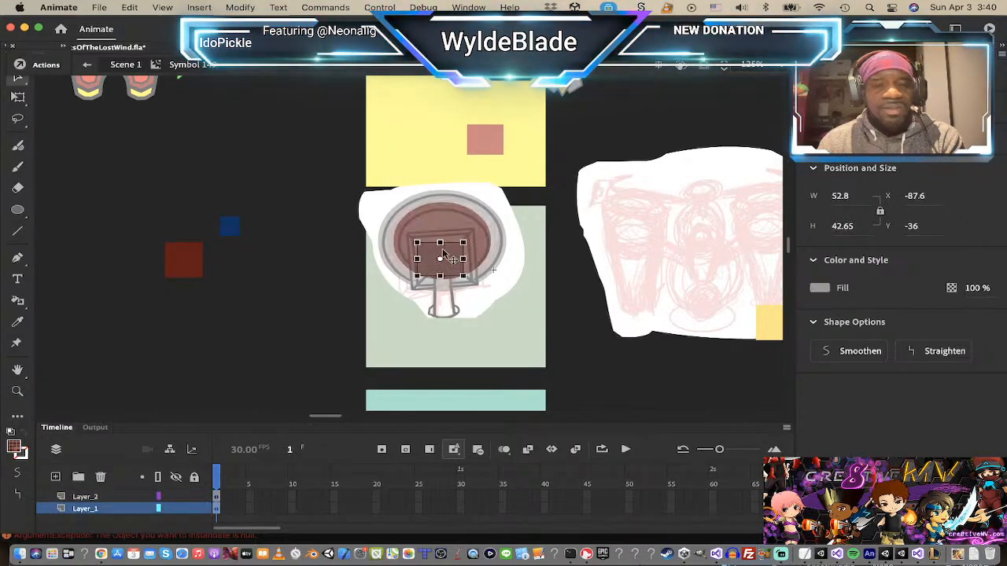
key(q)
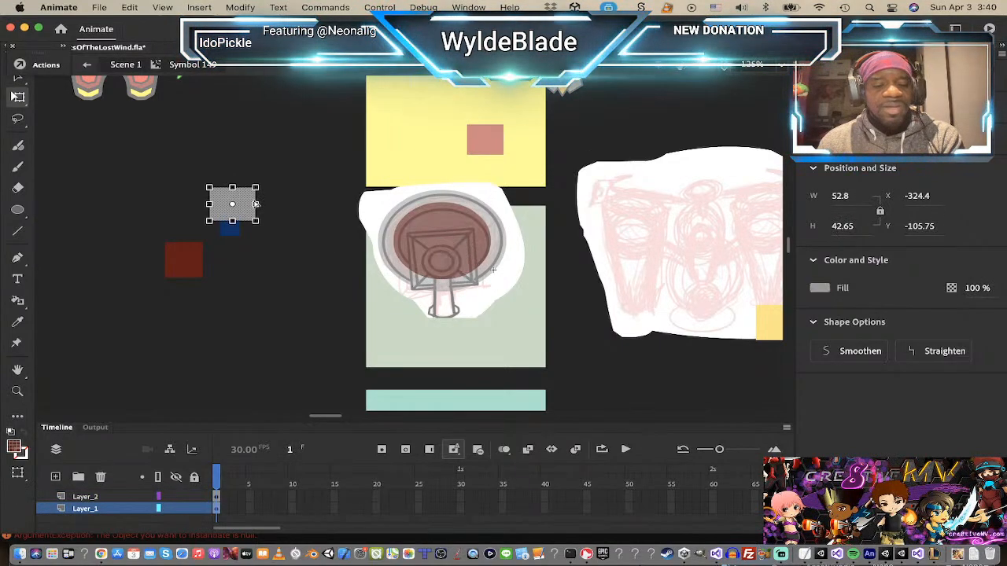
- Cut the enlarged gray swatch and paste it in place on a new layer above the inner ellipse's layer
key(Delete)
click(78, 497)
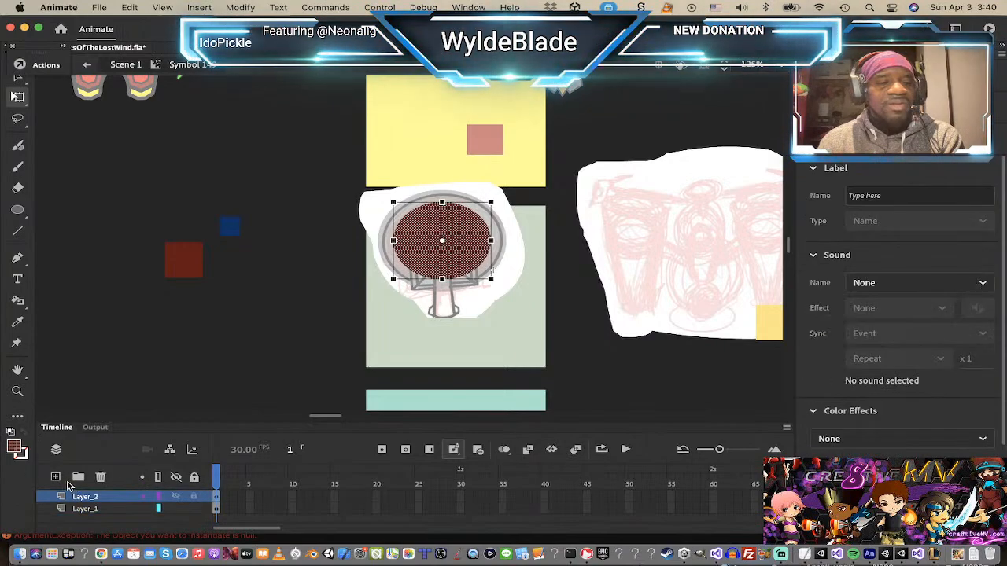
click(56, 478)
key(super+shift+v)
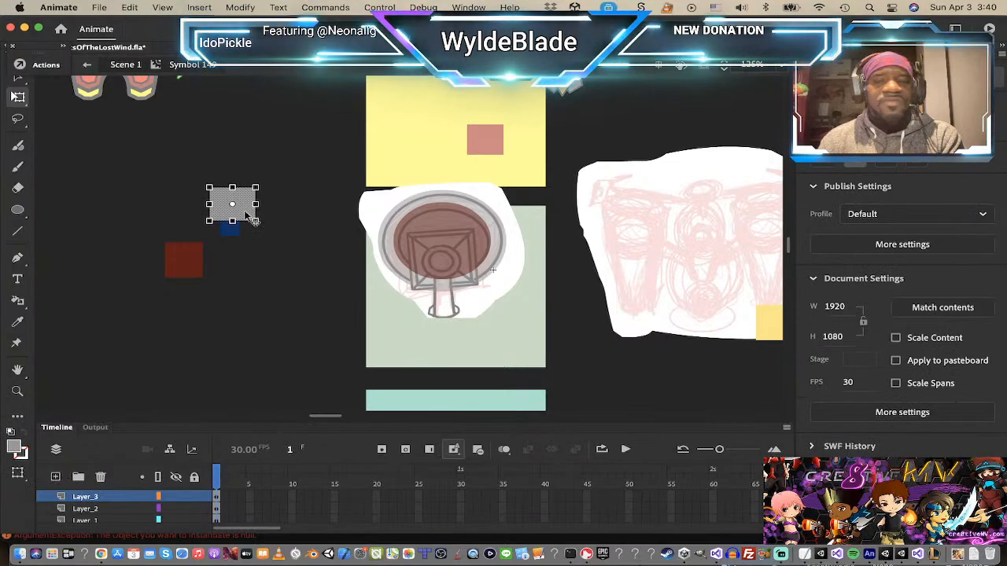
- Move the gray swatch over the turret's square housing and resize it to about 75 by 79 px
drag(254, 211, 438, 223)
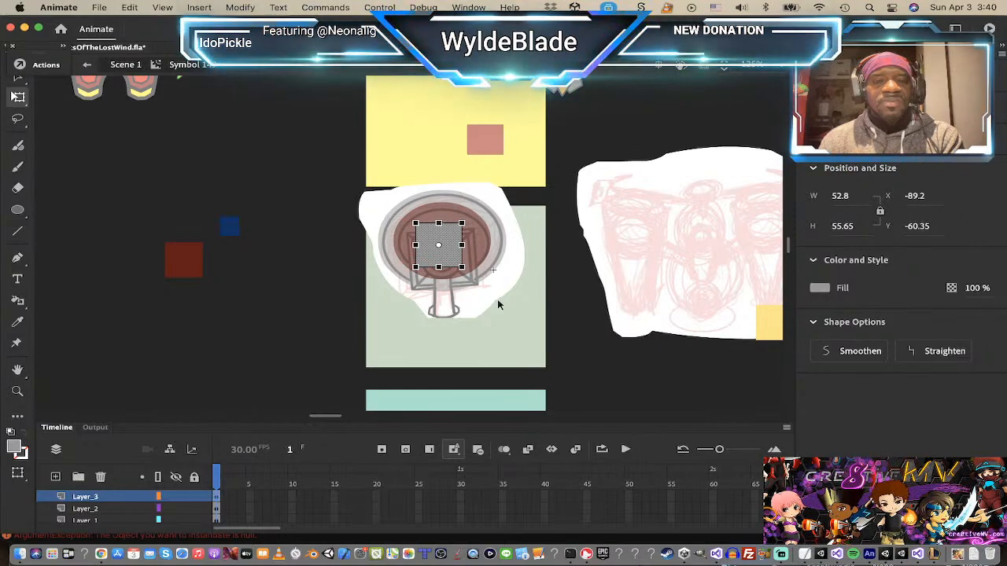
mouse_move(465, 268)
alt+shift+mouse_down()
mouse_move(475, 277)
mouse_move(464, 275)
mouse_move(450, 216)
mouse_move(464, 273)
alt+shift+mouse_up()
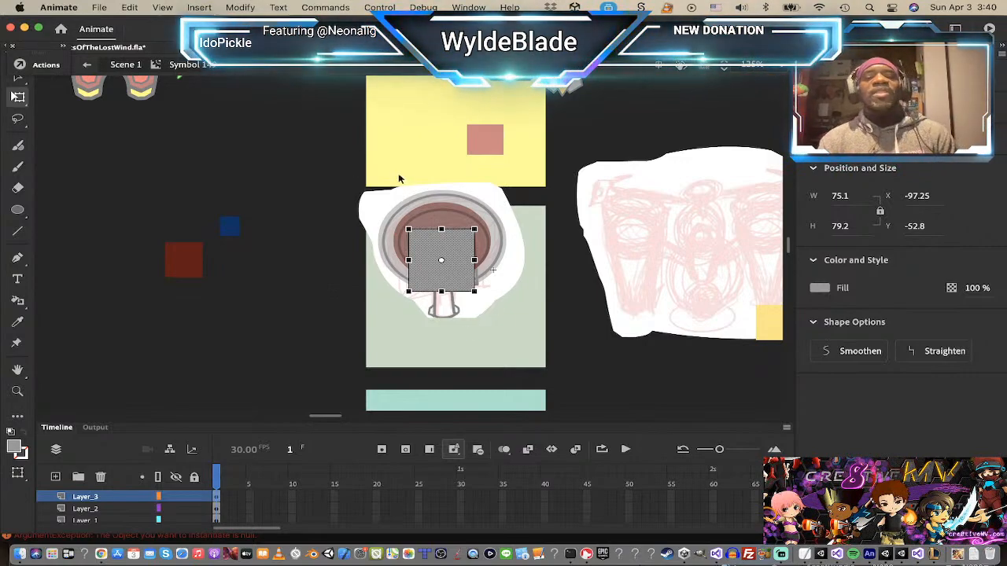
- Set the fill alpha of the gray square over the turret's housing to 50%
click(289, 189)
click(464, 259)
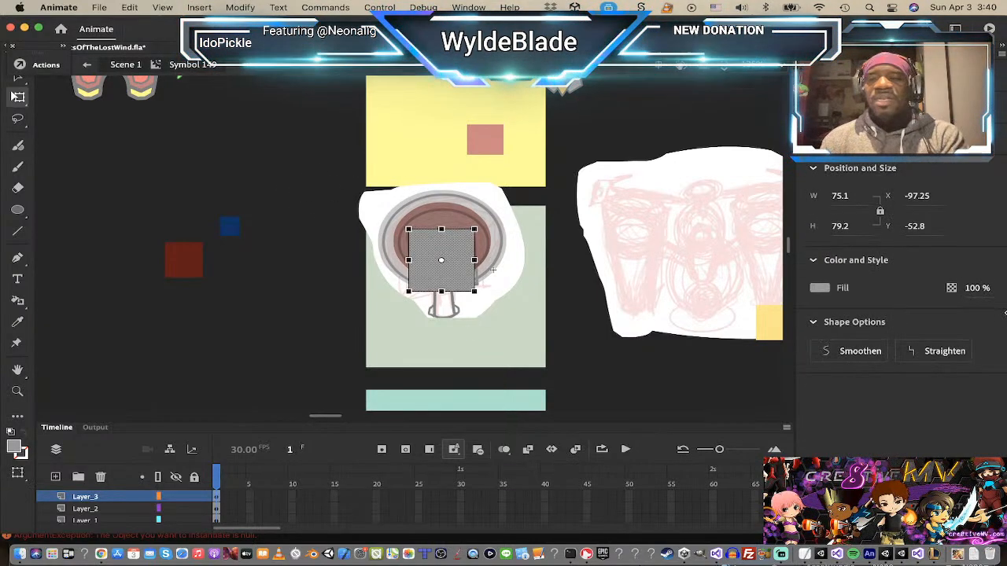
text(50)
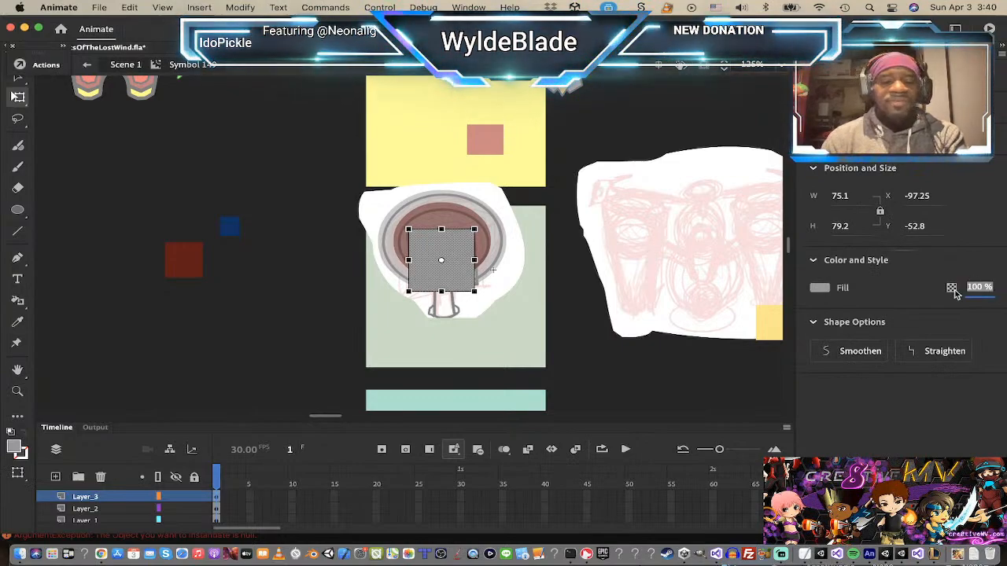
key(Return)
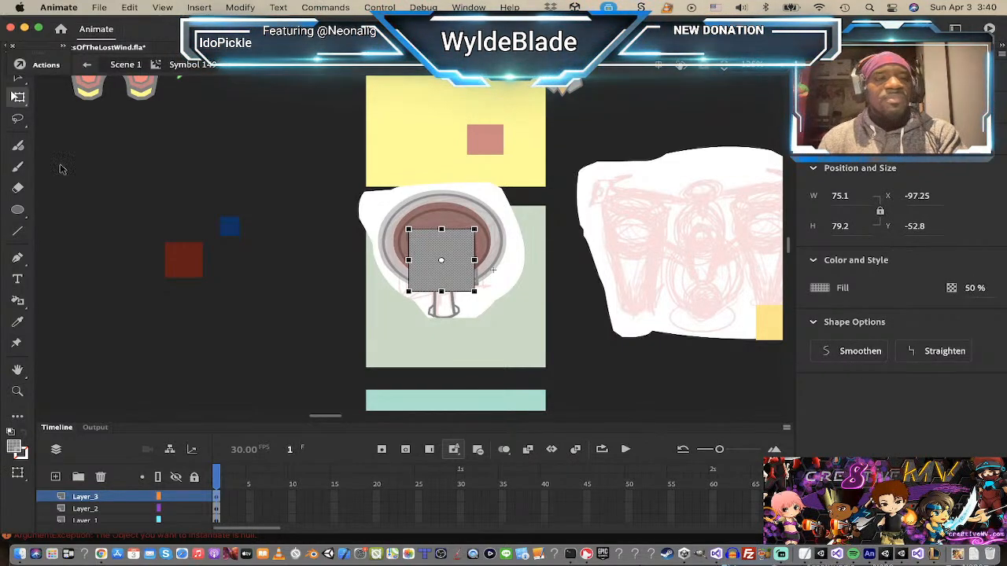
click(556, 244)
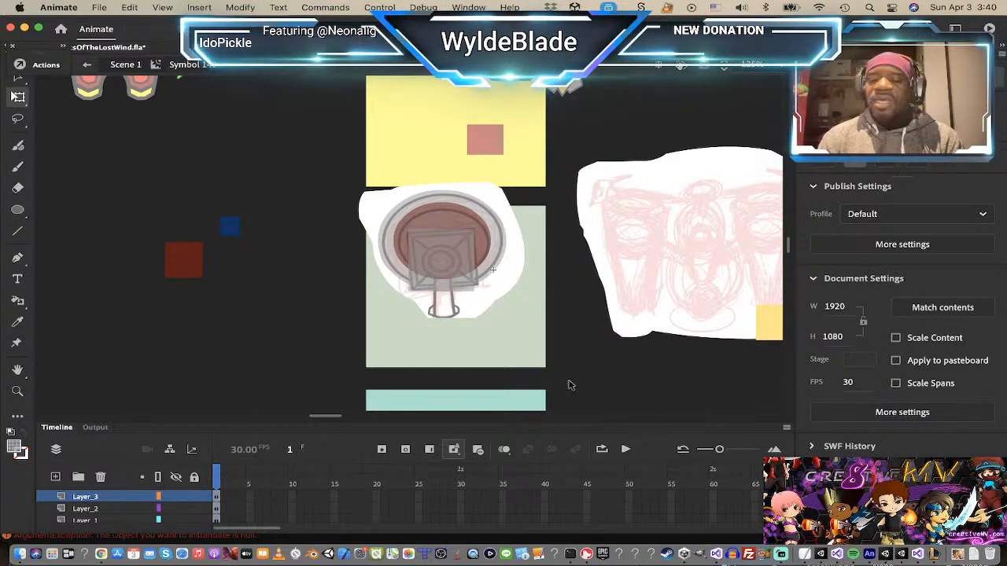
- Convert the gray square over the turret's housing to a symbol and open that symbol for editing
click(454, 211)
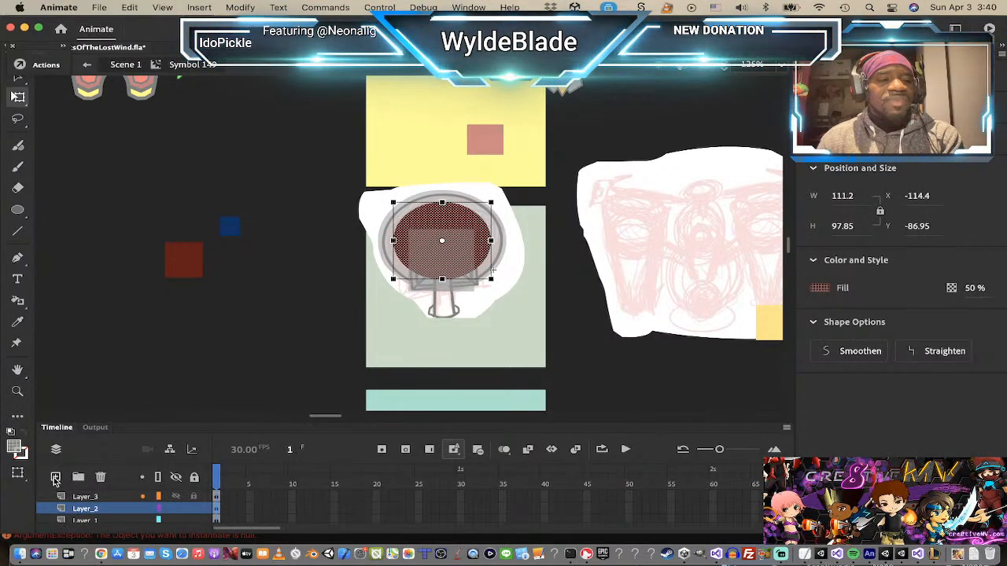
click(87, 497)
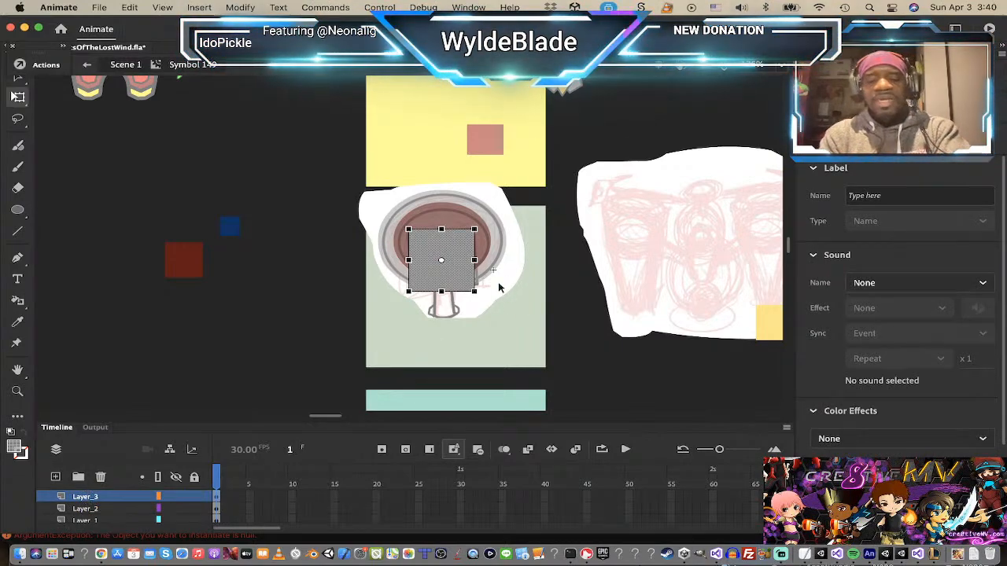
key(F8)
key(Return)
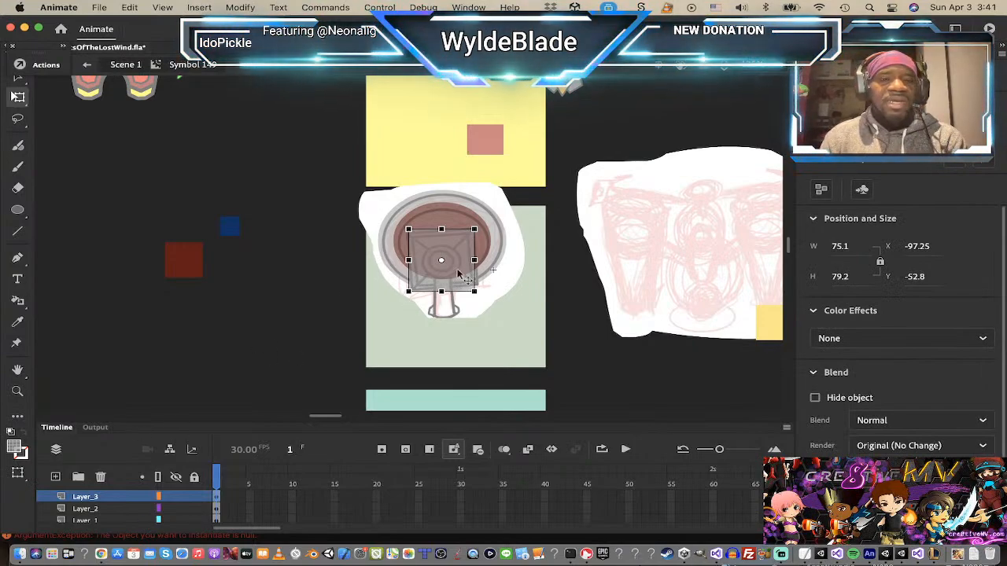
double_click(435, 288)
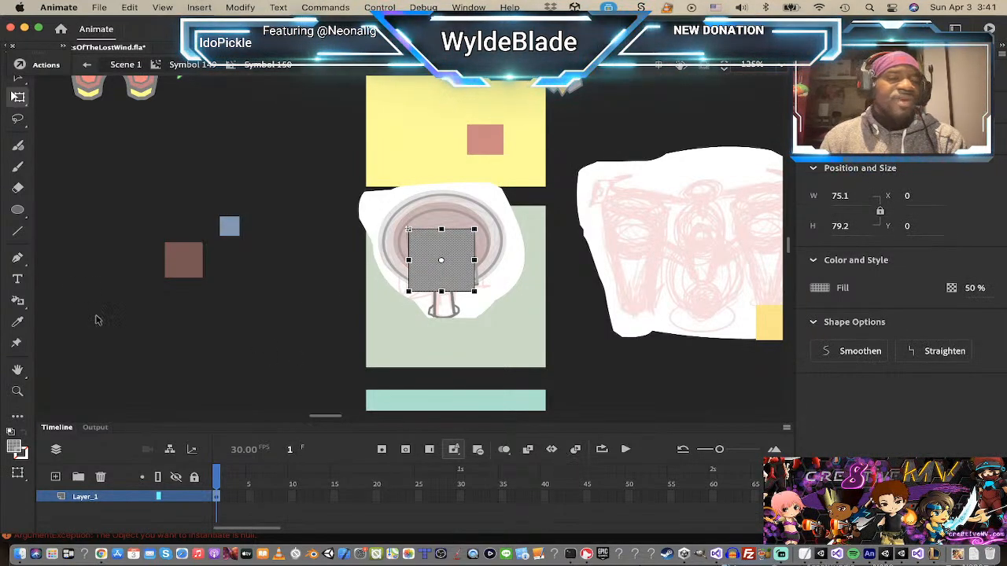
- Add two layers inside the symbol, draw a gray circle over the housing's center, and enlarge it from its center to about 50 px
click(55, 478)
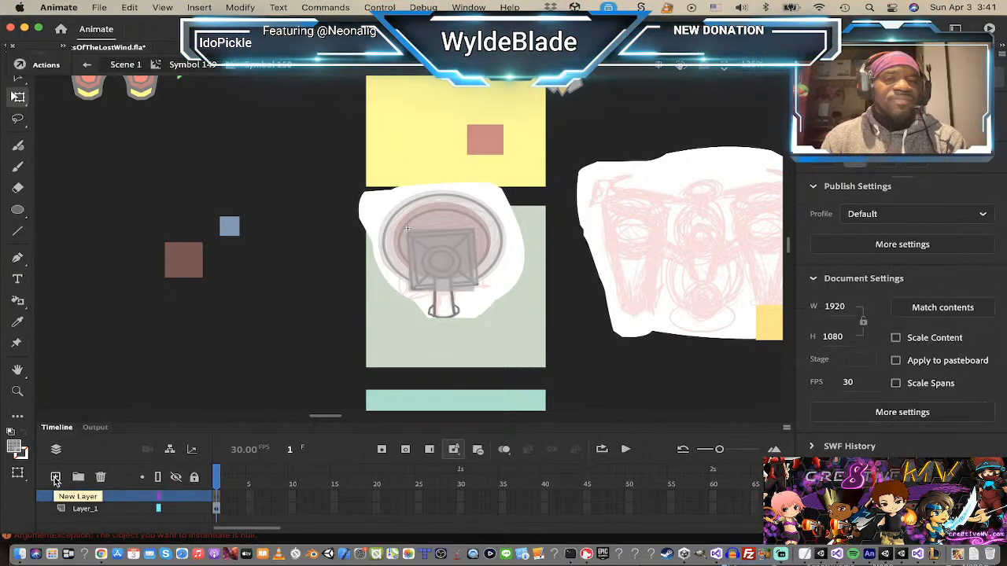
click(55, 478)
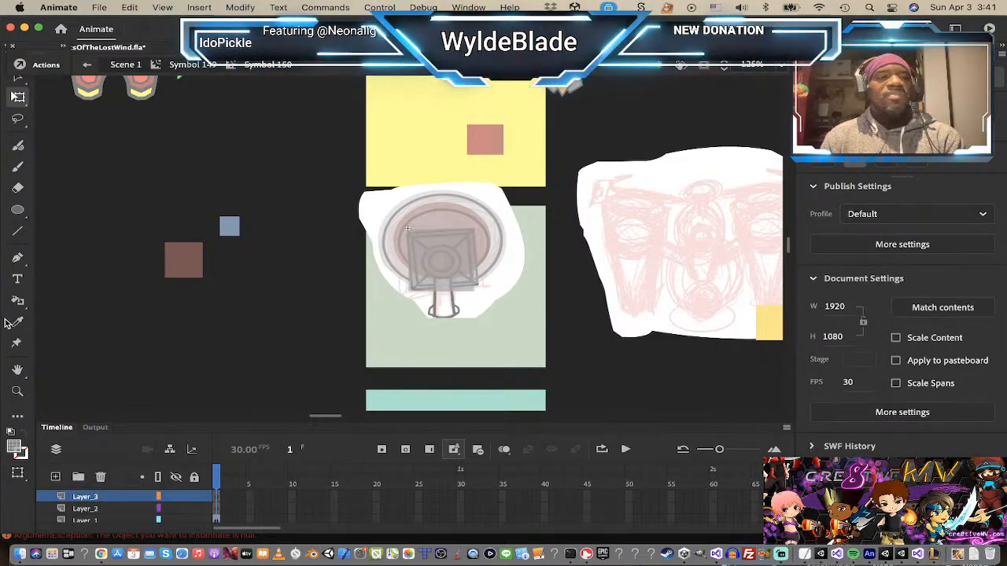
click(18, 211)
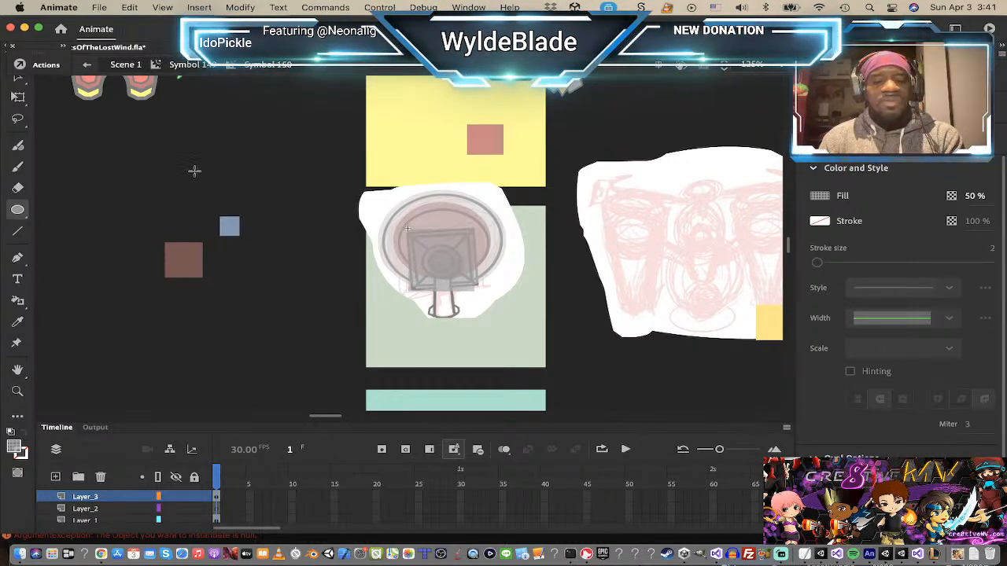
key(v)
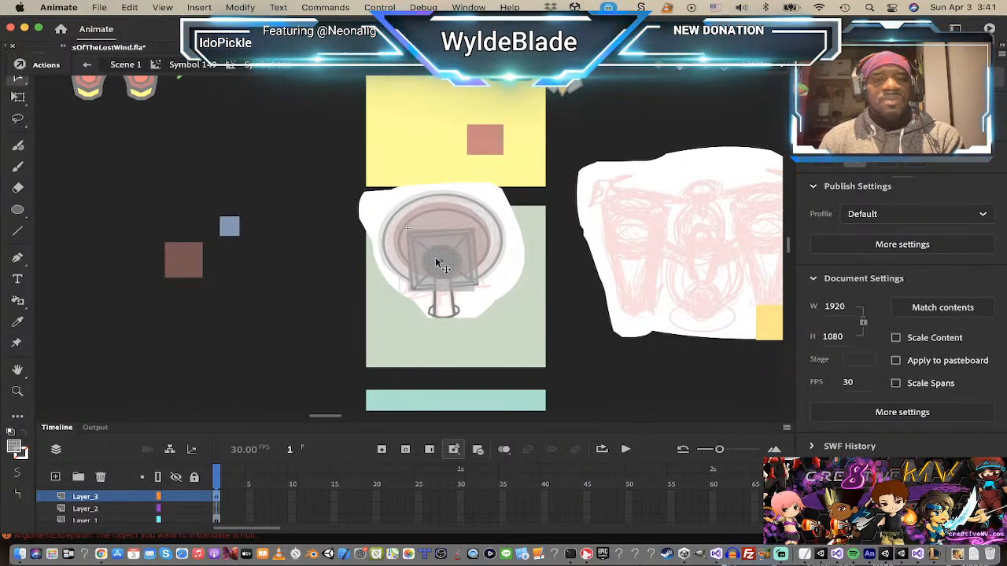
click(439, 263)
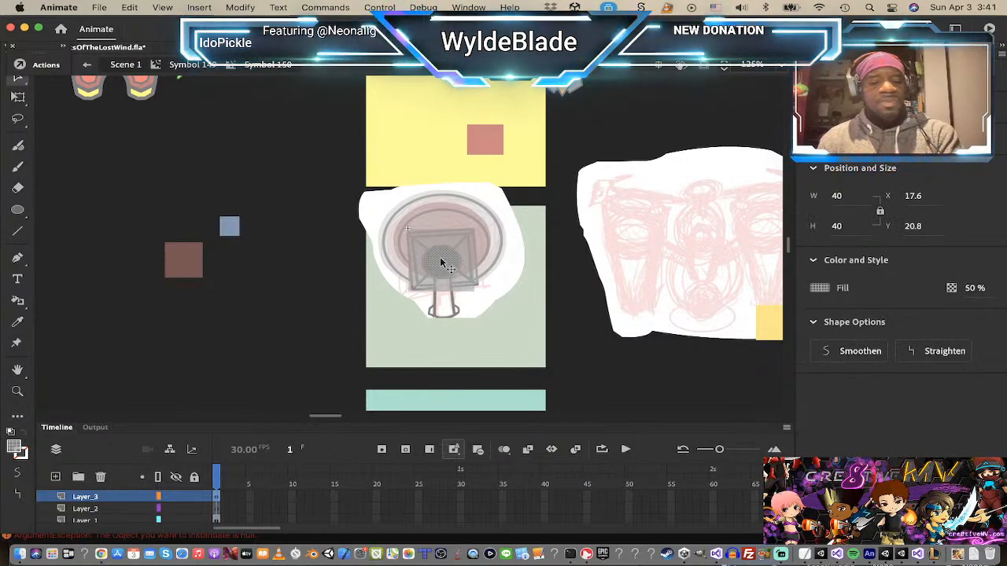
key(q)
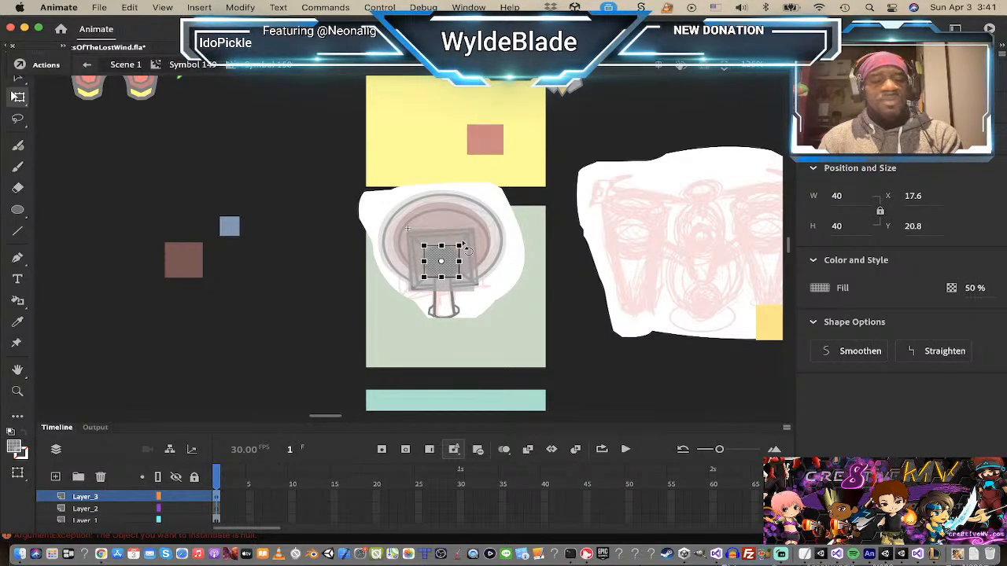
alt+shift+drag(461, 243, 464, 241)
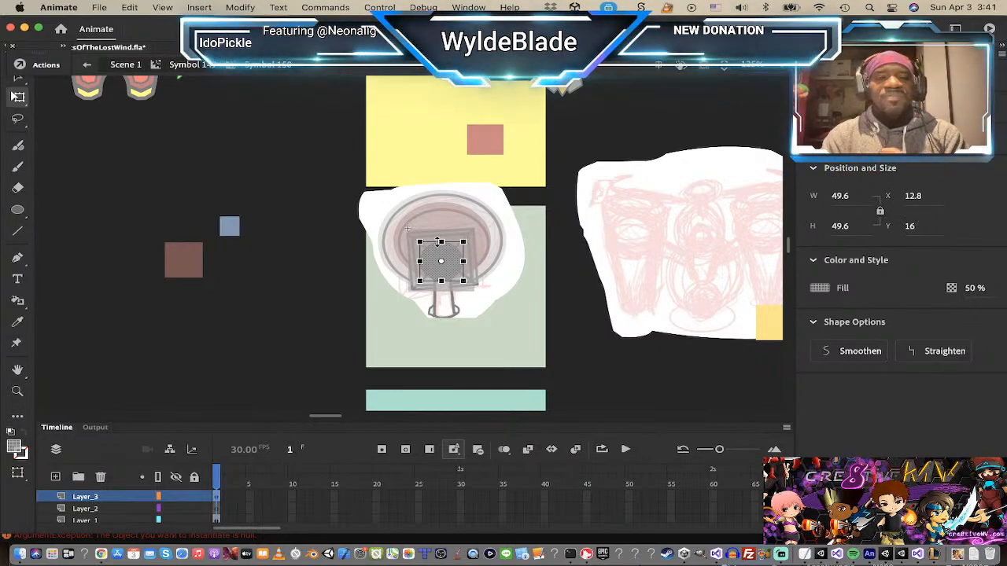
key(F8)
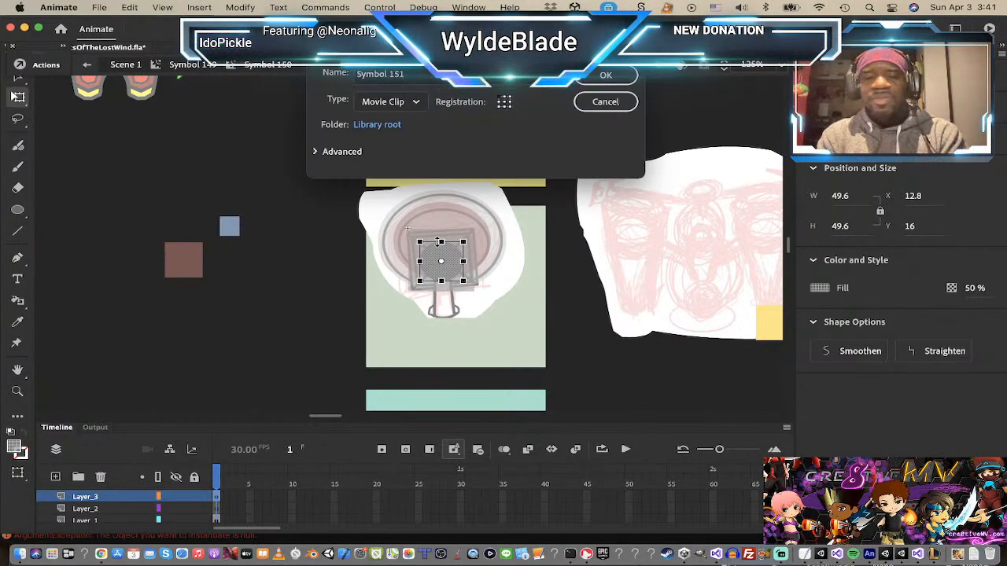
key(Return)
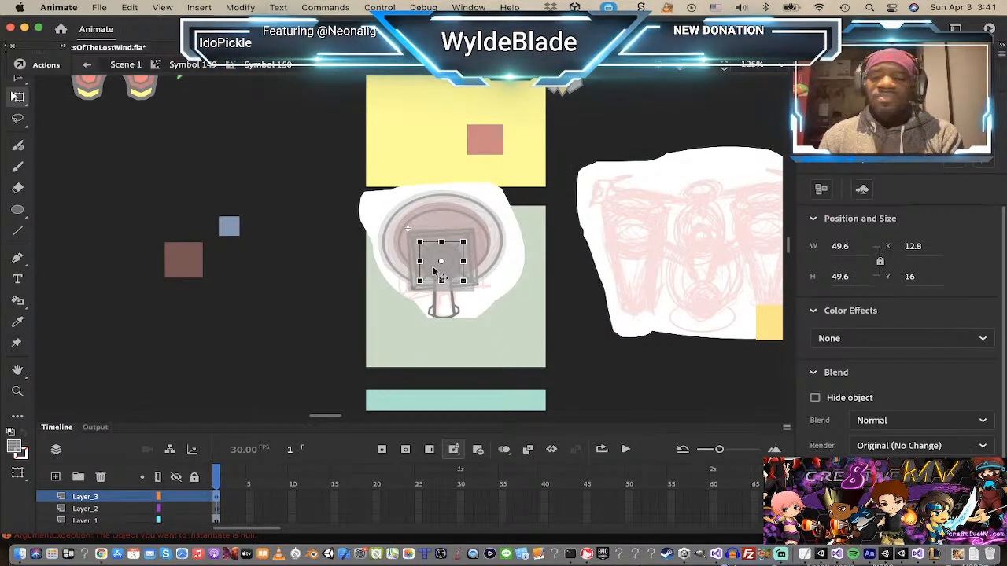
double_click(436, 263)
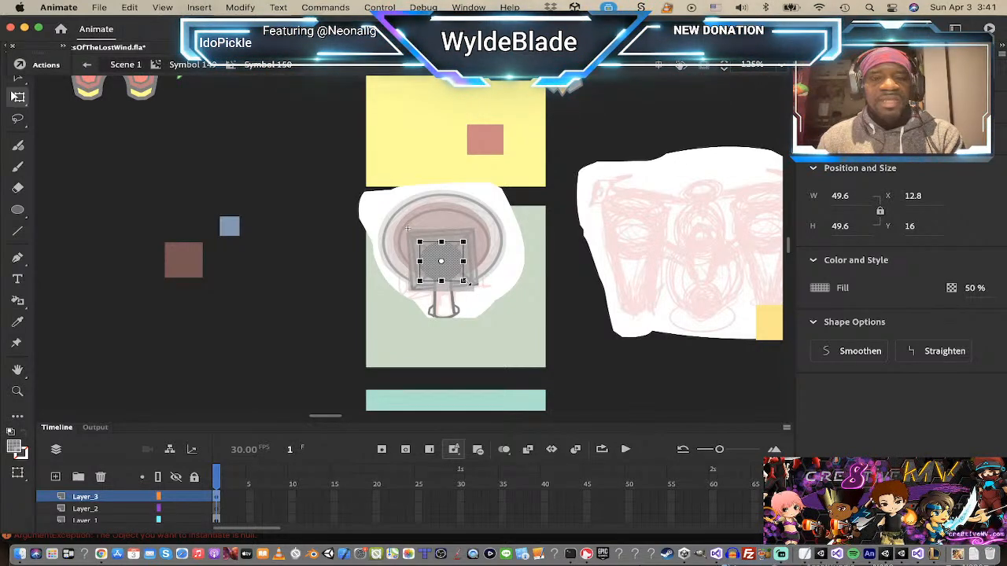
- Shrink the top layer's gray circle about its center to about 22 px and convert it to a movie clip symbol
alt+drag(466, 283, 453, 272)
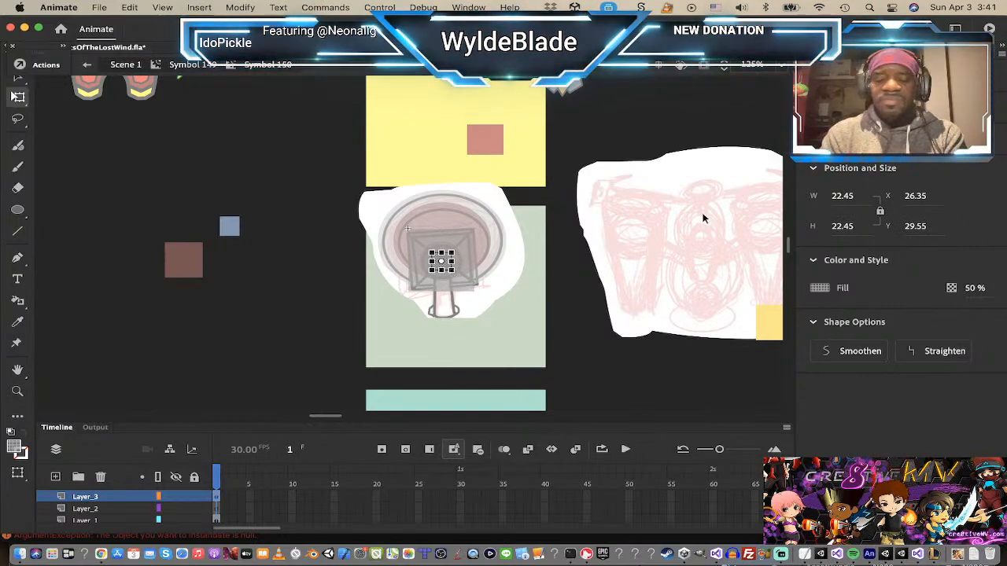
key(F8)
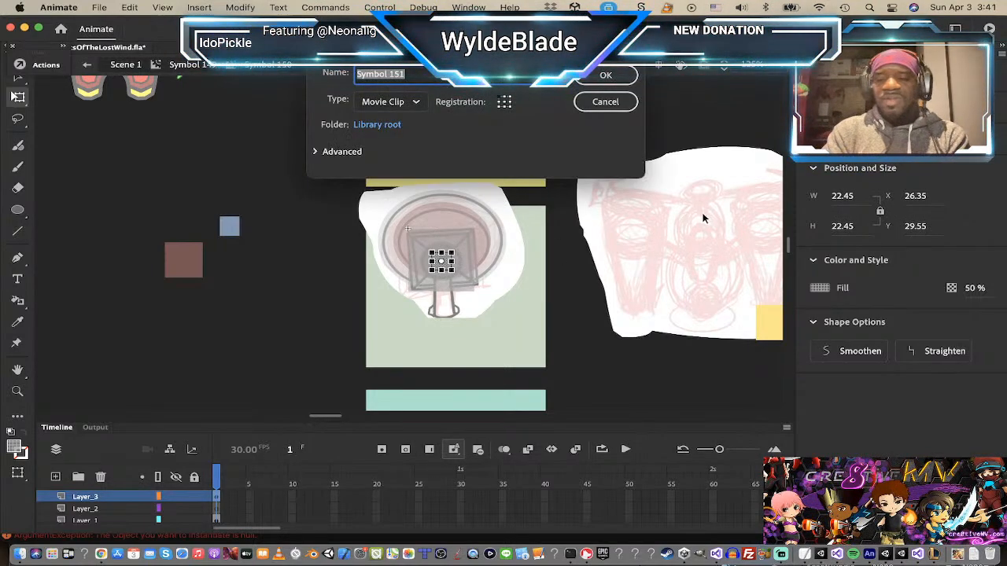
key(Return)
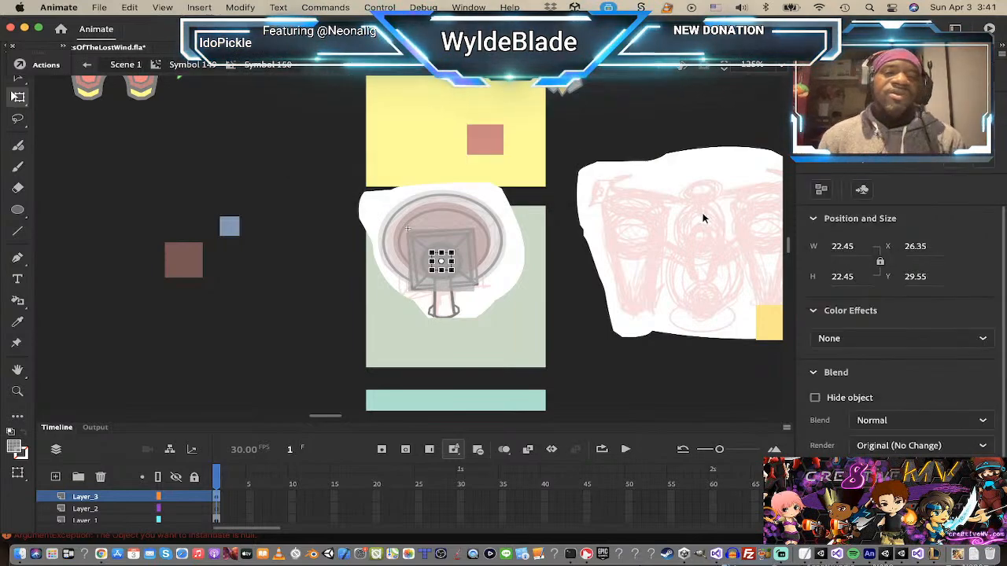
click(628, 113)
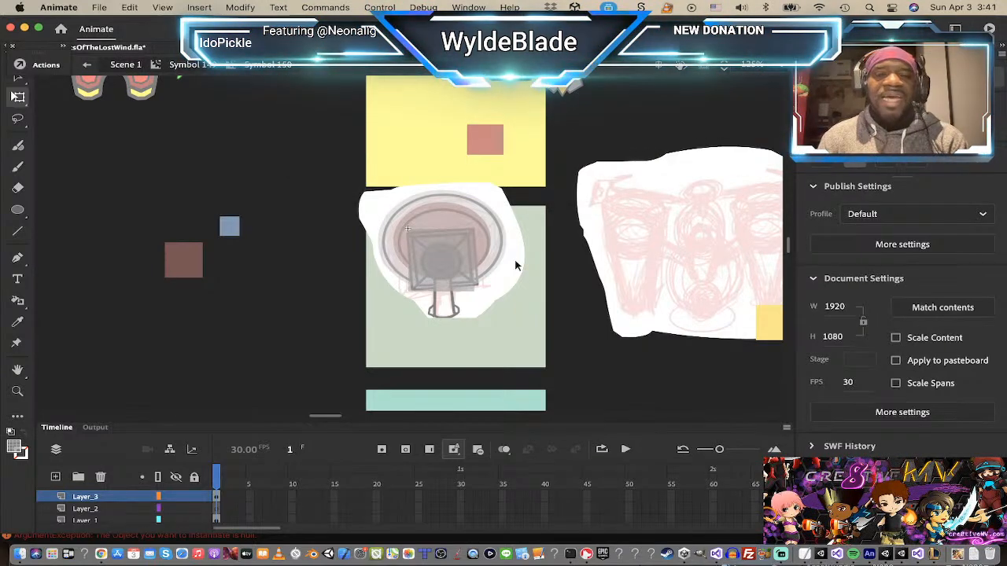
click(442, 266)
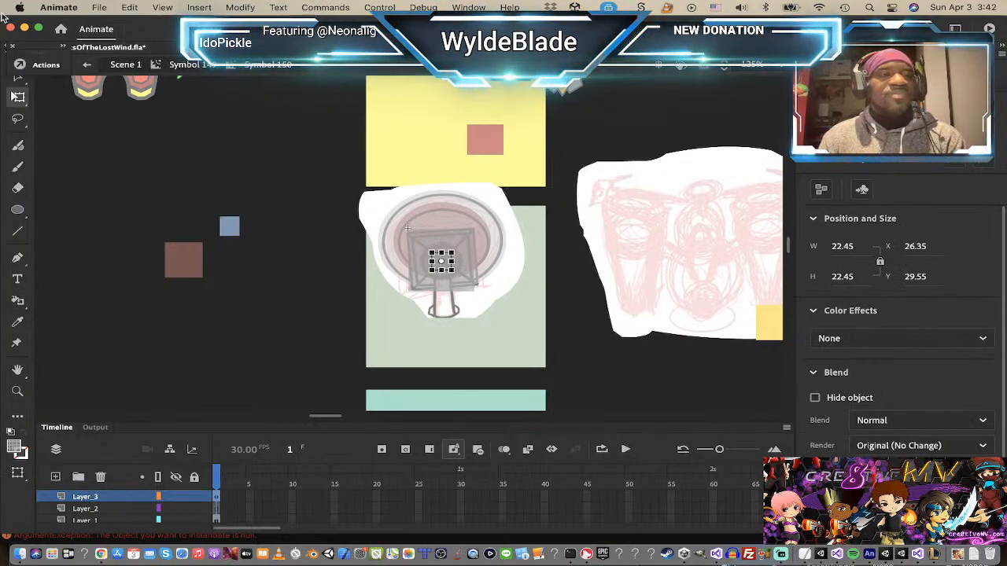
click(277, 121)
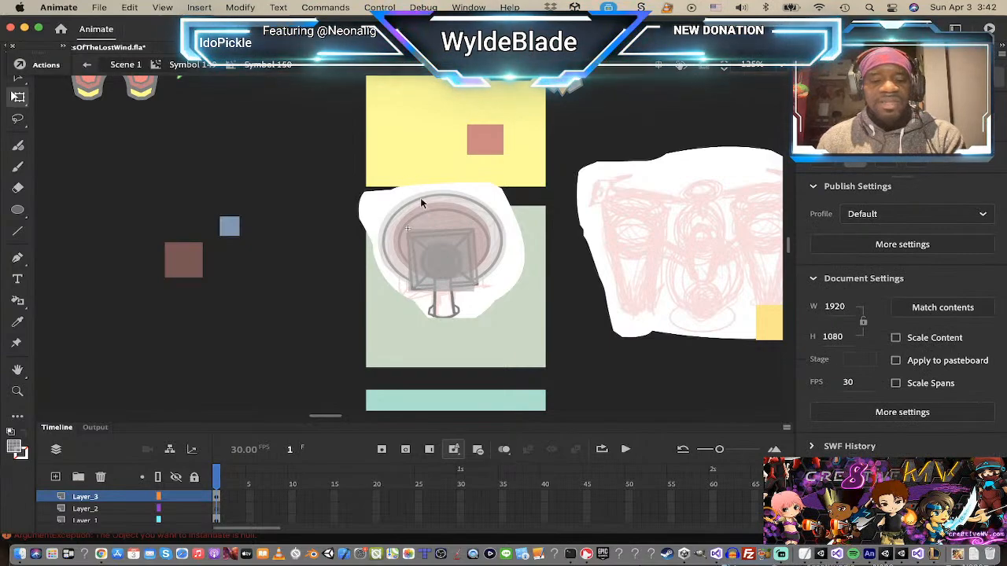
- Open the small circle's symbol and change the circle's fill to bright green at 50% alpha
key(v)
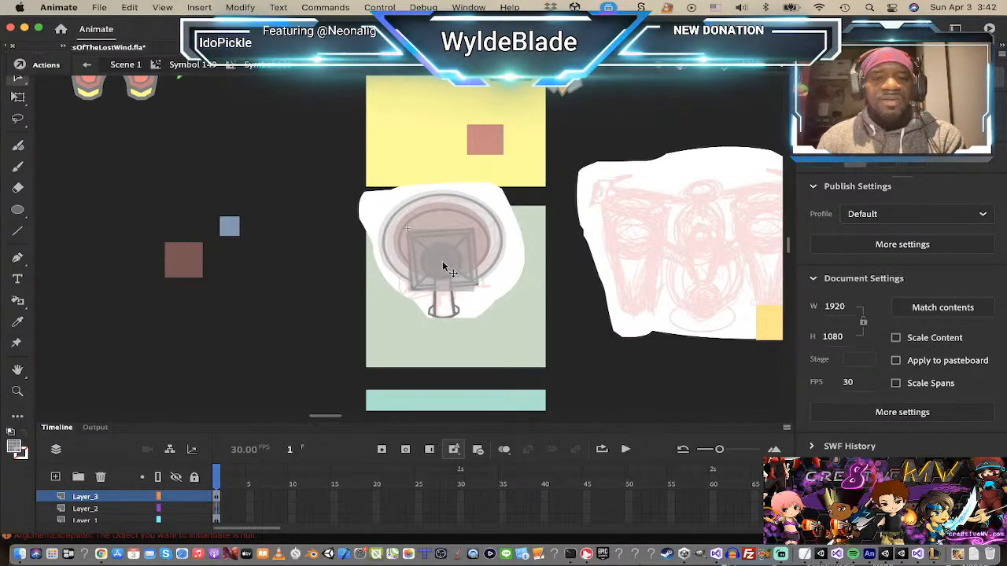
double_click(443, 268)
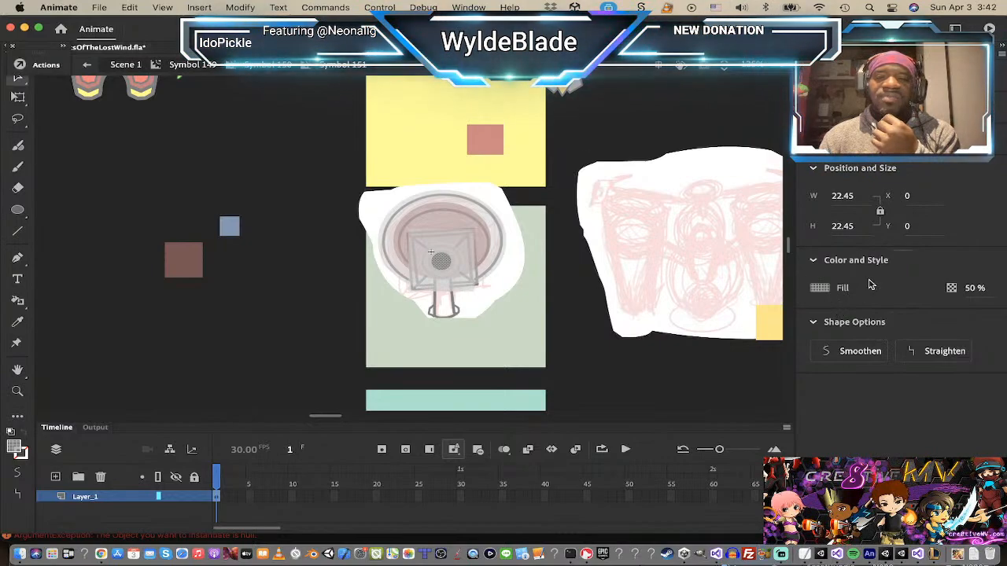
click(820, 288)
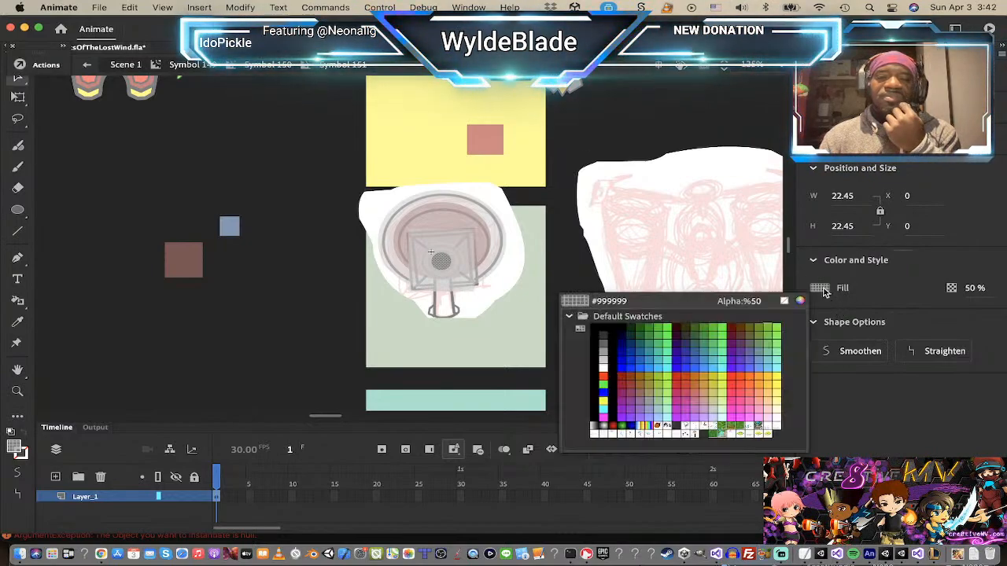
click(604, 384)
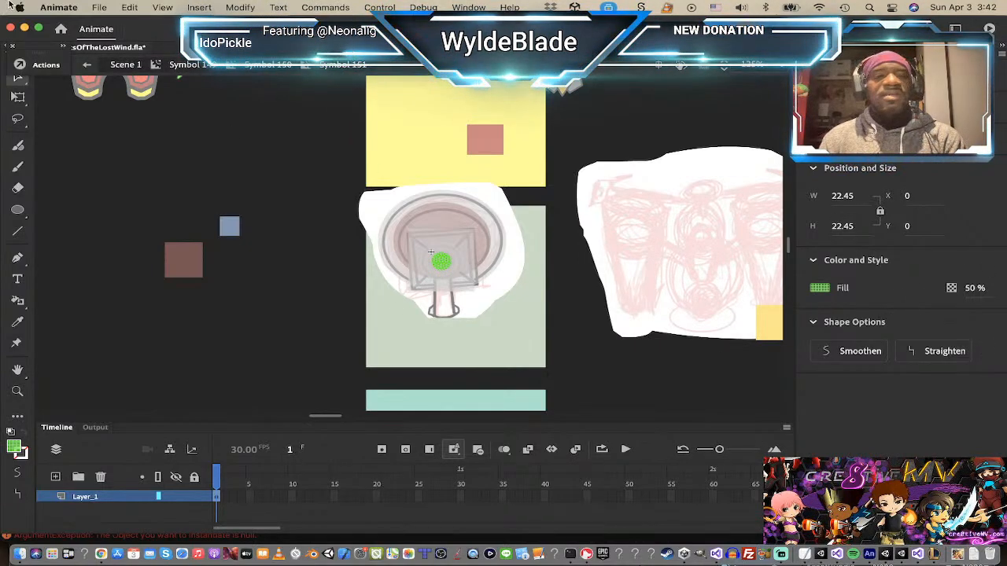
- Choose a dark green stroke color and outline the small green circle with the Ink Bottle tool
click(24, 455)
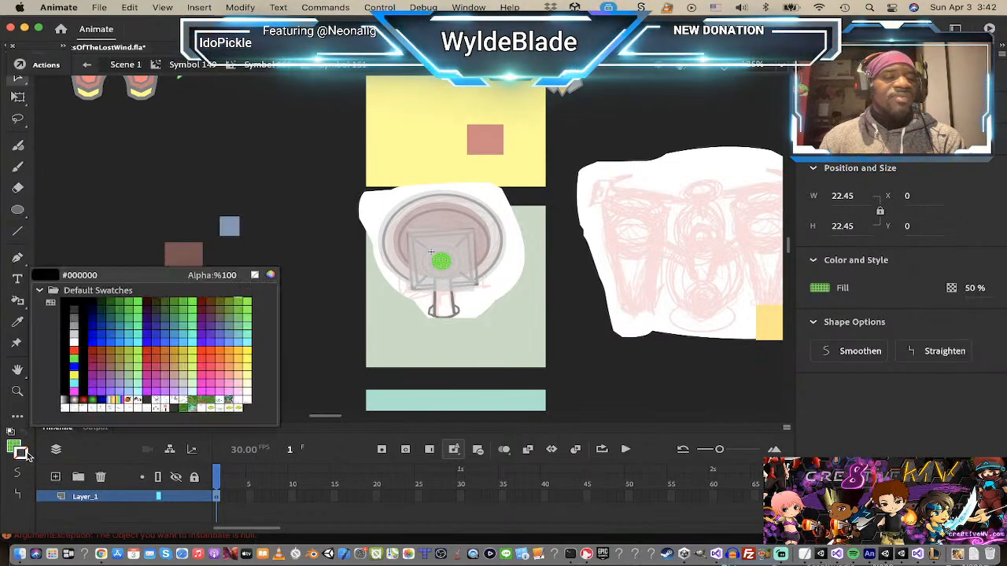
click(114, 307)
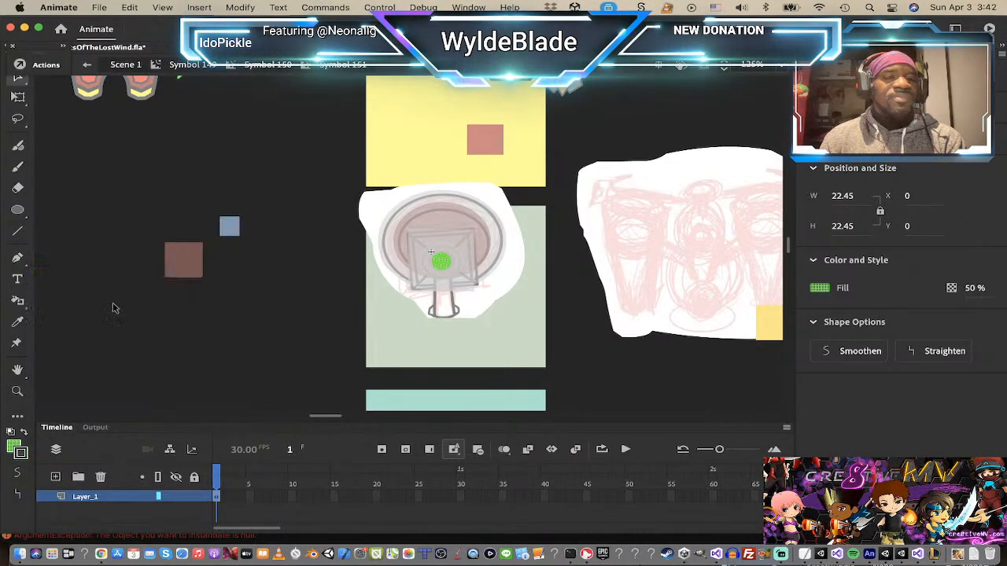
click(18, 302)
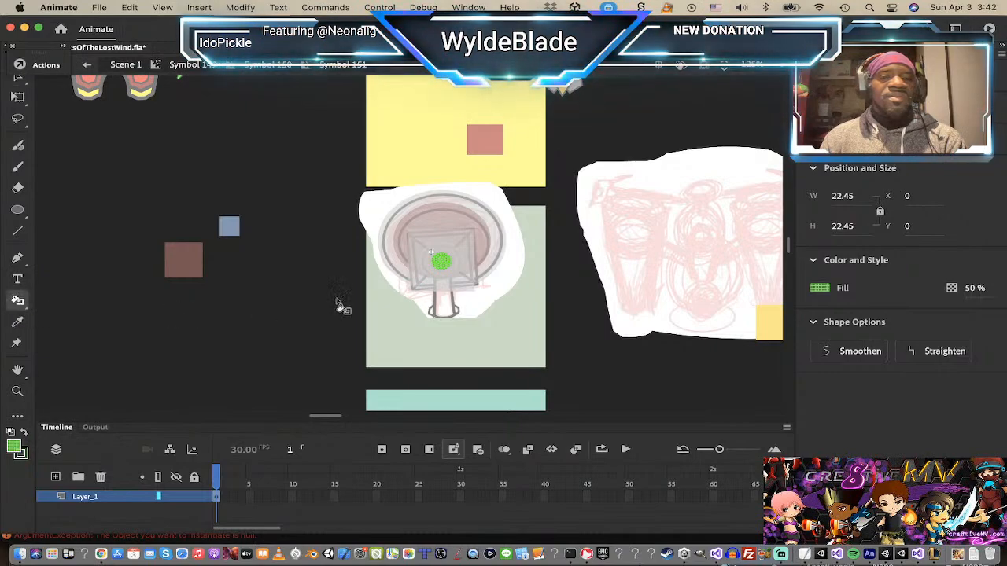
click(442, 270)
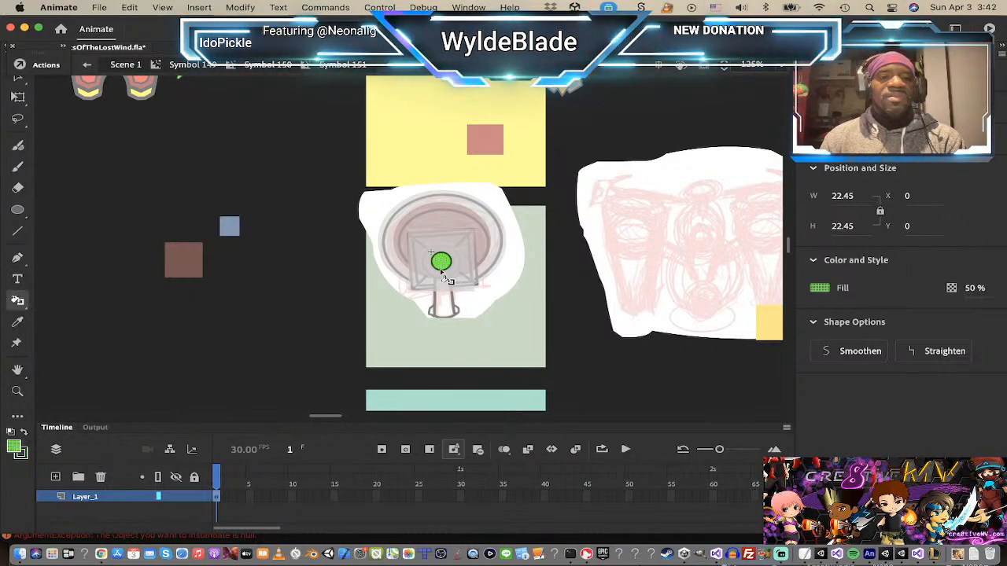
- Return to the small circle's parent symbol and add a Glow filter to the green circle
click(253, 65)
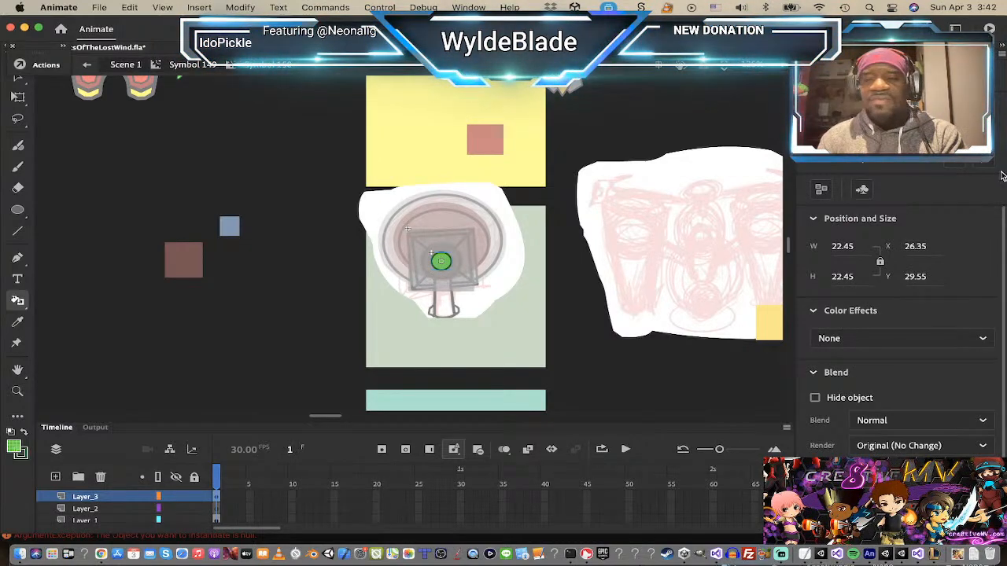
scroll(999, 343, down, 3)
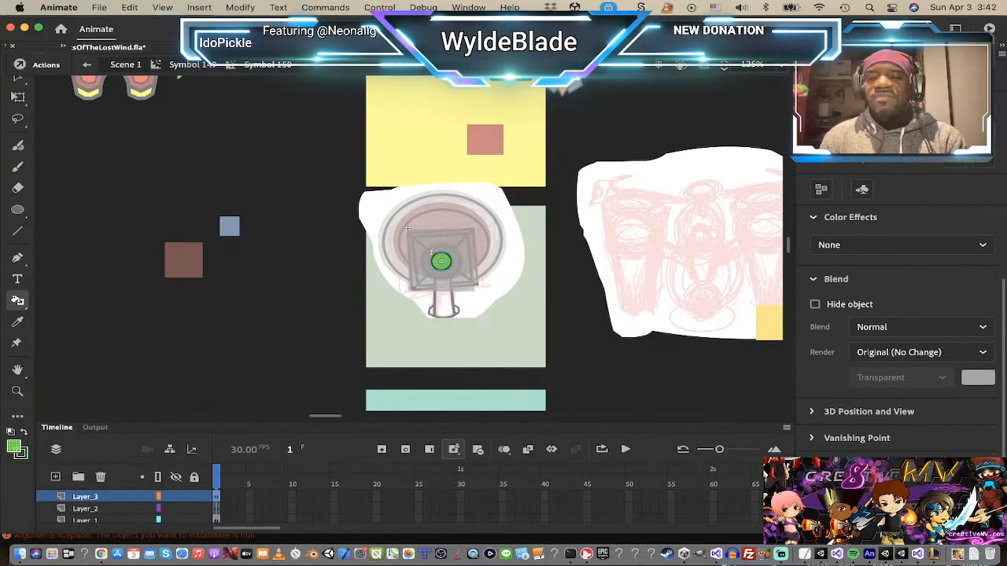
click(981, 465)
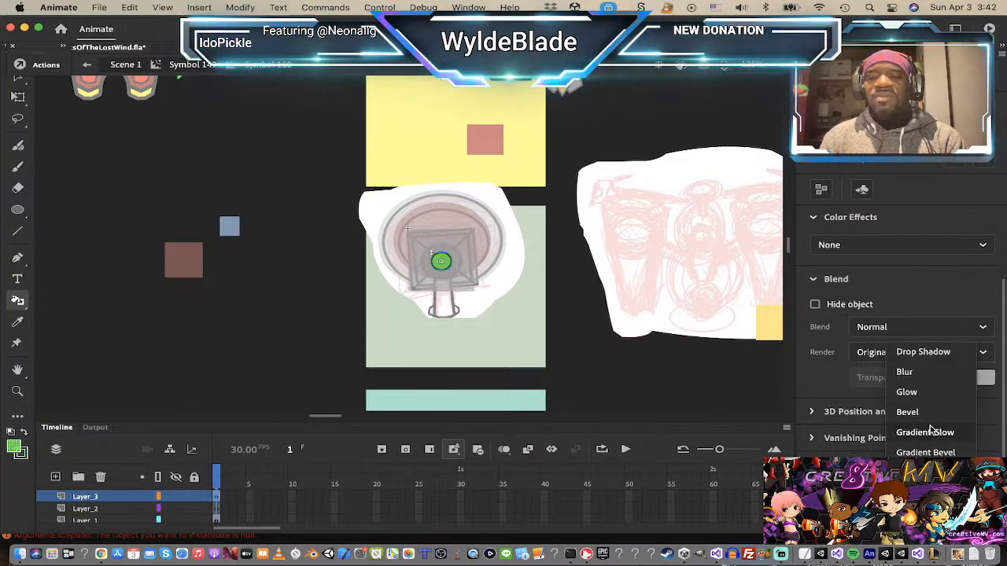
click(912, 393)
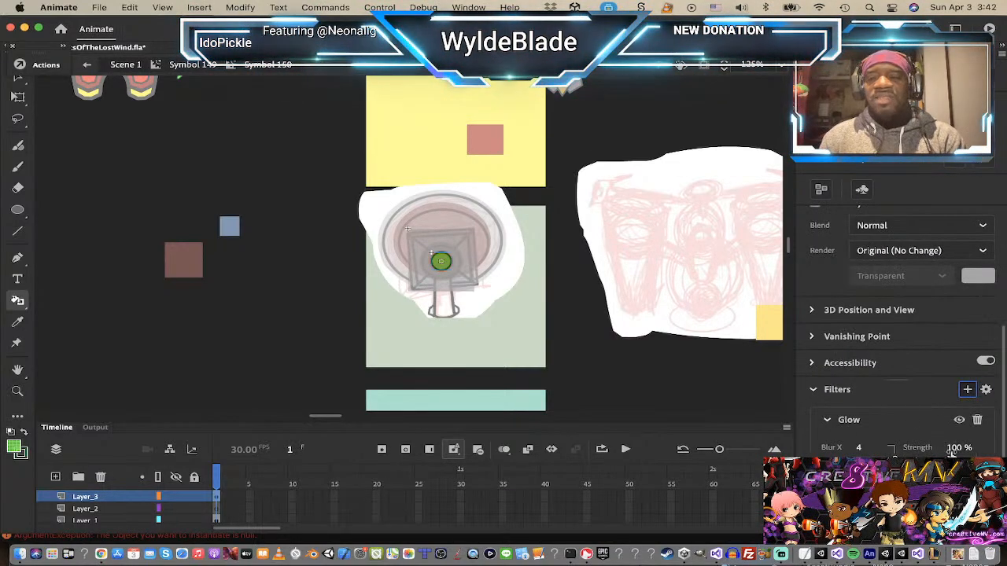
- Try bright green as the small circle's glow color, and change the glow to yellow (#FFFF00)
click(869, 490)
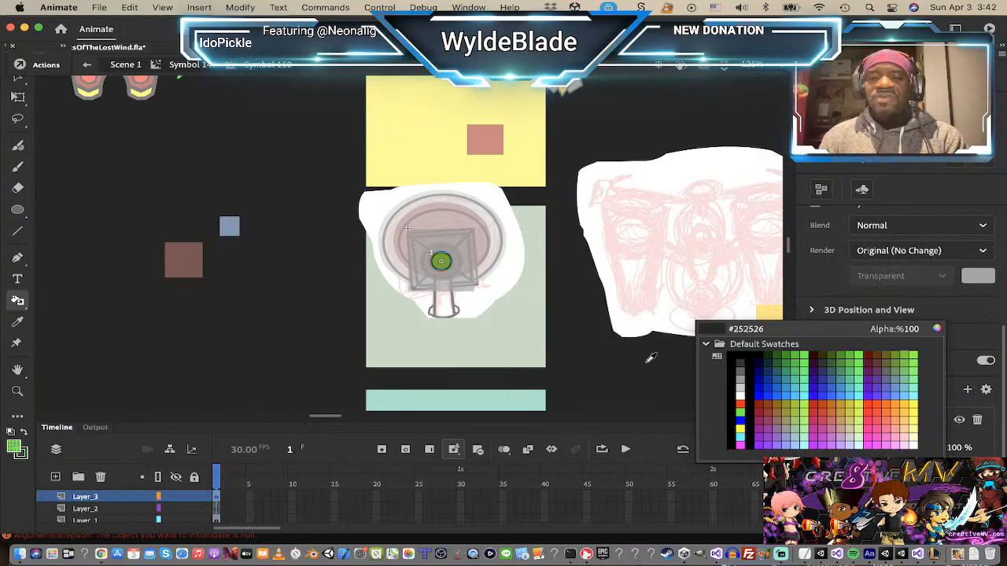
click(739, 412)
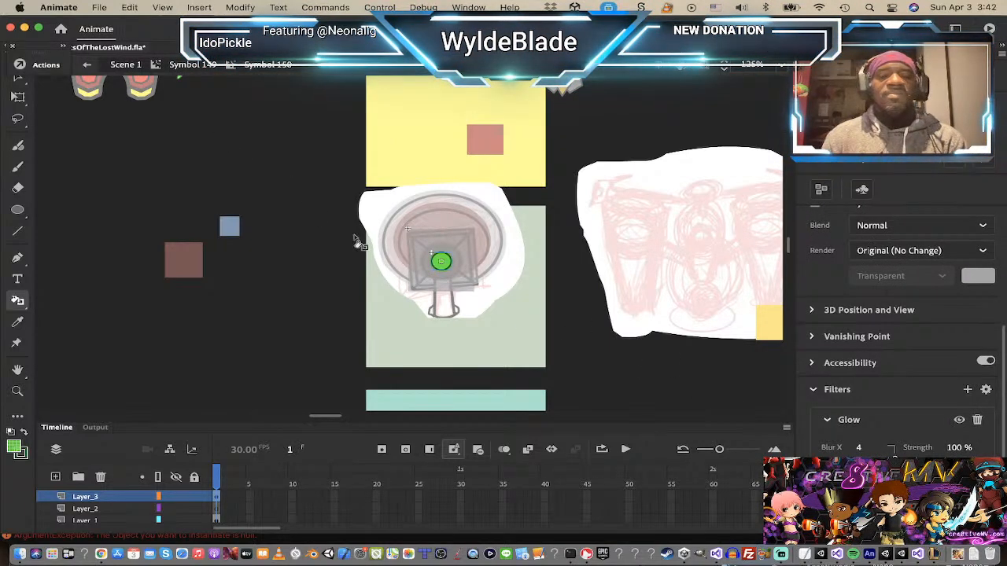
click(869, 490)
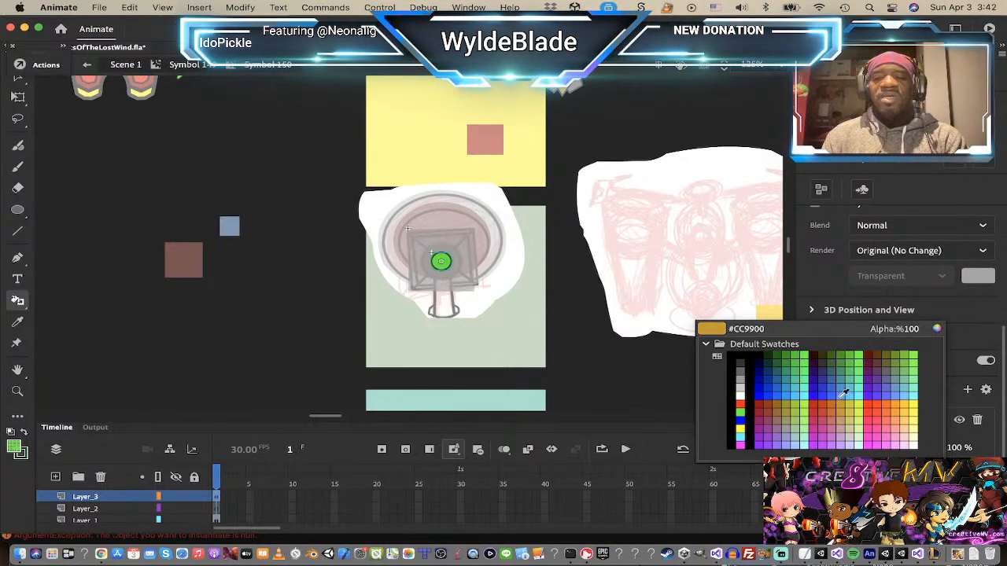
click(914, 405)
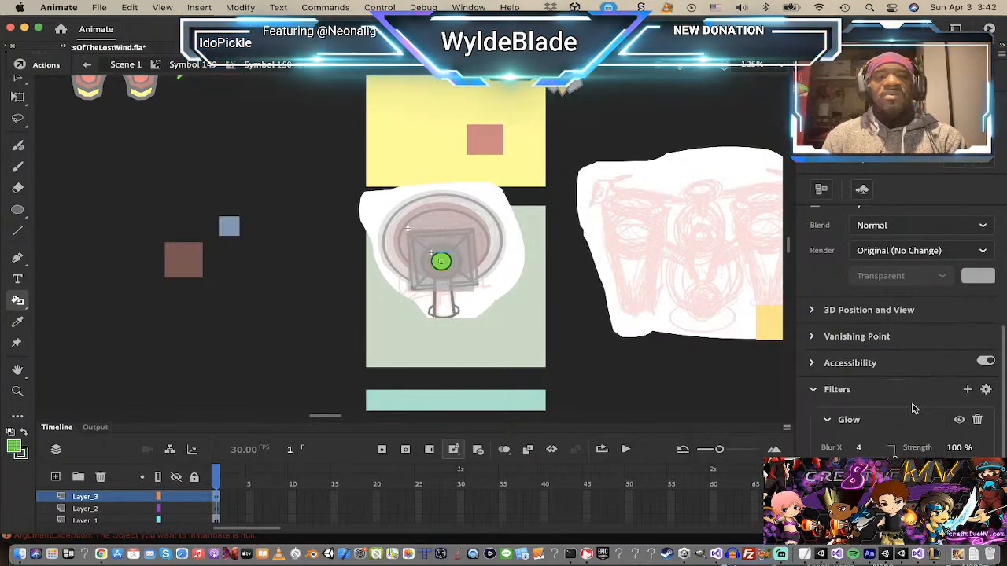
click(869, 489)
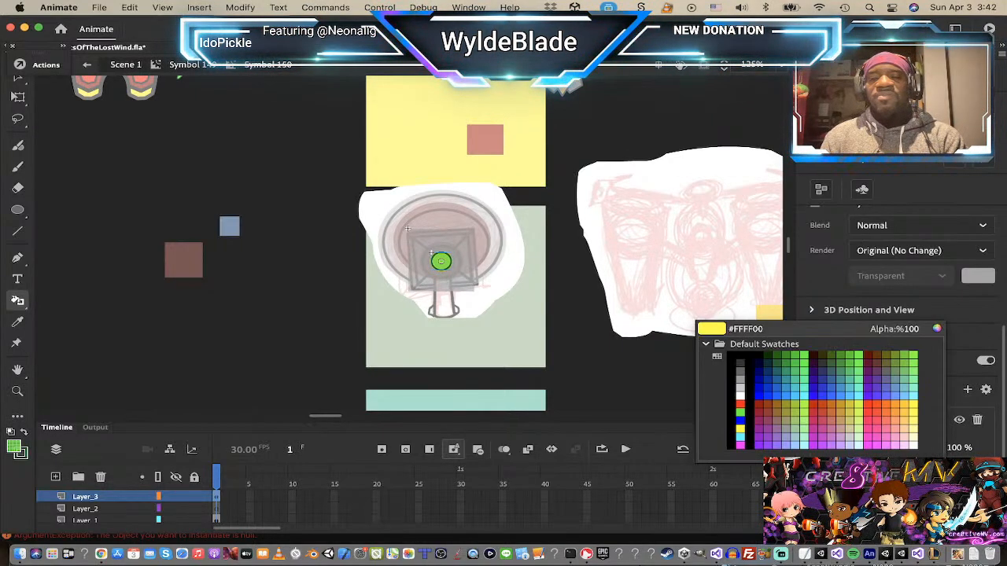
- Pick a new glow colour for the green circle, and step out to Symbol 149 and back into Symbol 150
click(742, 408)
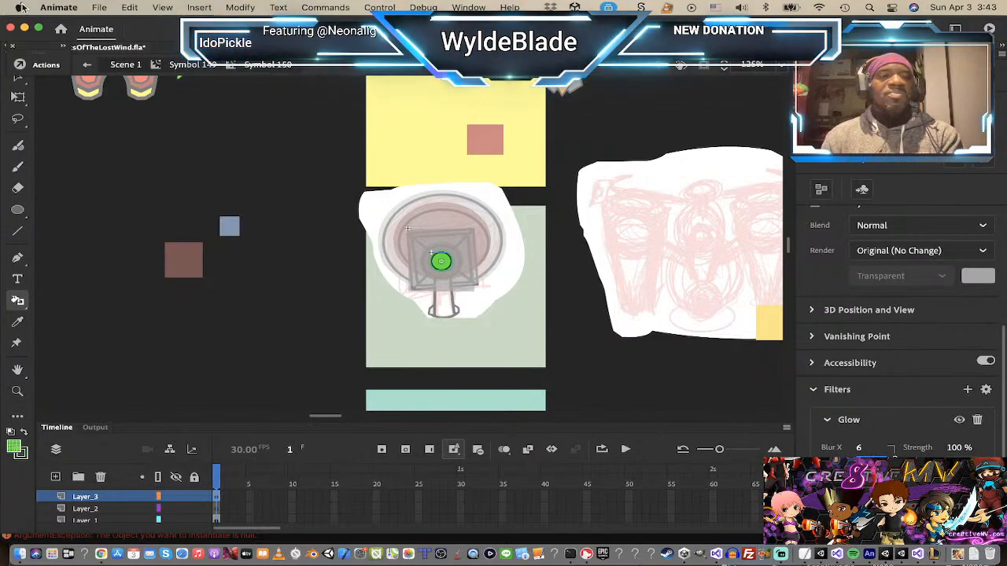
click(206, 64)
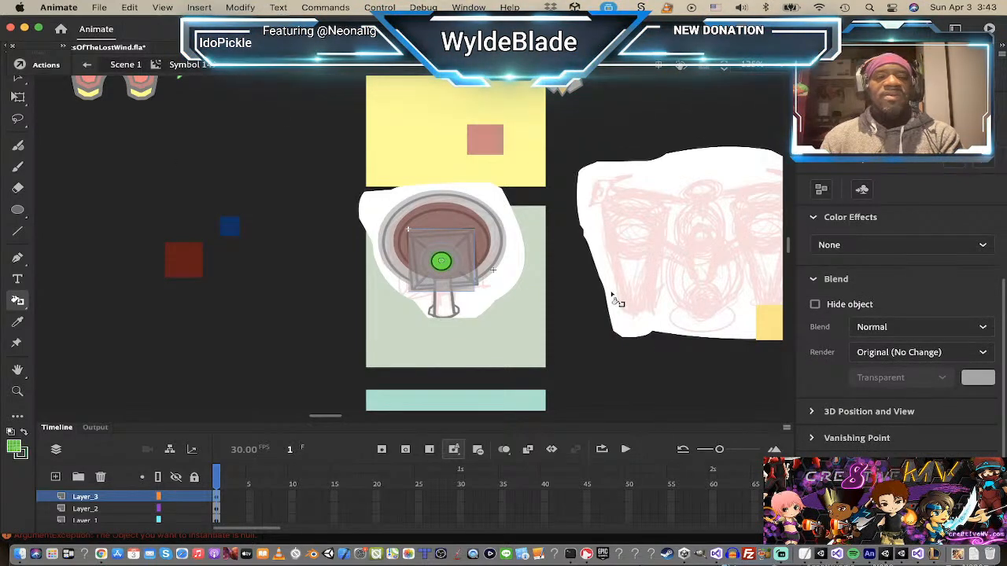
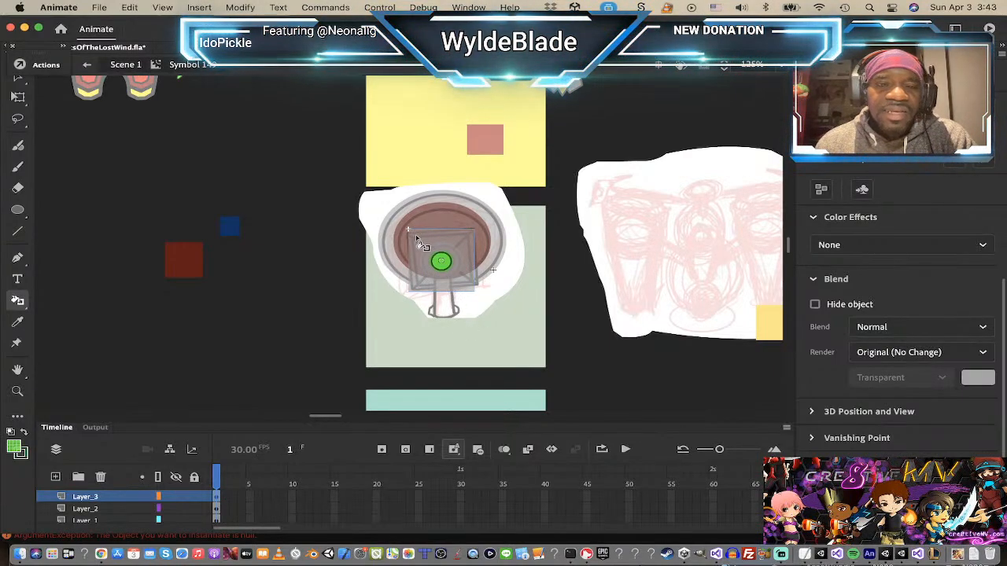
key(v)
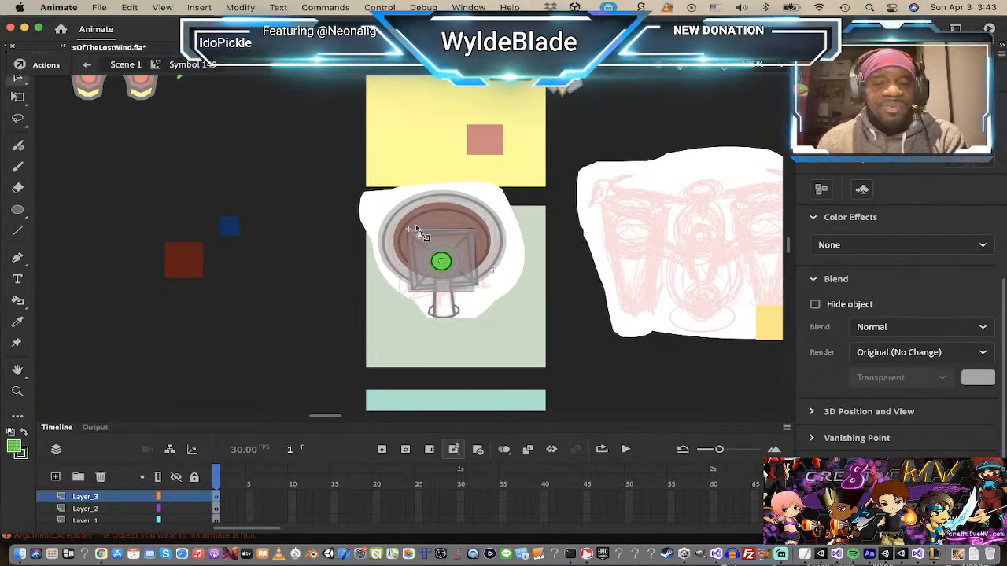
double_click(420, 244)
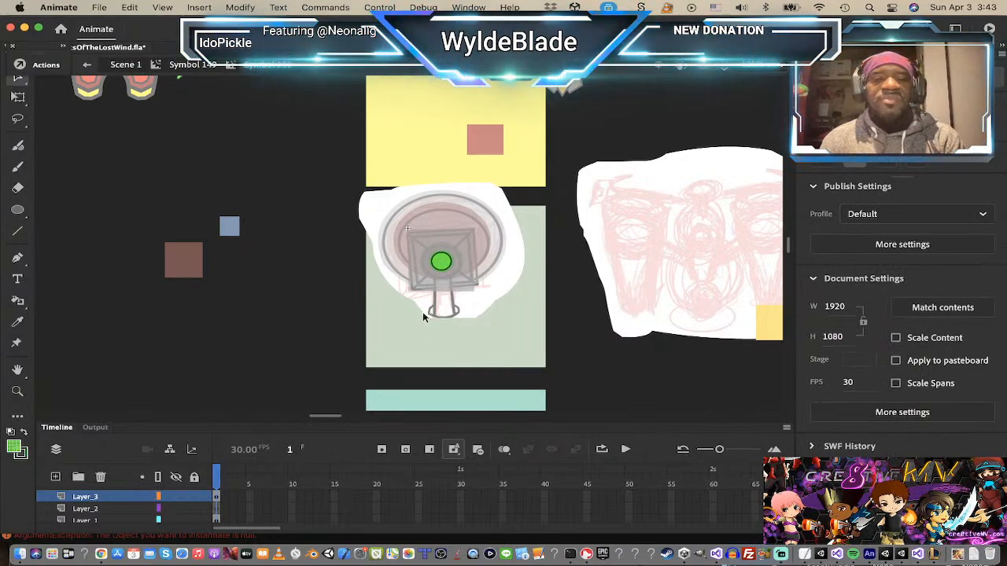
- Add a new layer above Layer_3 and set the fill to a dark blue at 50% alpha
click(55, 478)
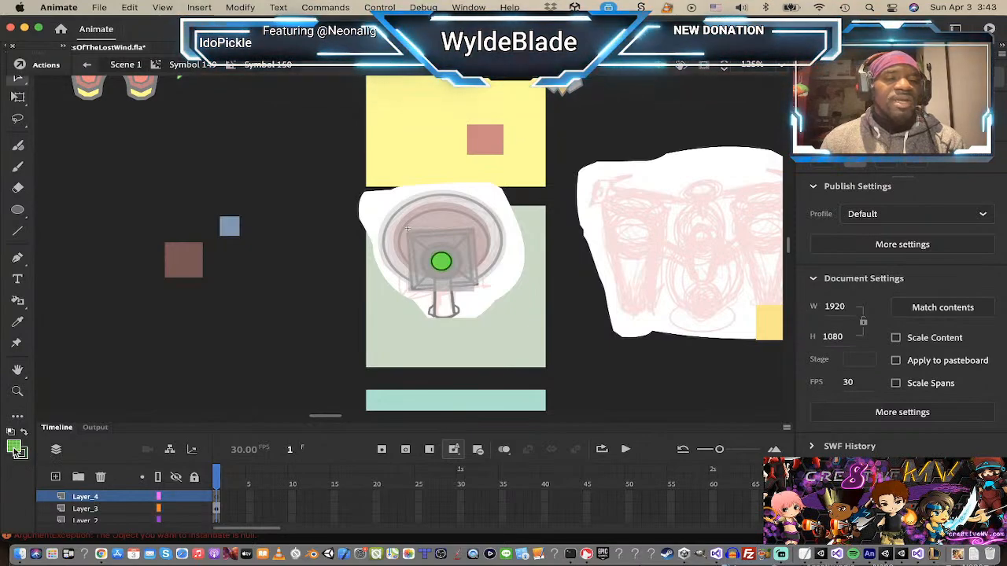
click(15, 452)
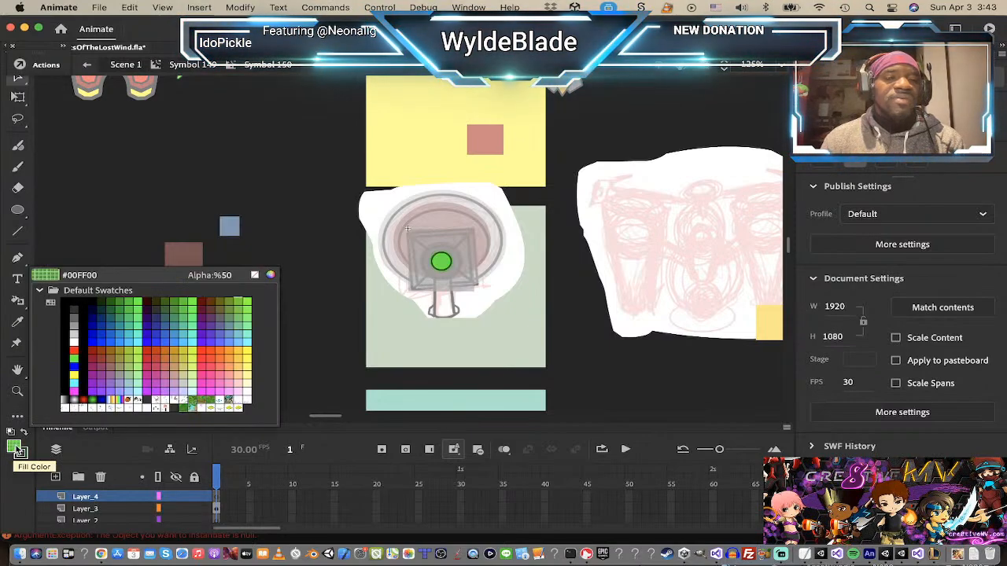
click(98, 326)
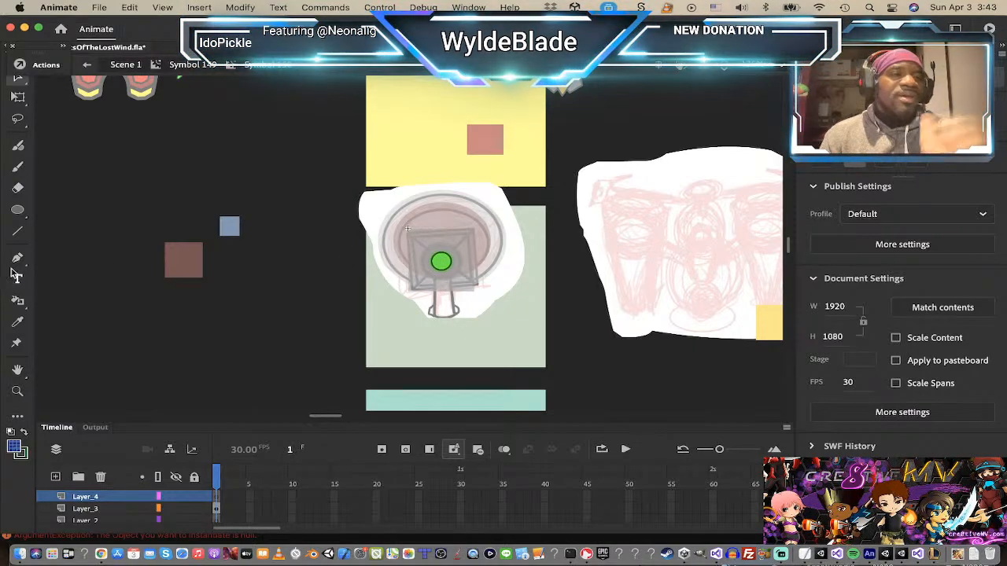
- Draw a blue rectangle without stroke, about 23 by 50, over the sketched stem below the green circle
click(19, 210)
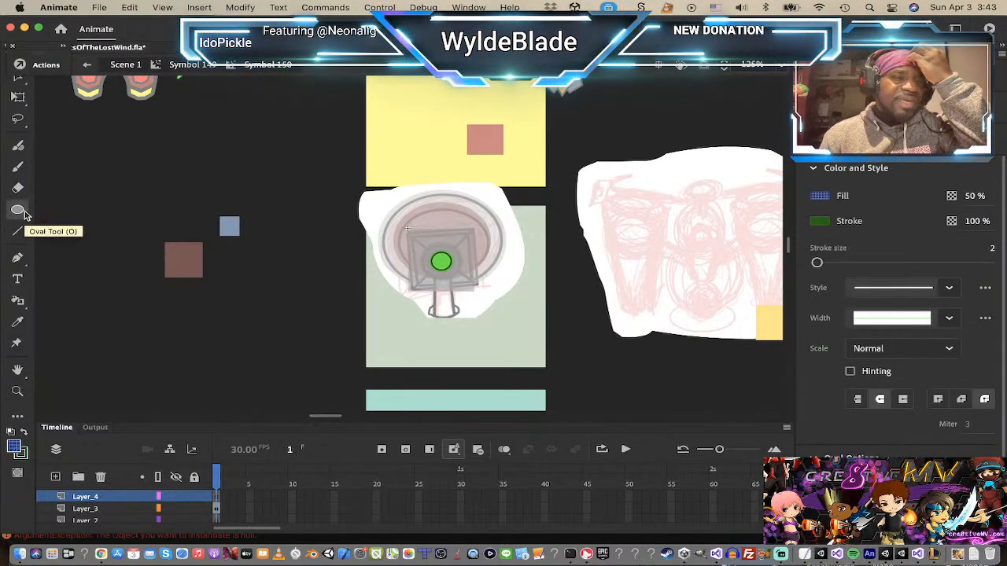
click(22, 211)
click(79, 211)
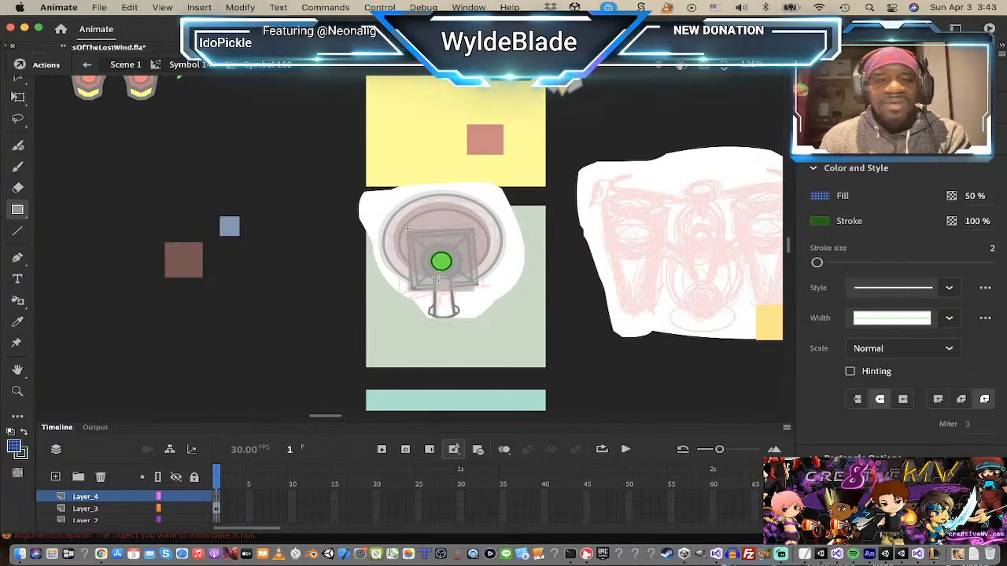
drag(437, 276, 455, 316)
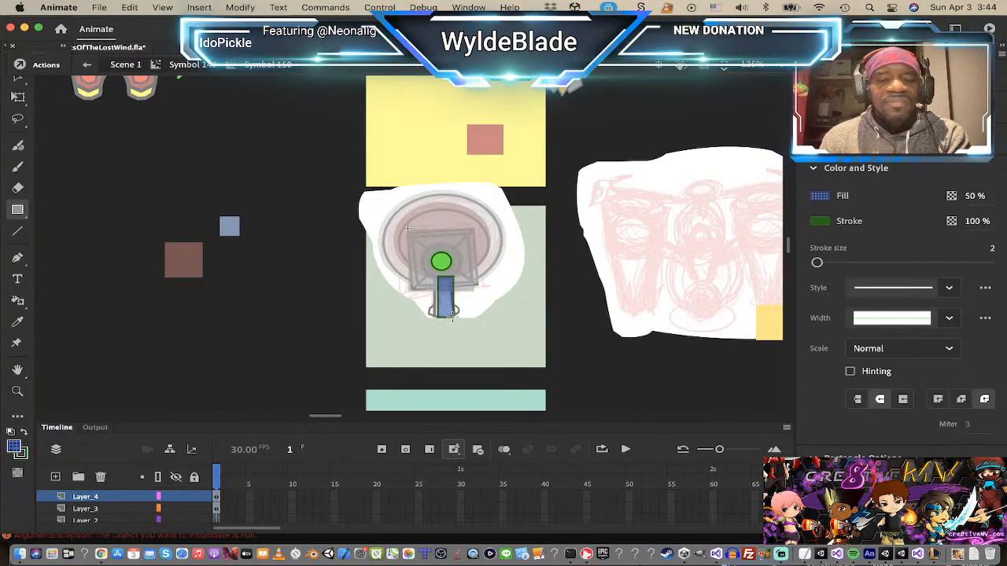
key(super+z)
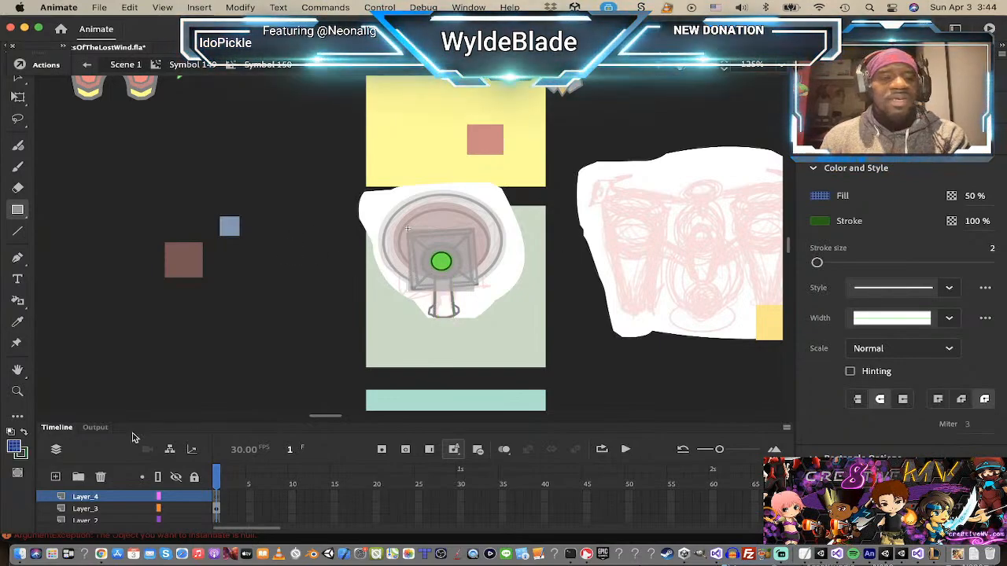
click(24, 455)
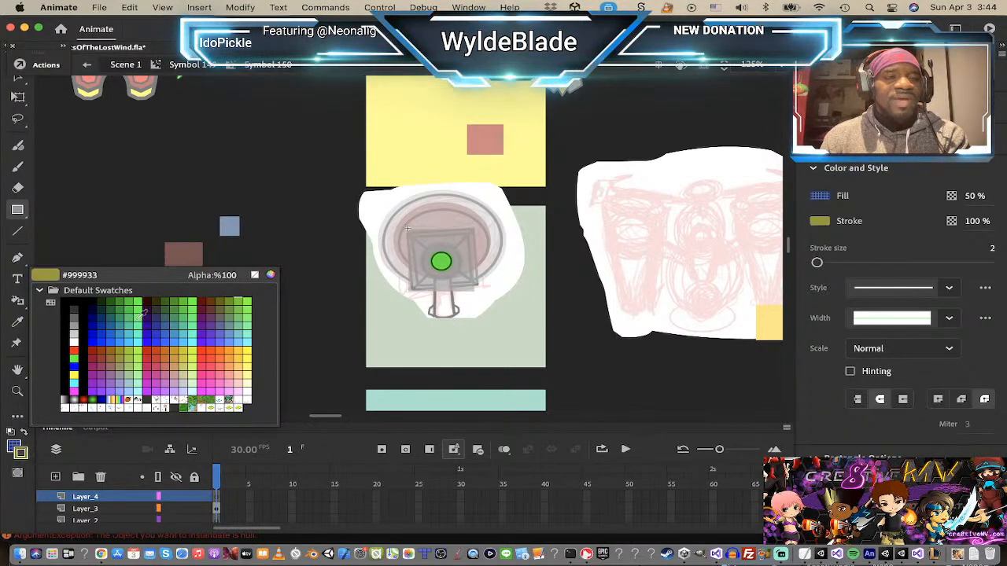
click(252, 278)
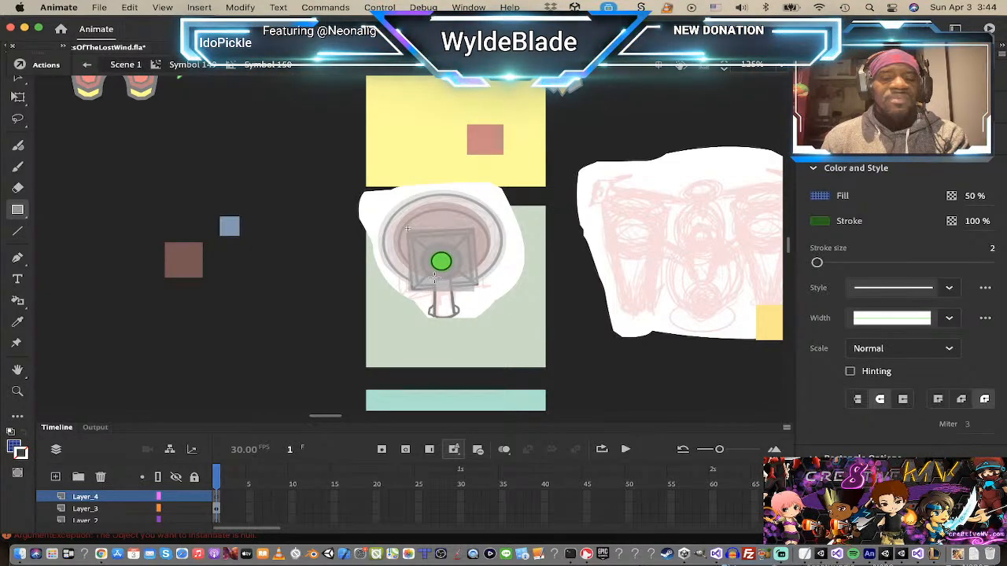
drag(435, 277, 456, 317)
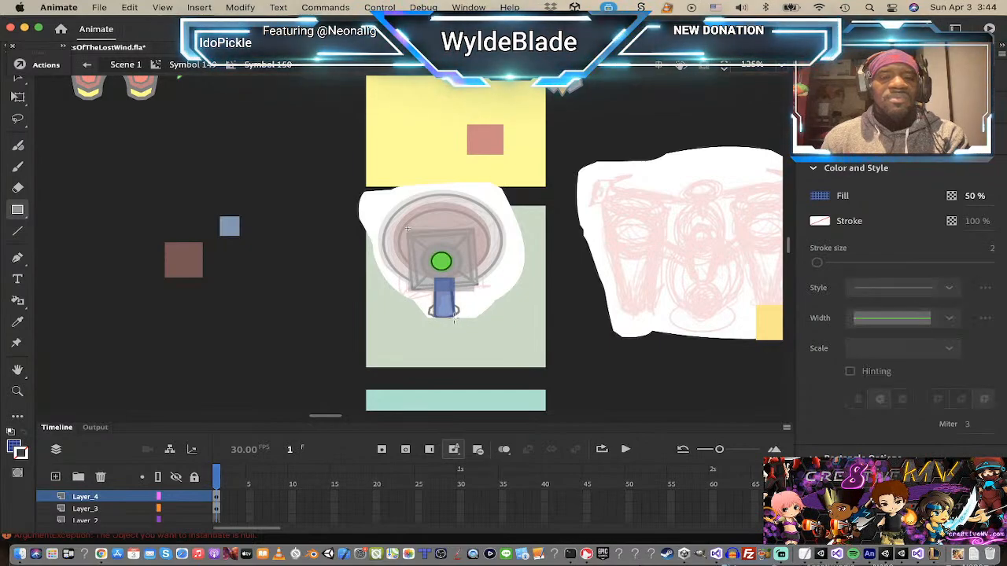
- Nudge the blue rectangle left to X 27.2 to line it up with the sketched stem
key(z)
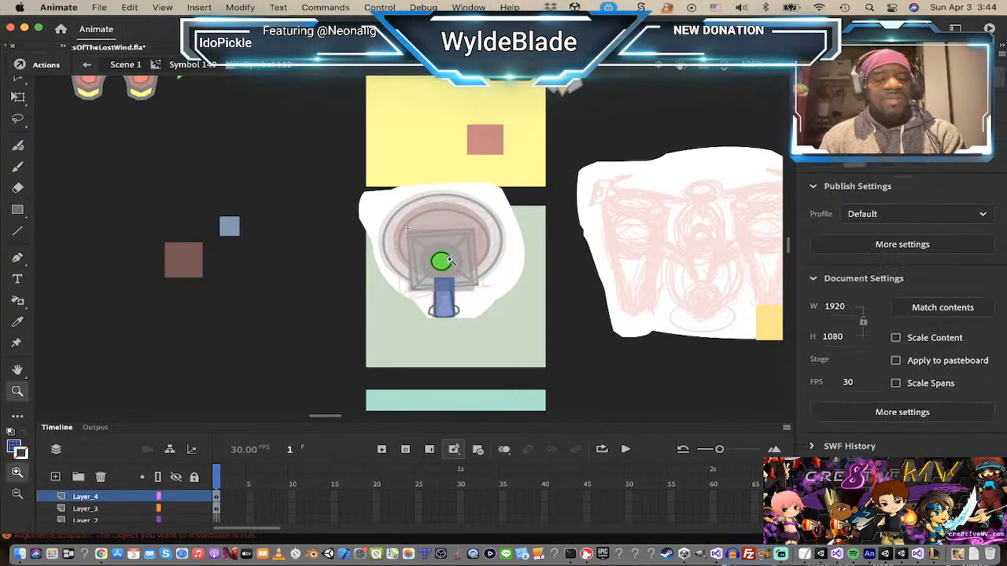
click(467, 291)
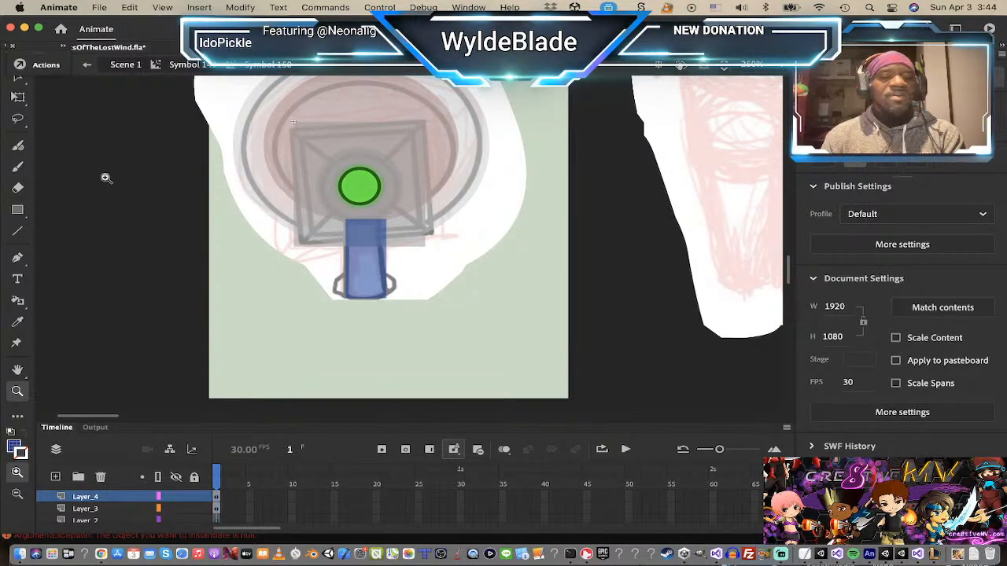
key(v)
click(360, 269)
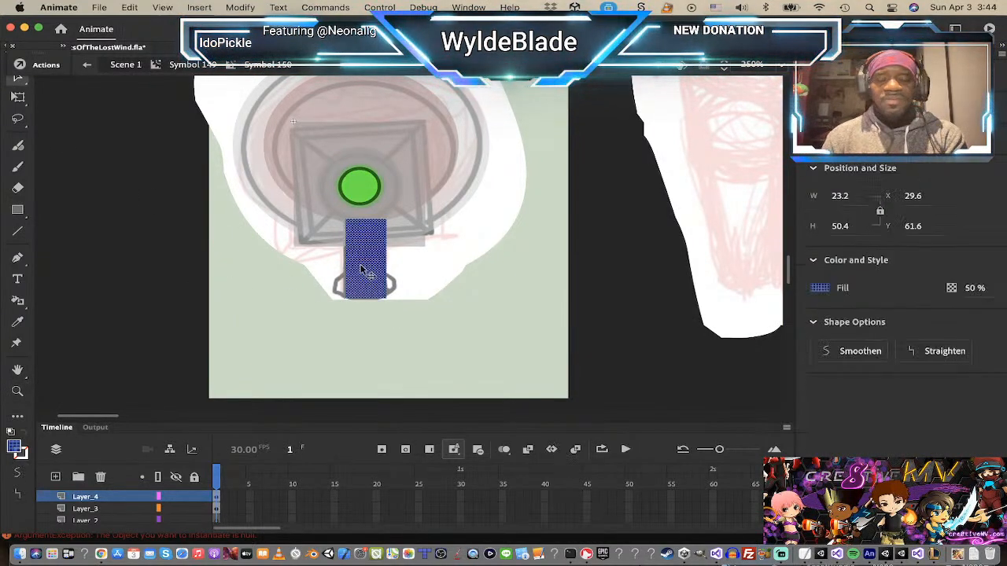
key(Left)
key(Left)
key(Left)
key(Left)
key(Right)
key(Left)
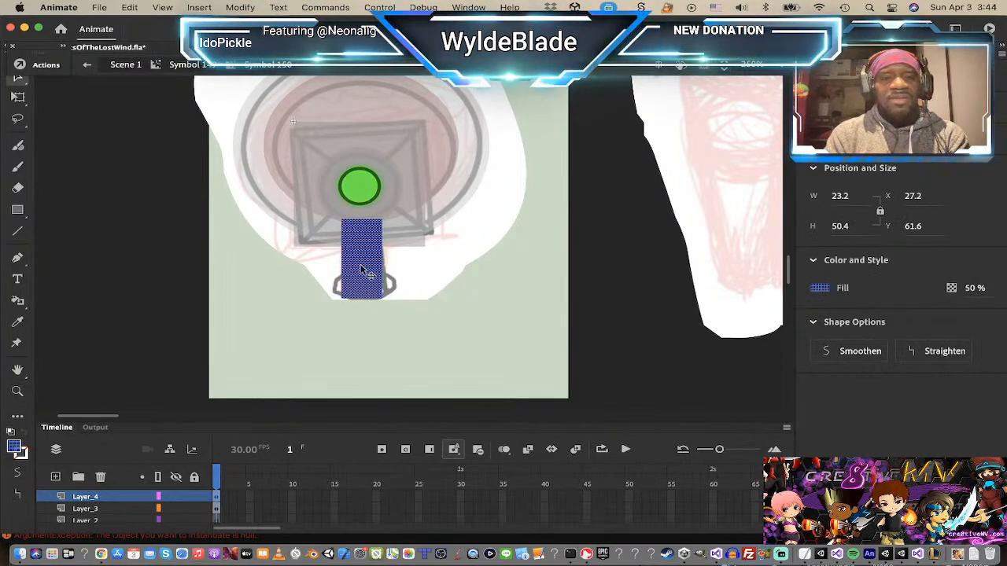
click(454, 323)
- Flare the blue rectangle's two lower corners outward and bend its bottom edge into a shallow downward curve
drag(381, 300, 387, 299)
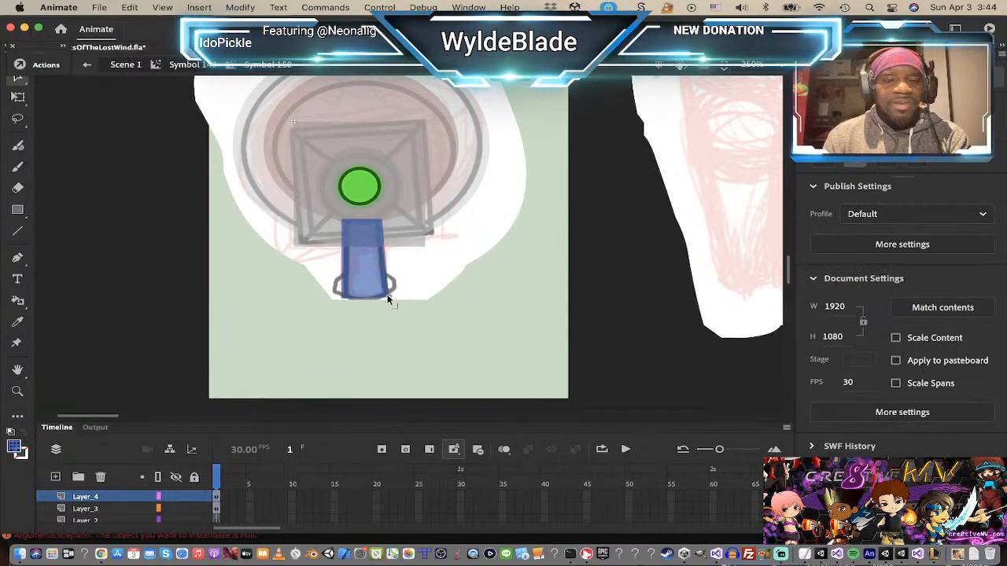
drag(343, 300, 336, 302)
click(340, 298)
click(330, 317)
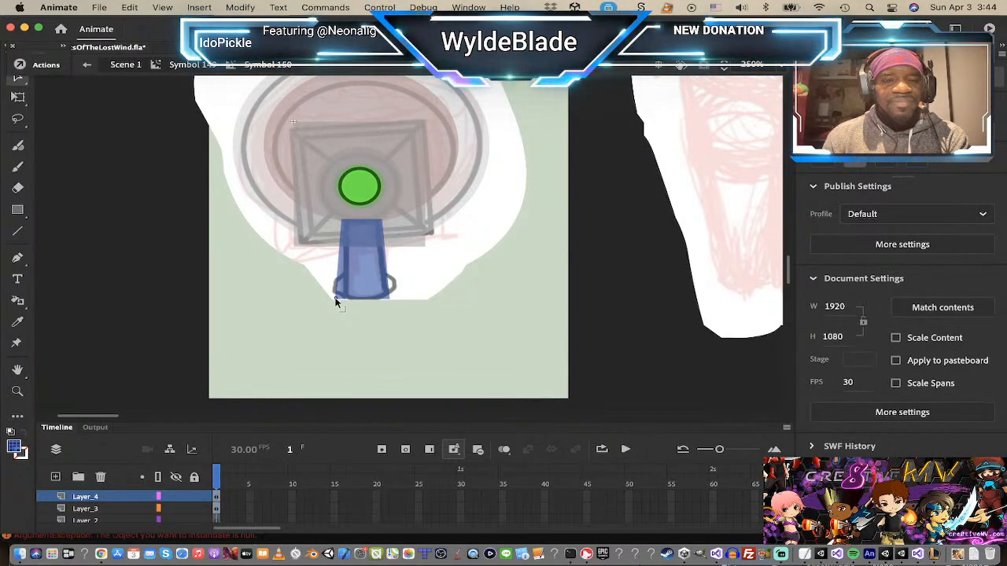
drag(355, 305, 358, 313)
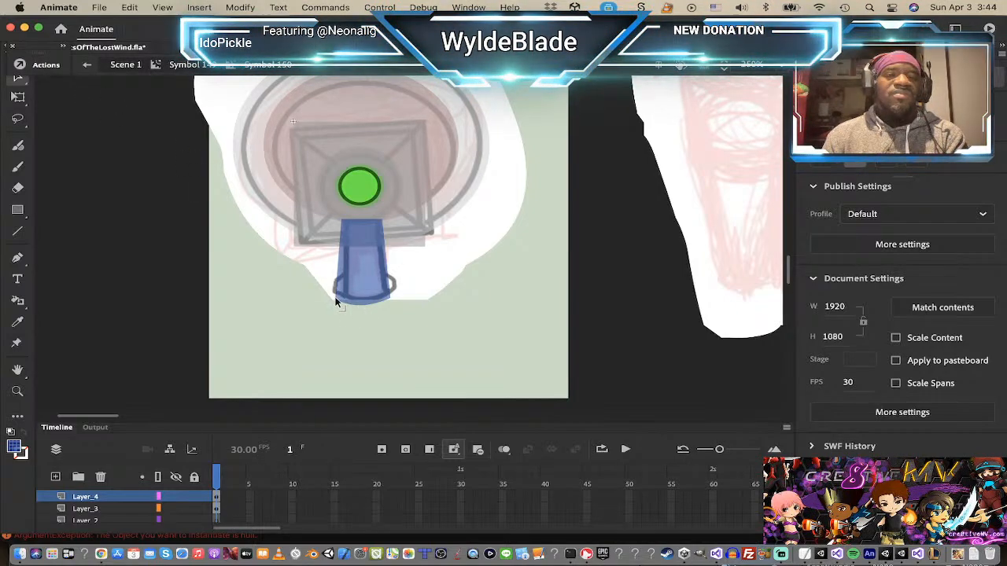
- Pull the stem's lower-left corner slightly inward and narrow its top edge by moving both top corners toward the centre
drag(335, 301, 344, 303)
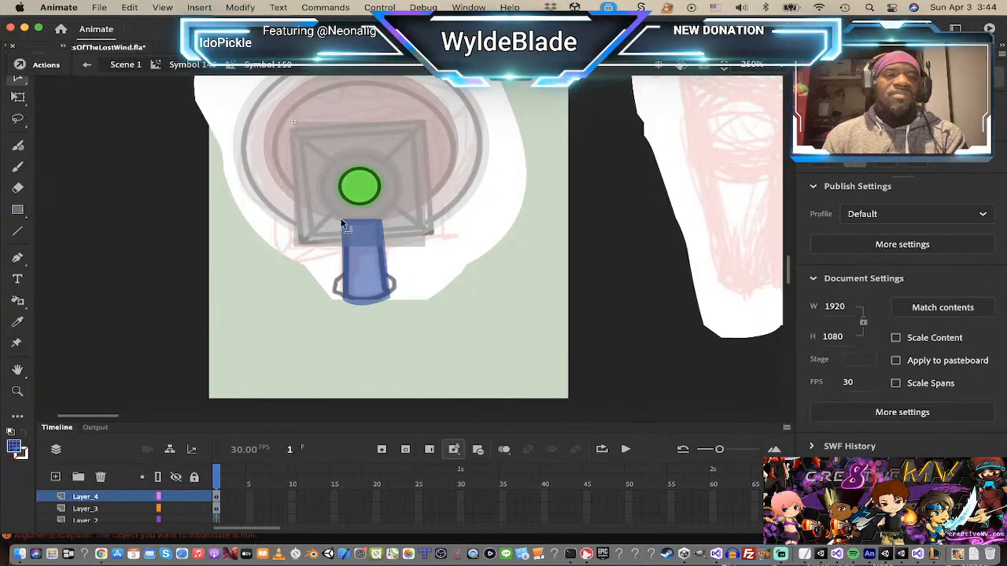
drag(341, 222, 345, 222)
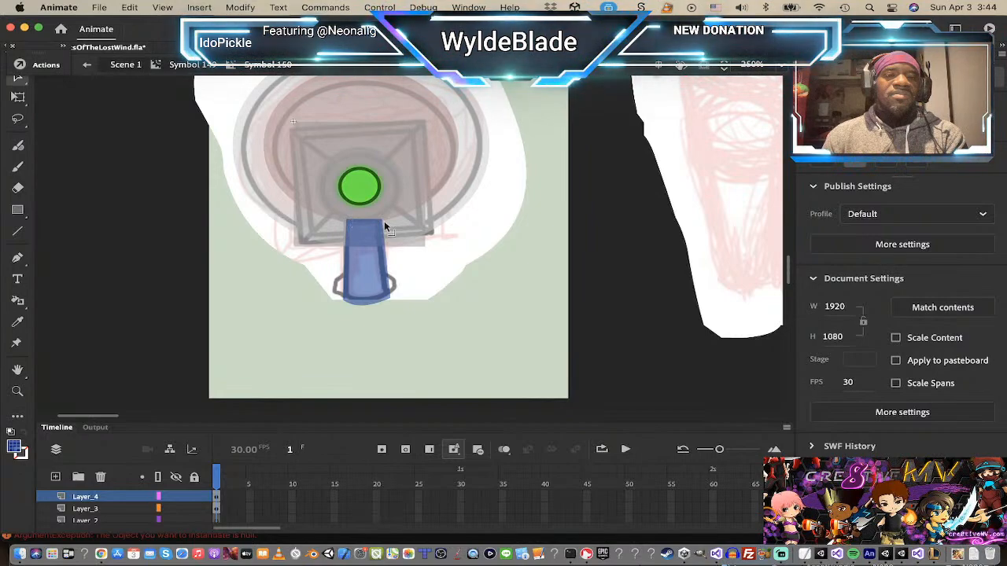
drag(383, 223, 375, 223)
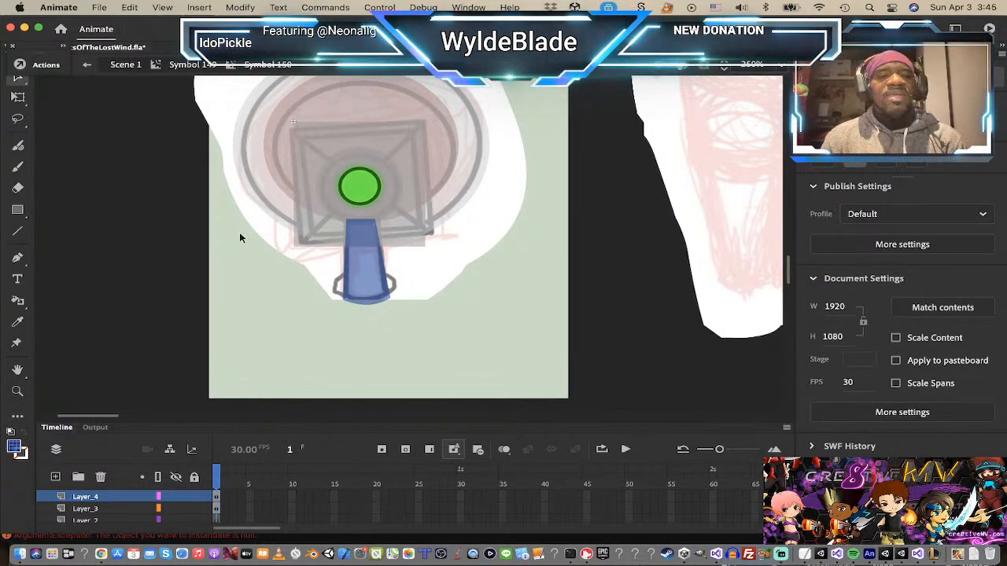
- Draw a small blue rectangle on each side of the stem's lower end, inside the sketched side tabs
click(374, 267)
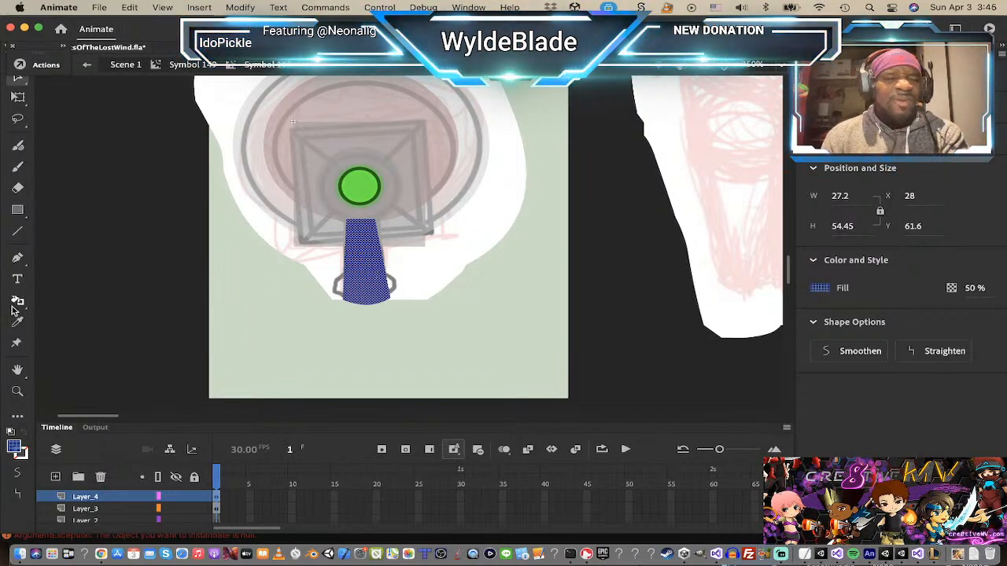
click(17, 210)
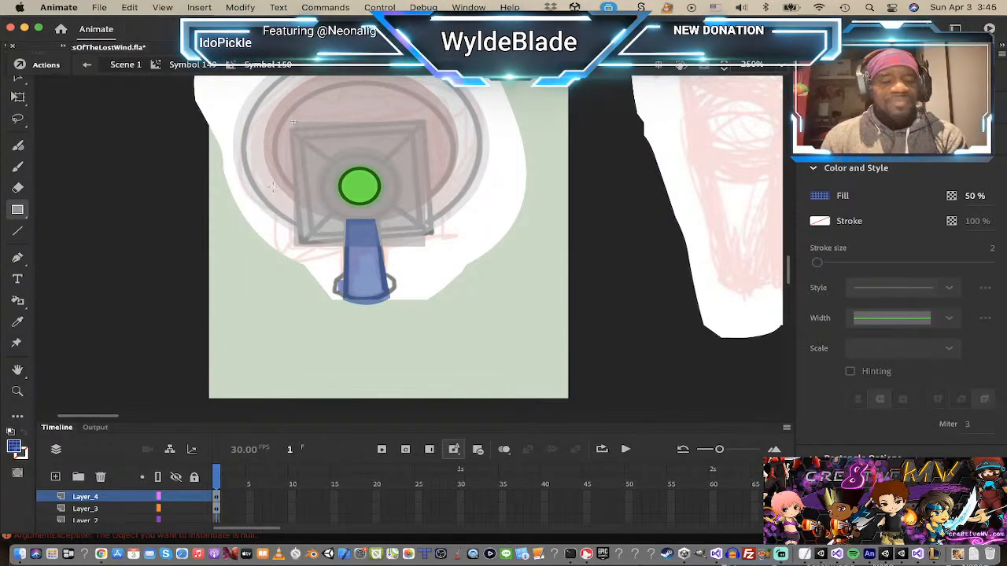
key(z)
click(360, 299)
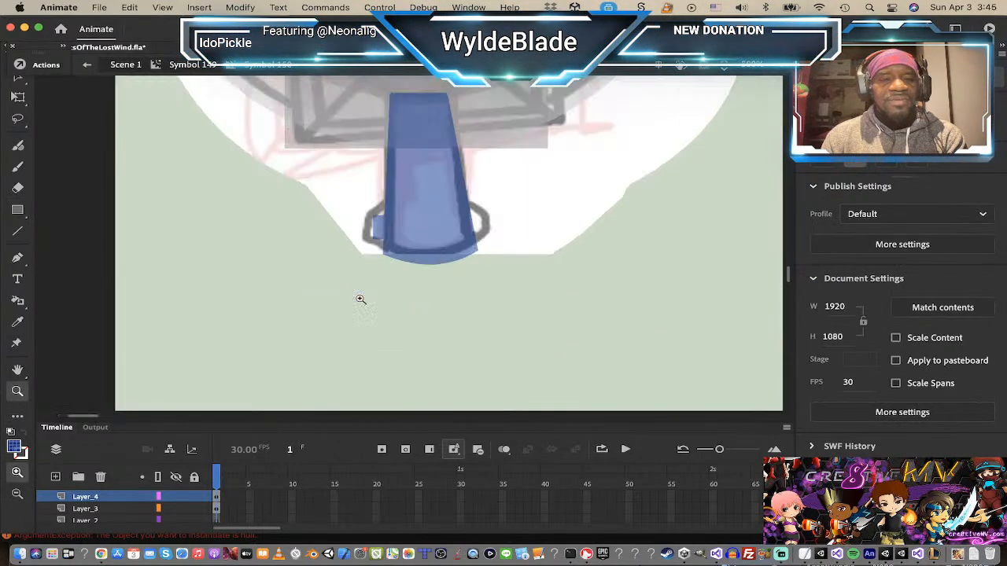
click(421, 264)
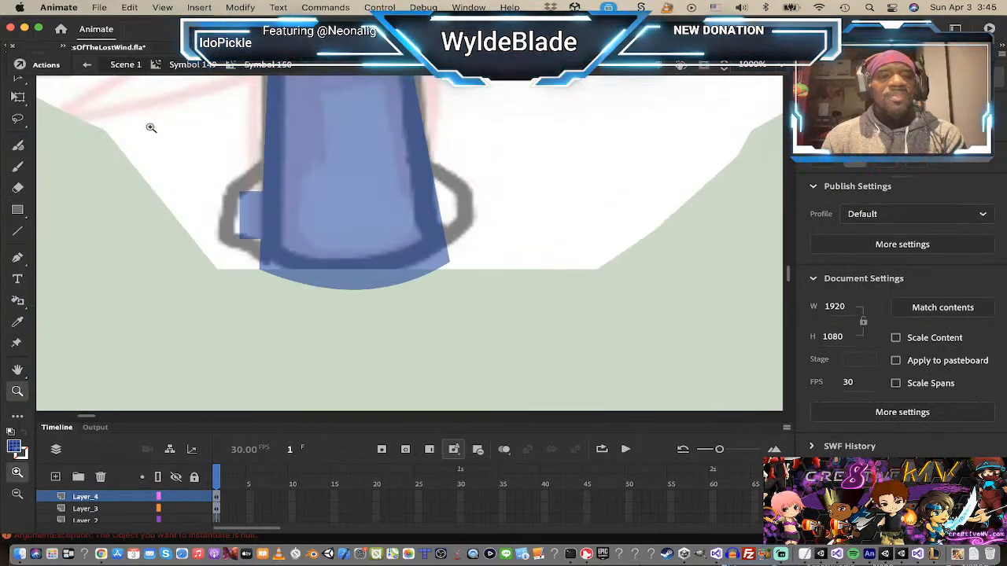
click(19, 209)
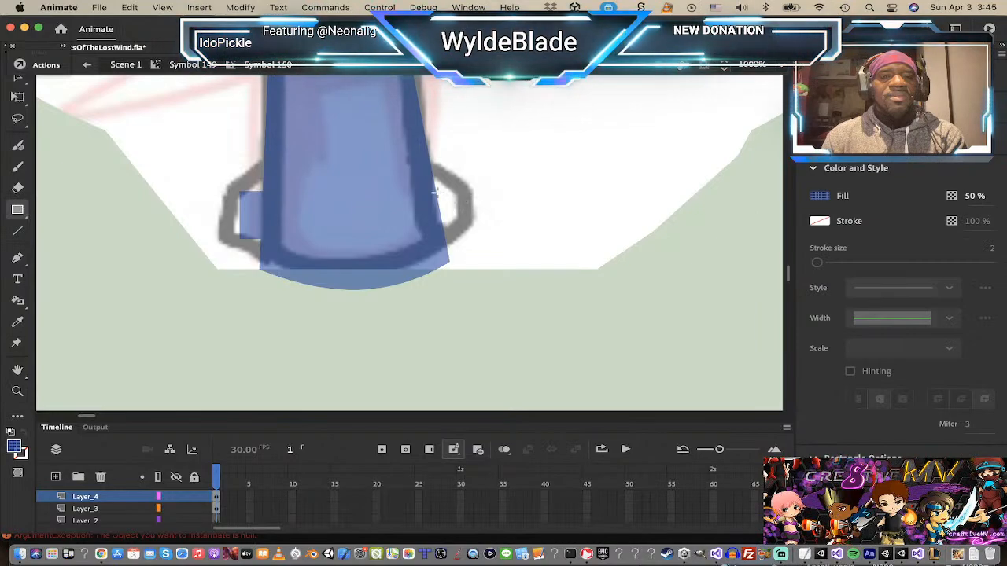
drag(438, 192, 458, 228)
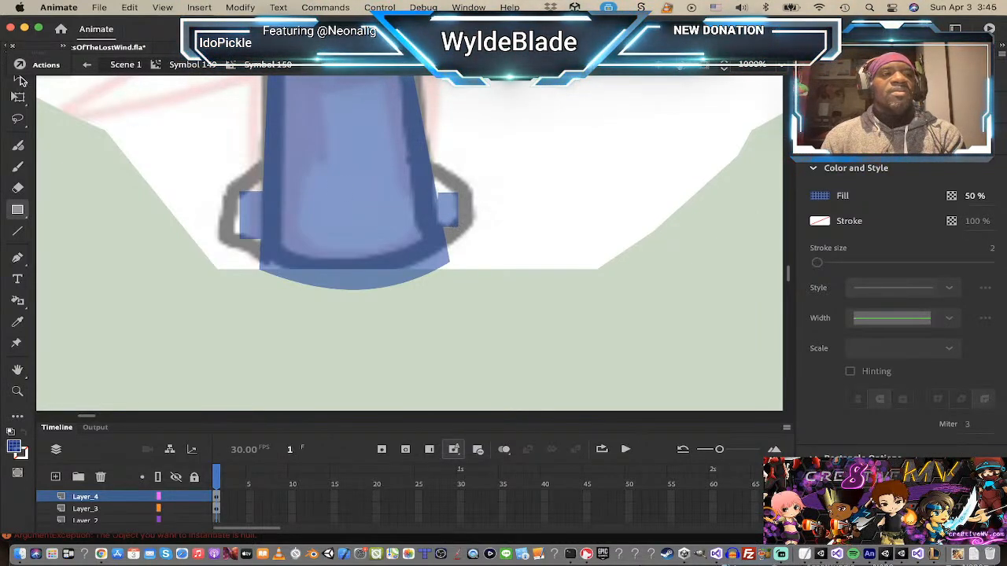
- Reshape the two small side rectangles into angled tabs by moving their corners onto the sketched outlines
click(20, 81)
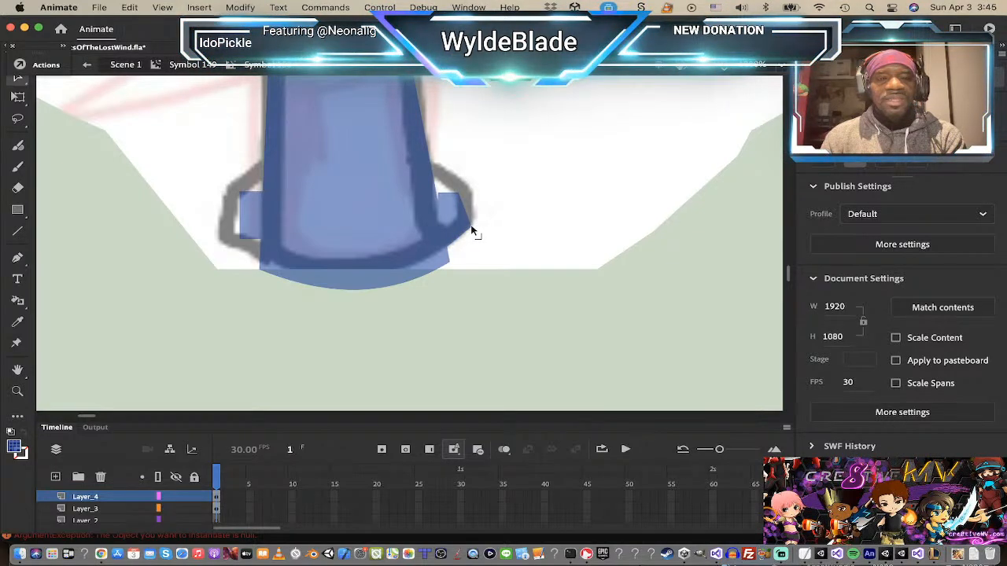
drag(462, 194, 423, 151)
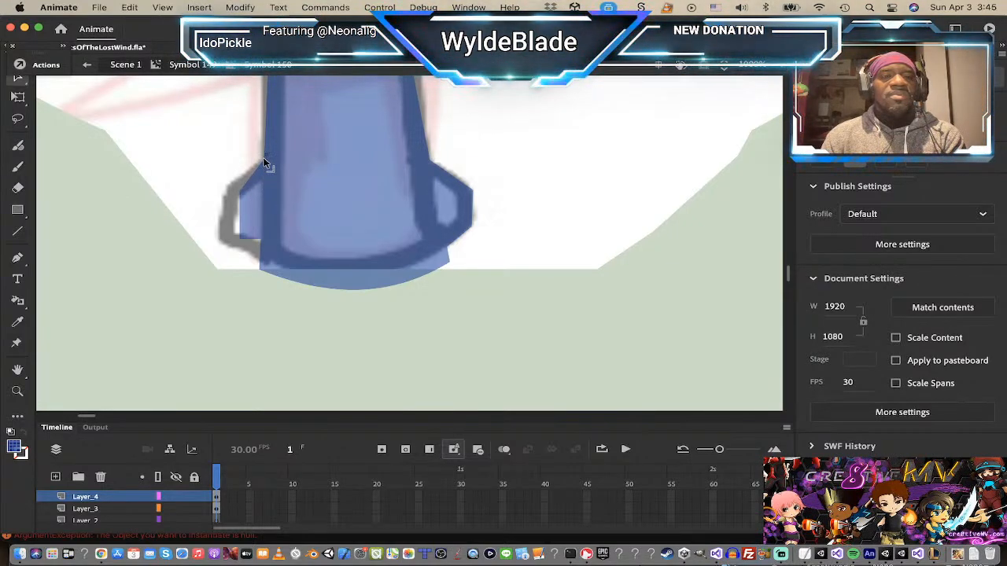
drag(242, 195, 229, 184)
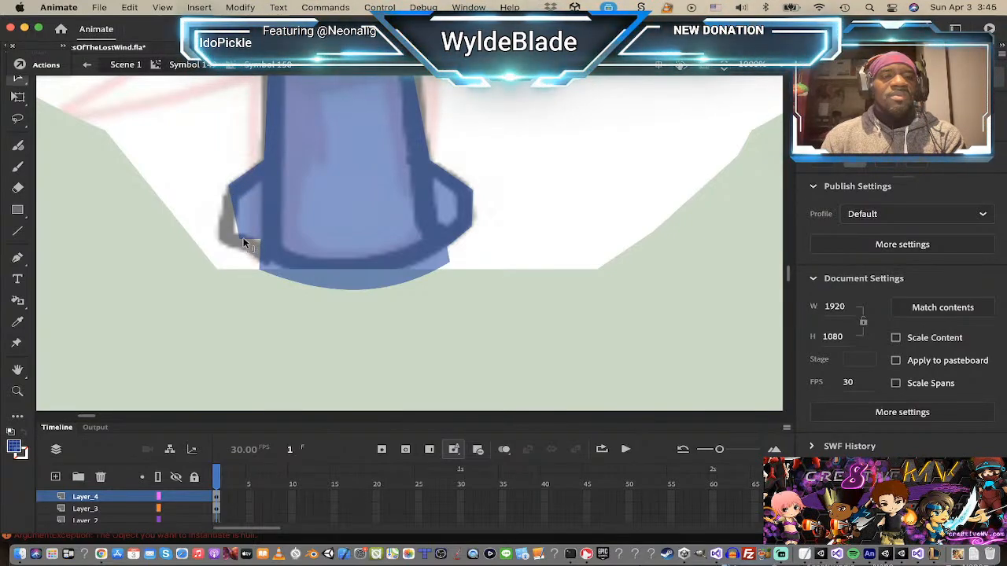
drag(244, 244, 263, 266)
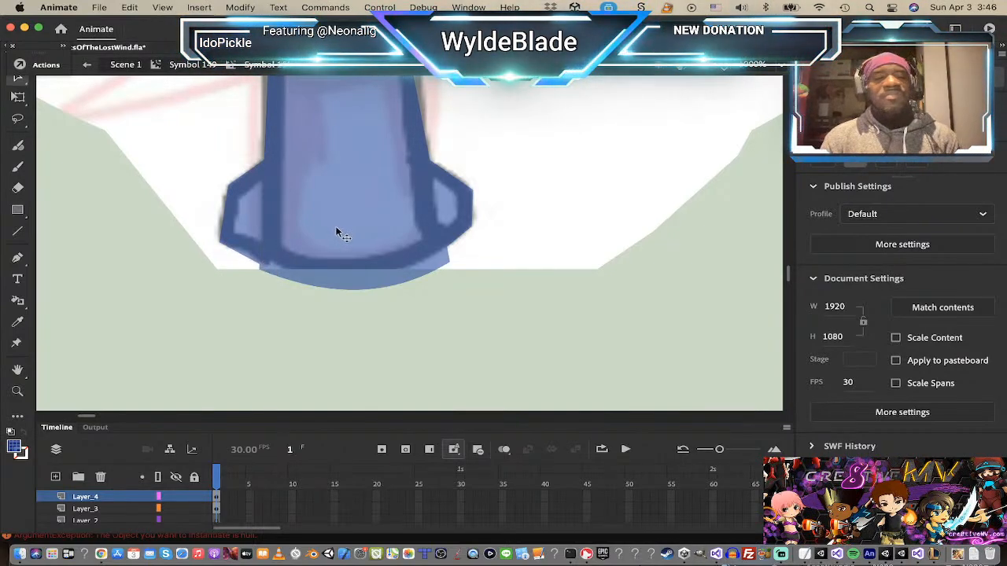
- Outline the square panel with the Ink Bottle tool using a black stroke of size 4
scroll(335, 226, up, 5)
key(z)
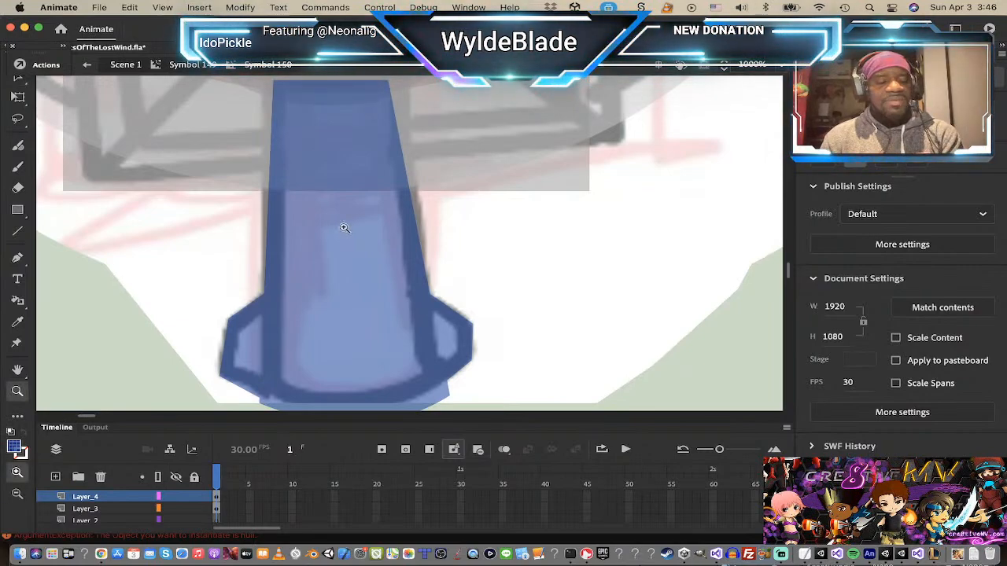
alt+click(437, 246)
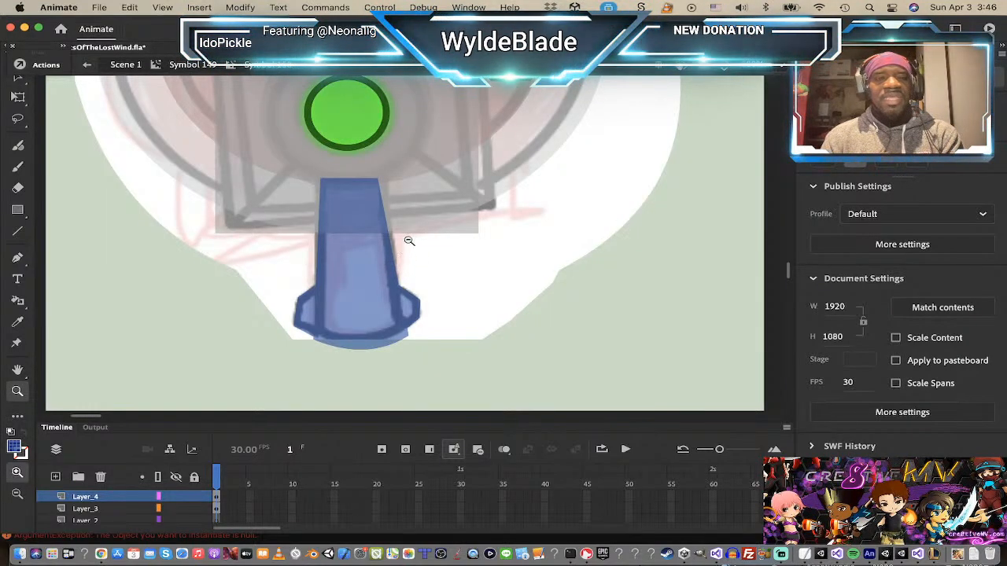
alt+click(352, 200)
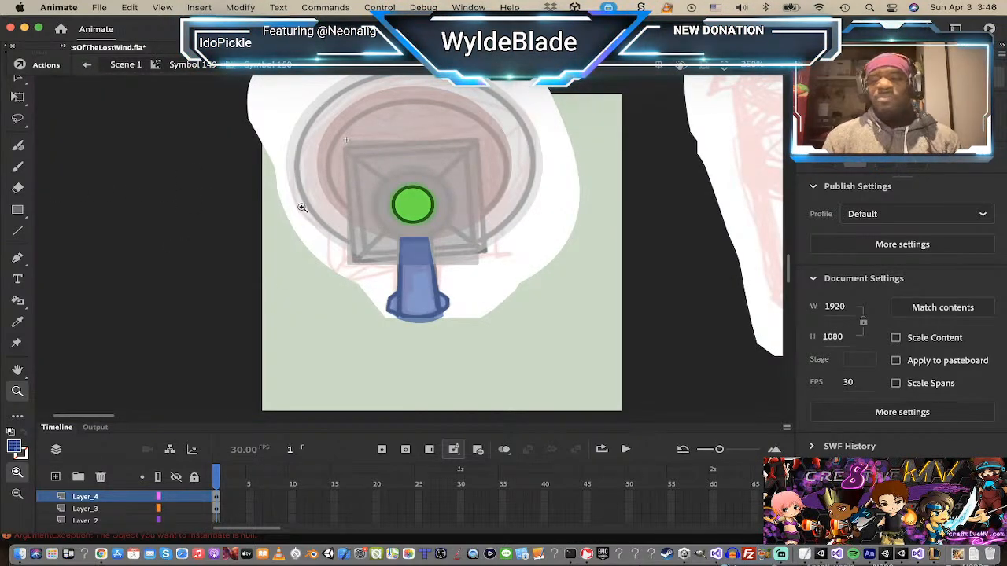
click(19, 302)
click(21, 456)
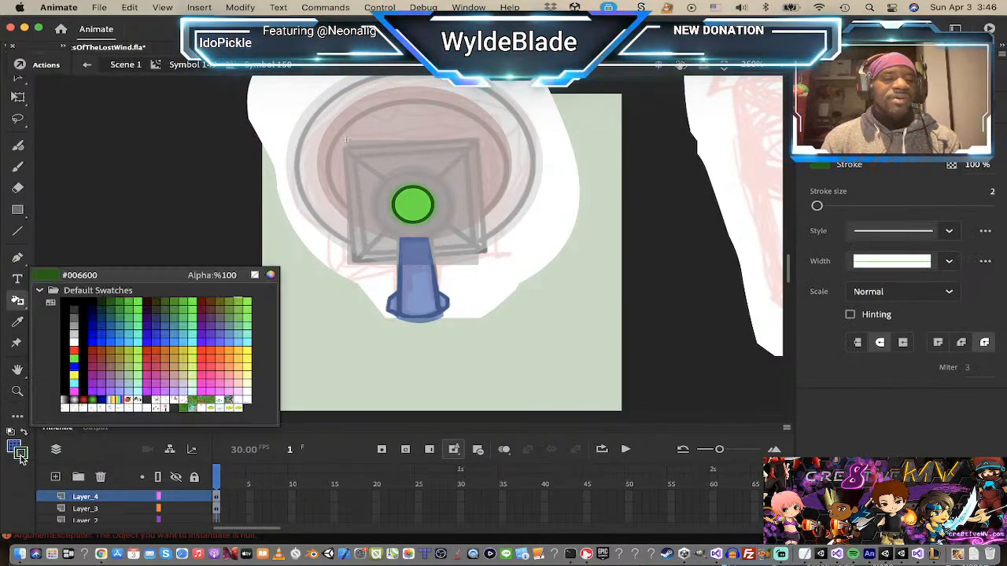
click(66, 300)
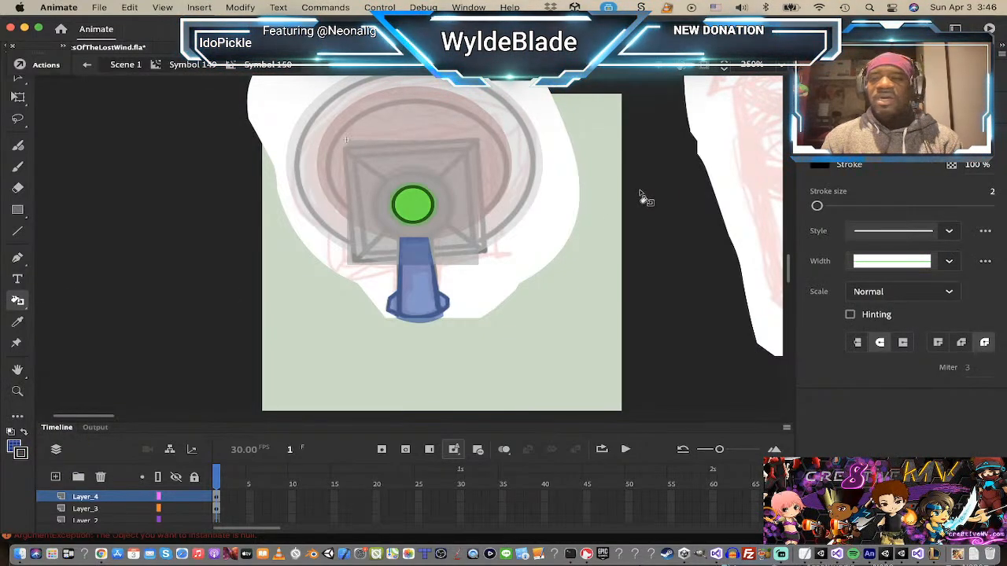
drag(817, 206, 824, 207)
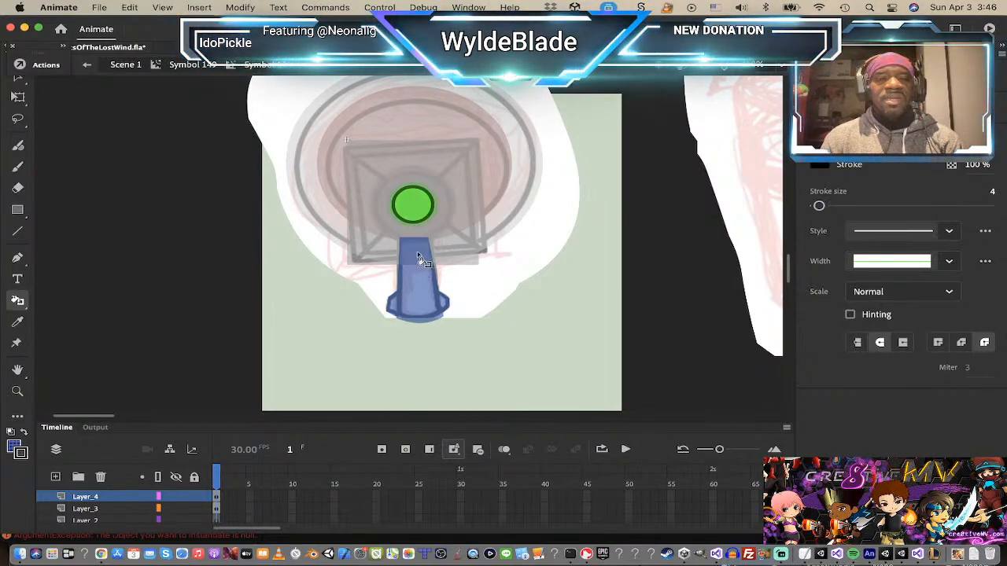
click(362, 263)
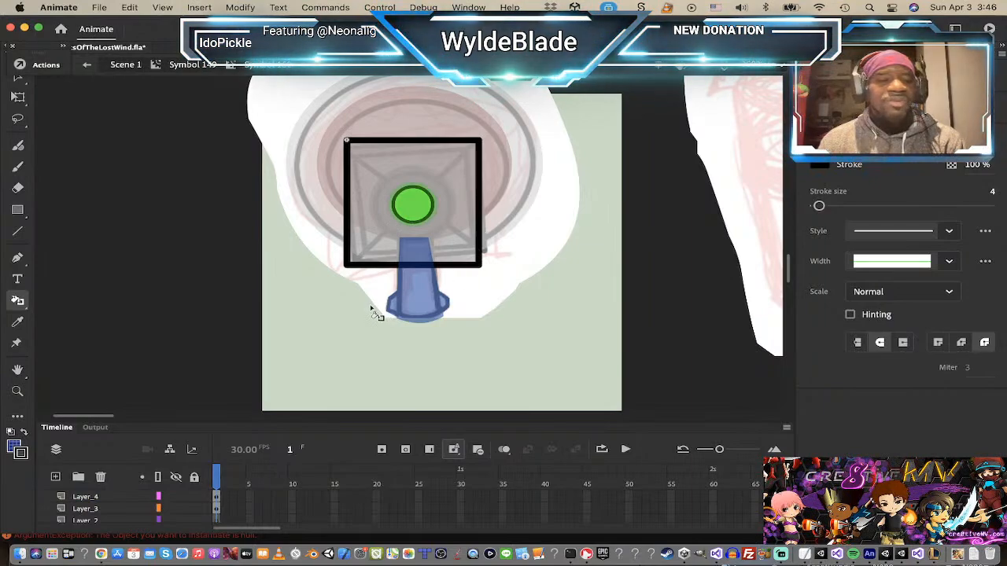
- Outline the blue stem with its side tabs and the circle around the green button in black with stroke size 2
click(439, 290)
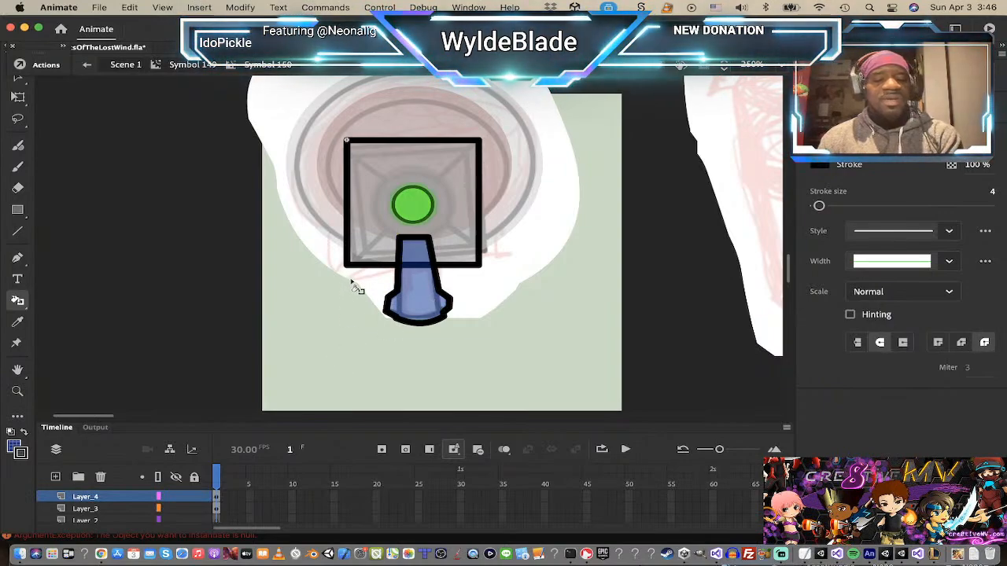
key(super+z)
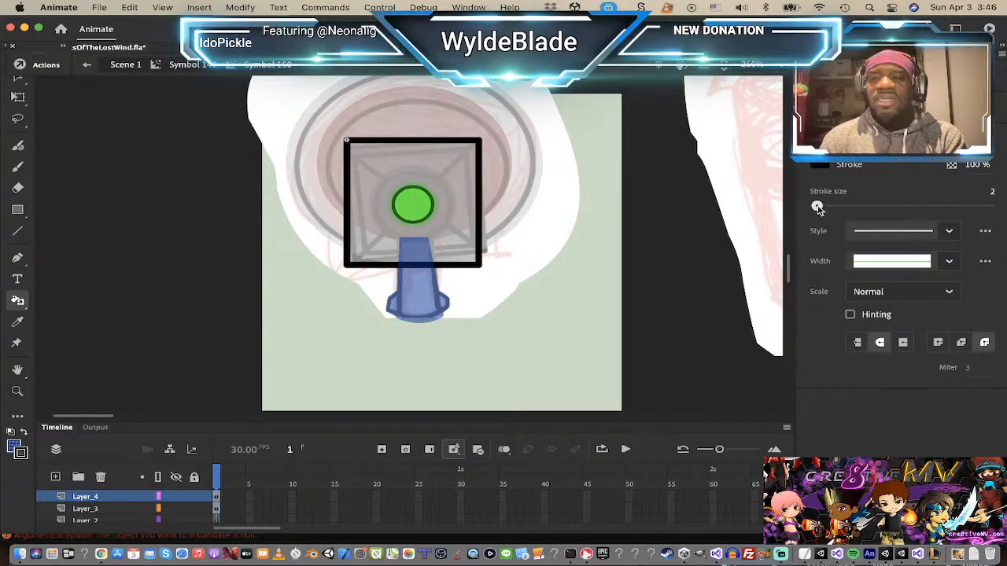
click(443, 289)
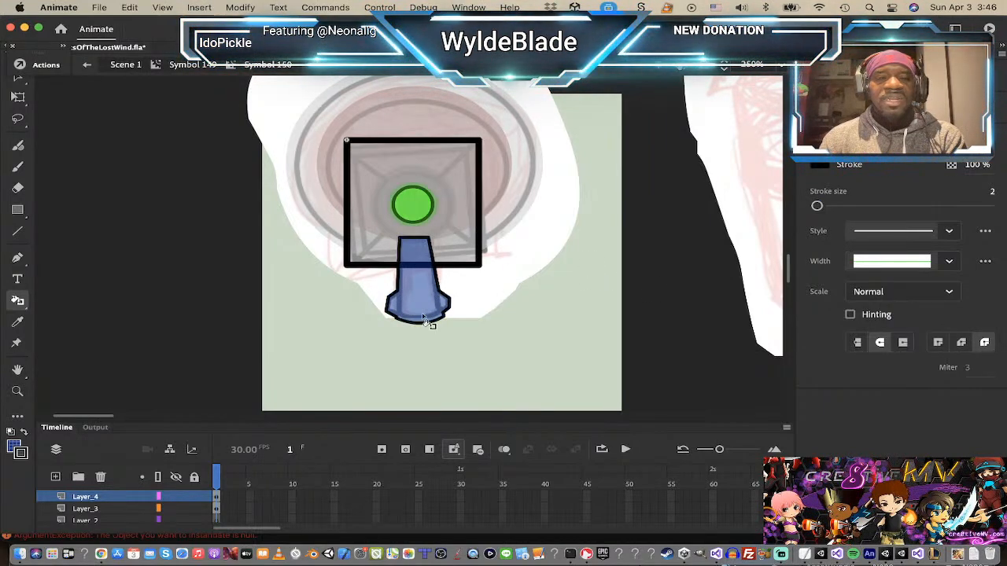
click(391, 237)
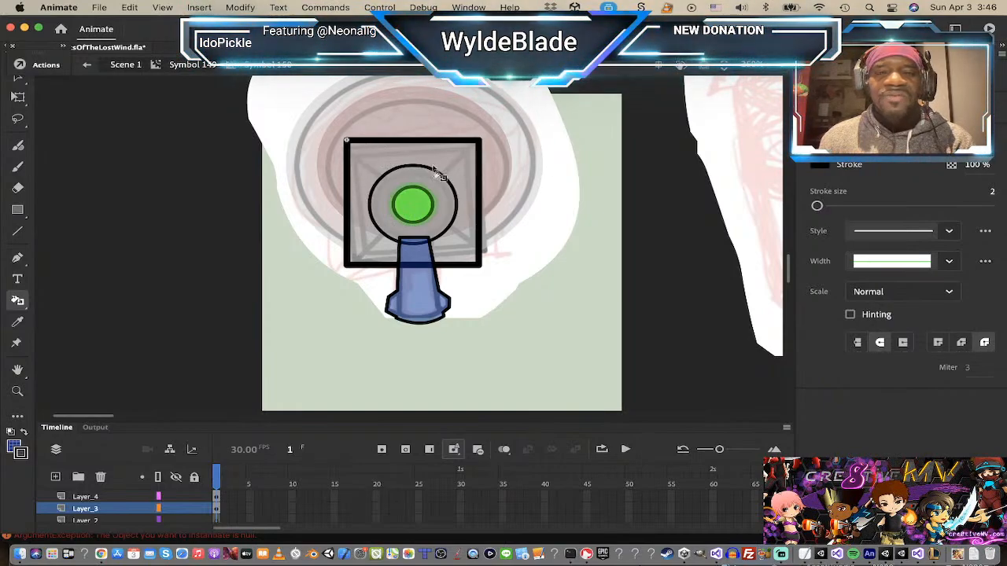
- Draw two crossing diagonal lines through the square panel's corners, extending slightly beyond its outline
click(19, 232)
drag(331, 126, 381, 180)
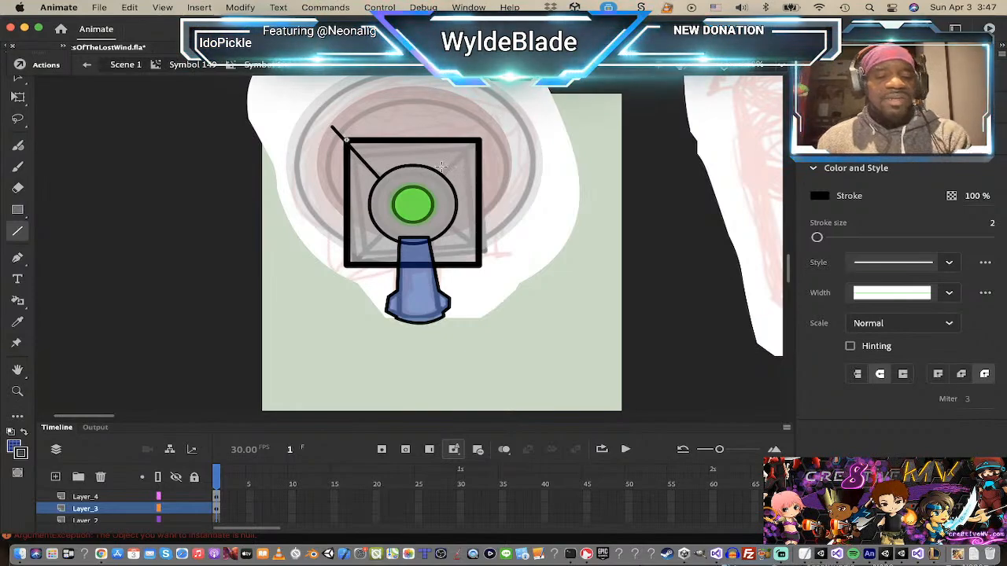
key(super+z)
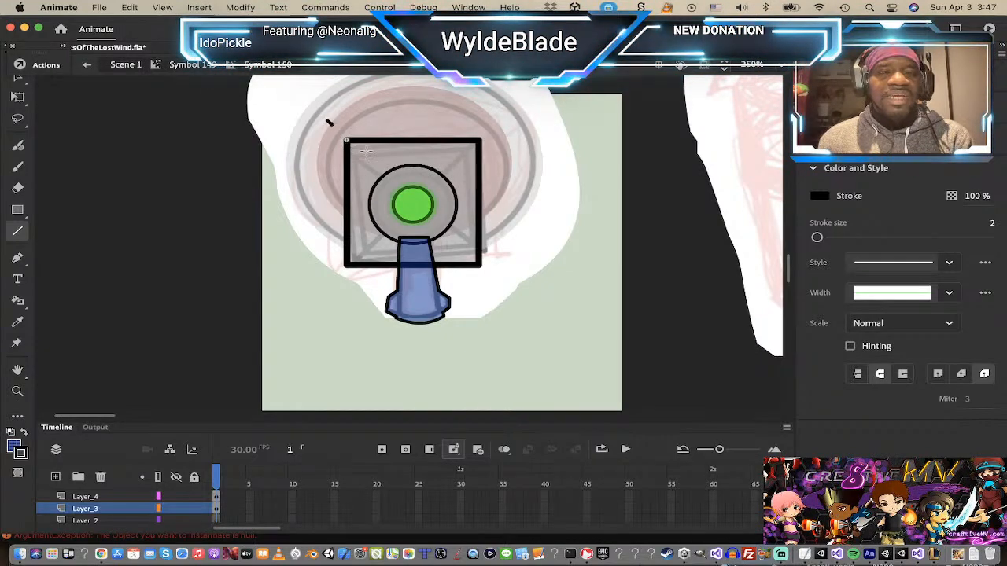
drag(327, 120, 497, 284)
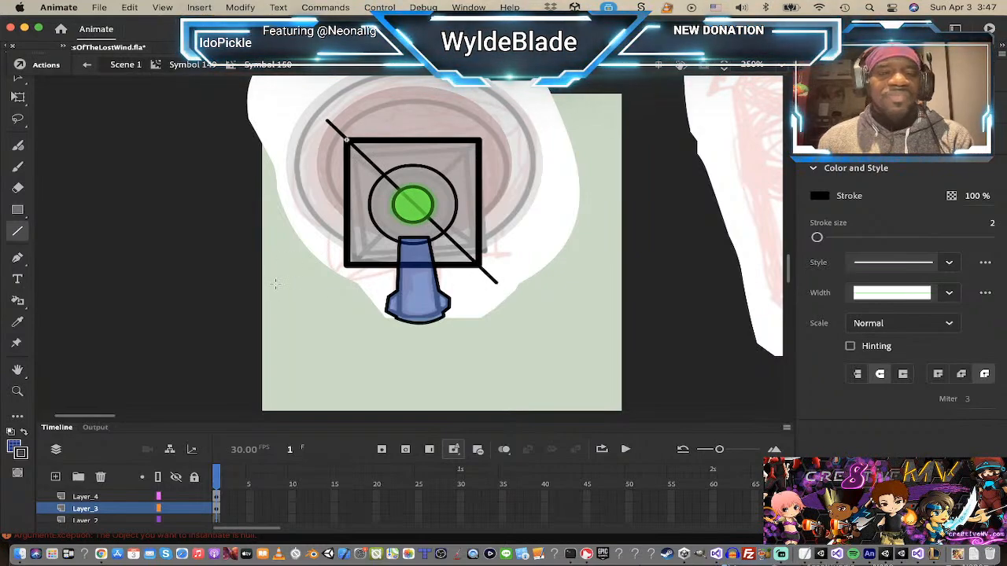
drag(321, 284, 503, 121)
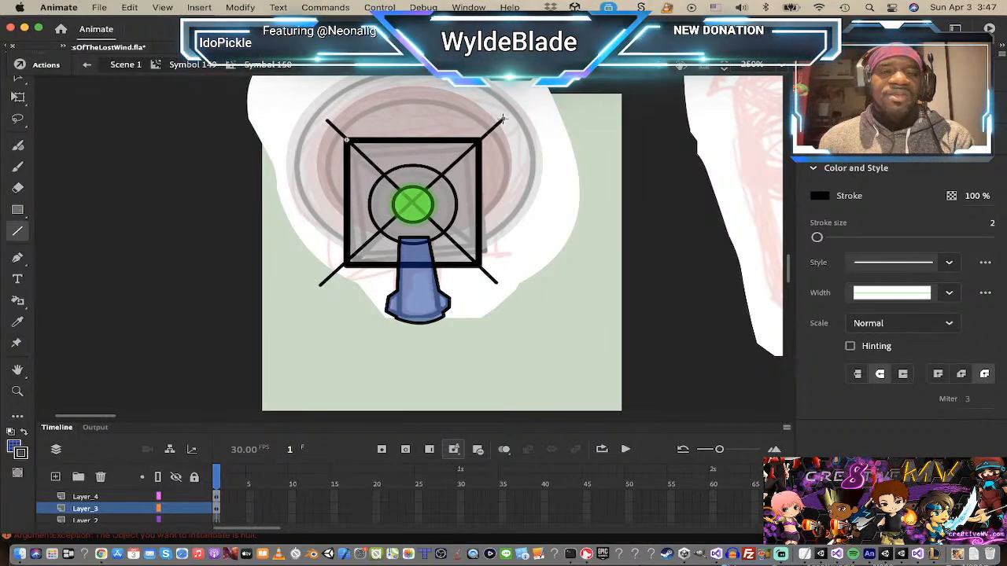
- Move the four diagonal line segments outside the circle from Layer_3 onto the square panel's Layer_1, keeping them in place
key(v)
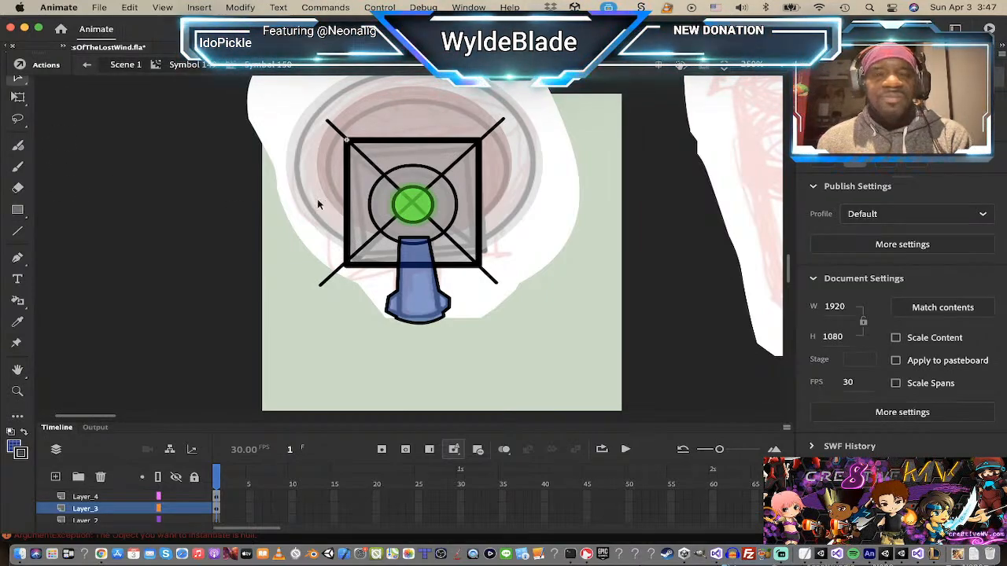
click(494, 130)
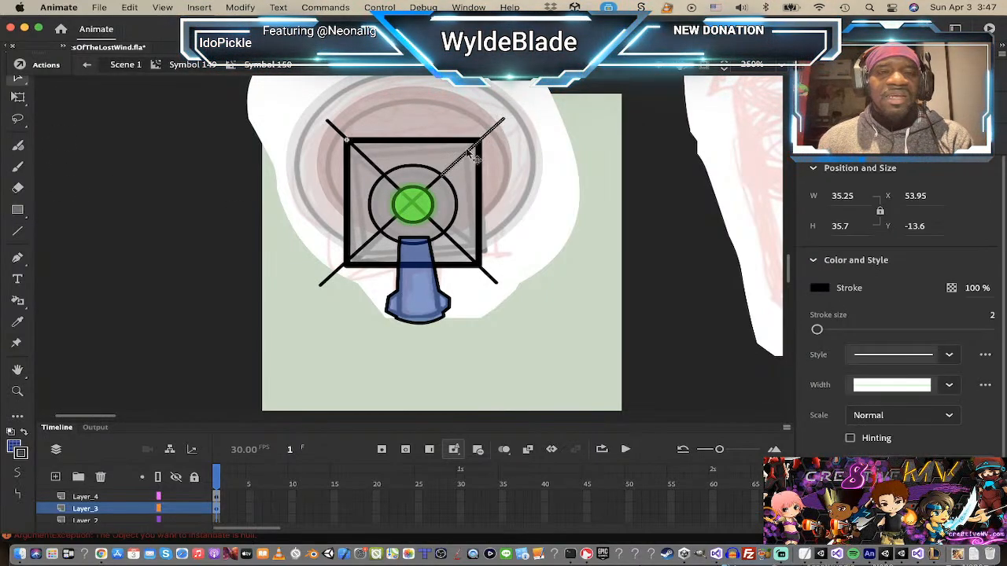
click(509, 151)
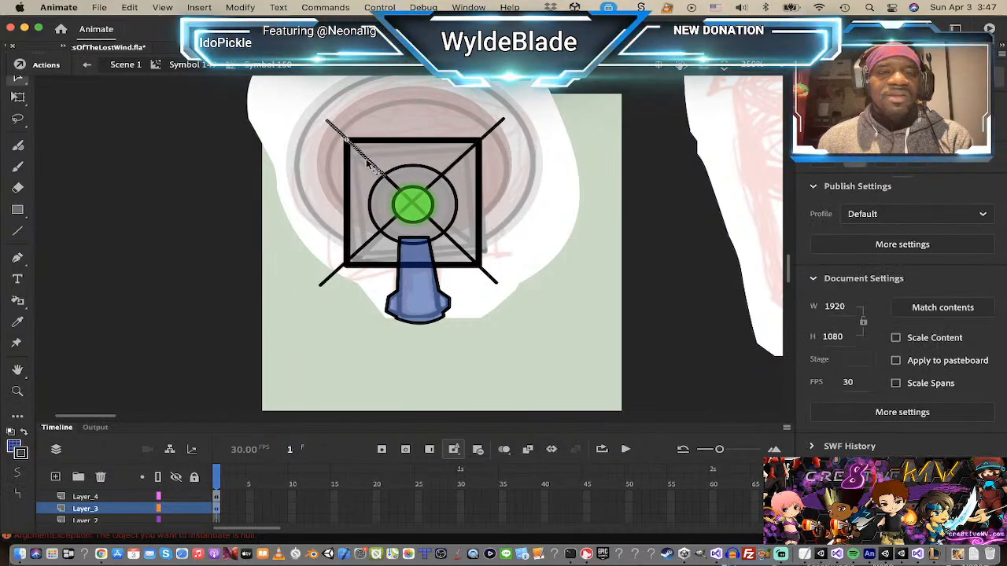
click(366, 159)
shift+click(494, 129)
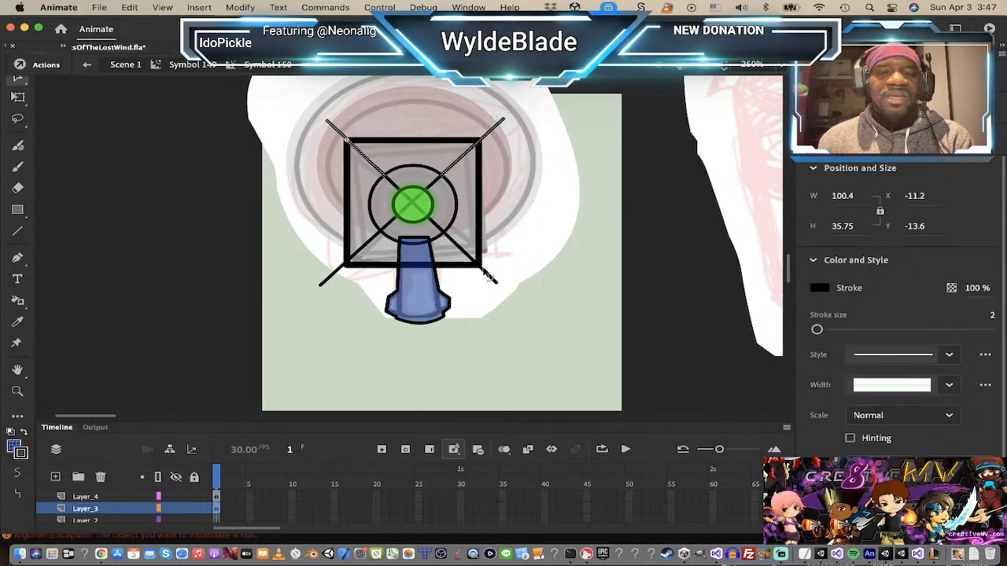
shift+click(489, 277)
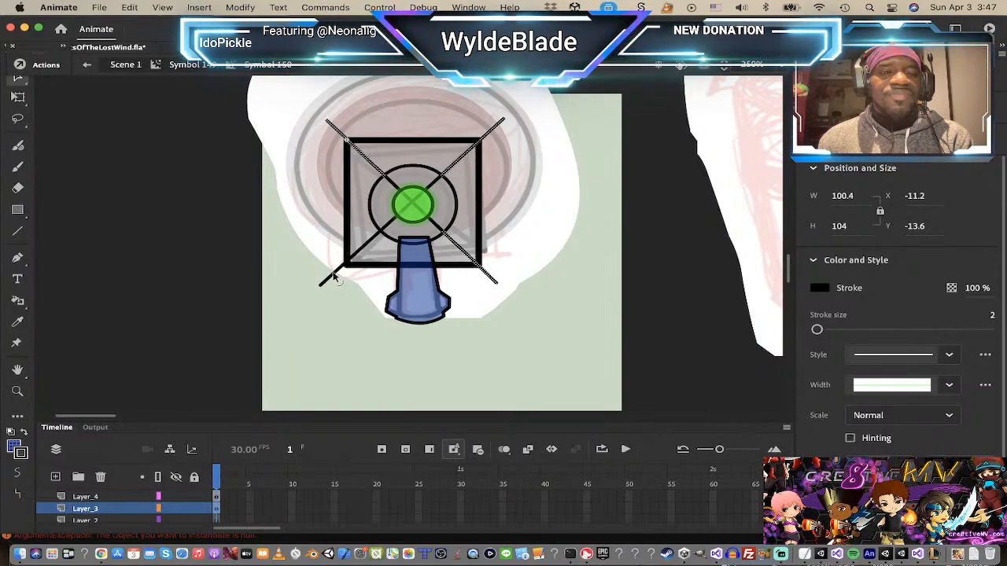
drag(331, 277, 331, 281)
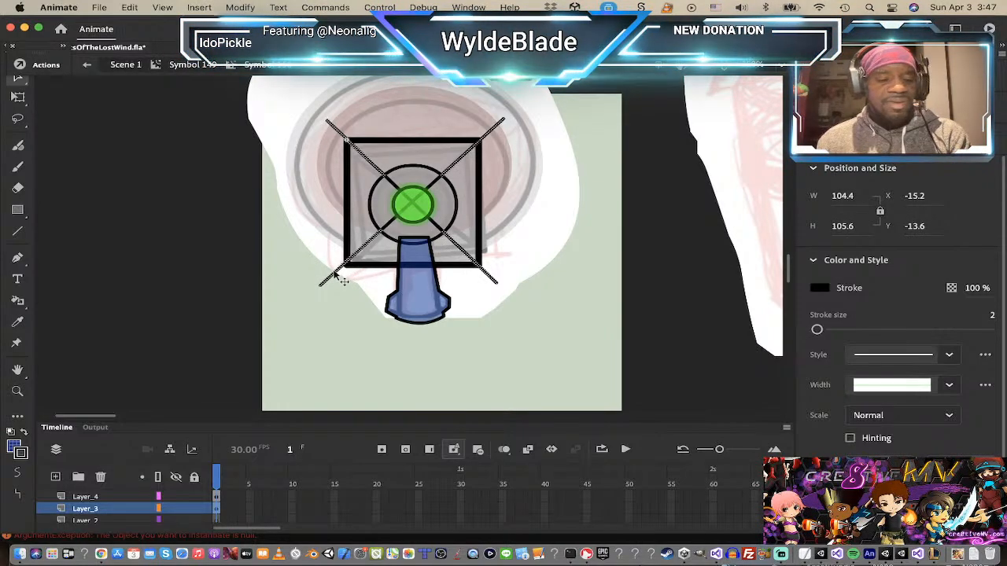
key(Delete)
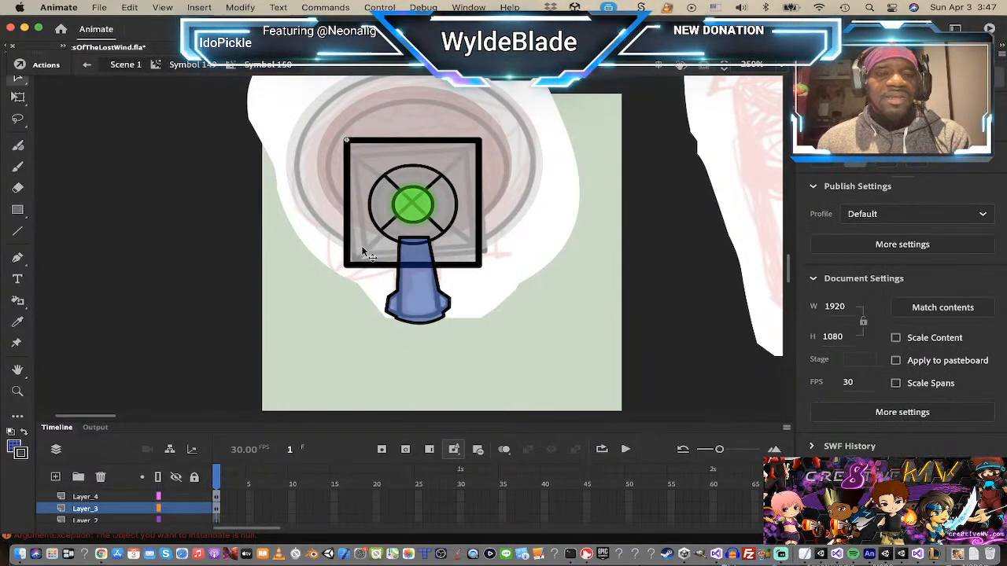
double_click(360, 265)
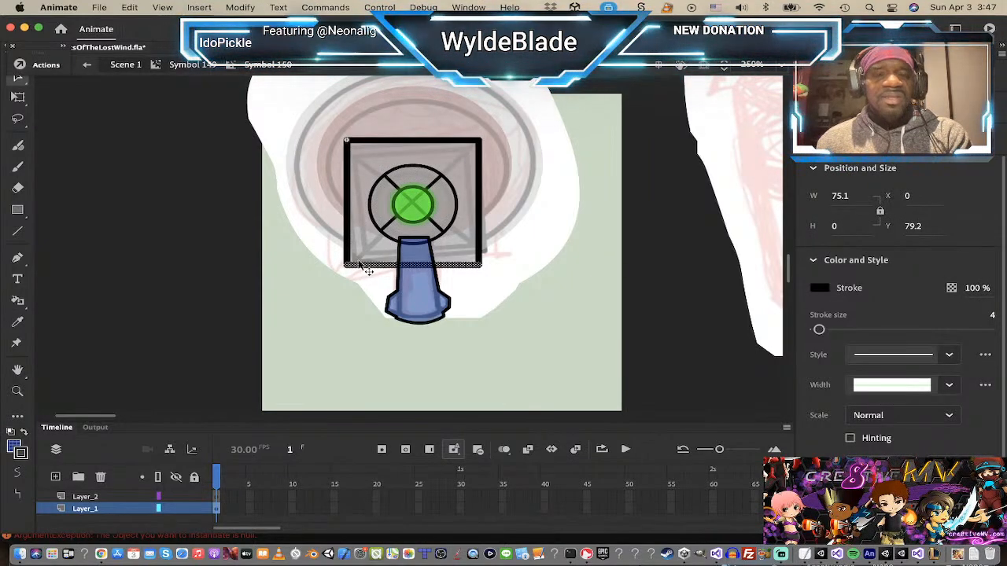
key(super+z)
click(529, 234)
- Delete the four diagonal line ends that stick out beyond the square panel's corners
click(494, 282)
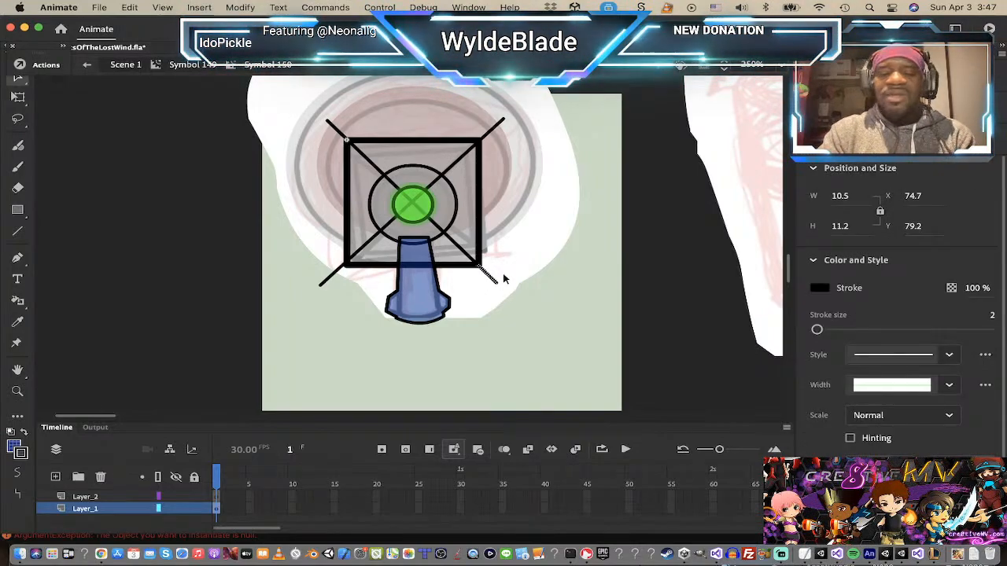
key(Delete)
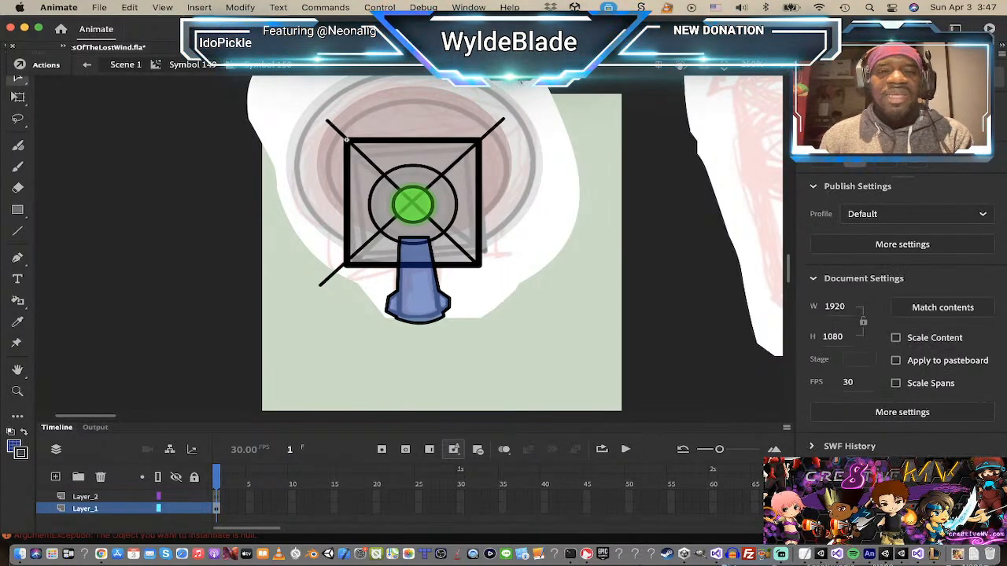
click(496, 129)
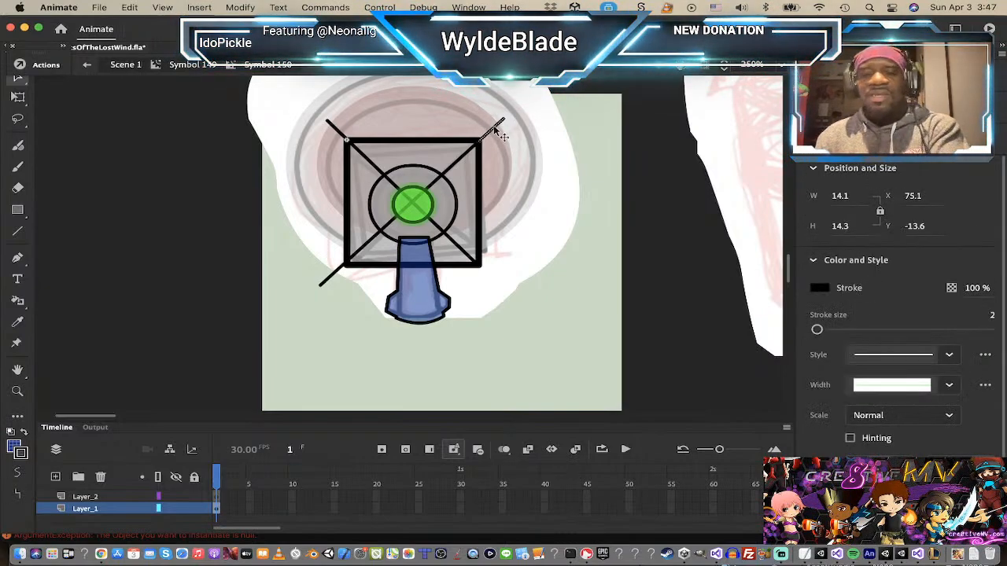
key(Delete)
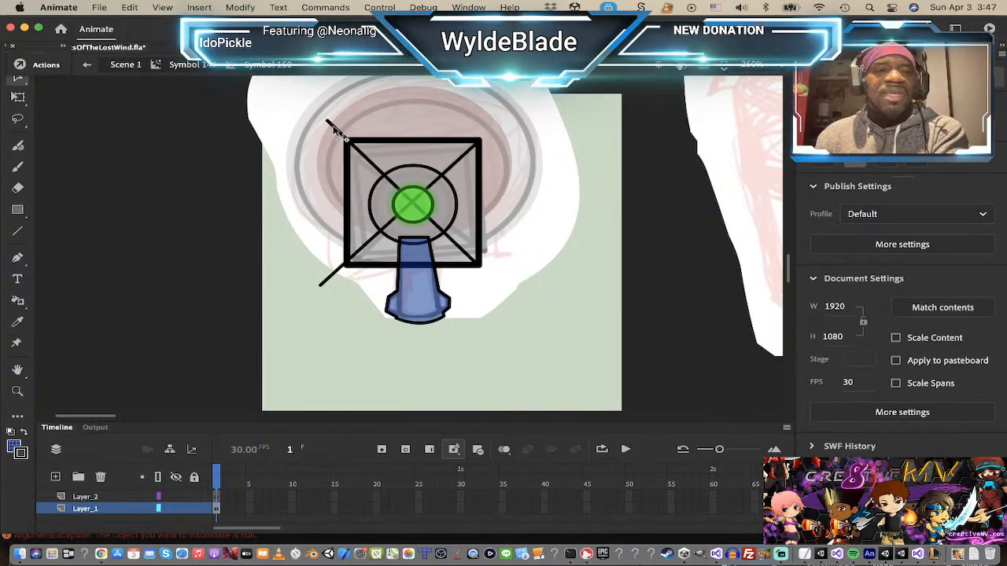
click(331, 129)
key(Delete)
click(325, 283)
key(Delete)
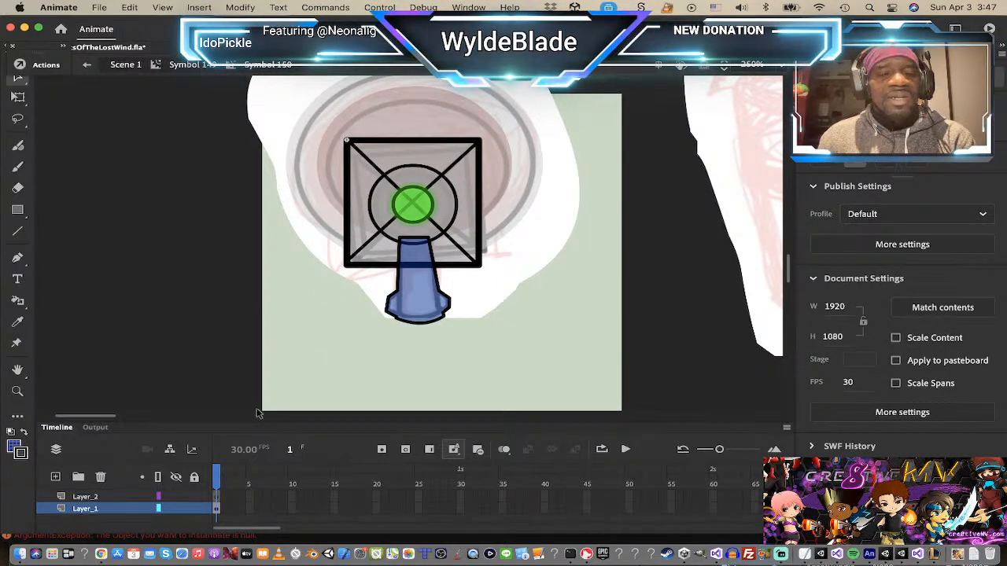
- Lock Layer_2 and the square panel's Layer_1
click(194, 497)
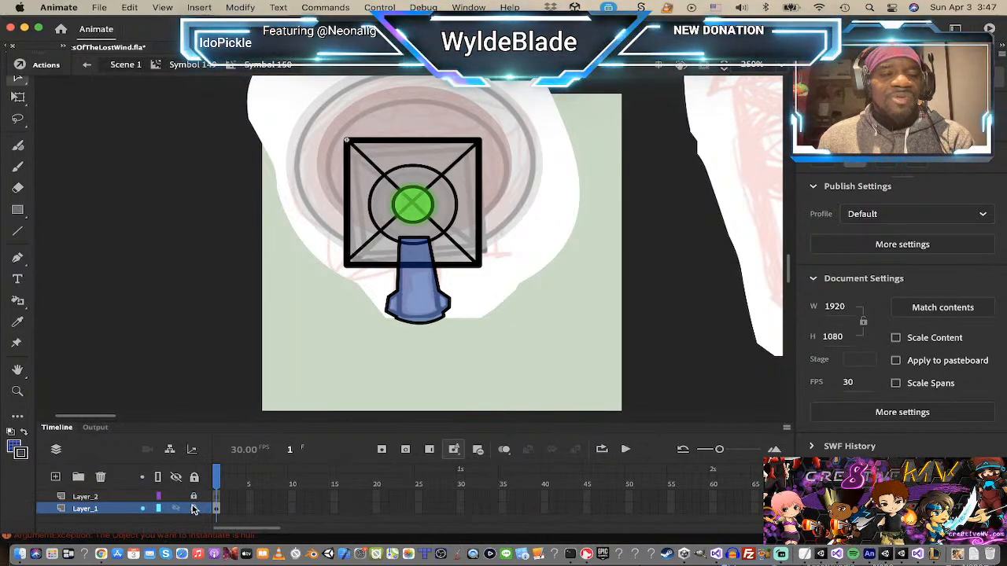
click(425, 211)
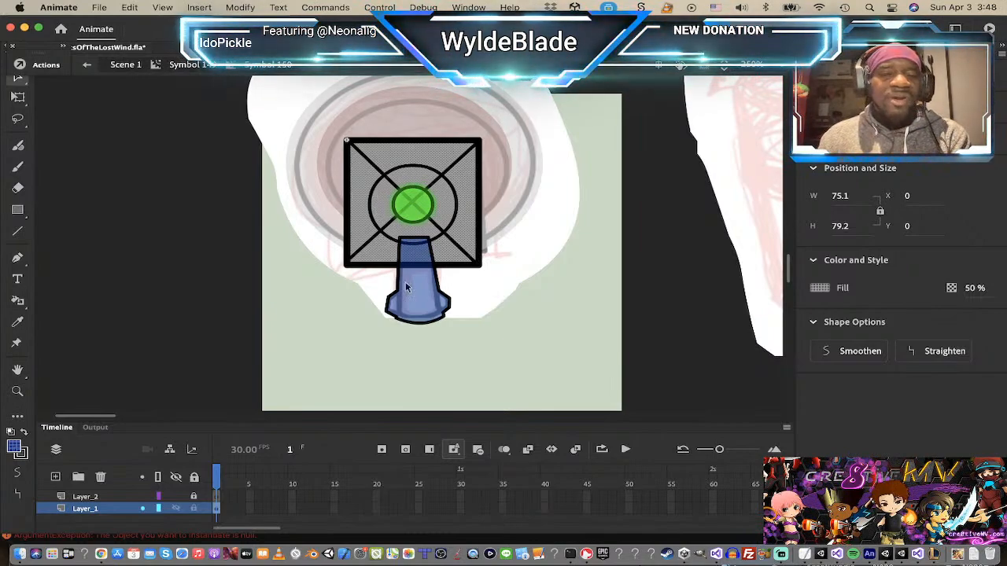
click(466, 253)
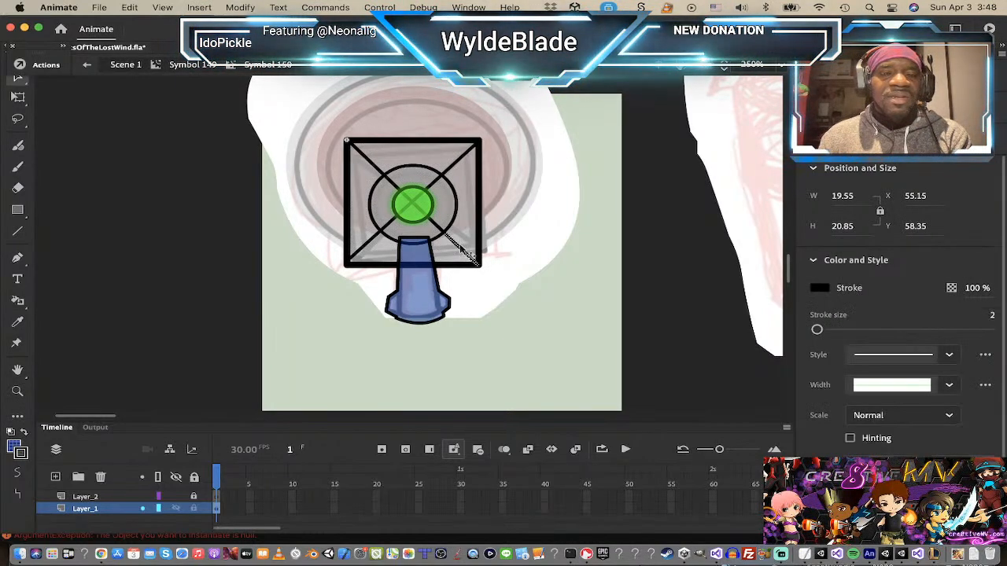
click(434, 226)
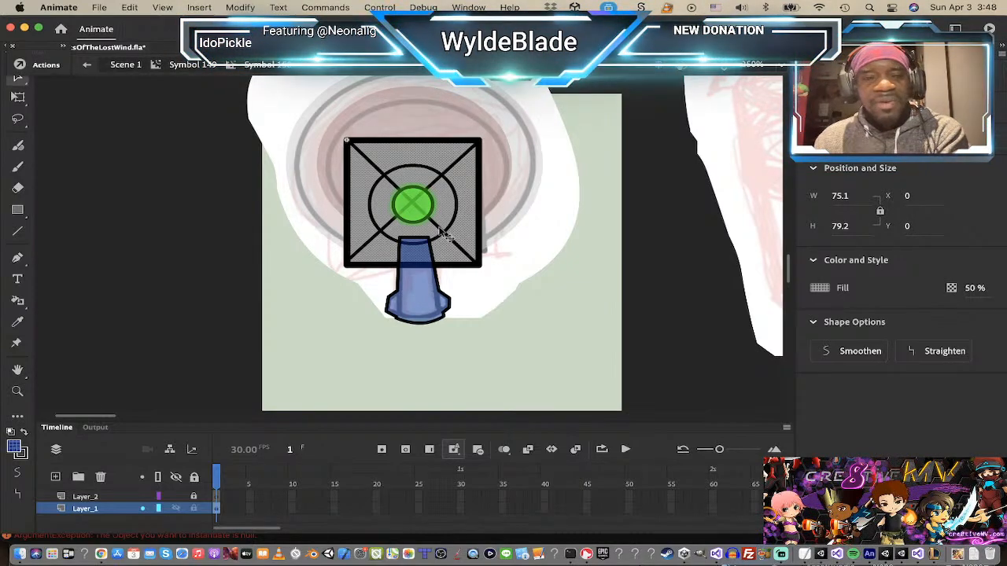
double_click(437, 227)
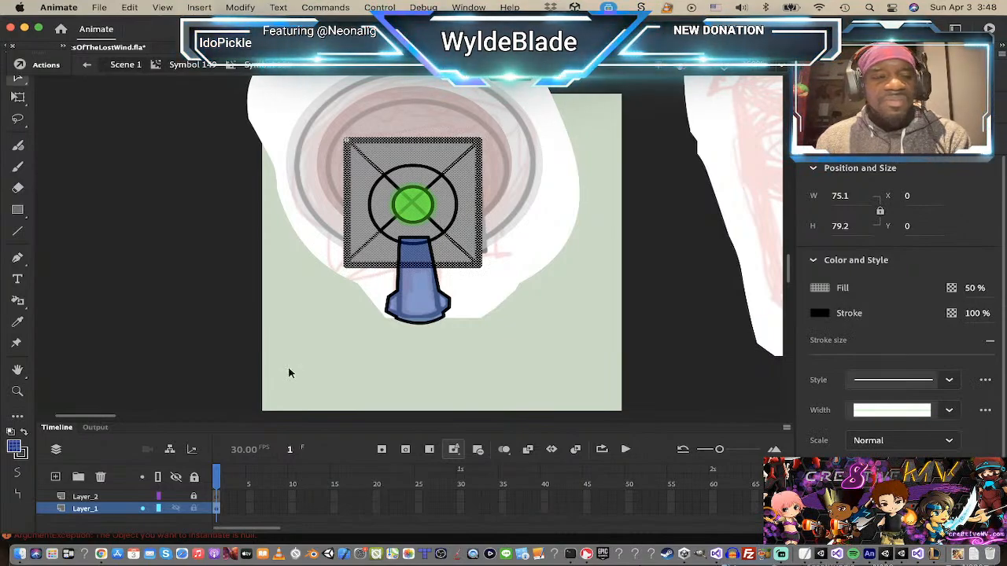
click(194, 510)
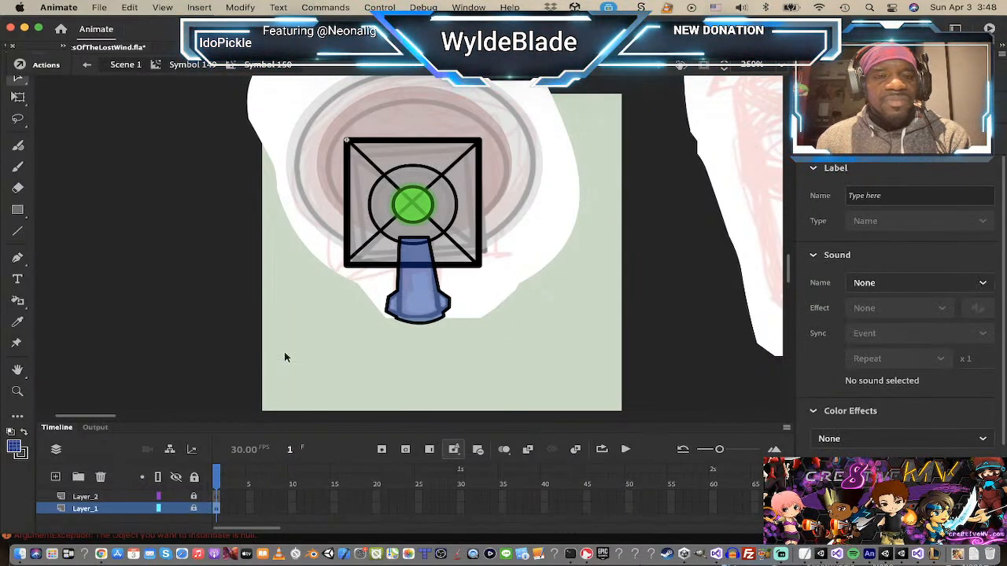
click(439, 230)
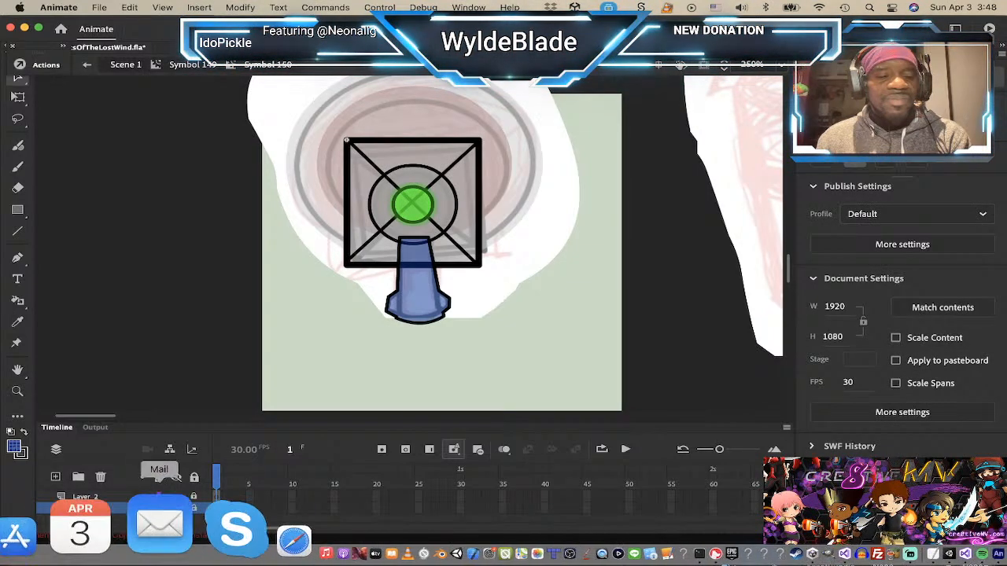
- Unlock all layers of the symbol and clear the selection
scroll(166, 504, up, 1)
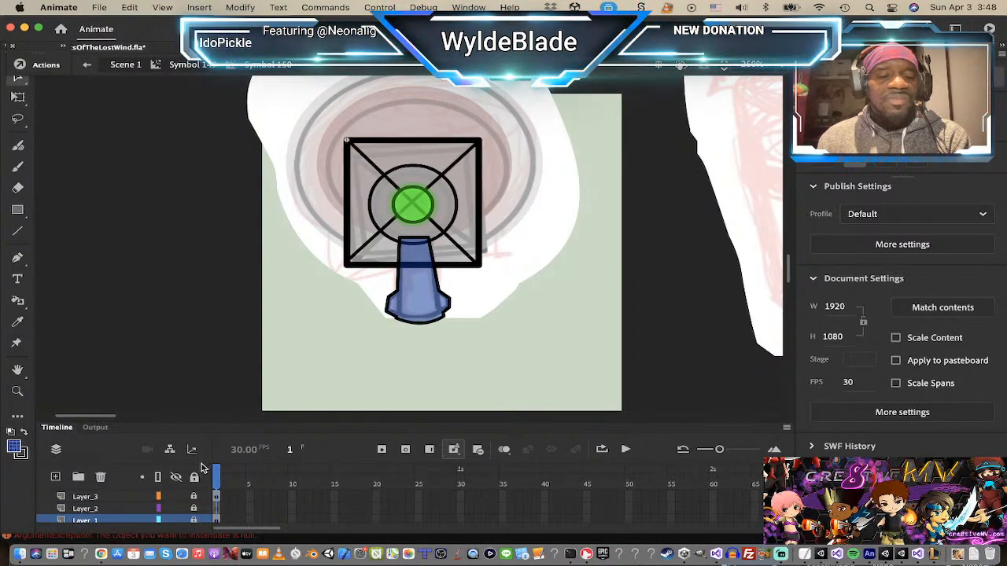
scroll(193, 500, down, 1)
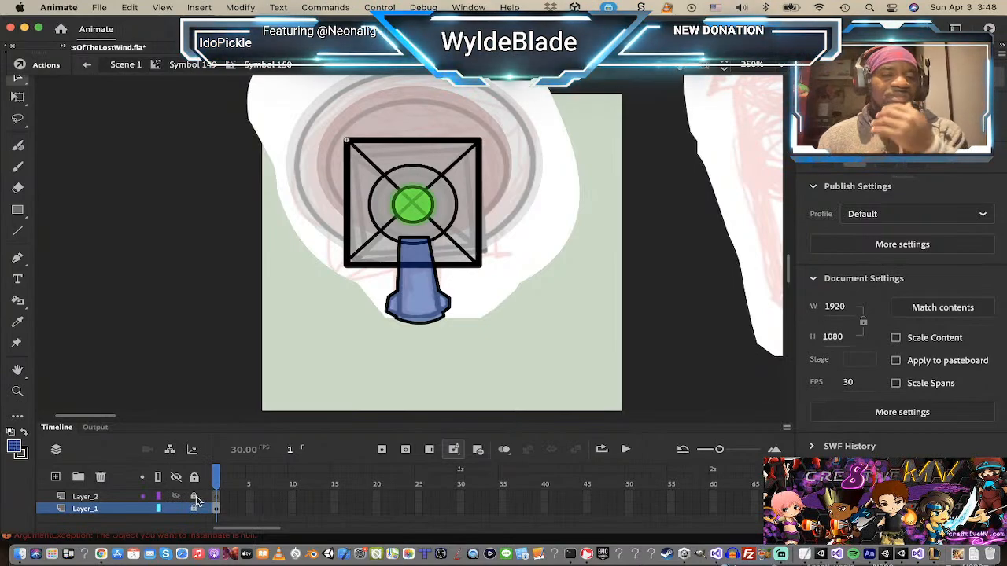
click(194, 477)
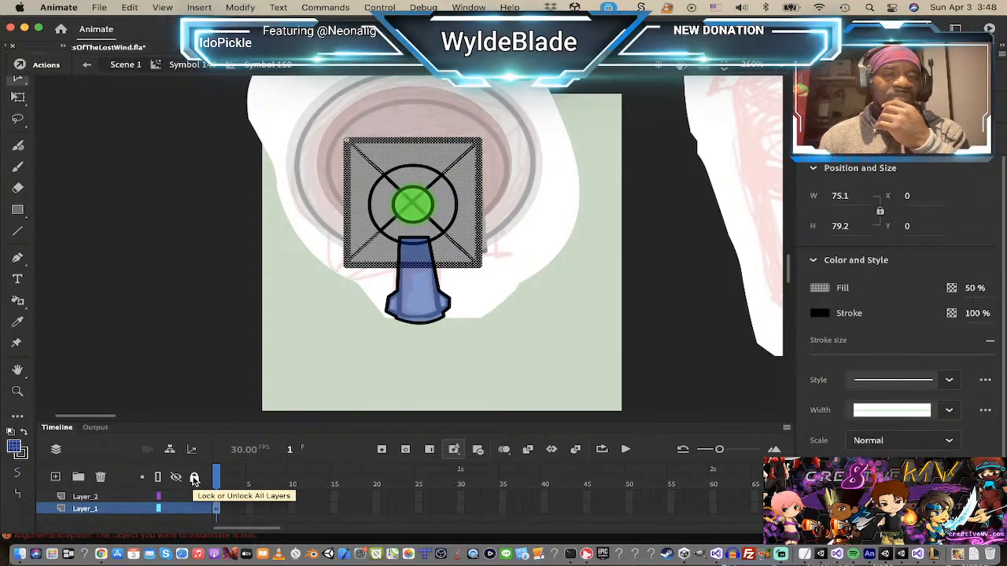
click(653, 231)
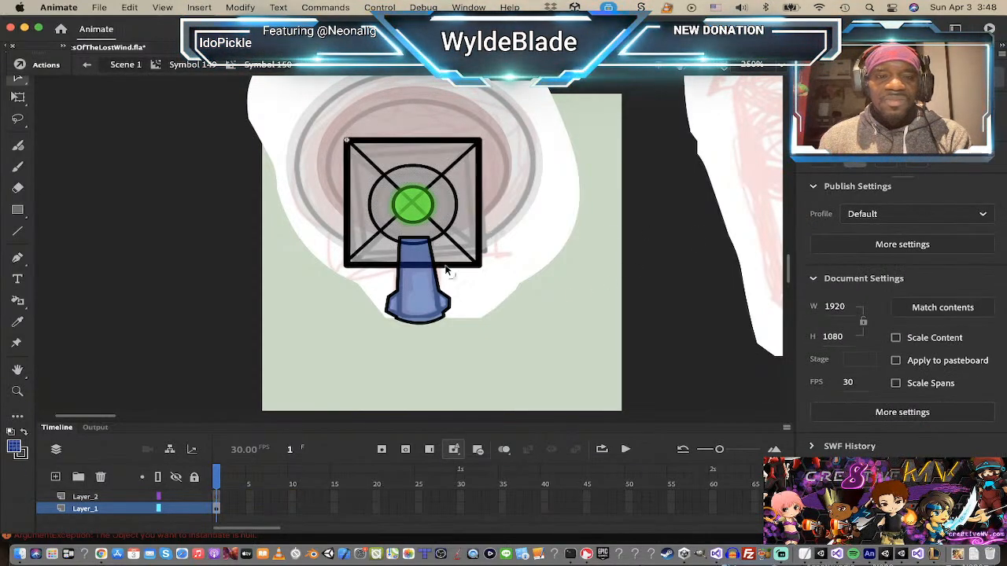
- Delete the diagonal line segments inside the circle, leaving only those between the circle and the square panel's corners
click(463, 251)
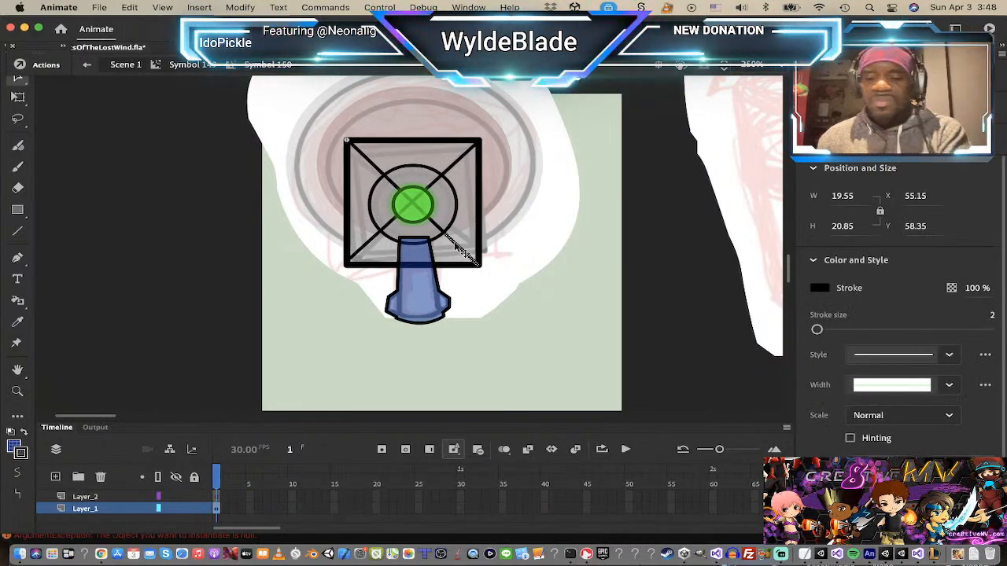
click(439, 228)
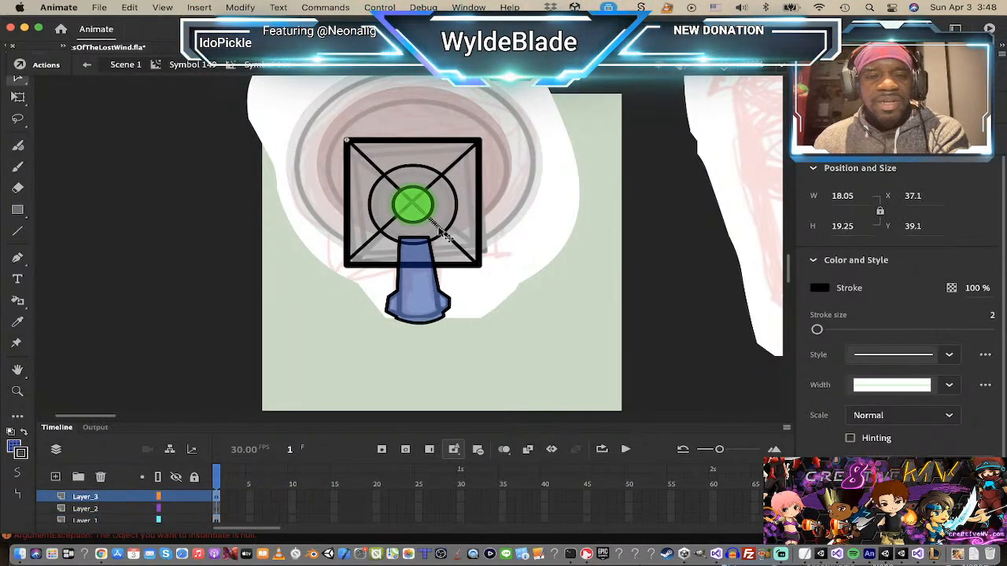
key(Delete)
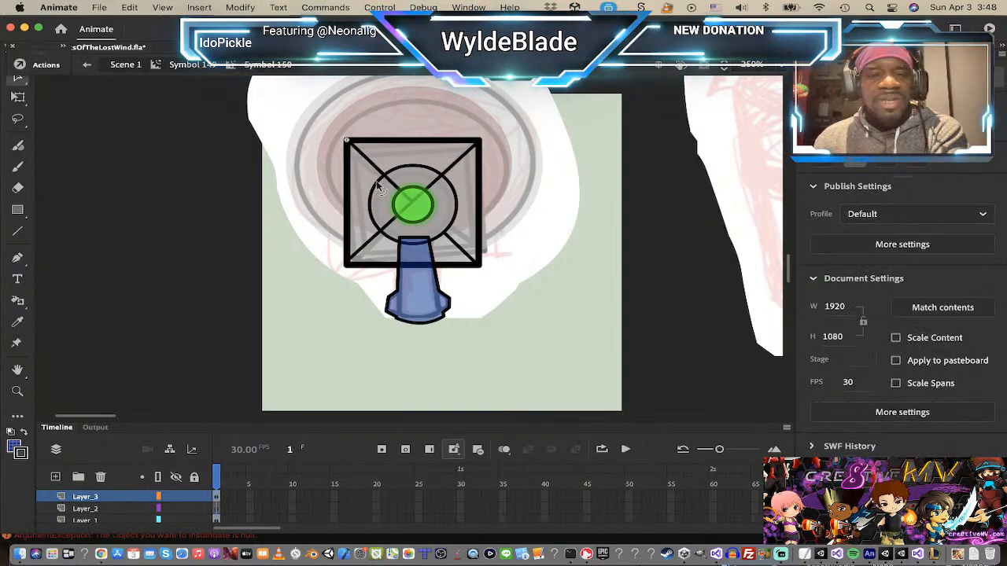
click(393, 187)
click(485, 177)
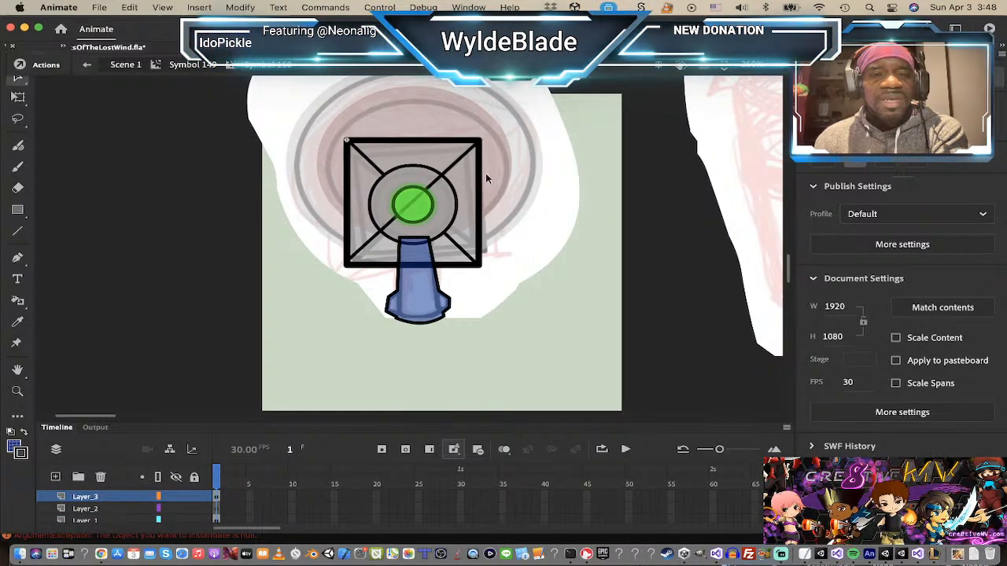
click(432, 185)
key(Delete)
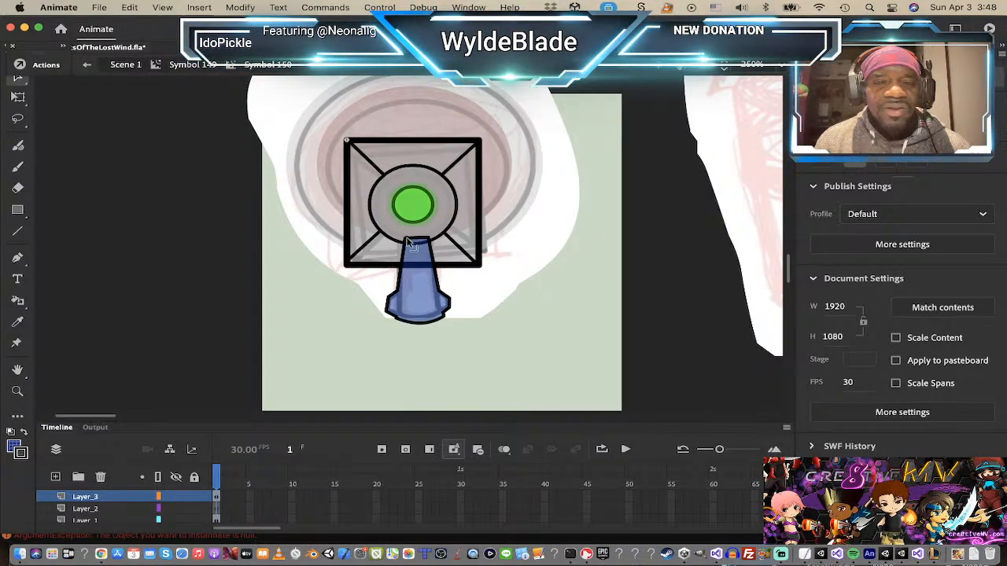
- Draw two straight black lines along the blue stem's slanted sides on Layer_4, extending past its curved base
click(418, 307)
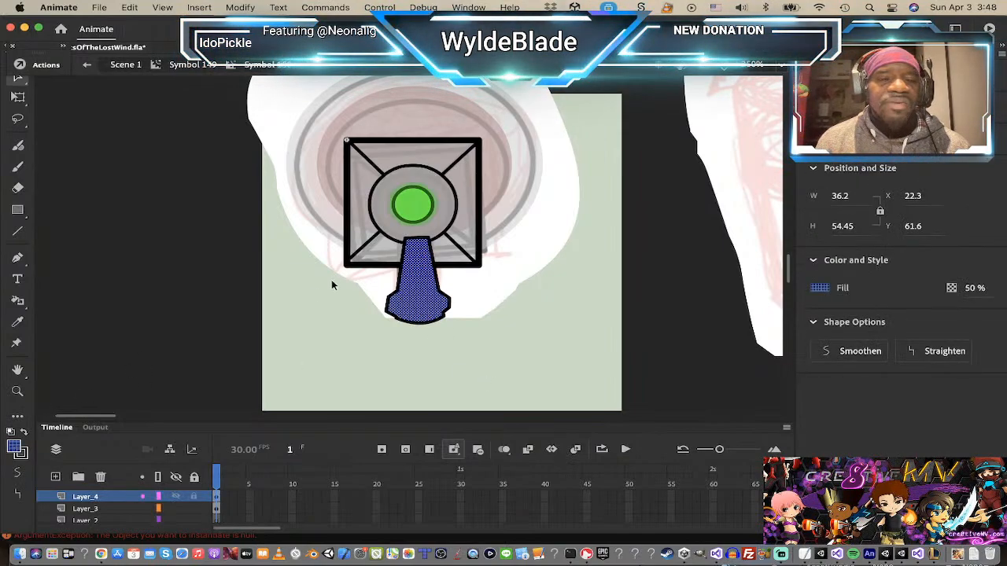
click(215, 274)
click(18, 233)
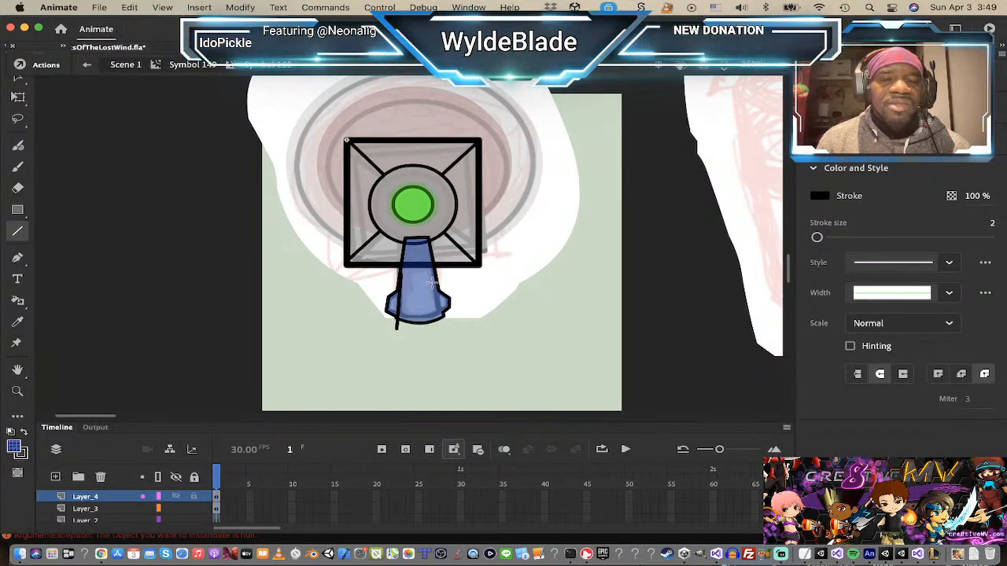
drag(434, 274, 446, 340)
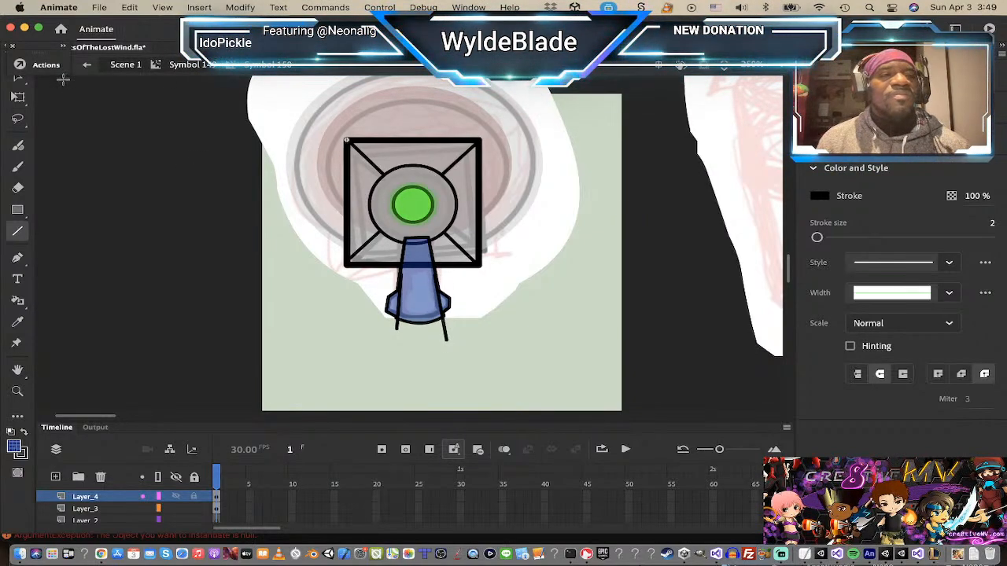
- Delete the two line ends that stick out below the blue stem's base
key(v)
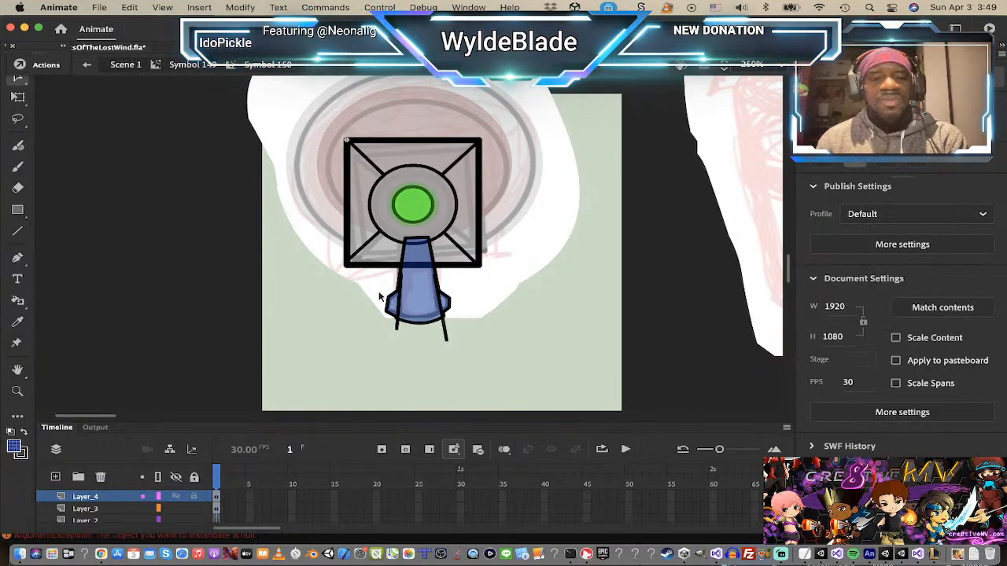
click(445, 335)
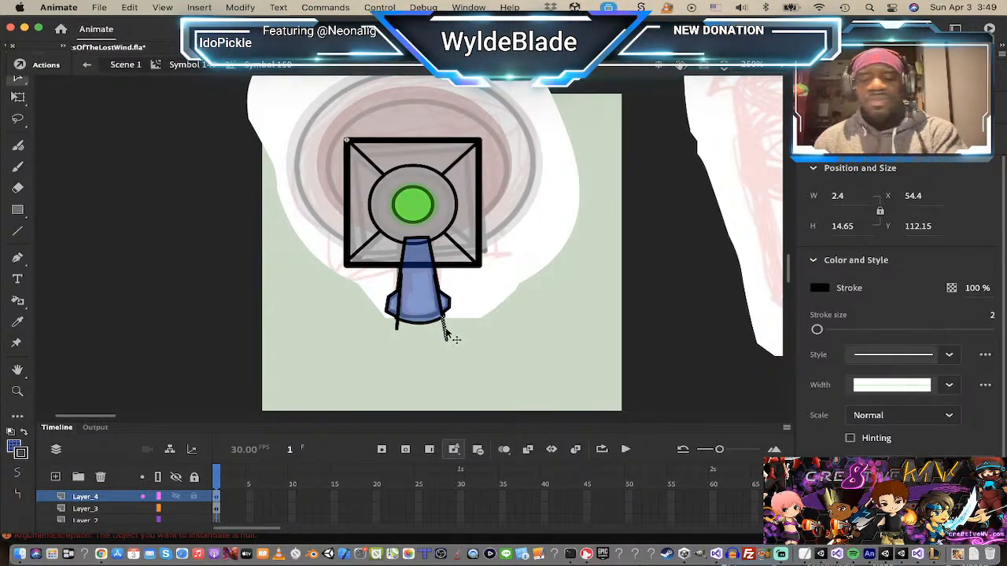
key(Delete)
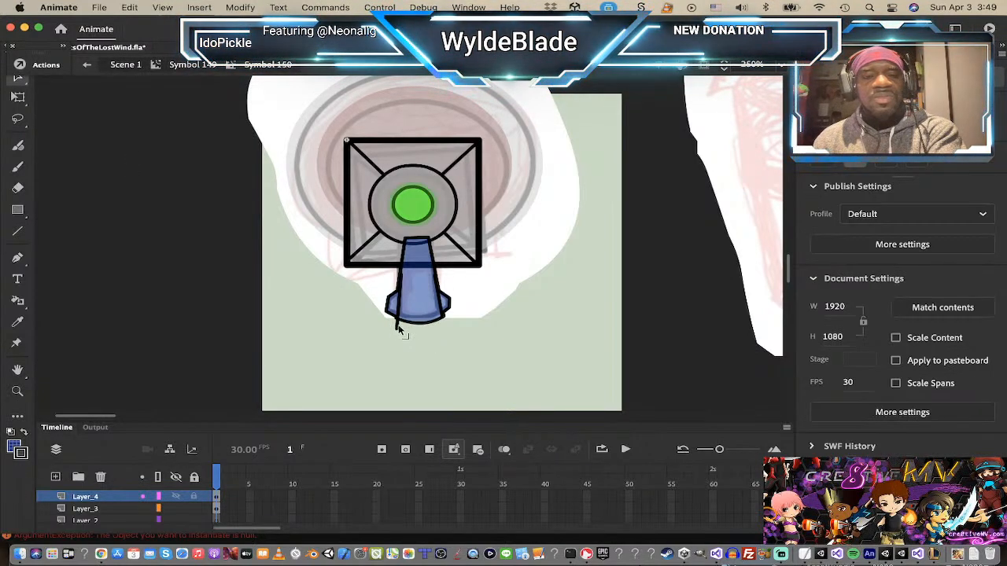
scroll(399, 331, up, 3)
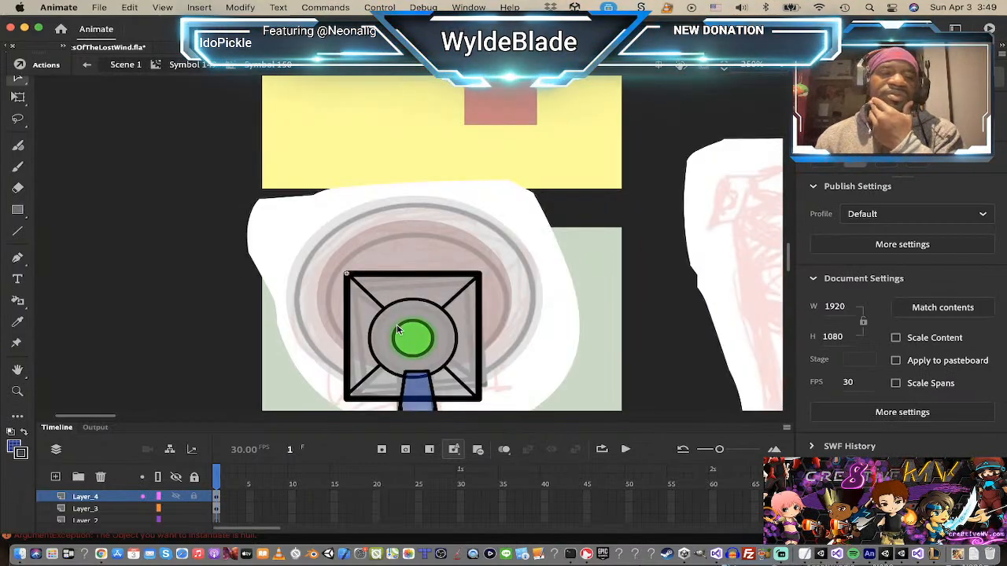
scroll(398, 330, down, 2)
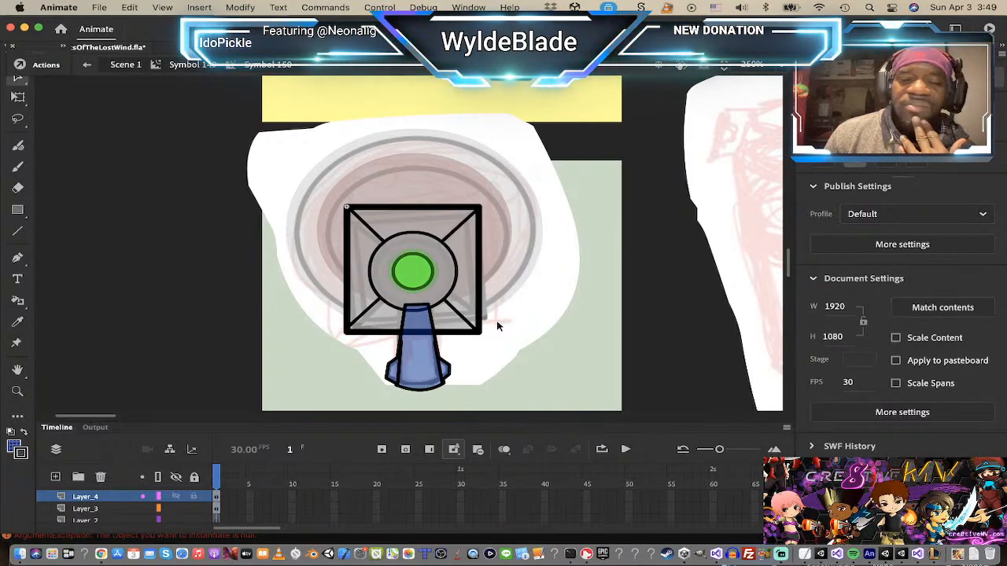
- Set the square panel's grey fill opacity to 100%
click(419, 280)
click(441, 296)
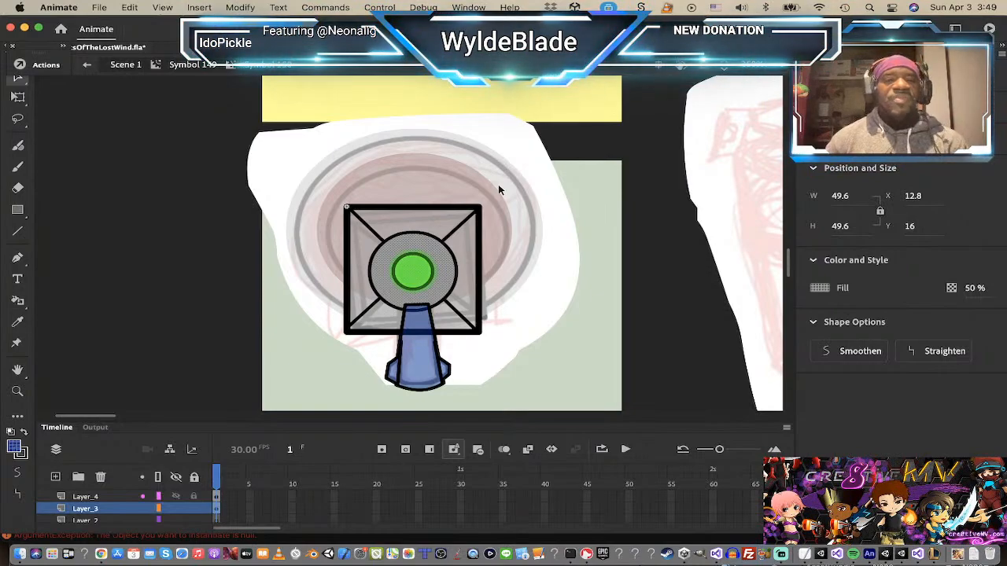
click(418, 216)
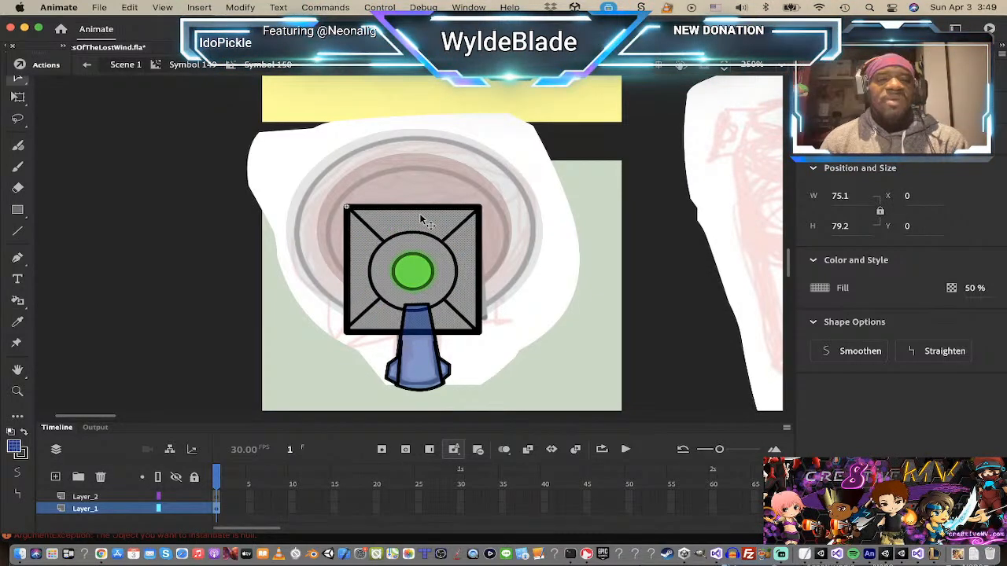
click(976, 288)
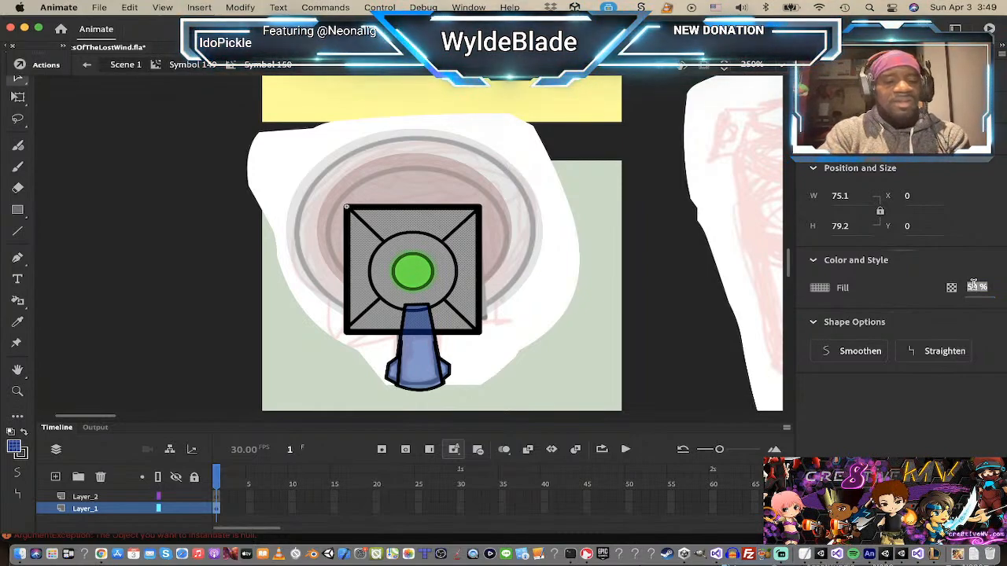
text(100)
key(Return)
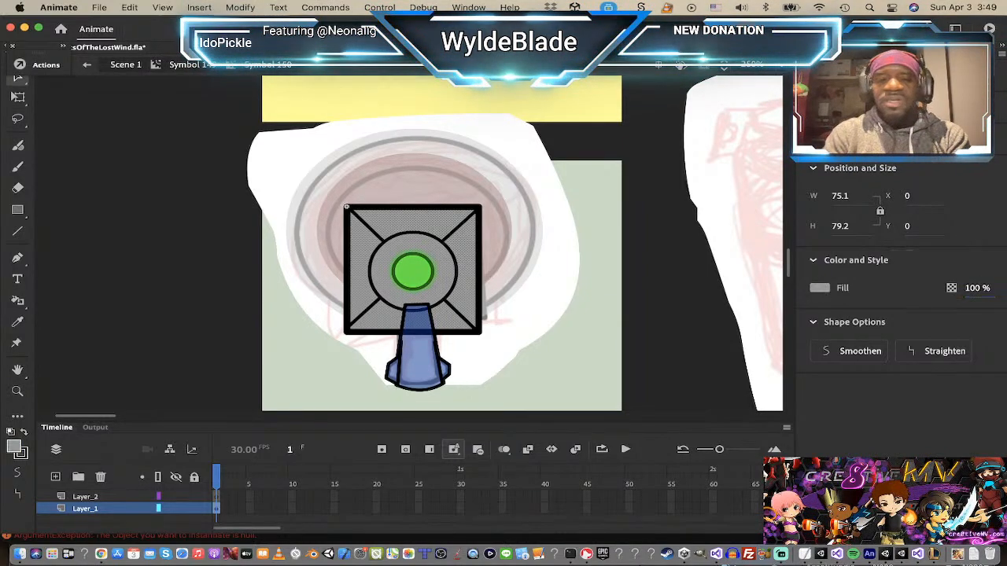
- Set the blue stem's fill opacity to 100%
click(432, 352)
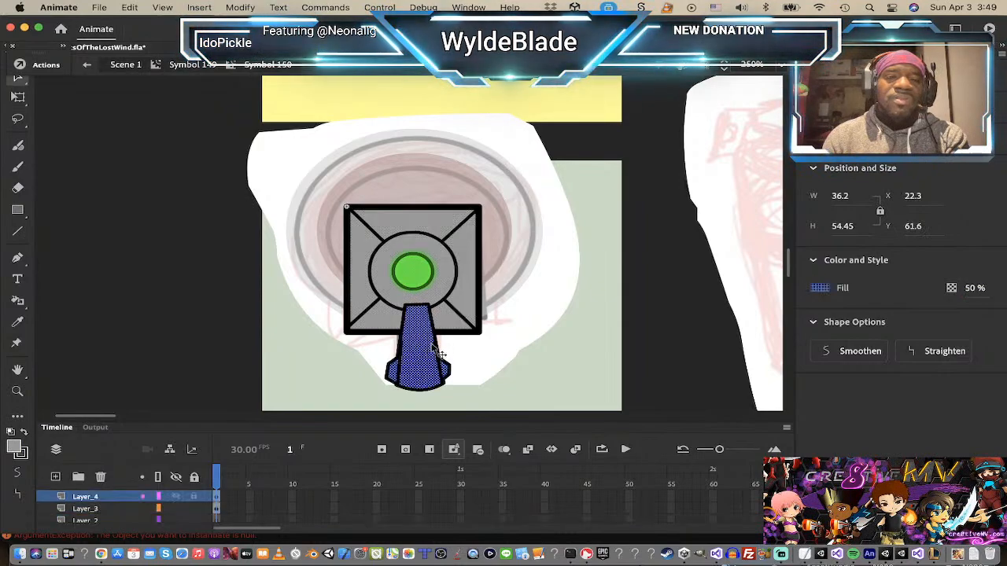
click(975, 288)
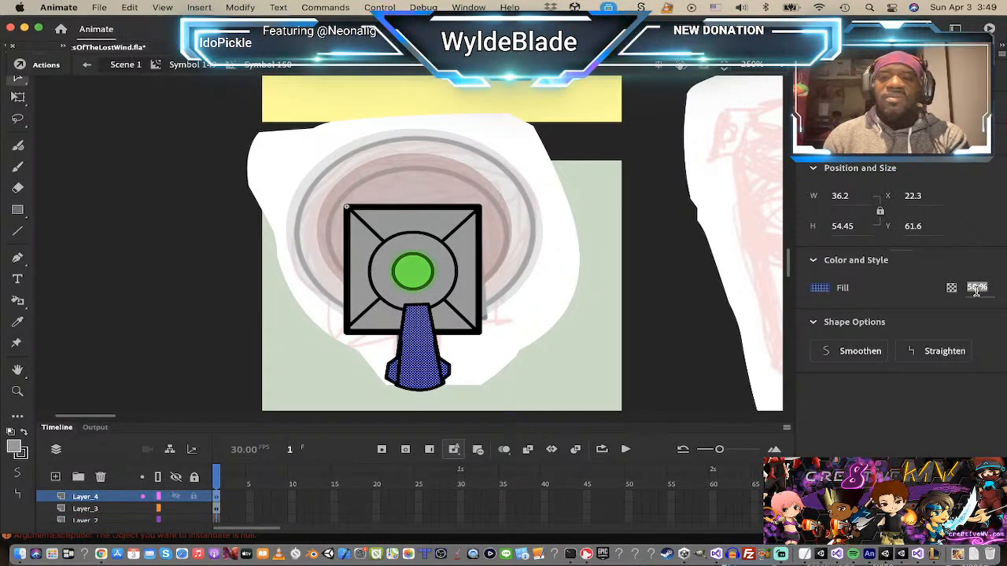
text(100)
key(Return)
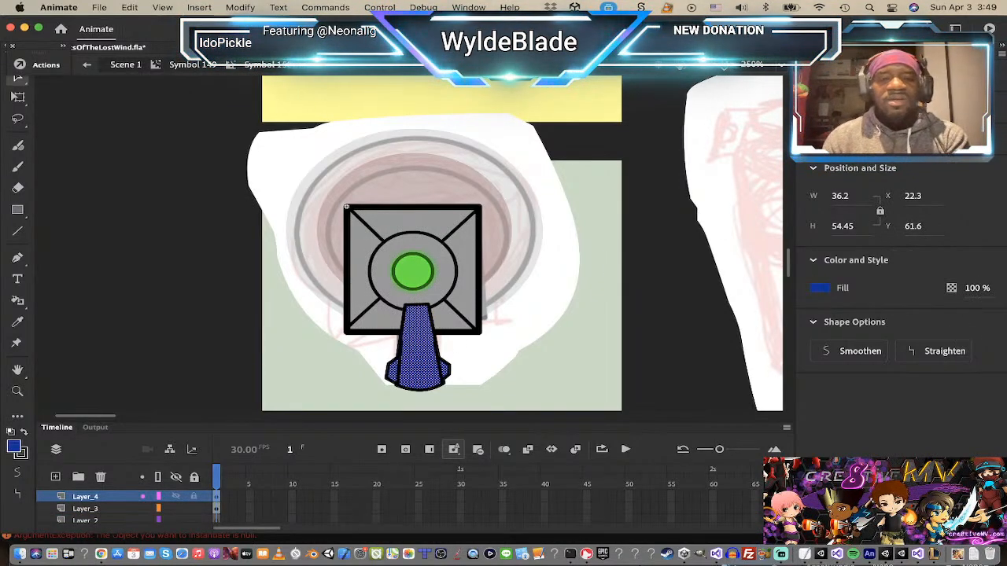
click(598, 347)
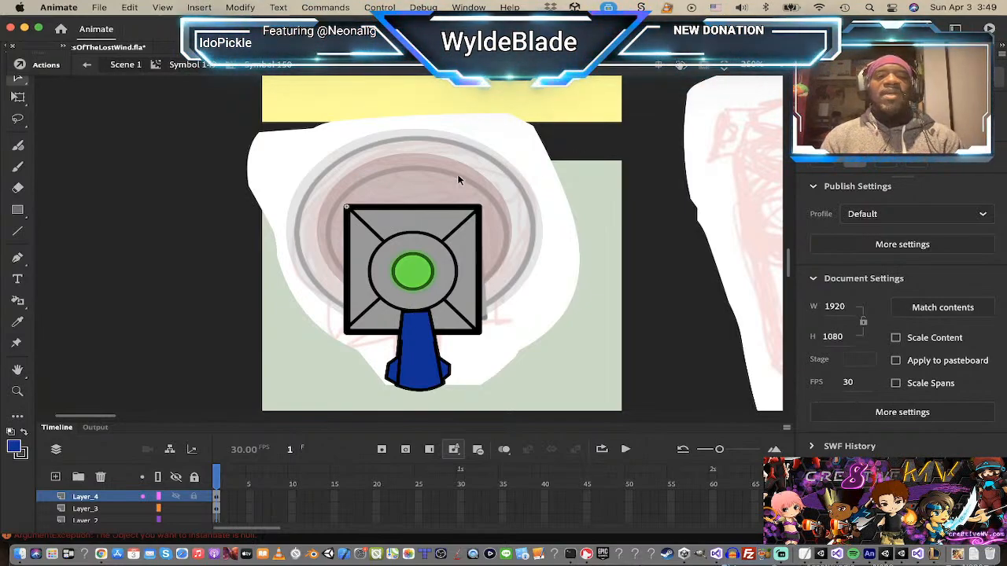
- Return to Symbol 149 and set the inner dark red ellipse's fill opacity to 100%
click(194, 478)
click(193, 477)
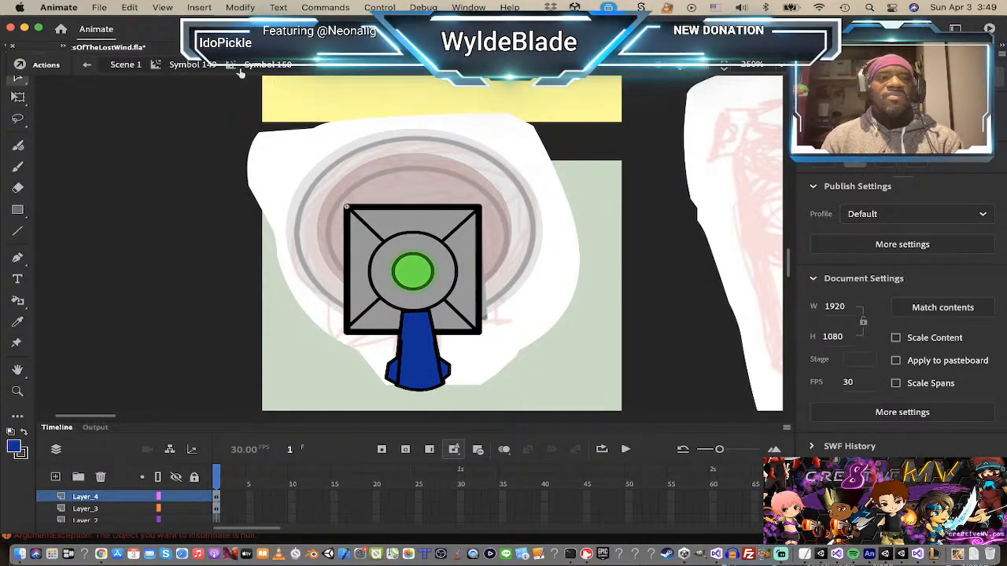
click(210, 65)
click(454, 183)
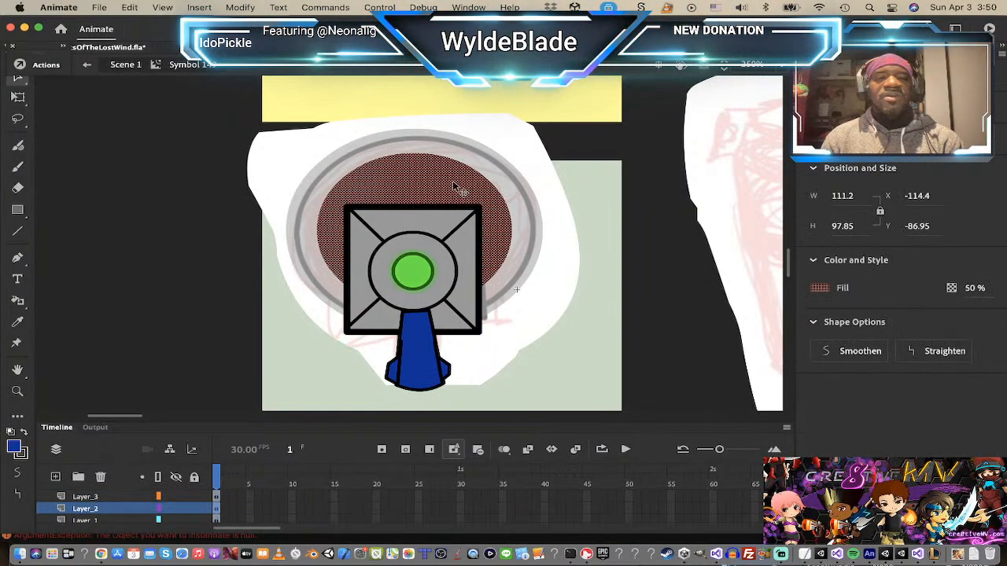
click(973, 288)
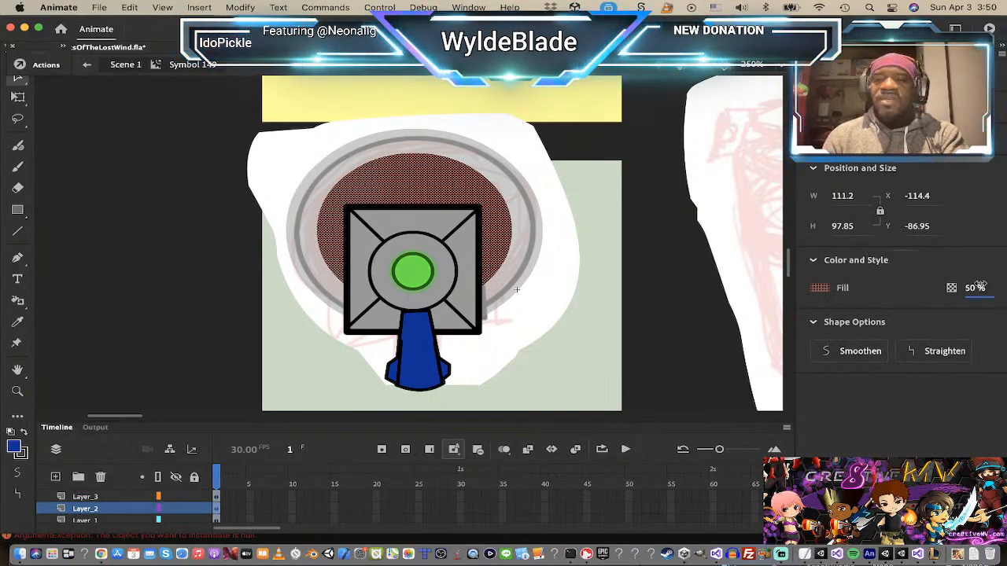
text(100)
key(Return)
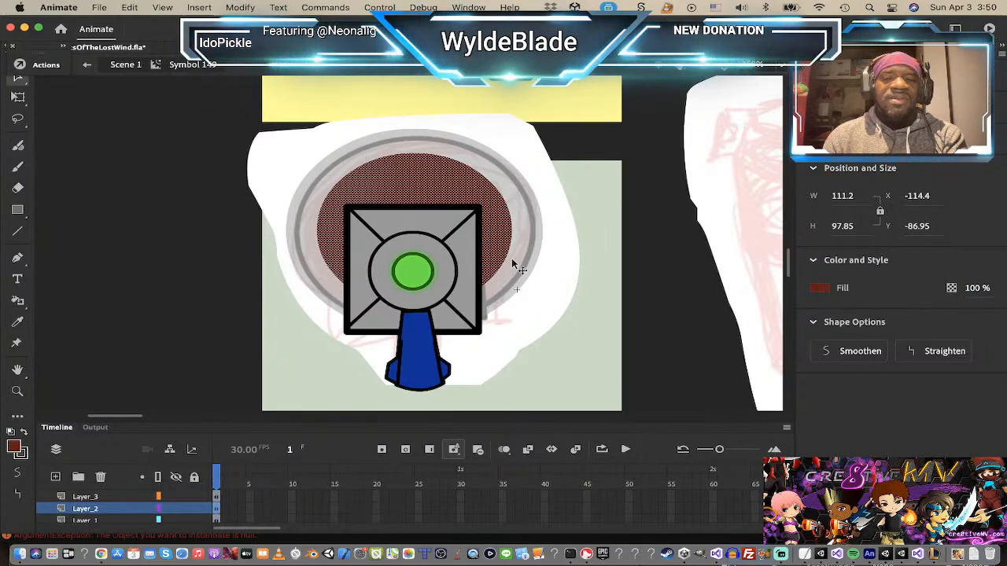
- Set the outer grey ellipse's fill opacity to 100%
click(518, 262)
click(975, 289)
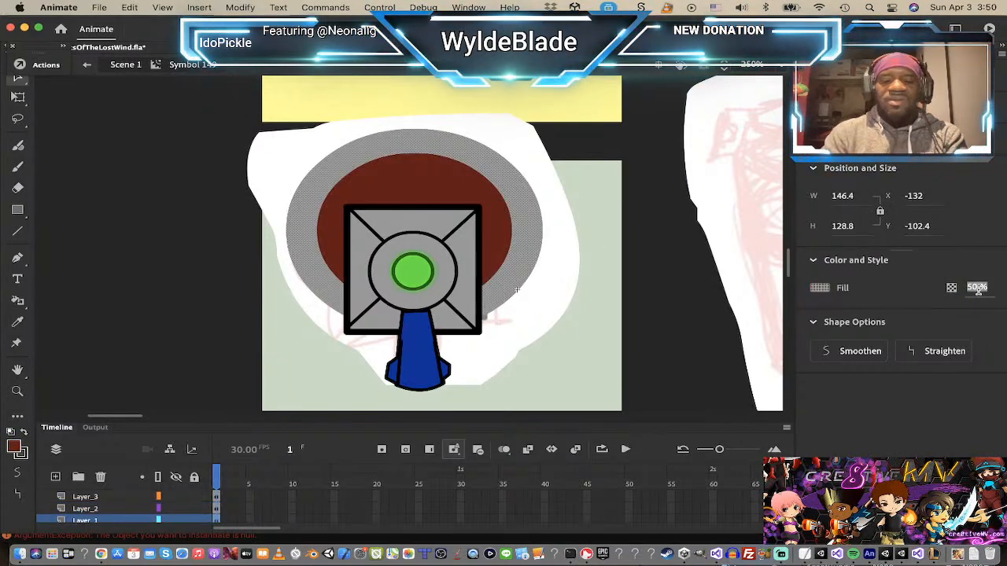
text(100)
key(Return)
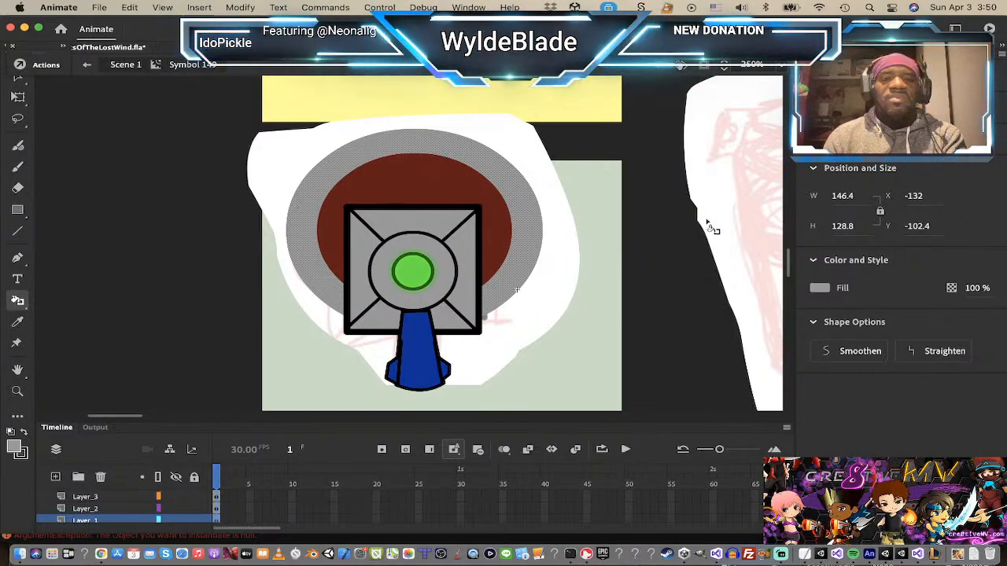
- Try a black ink outline around the dark red ellipse, and undo it
click(507, 255)
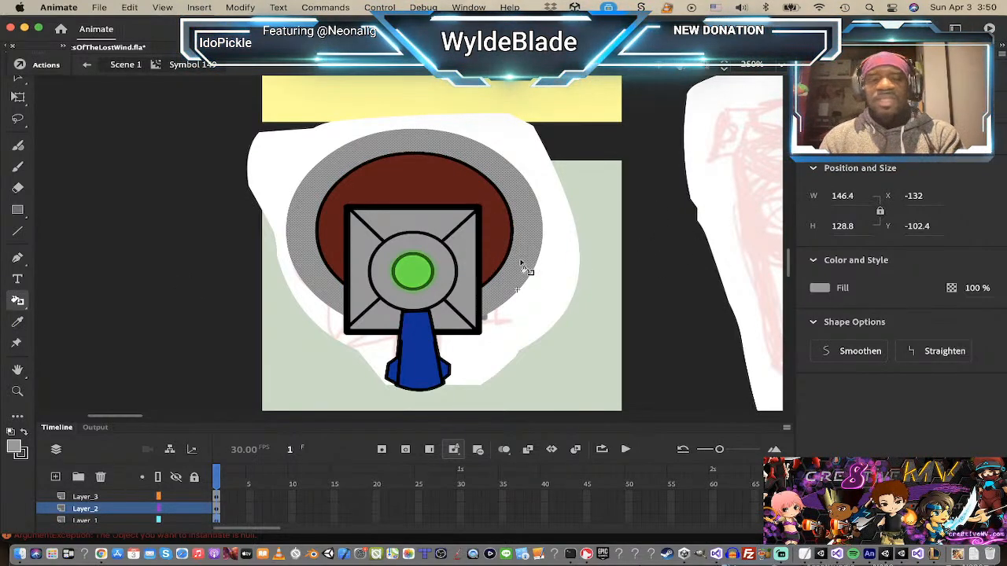
key(super+z)
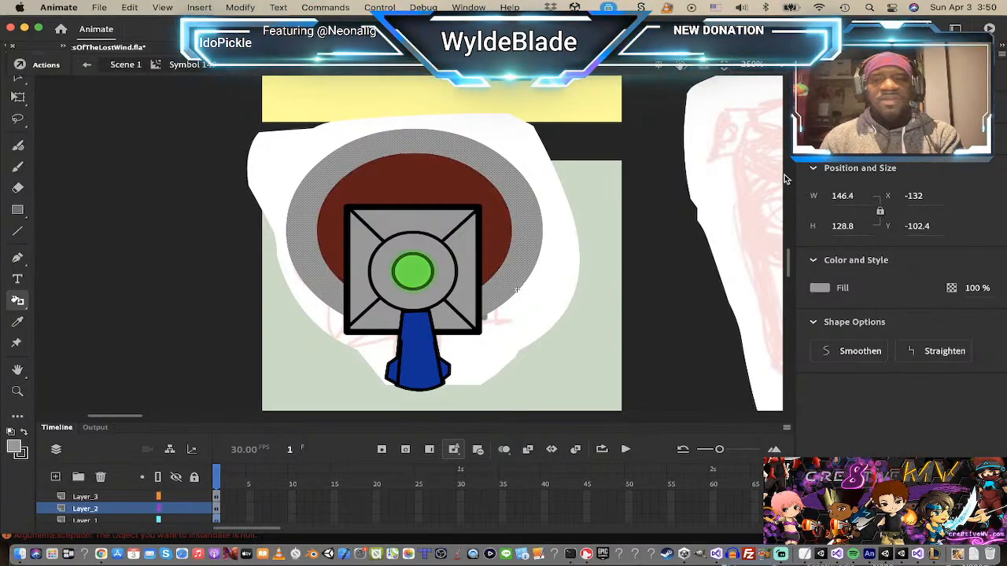
- Set the Line tool's stroke size to 3 and return to the Selection tool
click(17, 234)
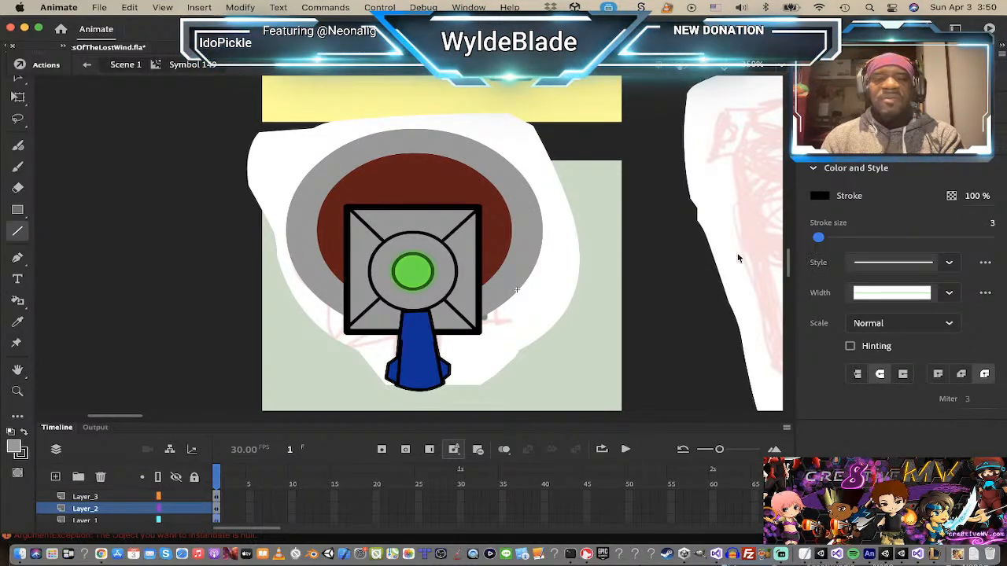
key(v)
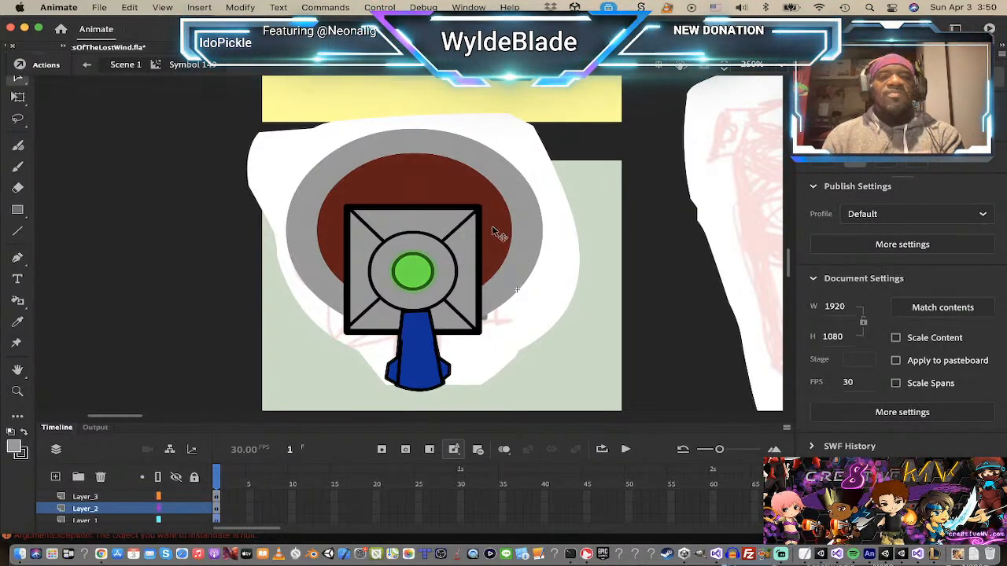
- Outline the dark red ellipse and the outer grey ellipse in black at stroke size 3 with the Ink Bottle tool
click(17, 302)
click(513, 285)
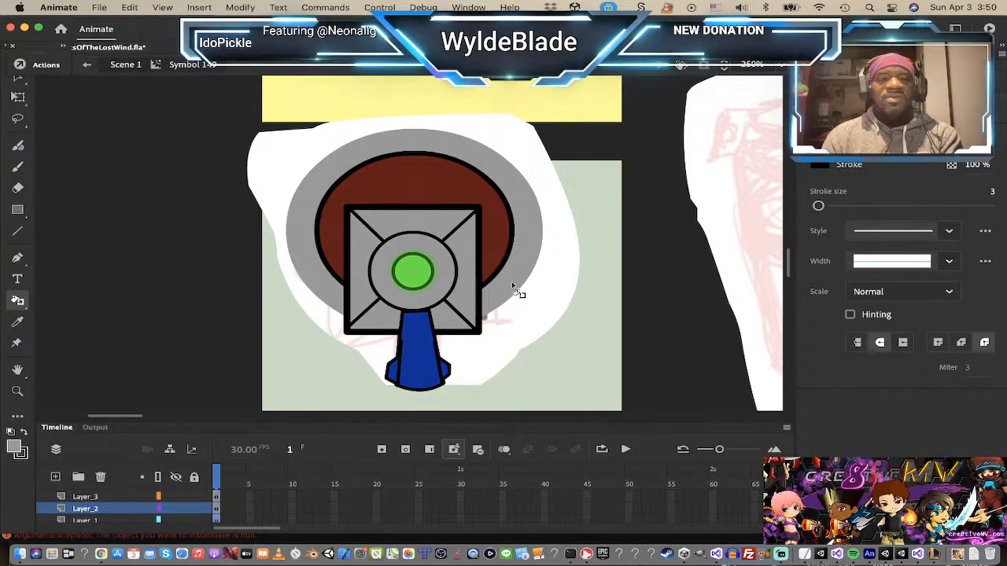
click(516, 288)
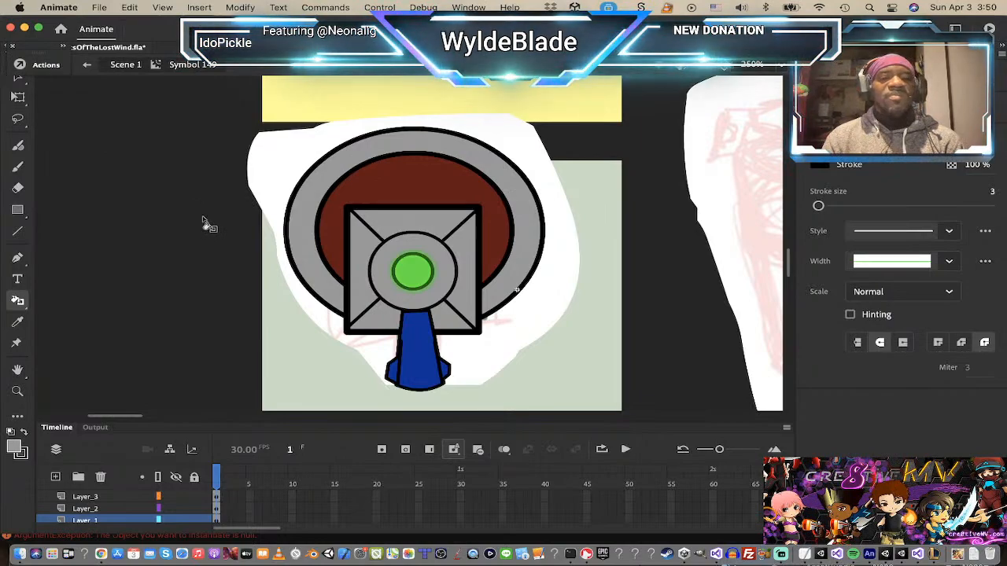
- Delete the leftover dark red and blue squares from Symbol 149
scroll(202, 220, up, 3)
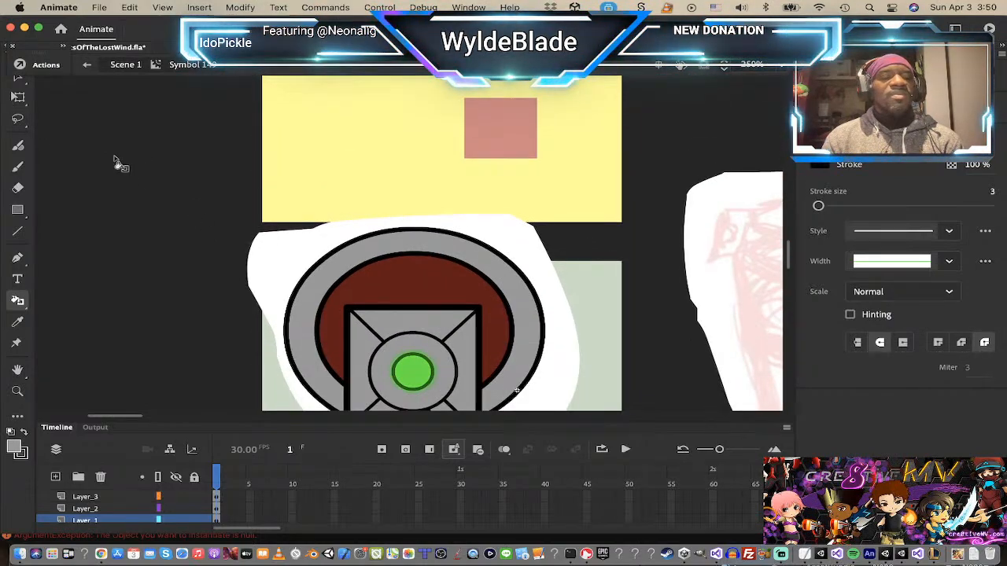
scroll(60, 115, up, 4)
scroll(97, 128, down, 4)
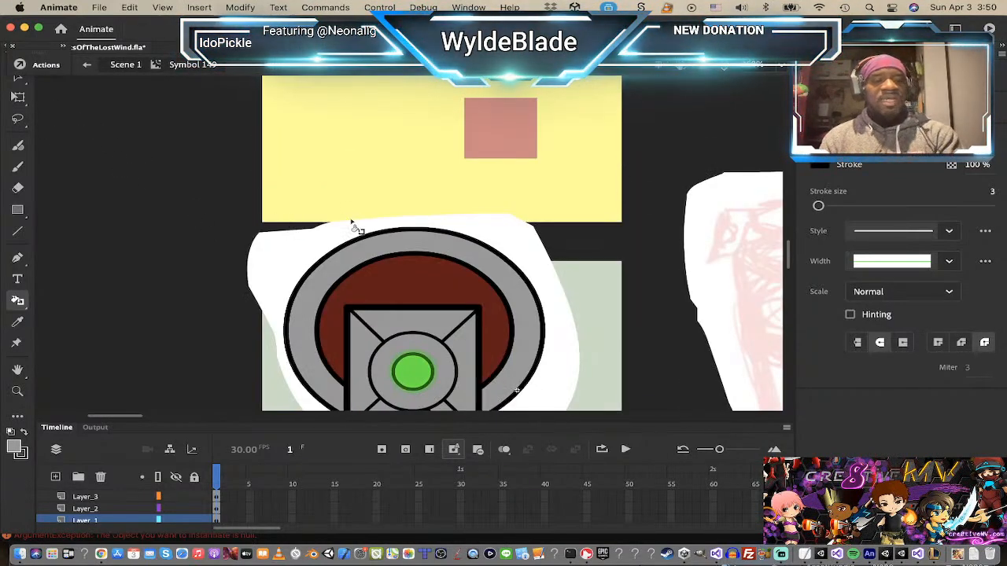
key(z)
alt+click(605, 218)
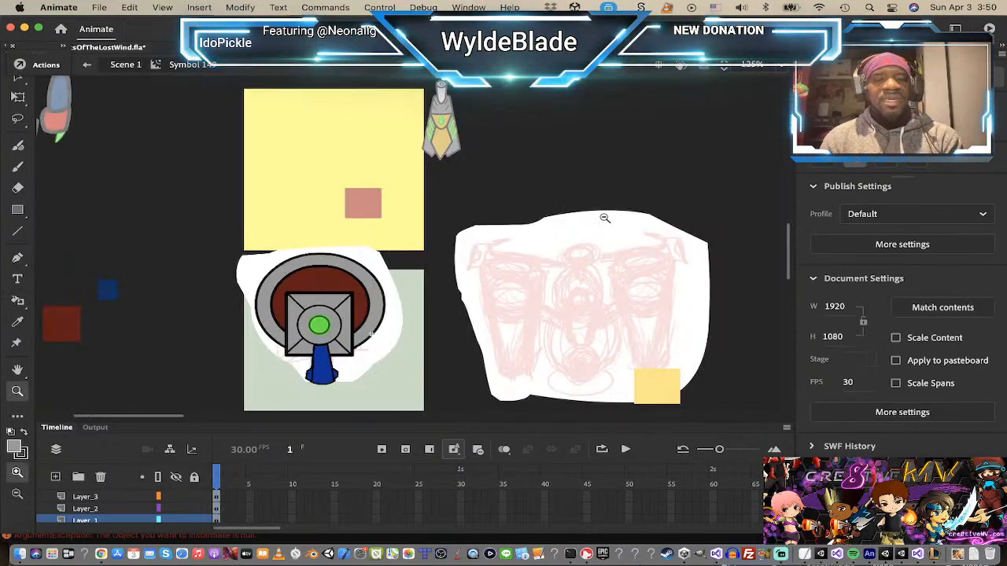
click(126, 65)
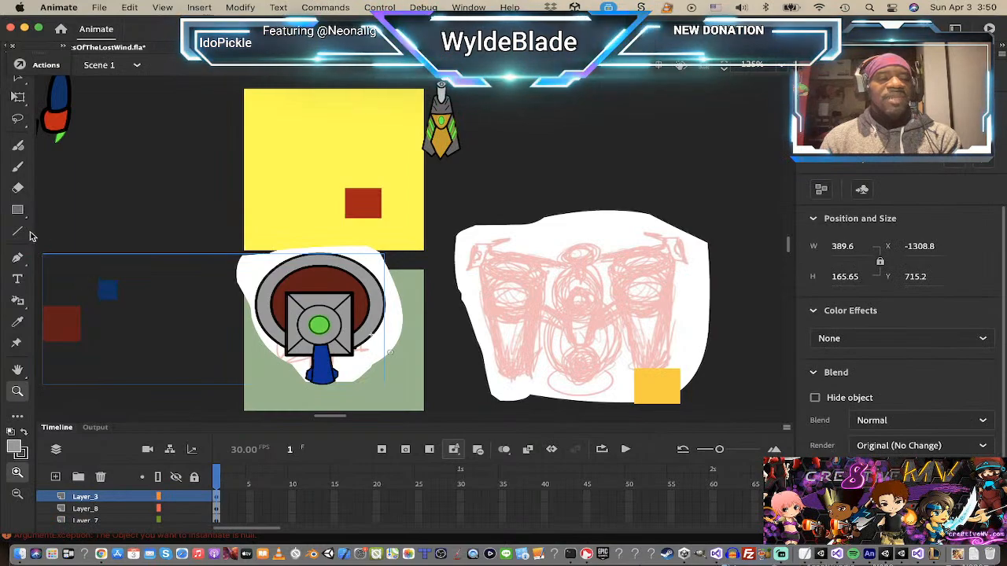
click(123, 295)
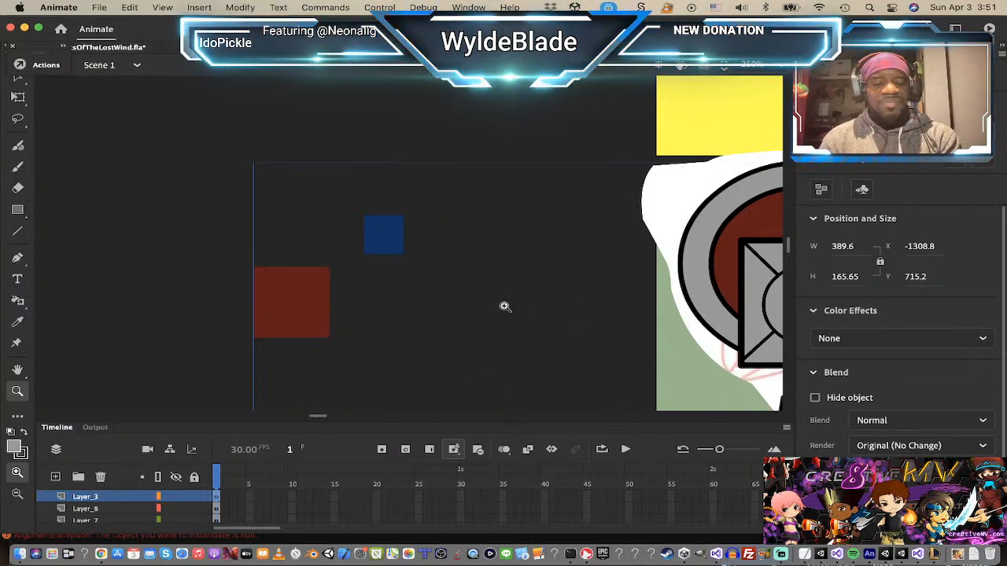
key(v)
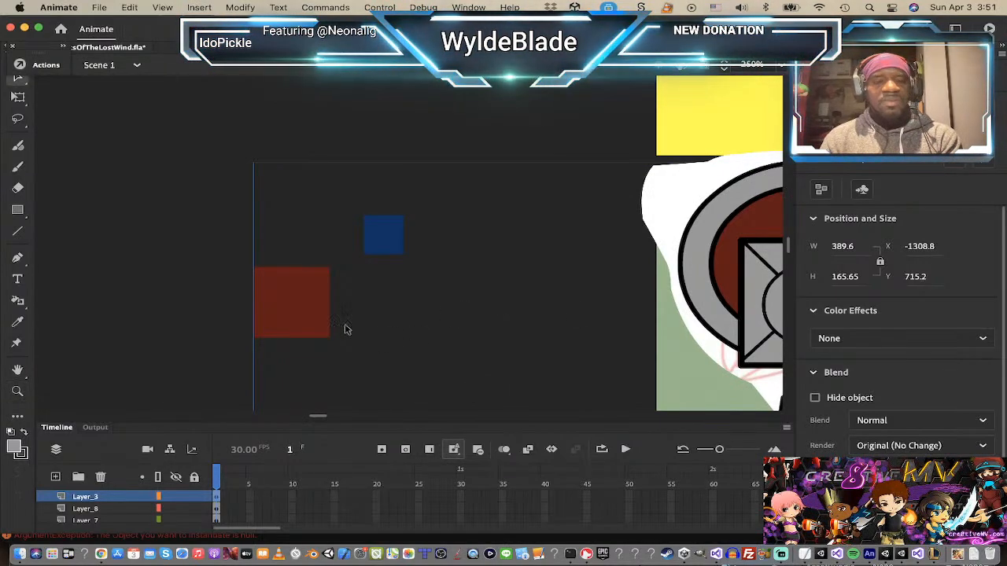
double_click(310, 306)
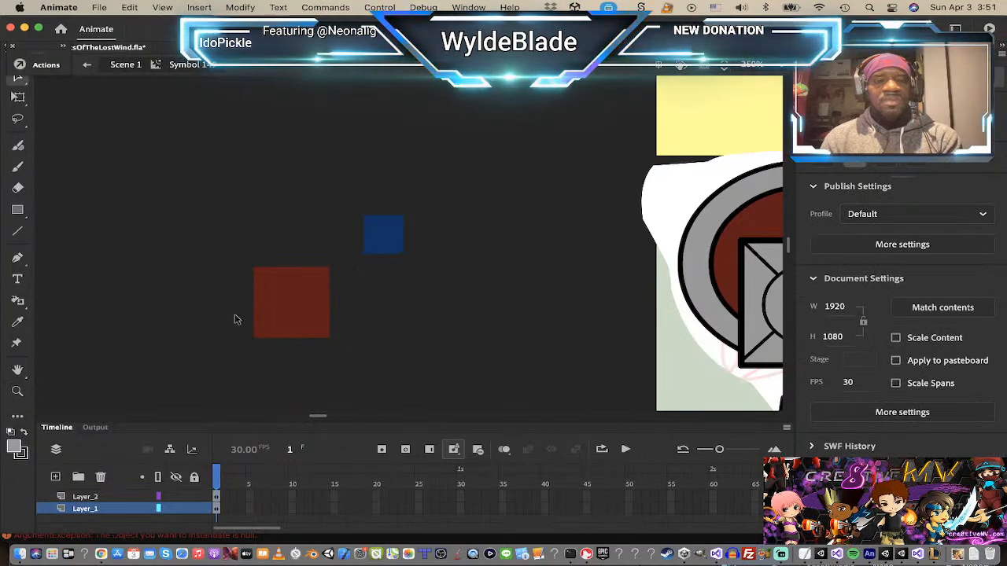
click(275, 300)
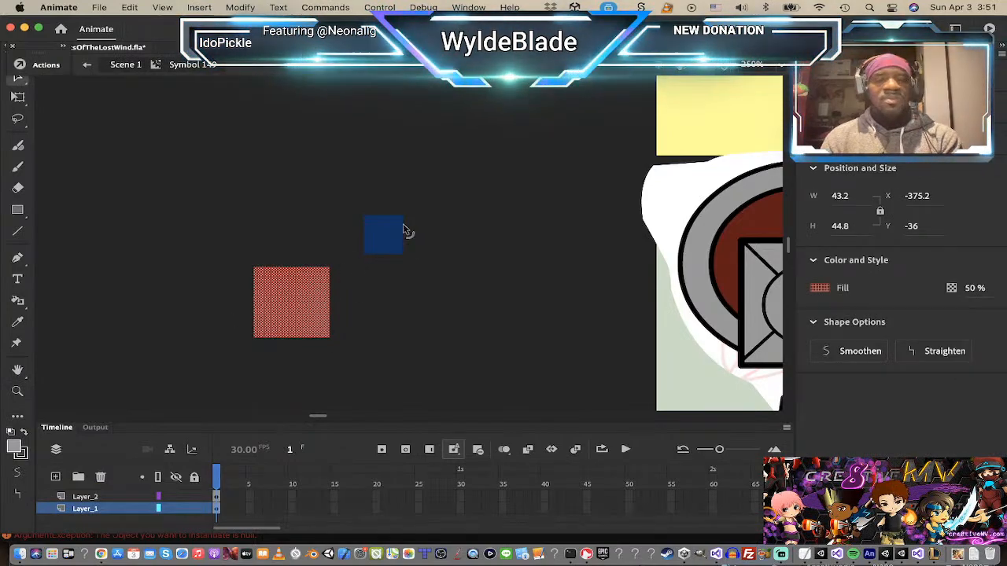
shift+click(402, 231)
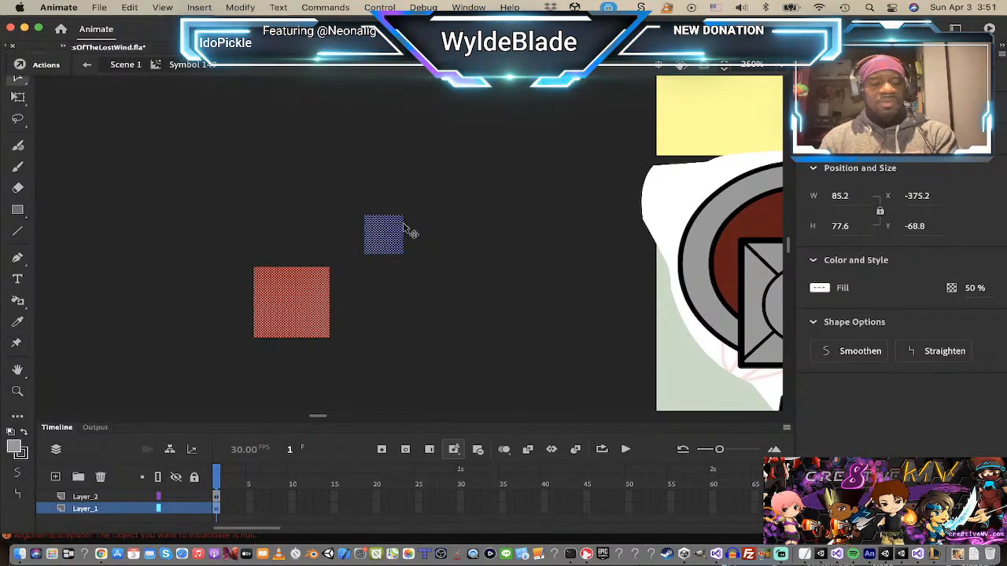
key(Delete)
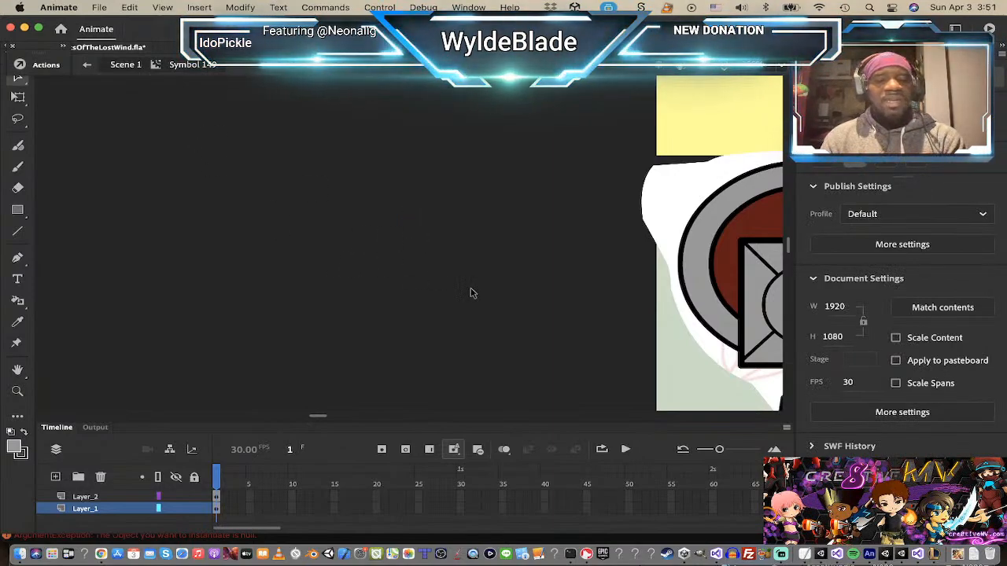
- Return to Scene 1 and move the symbol off its sketch into the empty area at about X -1573, Y 668
drag(535, 366, 195, 324)
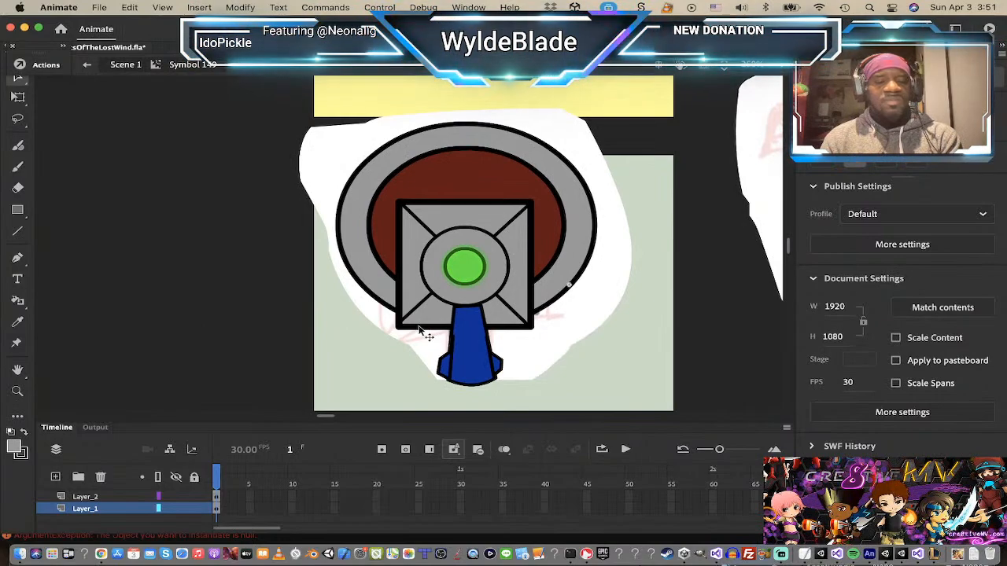
key(z)
alt+click(512, 330)
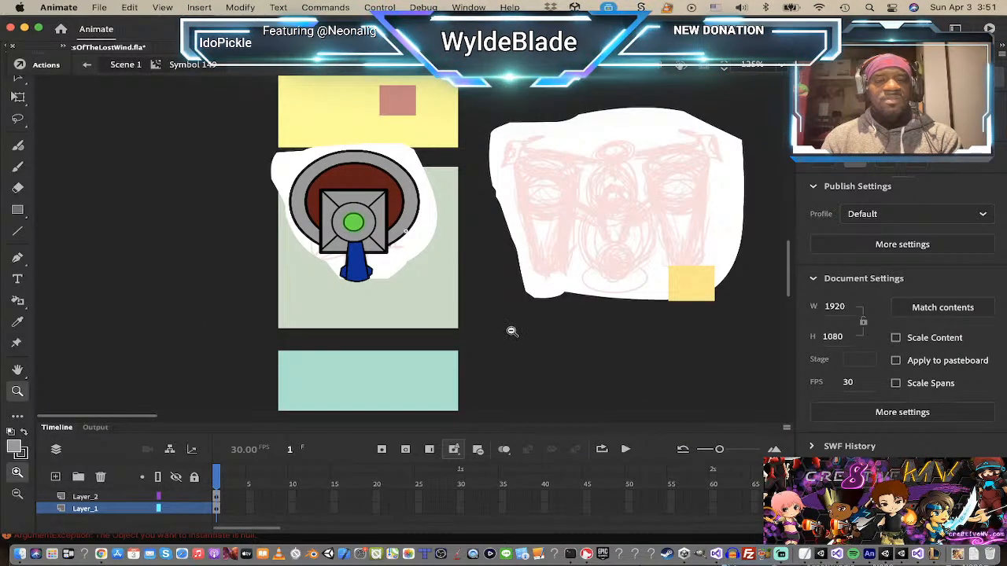
alt+click(429, 260)
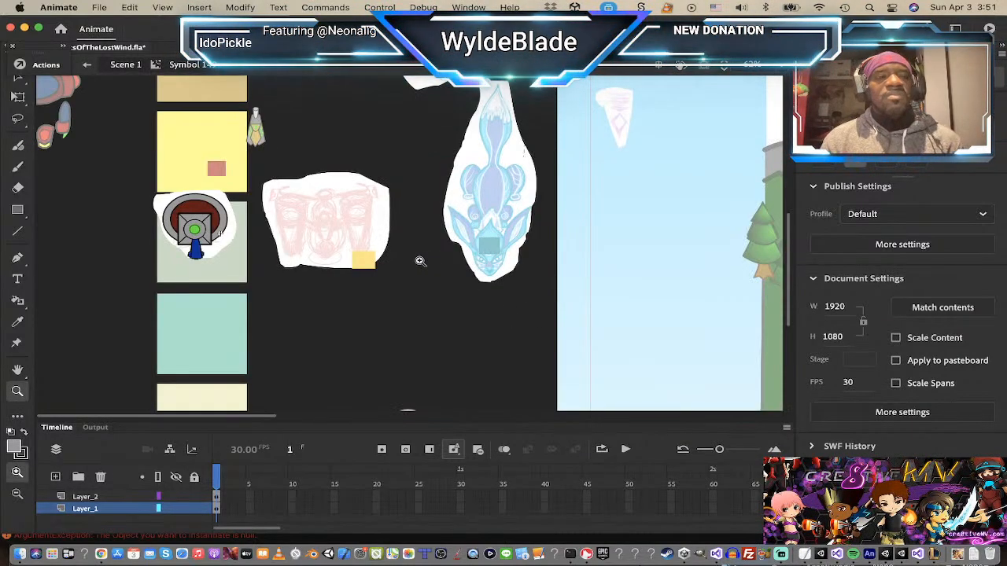
scroll(417, 257, down, 2)
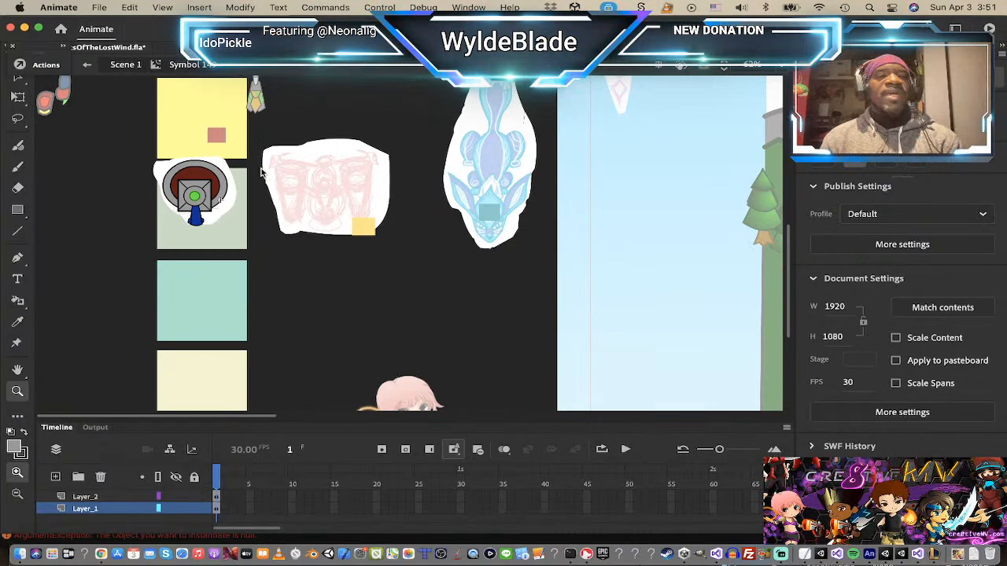
click(124, 65)
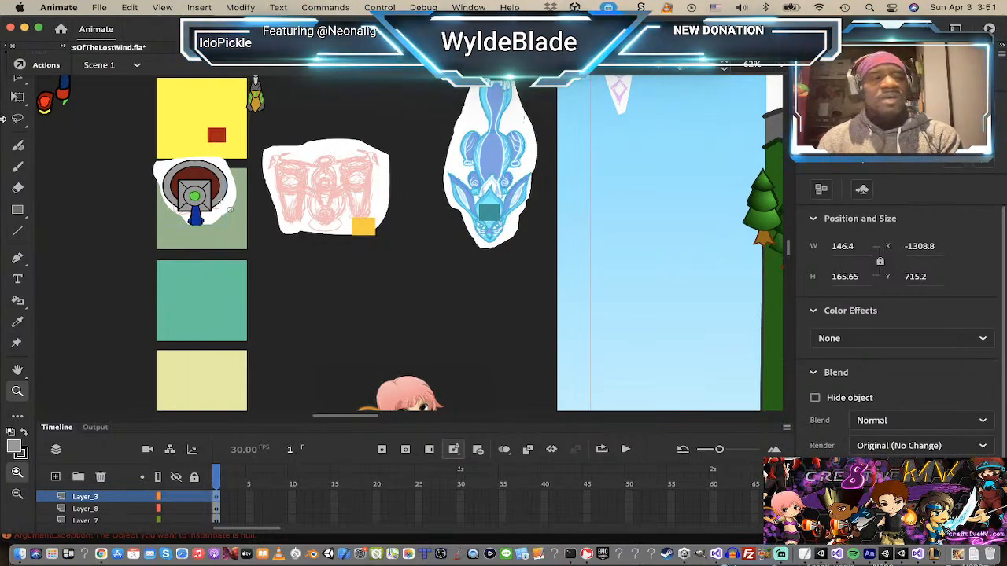
key(v)
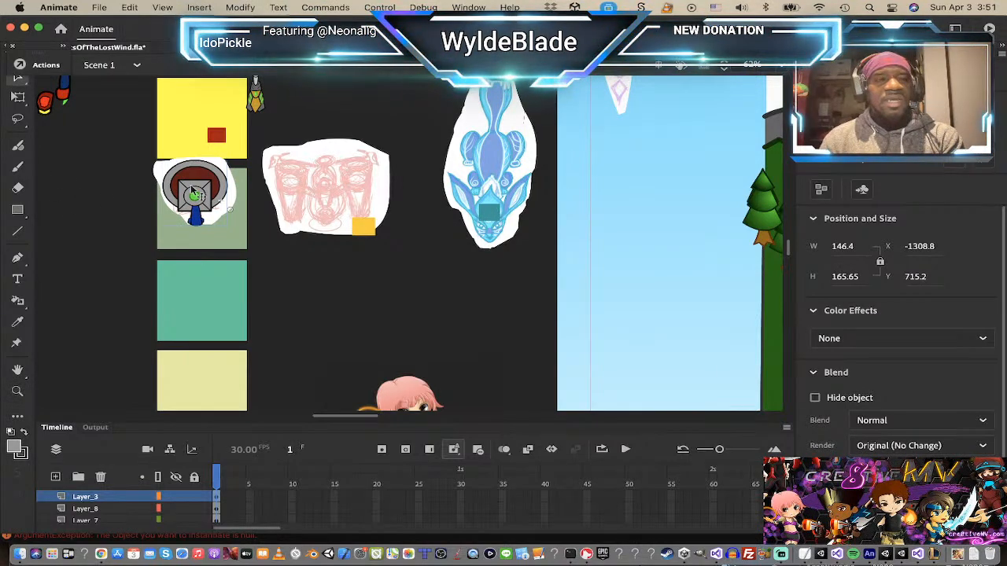
drag(195, 195, 77, 158)
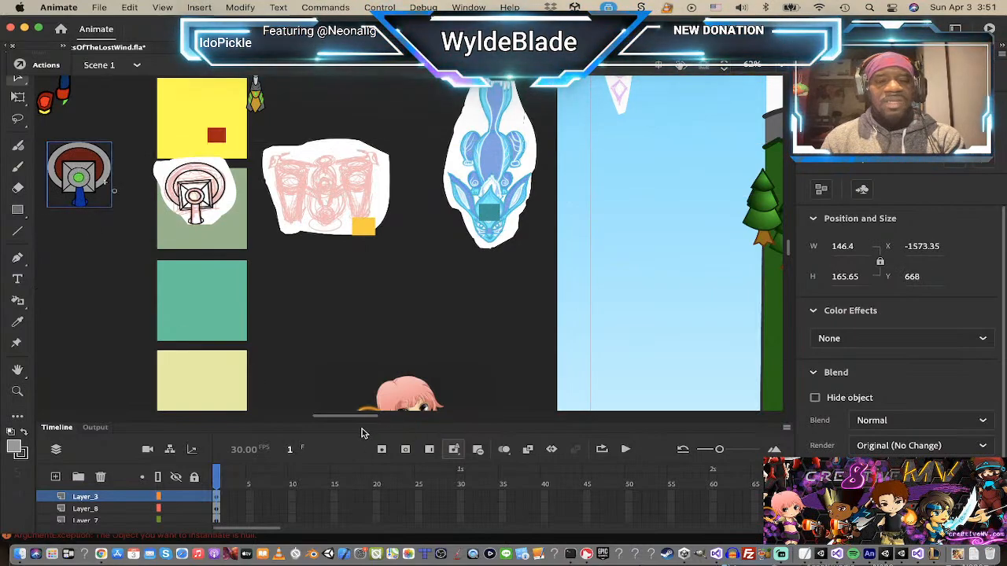
- Reposition the symbol beneath the red-helmeted character's parts at about X -1684, Y 642
drag(352, 420, 317, 417)
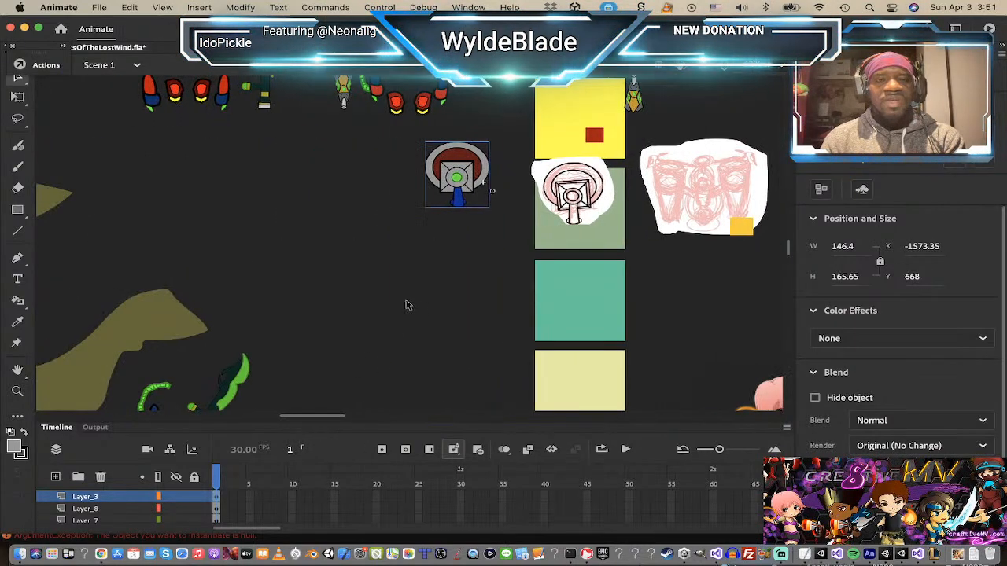
scroll(407, 304, up, 2)
scroll(407, 305, up, 2)
drag(465, 303, 419, 296)
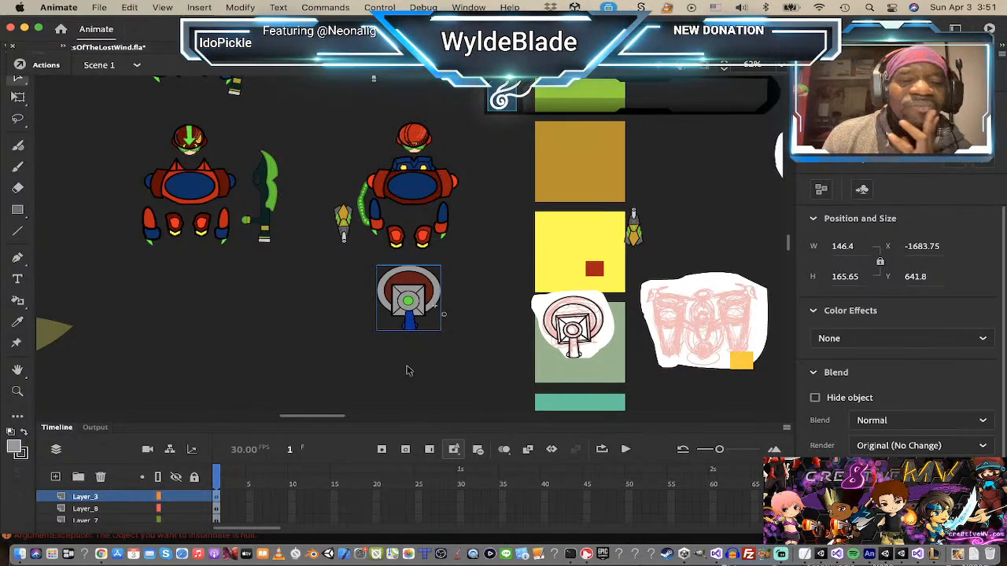
- Try a yellow outline on the symbol's inner dark red ellipse and return to Scene 1
double_click(438, 309)
click(438, 309)
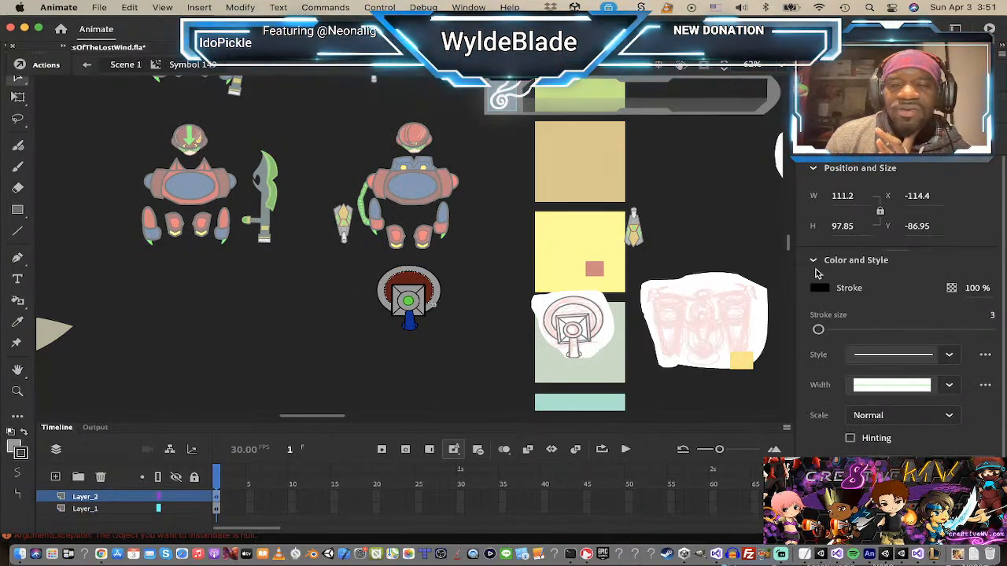
click(819, 289)
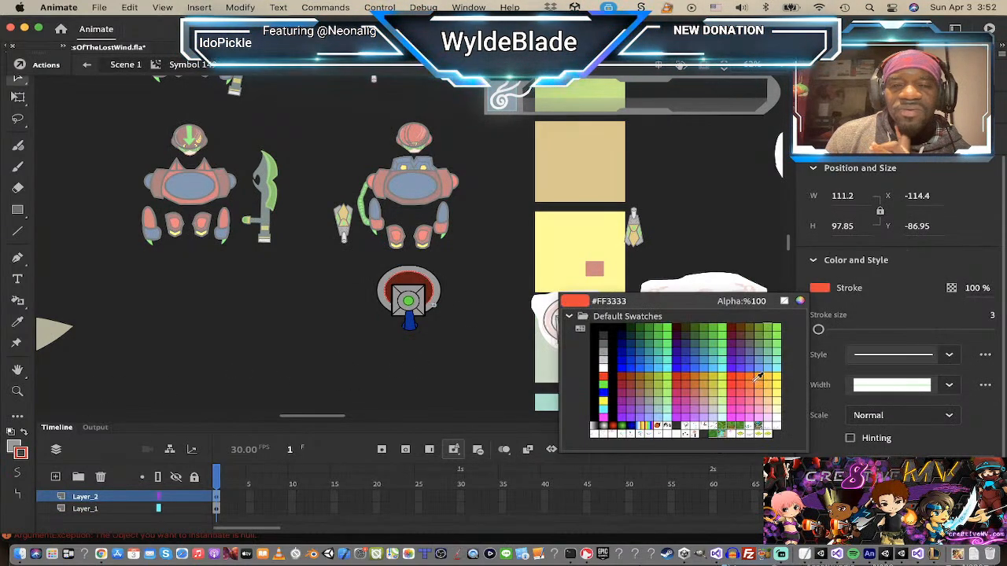
click(779, 376)
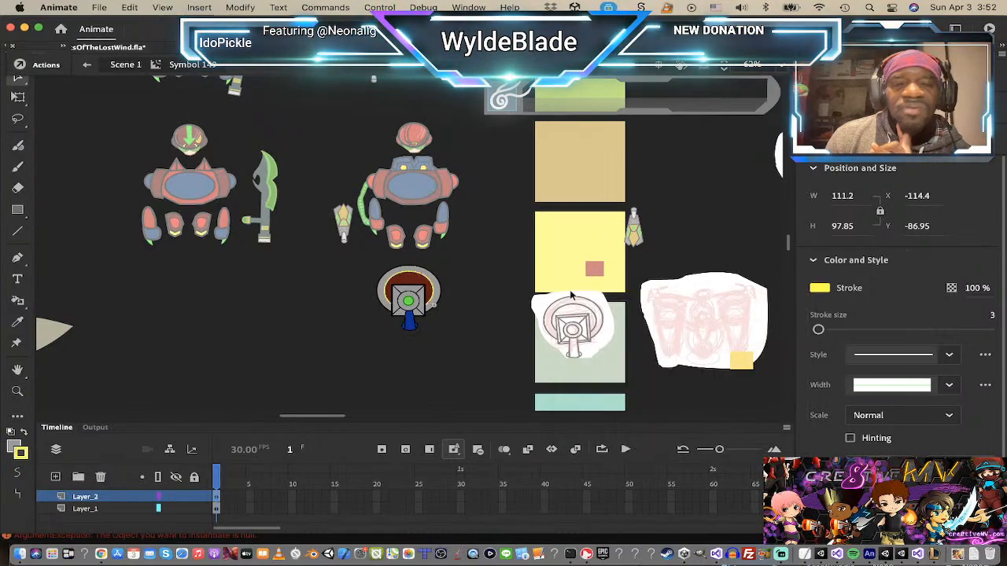
click(516, 275)
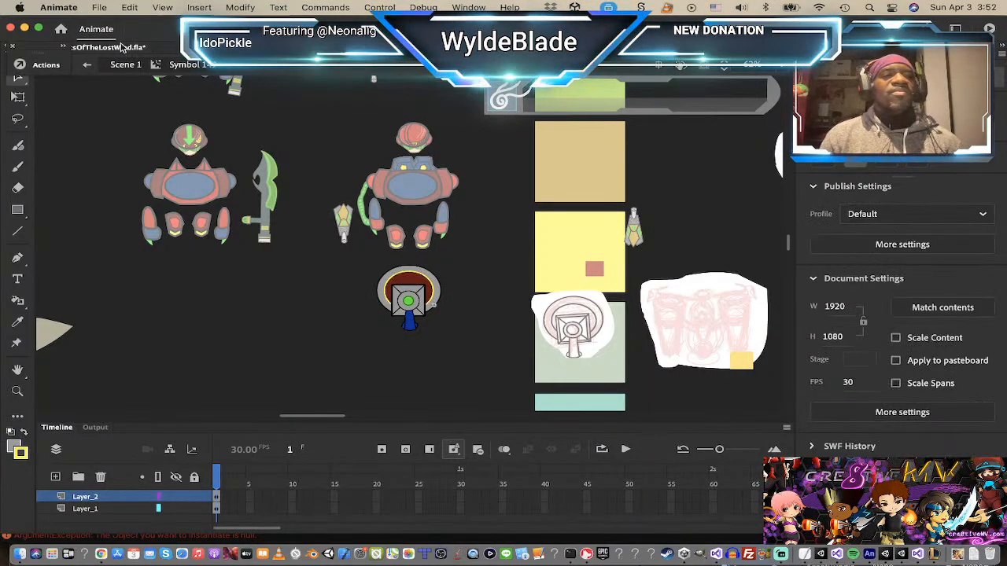
click(133, 65)
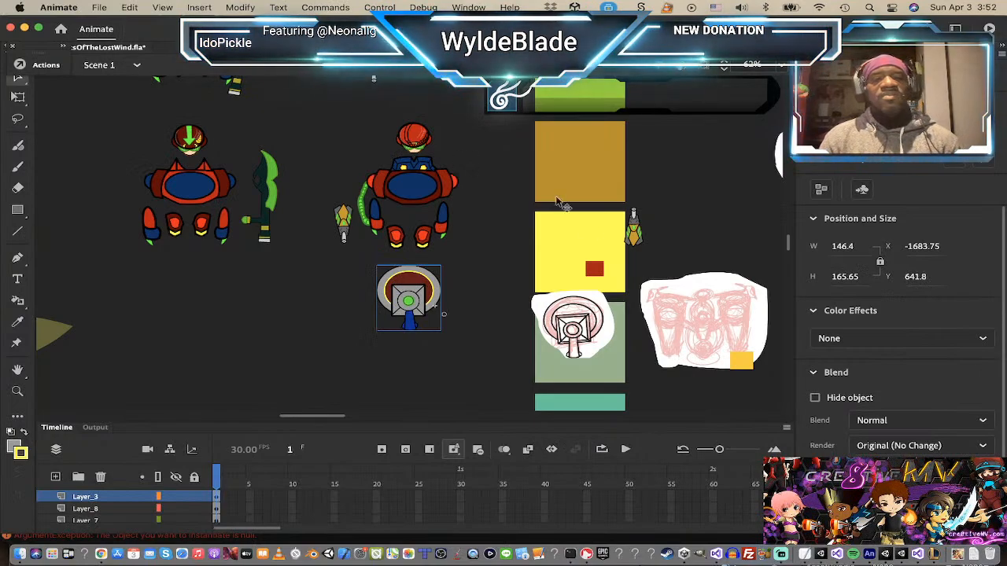
- Open Symbol 149 for editing in isolation and undo the yellow outline
key(super+e)
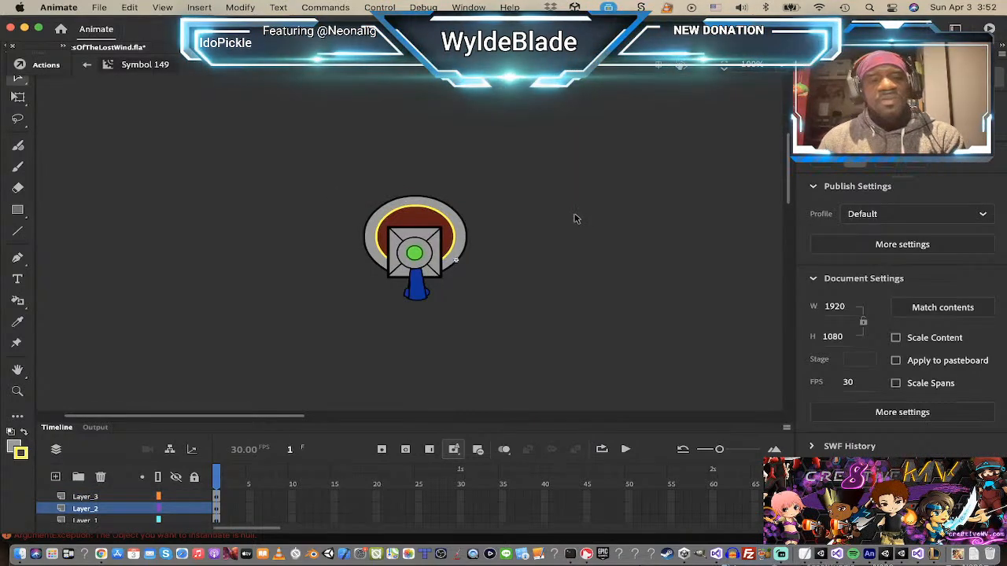
key(super+z)
key(super+z)
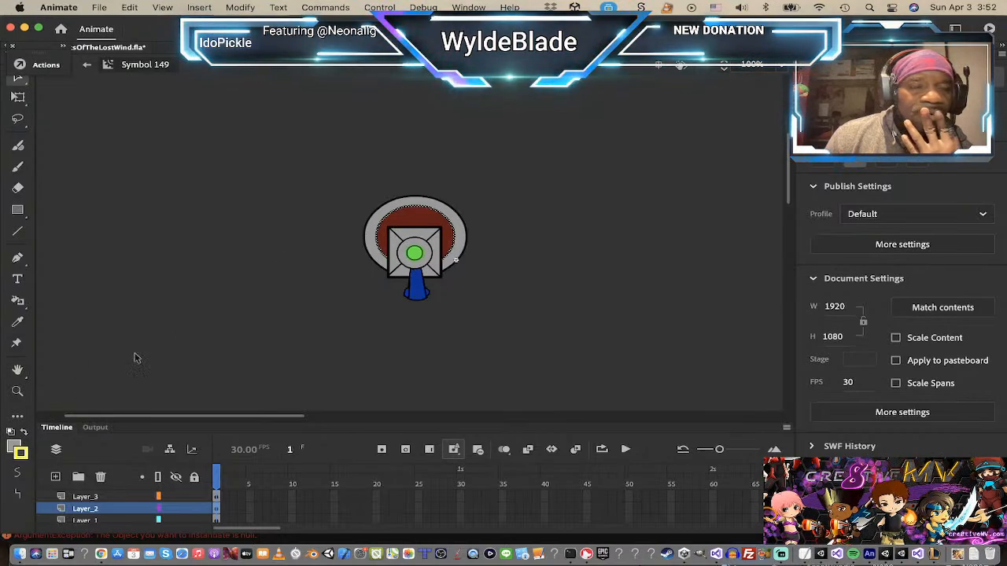
- Set the inner ellipse's outline to red #FF0000 with a stroke size of 4
click(22, 454)
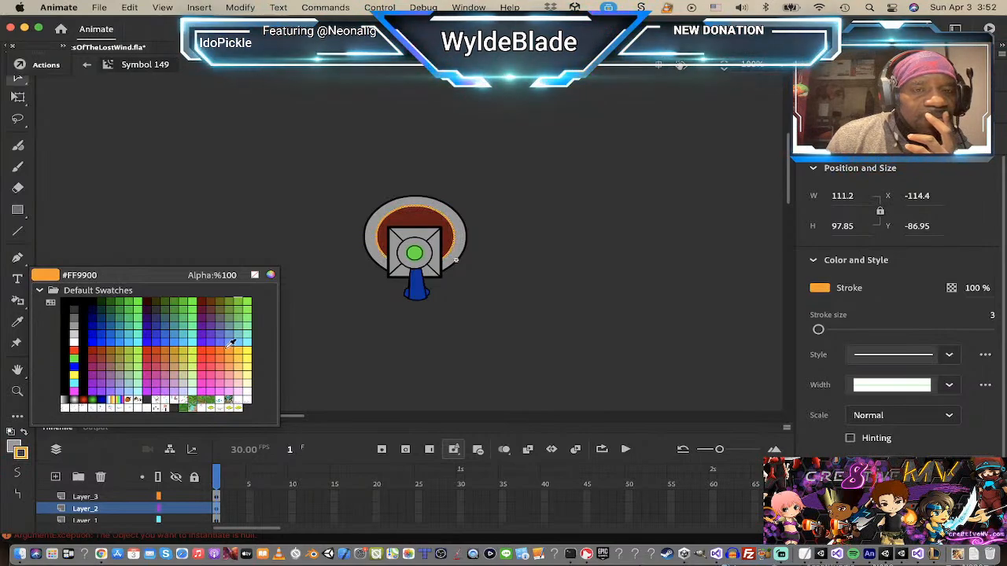
click(73, 354)
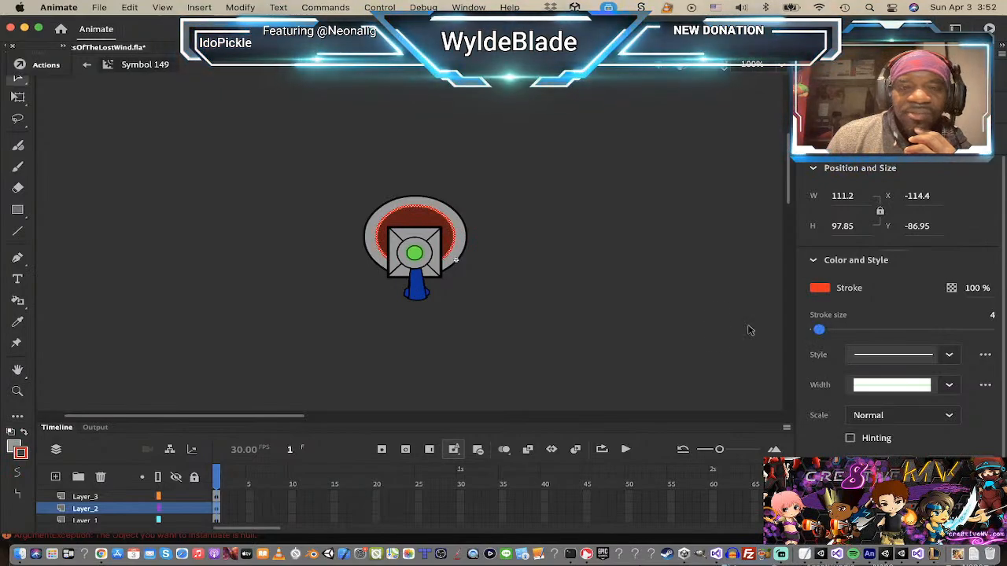
click(573, 286)
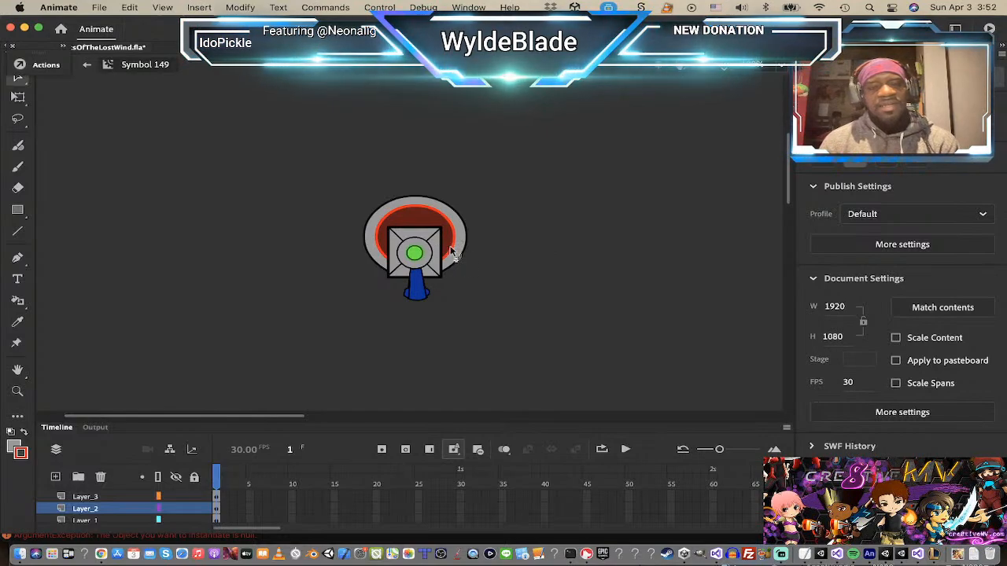
- Recolor the inner ellipse's outline bright green #00FF00
click(455, 256)
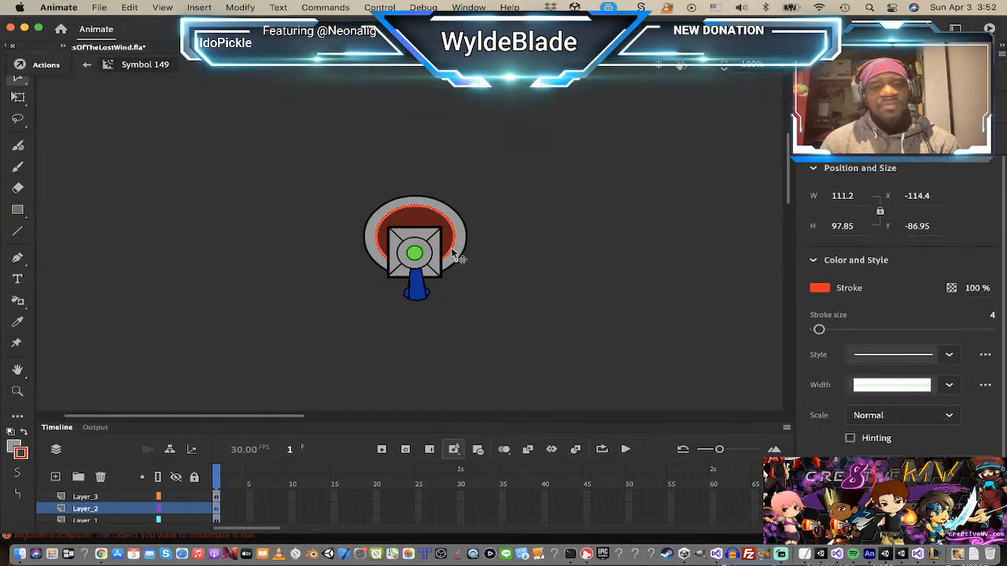
click(20, 455)
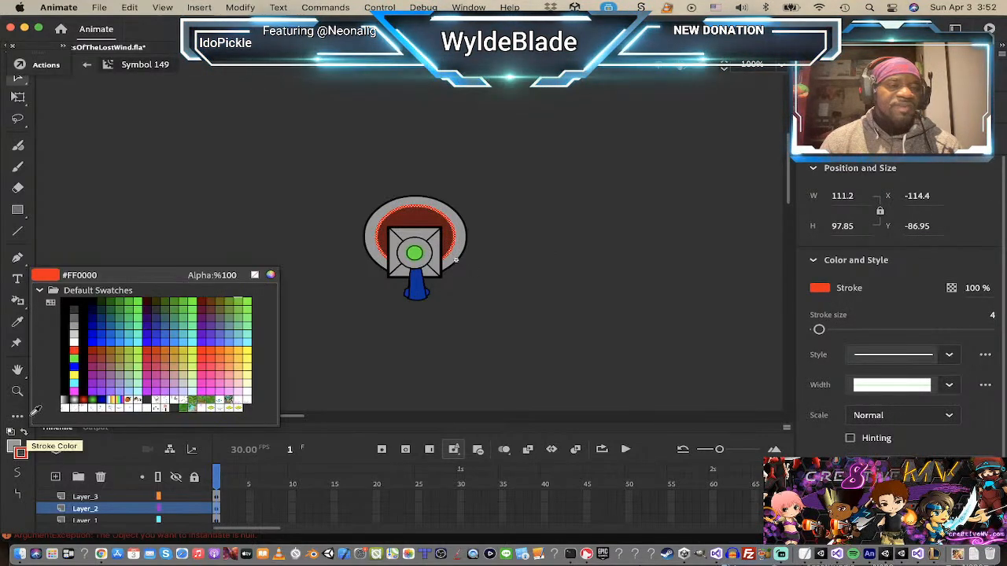
click(85, 353)
click(197, 269)
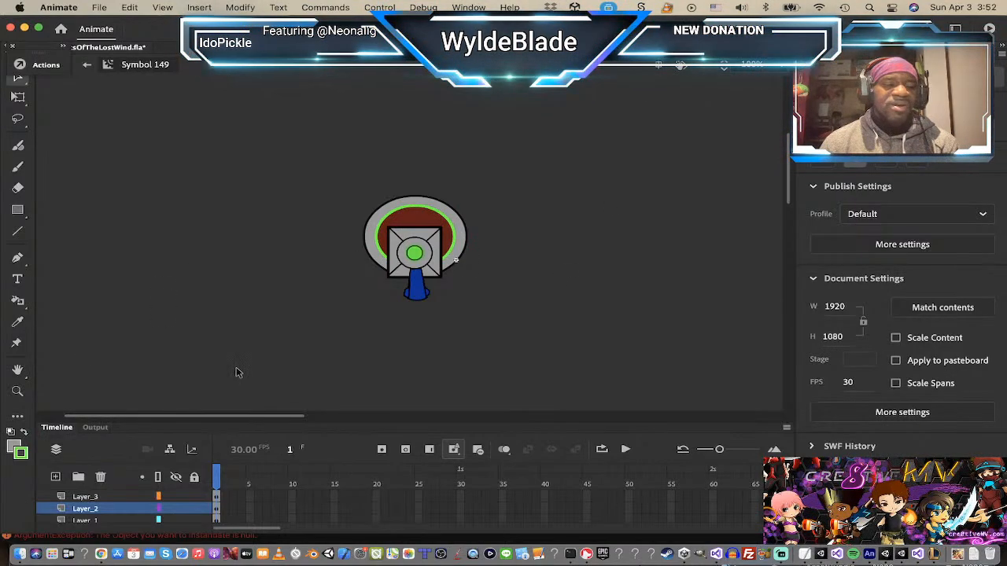
- Try a yellow outline on the symbol's inner dark red ellipse
click(458, 248)
click(19, 455)
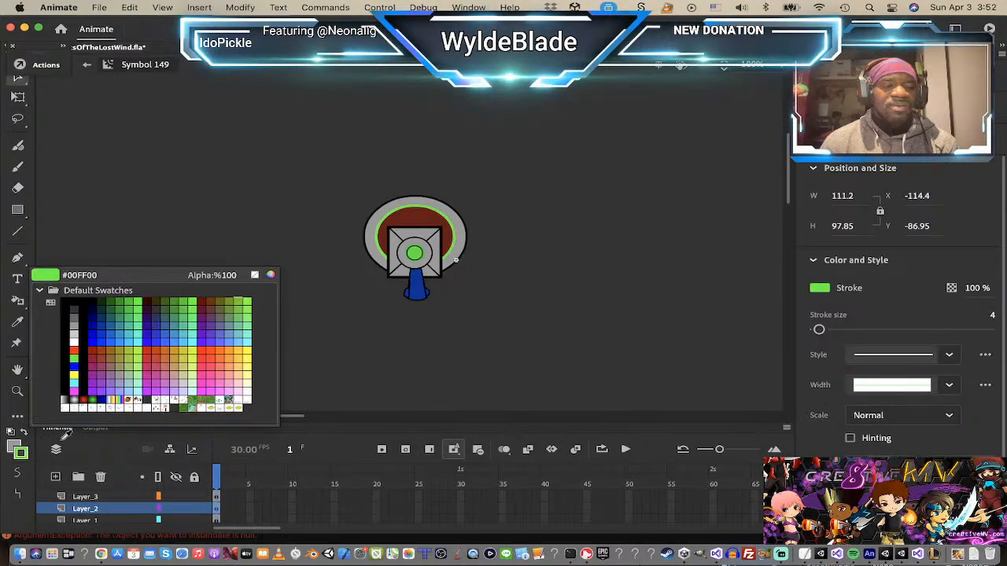
click(253, 347)
click(361, 324)
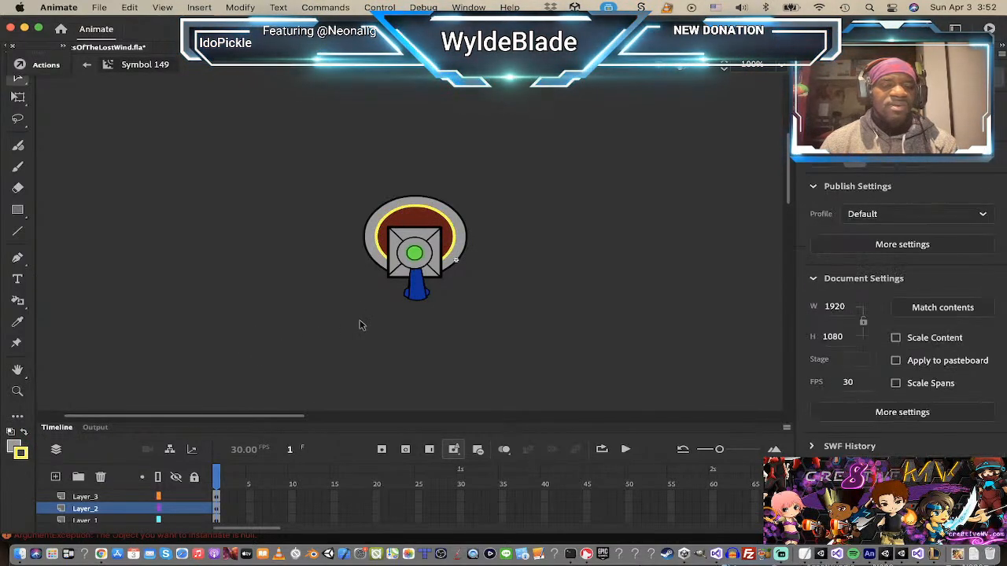
- Set the inner ellipse's outline back to bright green #00FF00 and return to Scene 1
click(451, 248)
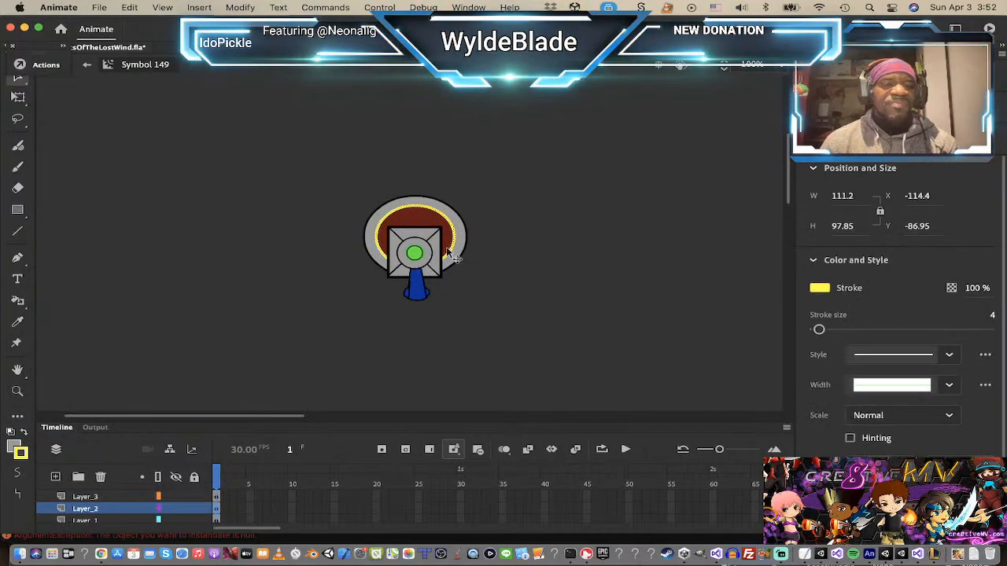
click(19, 455)
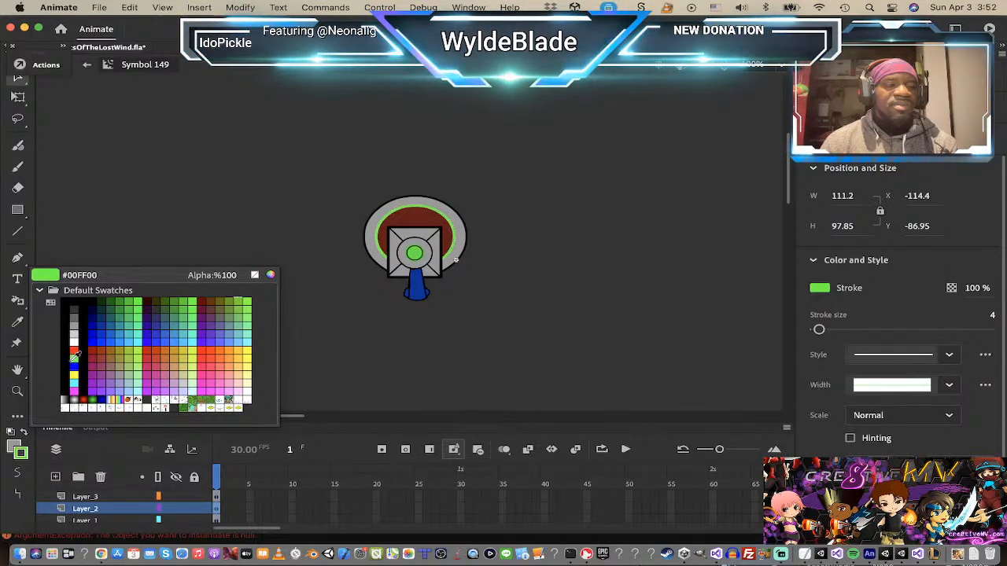
click(79, 358)
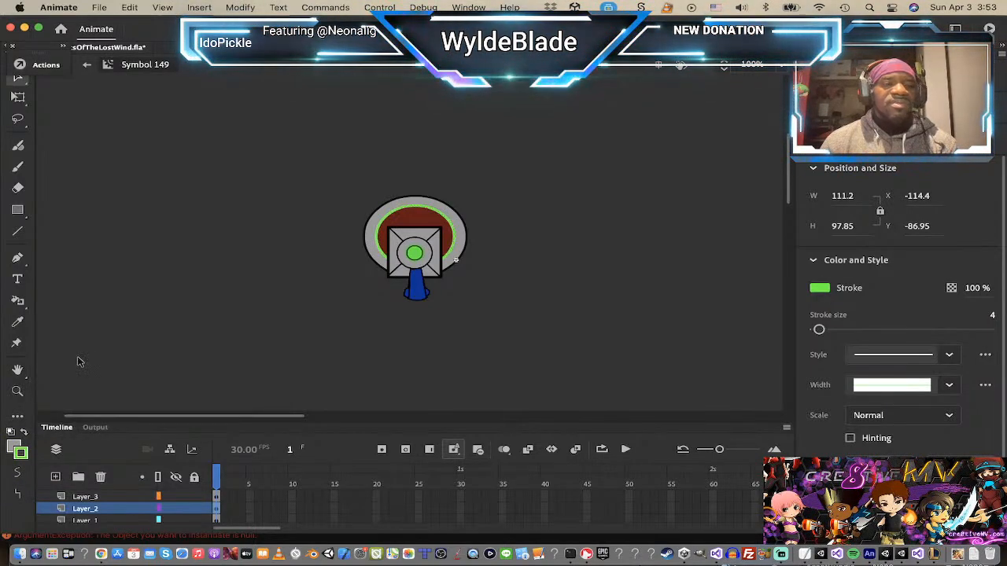
click(585, 182)
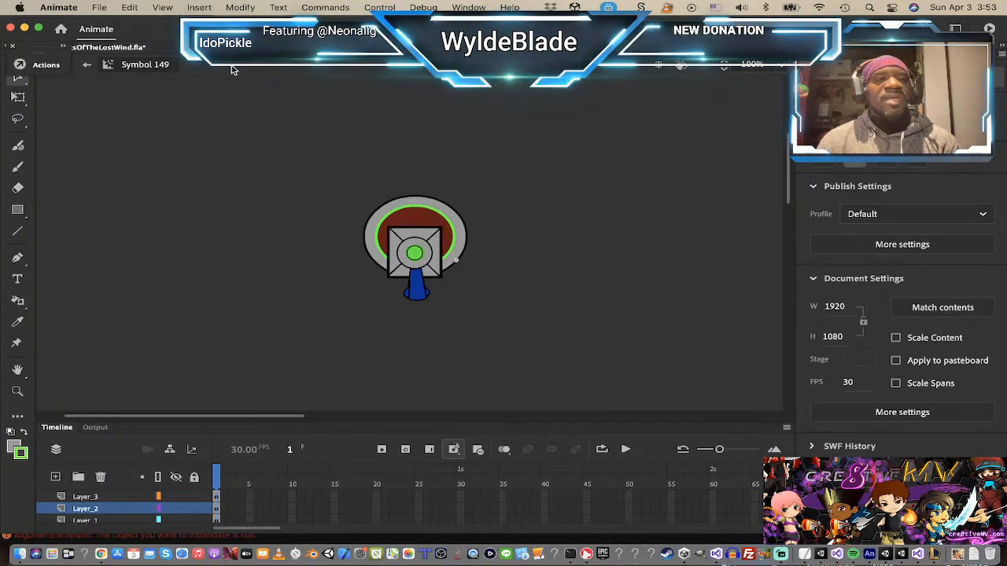
click(86, 64)
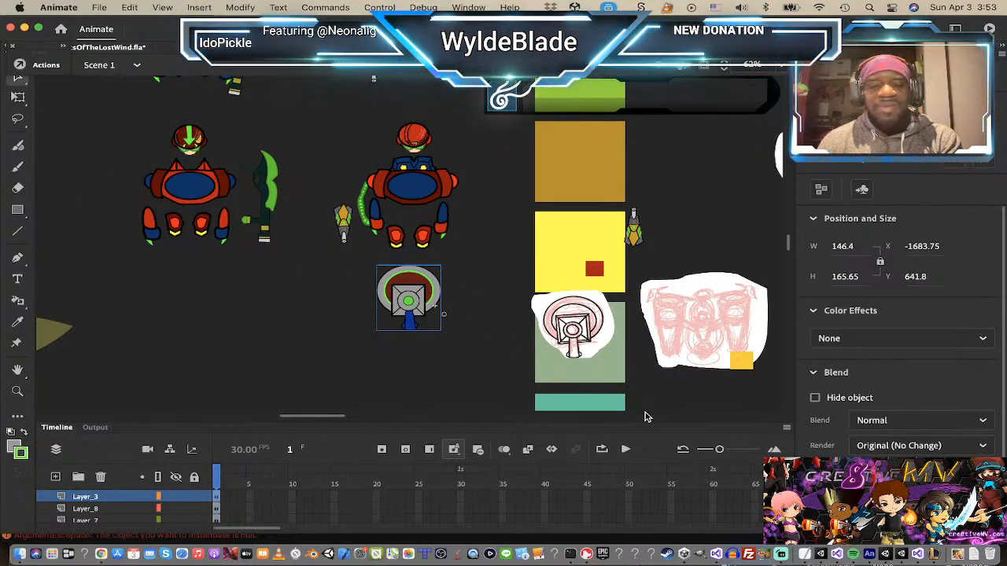
- Open the nested symbol that holds the blue barrel for in-place editing and select the barrel's fill
key(z)
click(420, 337)
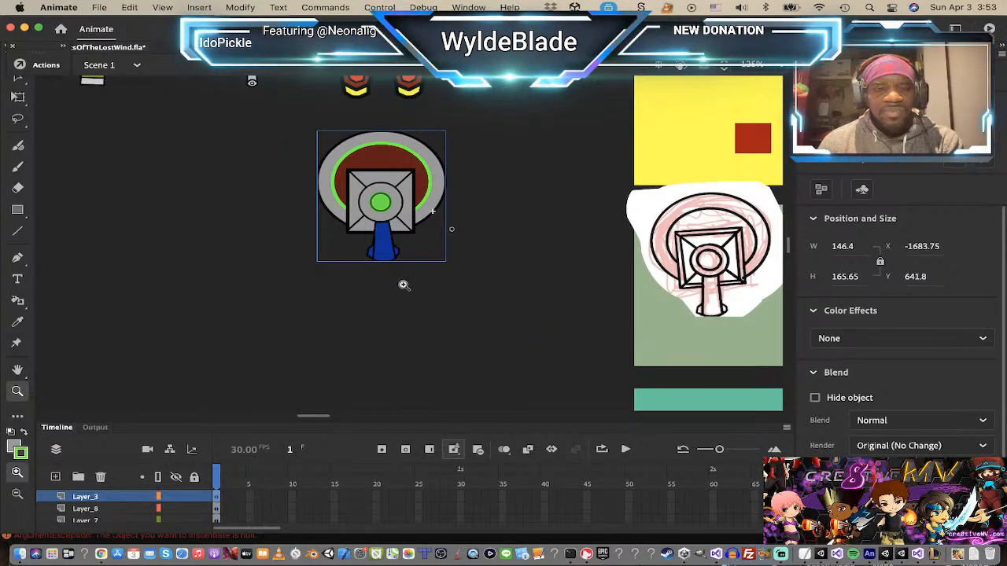
click(398, 259)
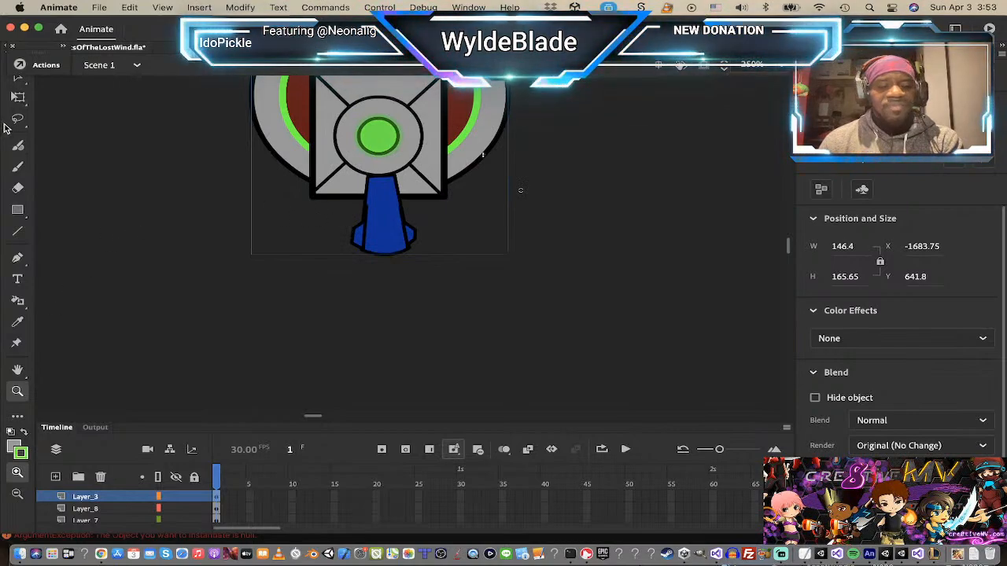
key(v)
double_click(371, 211)
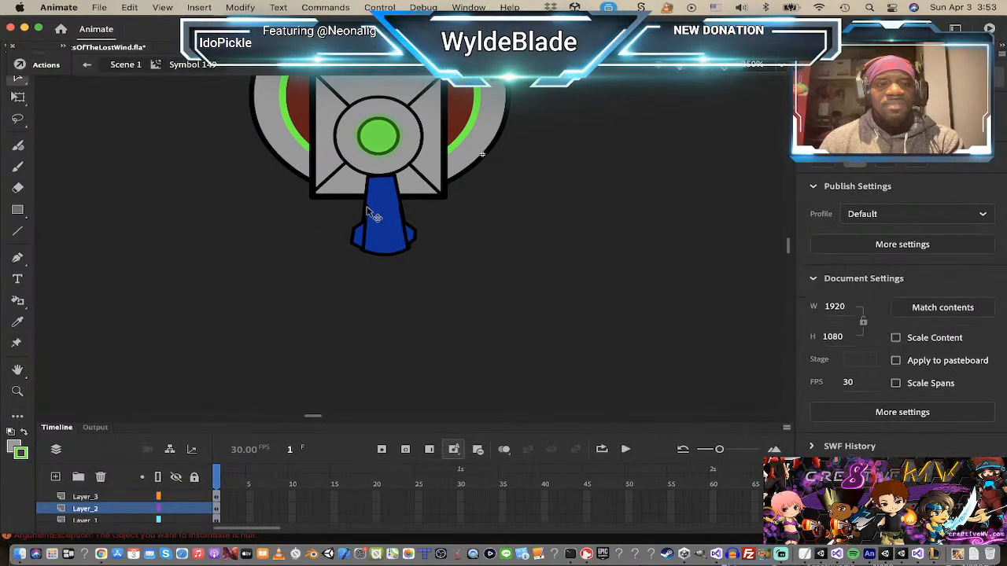
click(371, 211)
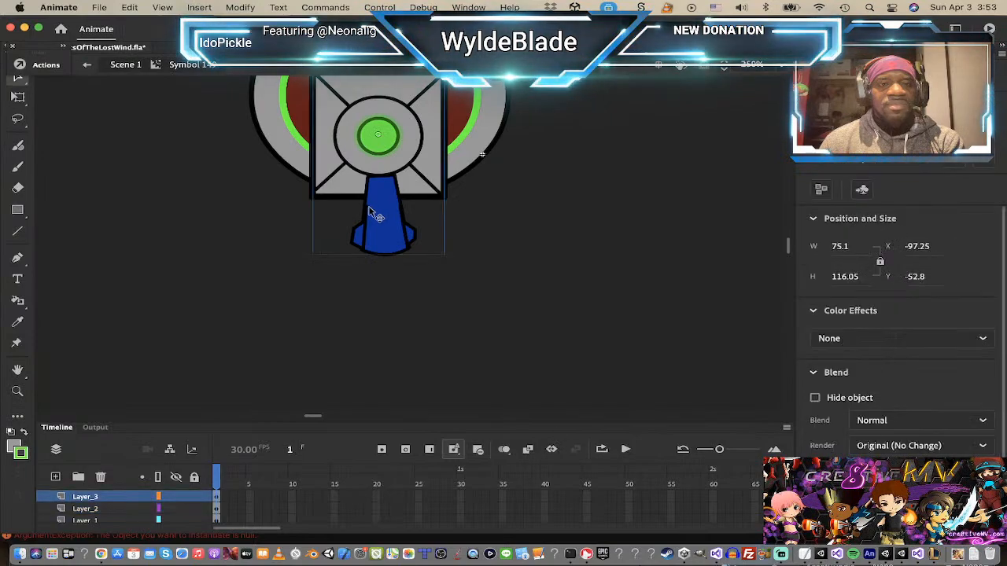
double_click(372, 211)
click(371, 211)
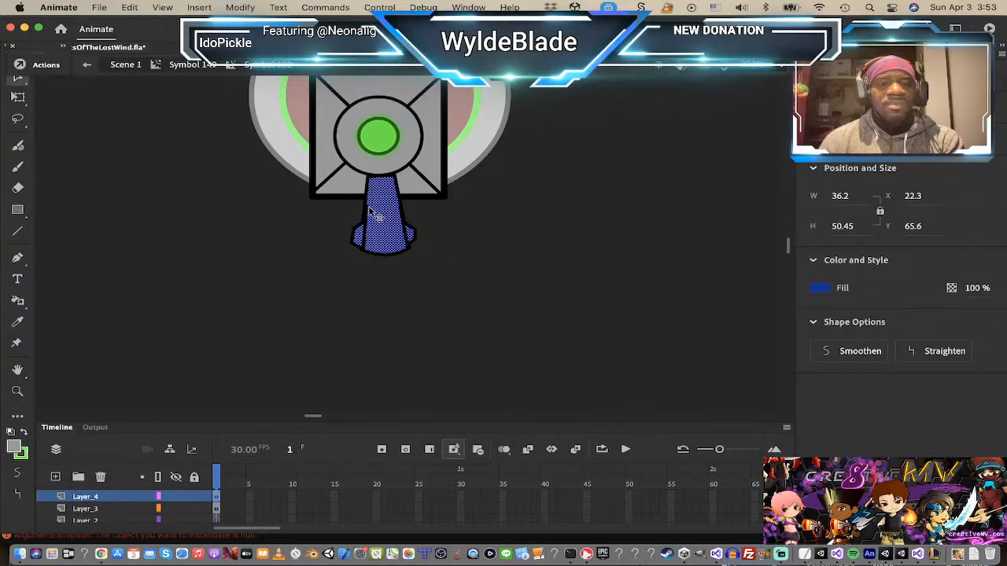
- Try to reshape the right edge of the blue barrel, undo the change and return to Scene 1
click(356, 214)
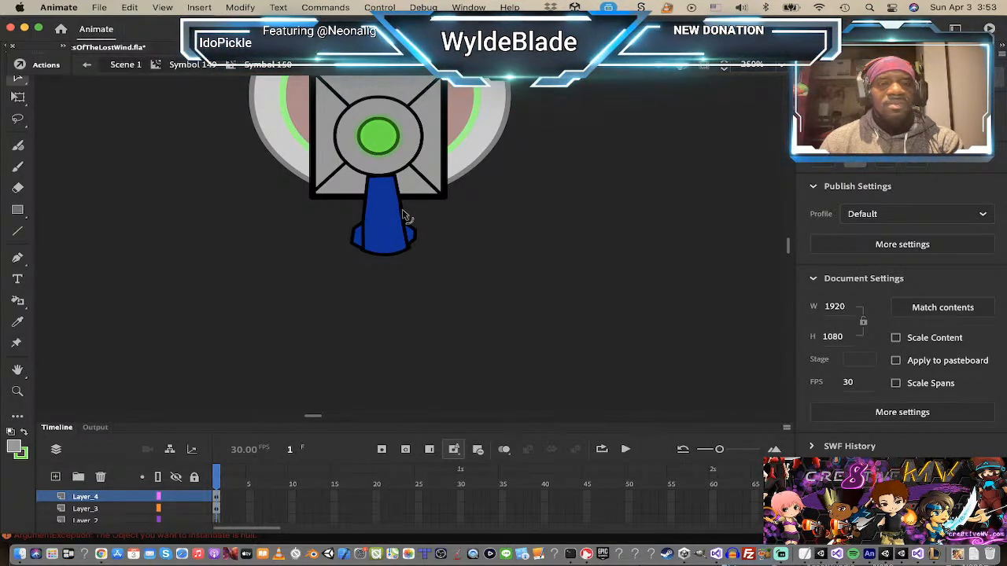
drag(407, 214, 410, 219)
key(super+z)
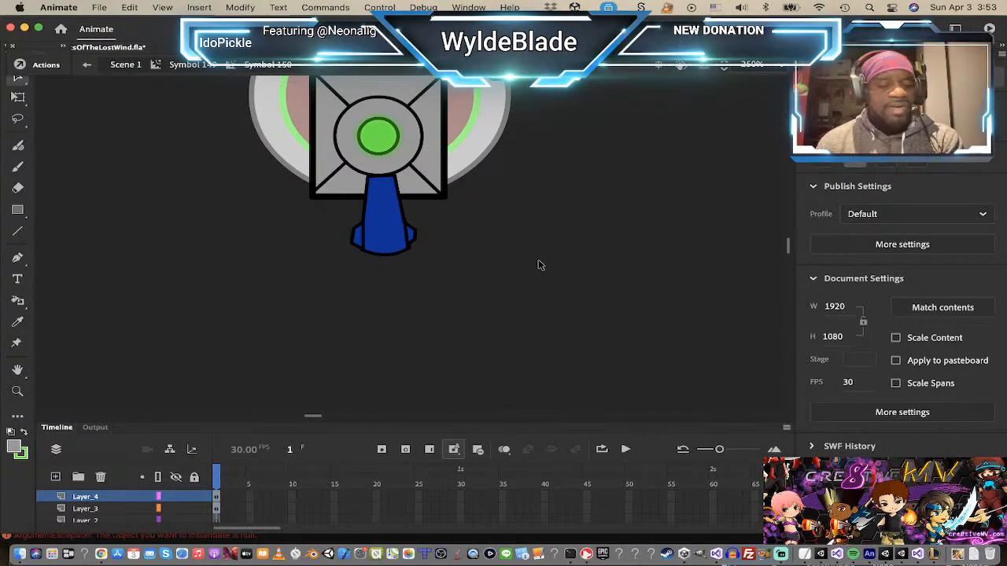
click(189, 67)
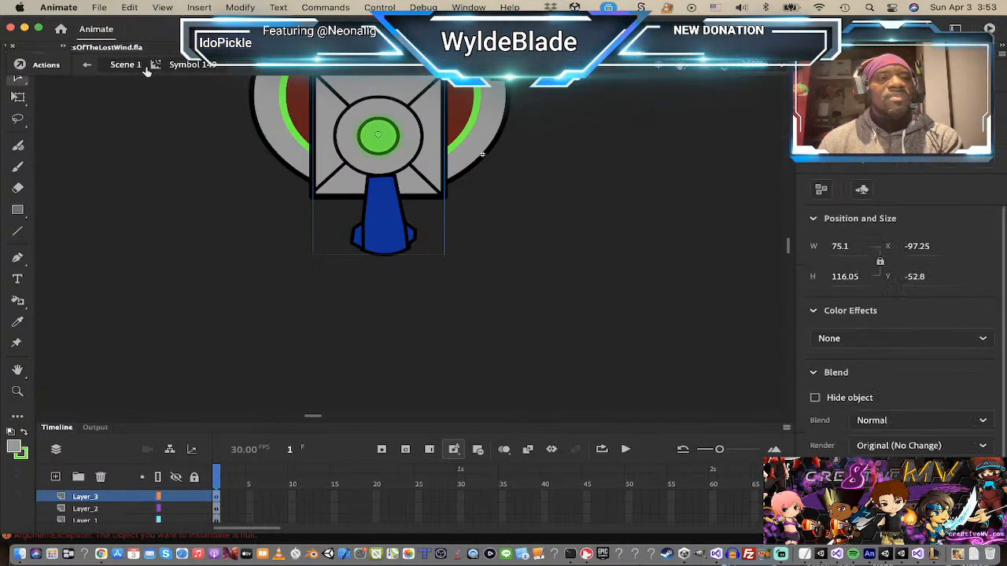
click(141, 68)
key(z)
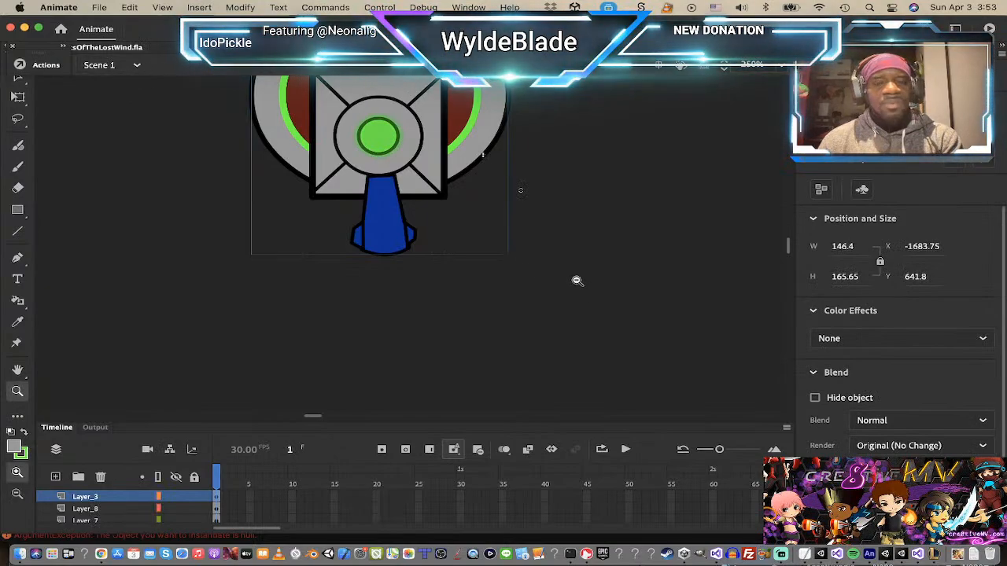
alt+click(576, 281)
scroll(440, 223, up, 3)
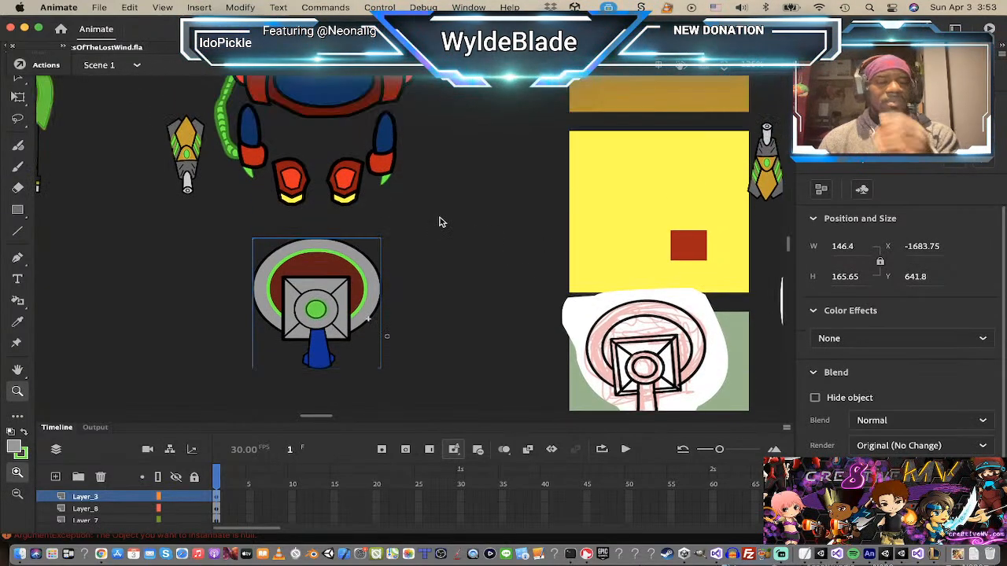
- Try to export the turret symbol as a PNG sequence named rdc_turret1 in TempGFX, declining to overwrite the existing file
click(19, 85)
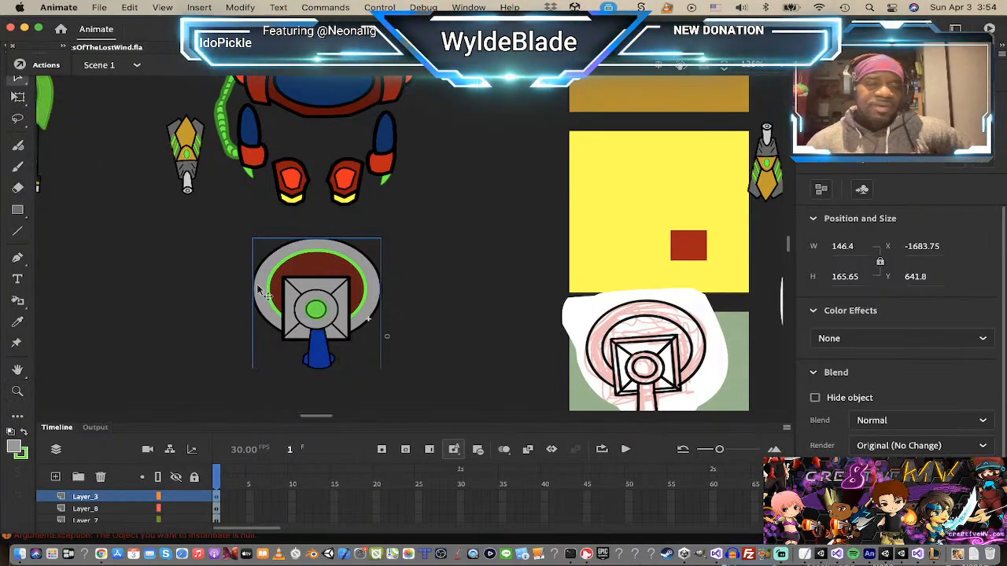
right_click(299, 294)
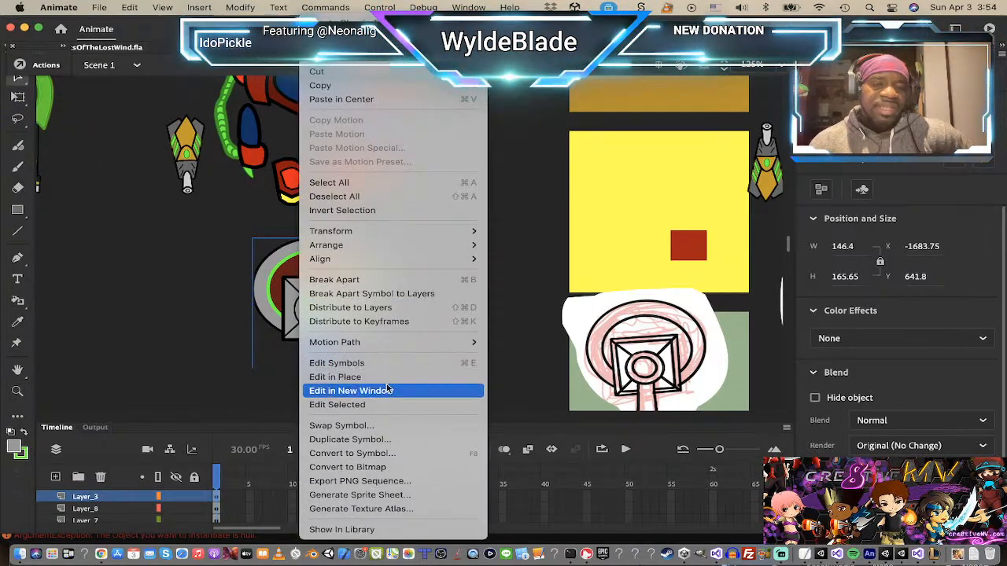
click(402, 478)
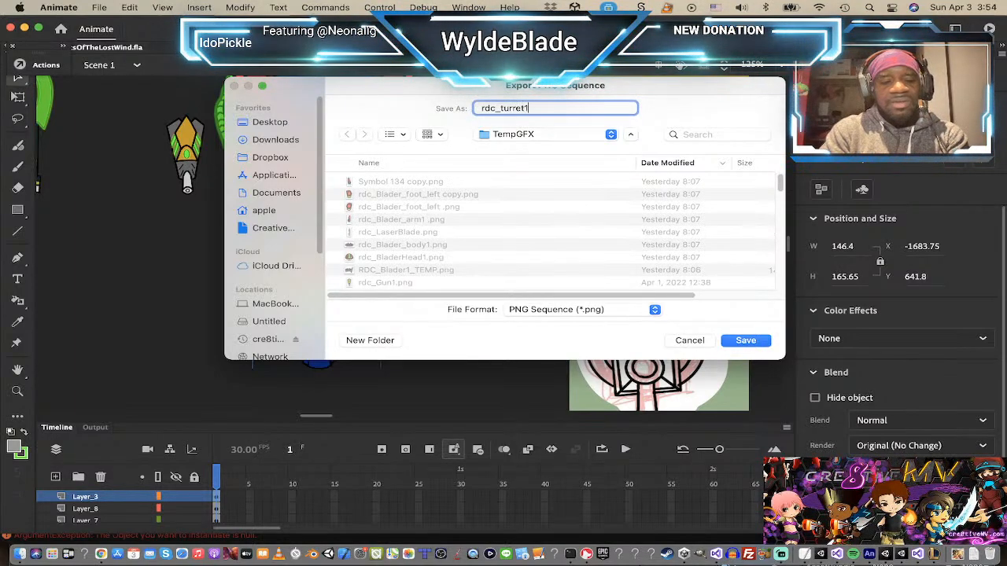
key(Return)
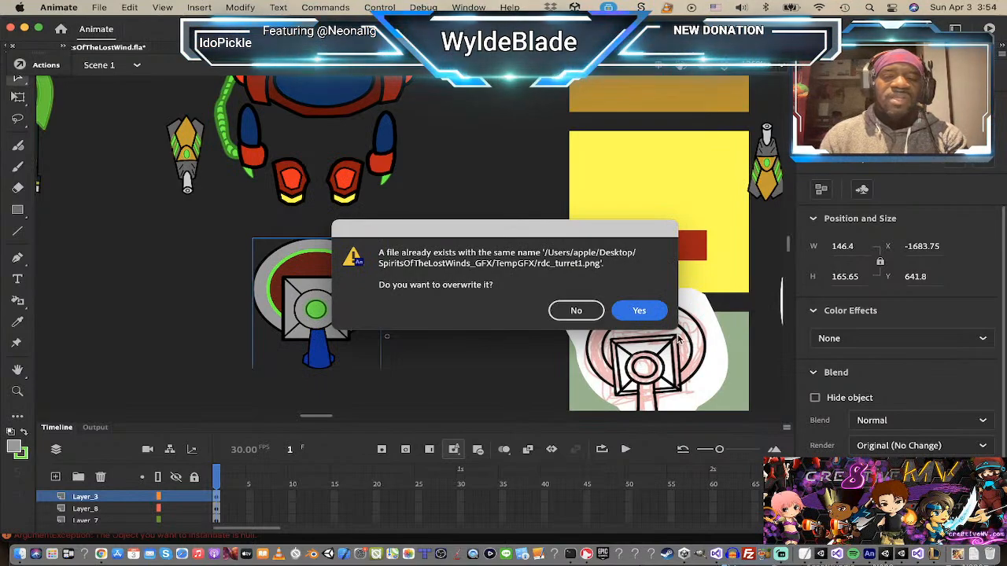
click(588, 311)
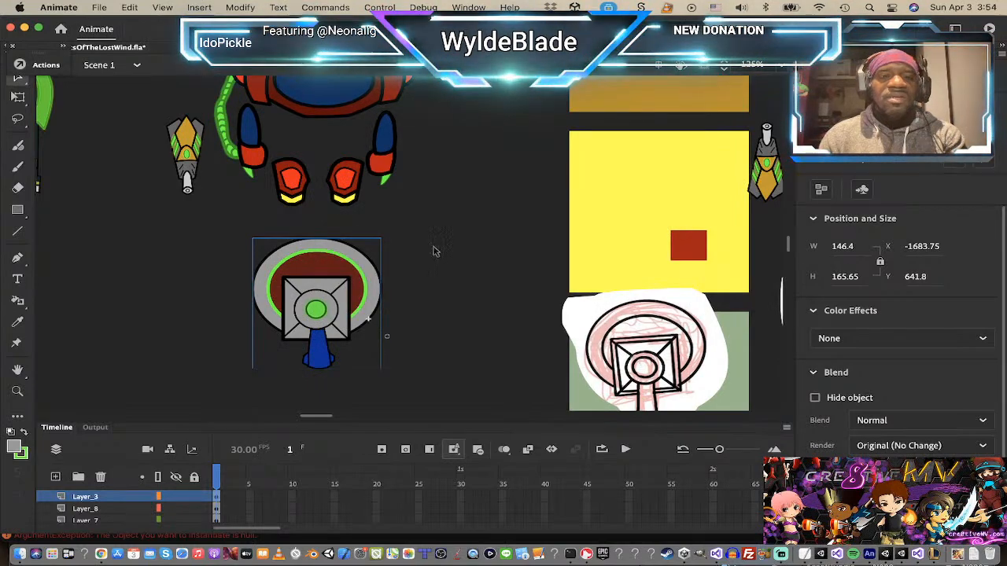
- Export the turret symbol as a PNG sequence named rdc_Turret_Mai into the TempGFX folder
right_click(343, 285)
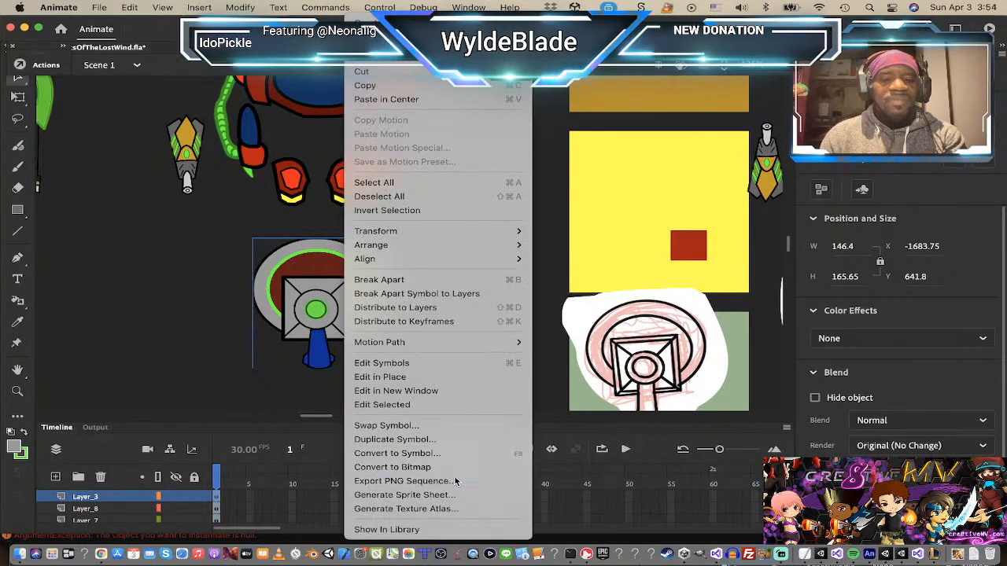
click(403, 481)
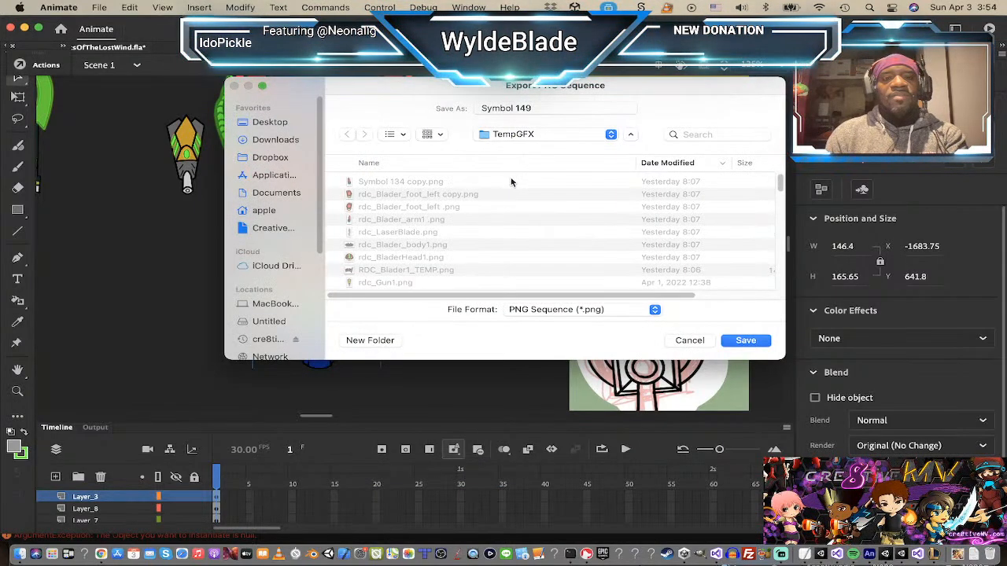
scroll(496, 267, down, 5)
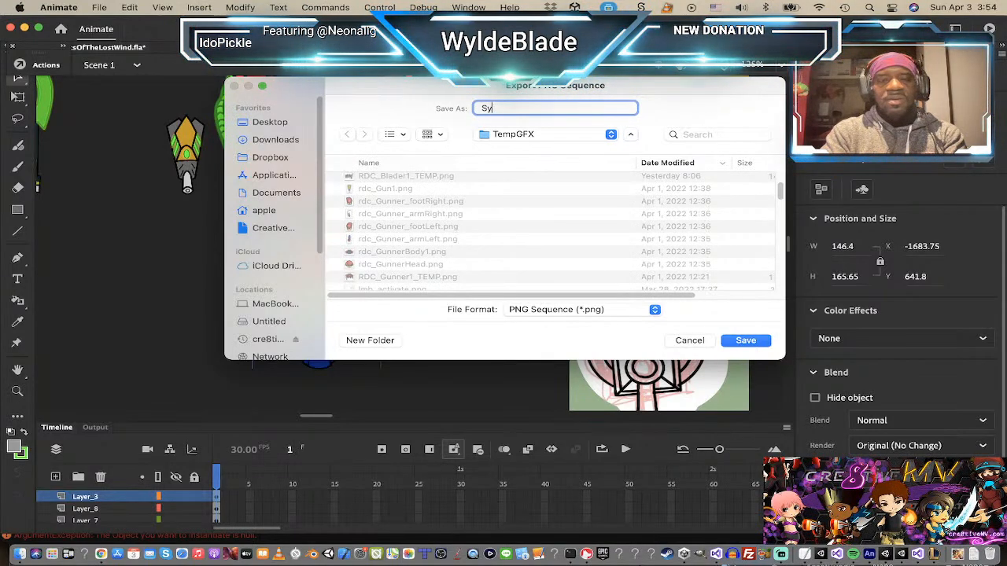
key(BackSpace)
key(BackSpace)
text(r)
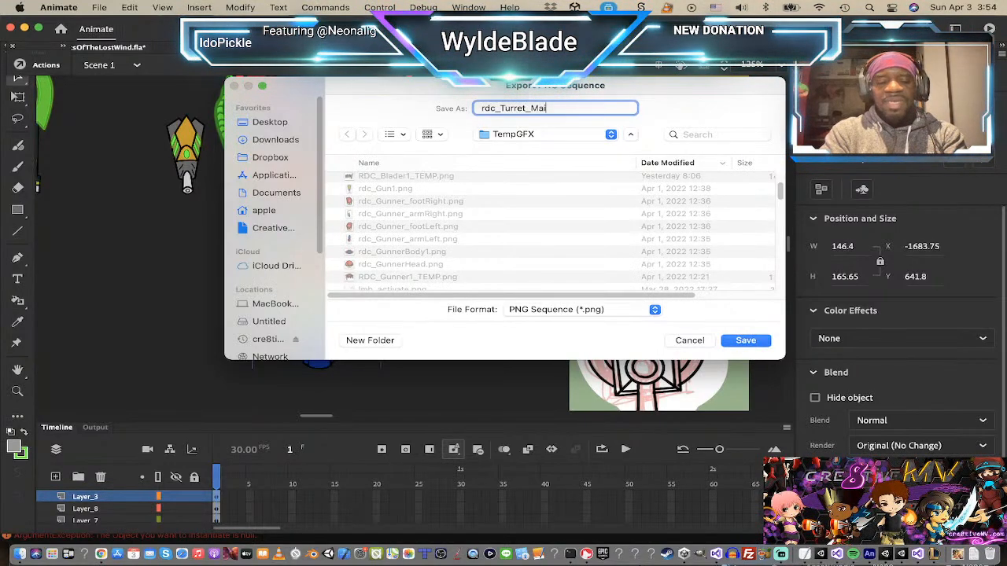
text(dc_Turret_Mai)
key(Return)
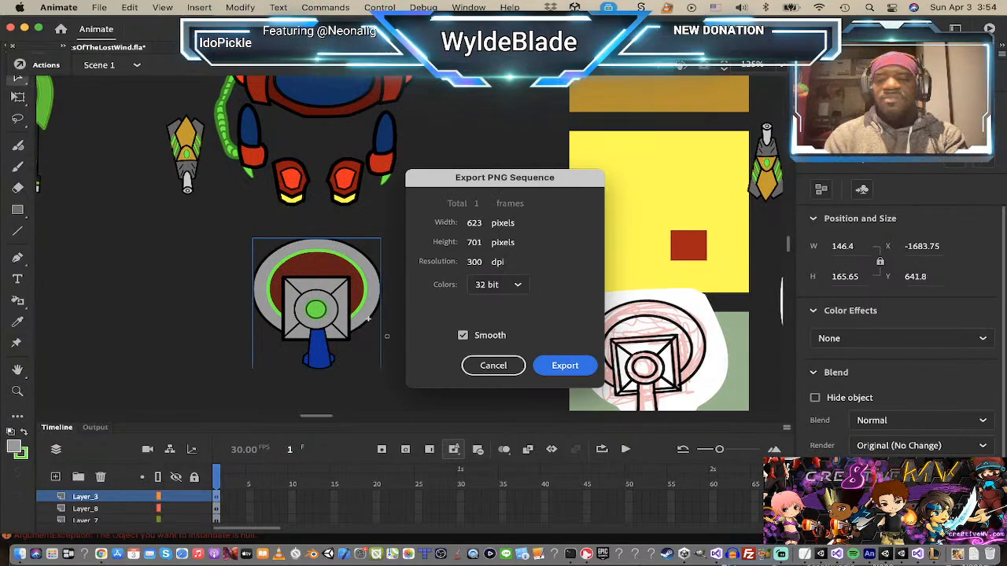
click(579, 370)
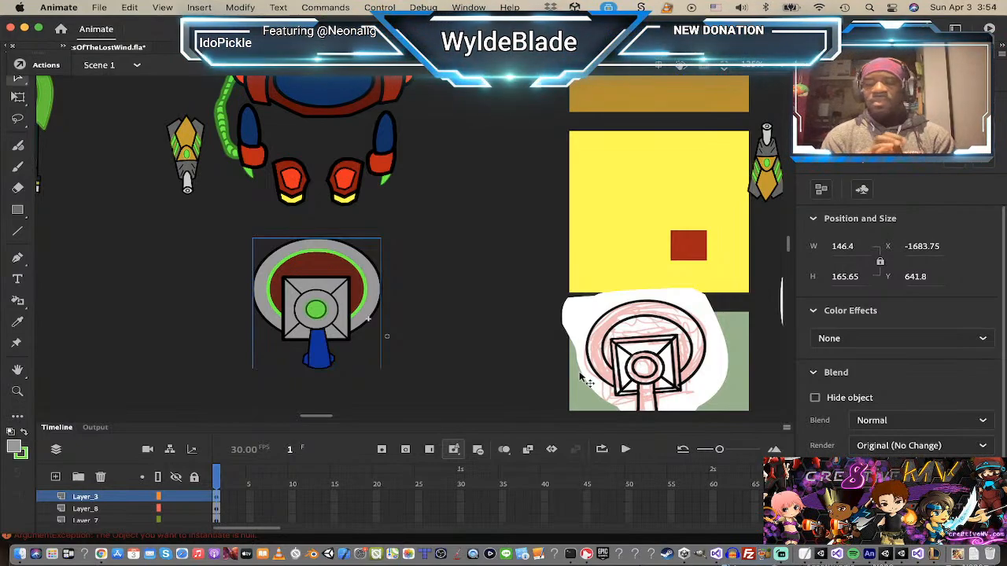
- Switch to Unity and find the Sprites folder among the project assets
key(super+Tab)
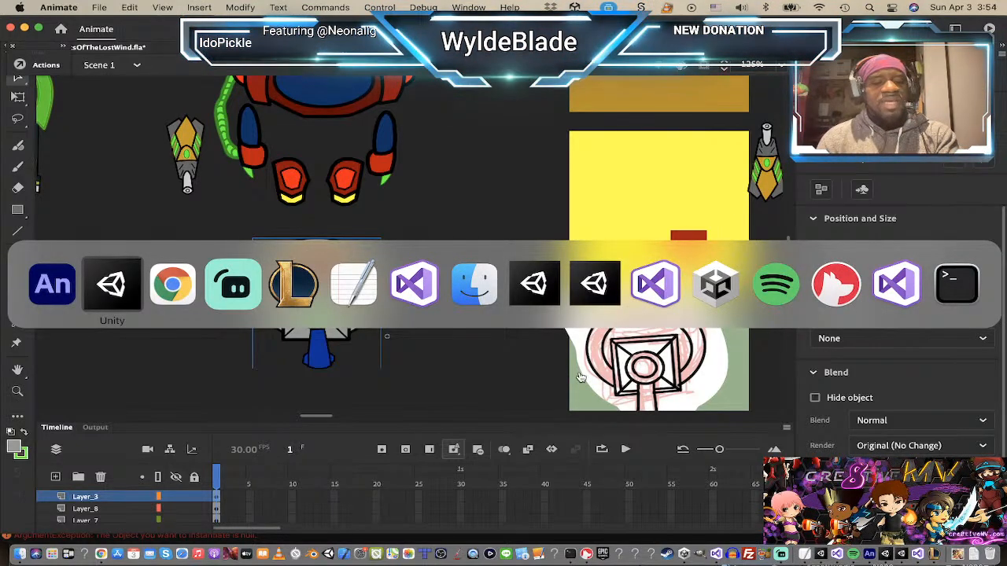
click(55, 288)
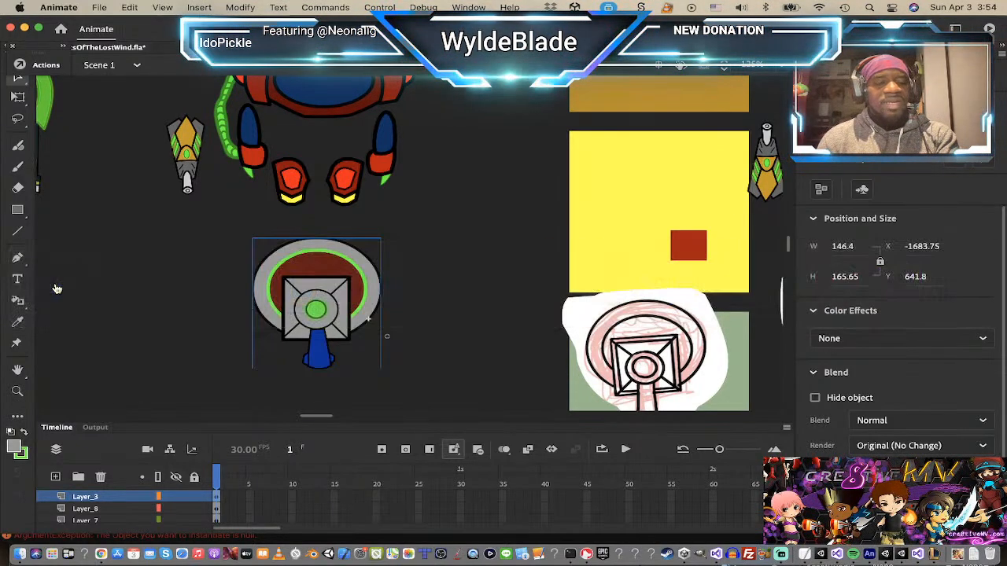
key(super+Tab)
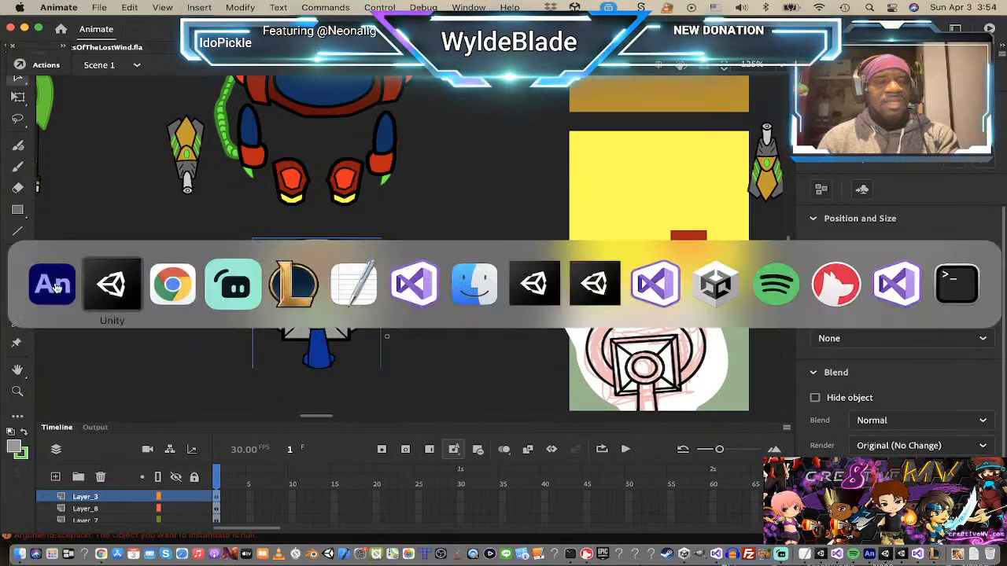
click(91, 301)
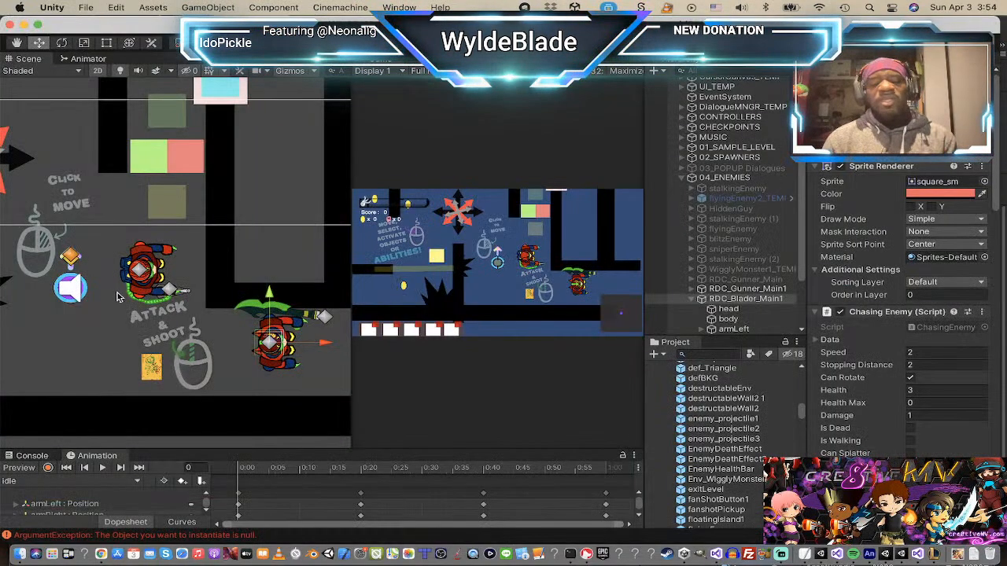
scroll(792, 417, down, 10)
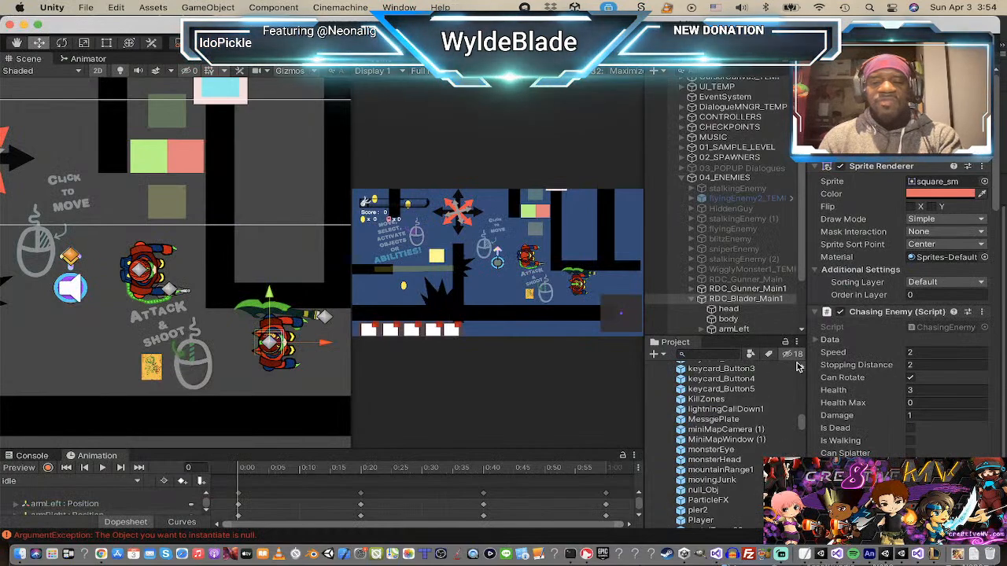
scroll(794, 367, down, 3)
scroll(737, 410, down, 5)
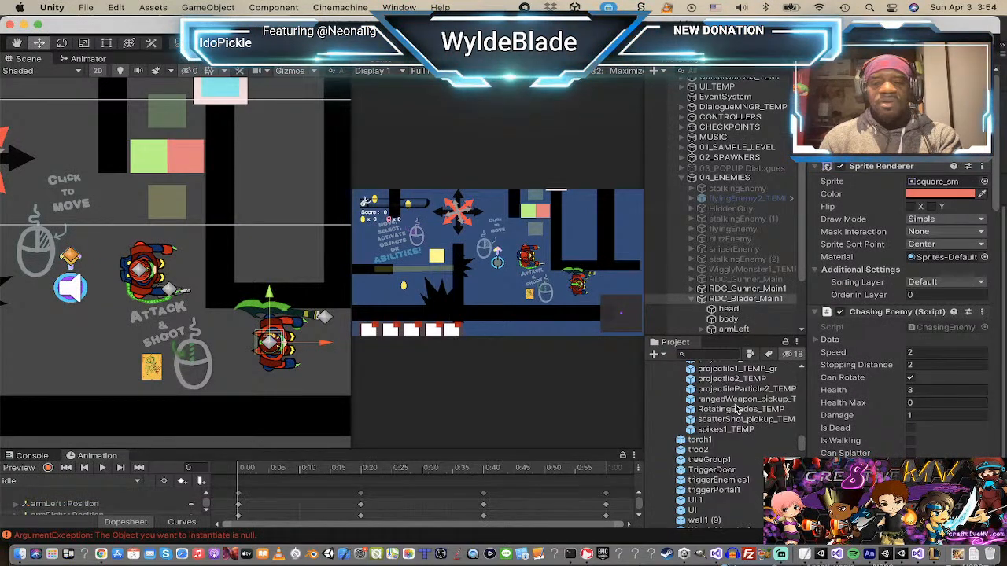
scroll(737, 410, up, 10)
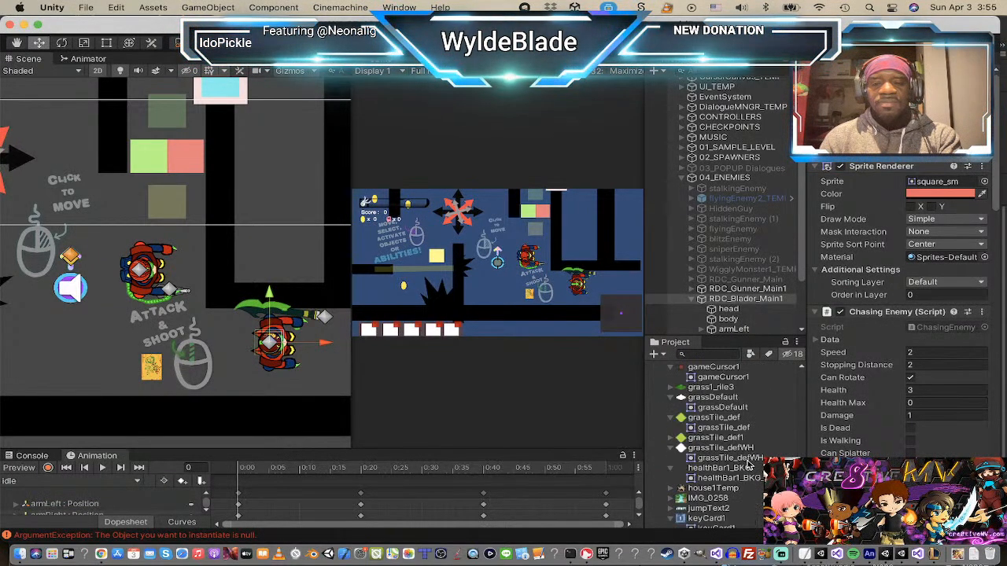
scroll(747, 466, down, 10)
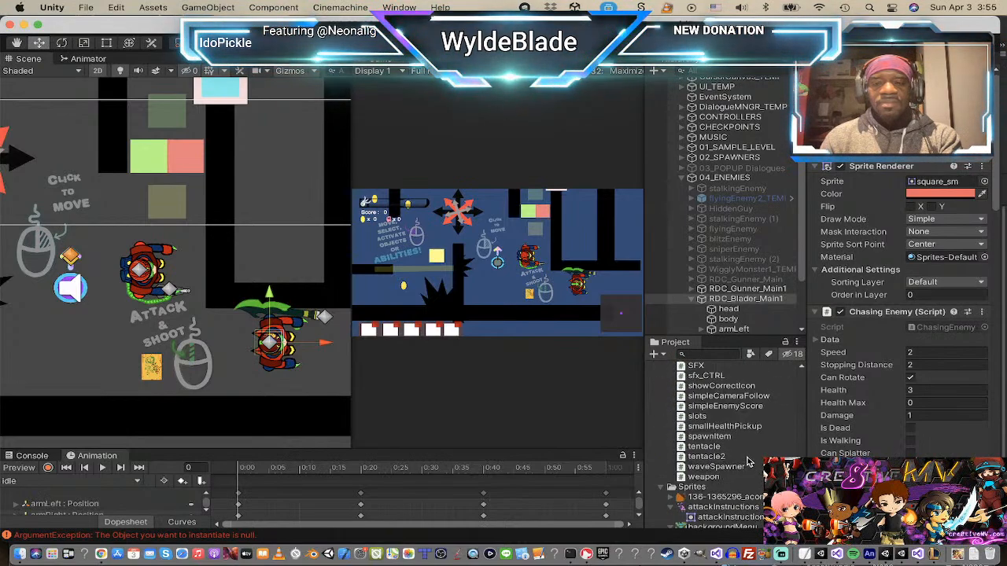
- In Finder, rename the exported turret PNG in TempGFX as rdc_Turret_Maim.png and import it into the Unity project's Sprites folder
key(super+Tab)
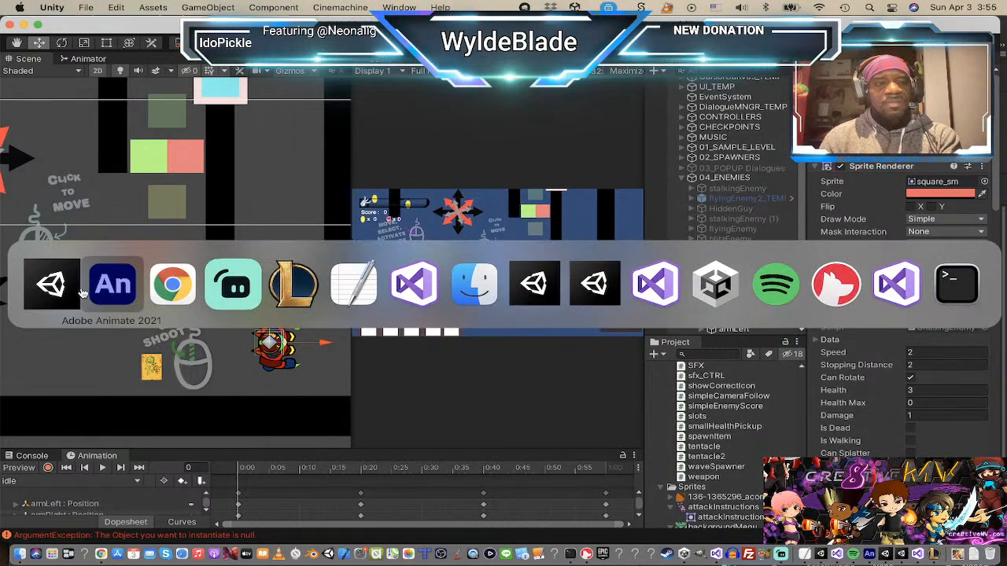
click(475, 271)
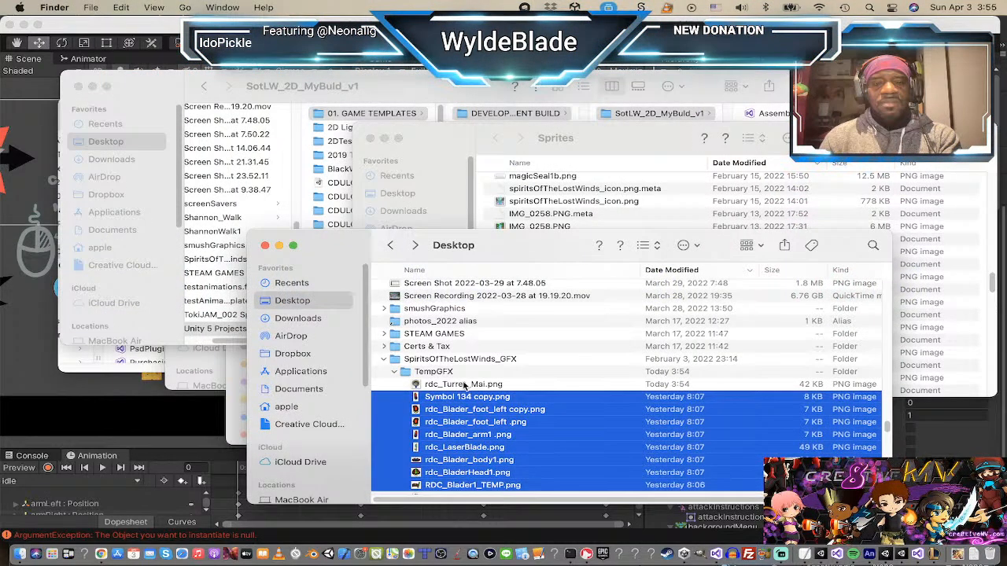
mouse_move(464, 385)
mouse_down()
mouse_move(433, 399)
mouse_move(348, 402)
mouse_move(513, 374)
mouse_move(507, 387)
mouse_move(474, 382)
mouse_up()
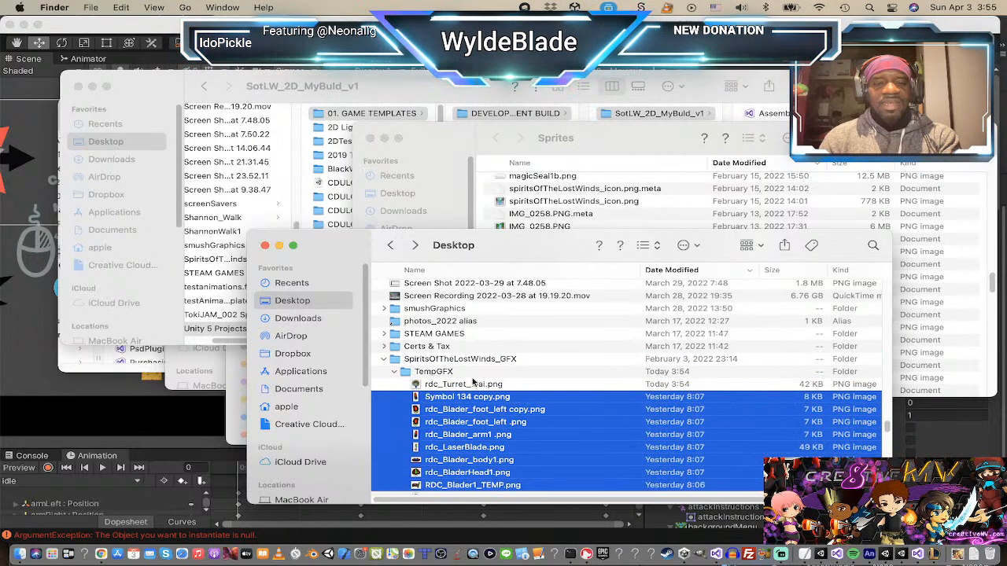
click(478, 385)
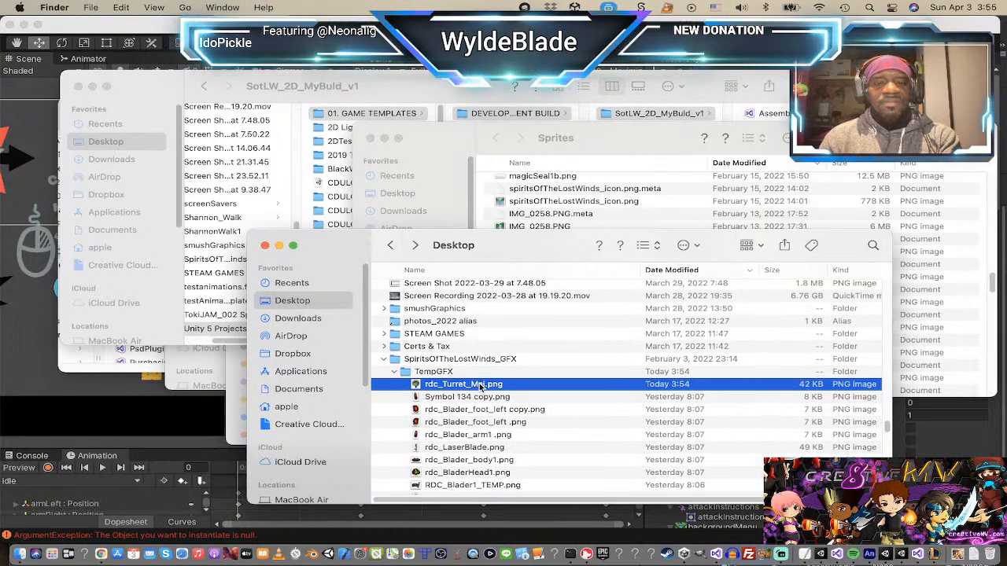
key(Return)
click(479, 385)
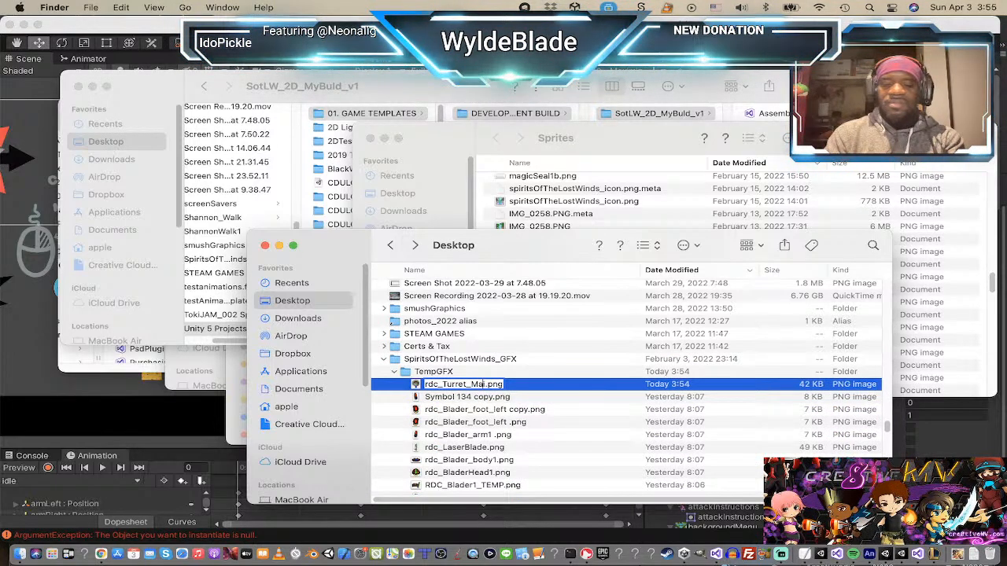
text(in)
key(Return)
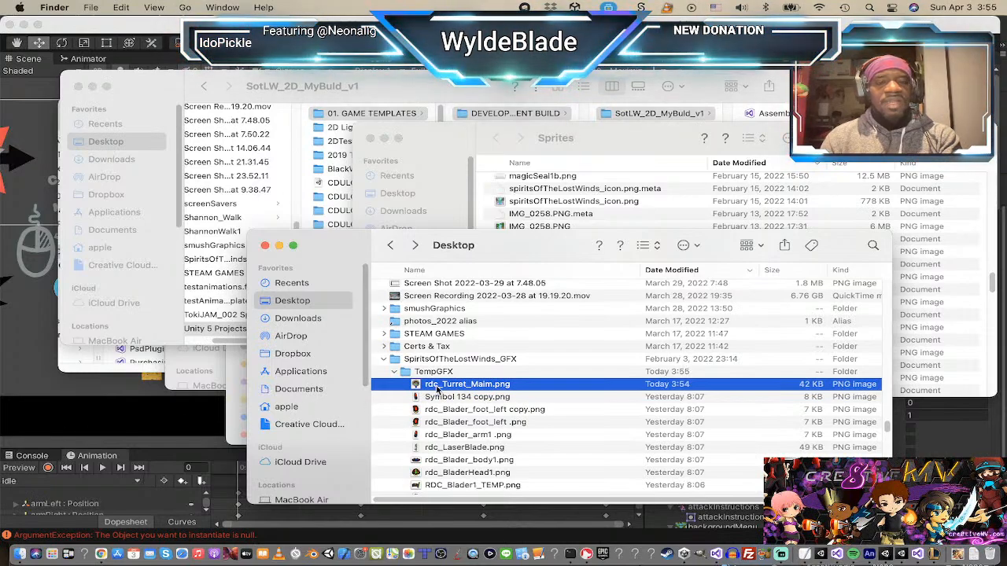
drag(437, 388, 692, 488)
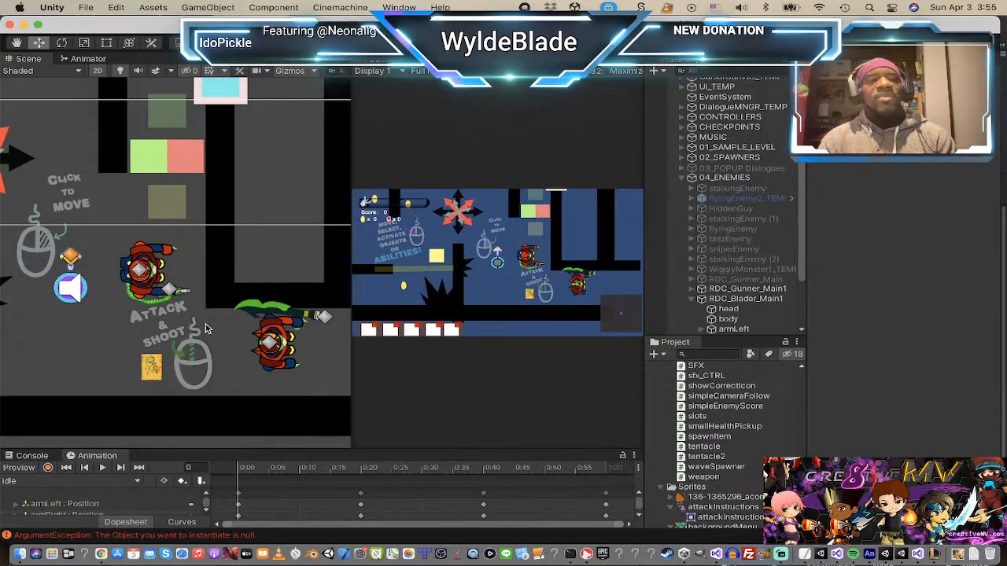
- Activate the HiddenGuy object under 04_ENEMIES and expand it to show its child object
scroll(110, 298, down, 8)
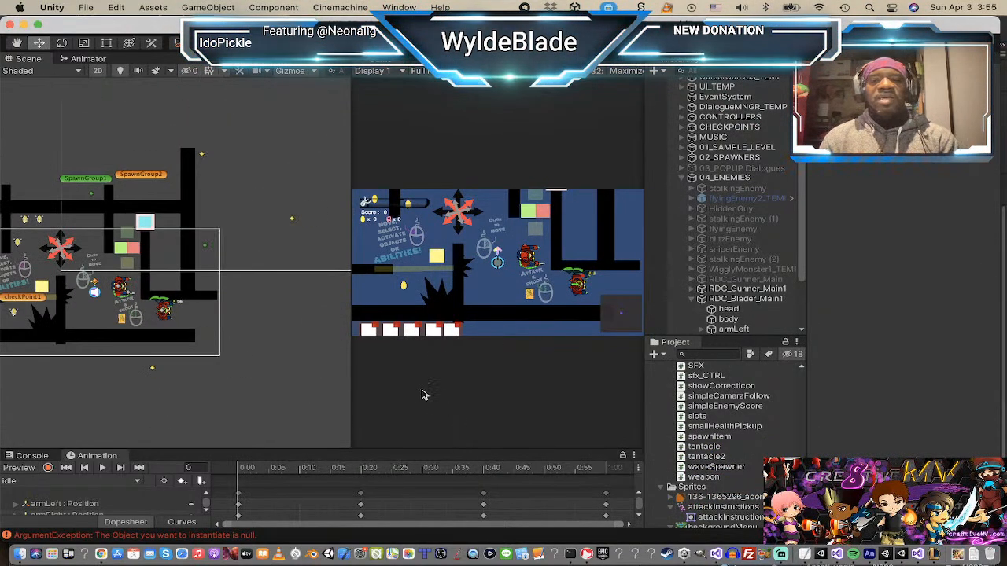
scroll(91, 327, down, 1)
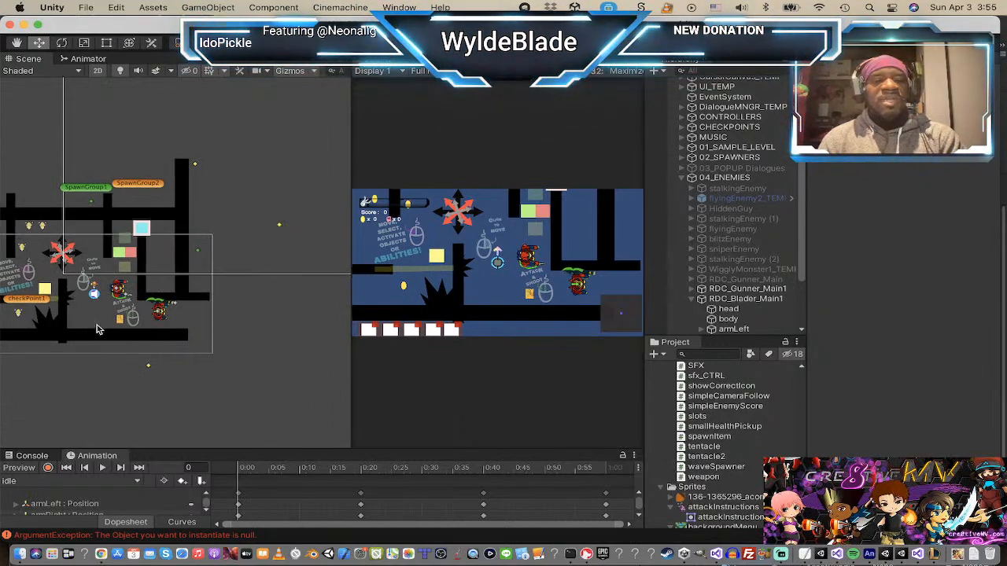
middle_drag(97, 329, 199, 331)
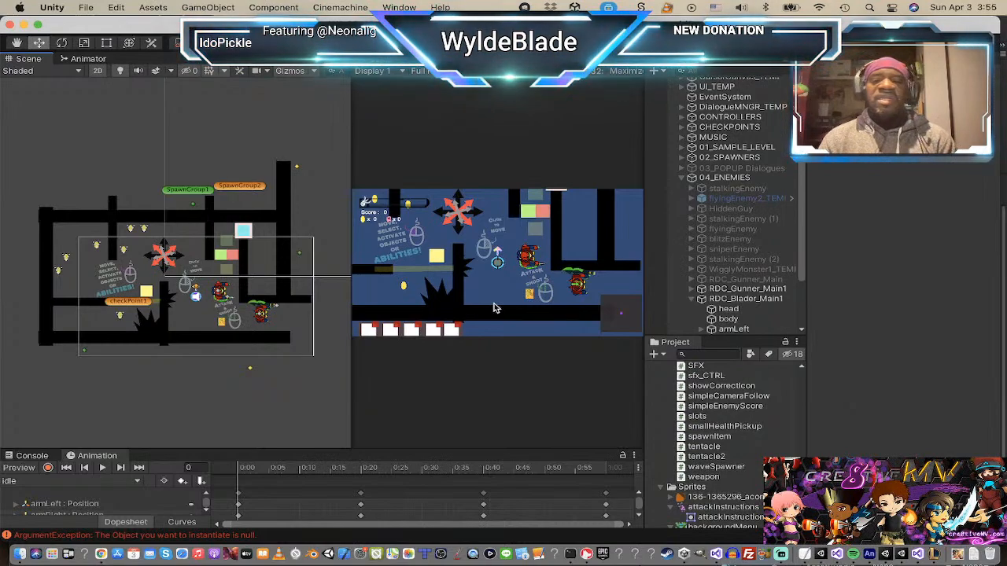
click(729, 210)
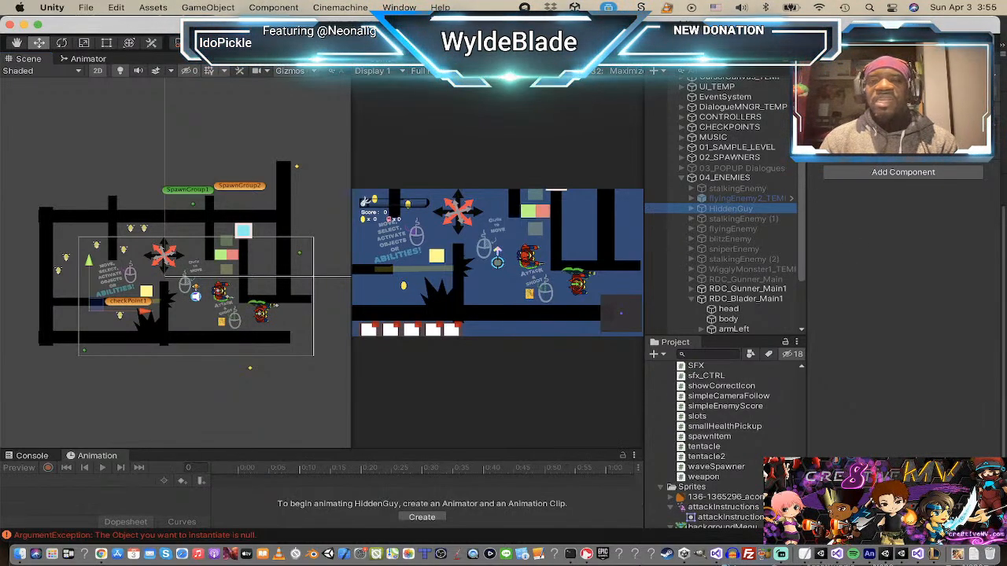
click(835, 74)
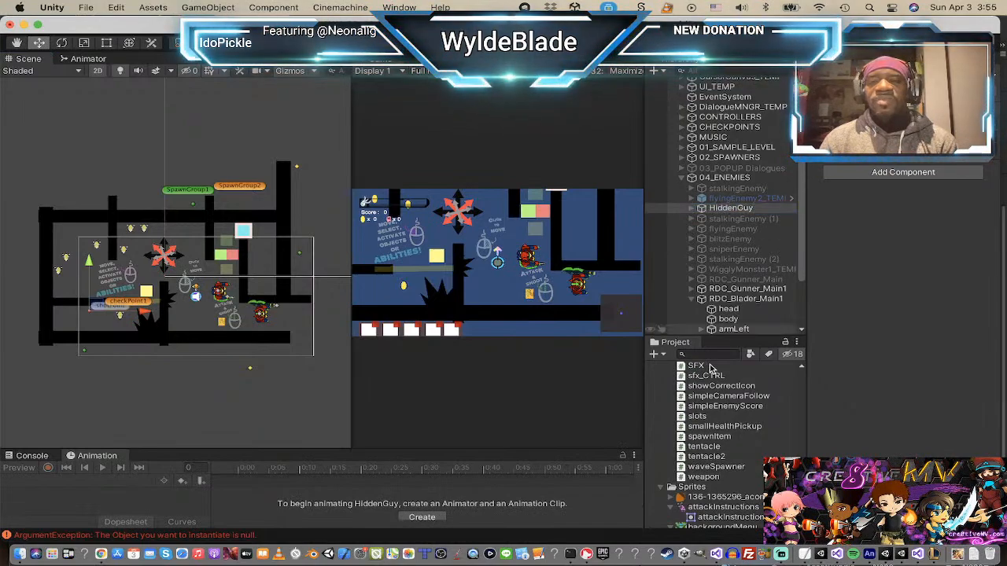
click(692, 208)
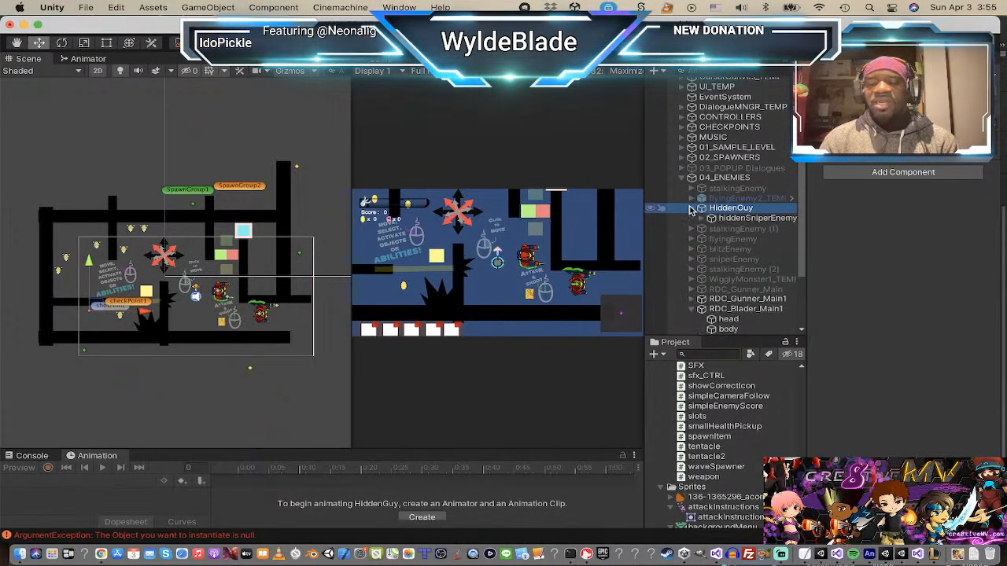
- Set the Mask Interaction of the hiddenSniperEnemy's Sprite Renderer to None
click(731, 218)
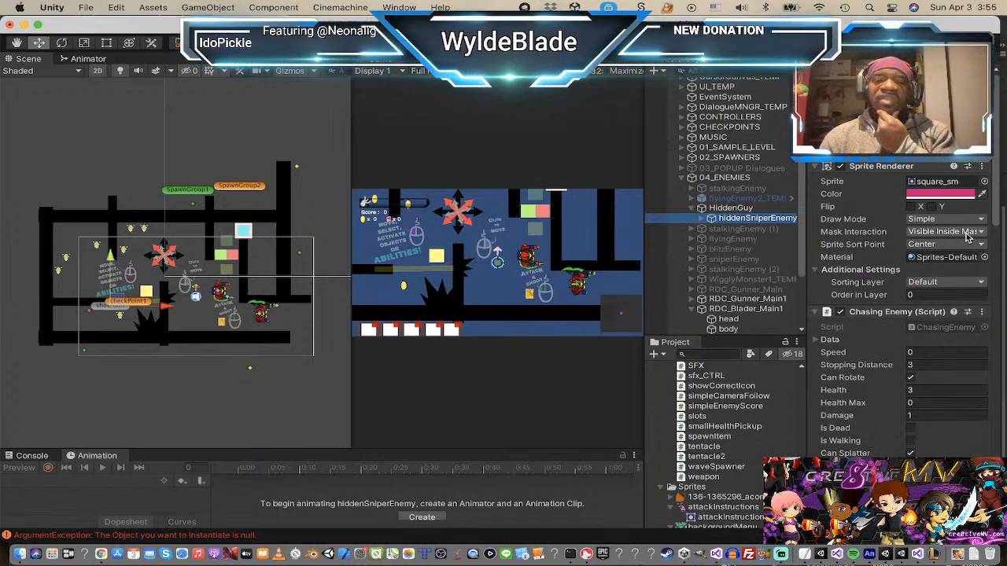
scroll(142, 350, up, 3)
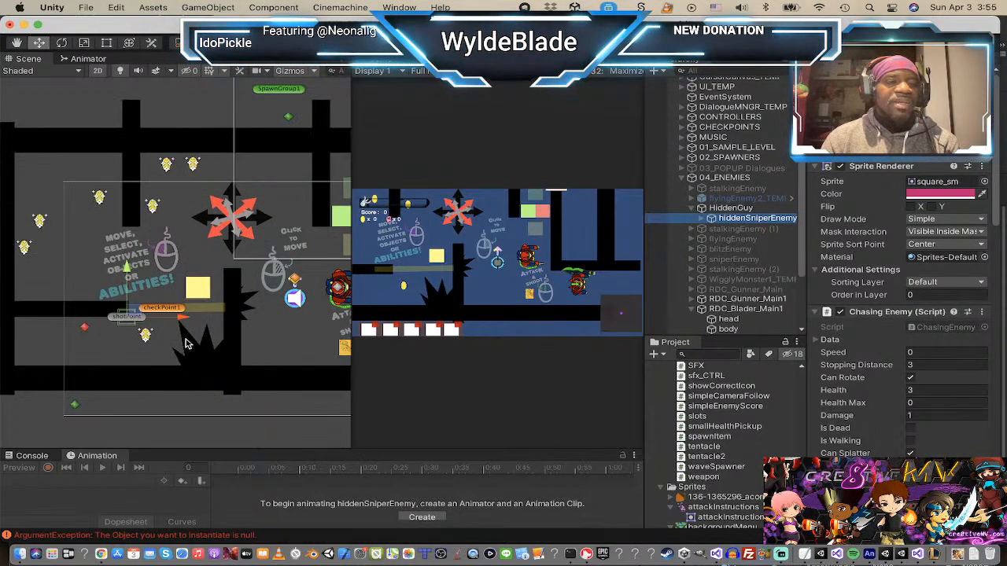
scroll(142, 335, up, 5)
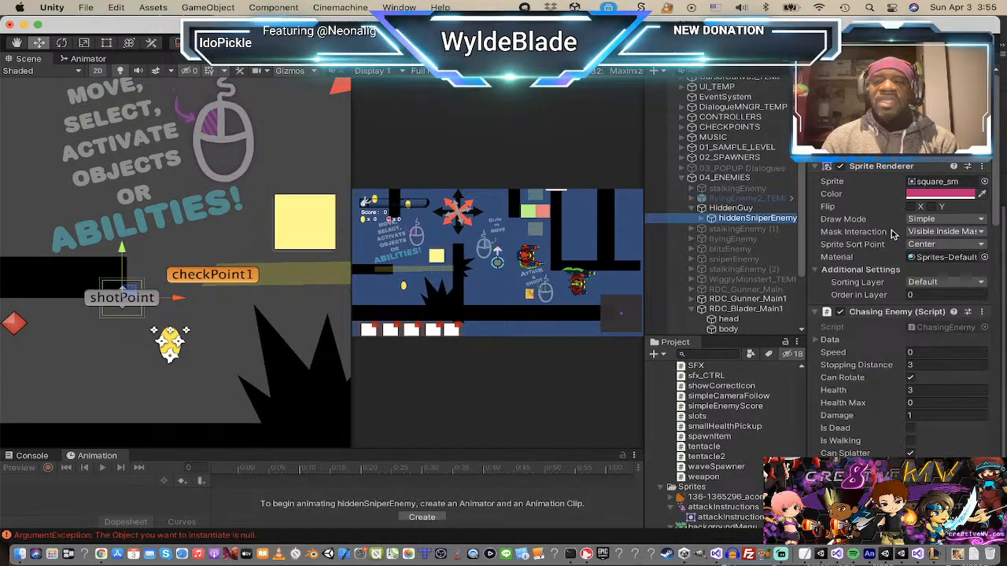
click(936, 232)
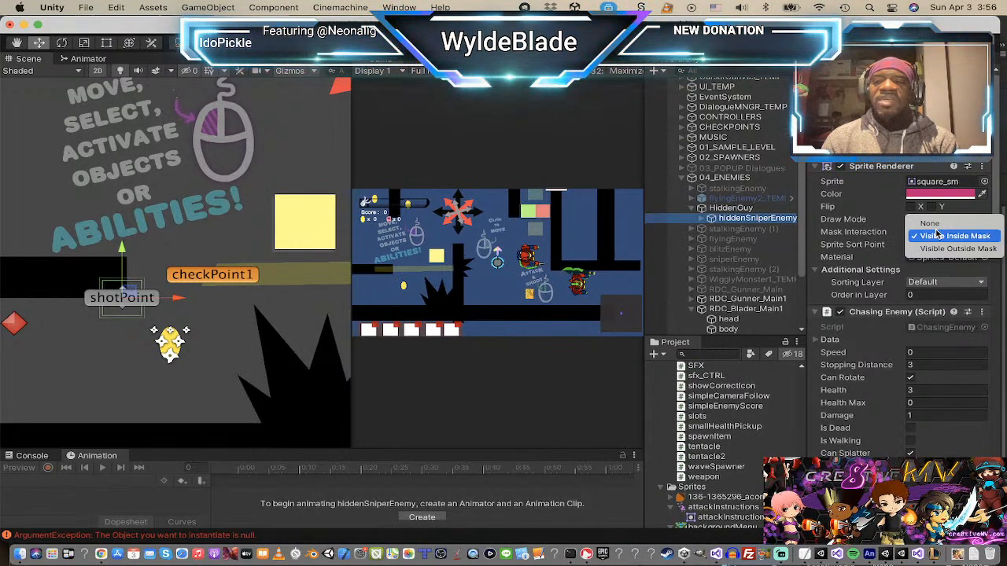
click(930, 224)
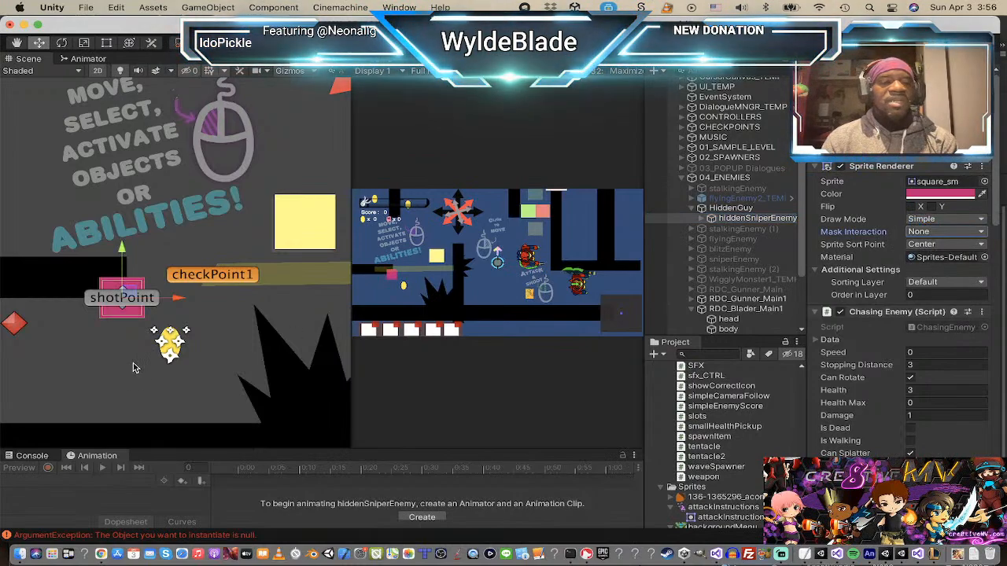
- Replace the hiddenSniperEnemy's sprite with rdc_Turret_Maim, searching the sprites for rdc_tu
scroll(134, 366, down, 3)
scroll(133, 360, up, 4)
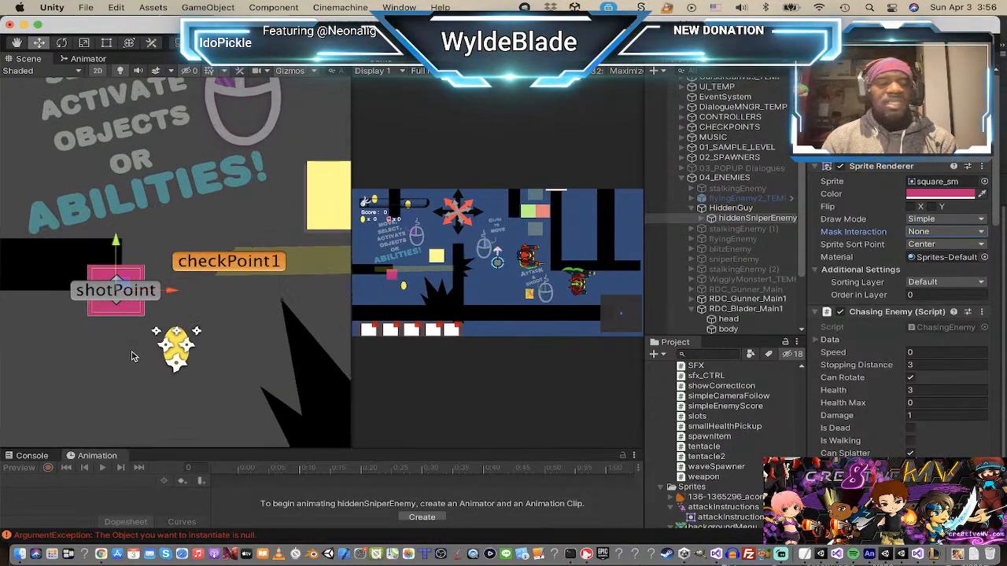
scroll(132, 356, up, 2)
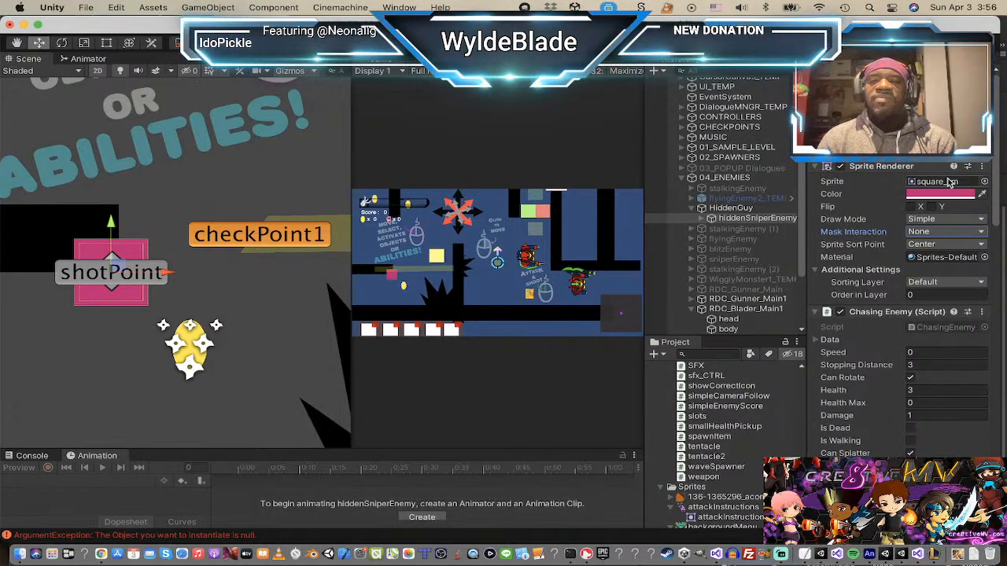
click(984, 182)
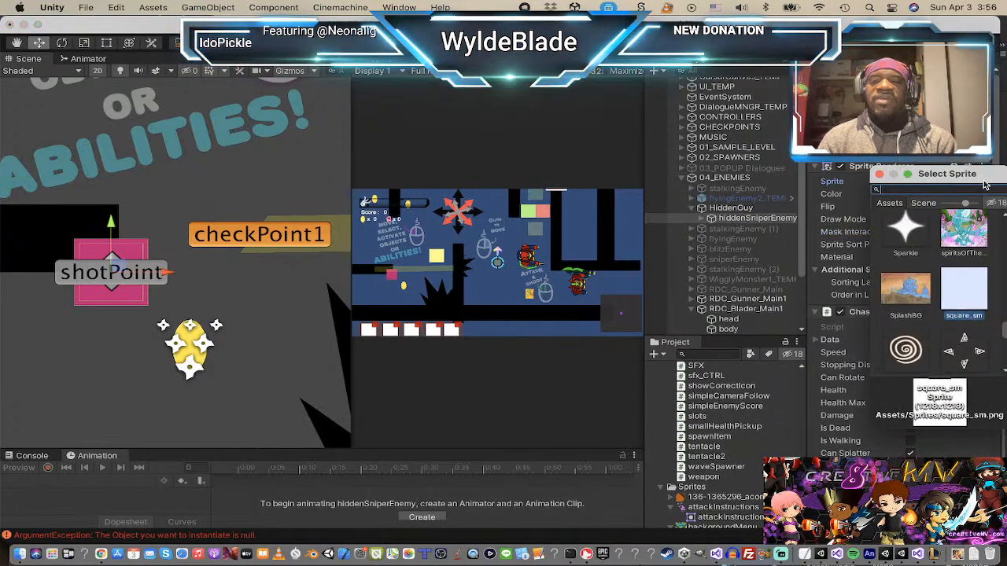
text(rdc_tu)
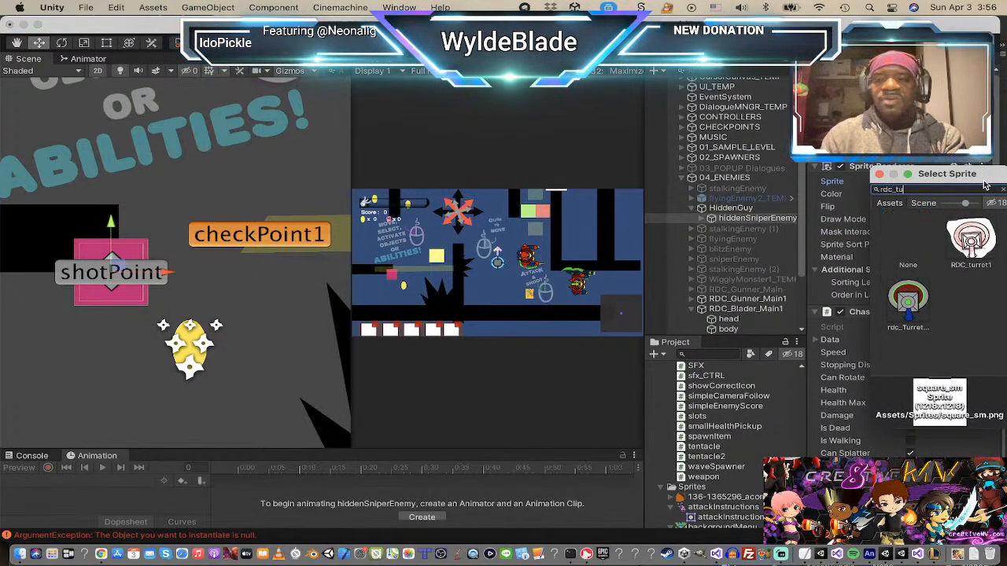
click(909, 299)
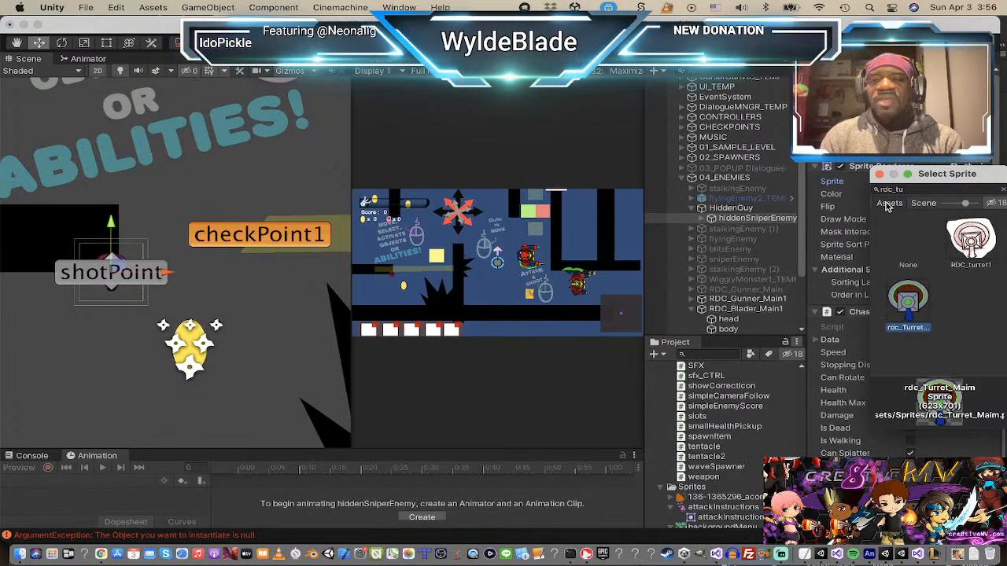
click(880, 175)
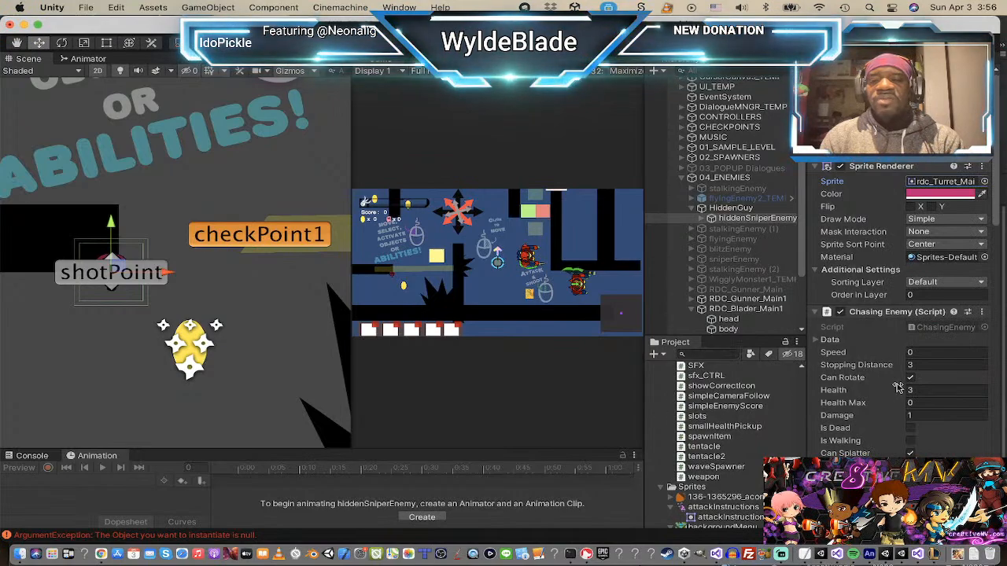
scroll(55, 336, up, 2)
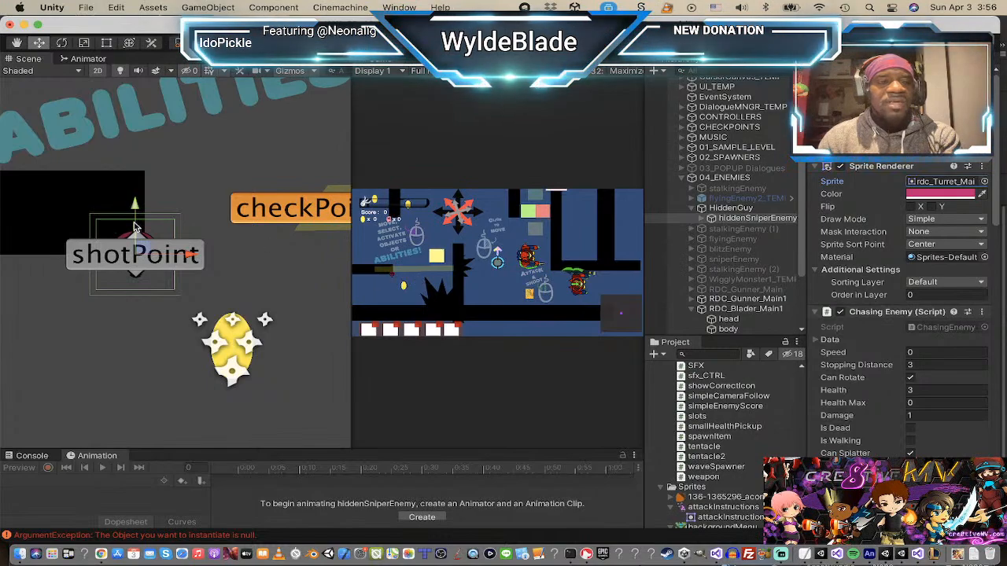
scroll(198, 282, down, 2)
scroll(199, 282, down, 6)
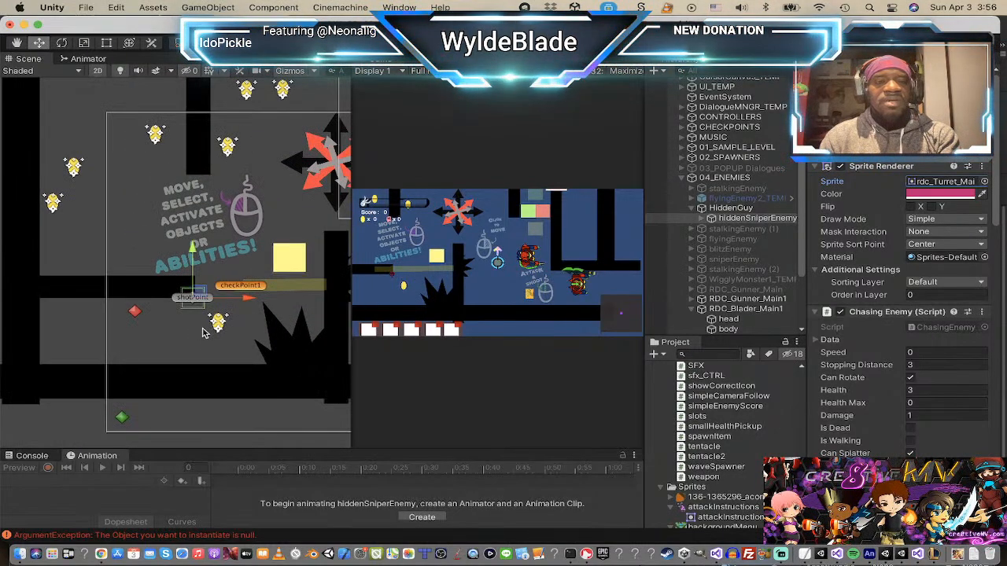
scroll(212, 326, up, 3)
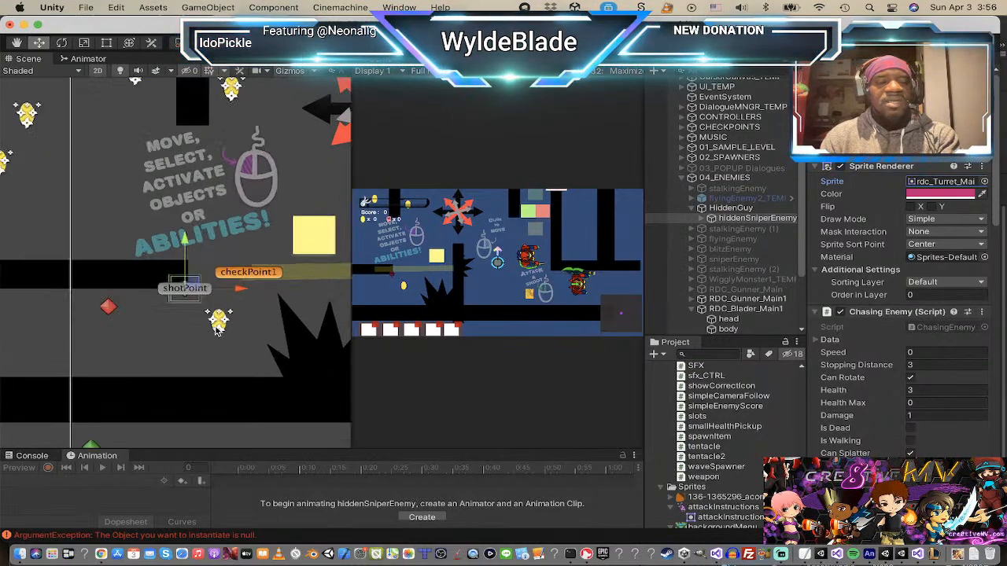
- Set the Sprite Renderer color of hiddenSniperEnemy to white to remove the pink tint from the turret
scroll(449, 277, up, 3)
scroll(449, 277, up, 3)
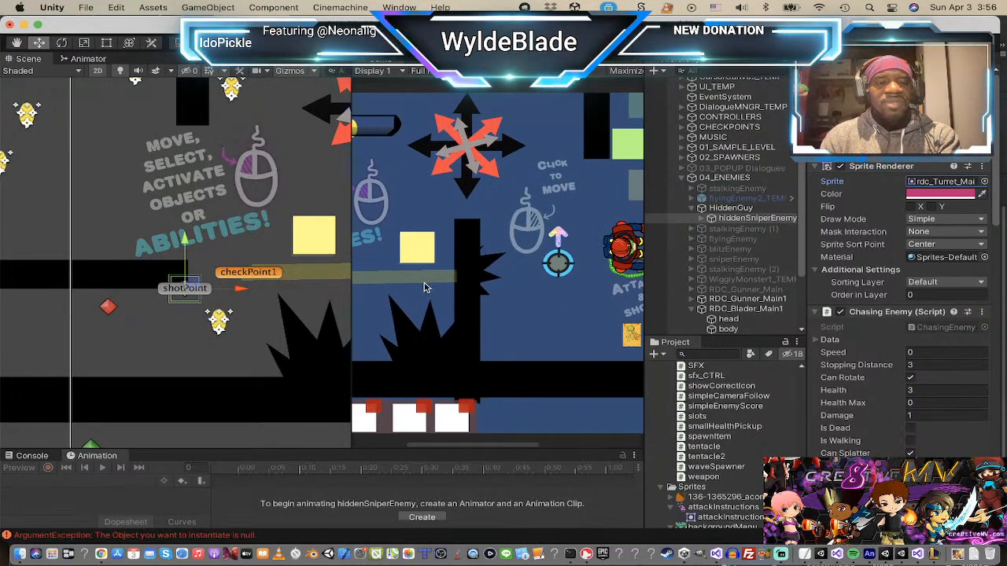
middle_drag(481, 281, 608, 276)
scroll(564, 281, up, 2)
scroll(419, 309, up, 5)
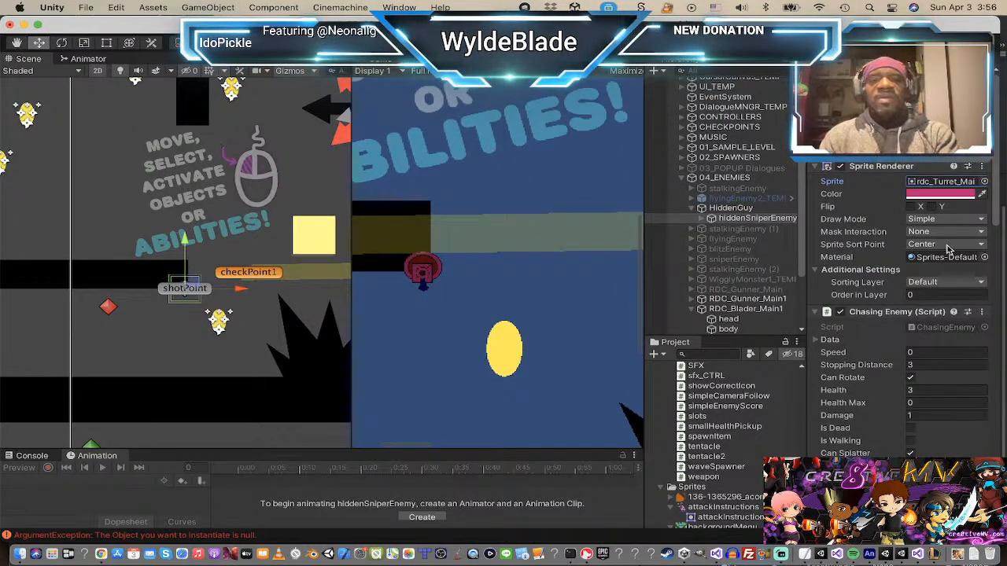
click(714, 222)
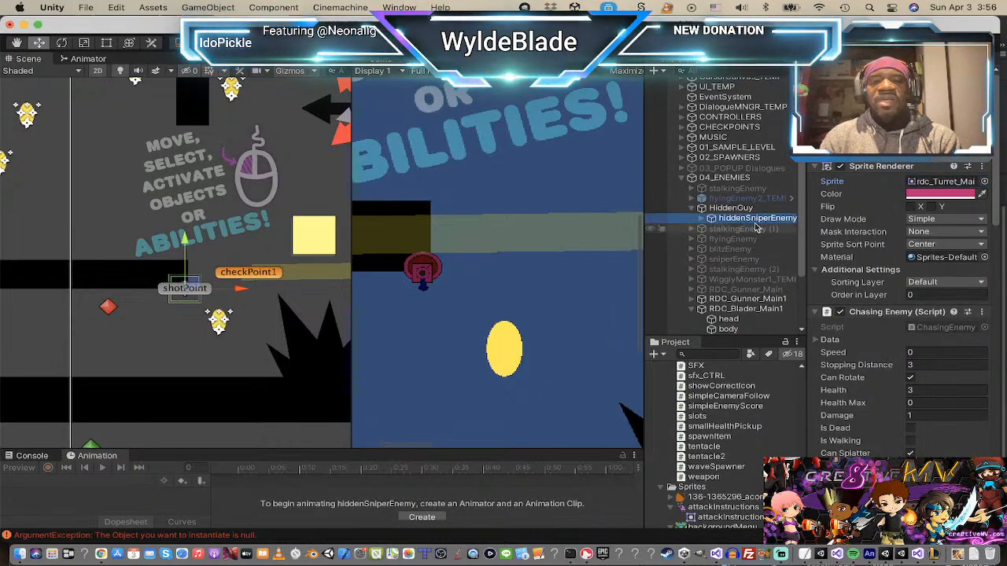
click(960, 193)
key(Escape)
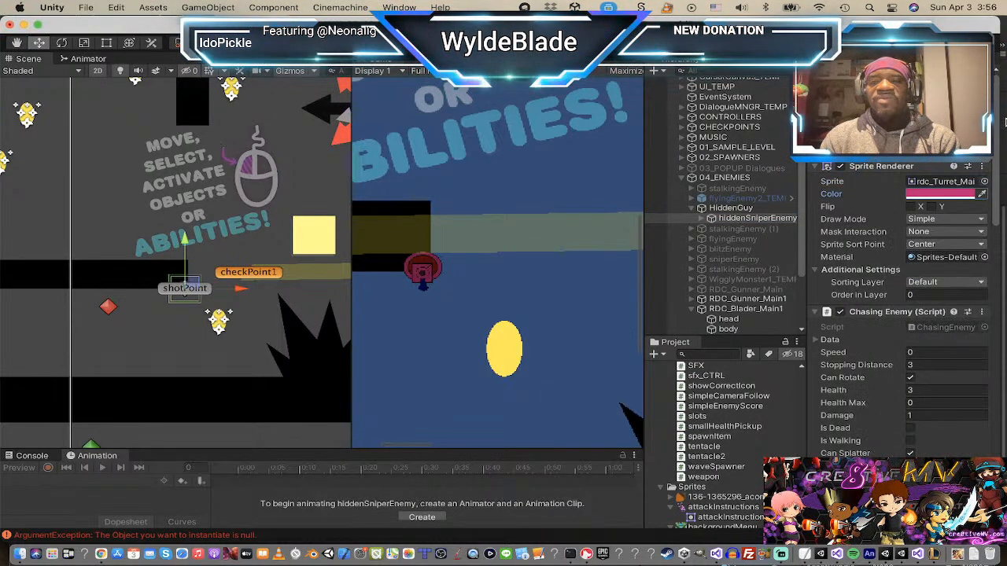
click(968, 194)
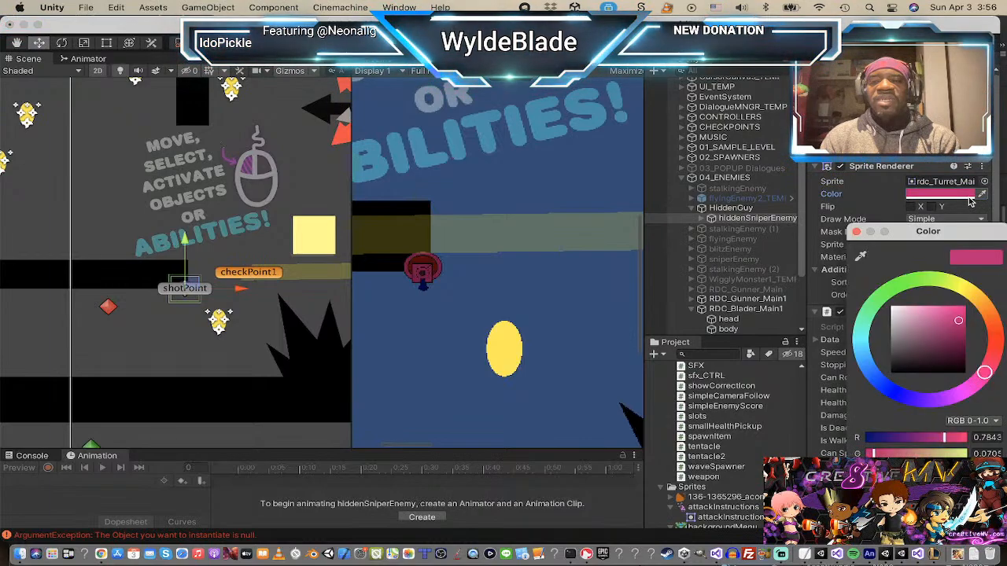
drag(922, 330, 863, 301)
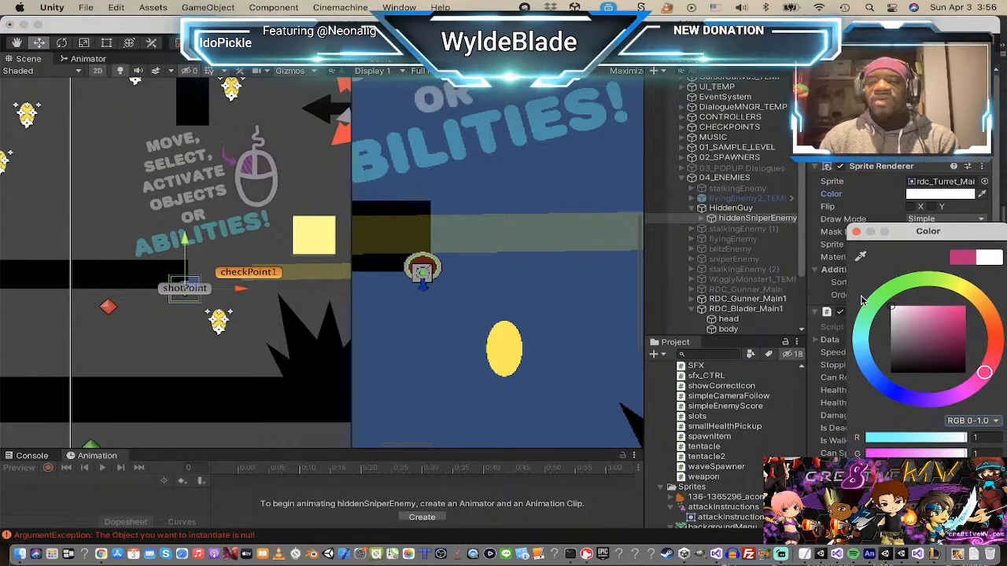
click(857, 233)
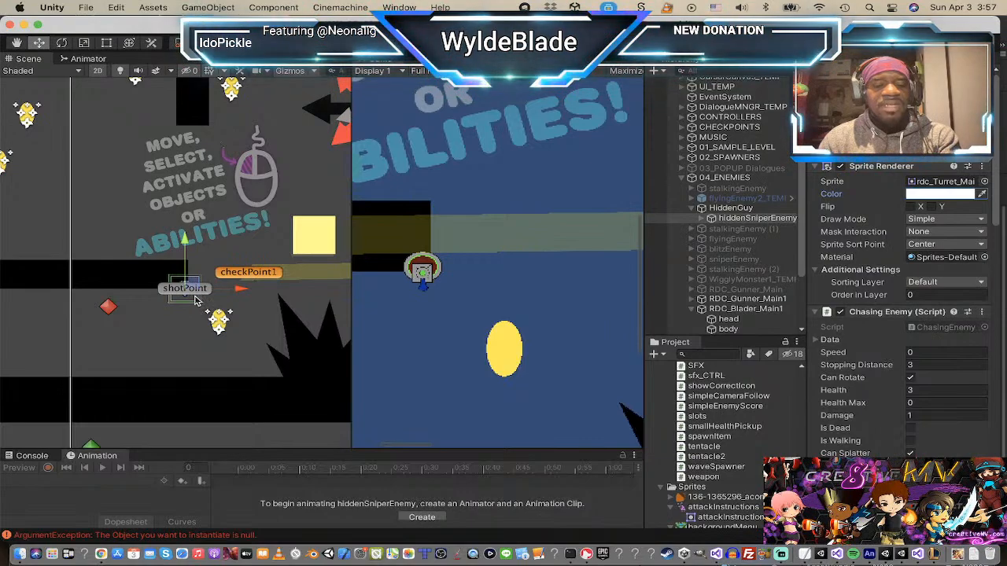
- Scale the hiddenSniperEnemy turret up uniformly to roughly double its size and locate its rdc_Turret_Maim sprite asset in the project
key(r)
drag(186, 289, 271, 297)
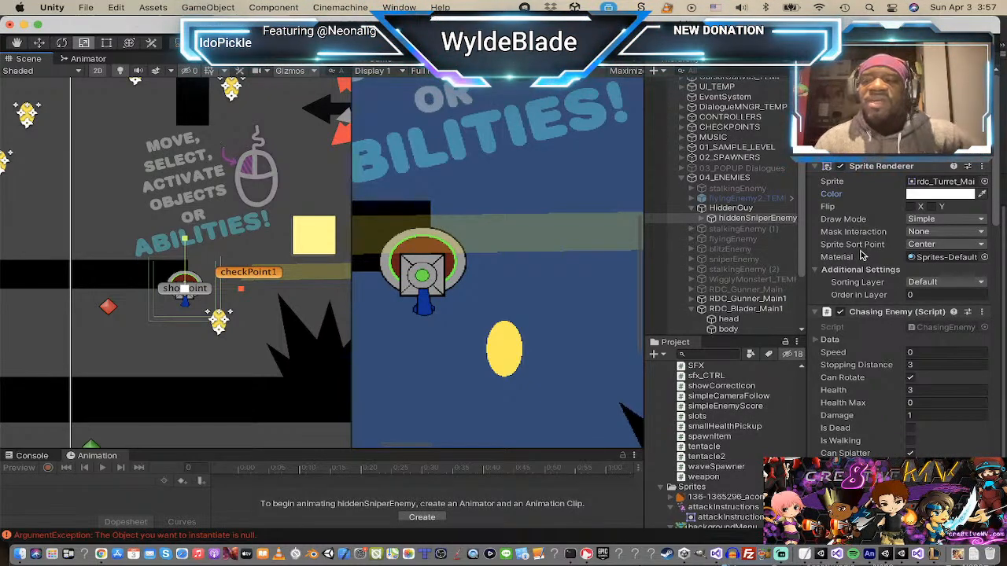
click(737, 220)
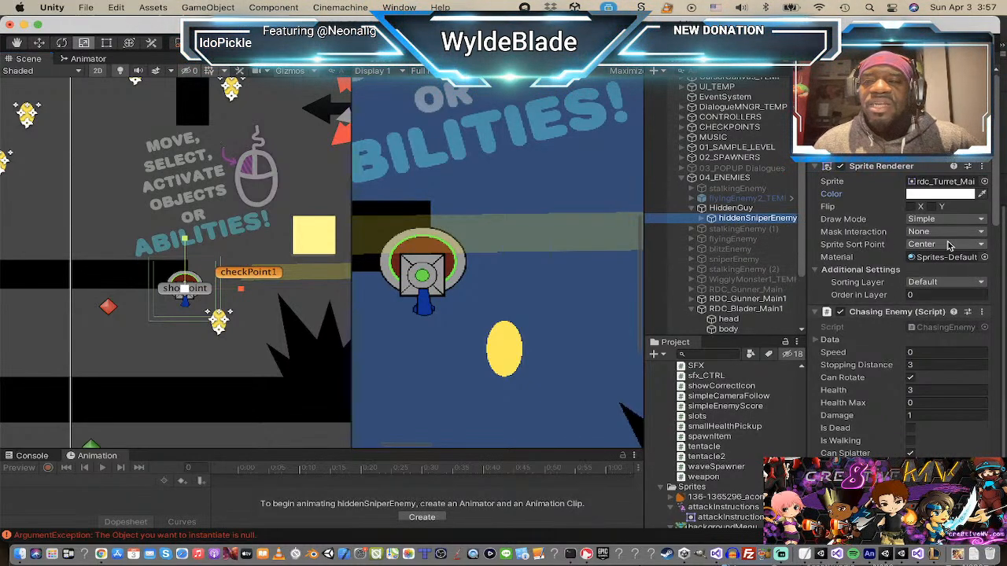
click(964, 182)
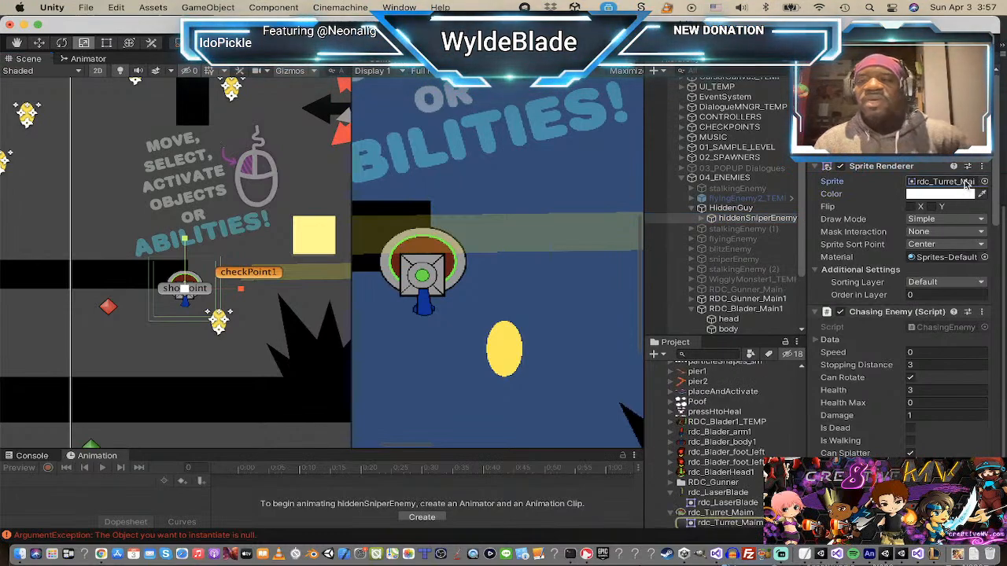
click(708, 513)
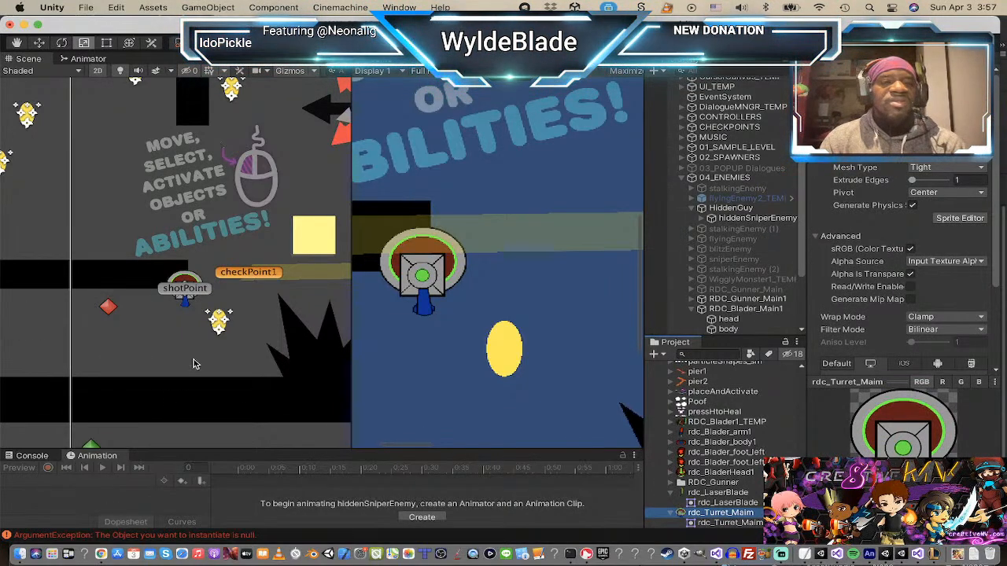
scroll(196, 364, down, 3)
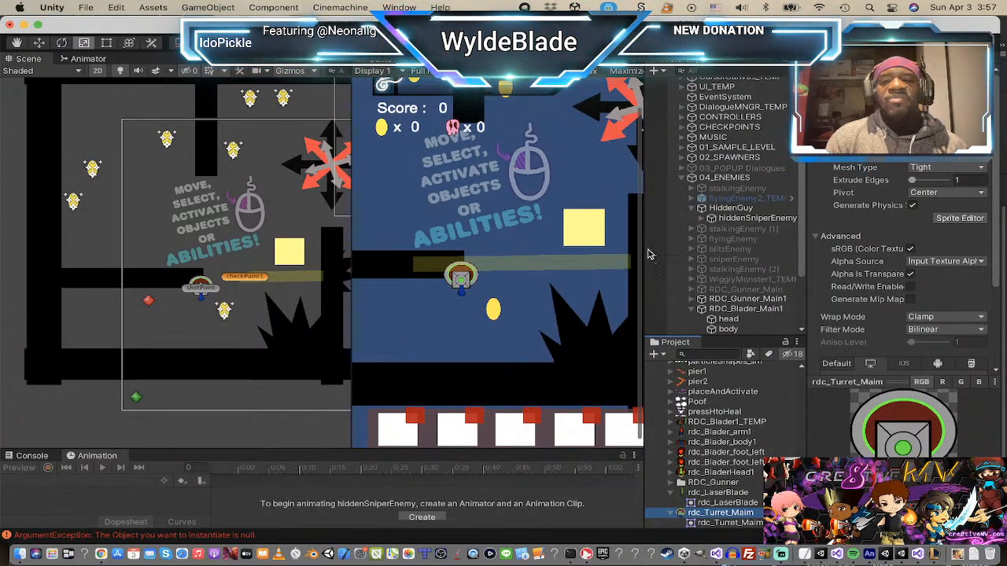
- Move the shotPoint child of hiddenSniperEnemy straight down to the end of the turret's blue barrel
click(701, 219)
click(744, 239)
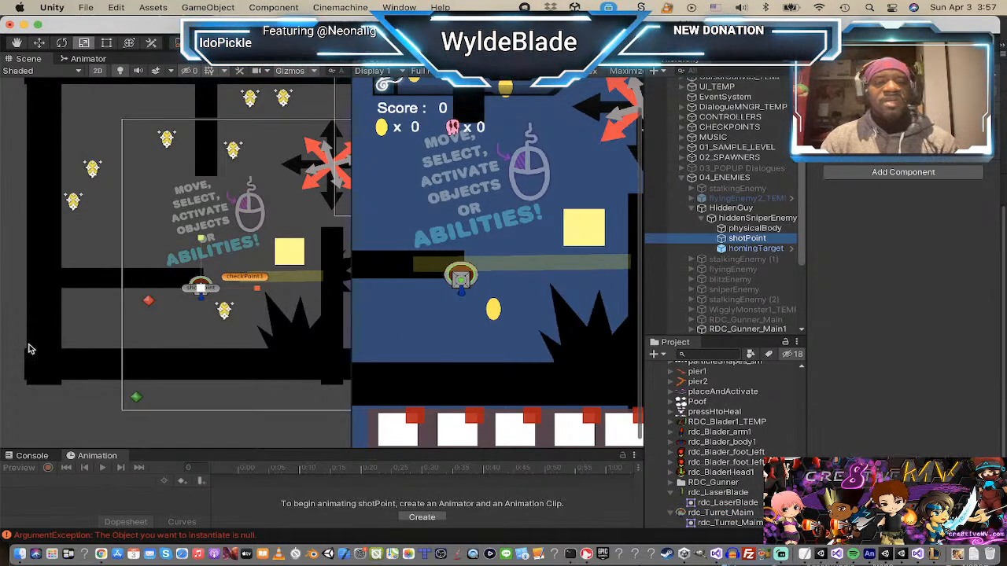
scroll(137, 307, up, 6)
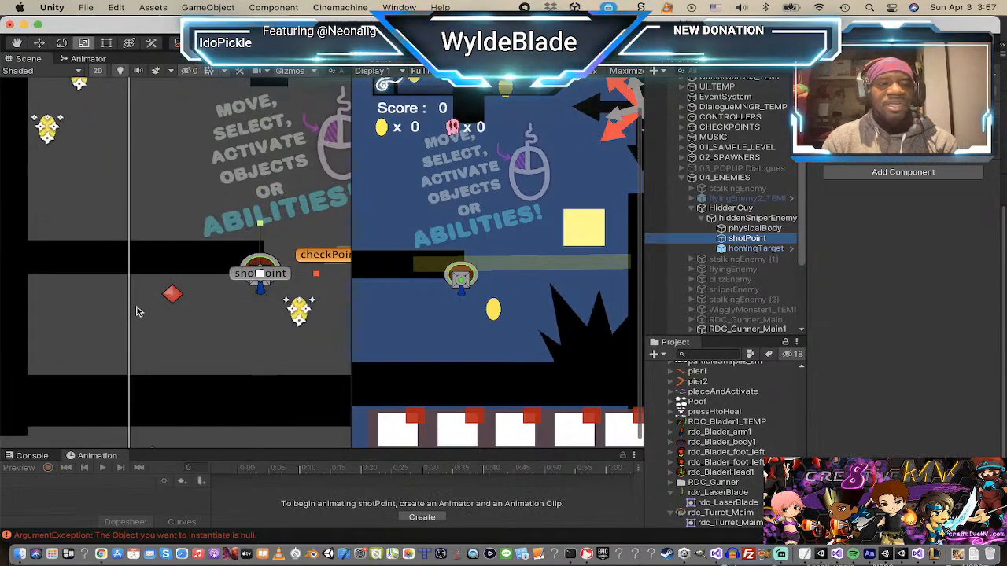
middle_drag(262, 333, 65, 338)
key(w)
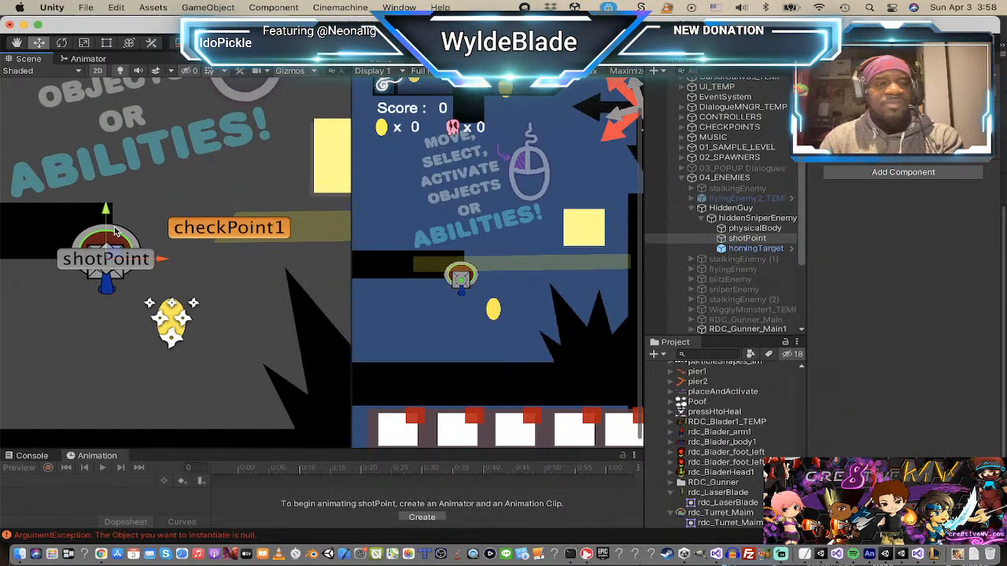
drag(106, 211, 103, 251)
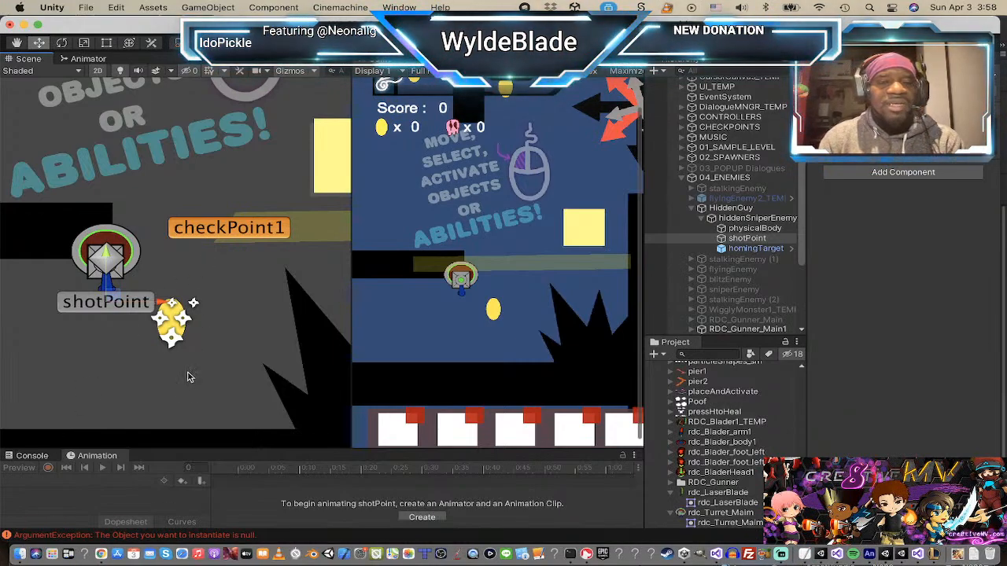
scroll(143, 322, up, 2)
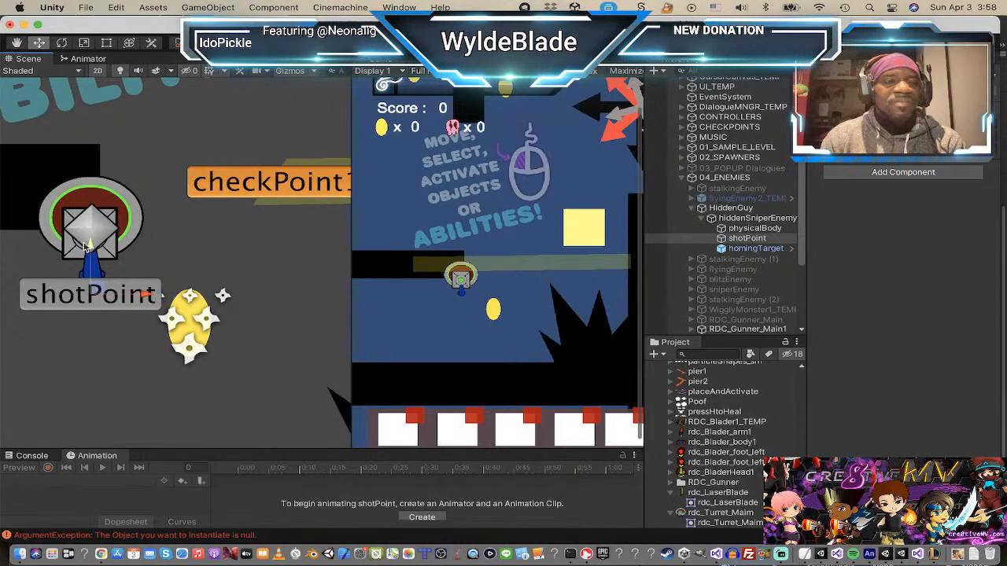
mouse_move(91, 250)
mouse_down()
mouse_move(91, 277)
mouse_move(90, 246)
mouse_up()
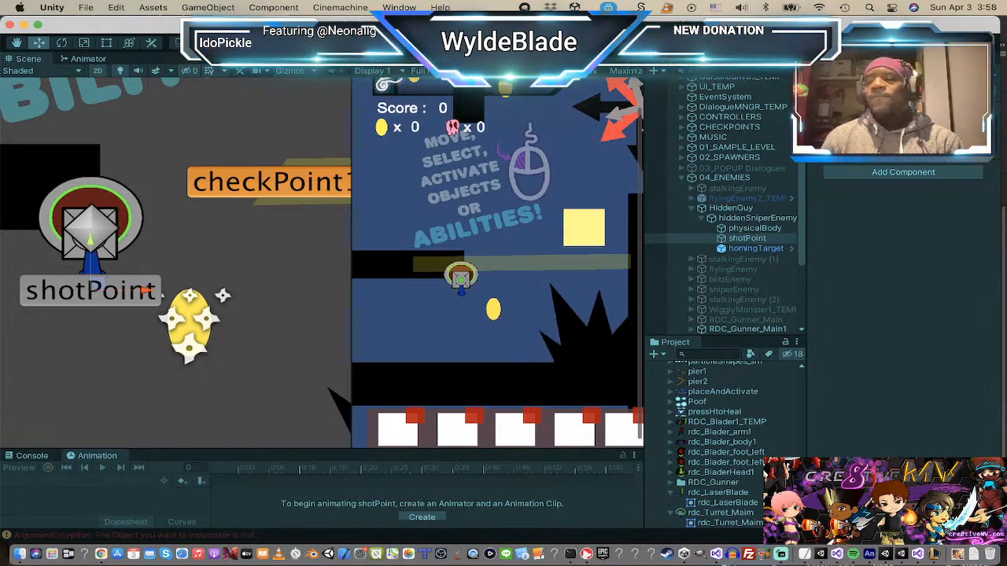
- Play-test the scene twice, the second time with the level zoomed out, to check how the turret aims and fires
key(super+p)
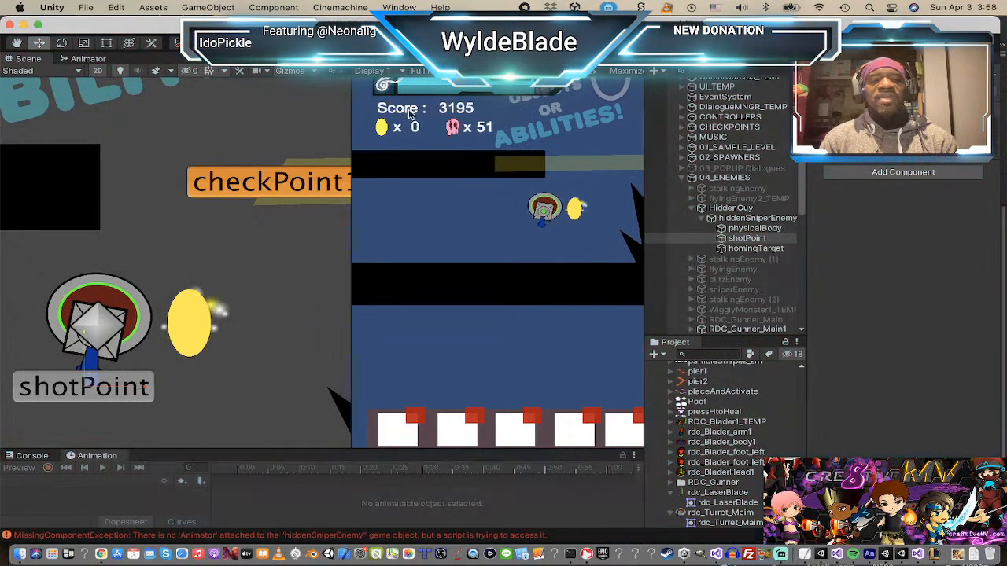
scroll(111, 349, down, 10)
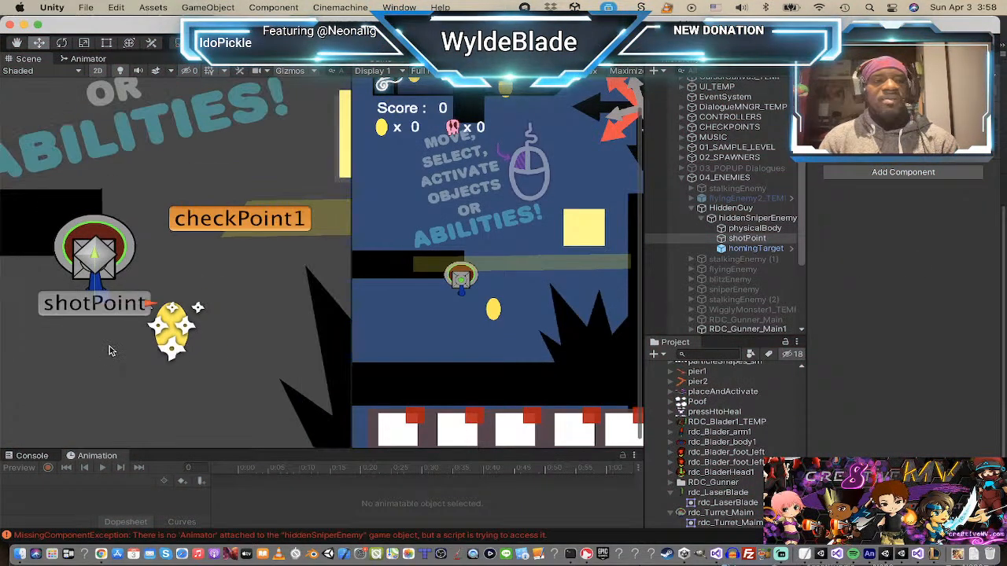
scroll(131, 288, down, 4)
middle_drag(228, 280, 165, 294)
scroll(496, 246, down, 10)
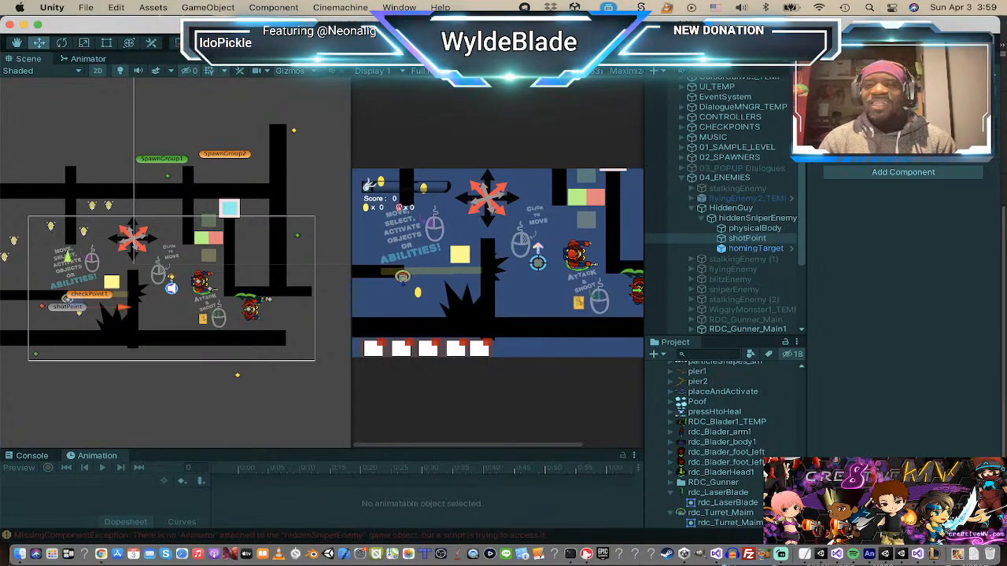
click(479, 42)
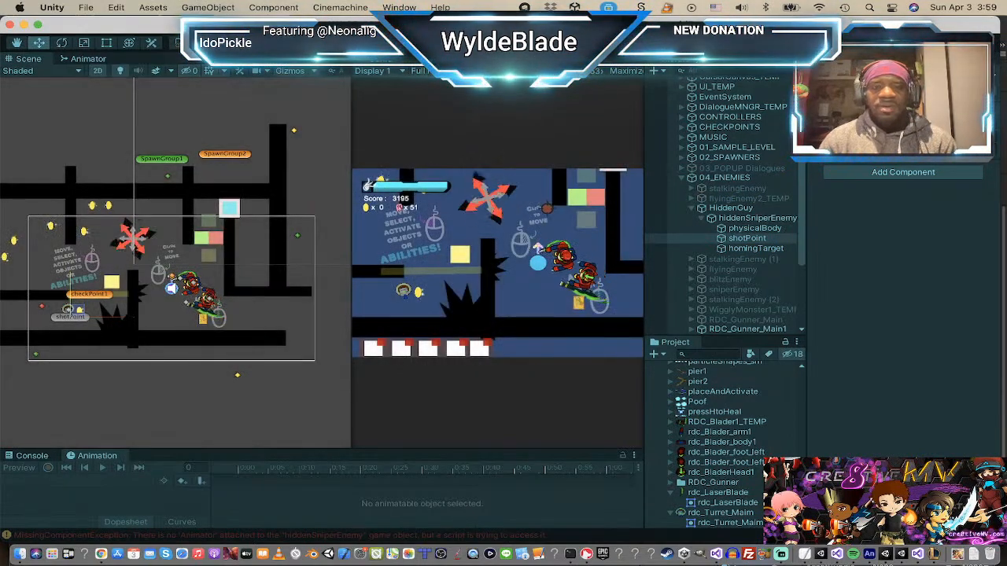
mouse_move(547, 208)
mouse_down()
mouse_move(442, 221)
mouse_move(440, 238)
mouse_move(570, 300)
mouse_move(563, 318)
mouse_move(464, 282)
mouse_move(444, 249)
mouse_move(477, 236)
mouse_move(560, 244)
mouse_move(542, 264)
mouse_move(499, 275)
mouse_move(504, 298)
mouse_move(543, 263)
mouse_move(531, 216)
mouse_up()
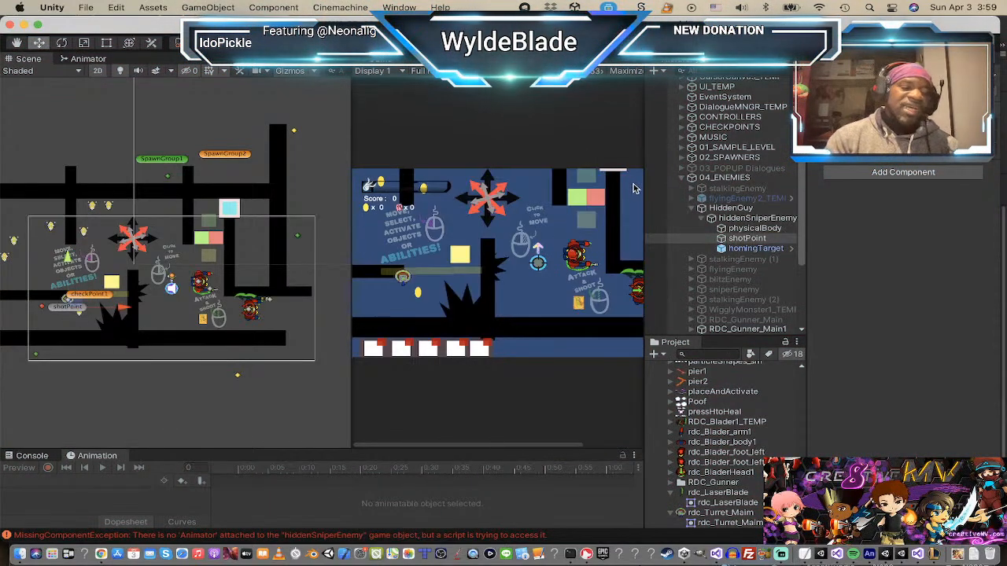
key(super+Tab)
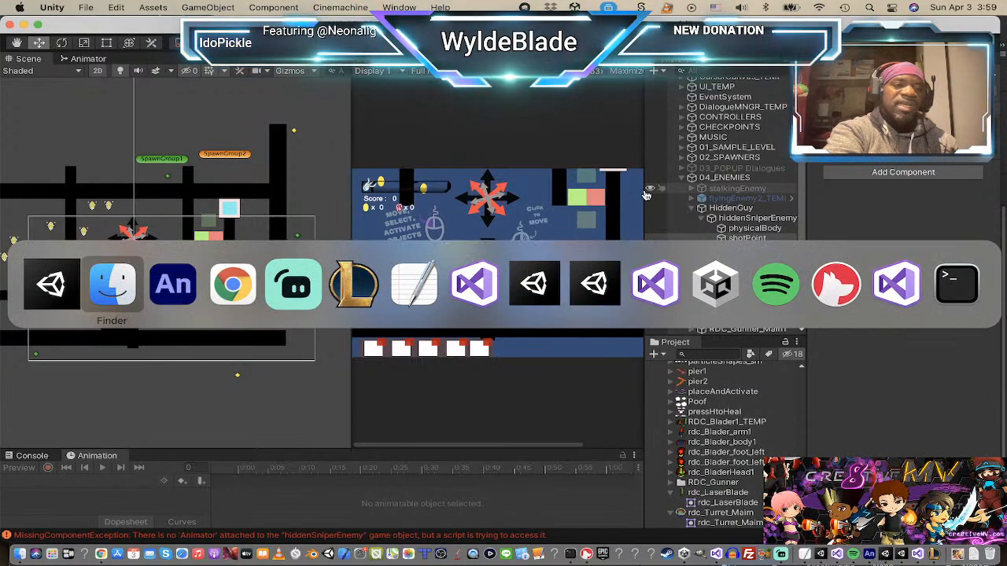
key(super+Tab)
key(super+Tab)
key(super+Tab)
key(super+Tab)
key(super+Tab)
key(super+Tab)
key(super+Tab)
key(super+Tab)
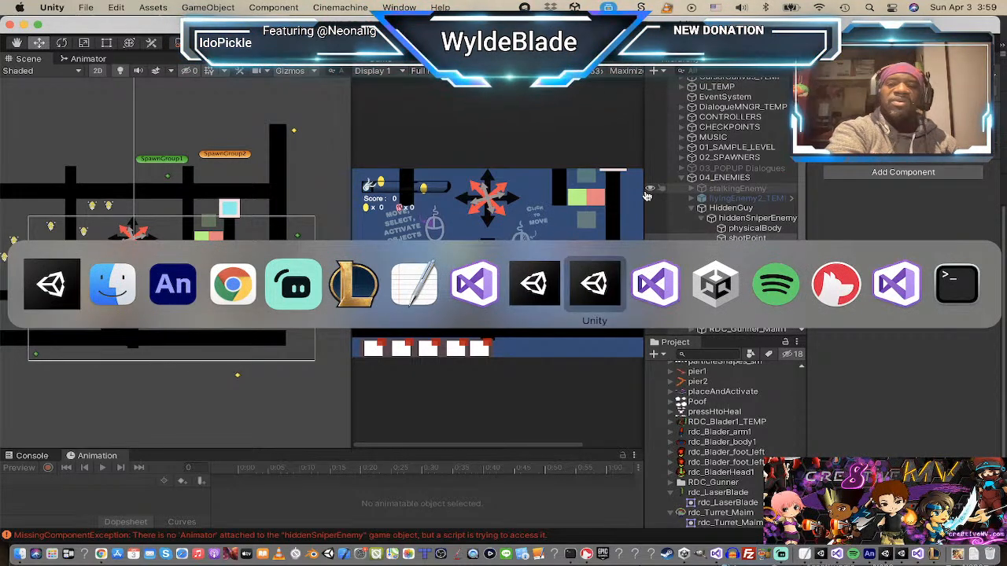
key(super+Tab)
key(super+Tab)
key(super+Tab)
key(super+Tab)
key(super+Tab)
key(super+Tab)
key(super+Tab)
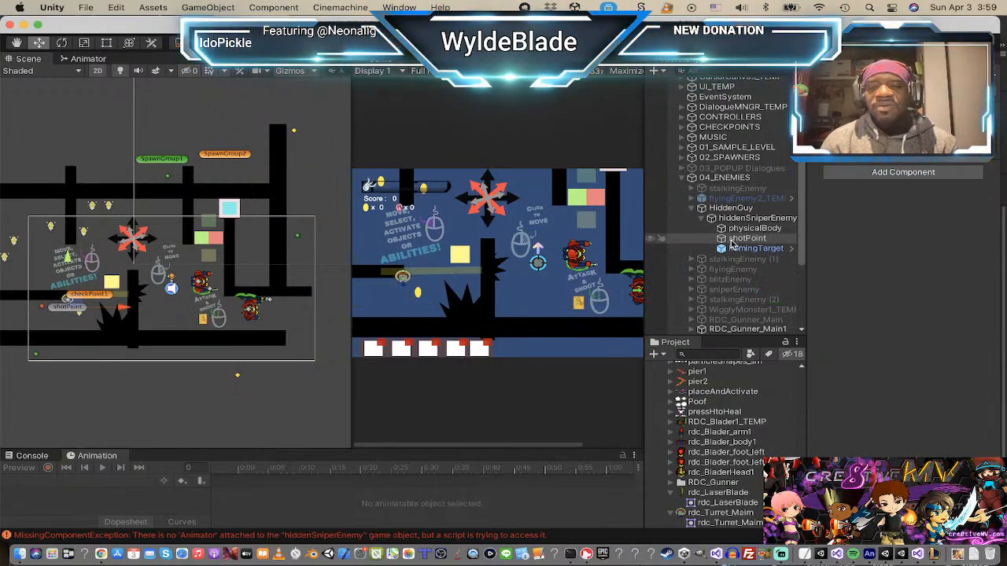
- Reveal the rdc_Turret_Maim sprite file in Finder and open rdc_Turret_Maim.png in Preview
click(731, 220)
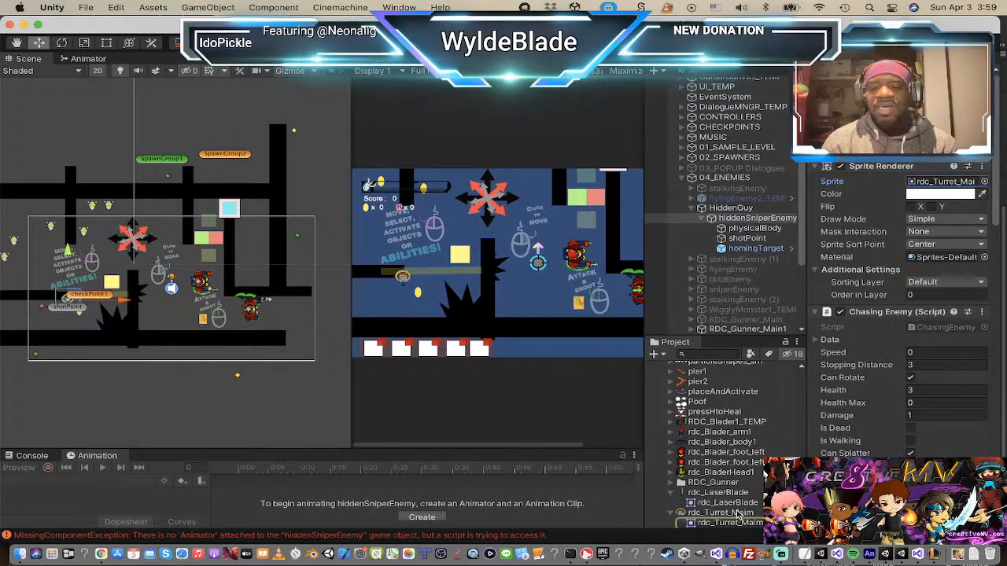
scroll(682, 413, down, 3)
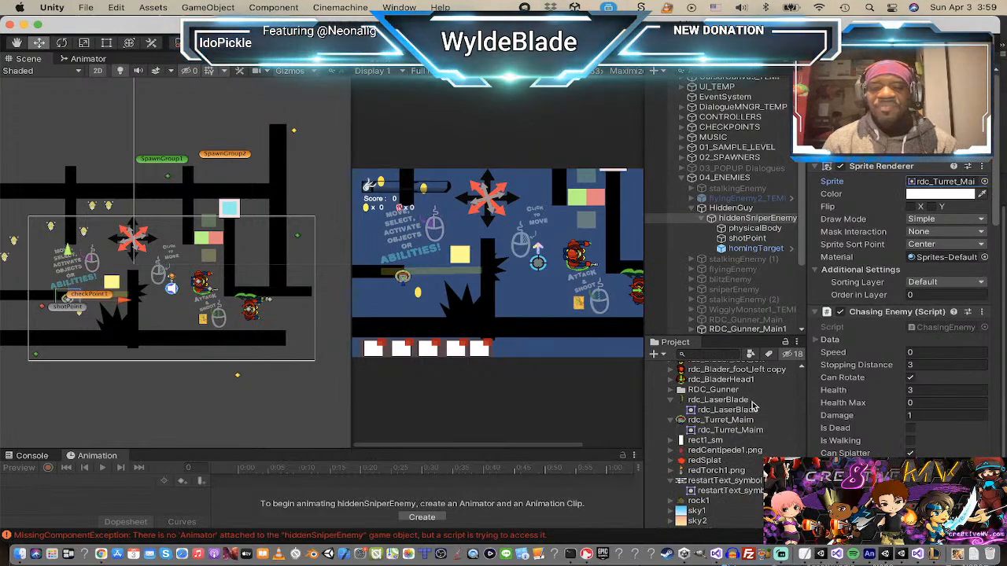
click(749, 422)
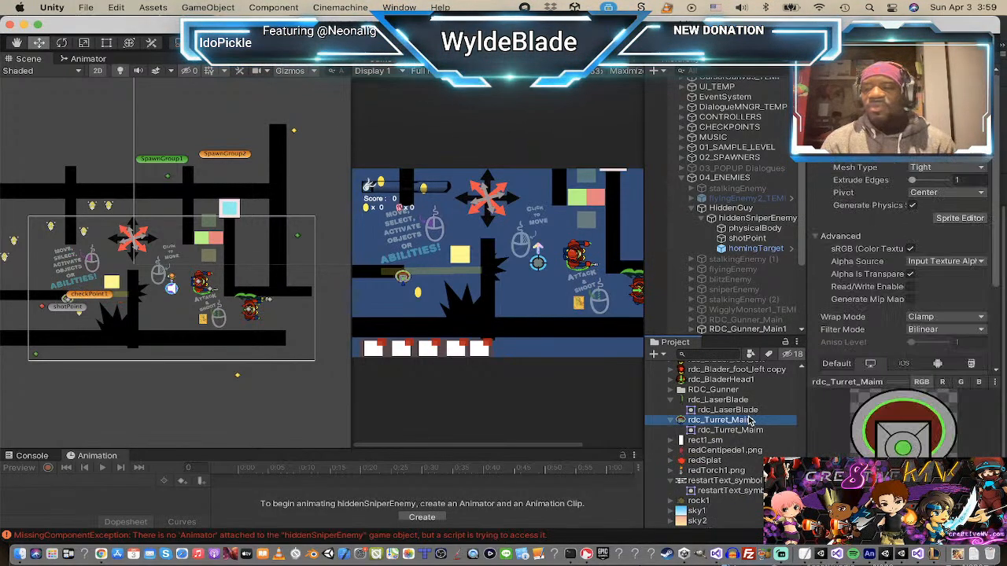
right_click(749, 422)
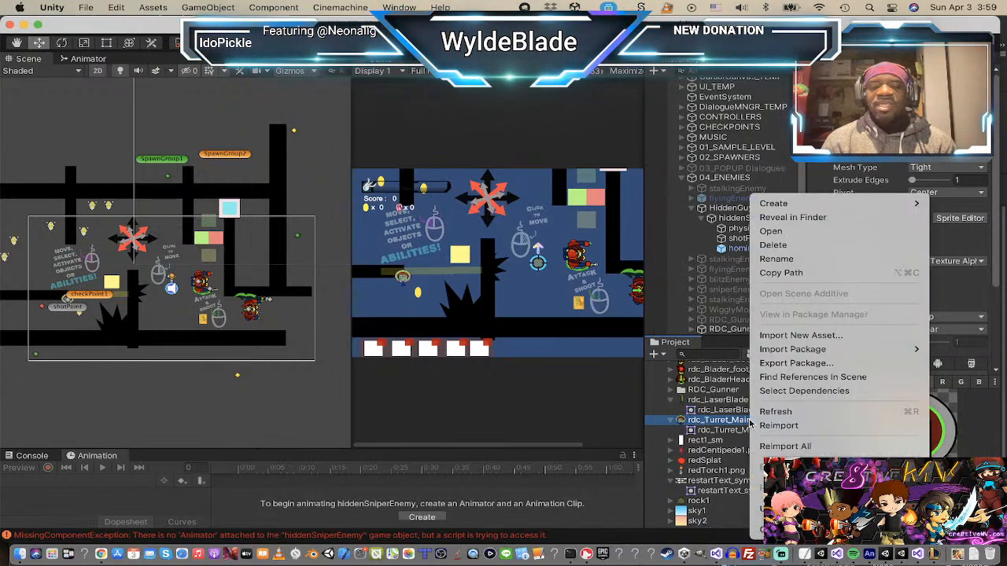
click(839, 220)
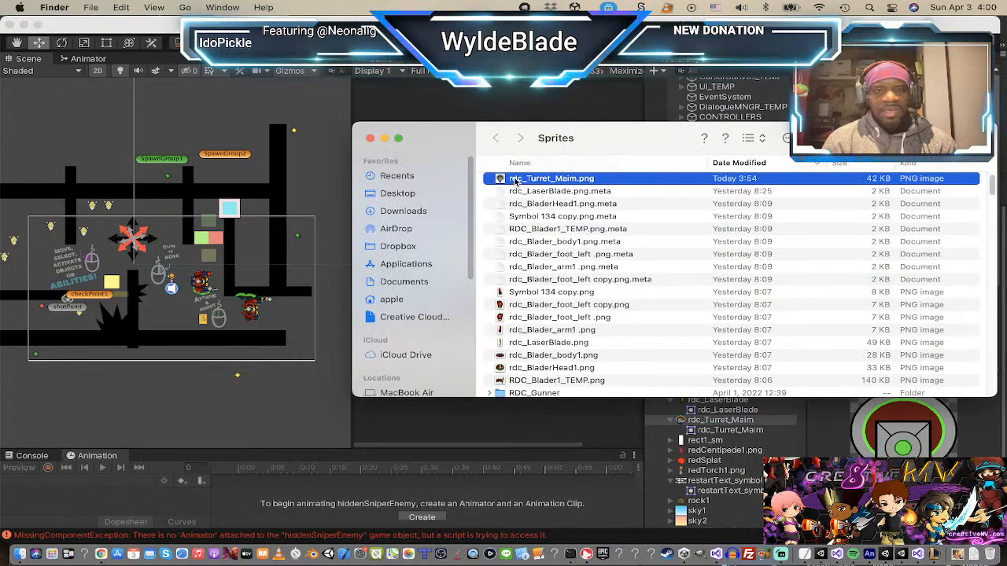
double_click(516, 179)
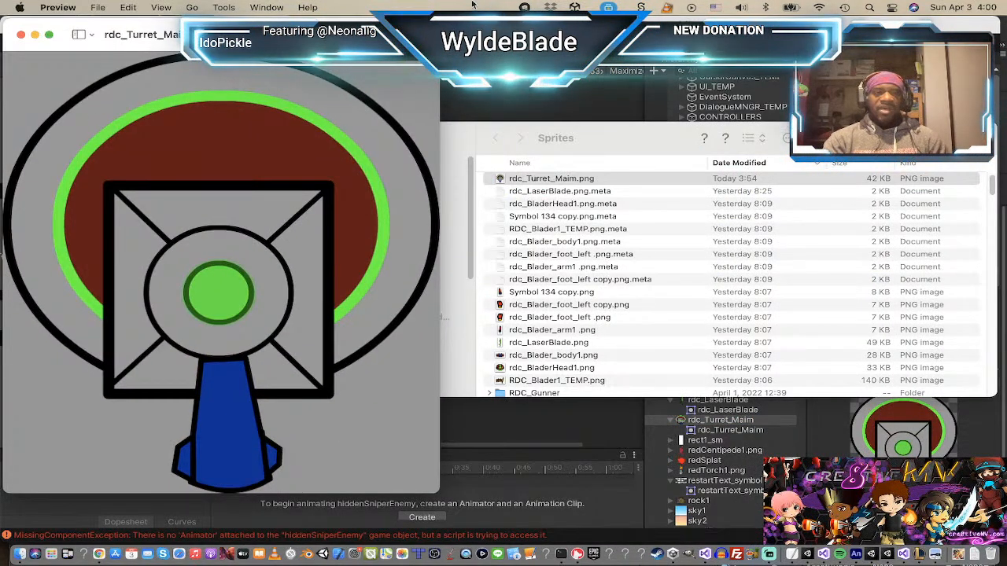
- Rotate the rdc_Turret_Maim.png image left by 90 degrees so the barrel points right, and save the file
click(223, 8)
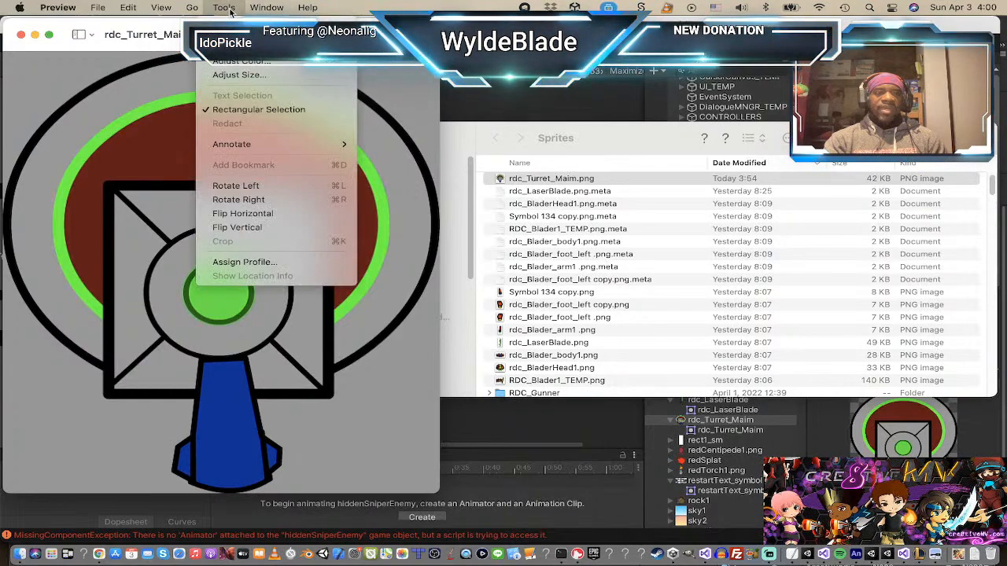
click(228, 9)
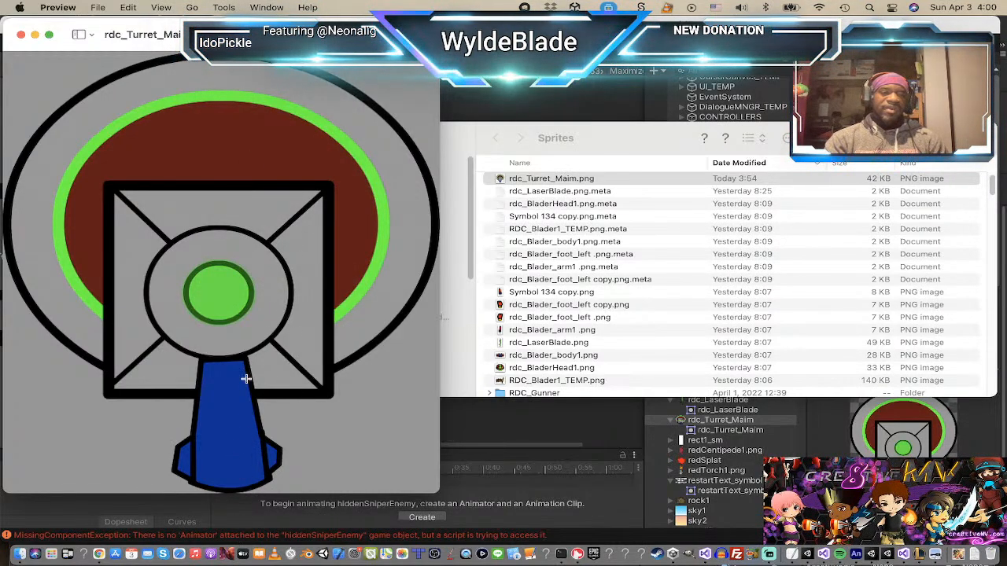
click(226, 8)
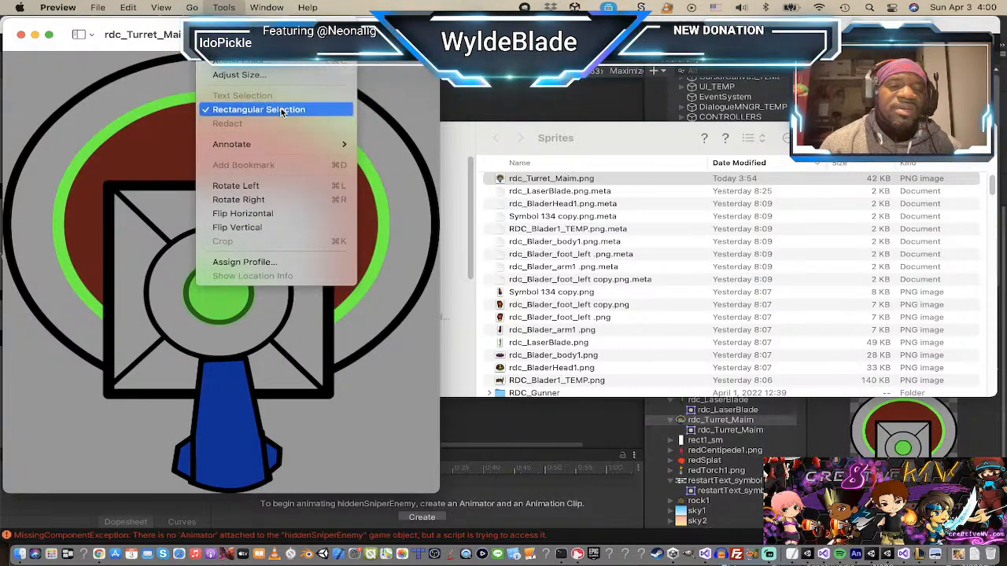
click(266, 185)
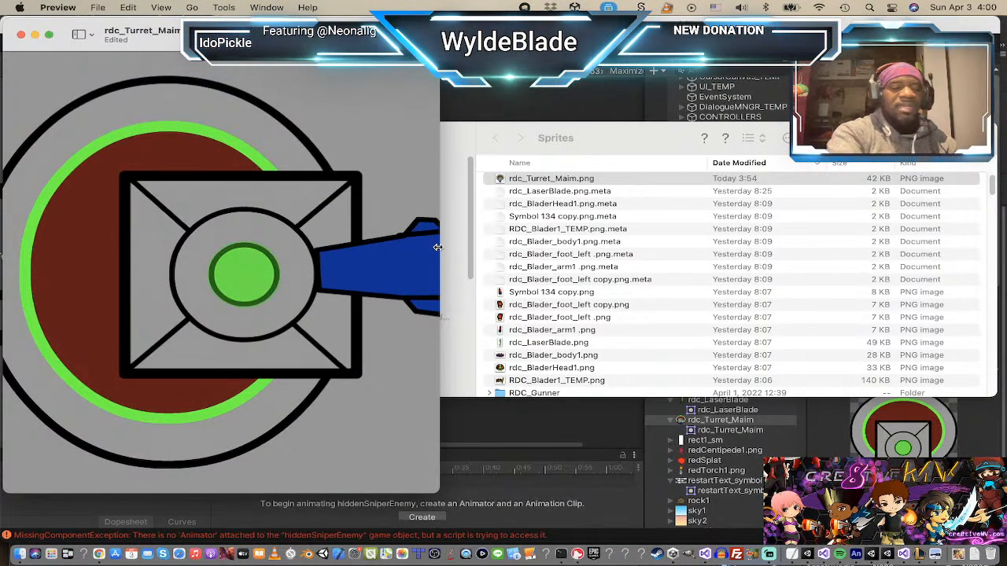
key(super+s)
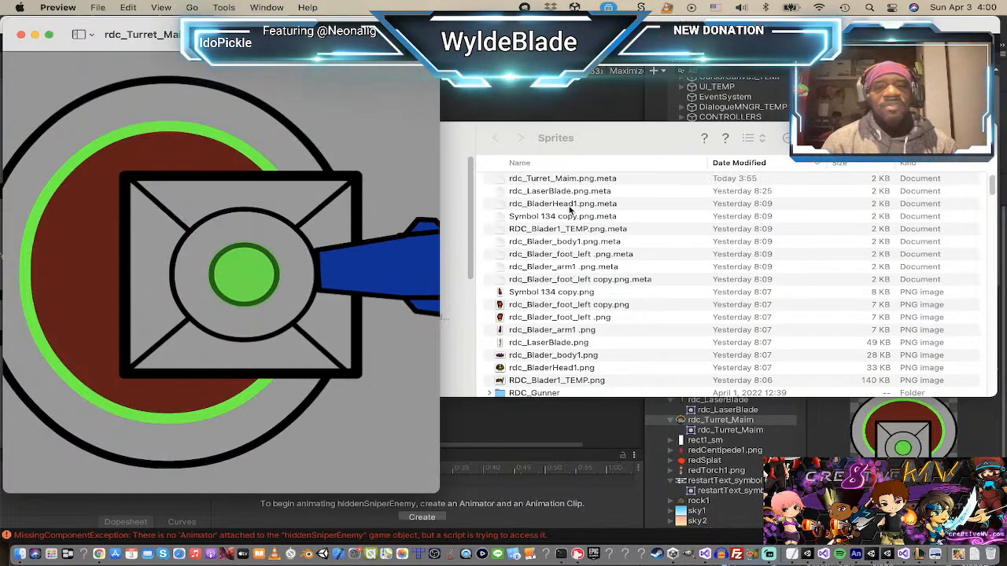
click(584, 182)
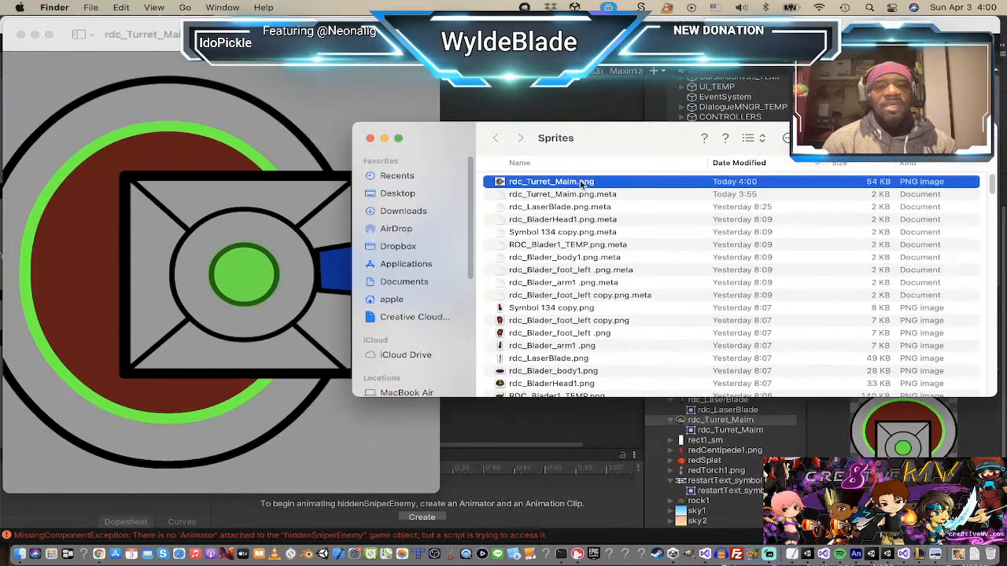
key(Return)
key(BackSpace)
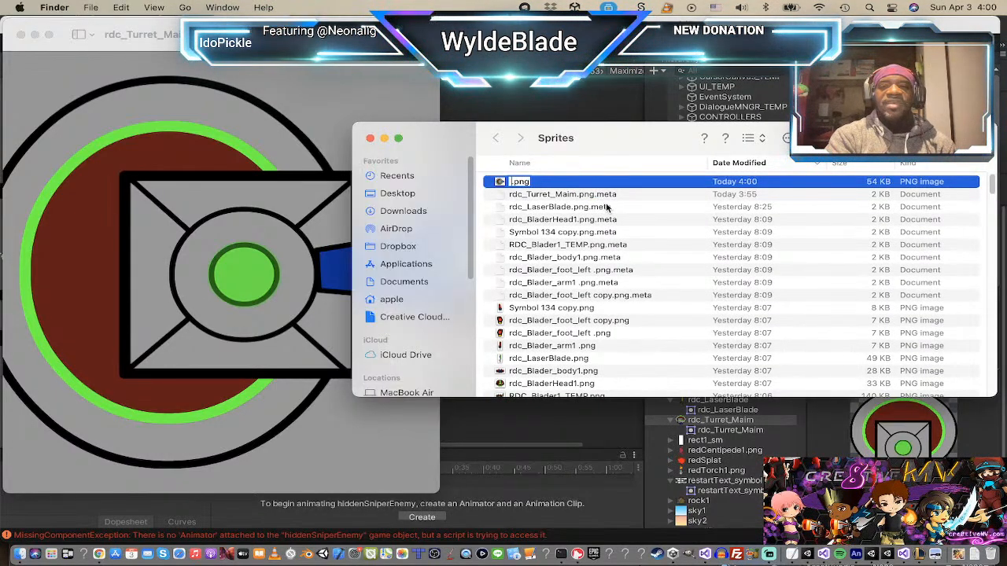
key(super+z)
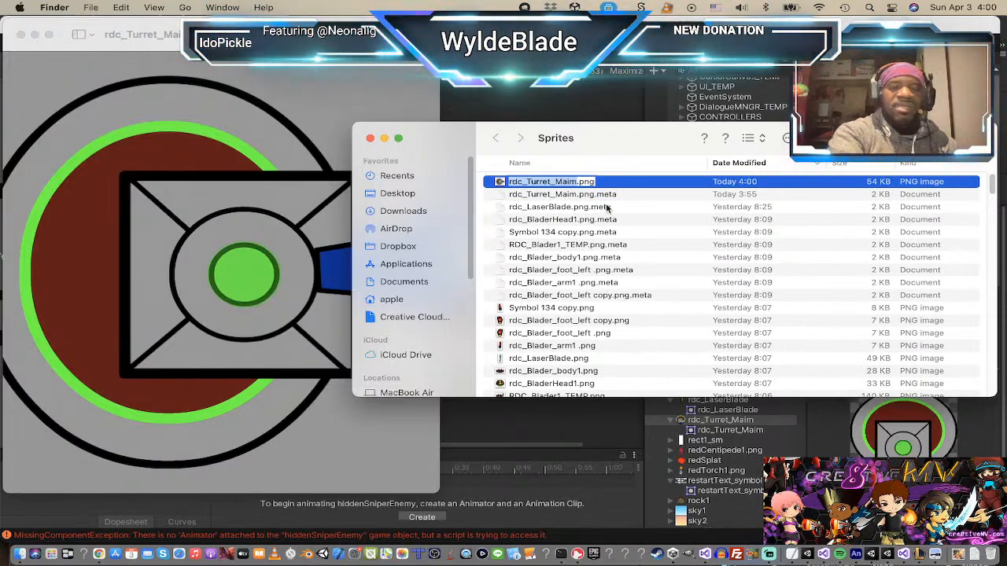
- Quick-look at the rotated rdc_Turret_Maim.png in the Sprites folder to check its orientation, and close the preview
click(503, 183)
key(space)
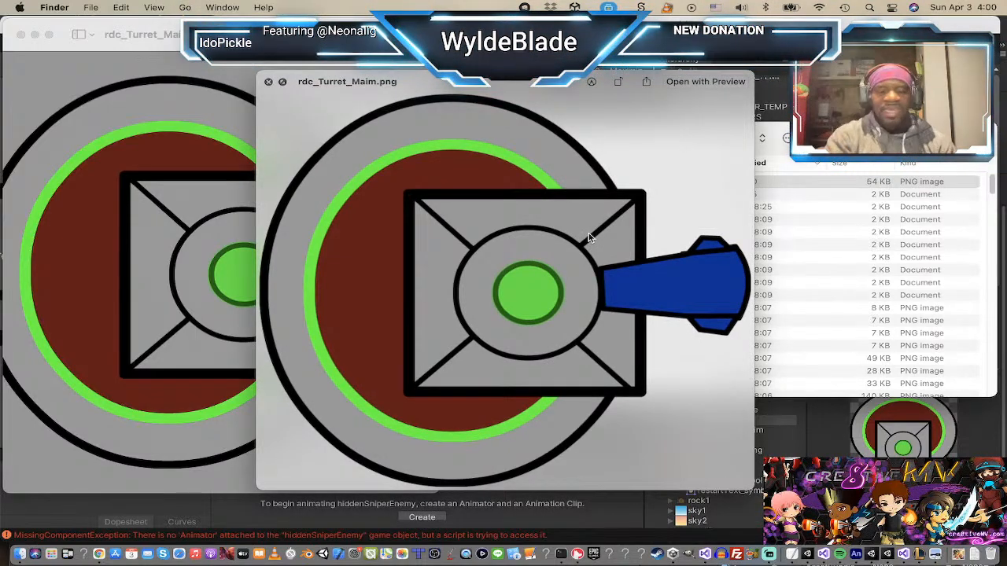
key(space)
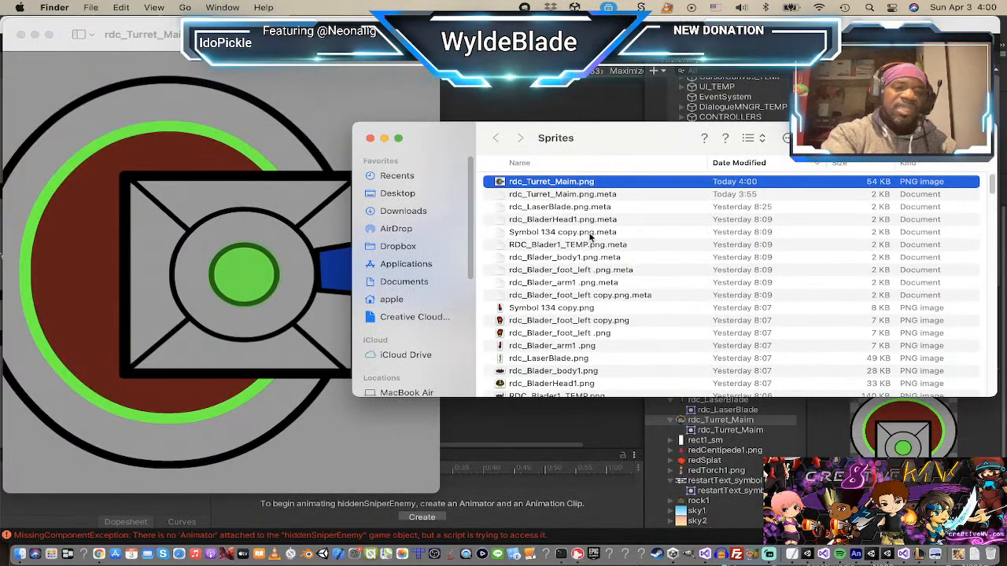
- Return to Unity and play-test the scene to check how the turret aims with the rotated sprite
click(549, 427)
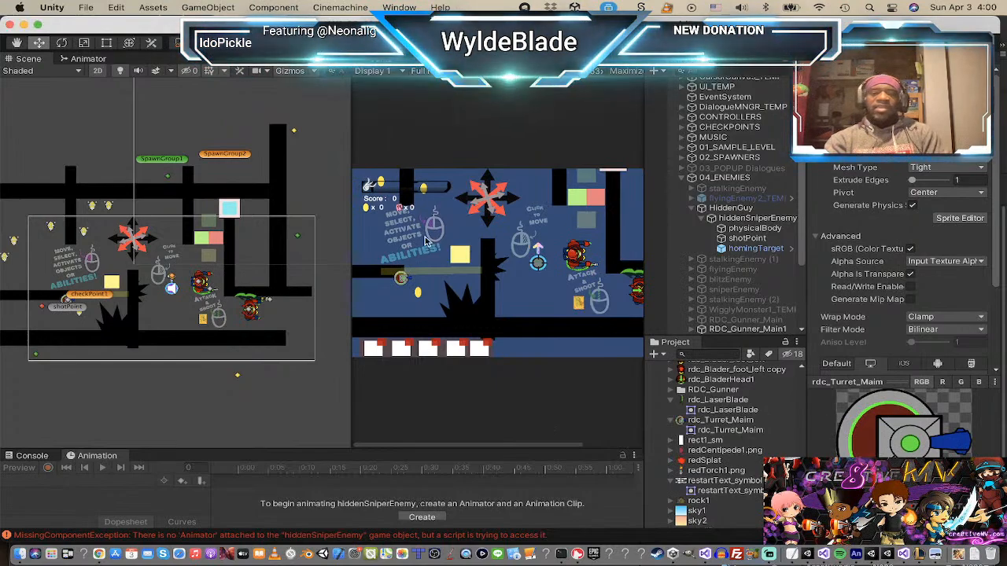
click(484, 42)
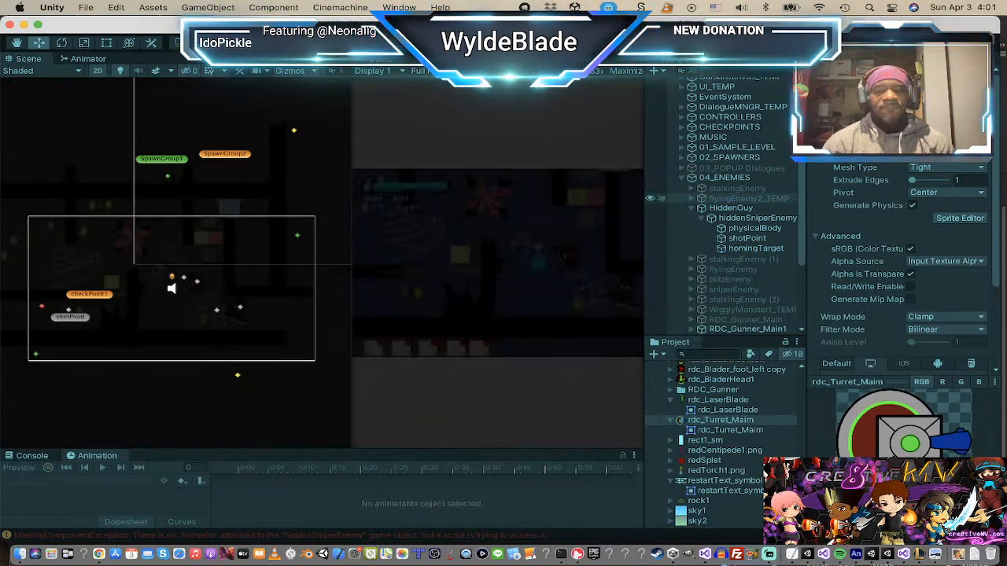
drag(535, 246, 527, 238)
mouse_move(507, 201)
mouse_down()
mouse_move(461, 227)
mouse_move(472, 288)
mouse_move(502, 320)
mouse_move(450, 275)
mouse_move(431, 235)
mouse_move(463, 206)
mouse_move(519, 197)
mouse_move(567, 236)
mouse_move(566, 249)
mouse_move(516, 237)
mouse_move(499, 258)
mouse_up()
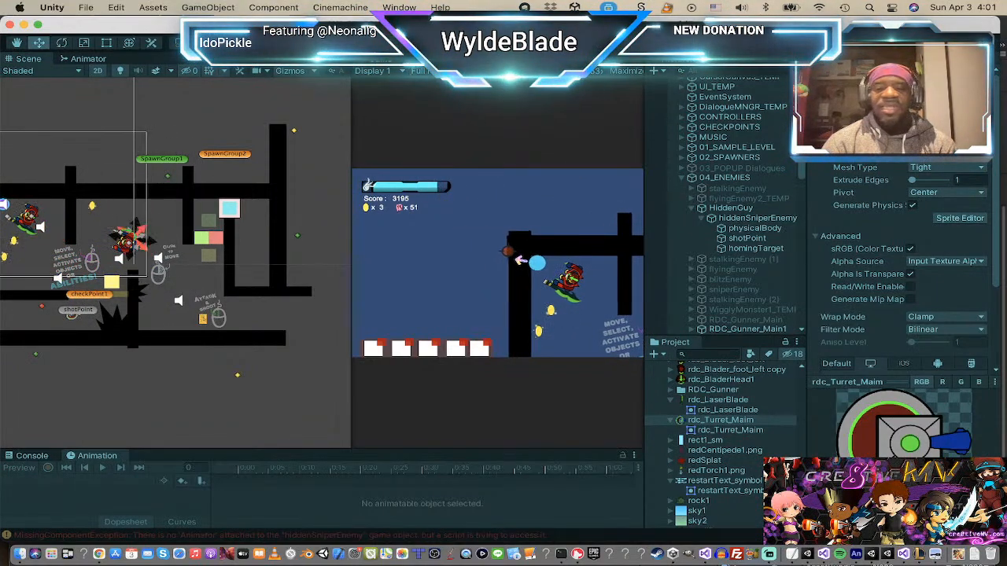
key(super+p)
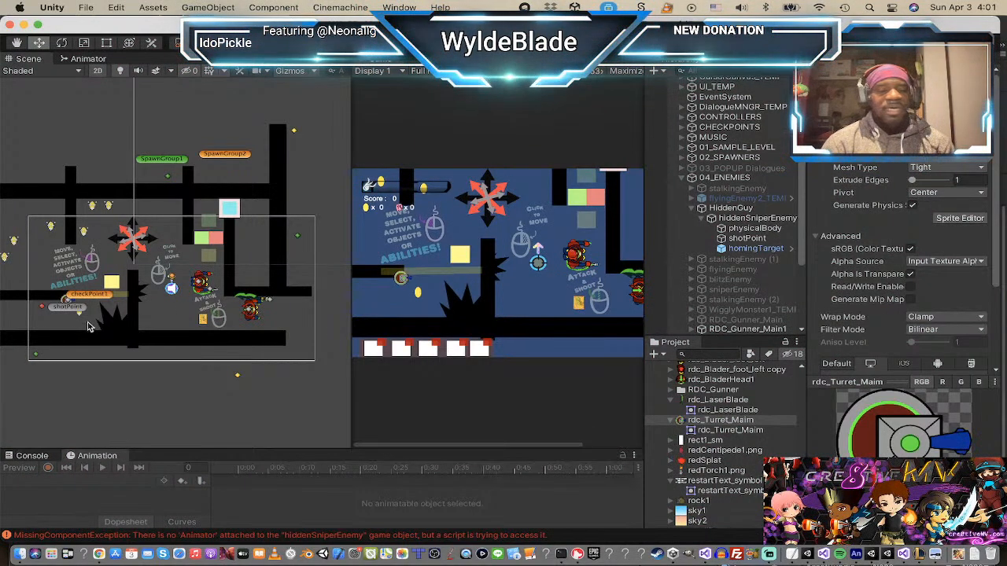
- Set the Mask Interaction of hiddenSniperEnemy's Sprite Renderer to Visible Inside Mask
scroll(82, 274, up, 4)
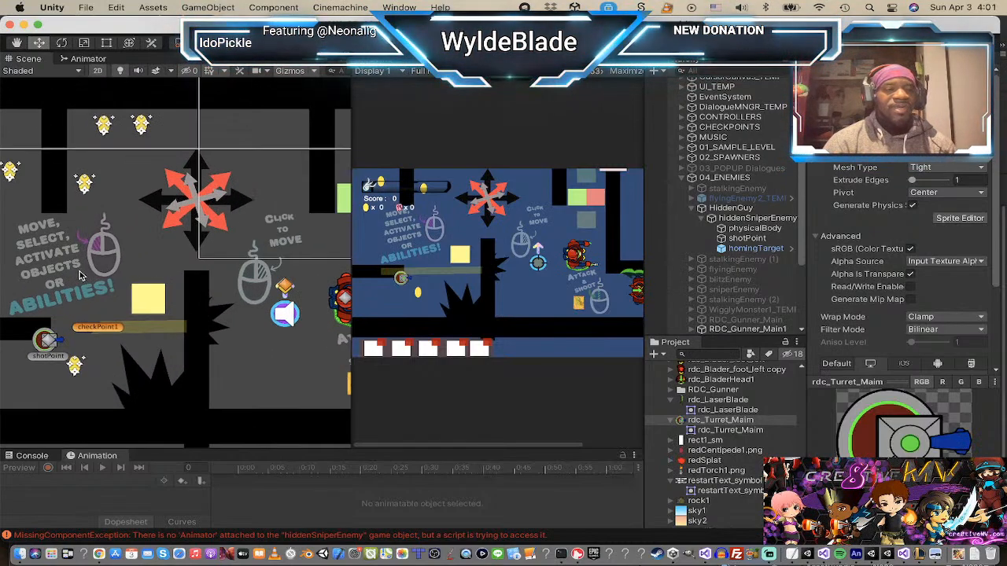
middle_drag(83, 273, 300, 103)
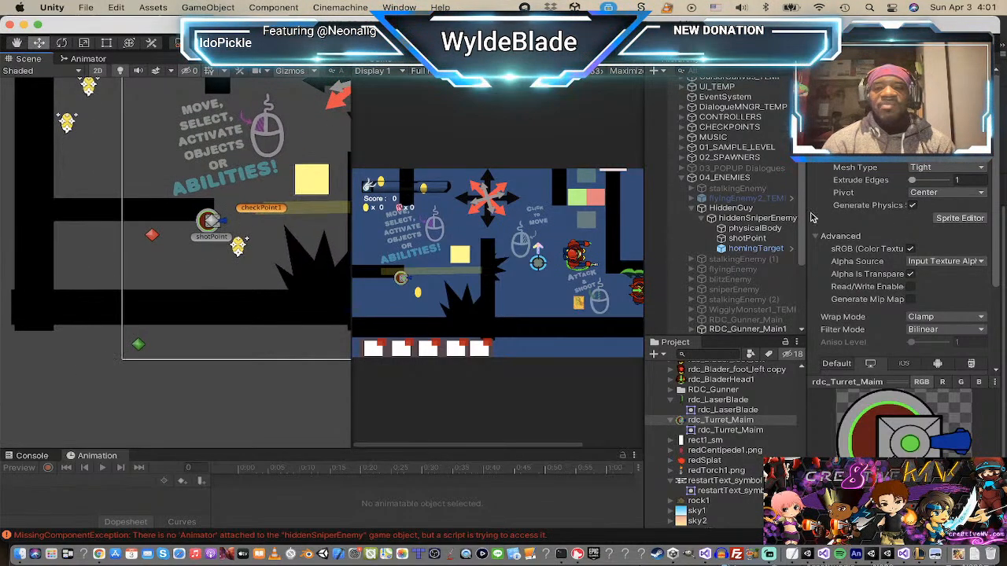
click(756, 219)
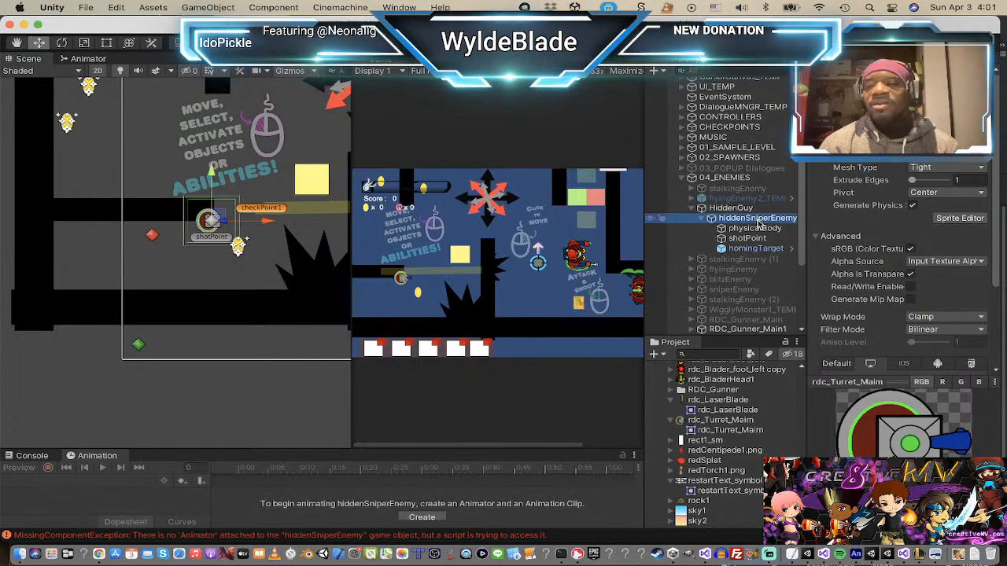
scroll(965, 258, down, 5)
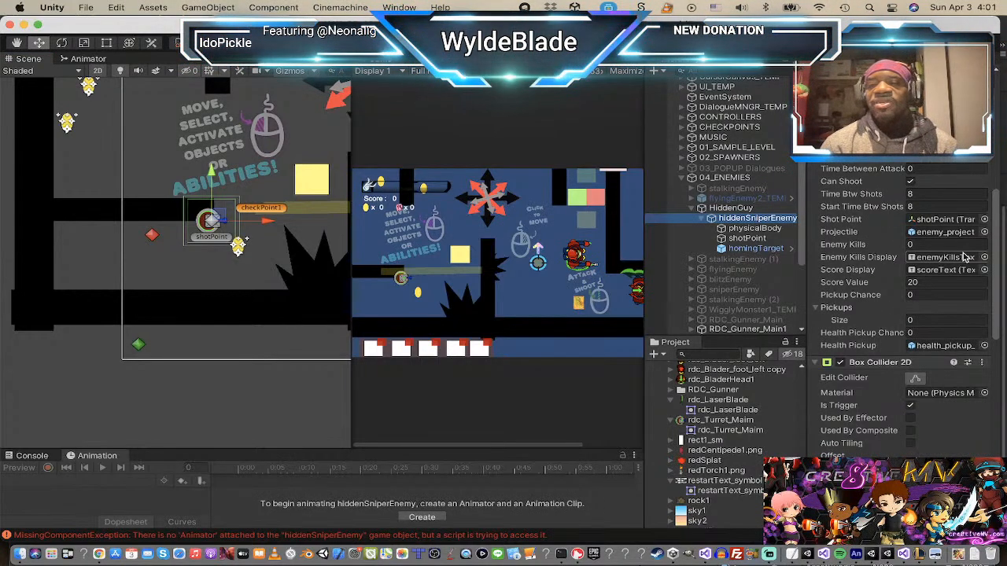
scroll(964, 258, up, 5)
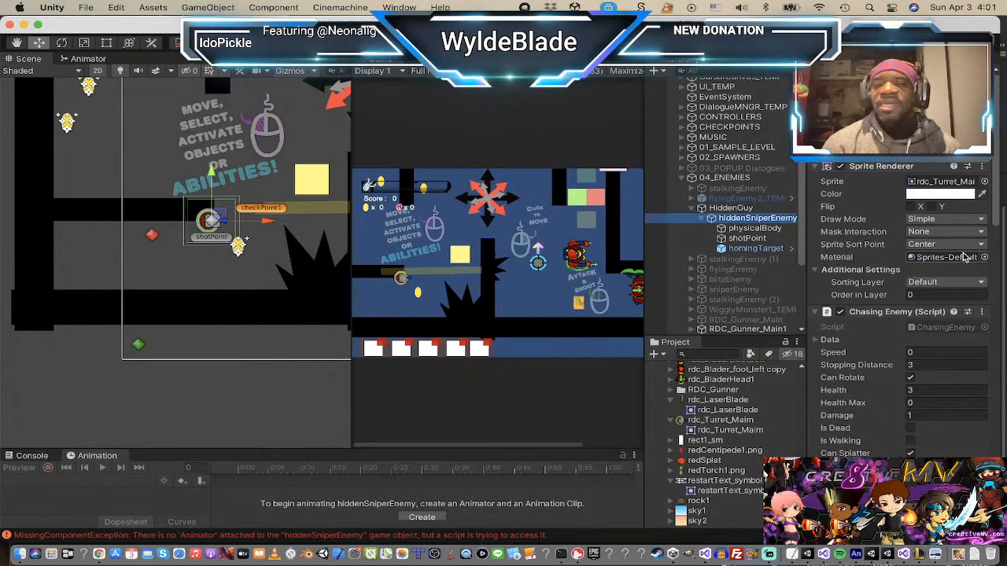
click(739, 209)
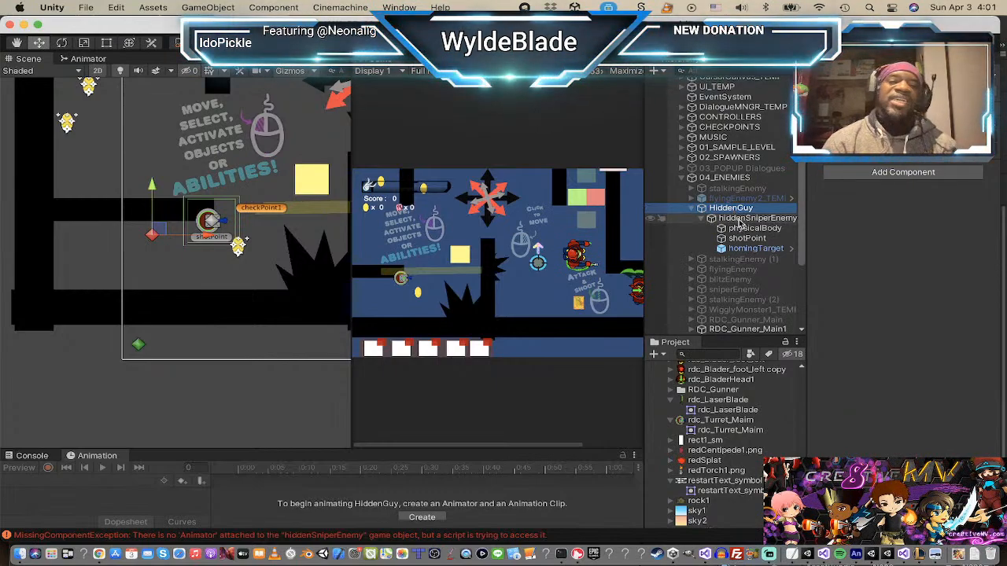
click(736, 221)
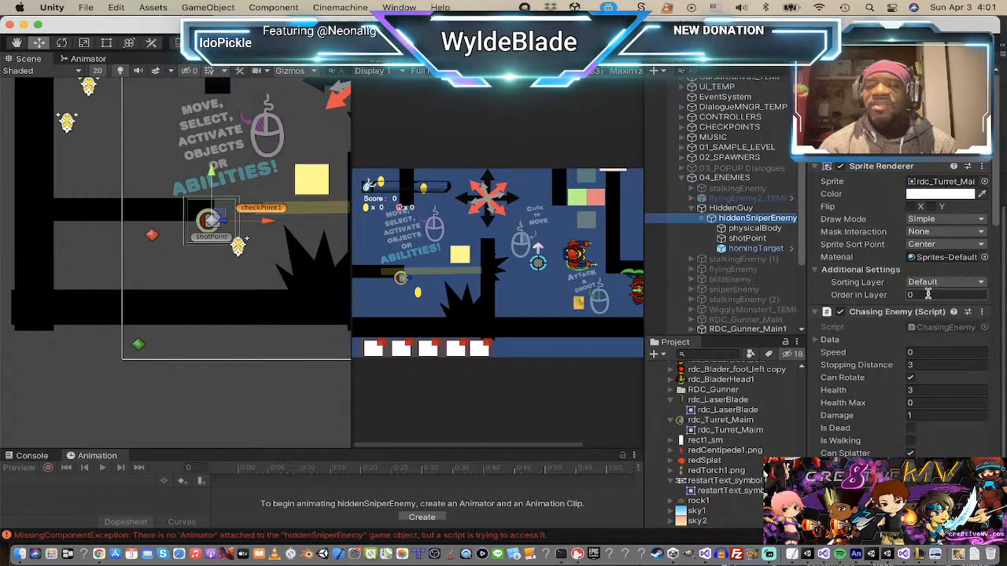
click(958, 233)
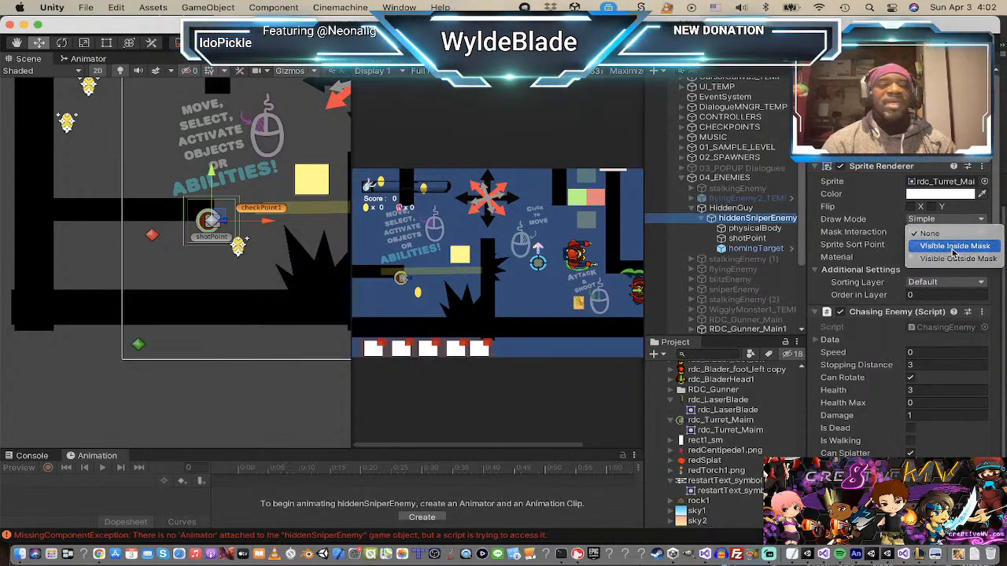
click(955, 246)
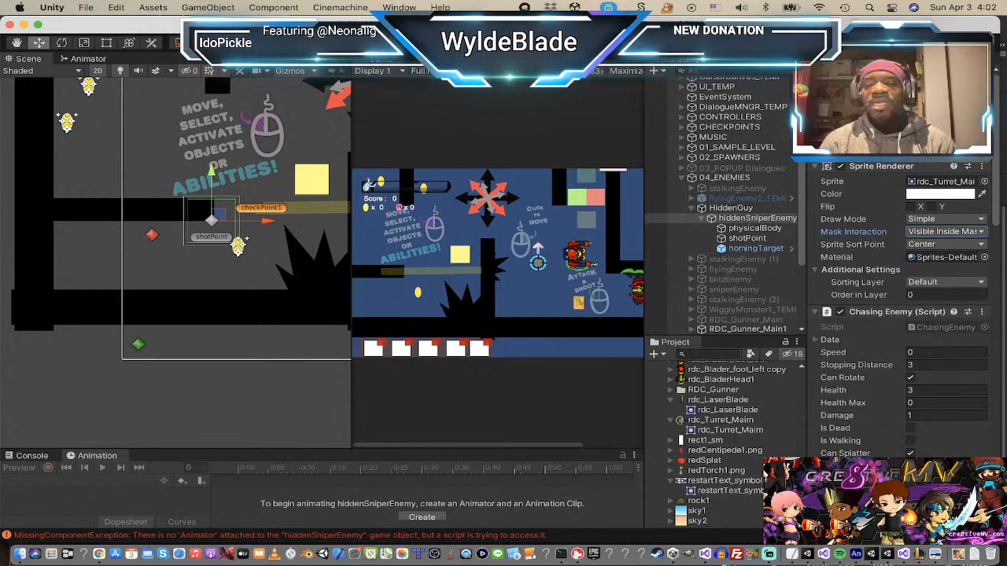
scroll(877, 342, down, 3)
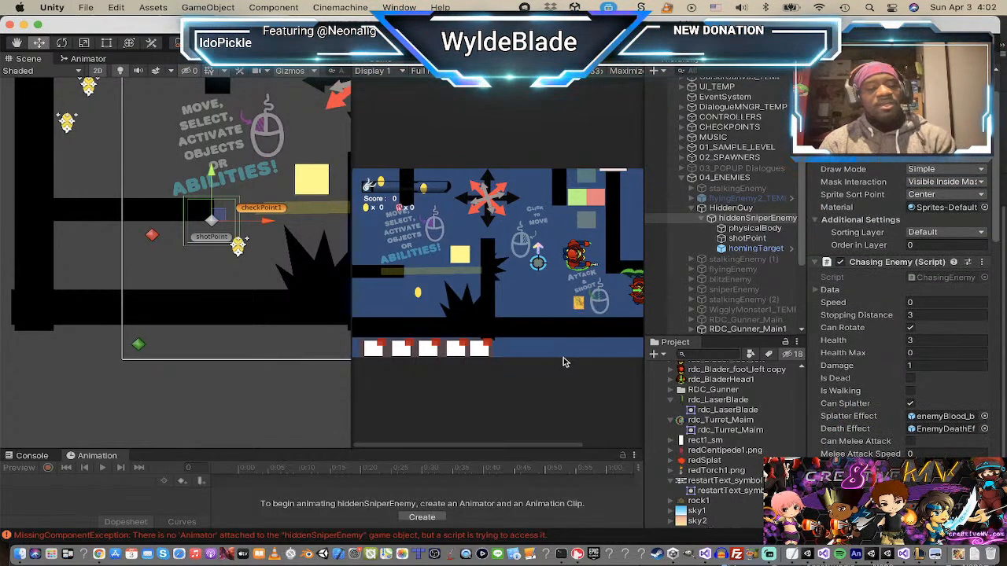
- Switch to Adobe Animate, look over the character part artwork on the stage, and return to Unity
key(super+Tab)
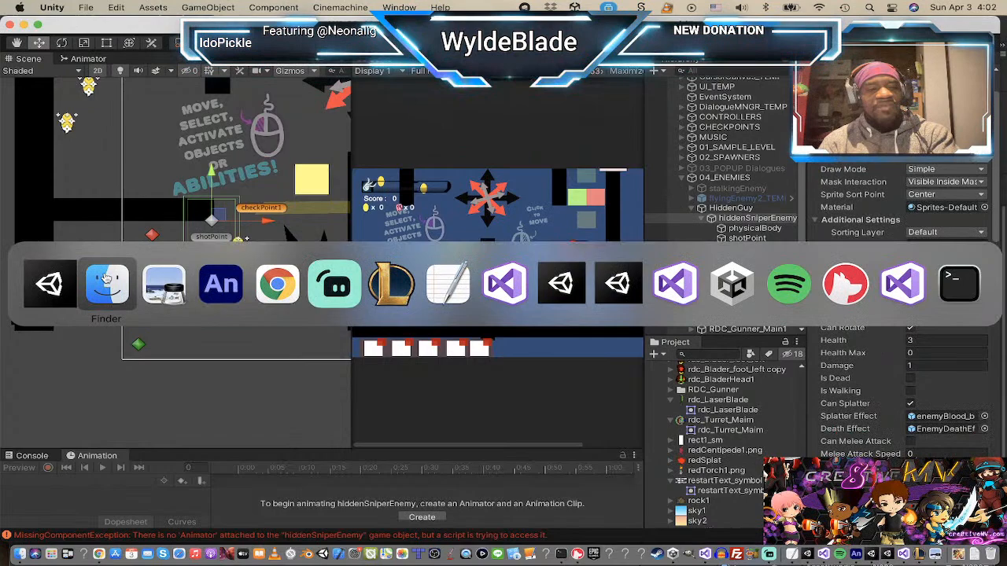
click(225, 287)
scroll(286, 298, up, 5)
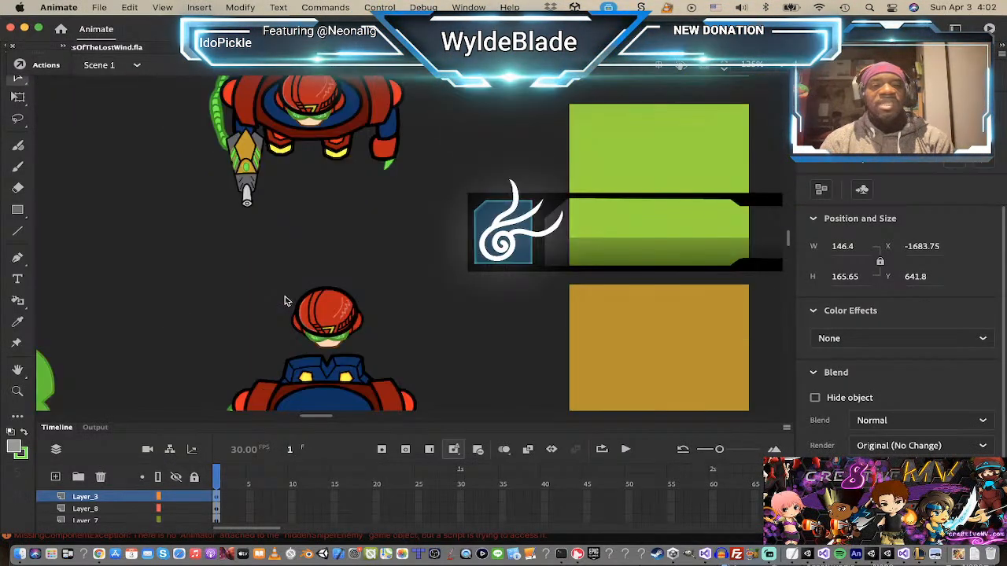
scroll(288, 294, down, 3)
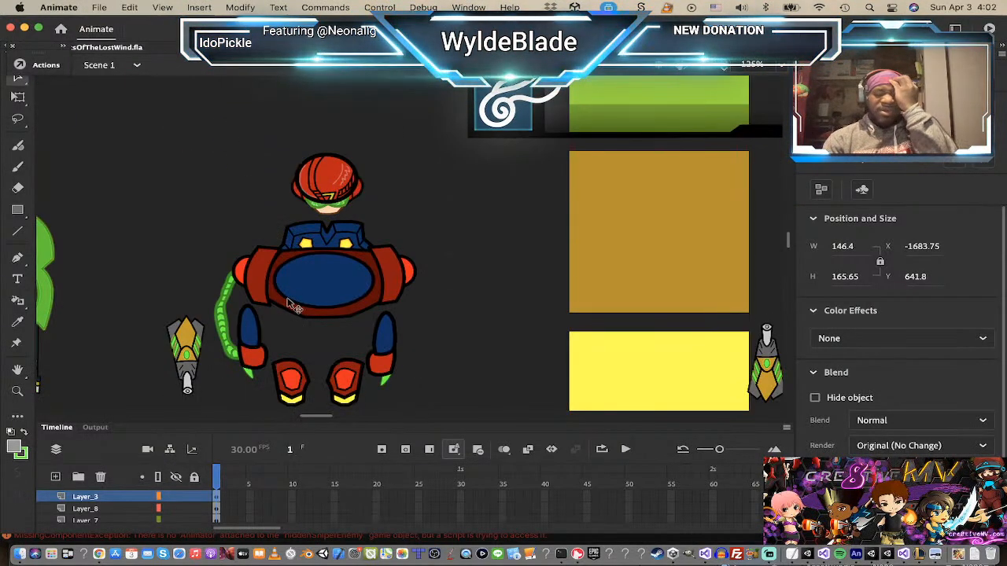
key(super+Tab)
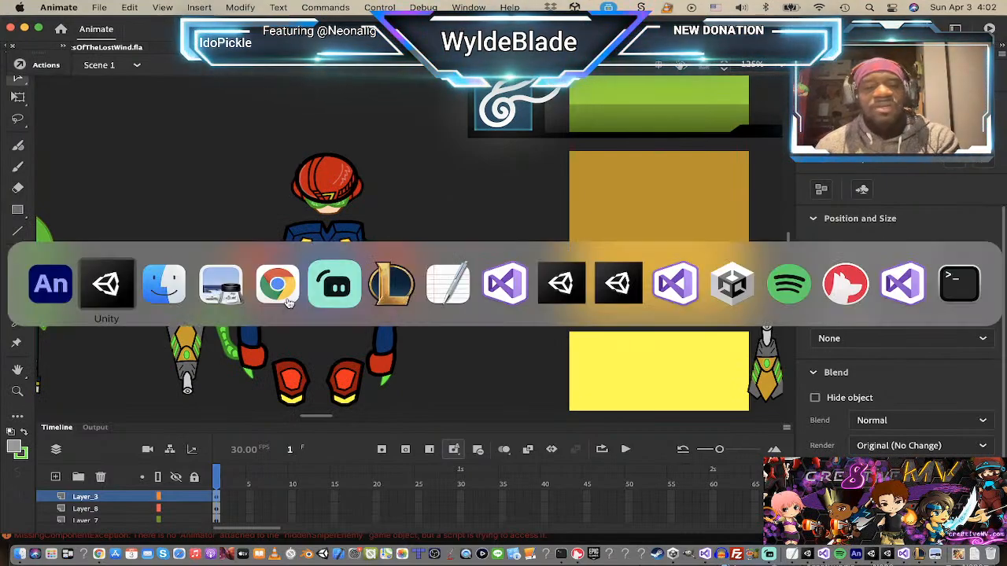
click(98, 293)
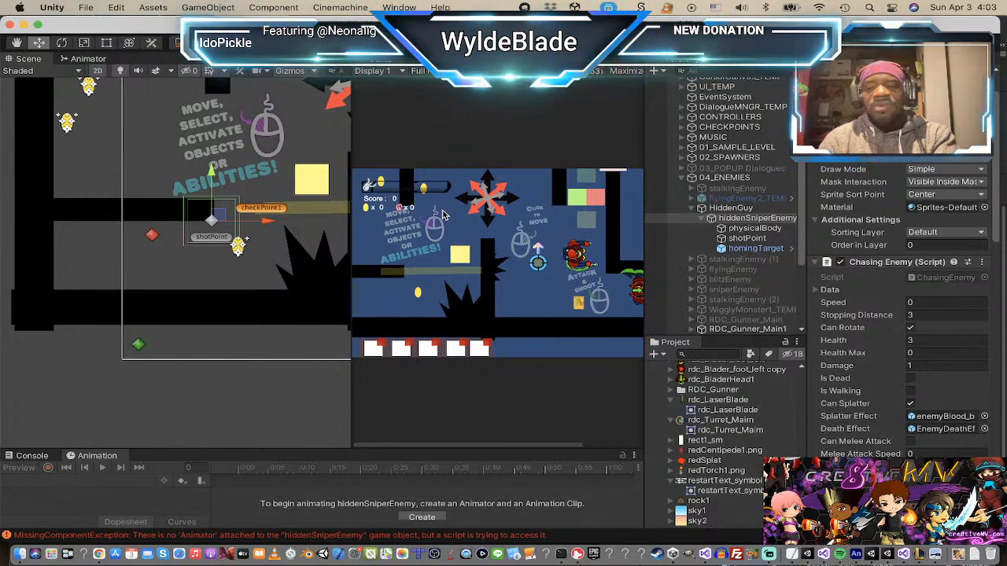
- Switch to Chrome and view the Spirits Of The Lost Winds itch.io page and the demo section of its cre8tiveMV page
key(super+Tab)
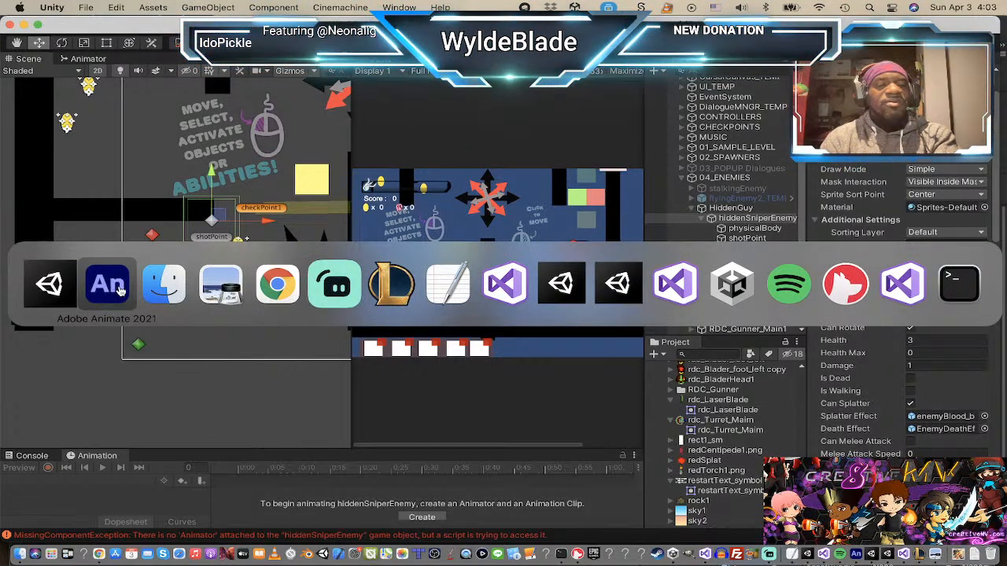
click(278, 288)
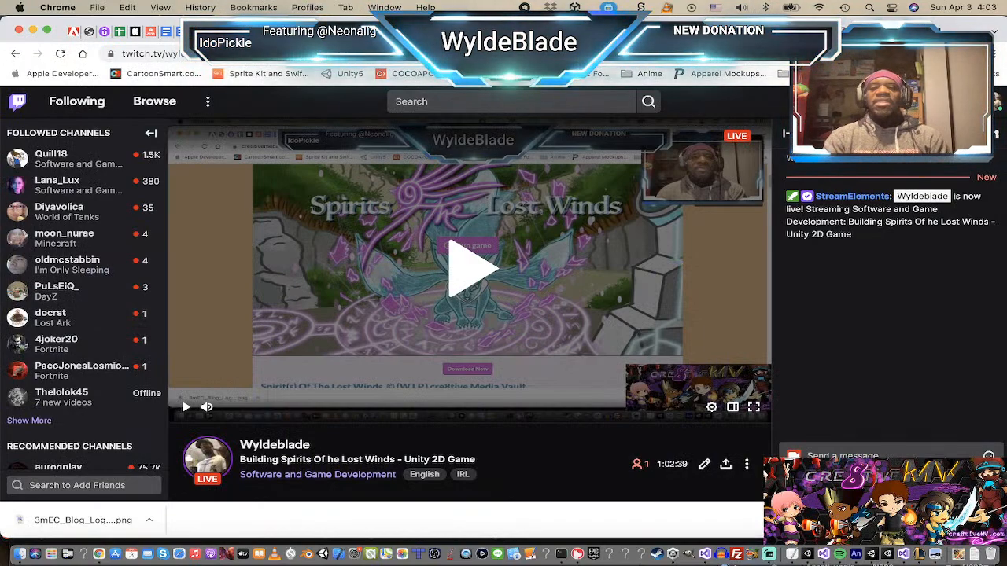
click(740, 32)
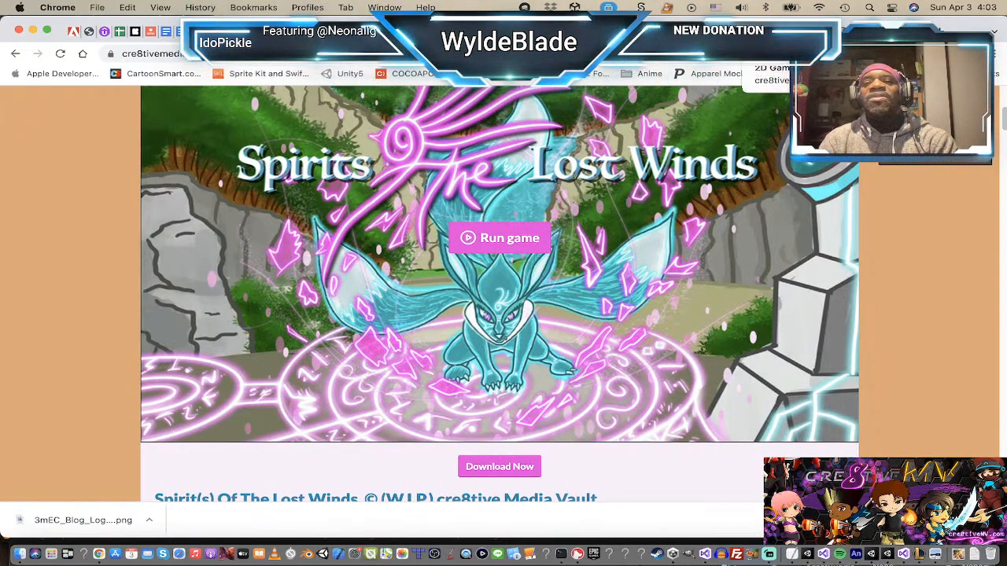
click(746, 33)
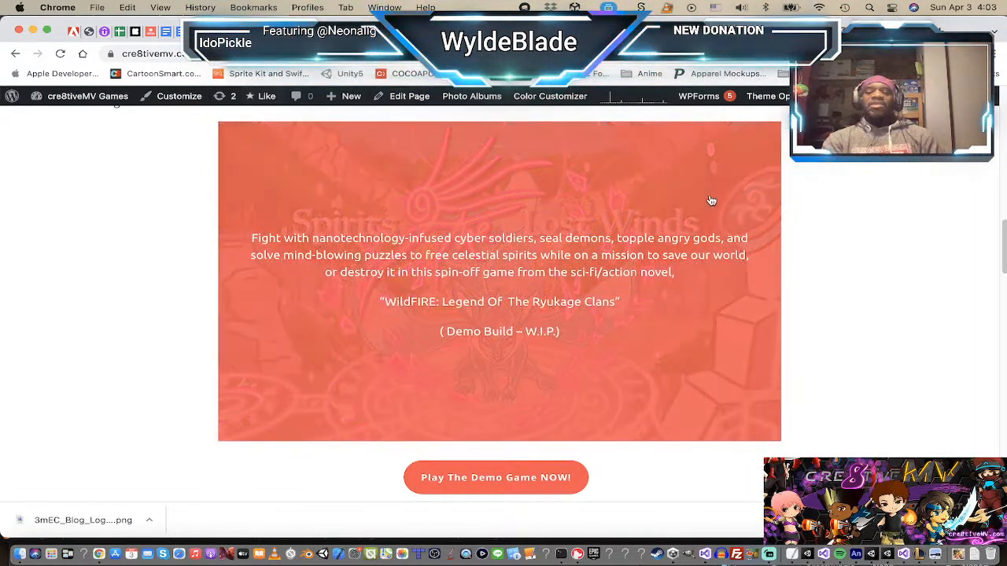
scroll(712, 178, up, 2)
scroll(713, 178, down, 2)
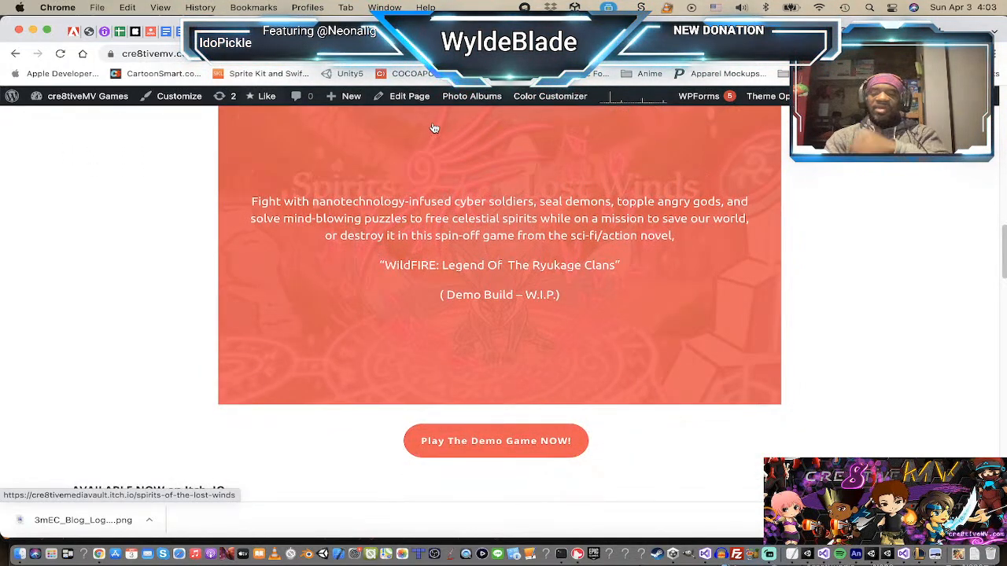
scroll(806, 346, up, 3)
scroll(806, 346, down, 5)
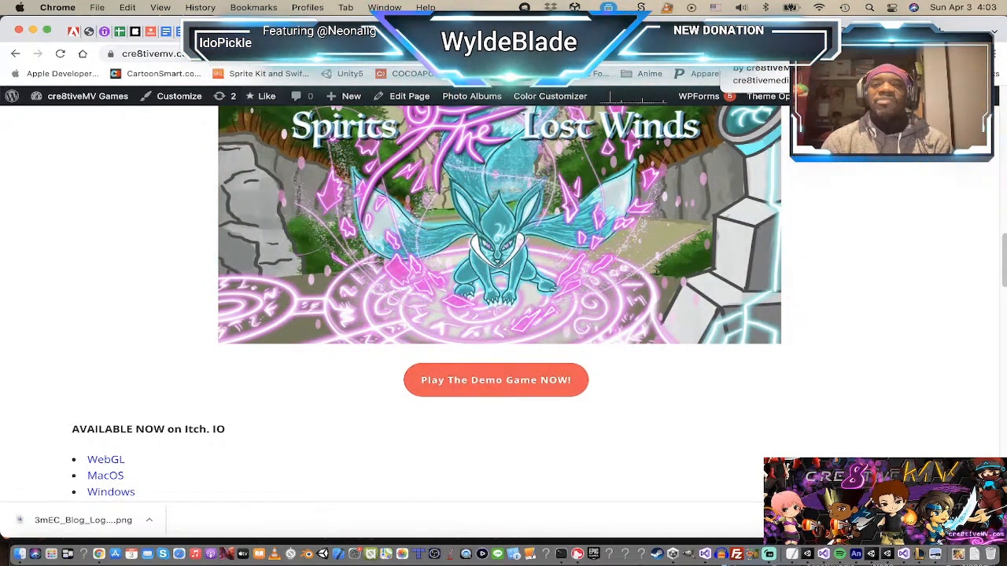
click(730, 31)
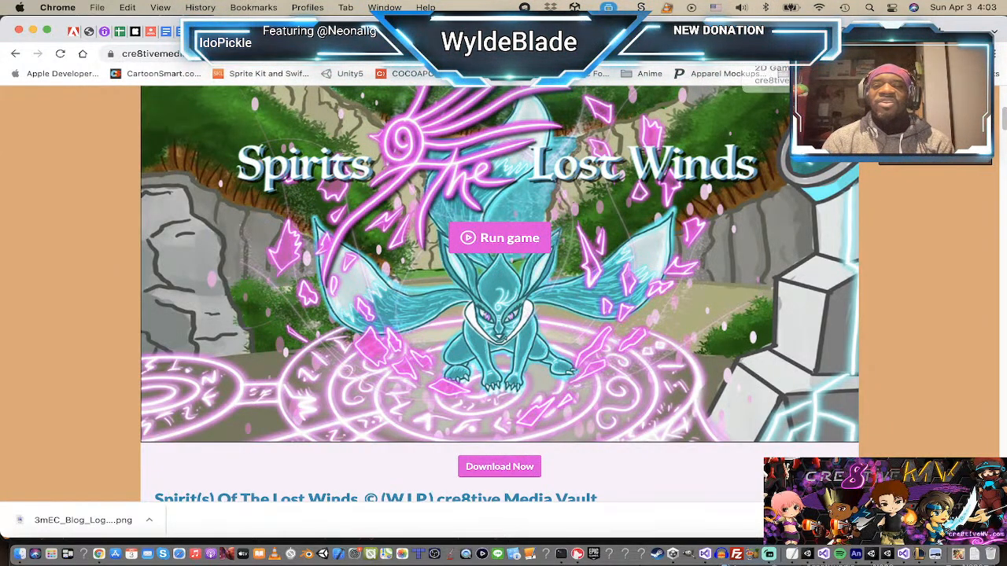
click(757, 31)
- Review the overview, template download and release details on the cre8tiveMV game page, and switch back to Unity
scroll(452, 304, up, 5)
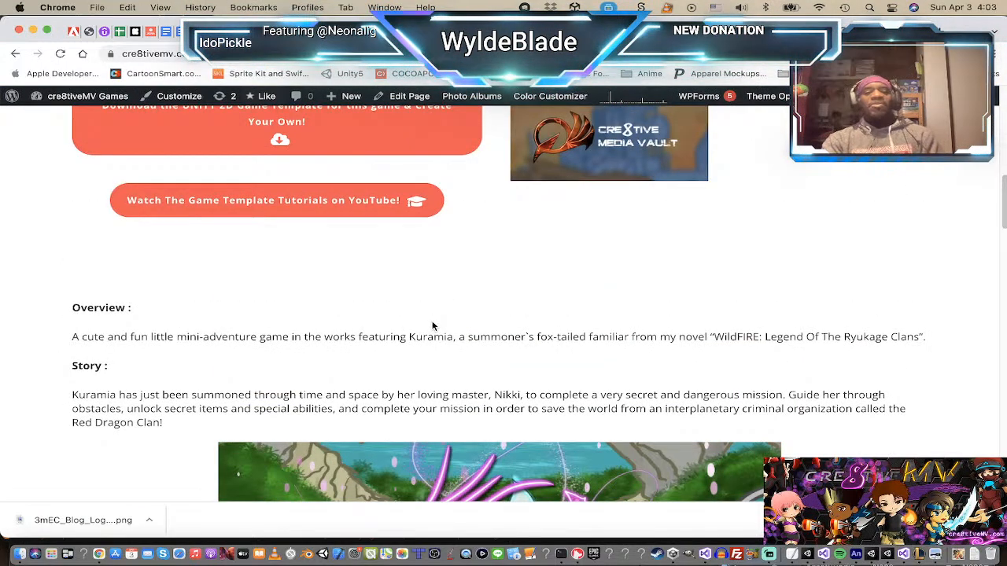
scroll(431, 328, up, 3)
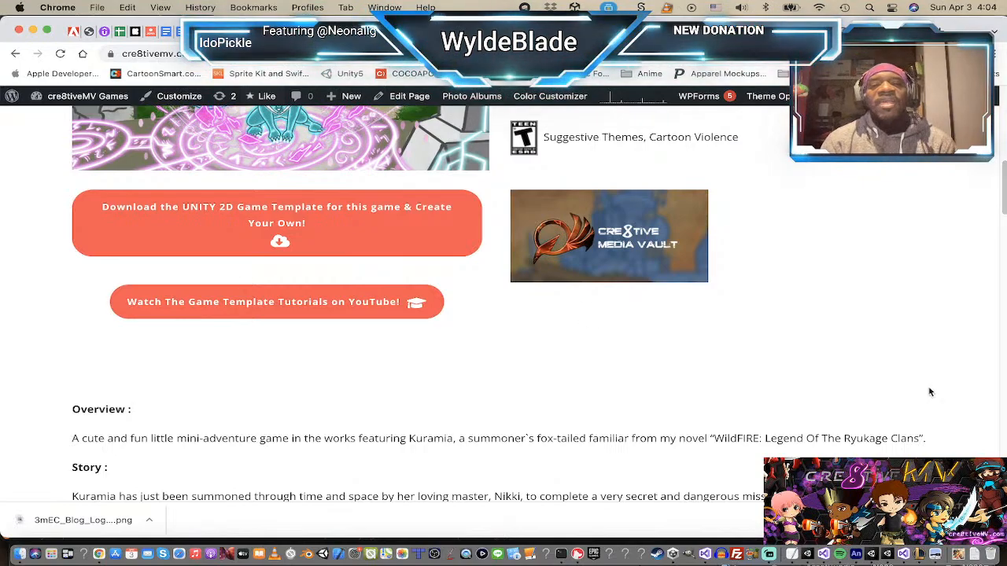
scroll(792, 236, up, 5)
scroll(791, 238, down, 1)
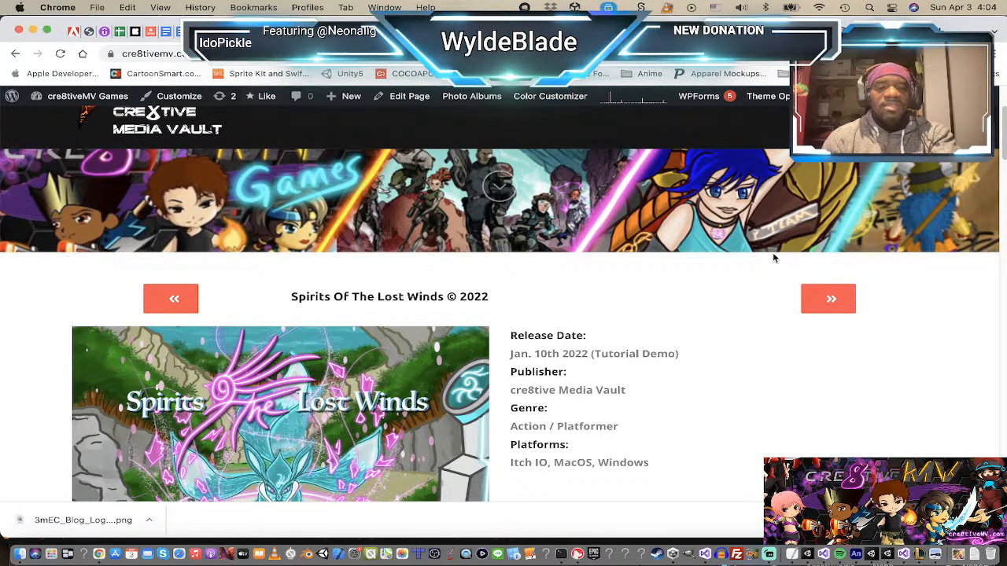
scroll(772, 252, down, 3)
key(super+Tab)
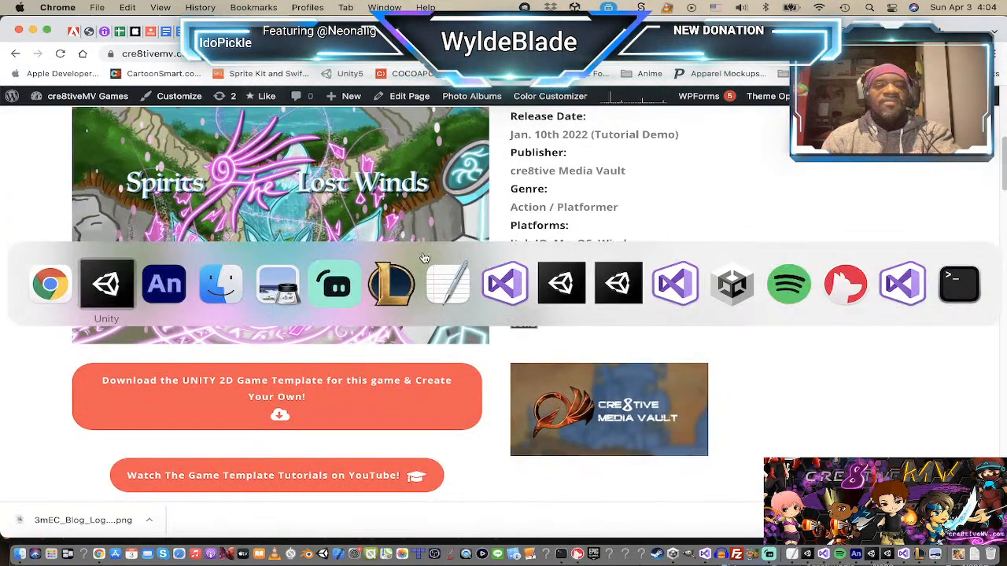